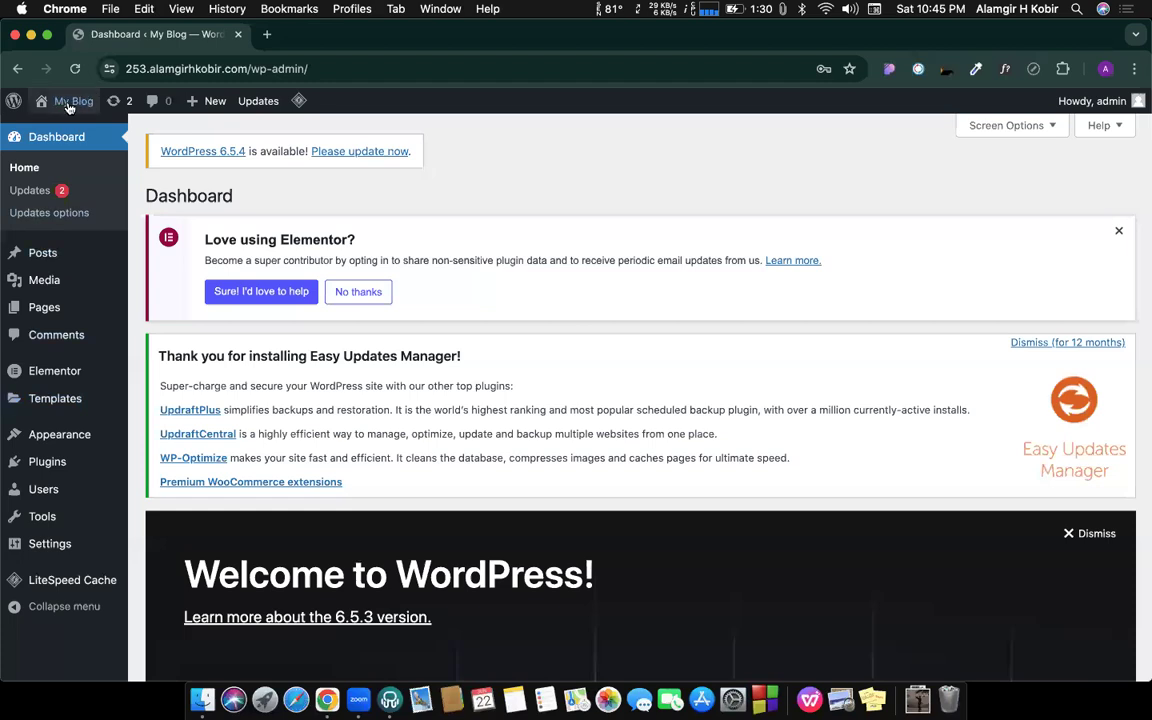
Step: Open the My Blog front page in a new tab and look through it from header to bottom and back
super+click(59, 128)
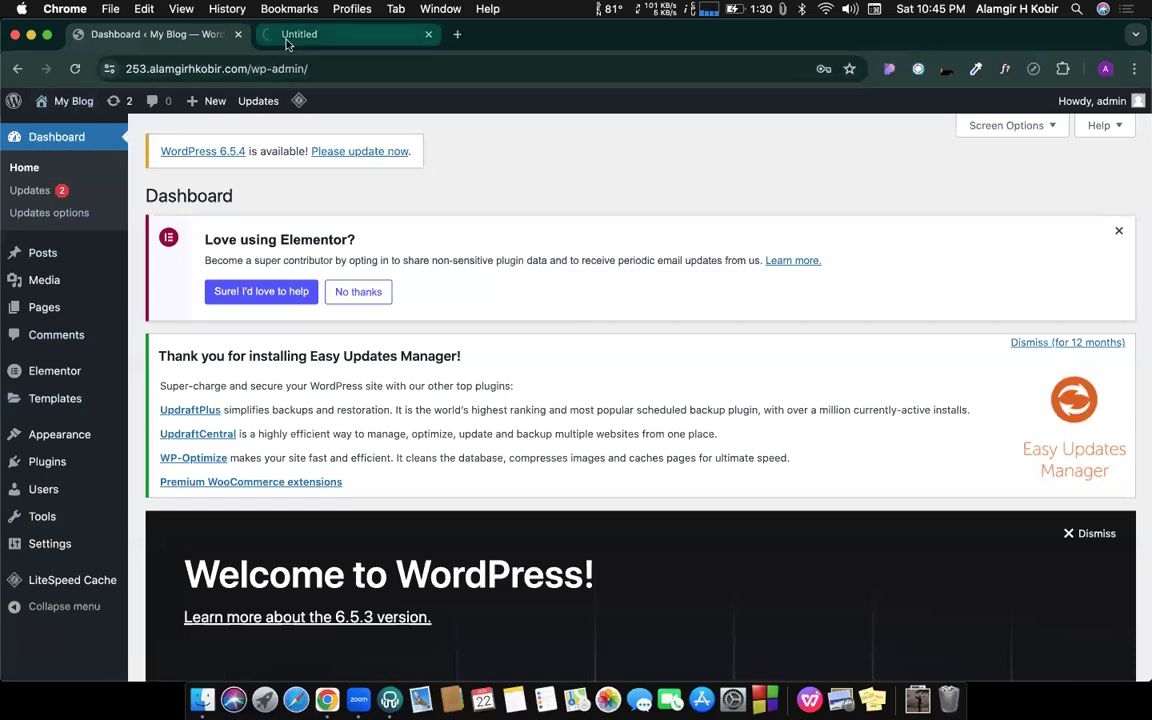
click(286, 40)
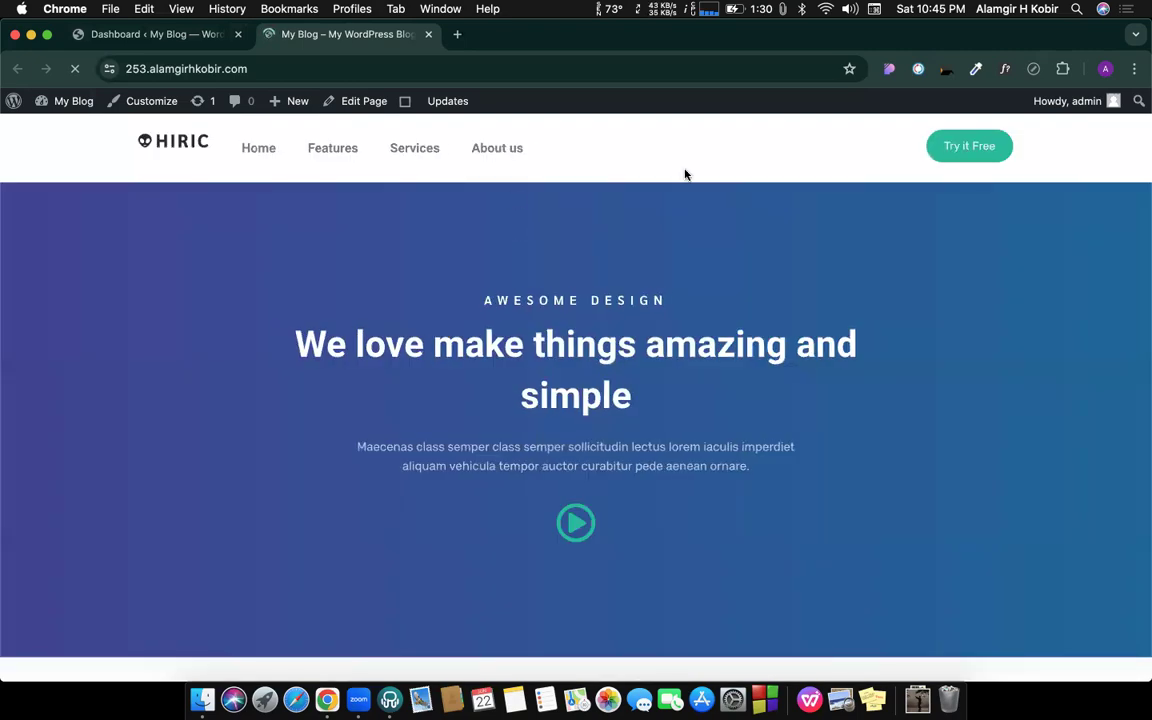
scroll(635, 178, down, 15)
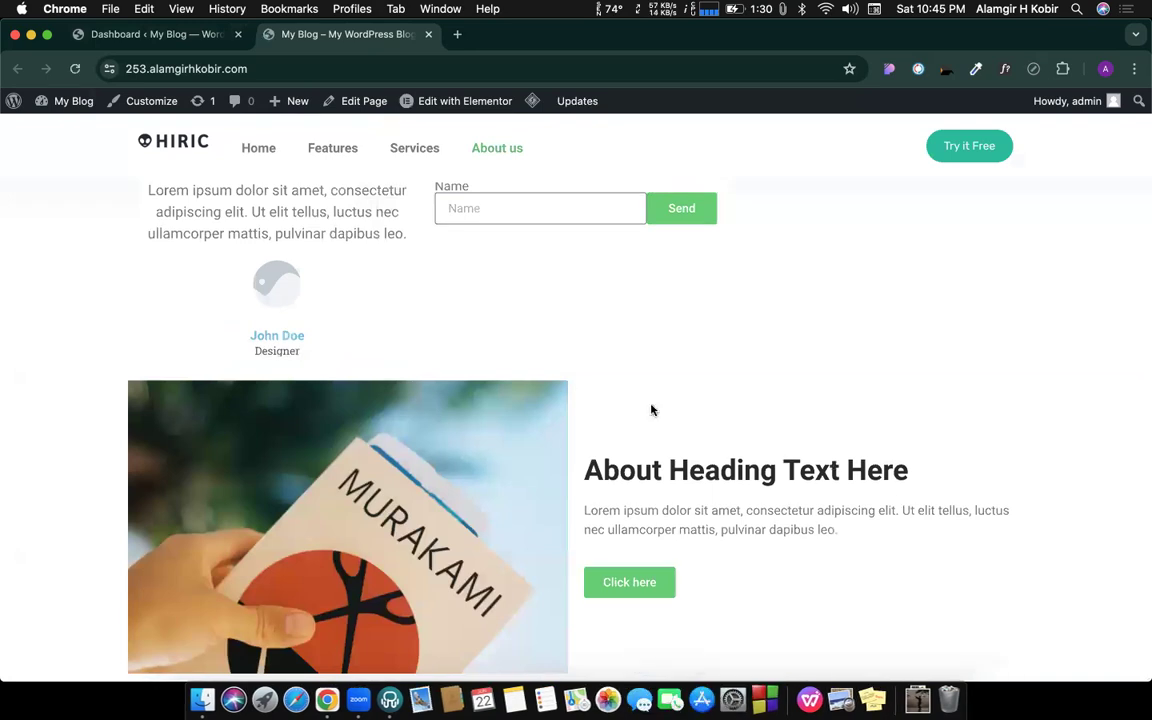
scroll(550, 424, up, 15)
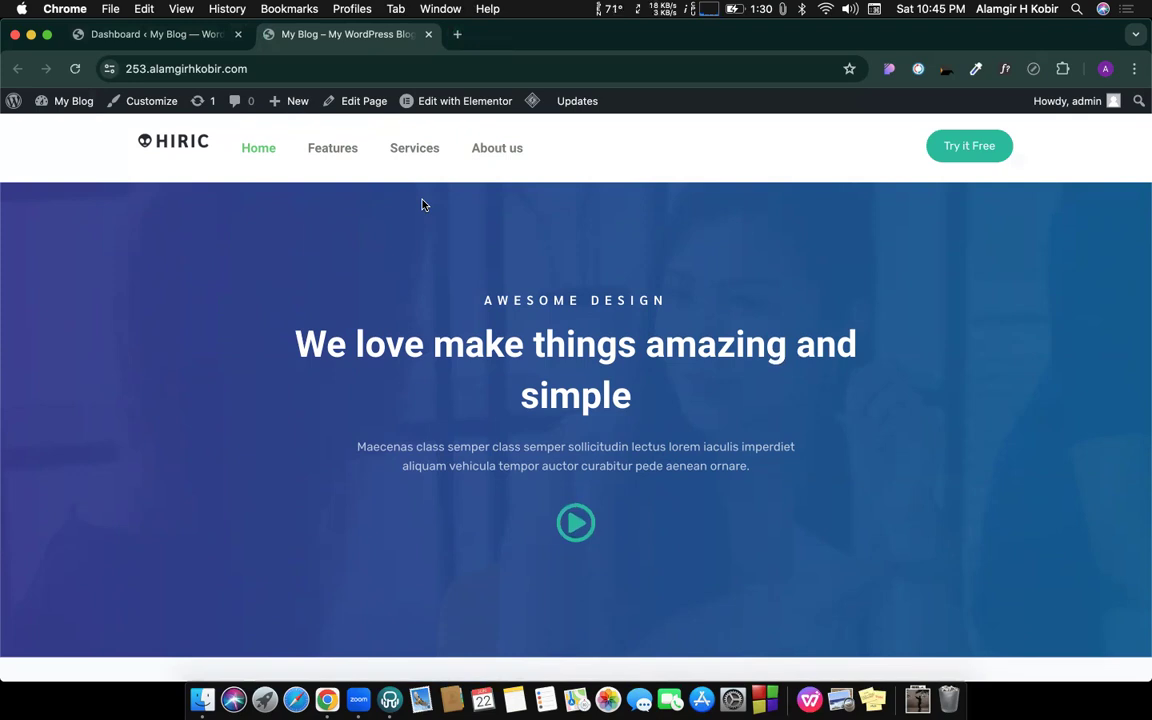
Step: Open codemanbd.com in a new tab and compare the header on its Success and Home pages
click(457, 35)
text(codeman)
key(Return)
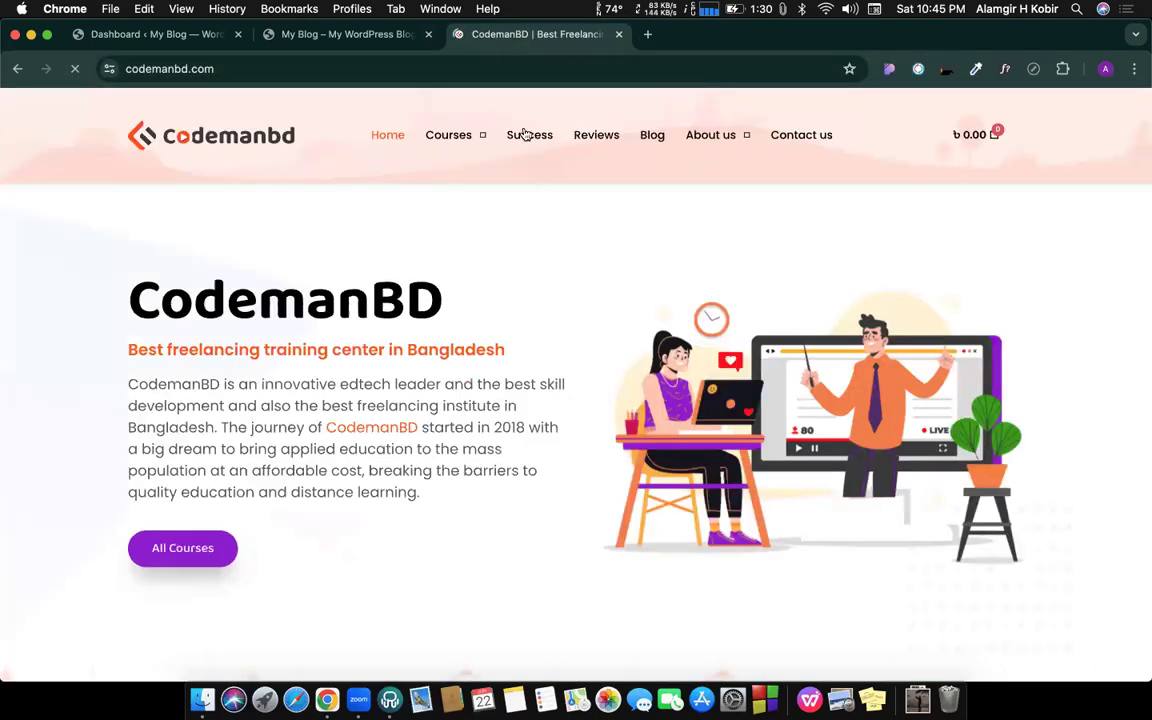
click(522, 138)
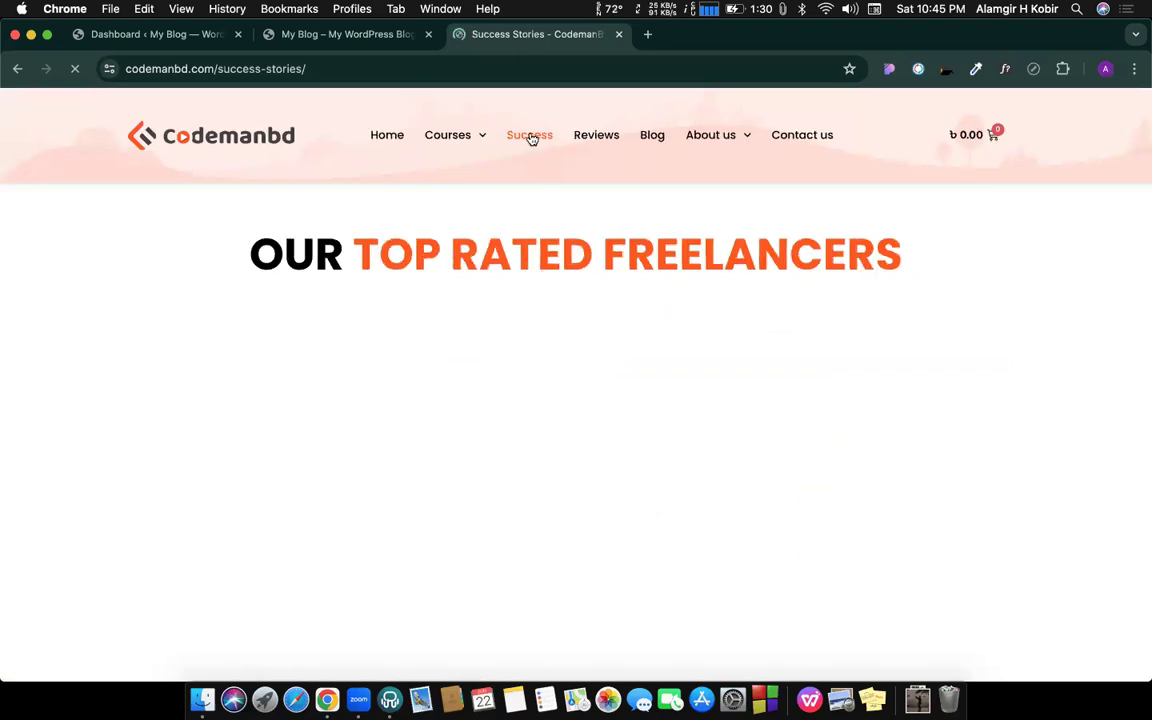
click(381, 136)
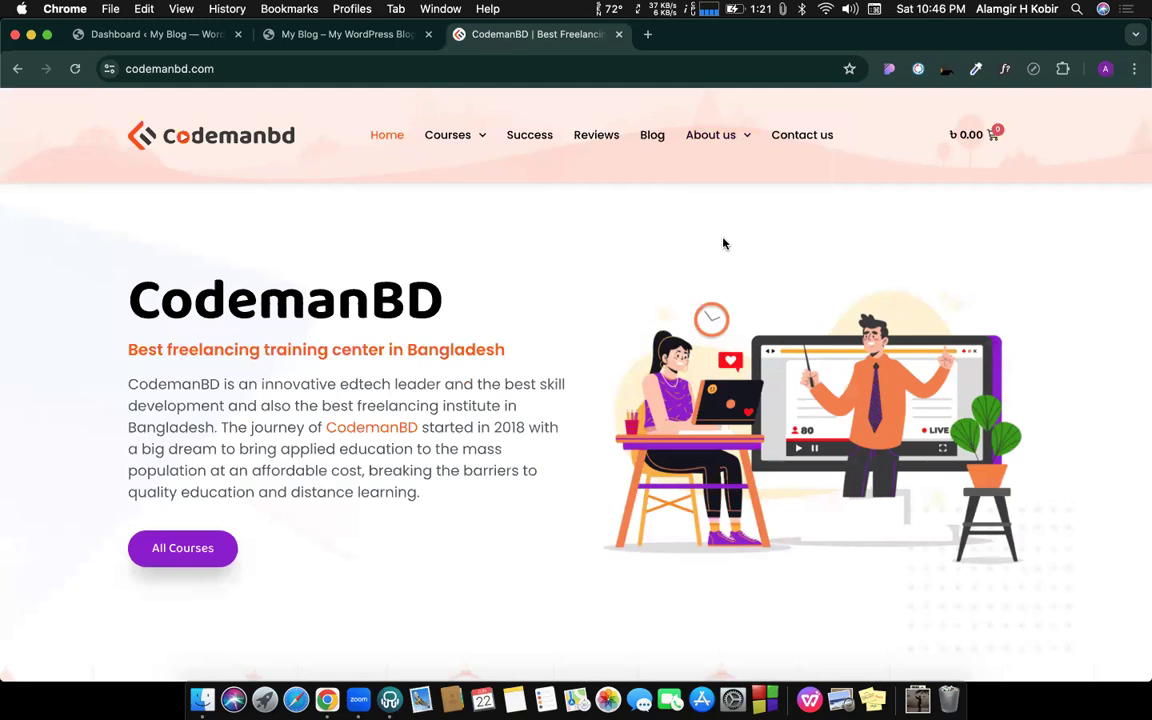
key(super+r)
Step: Open the My Blog home page for editing in Elementor and turn on the responsive preview
click(295, 46)
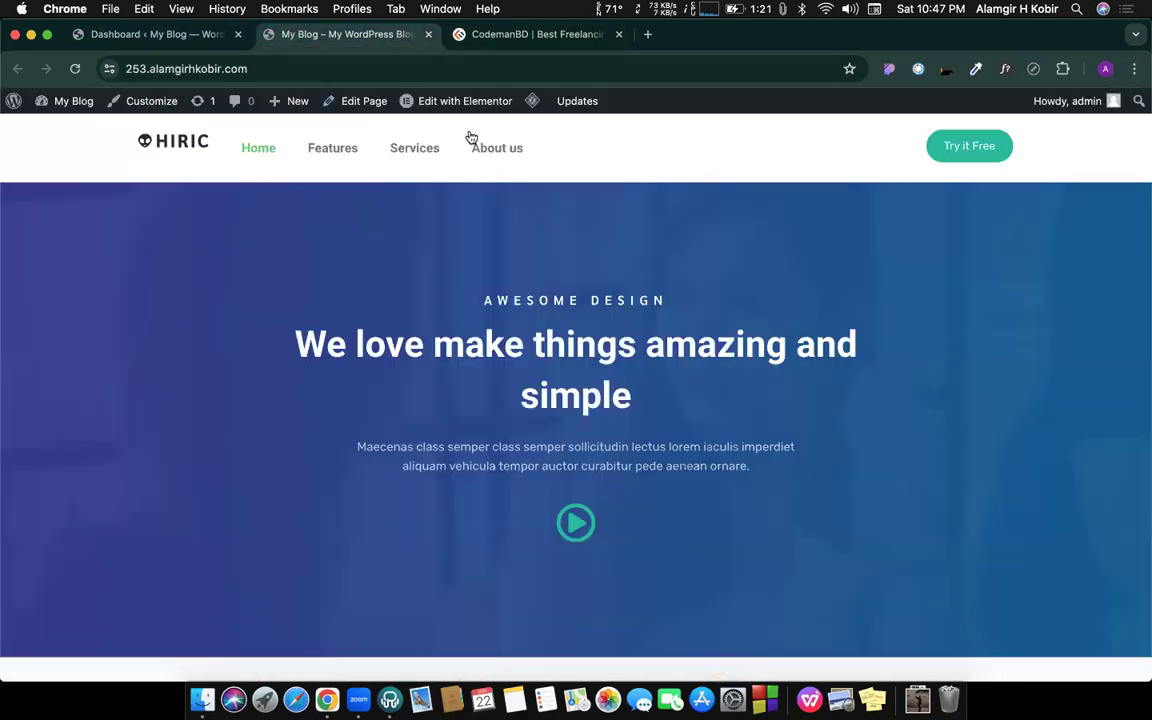
click(453, 102)
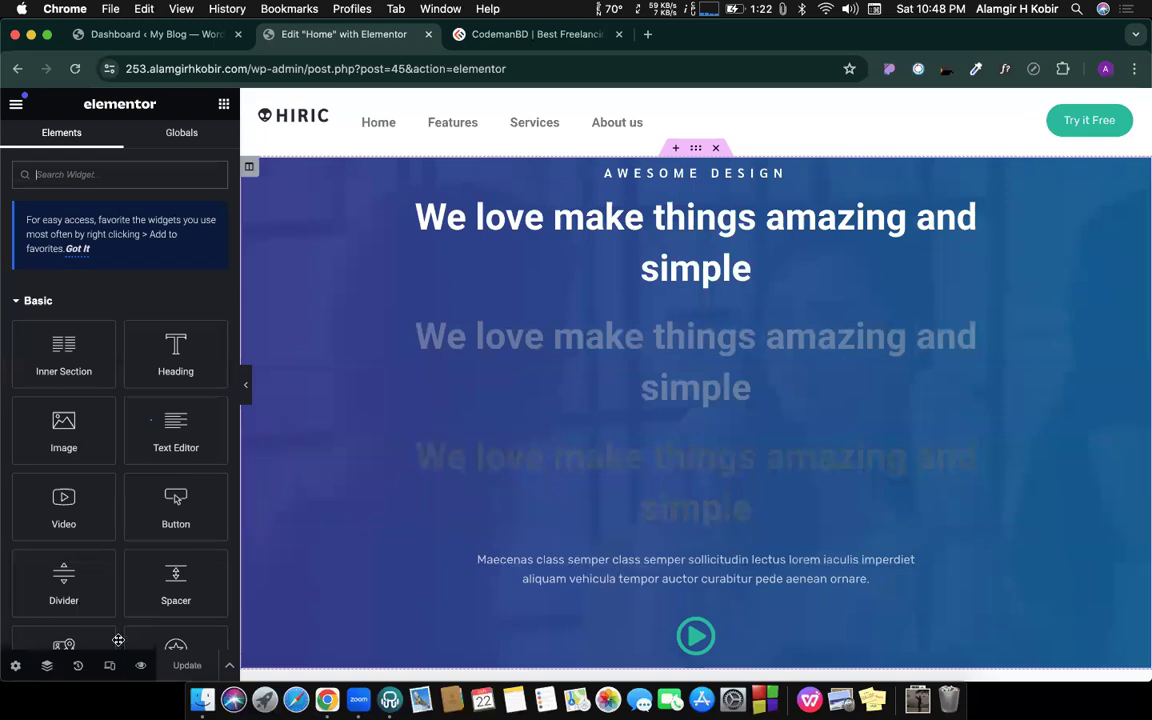
click(107, 677)
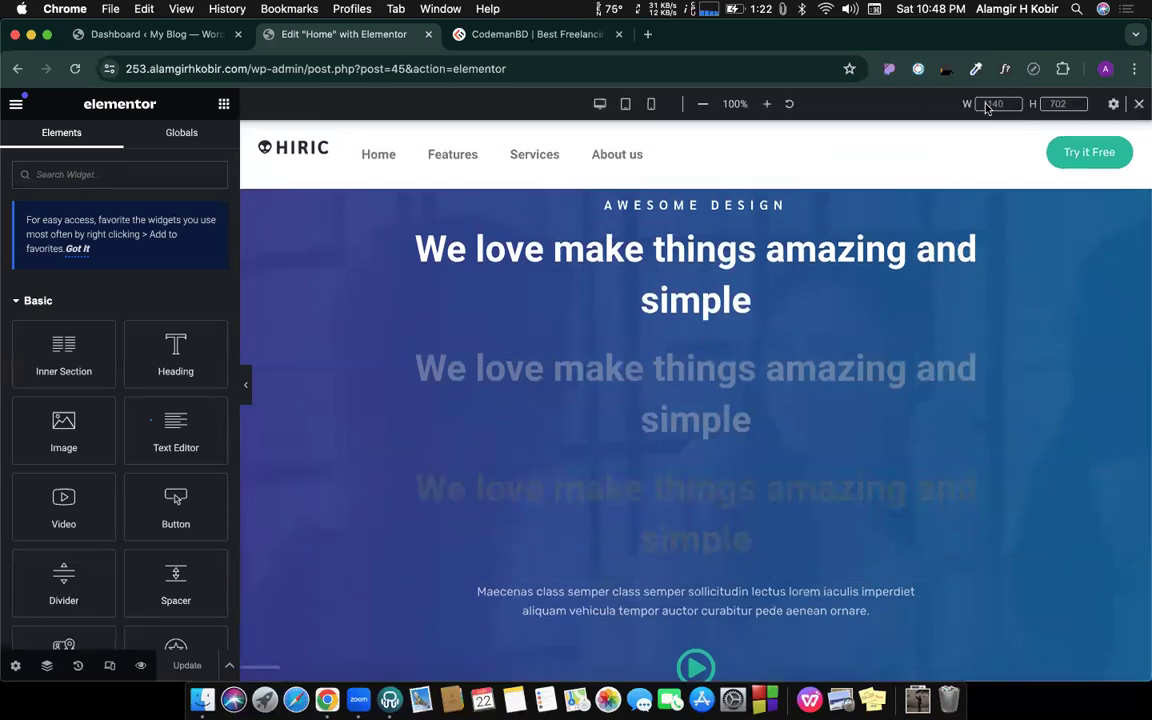
Step: Preview the Home page in Tablet Portrait mode and resize the preview to several widths to check the hero headings
click(625, 104)
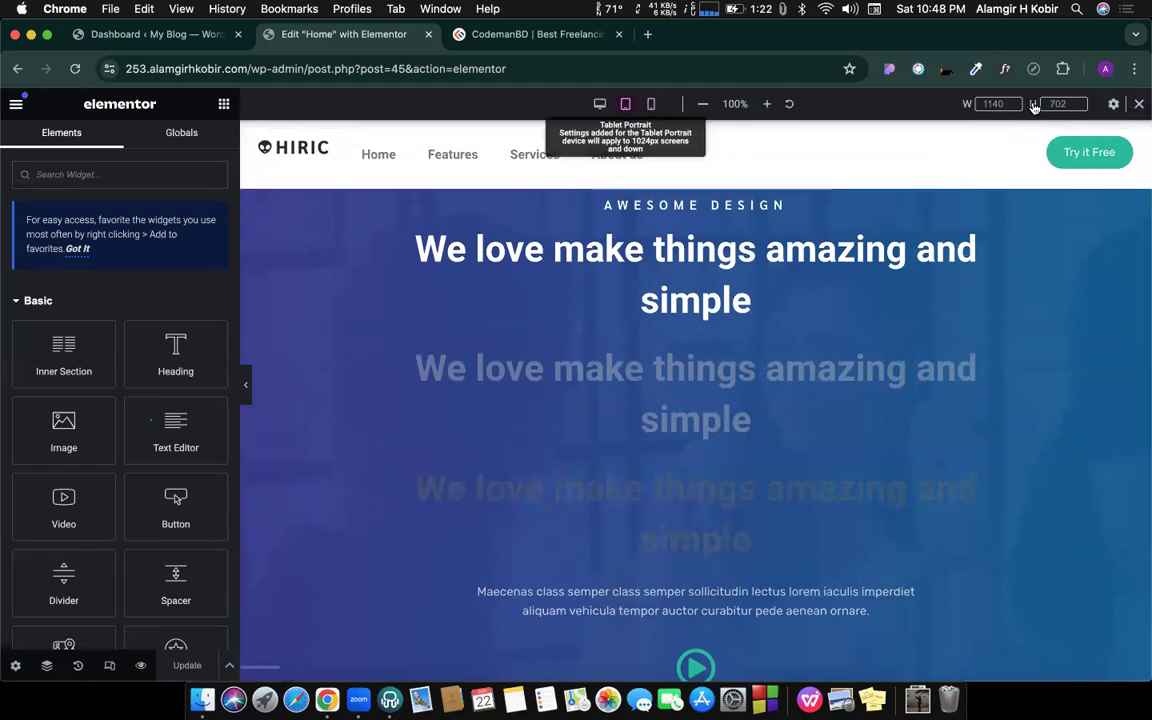
drag(1010, 386, 1140, 386)
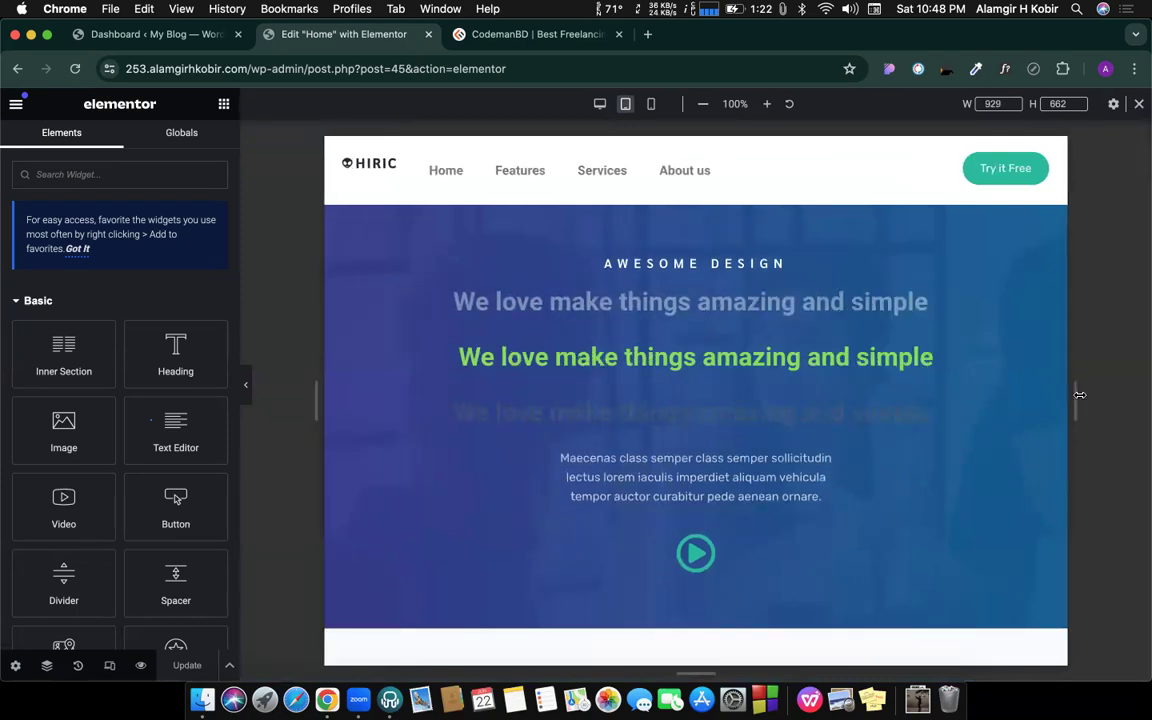
drag(1080, 399, 1130, 403)
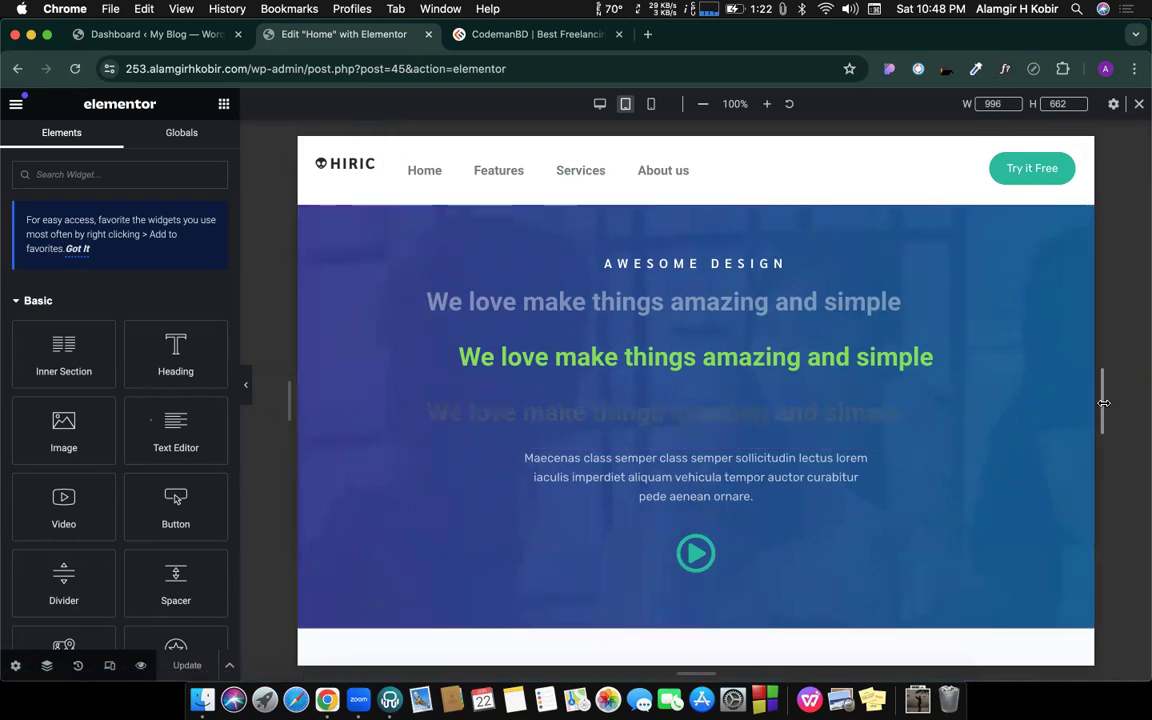
drag(1102, 402, 1035, 404)
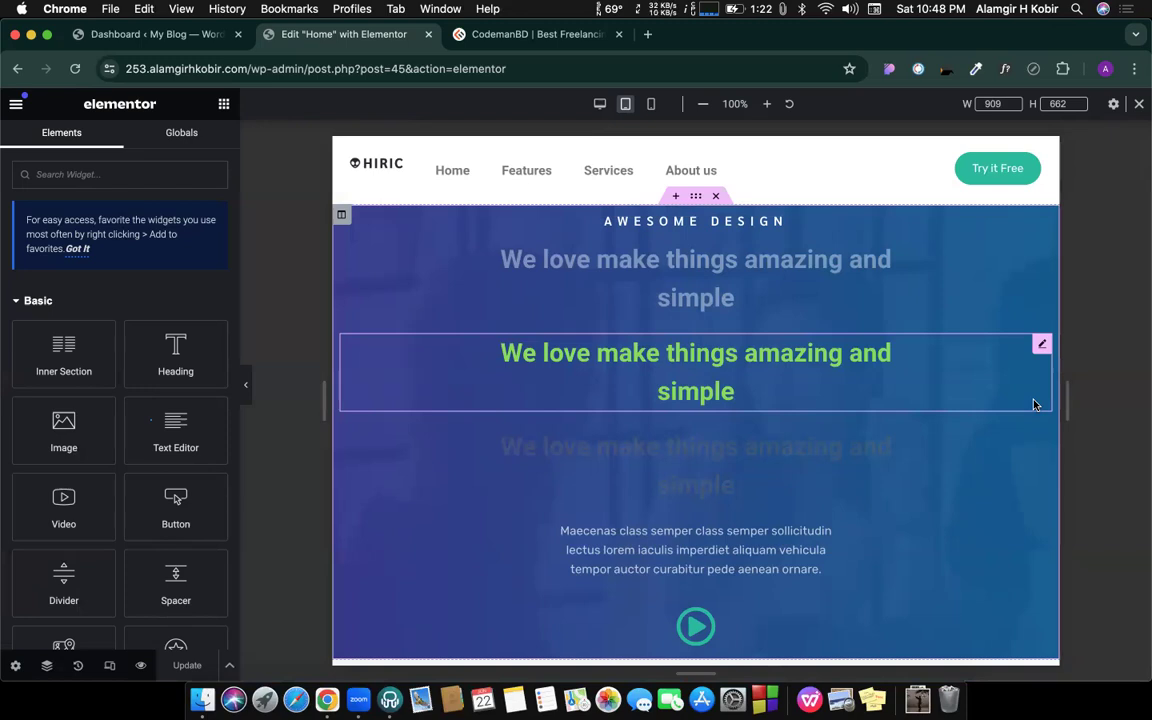
Step: Compare the Home page in desktop and Mobile Portrait previews, then return to the desktop preview
click(600, 104)
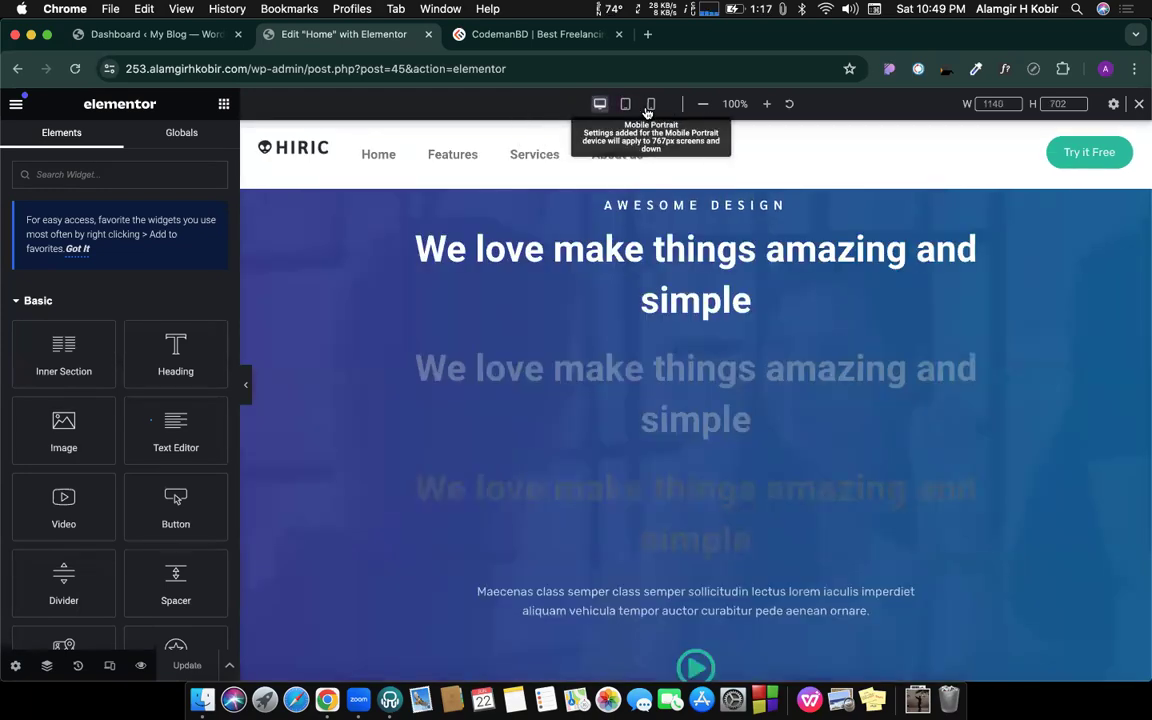
click(648, 108)
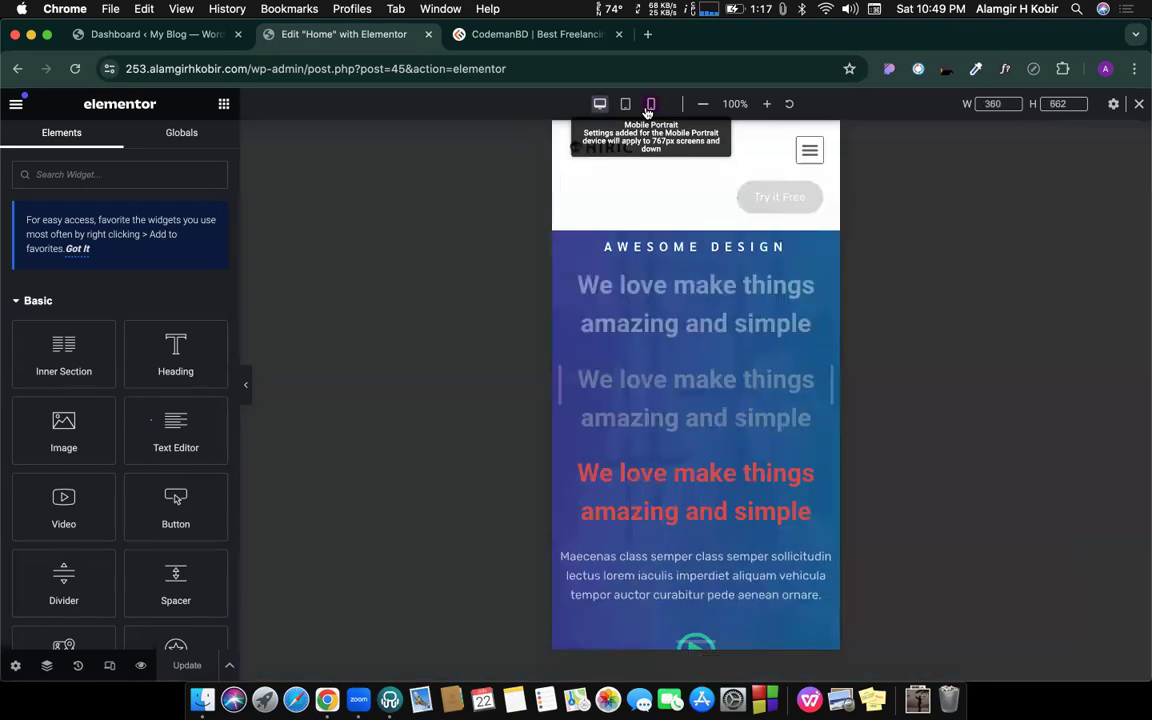
double_click(985, 103)
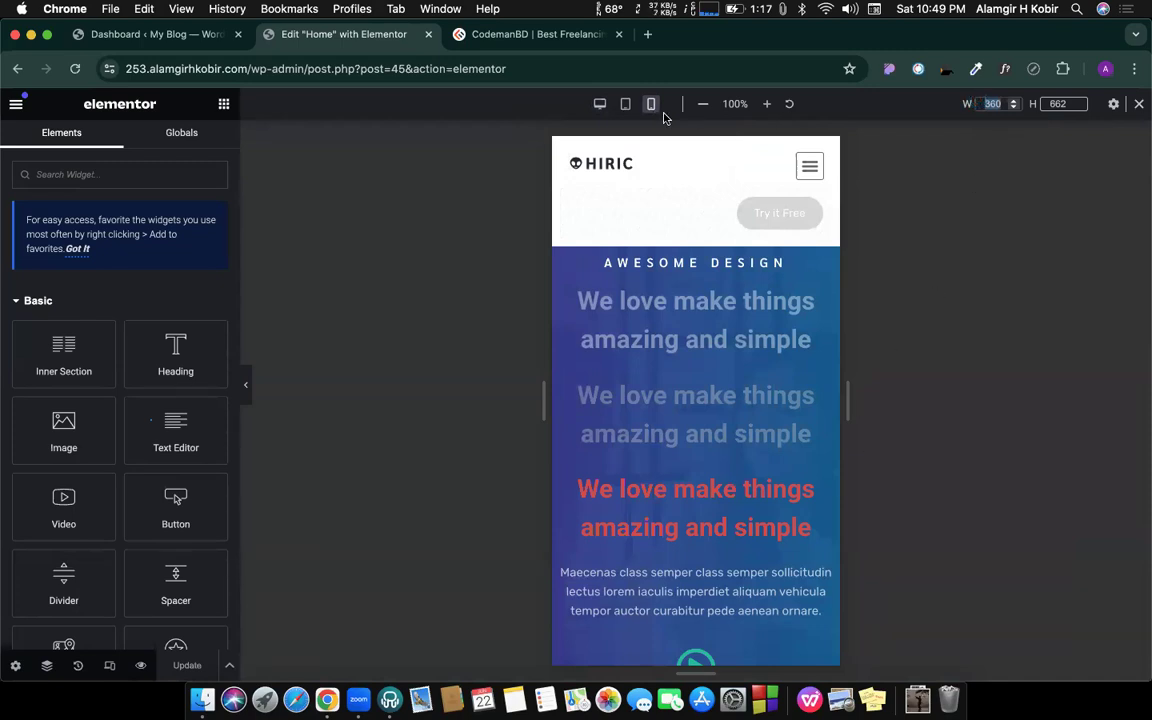
click(600, 103)
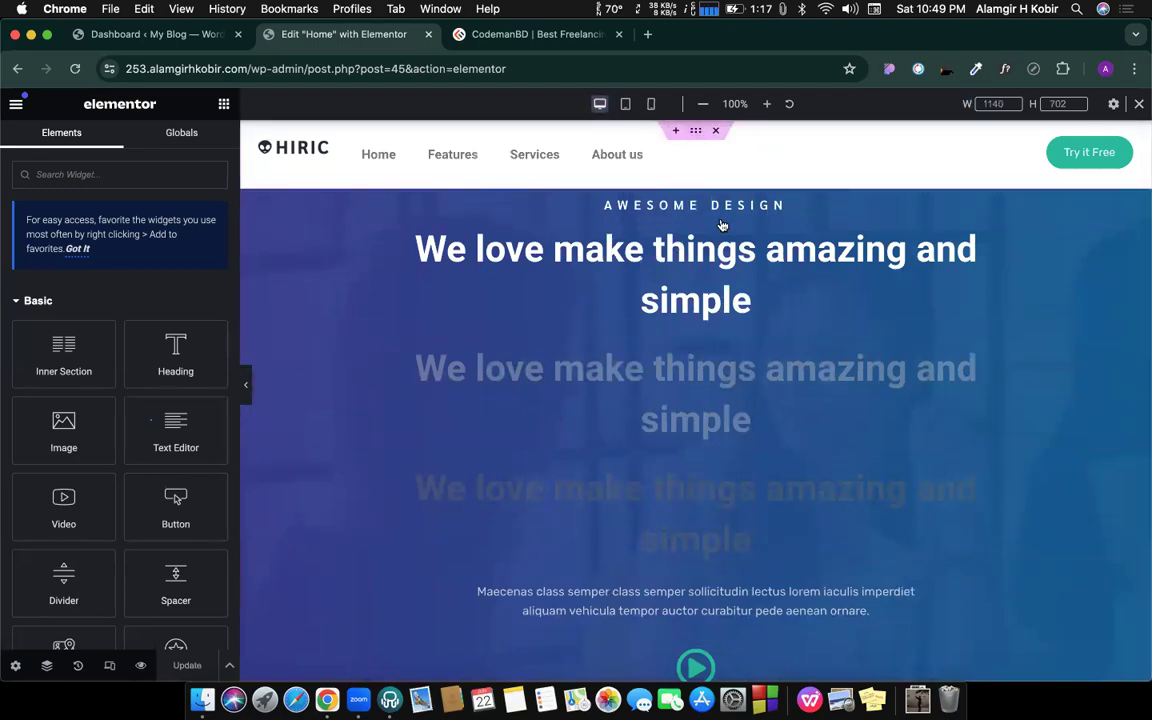
Step: Copy the header section of the Home page and open Elementor Page for editing in Elementor
right_click(700, 134)
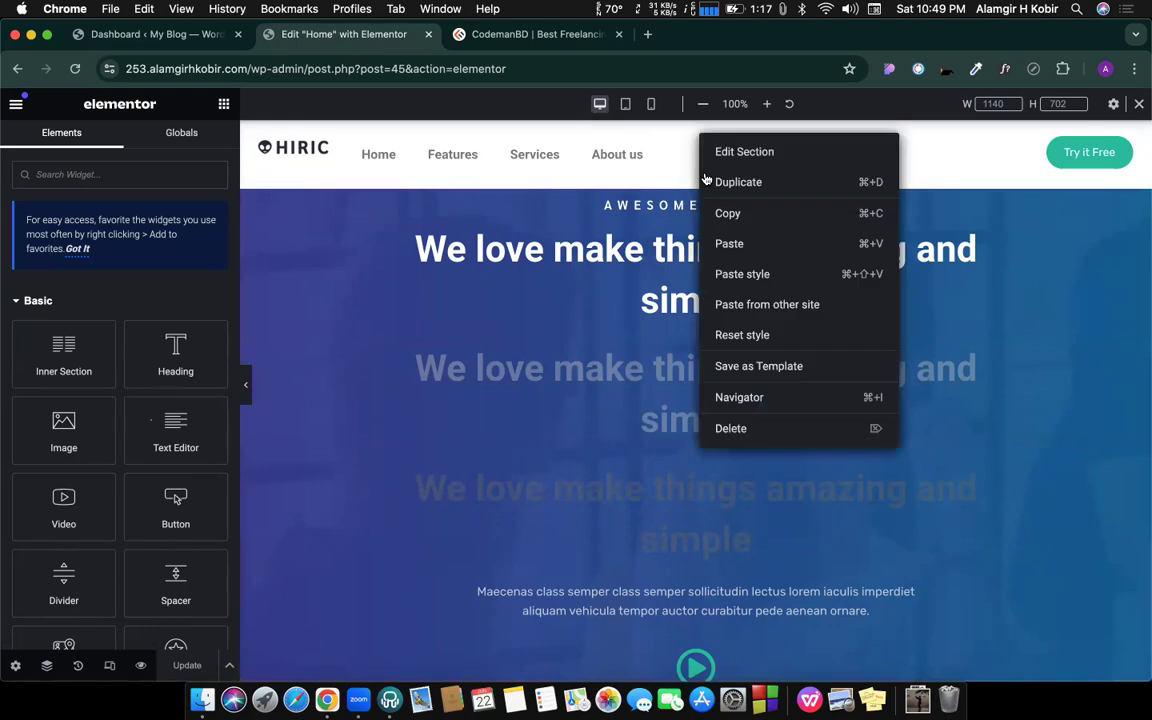
click(116, 35)
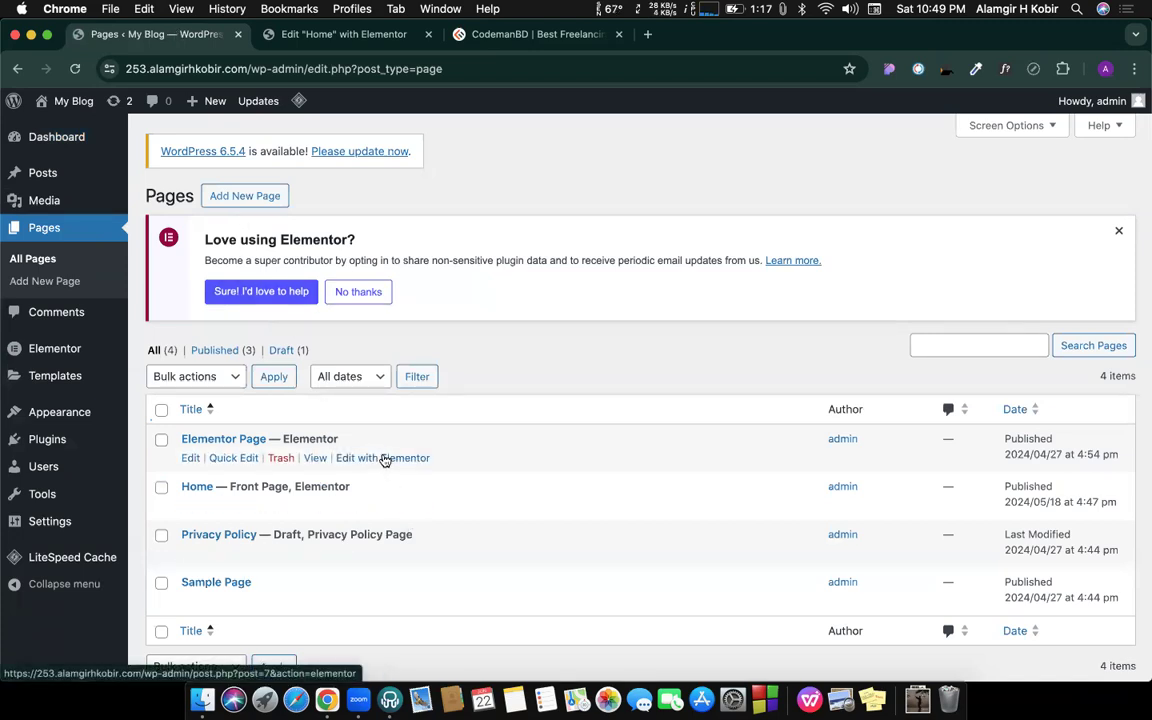
click(383, 458)
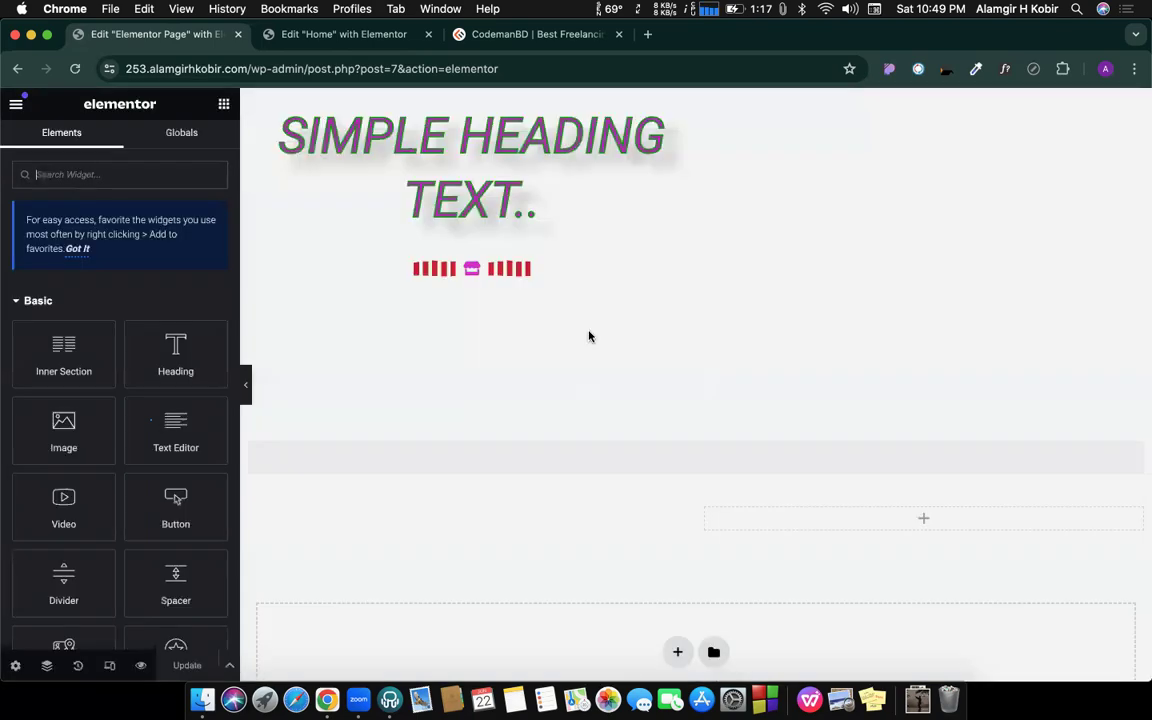
Step: Paste the copied header section into a new area above the first section of Elementor Page
scroll(590, 337, down, 5)
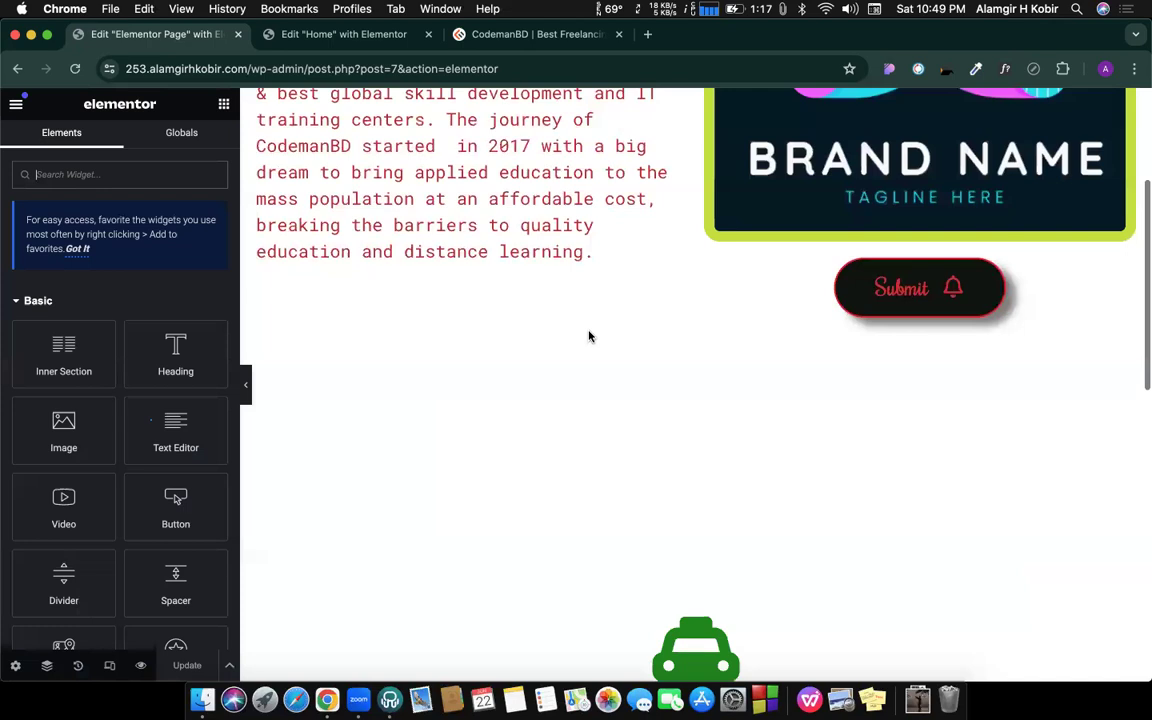
scroll(673, 106, up, 5)
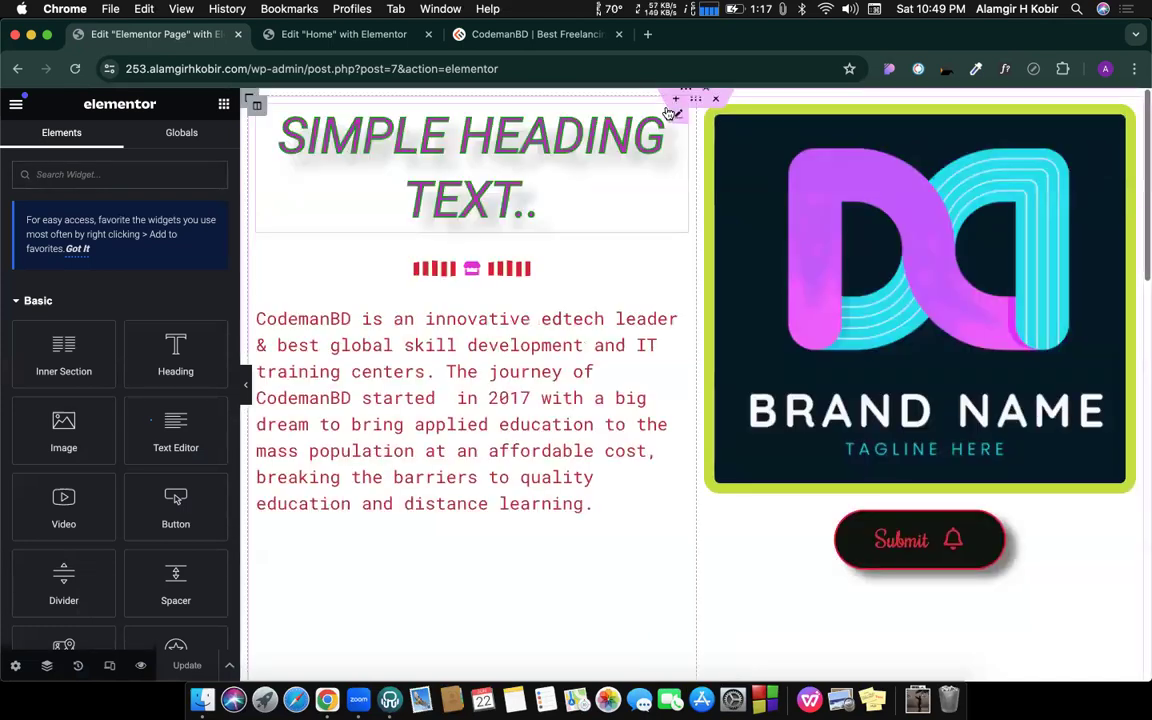
scroll(600, 150, up, 3)
right_click(605, 178)
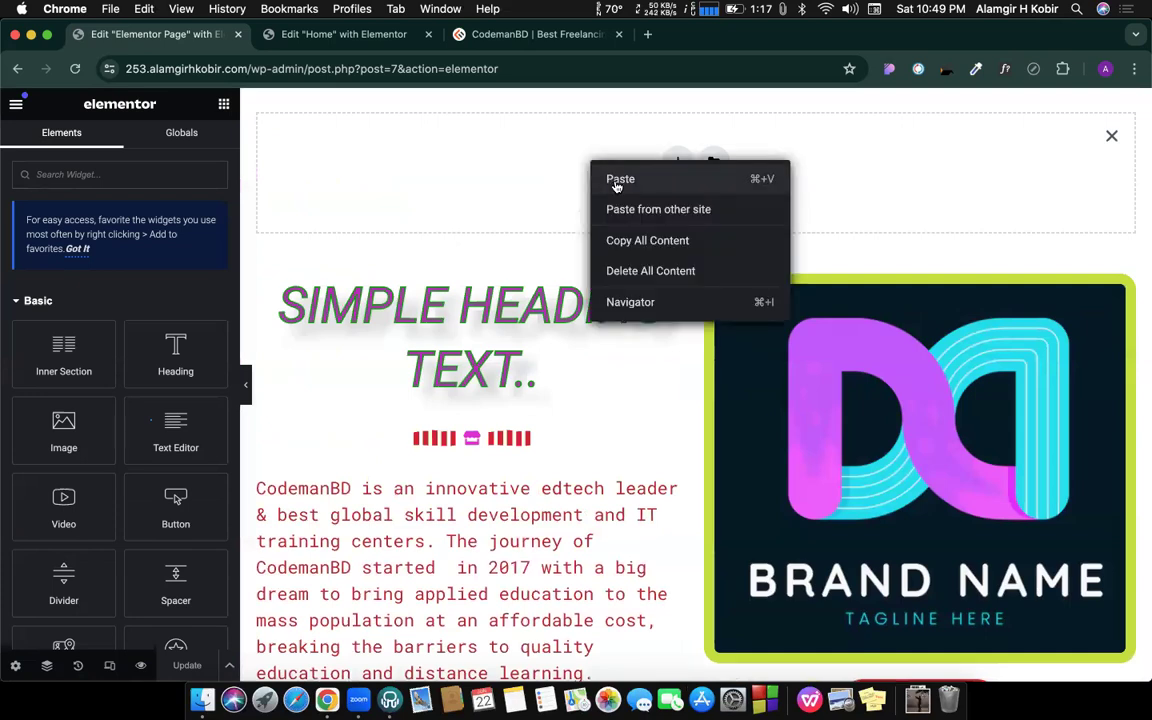
click(619, 182)
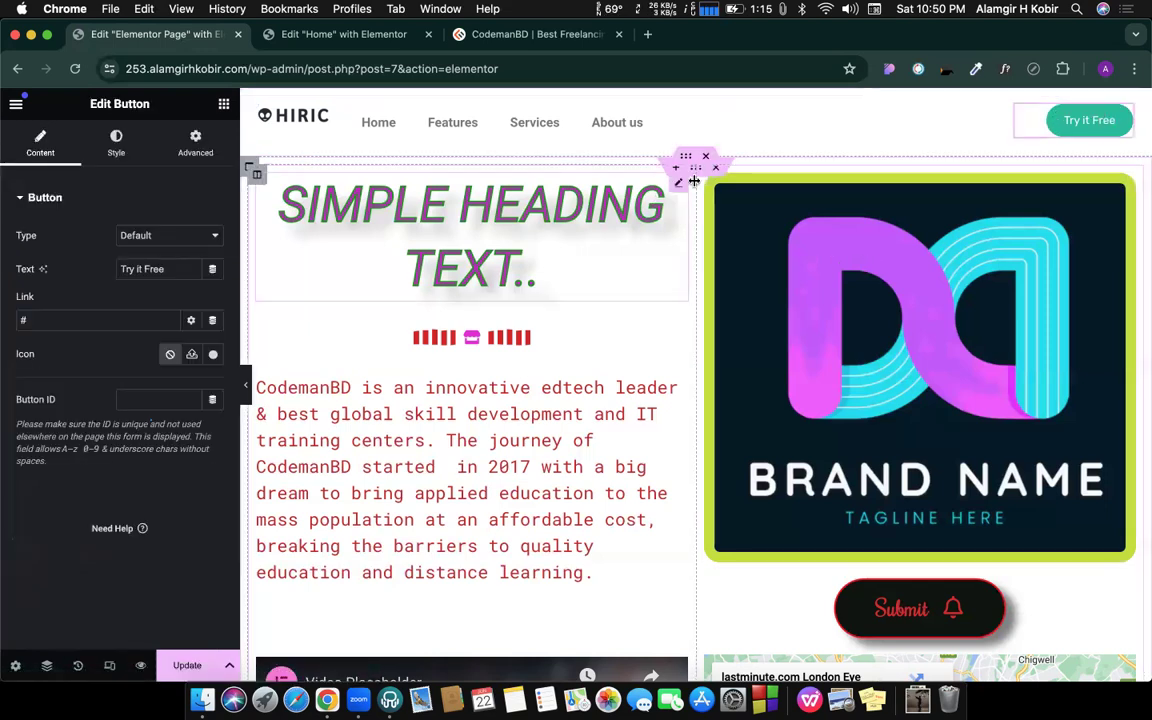
Step: Set the vertical alignment of the header's logo column to Middle and update the page
click(805, 115)
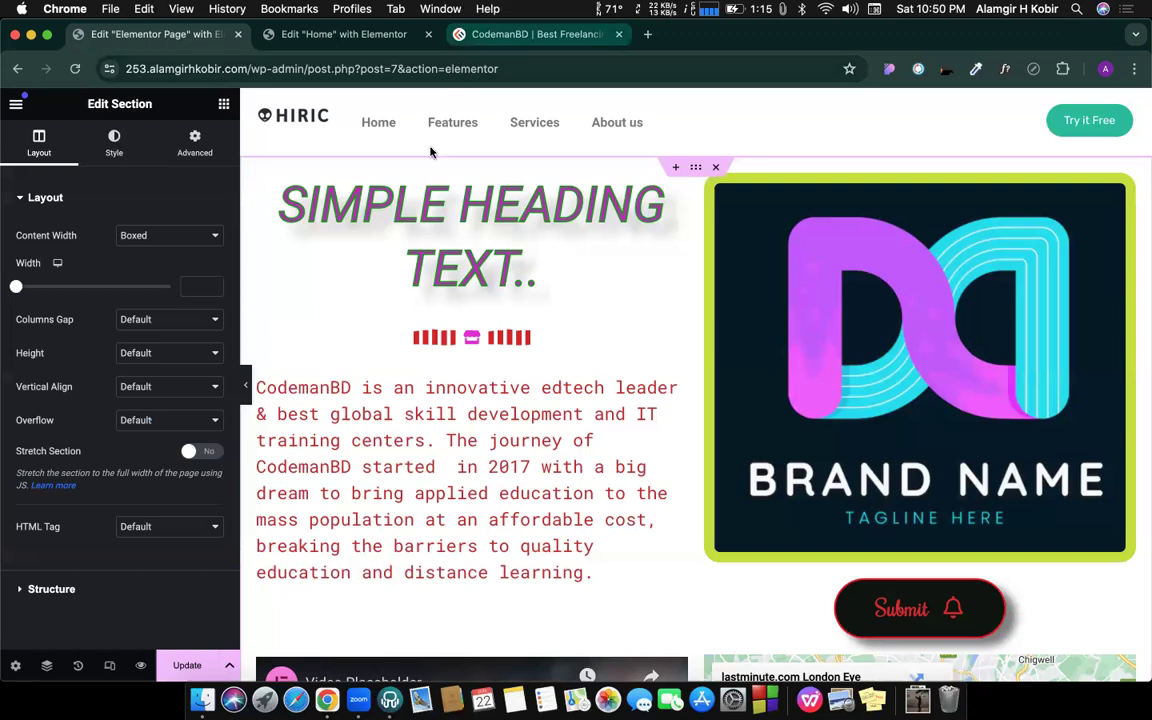
click(258, 107)
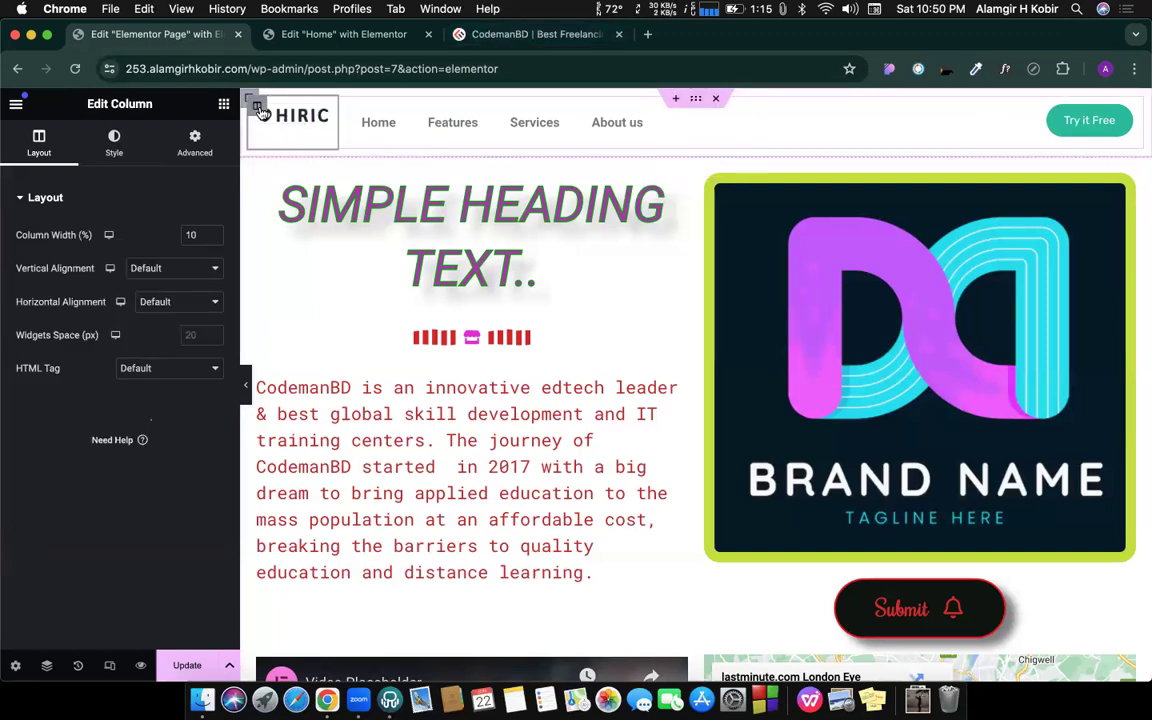
click(155, 270)
click(150, 295)
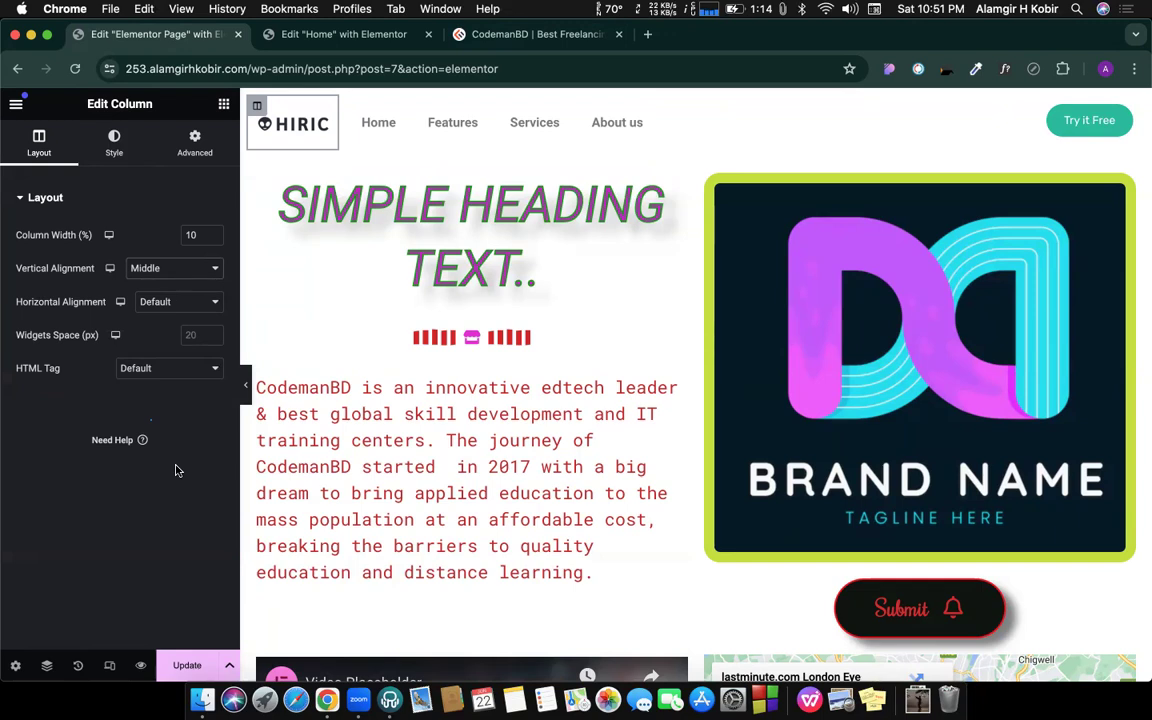
click(184, 667)
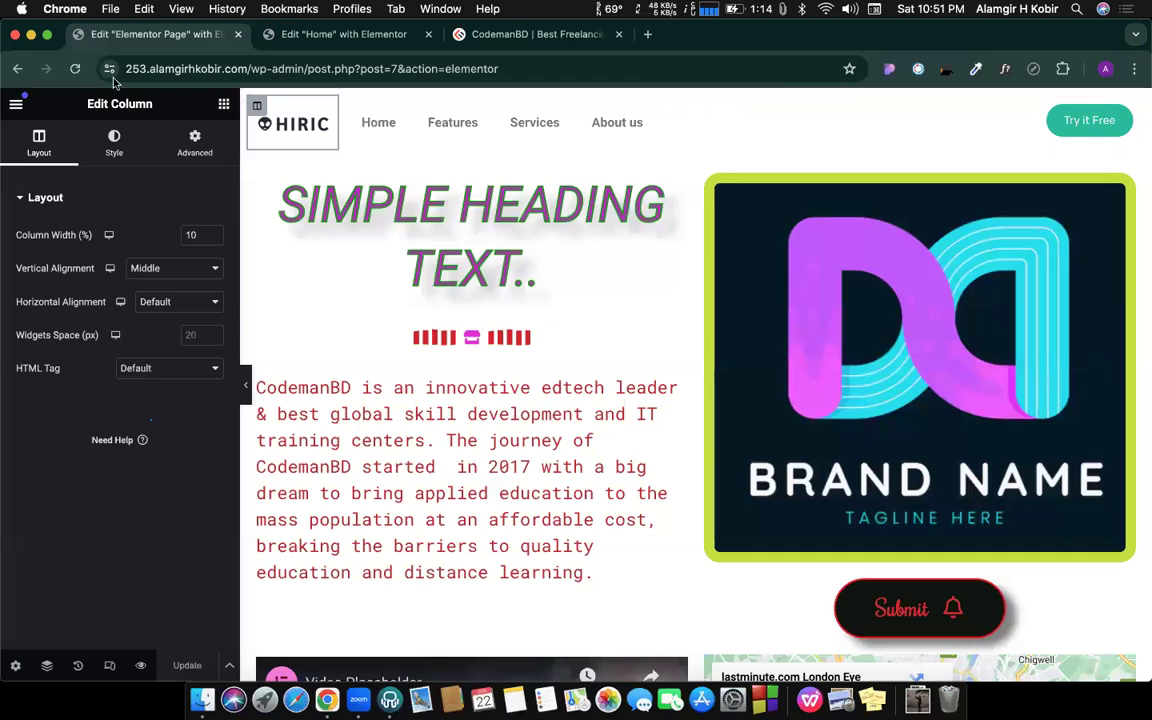
Step: View the published Elementor Page with its pasted header and return to the WordPress admin area
click(16, 105)
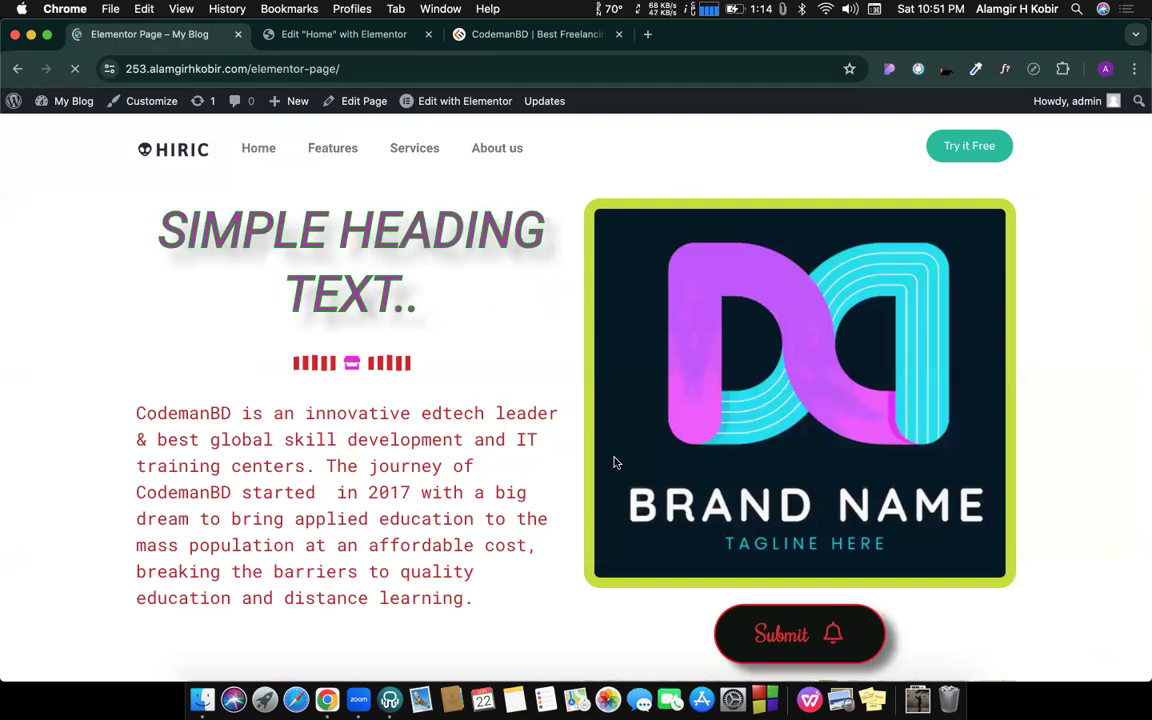
click(14, 103)
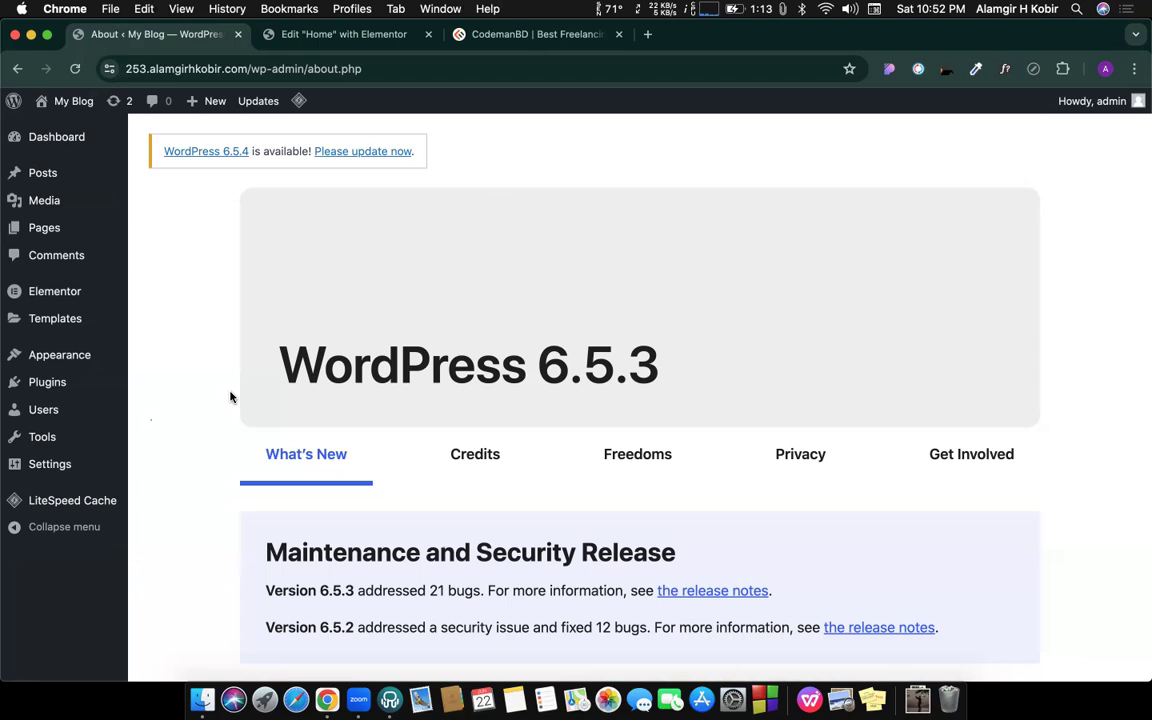
Step: Create a new template of type Header in the saved templates, named "main header"
click(35, 320)
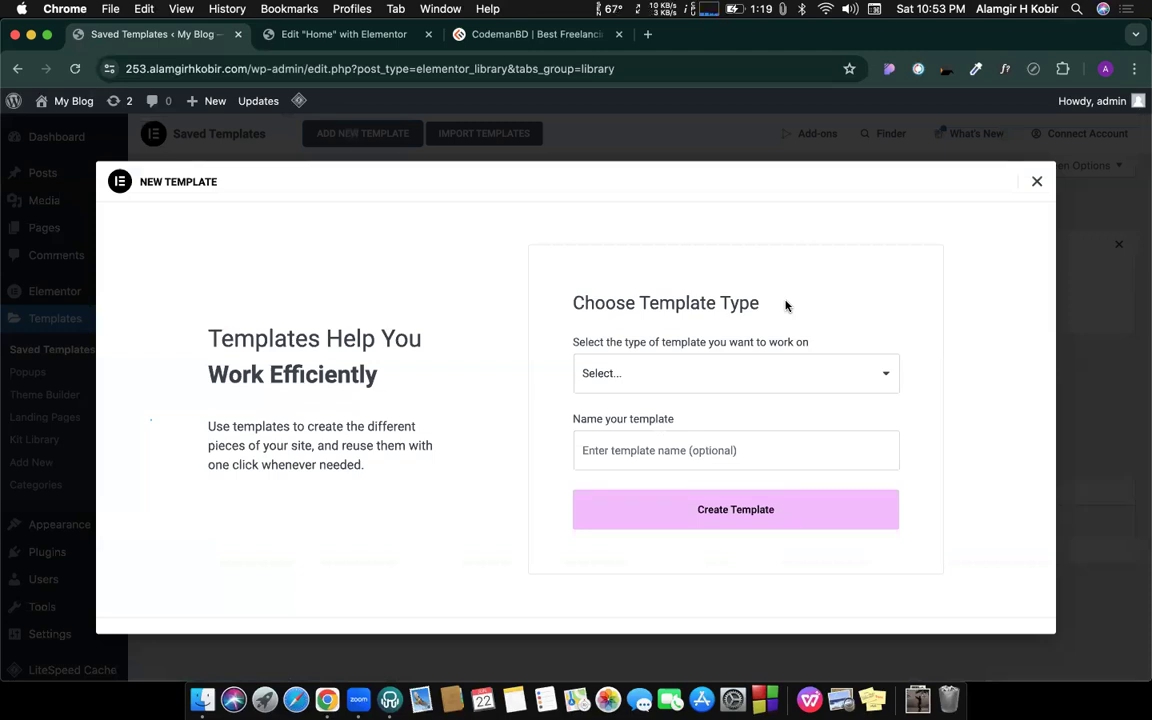
click(643, 375)
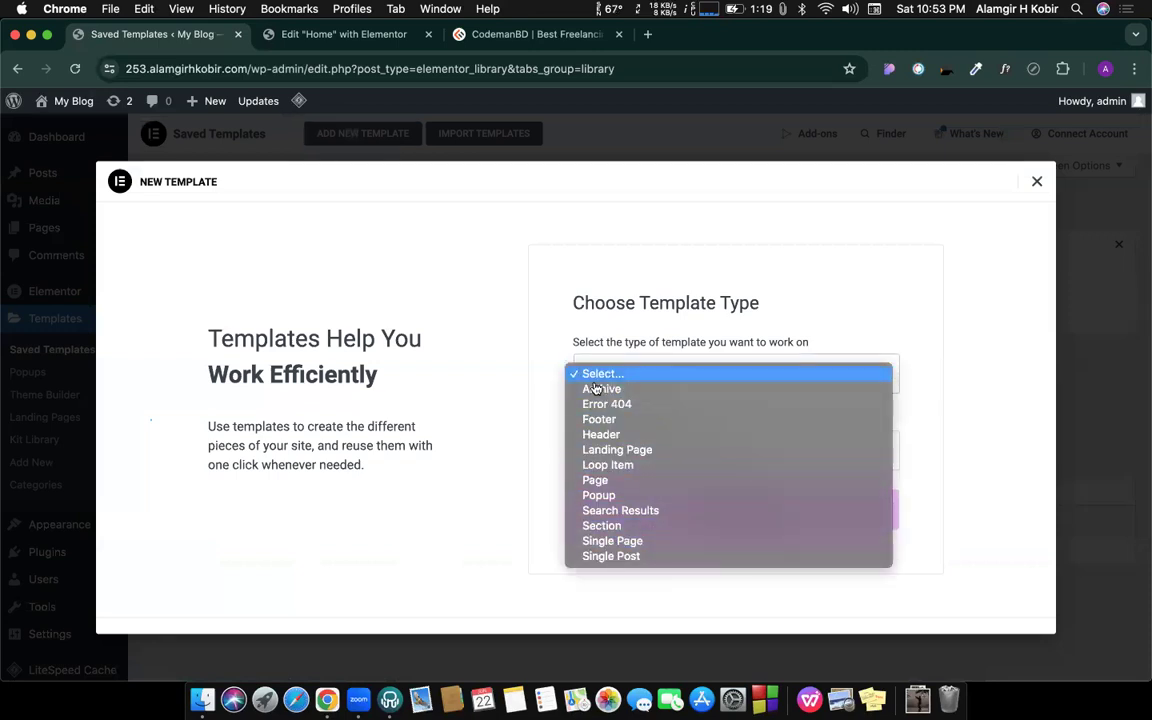
click(606, 436)
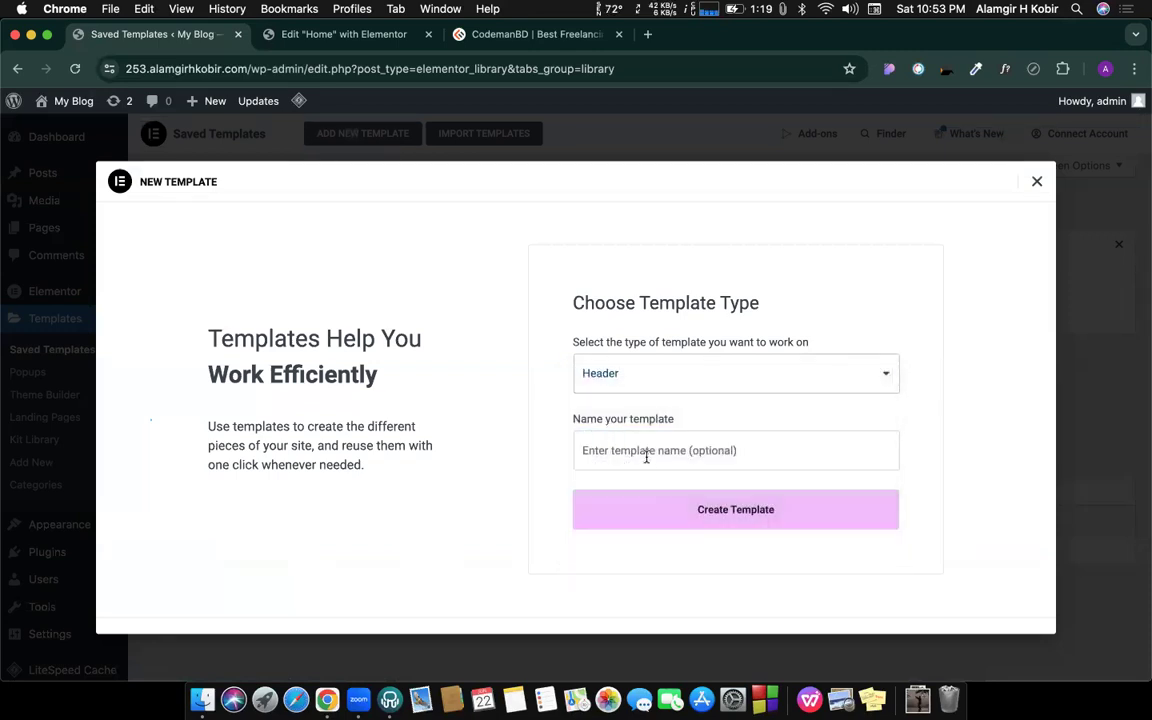
click(652, 458)
text(main headi)
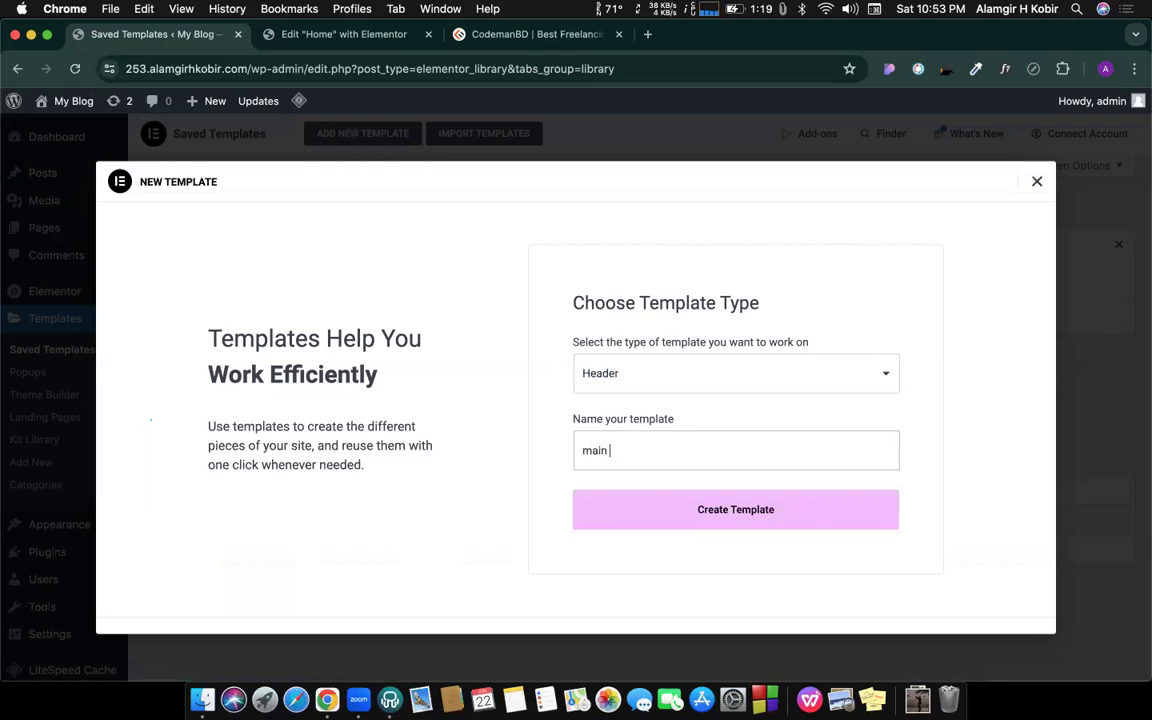
text(er)
click(709, 513)
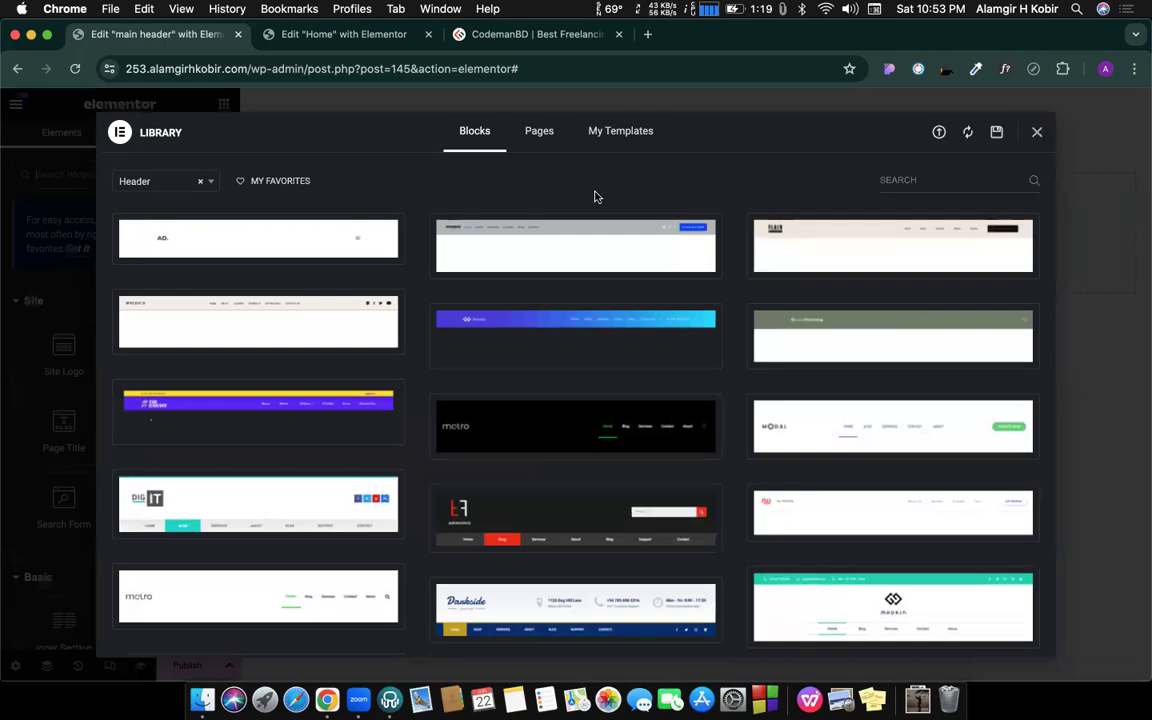
Step: Dismiss the template library and paste the copied header section into the empty main header template
key(Escape)
right_click(500, 202)
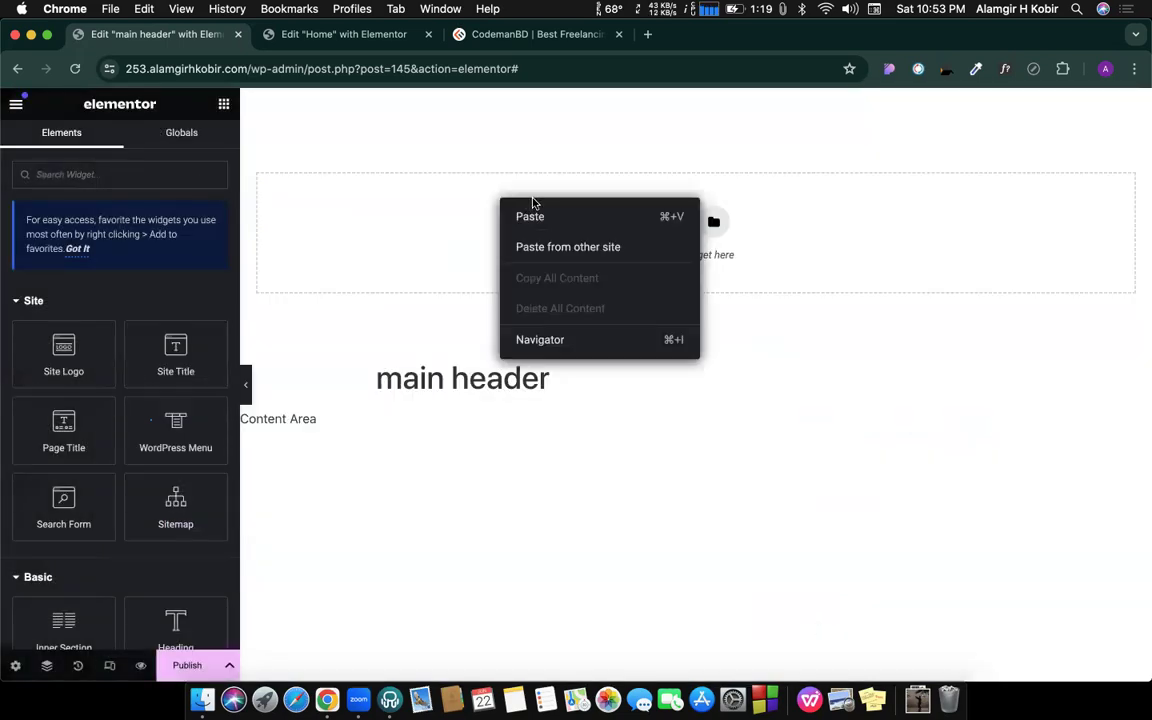
key(Escape)
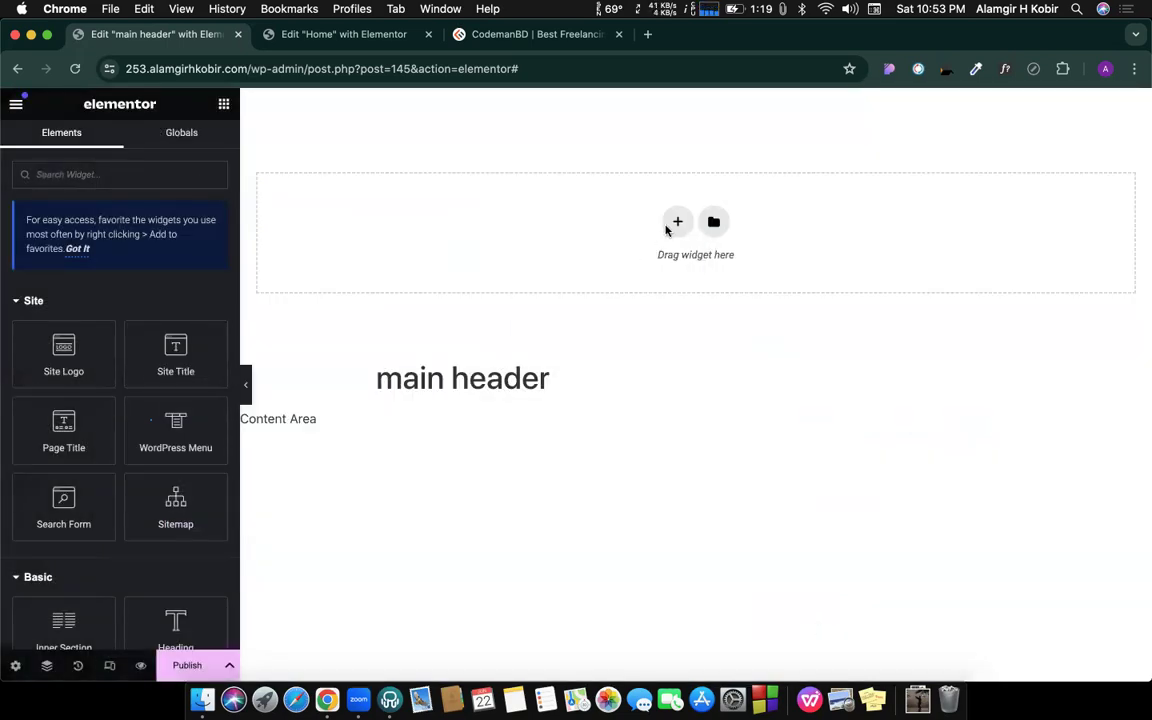
right_click(494, 201)
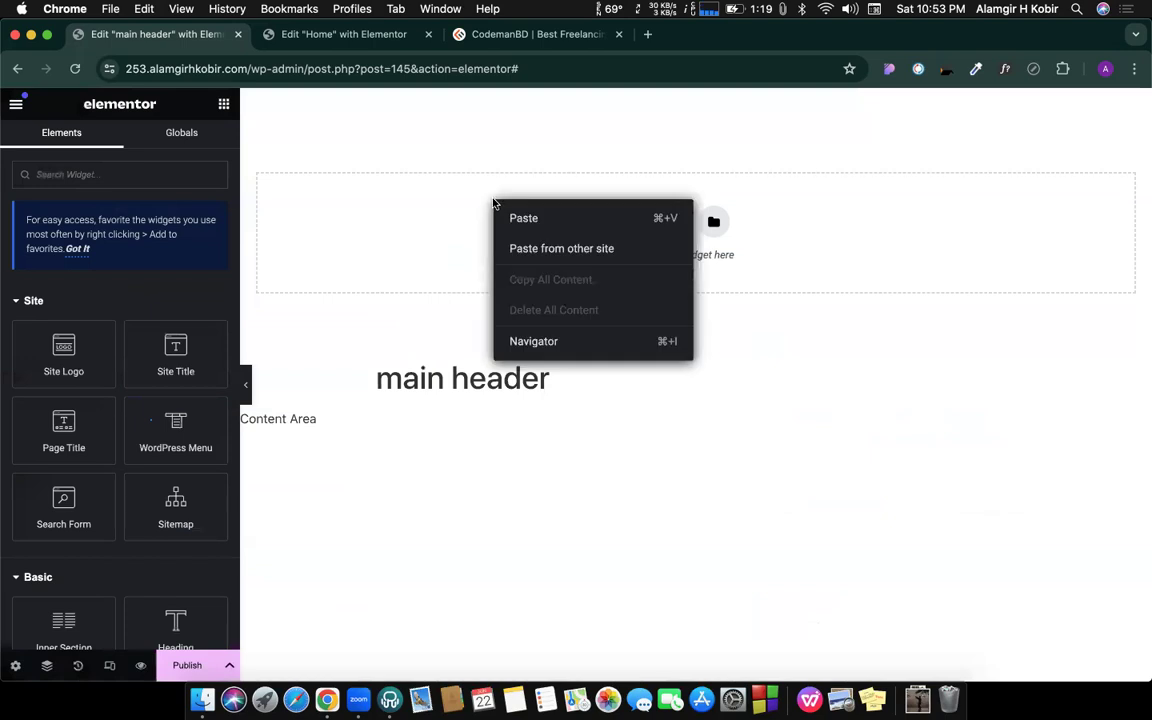
click(560, 216)
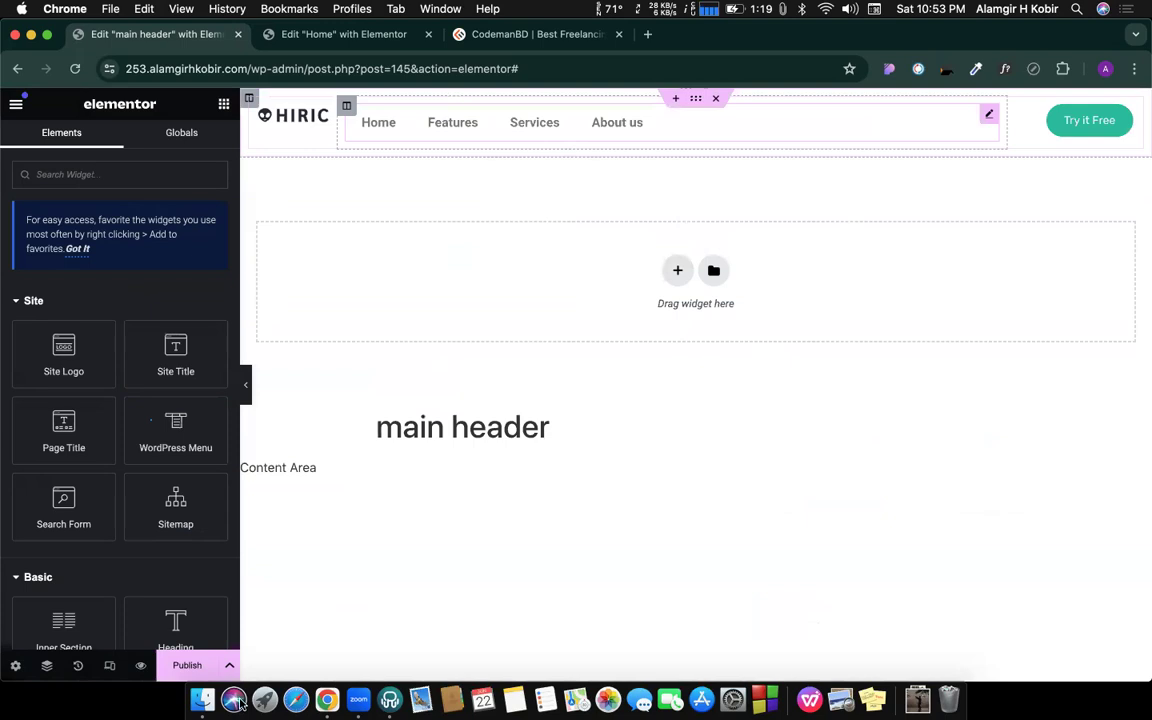
Step: Publish the header template with a display condition that includes the Entire Site
click(181, 666)
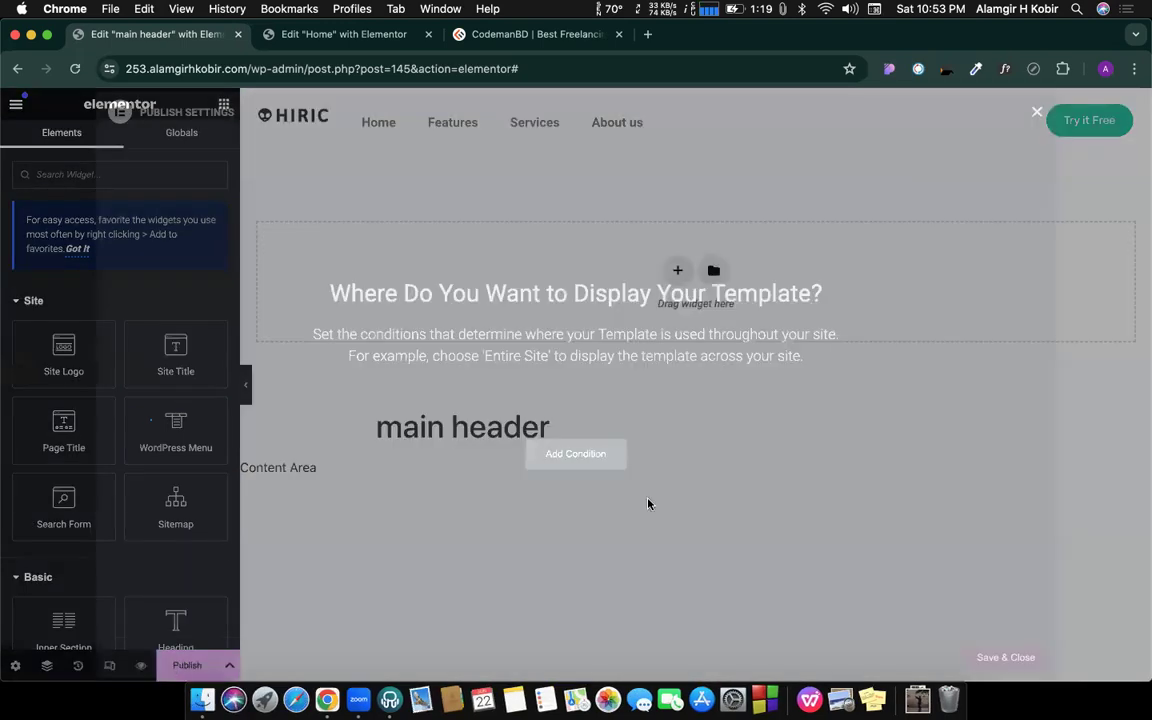
click(575, 464)
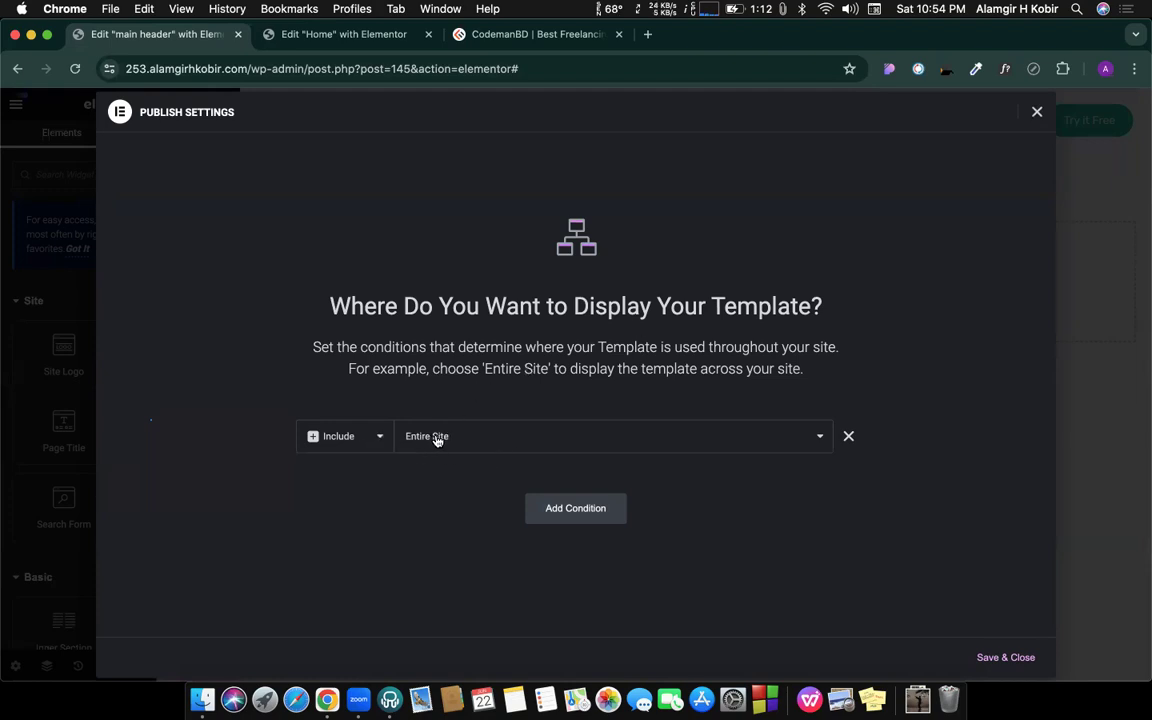
click(1006, 657)
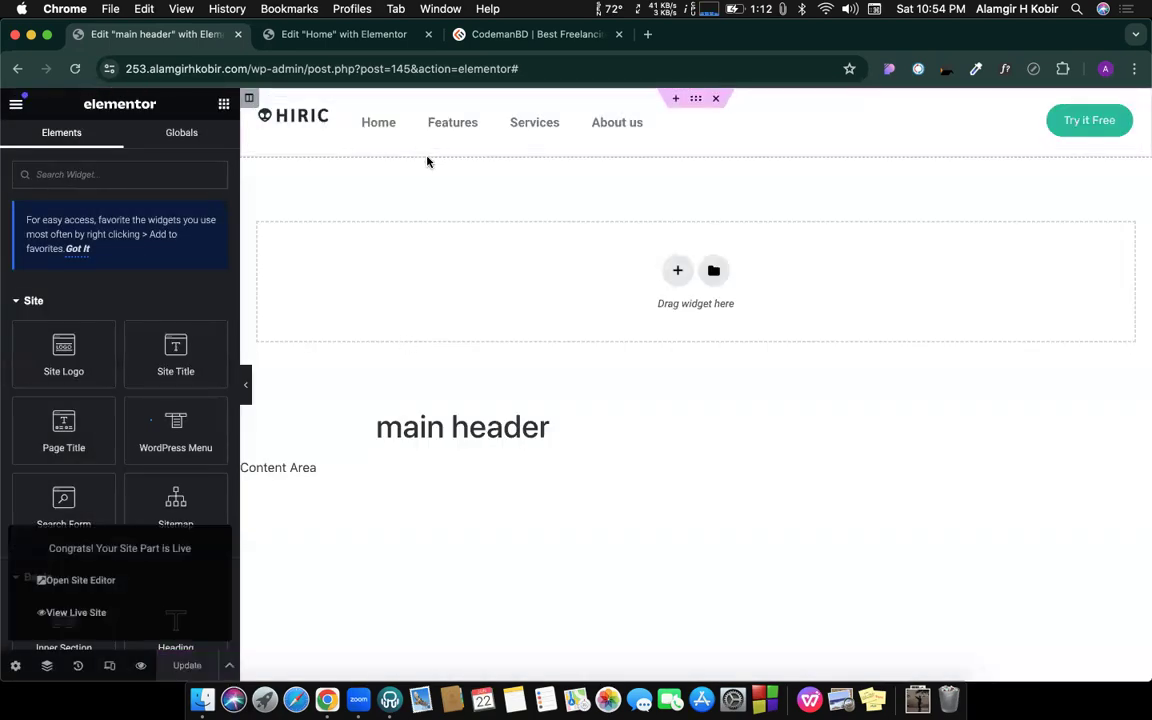
Step: Set the vertical alignment of the template's logo column to Middle and update the template
click(256, 106)
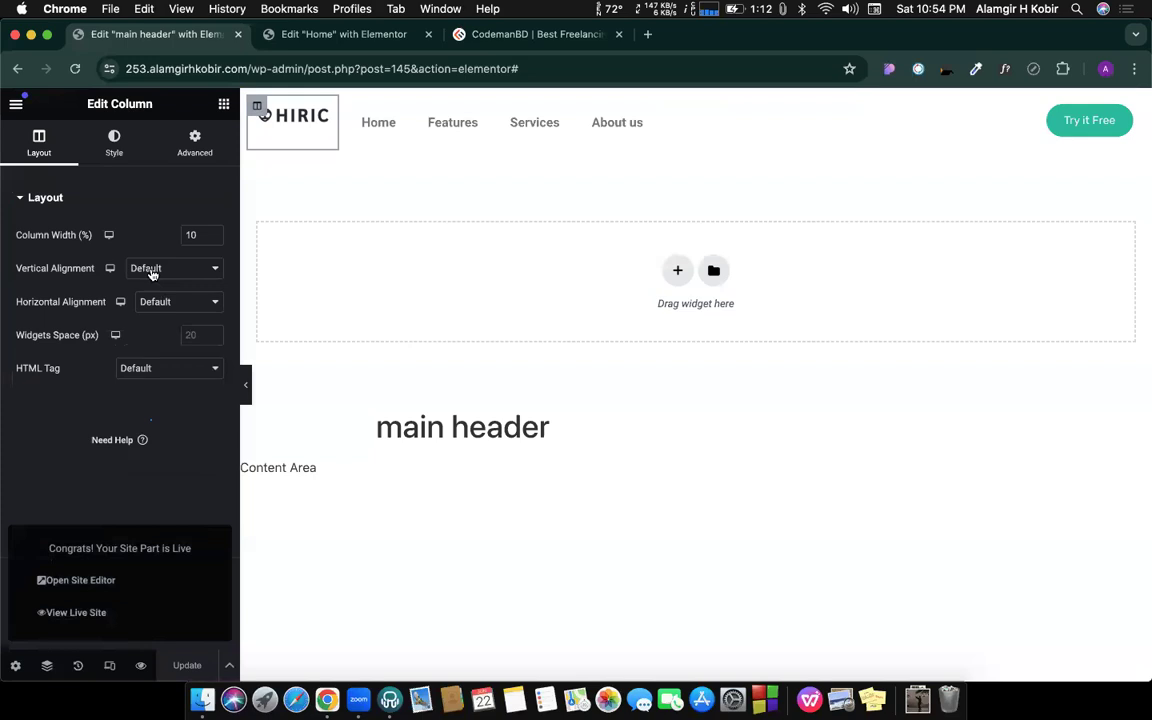
click(150, 268)
click(140, 296)
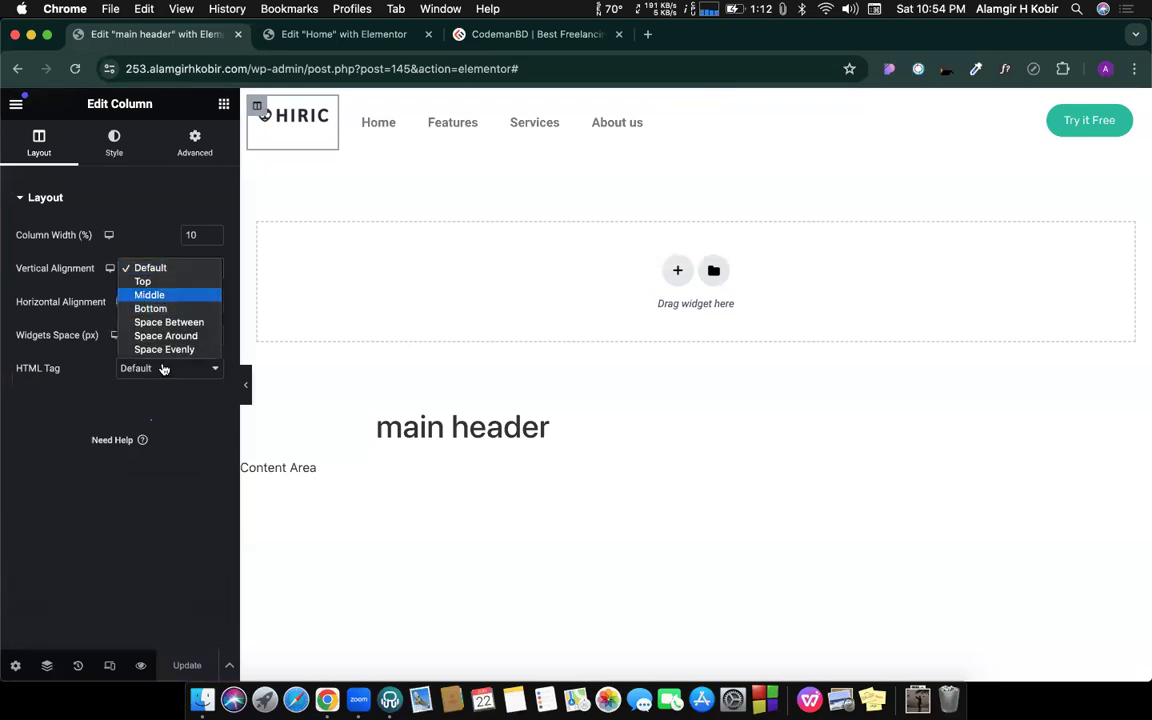
click(170, 664)
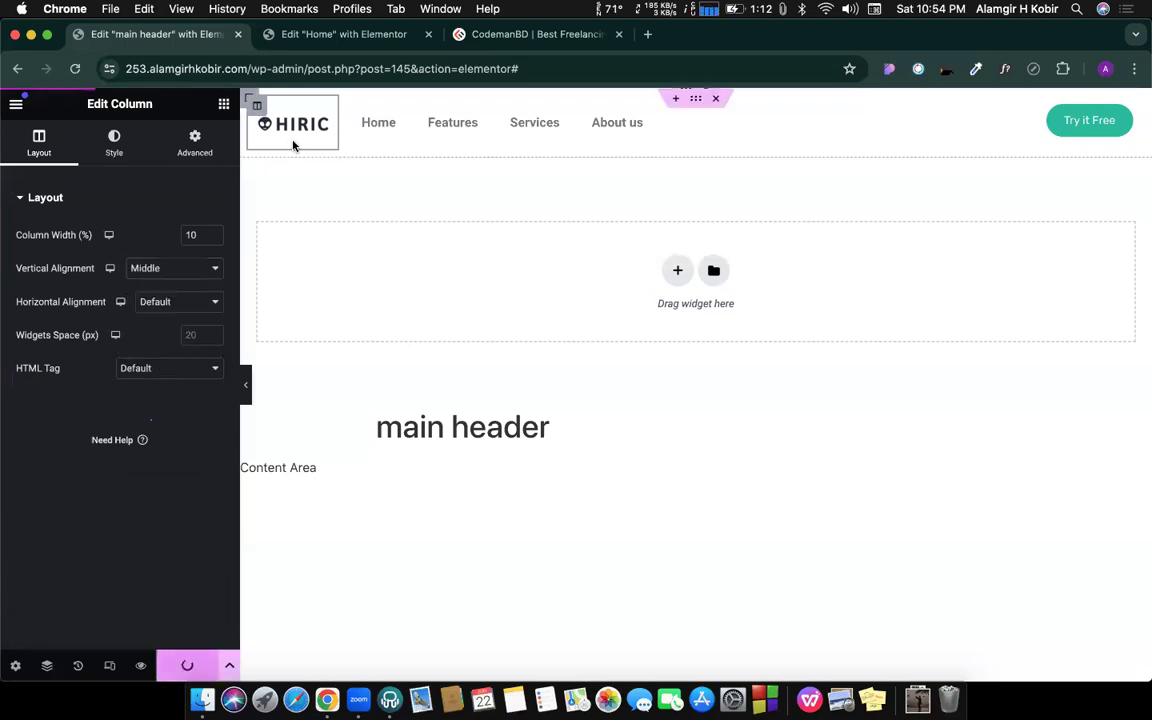
Step: Delete the header section from the Home page in its Elementor editor and update the page
click(320, 40)
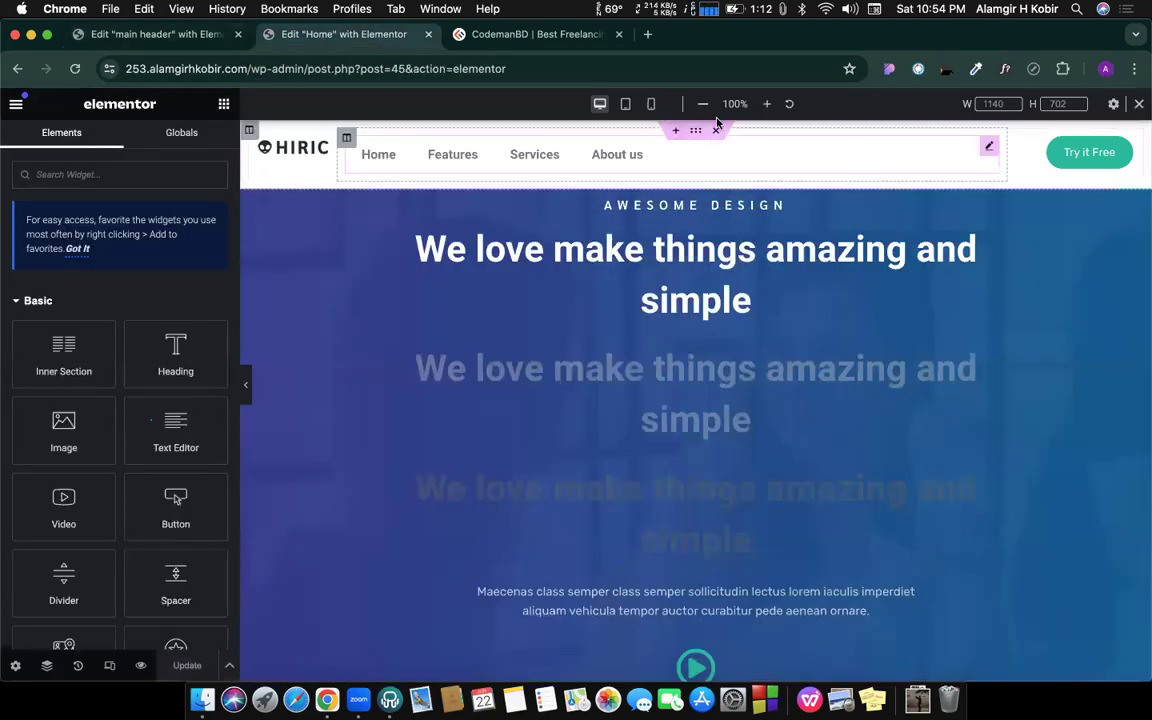
click(719, 133)
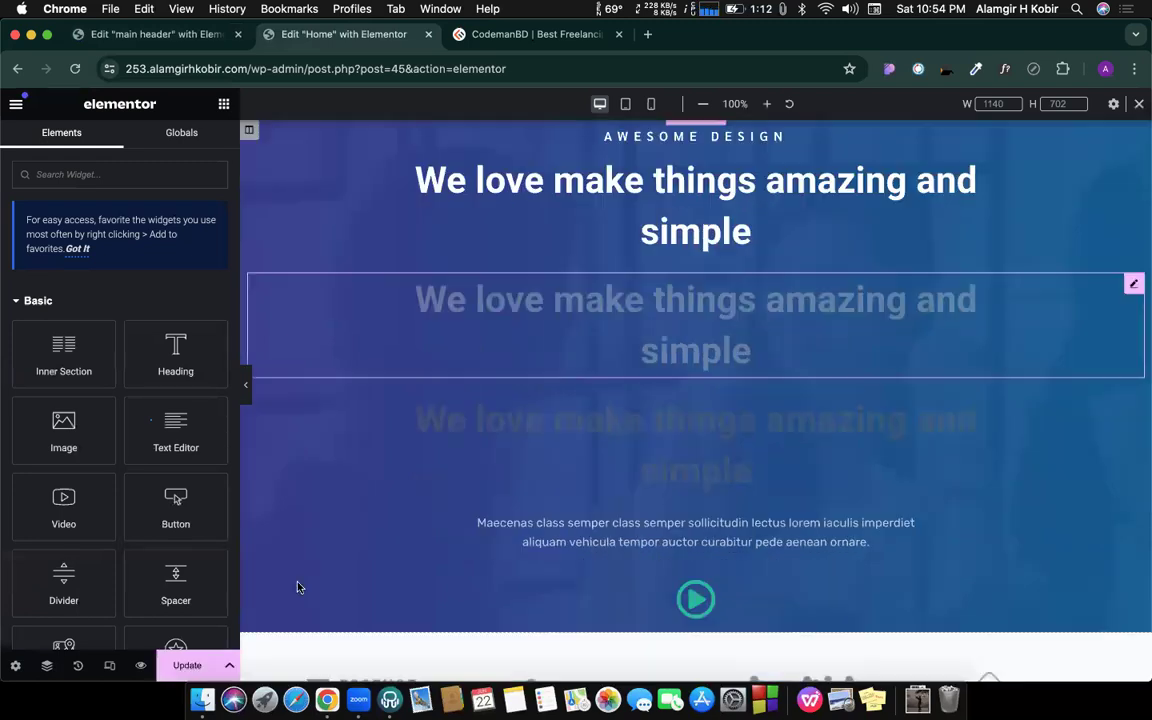
click(176, 667)
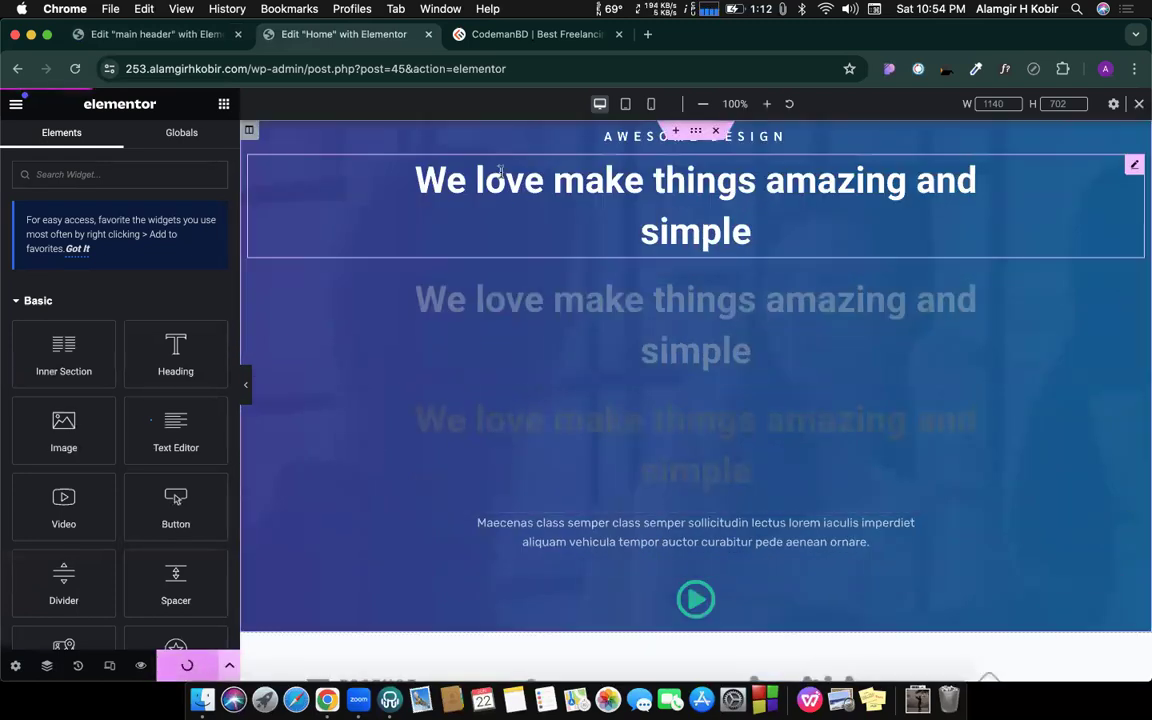
Step: Go to the WordPress Pages list and change the Home page's template to Elementor Full Width, updating the page
click(16, 110)
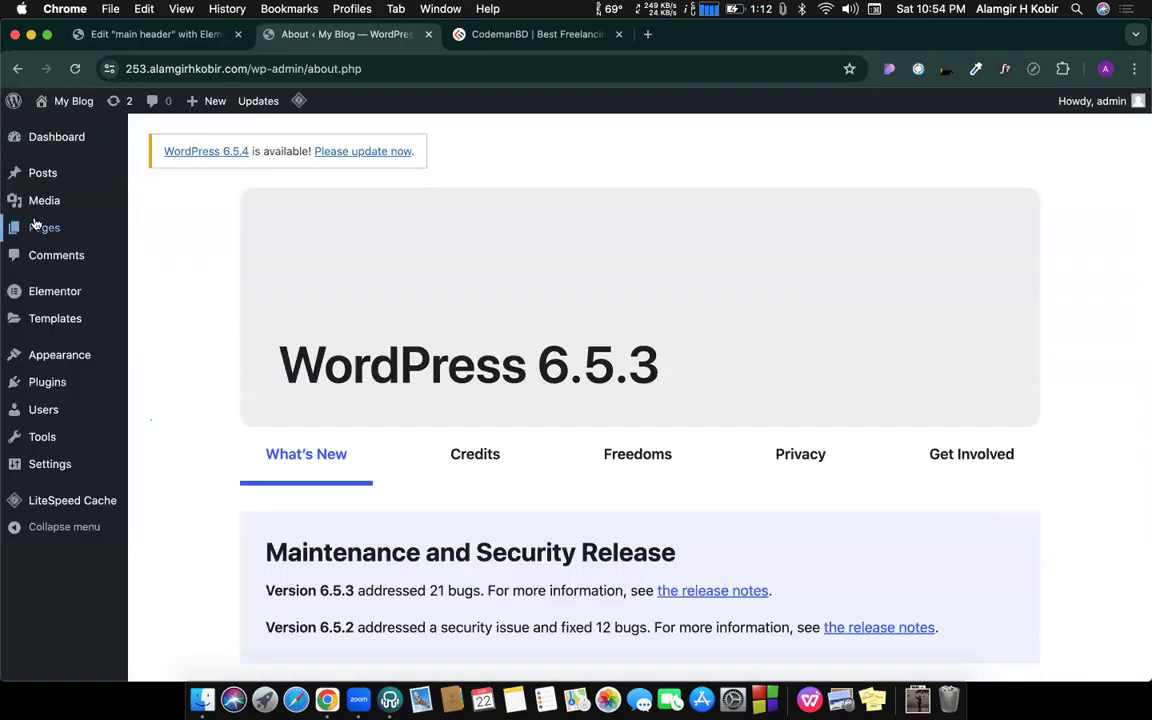
click(36, 226)
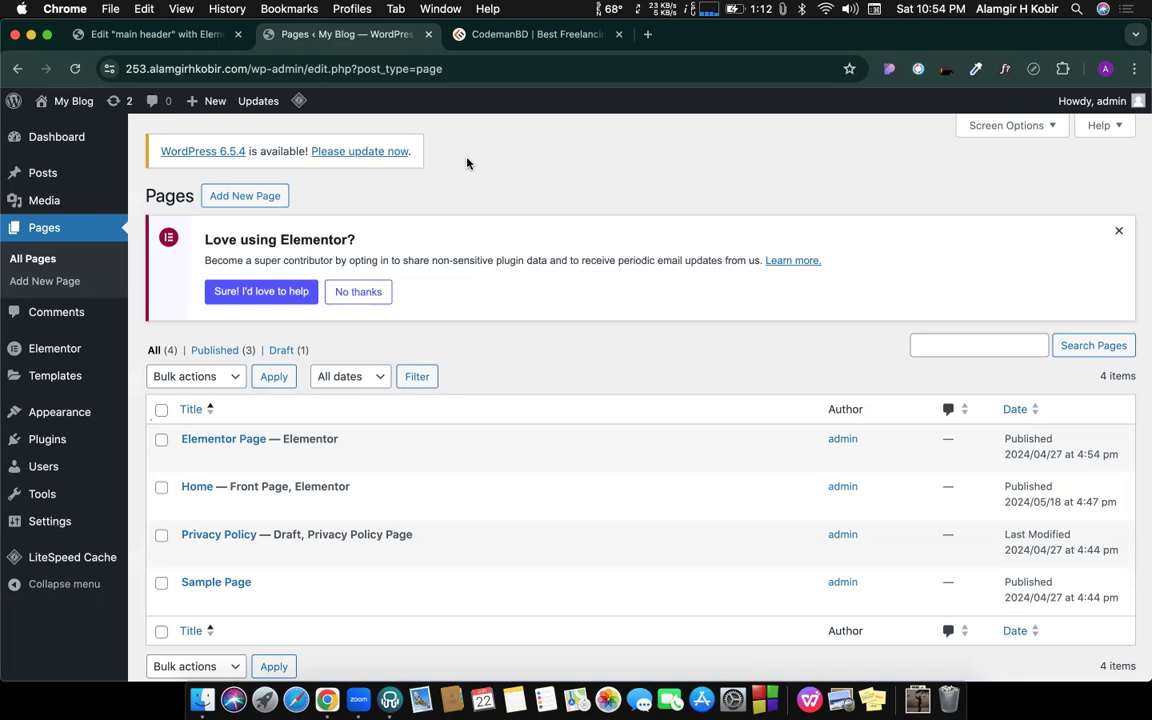
scroll(522, 319, down, 3)
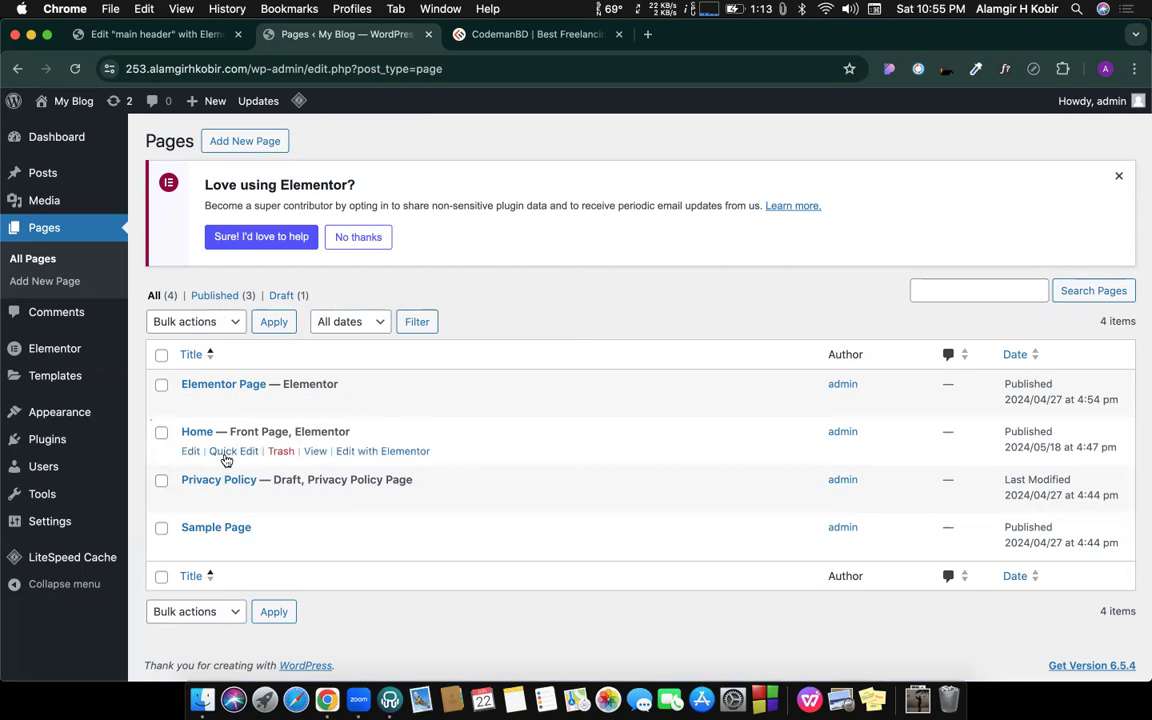
click(236, 454)
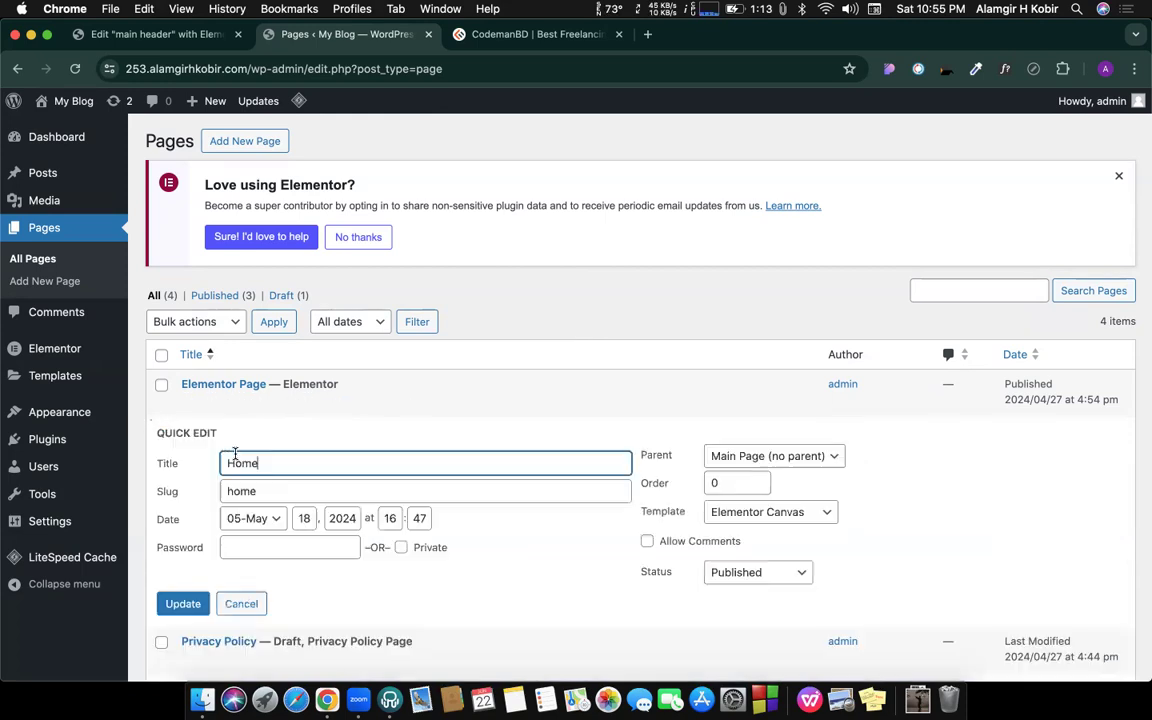
scroll(650, 482, down, 1)
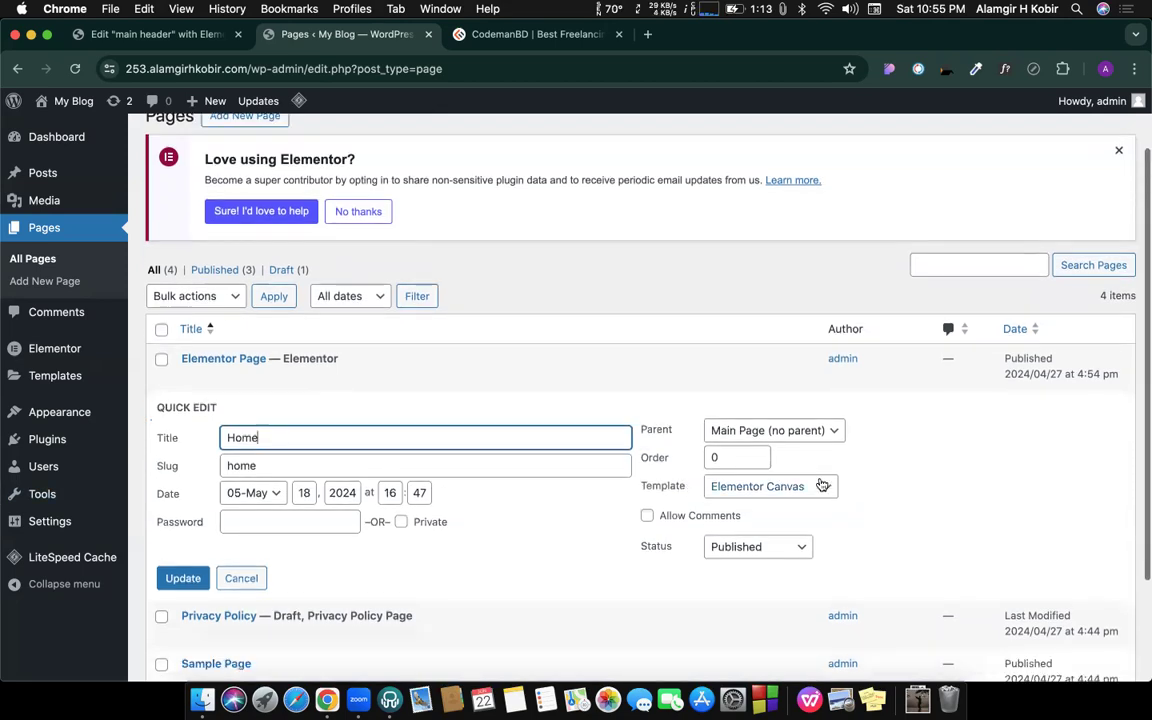
click(797, 487)
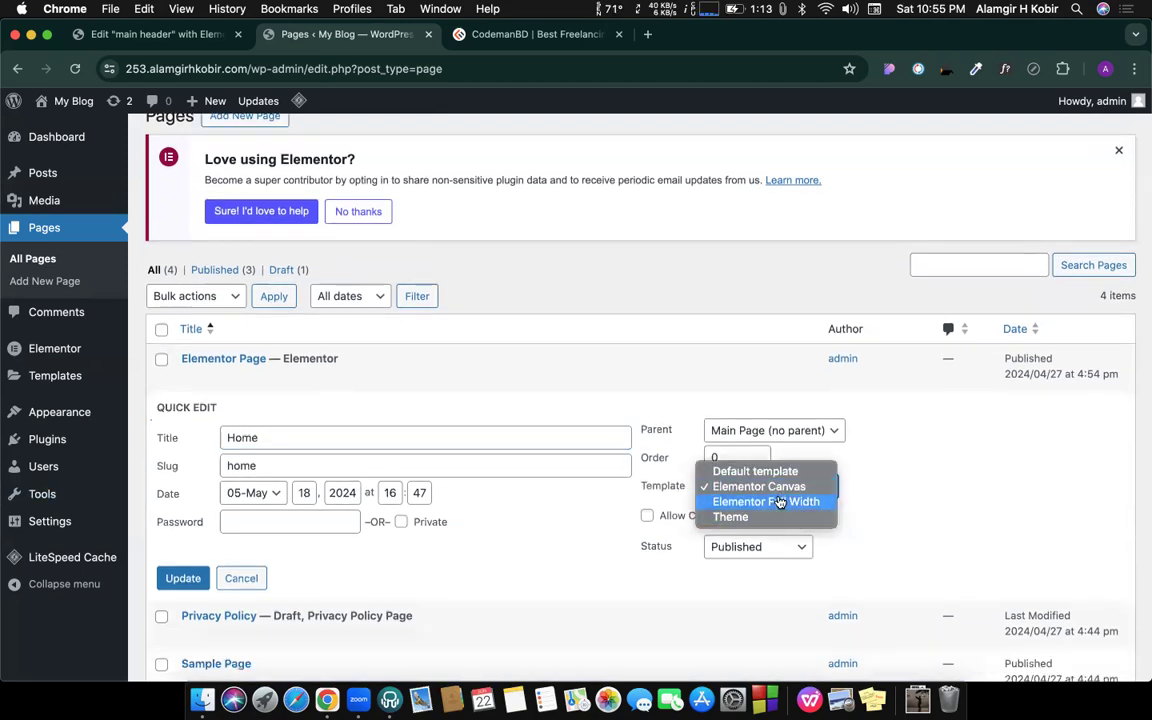
click(779, 502)
click(183, 578)
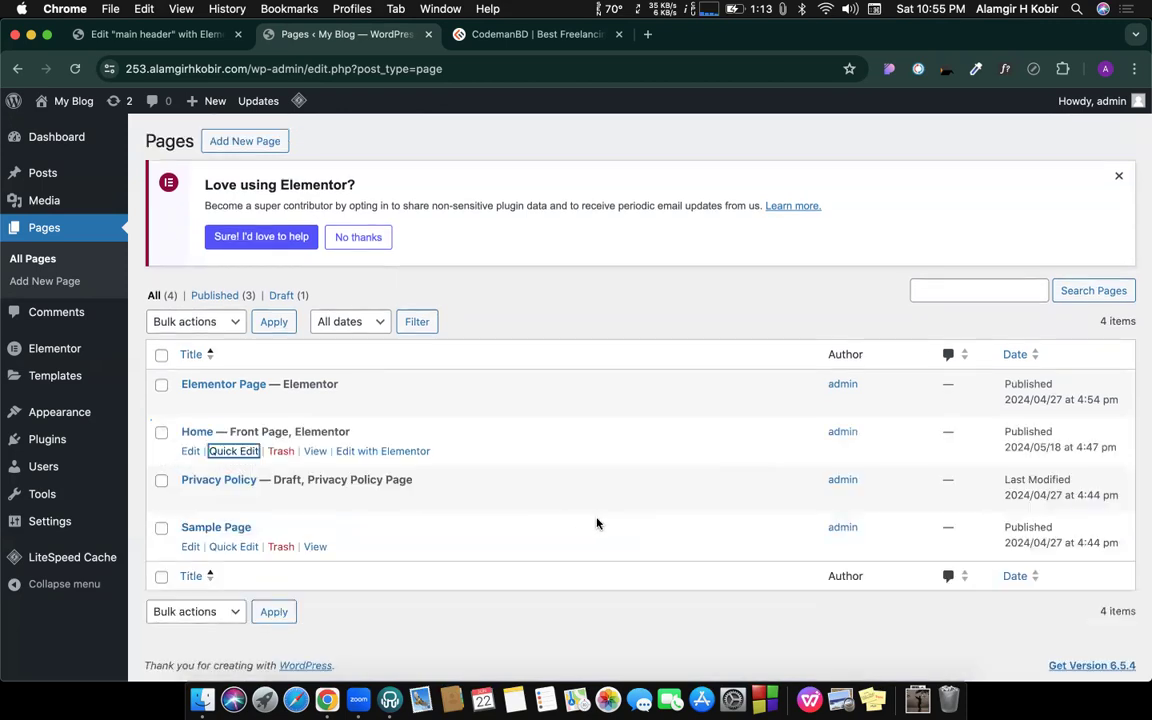
Step: Open Elementor Page in the WordPress editor, set its template to Elementor Full Width and update it
click(189, 404)
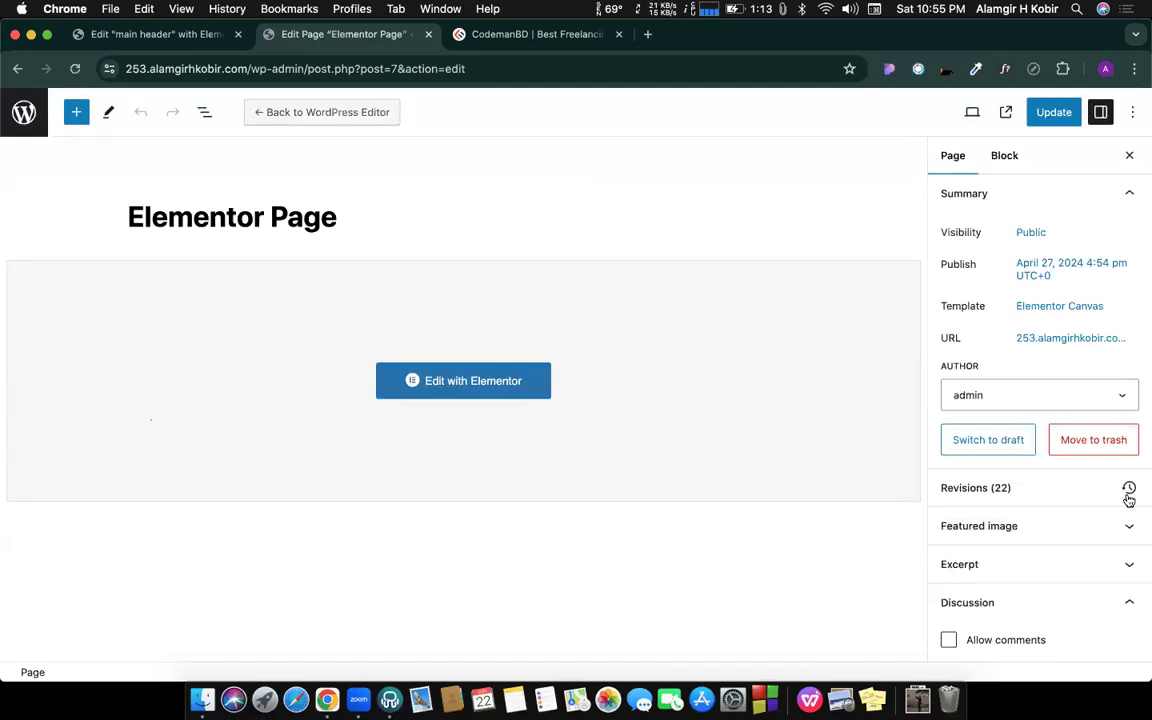
click(1026, 310)
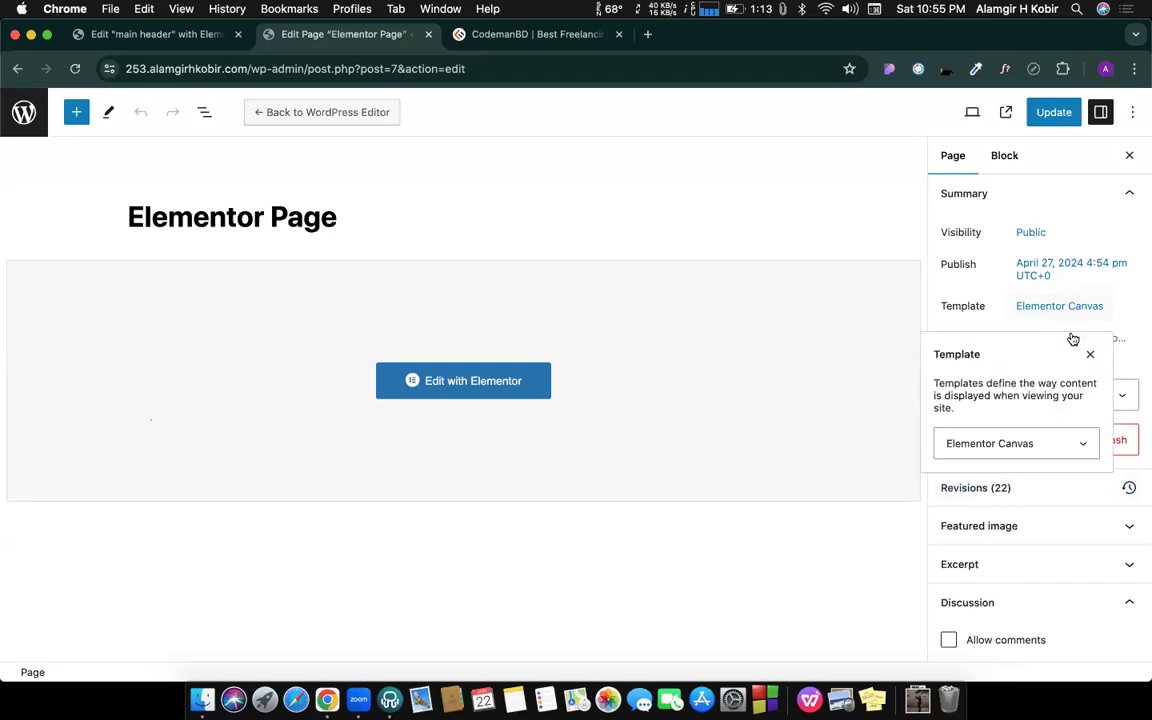
click(1008, 443)
click(994, 460)
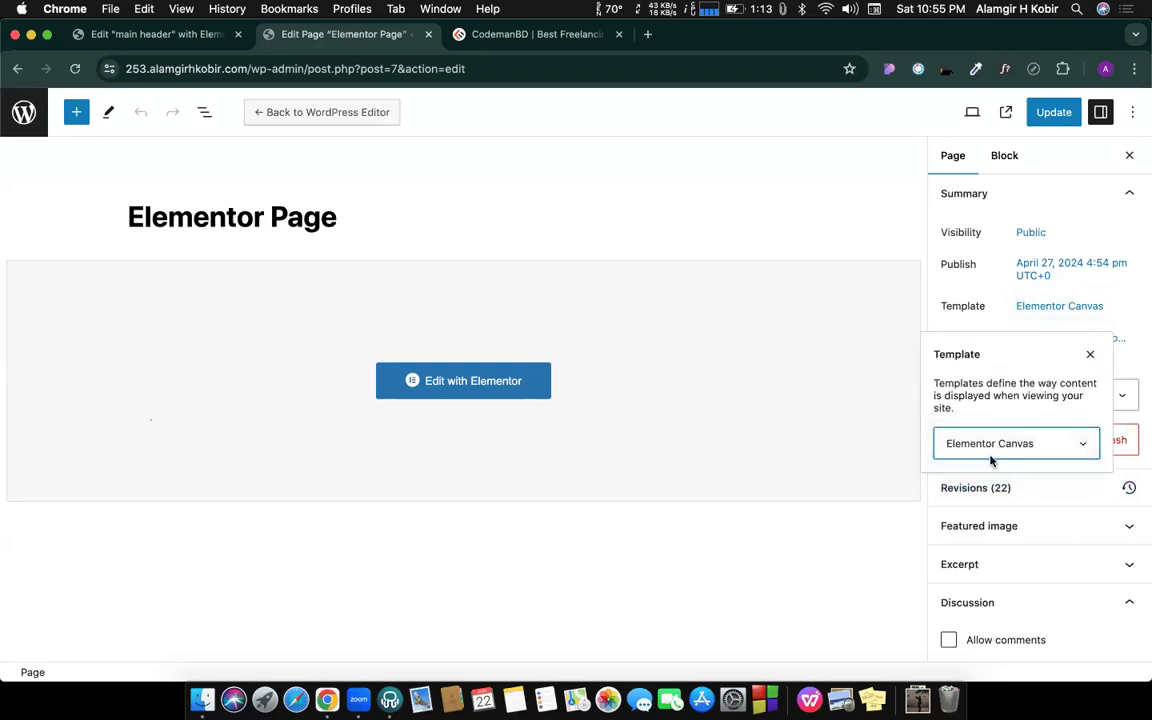
click(1054, 112)
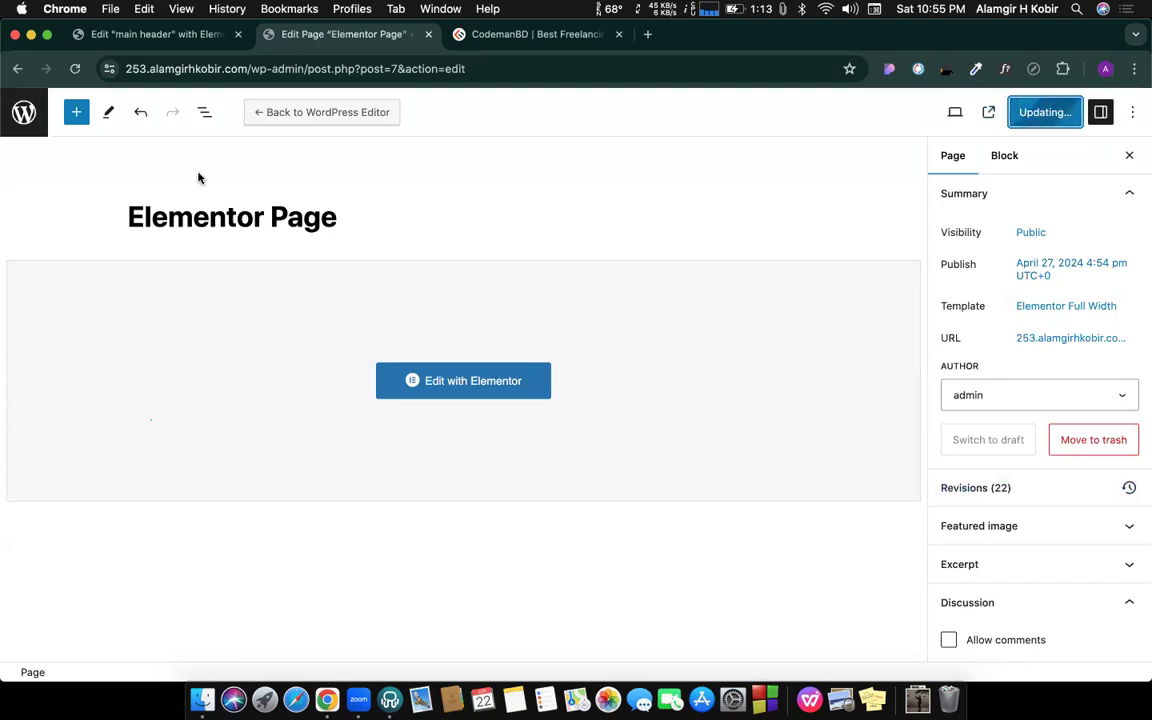
Step: Return to the Pages list and view the published Home page and Elementor Page in new tabs to check their headers
click(14, 122)
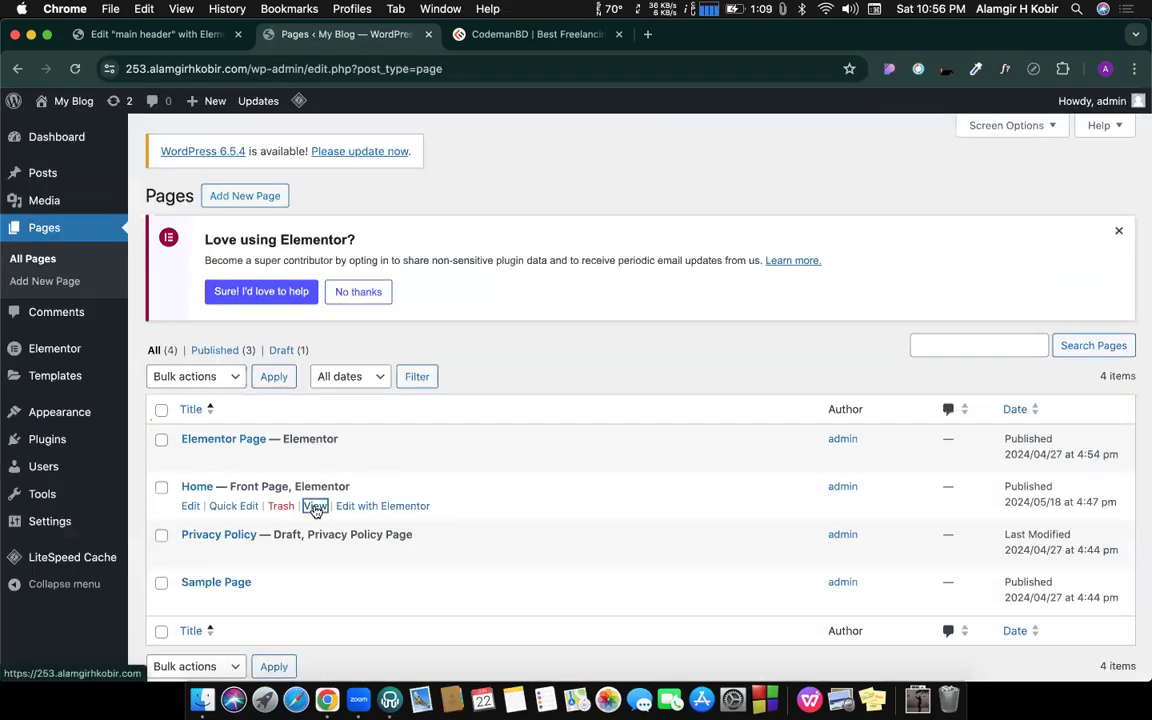
super+click(315, 507)
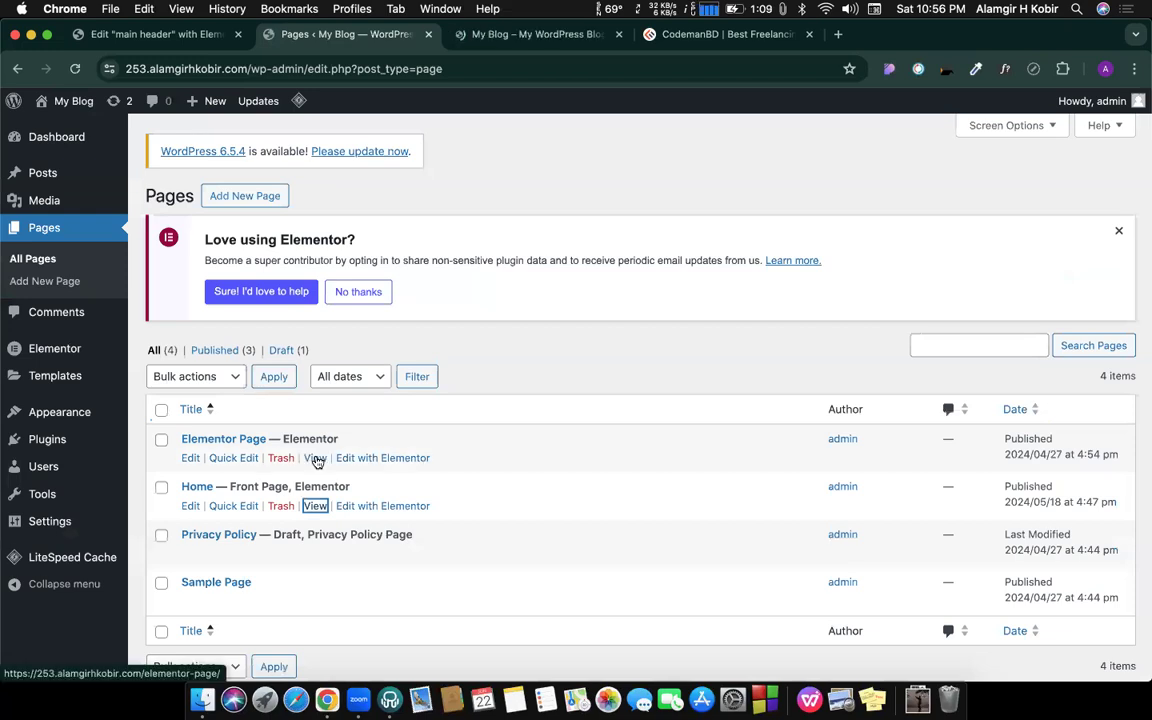
super+click(315, 458)
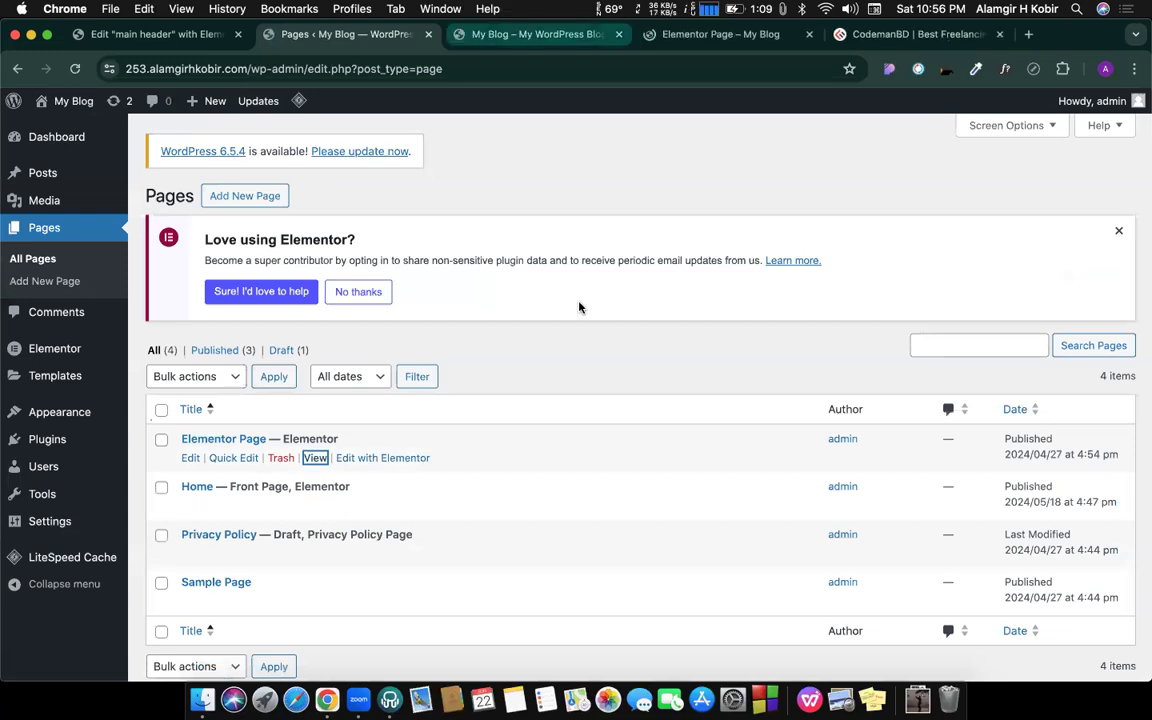
key(ctrl+Tab)
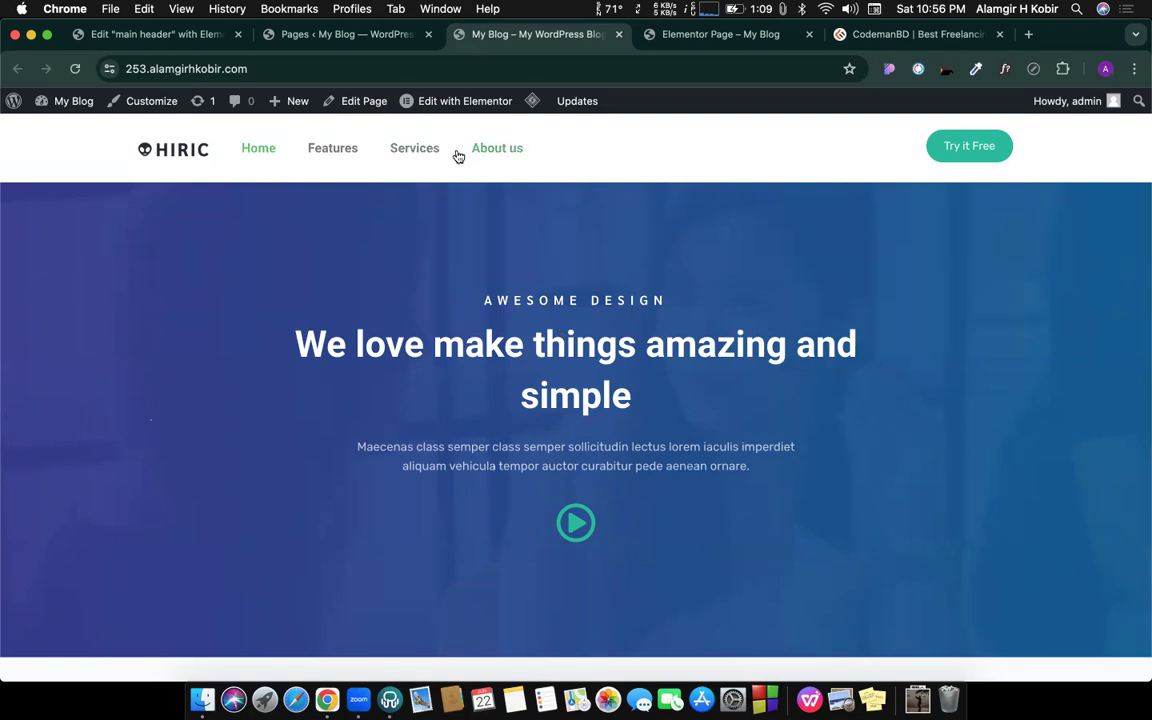
click(710, 35)
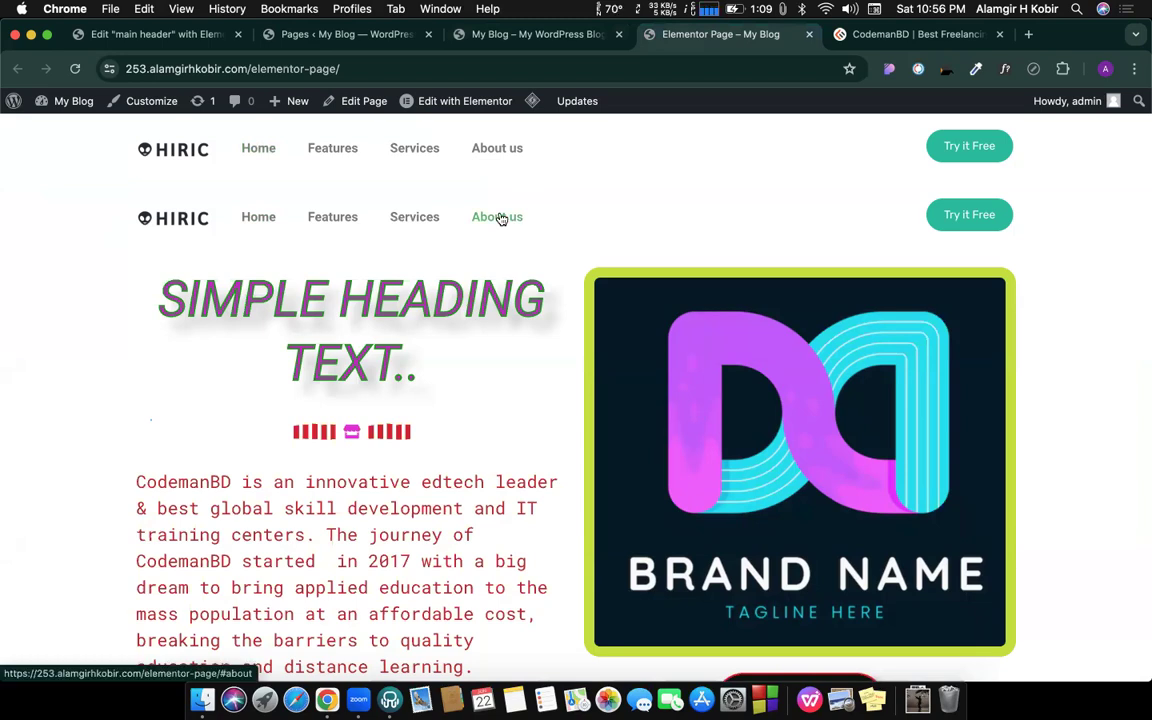
Step: Remove the pasted header section from Elementor Page in Elementor, save the change when switching to the Header template, and return to page editing
click(445, 103)
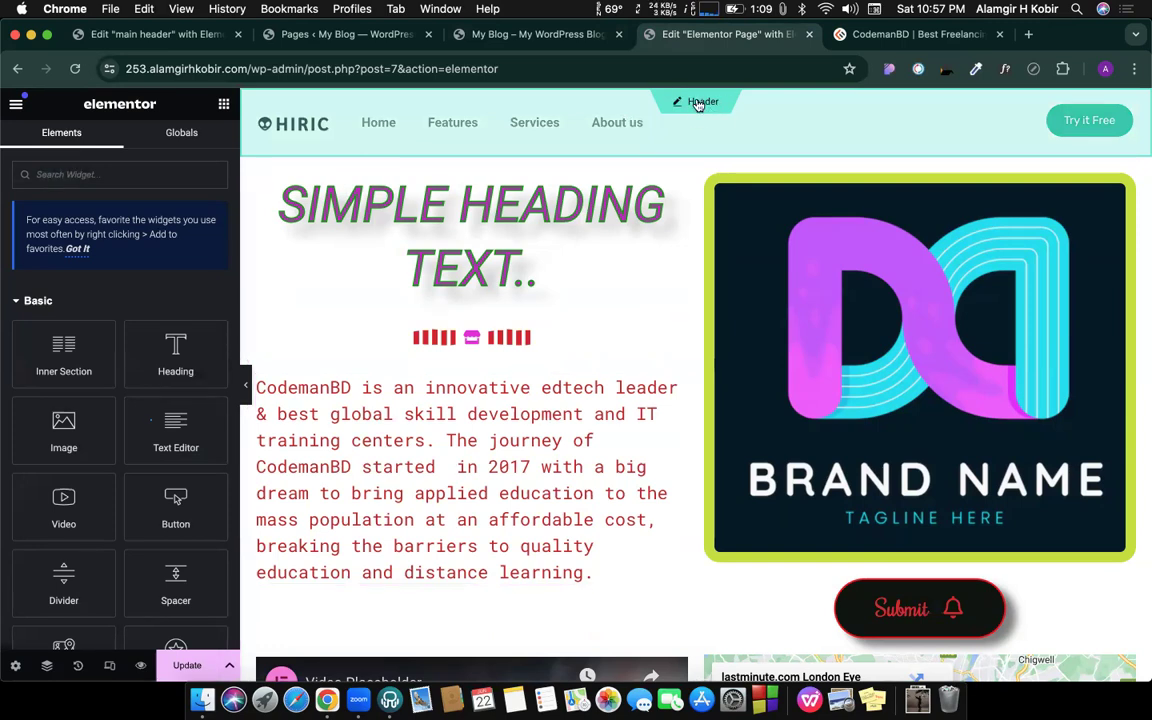
click(699, 106)
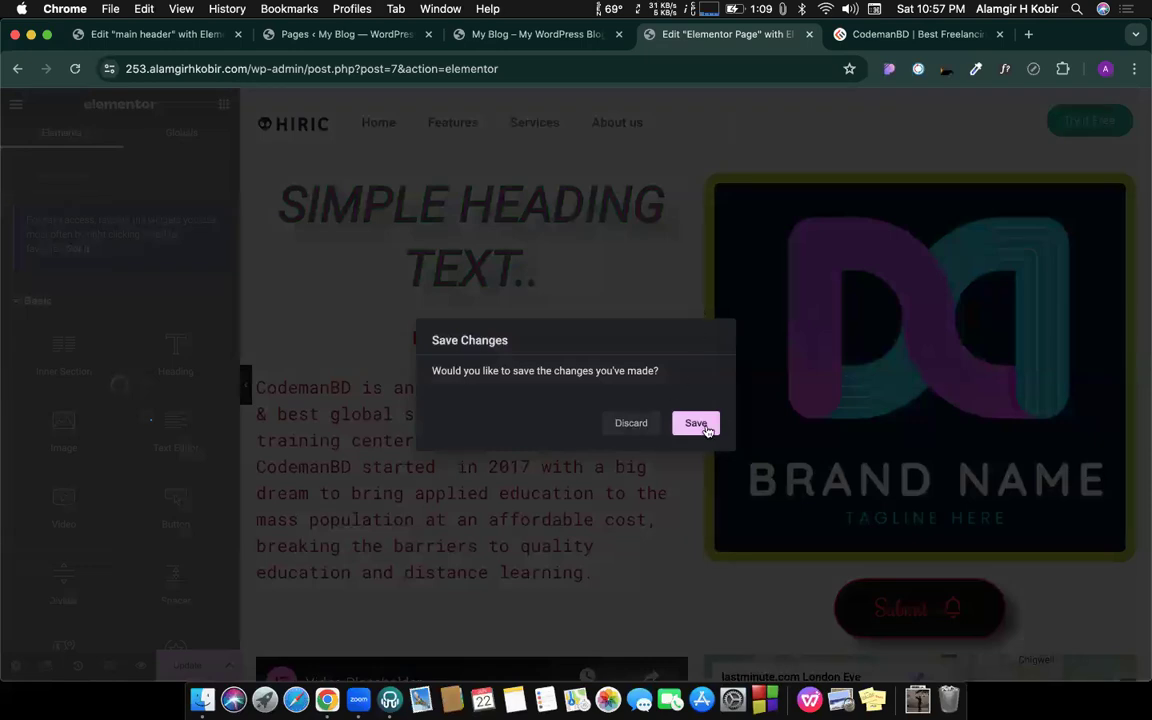
click(708, 427)
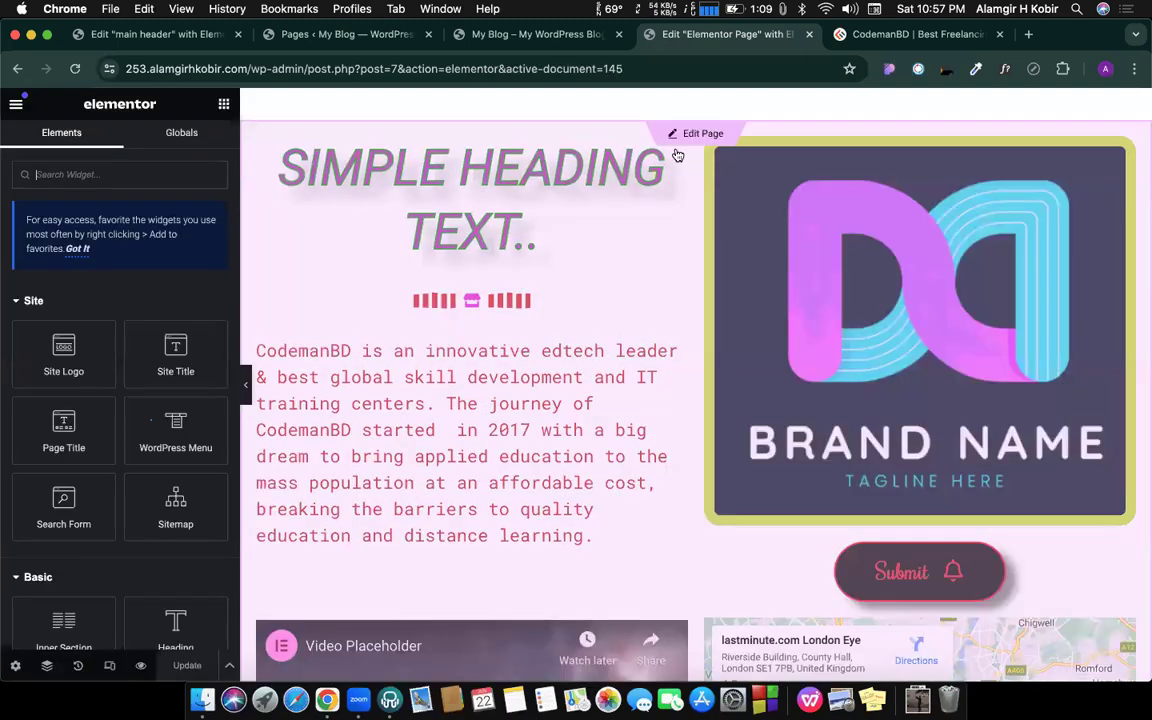
scroll(677, 155, up, 2)
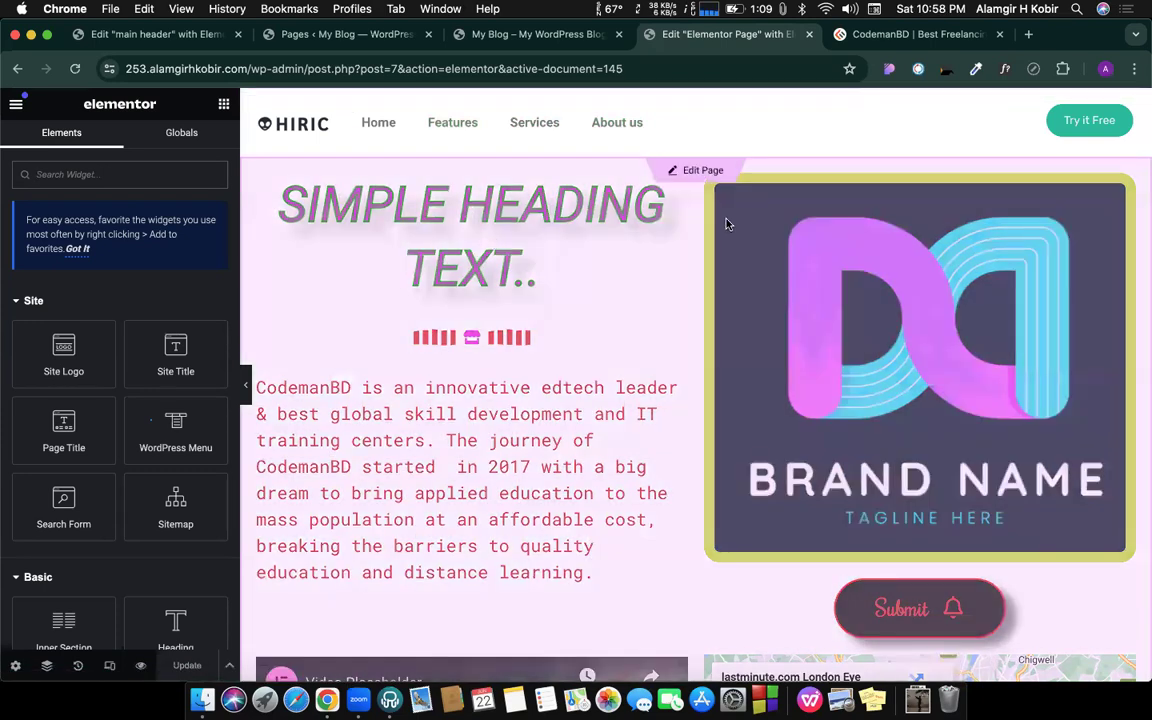
click(680, 171)
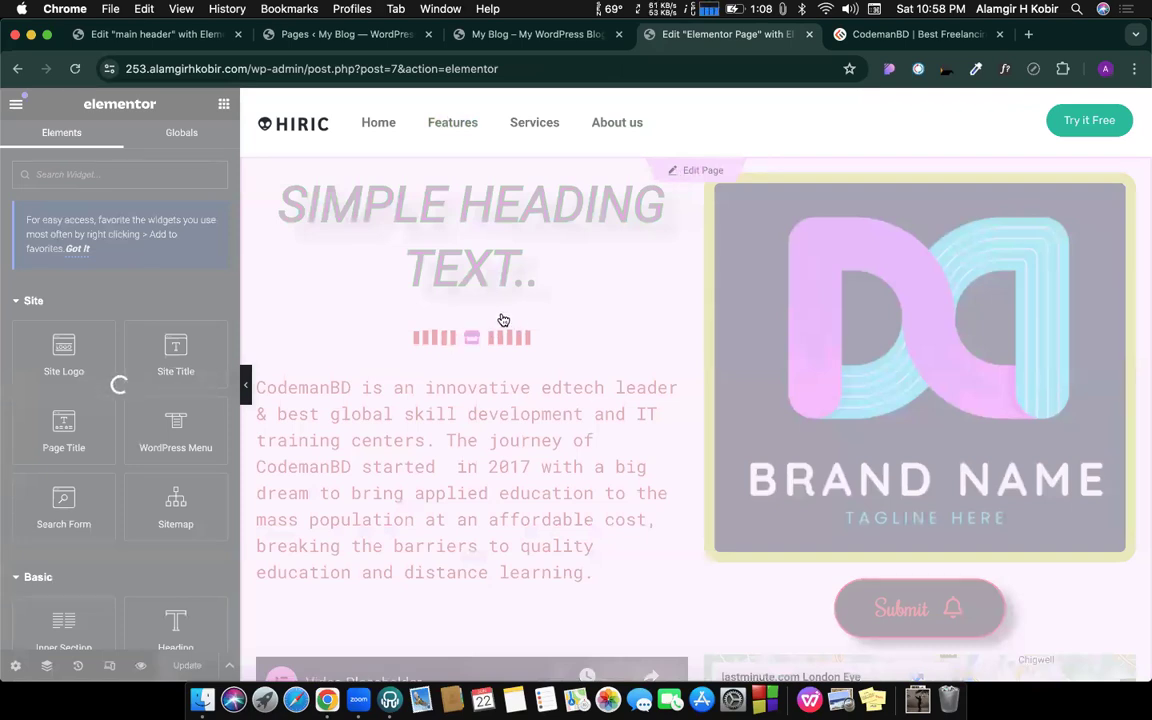
Step: Add a new page titled About from the Pages list, set its template to Elementor Full Width and publish it
click(310, 34)
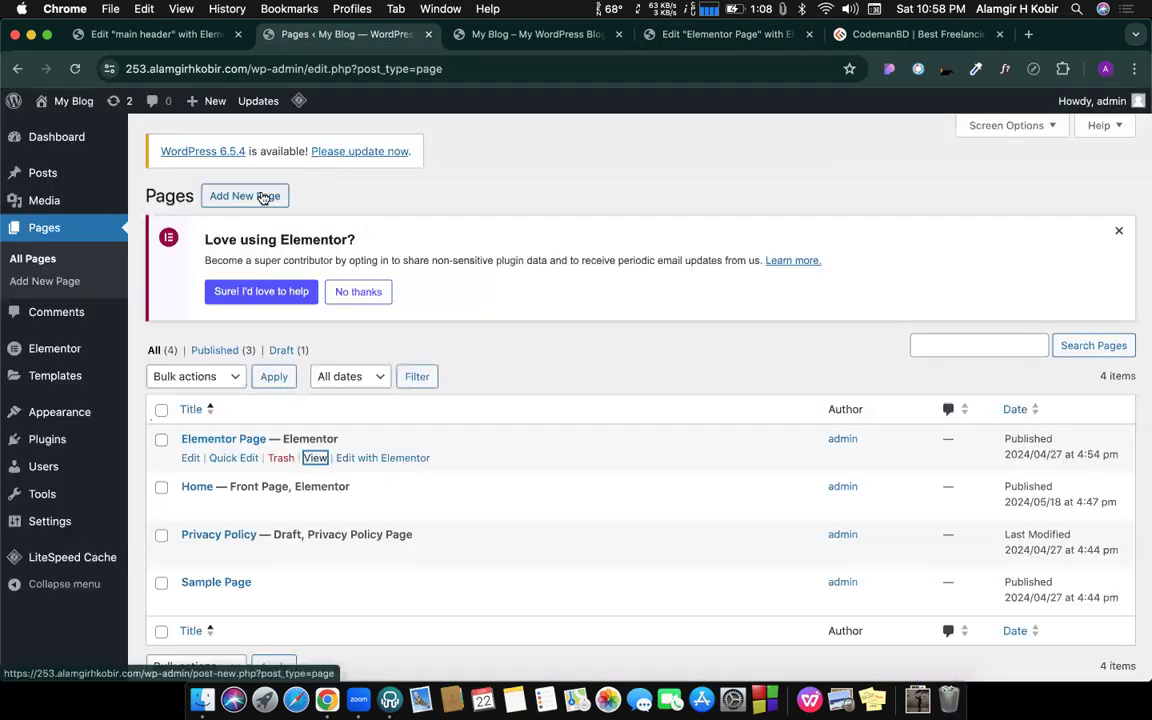
click(262, 197)
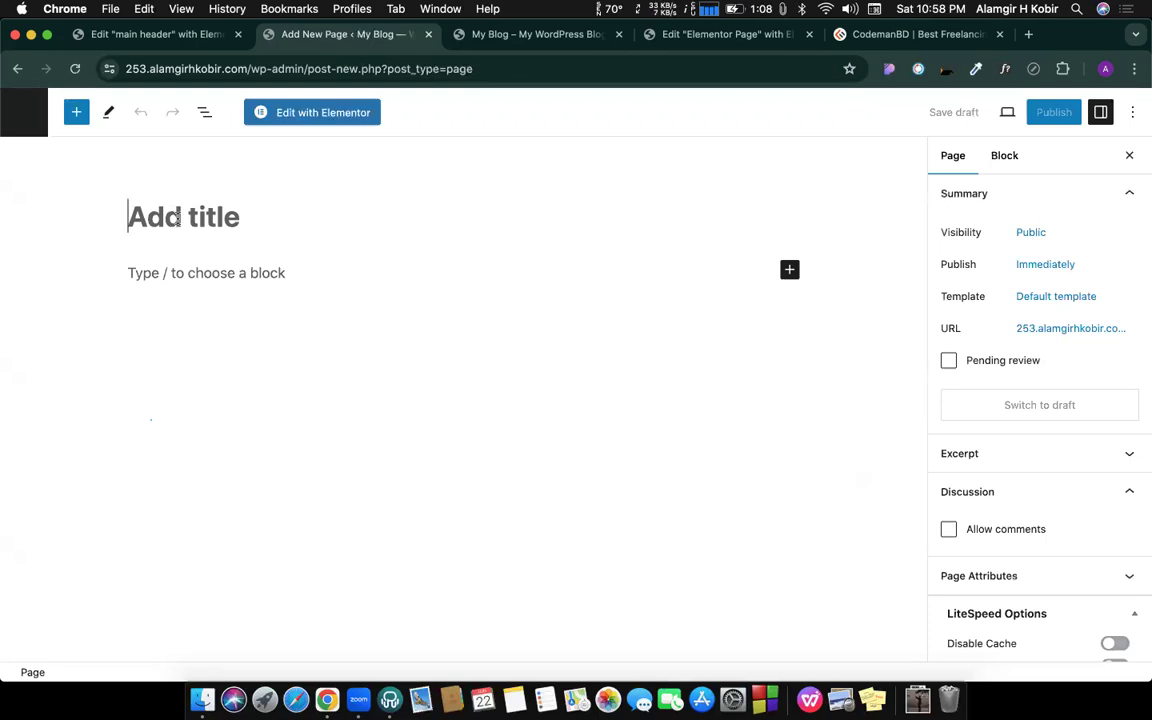
text(About)
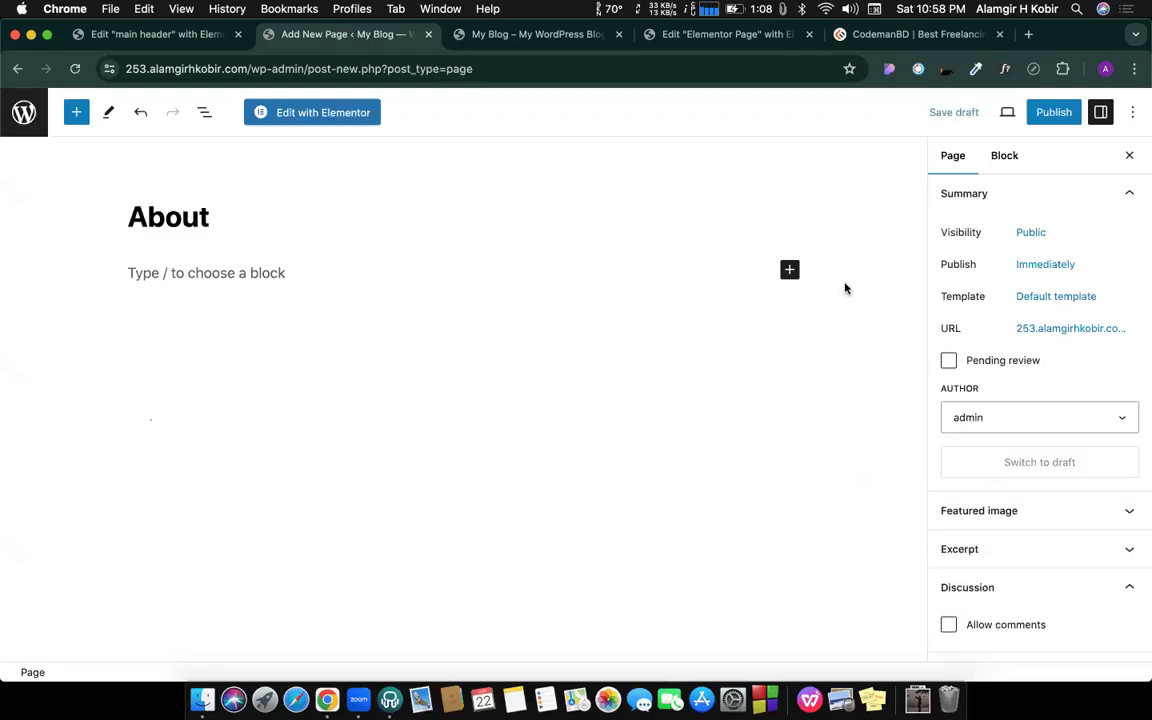
click(1046, 296)
click(964, 438)
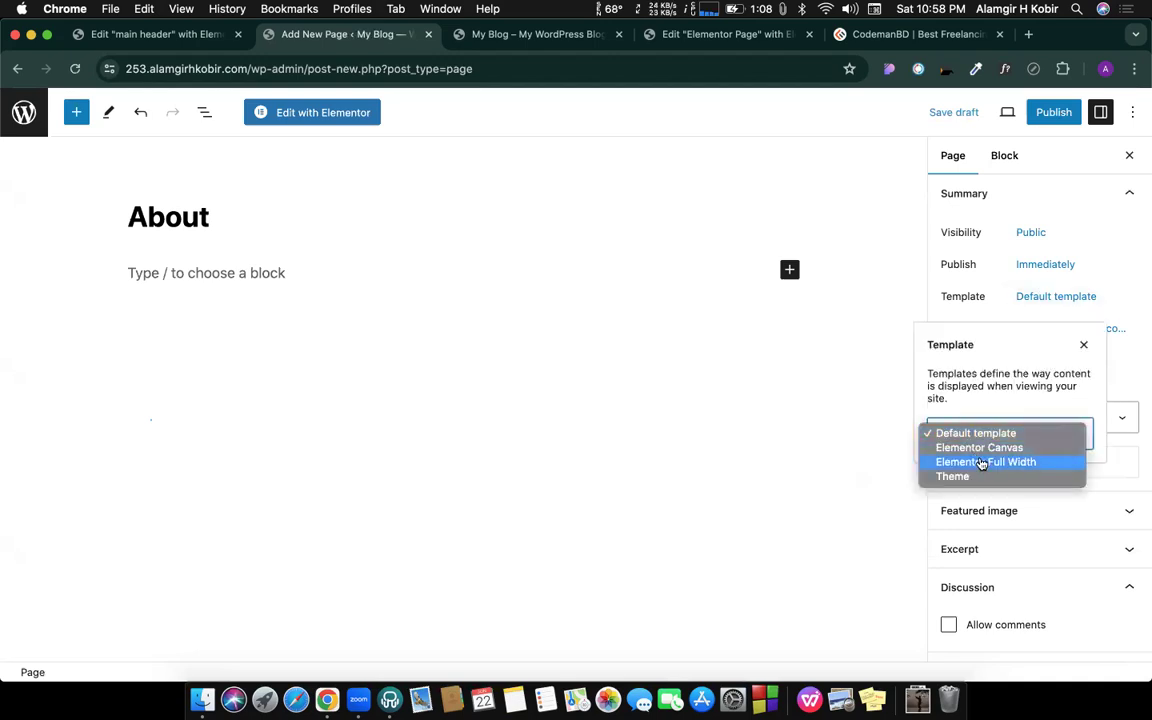
click(981, 463)
click(1054, 112)
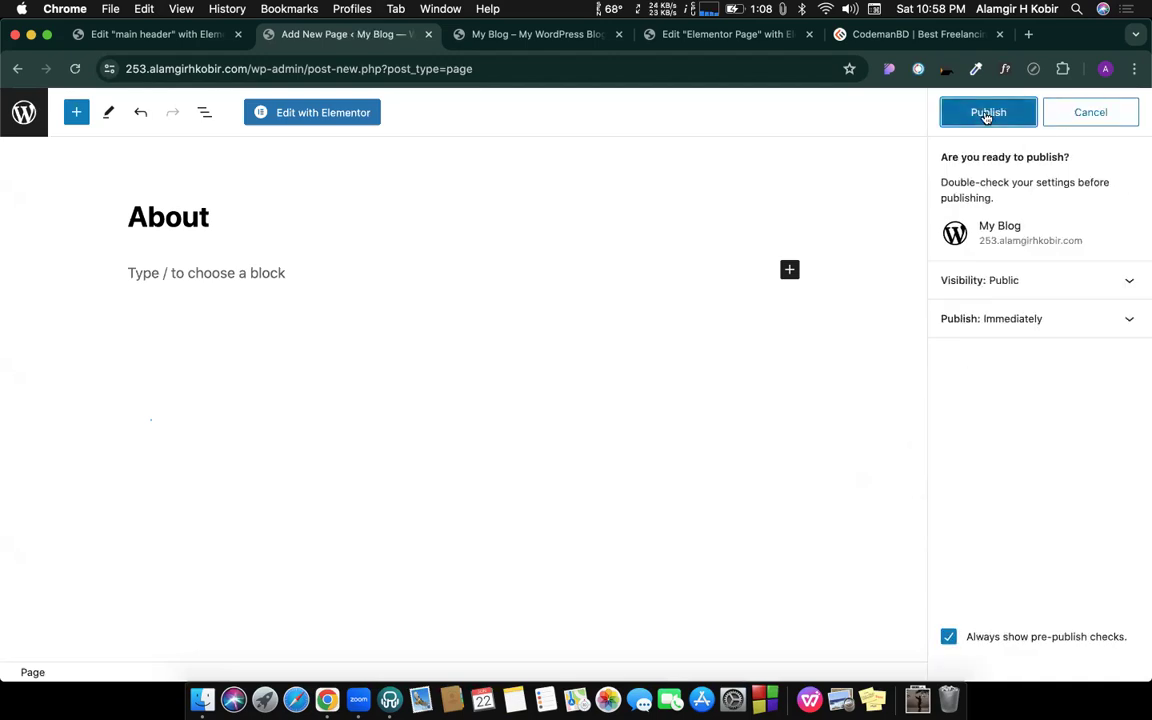
click(974, 113)
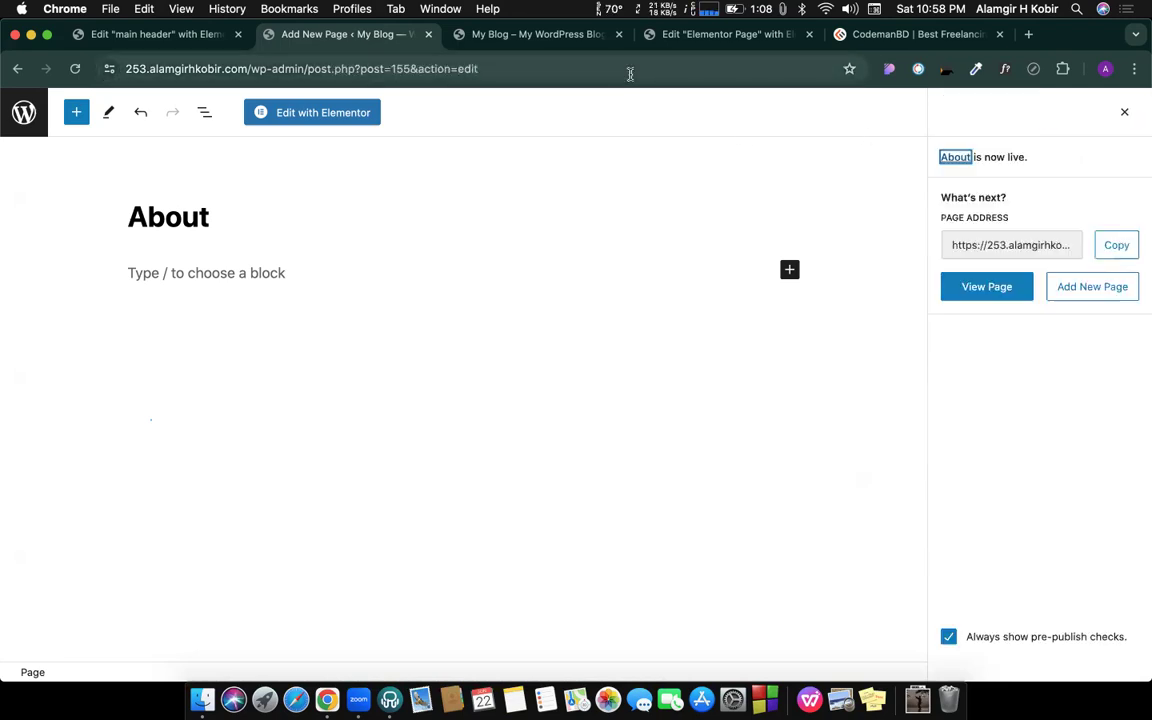
Step: View the published About page and examine its header and default footer, reloading the page
click(977, 286)
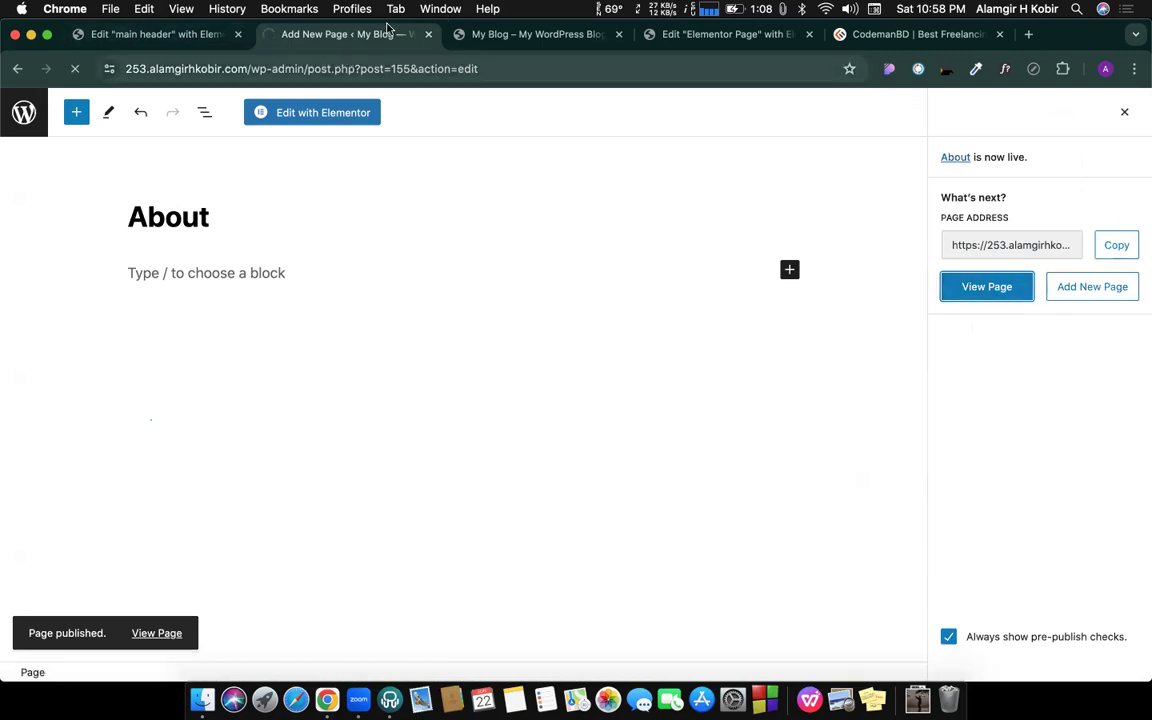
key(super+l)
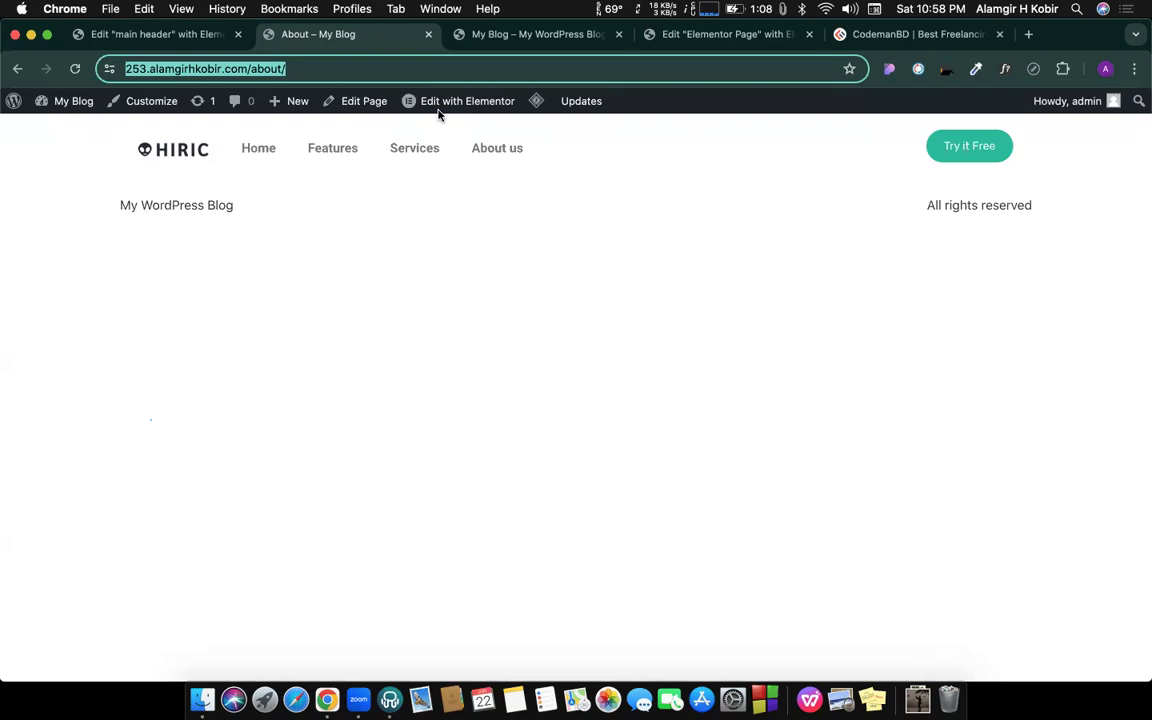
click(522, 275)
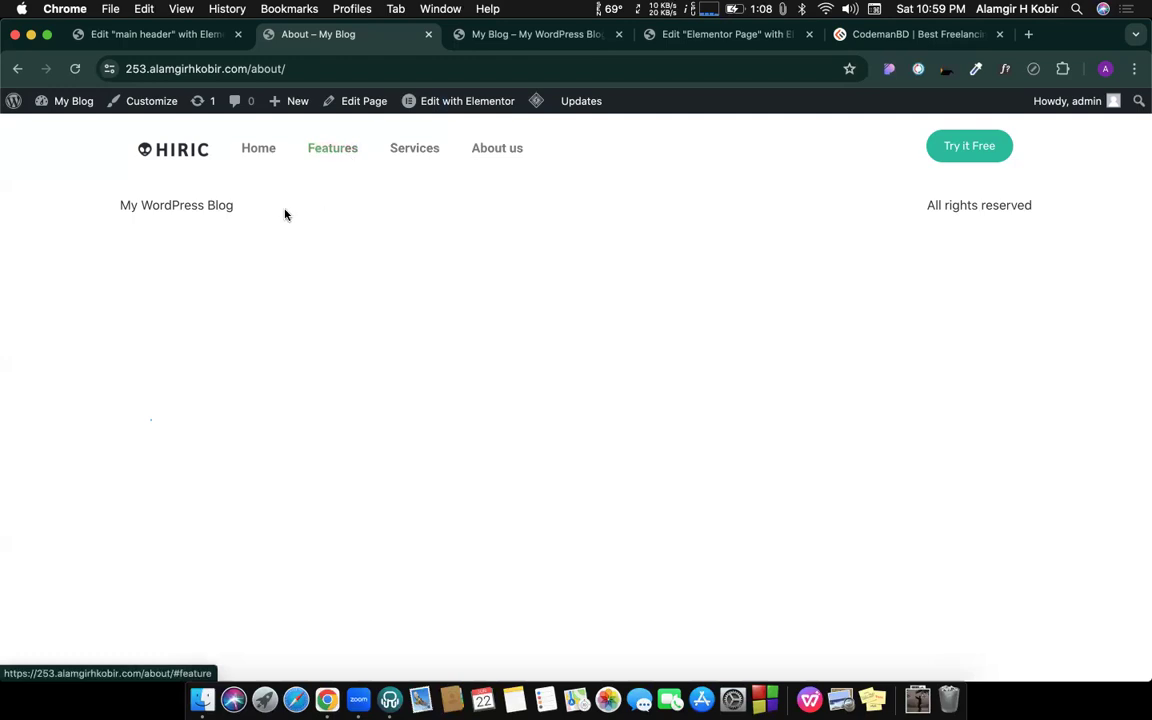
drag(105, 203, 995, 238)
click(759, 266)
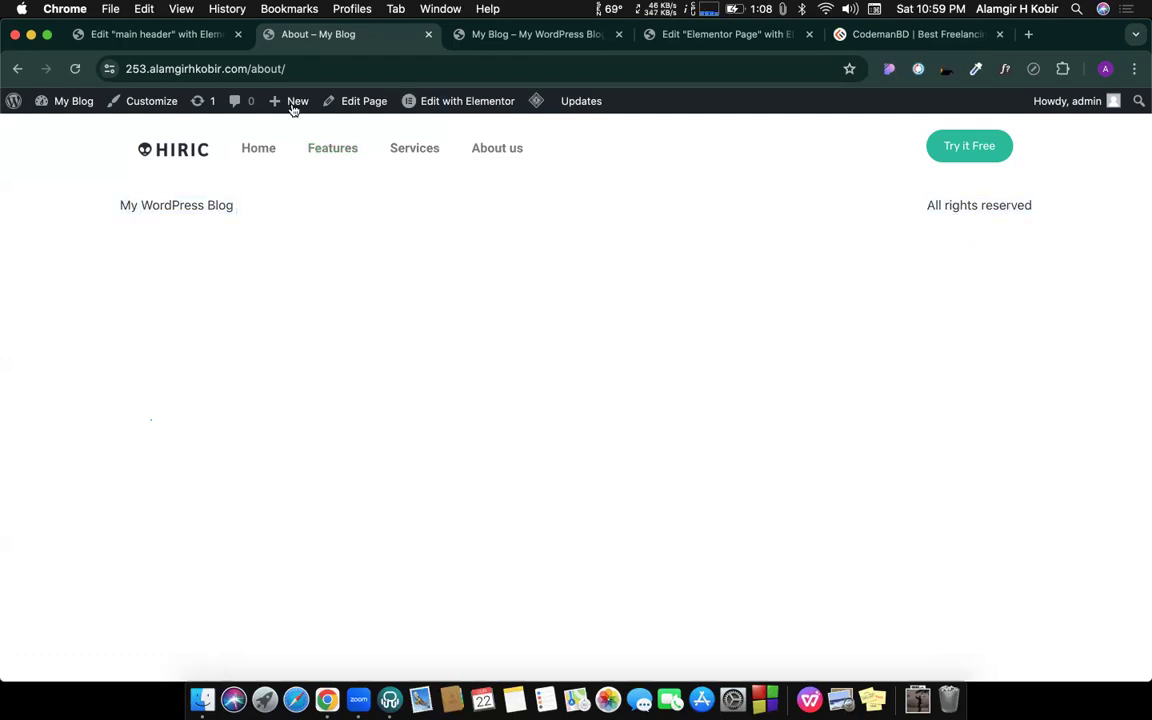
click(74, 70)
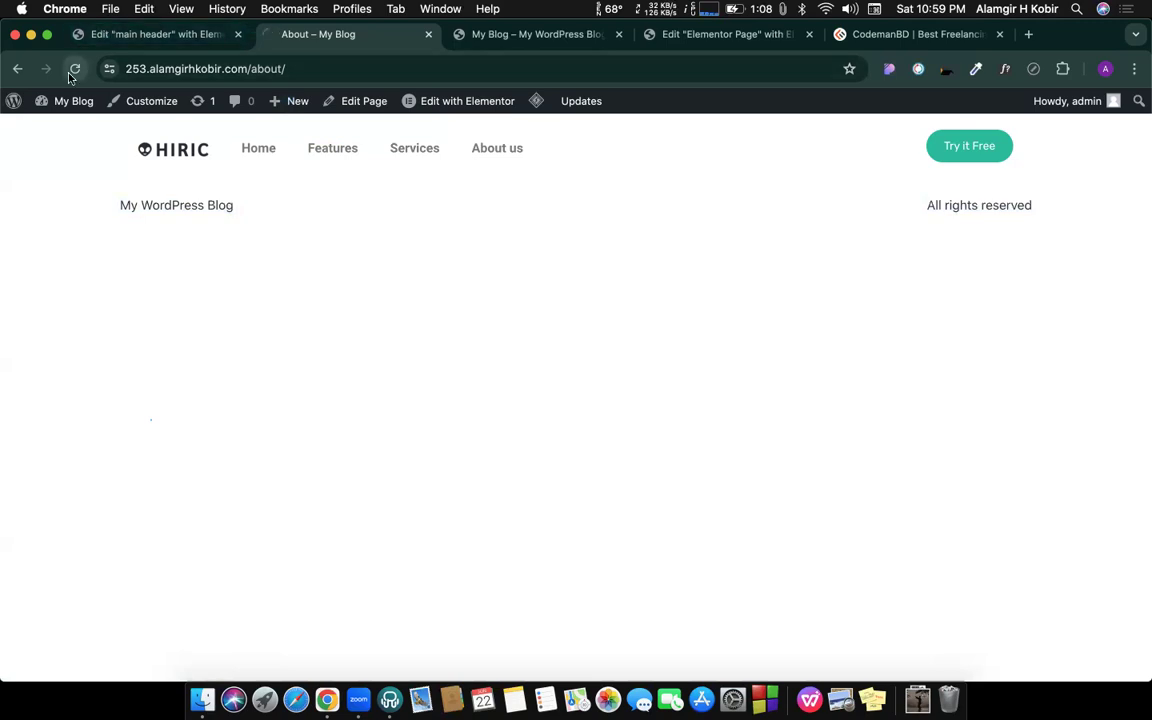
click(143, 11)
click(143, 13)
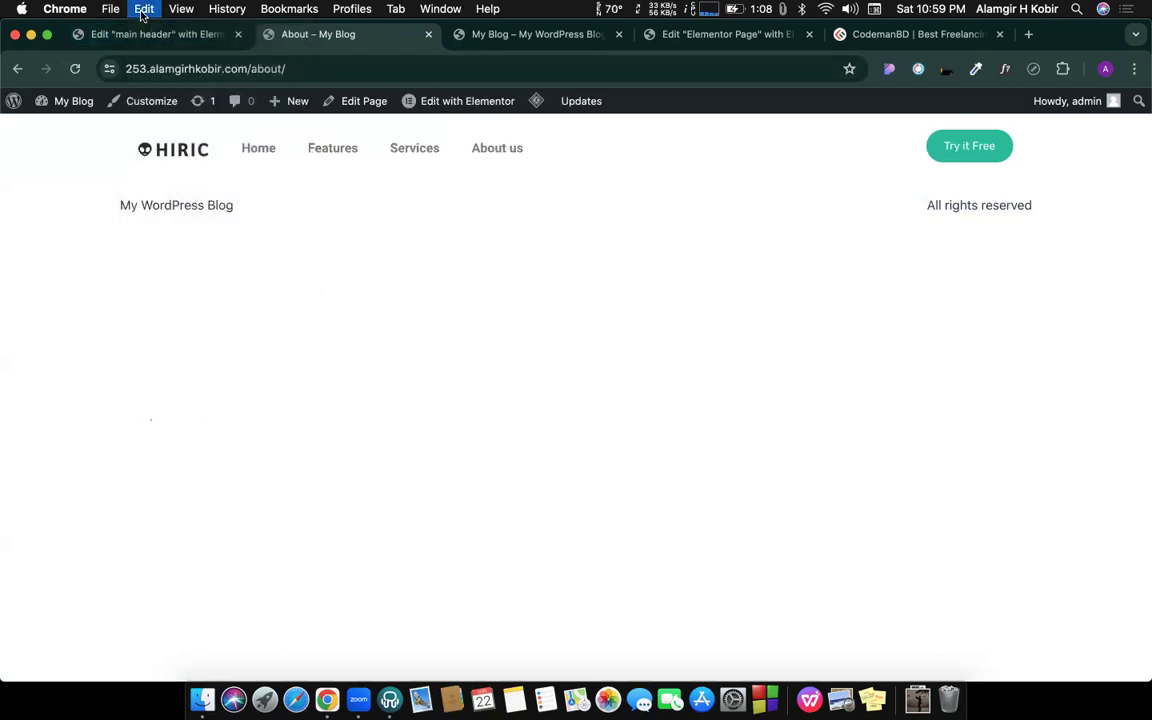
Step: Leave the main header template's editor by viewing its page, and open Saved Templates in the WordPress dashboard
click(86, 40)
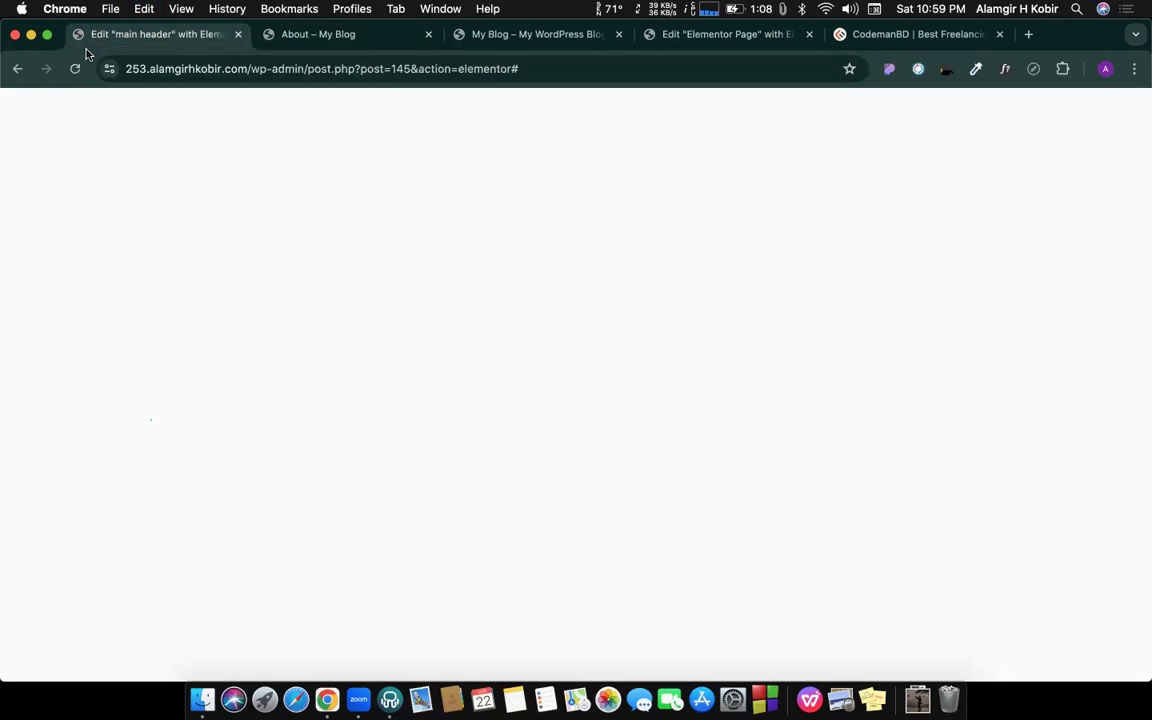
click(13, 103)
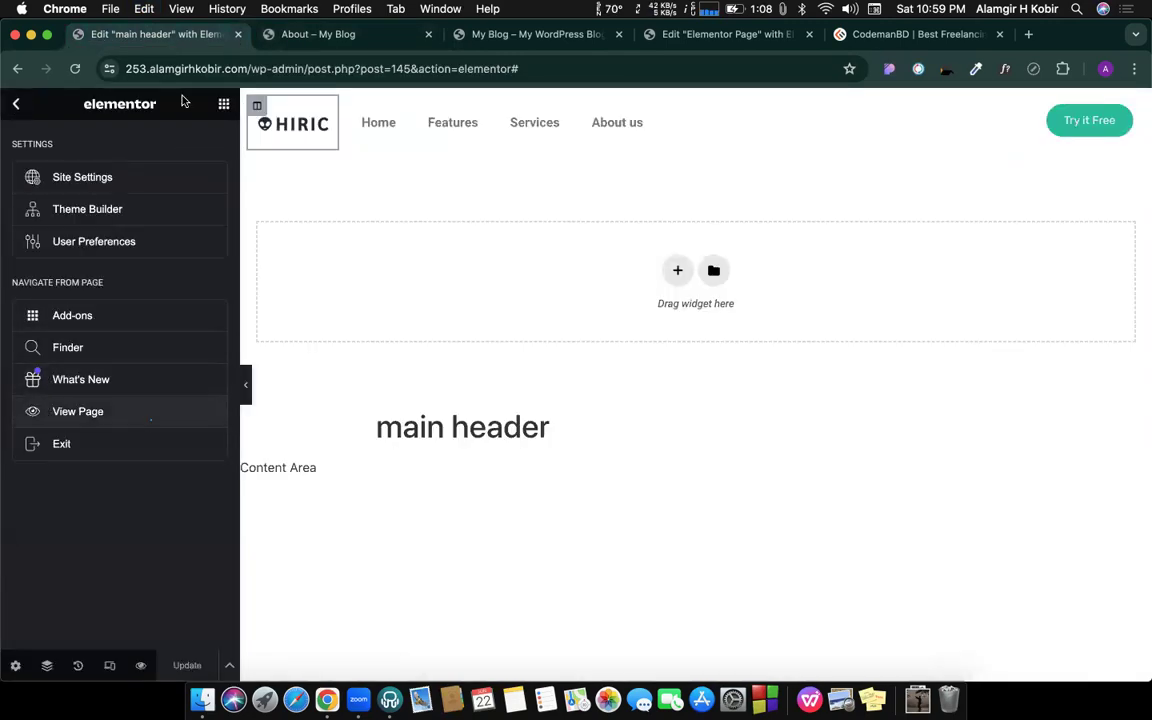
click(71, 415)
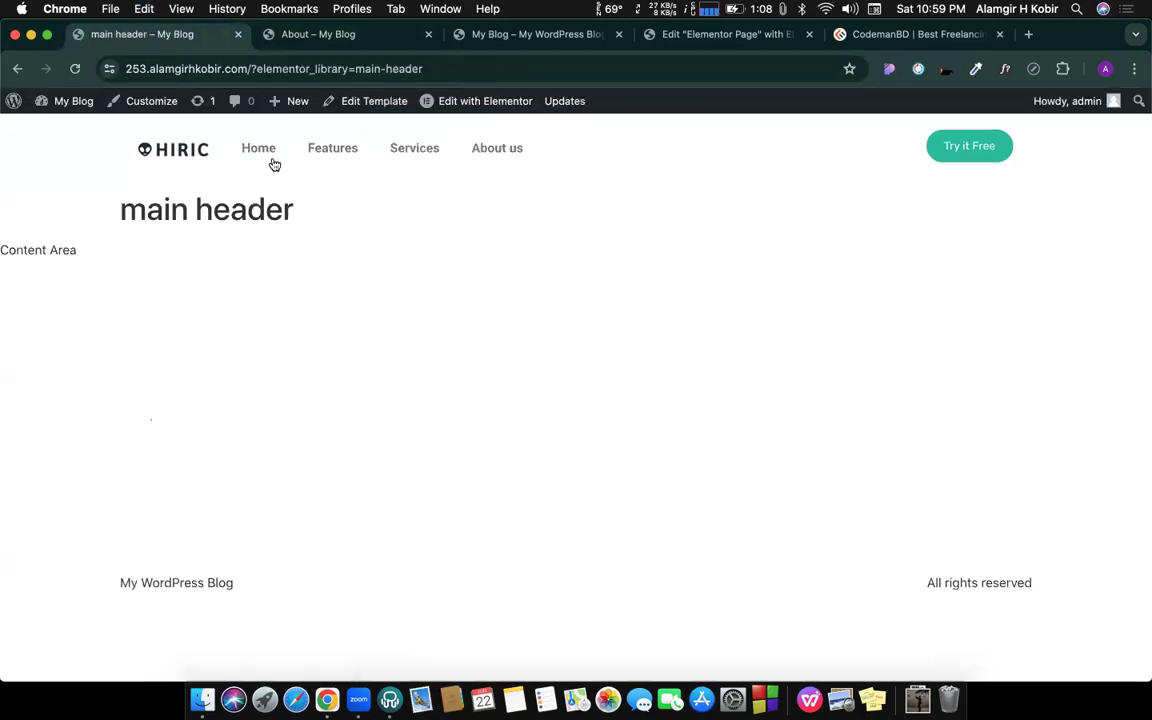
click(11, 102)
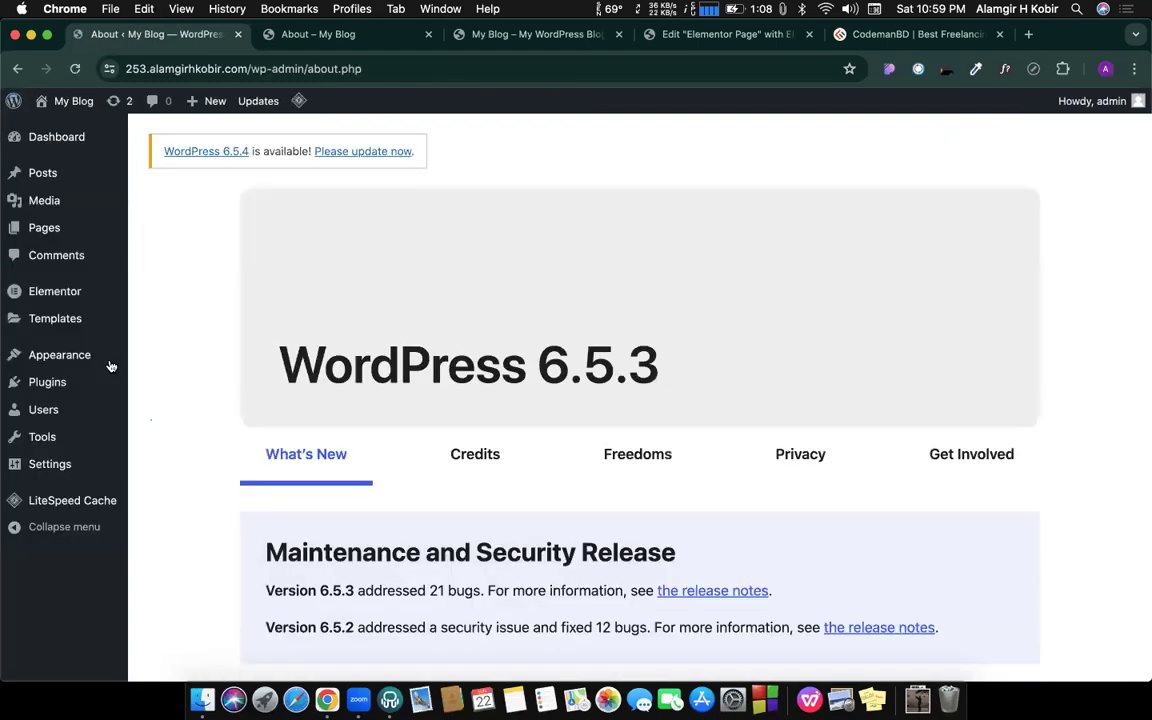
click(55, 328)
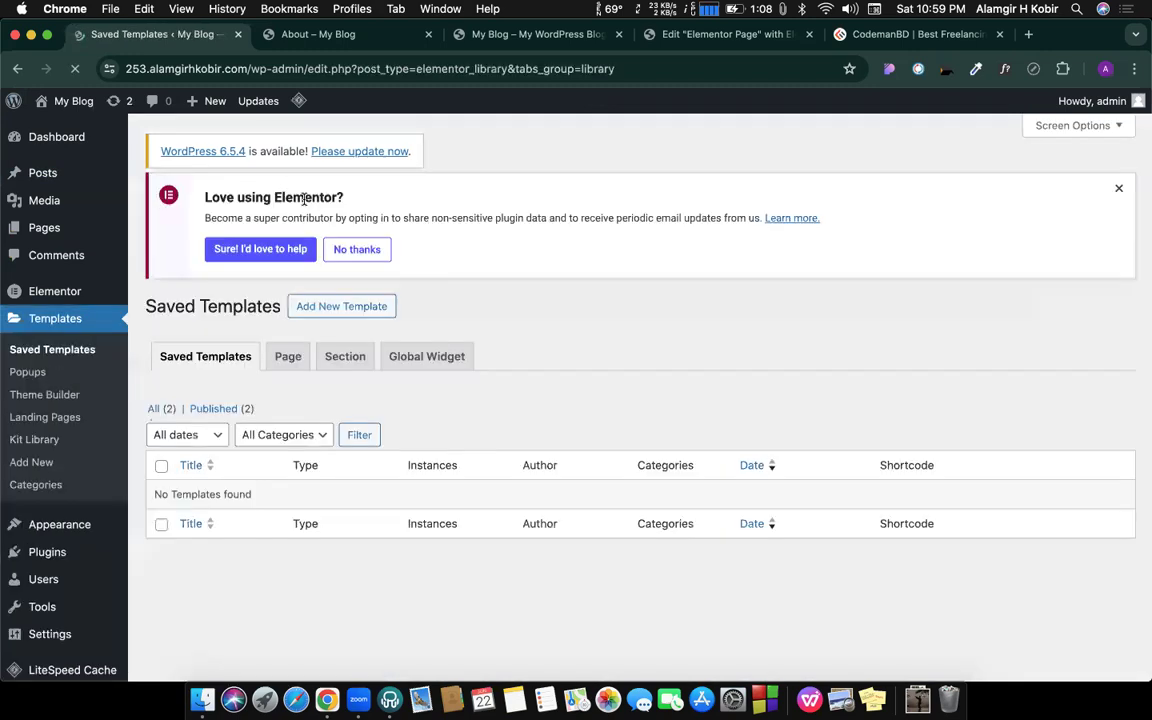
Step: Create a new Elementor template of type Footer named "main footer"
click(334, 128)
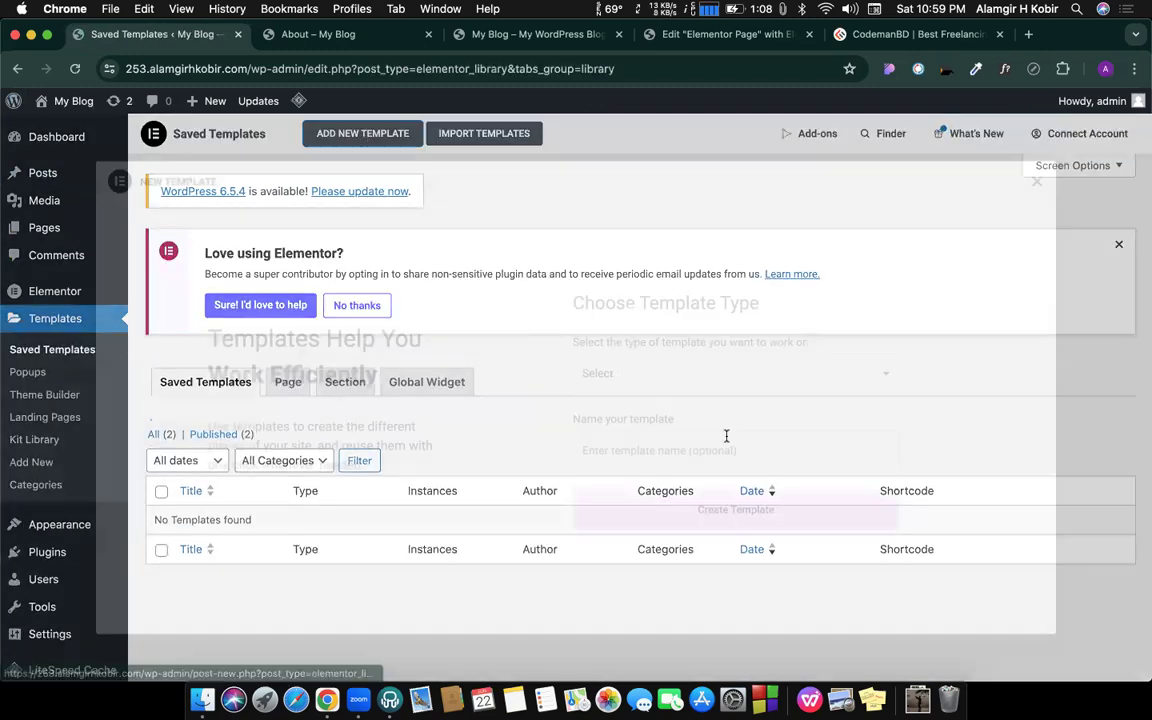
click(671, 376)
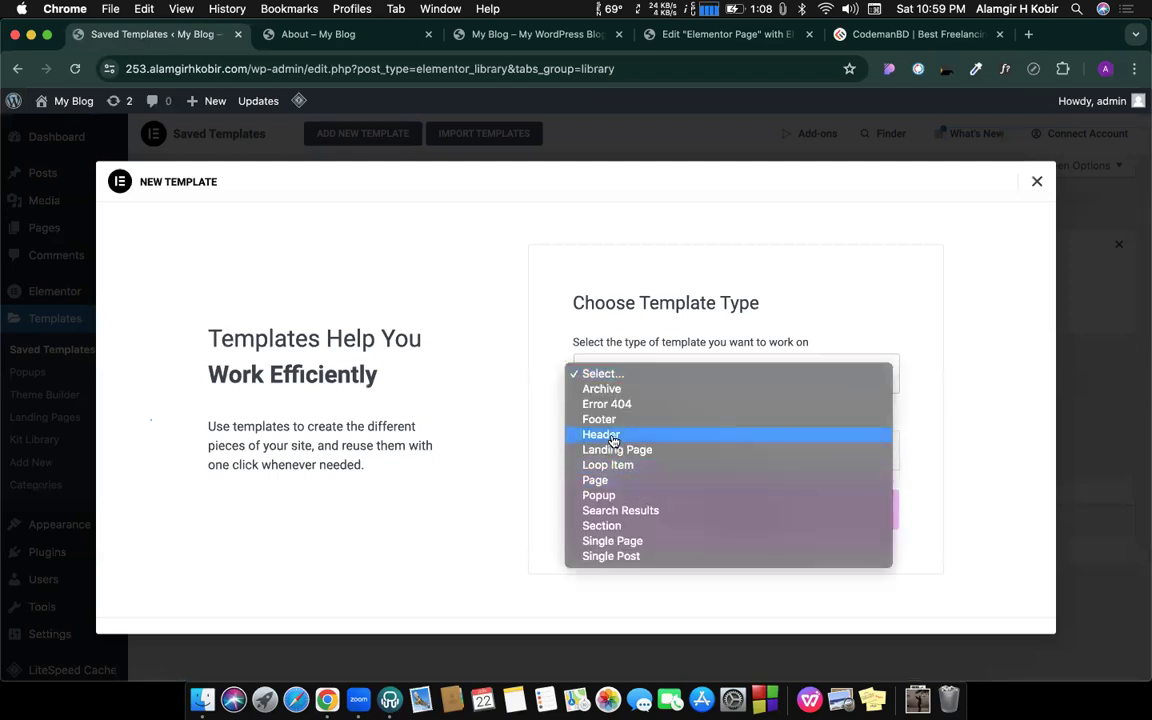
click(605, 419)
click(615, 450)
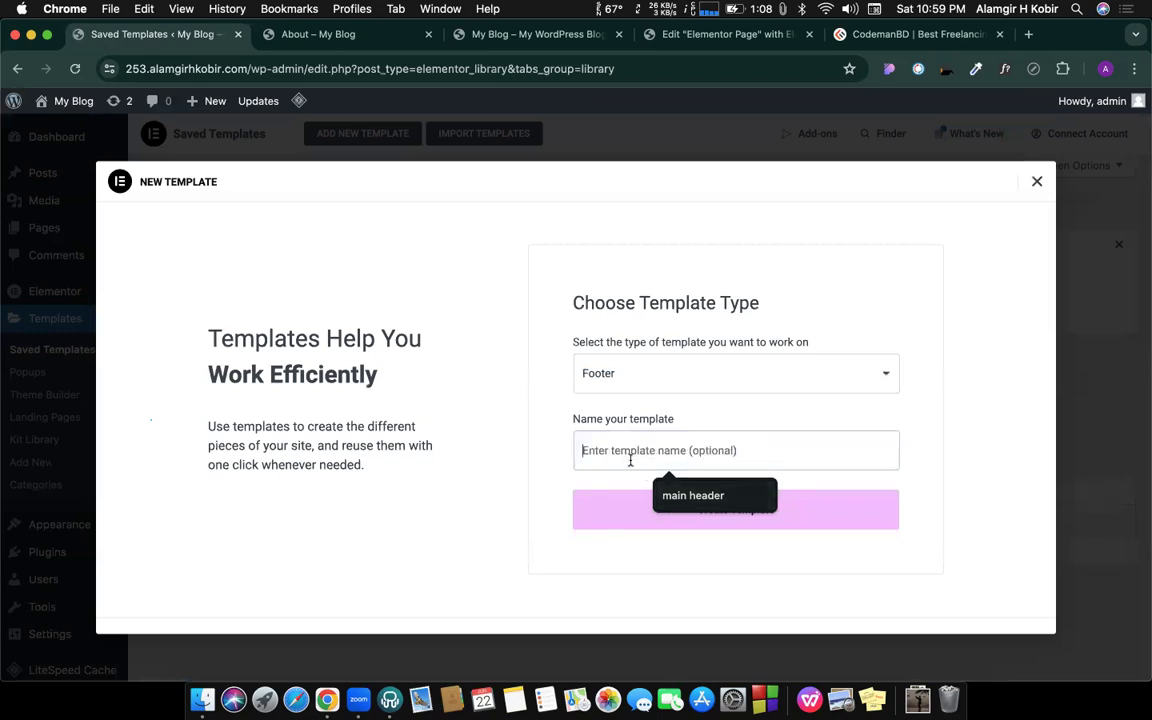
text(main footer)
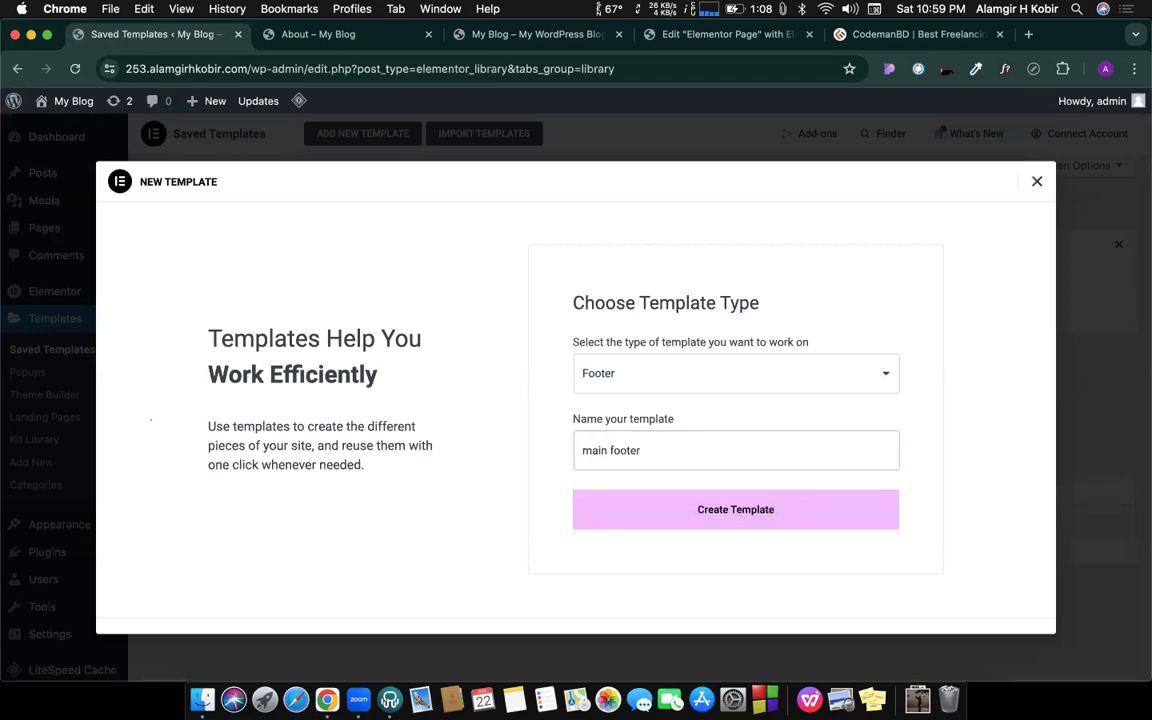
click(766, 516)
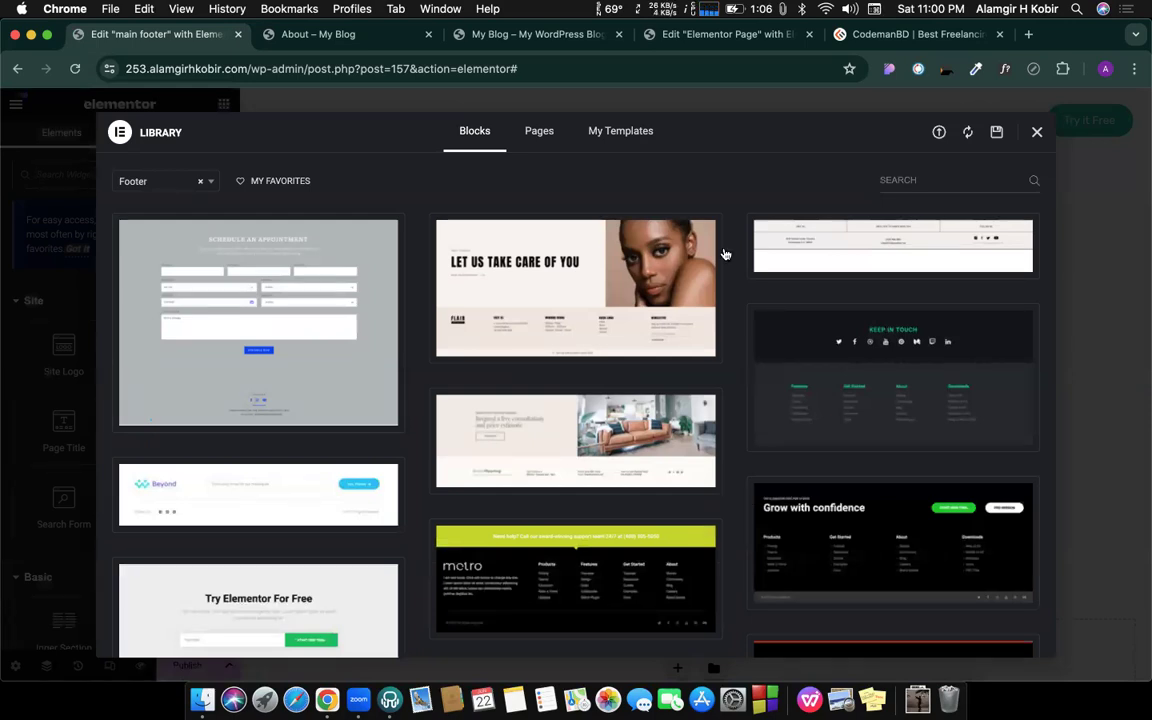
Step: Try to insert the black "Grow with confidence" footer block from the template library
scroll(718, 507, down, 3)
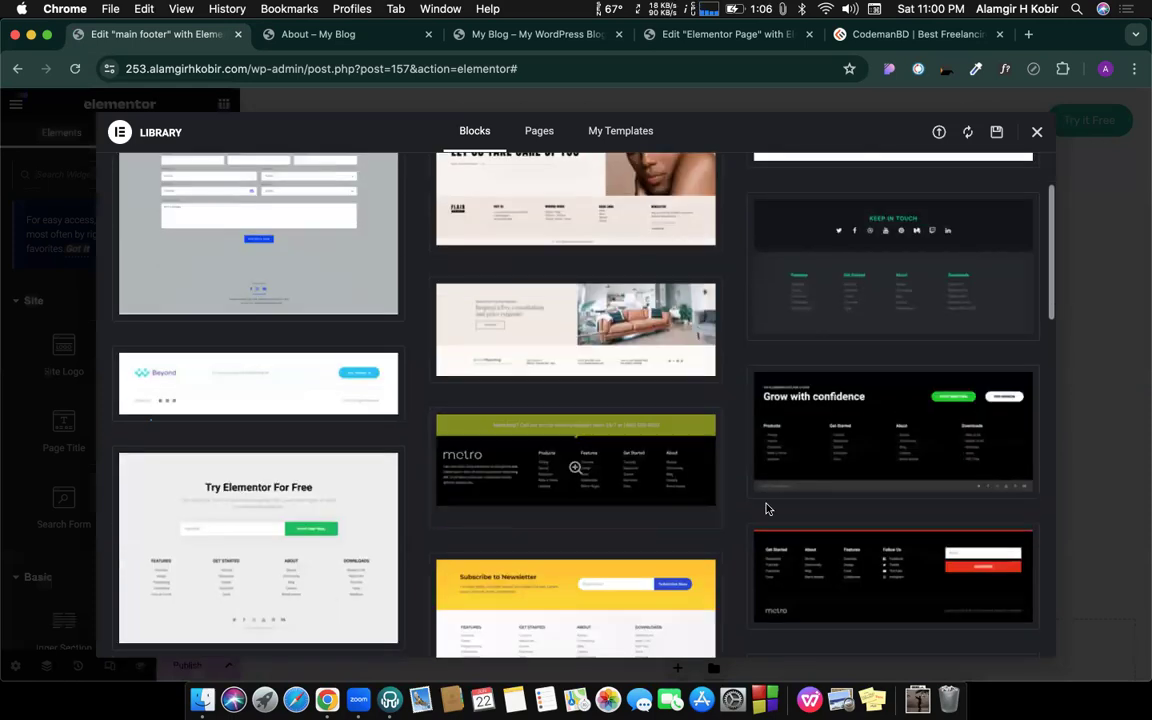
scroll(764, 507, down, 2)
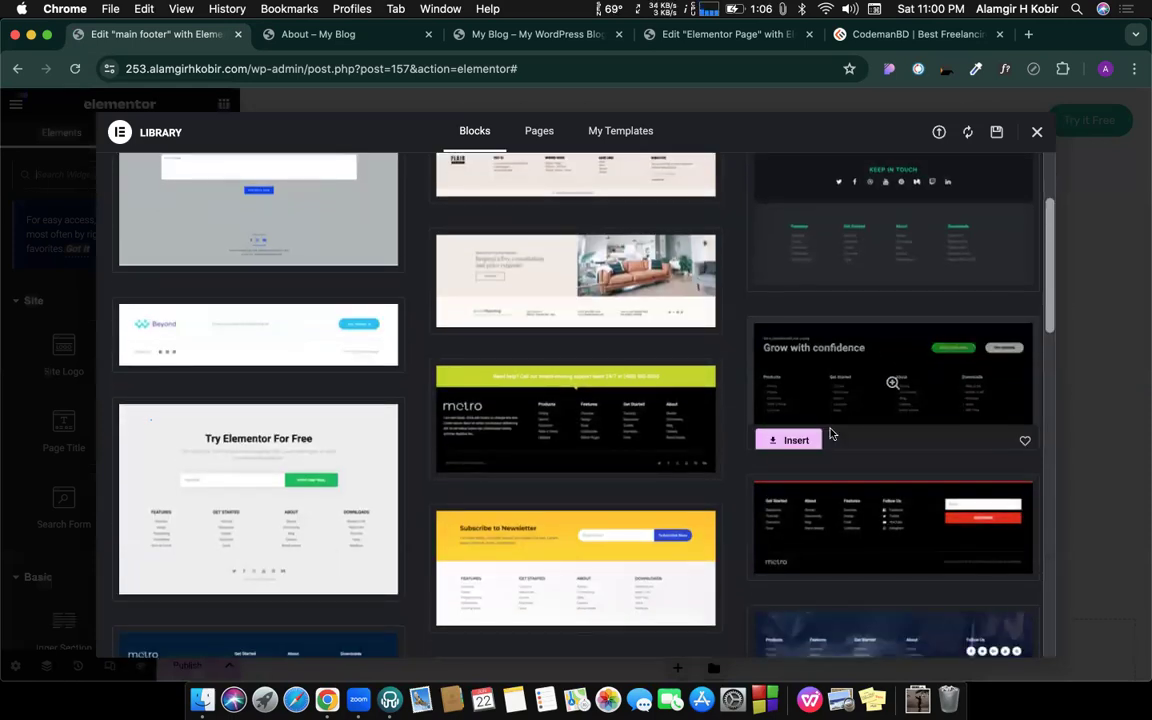
click(790, 437)
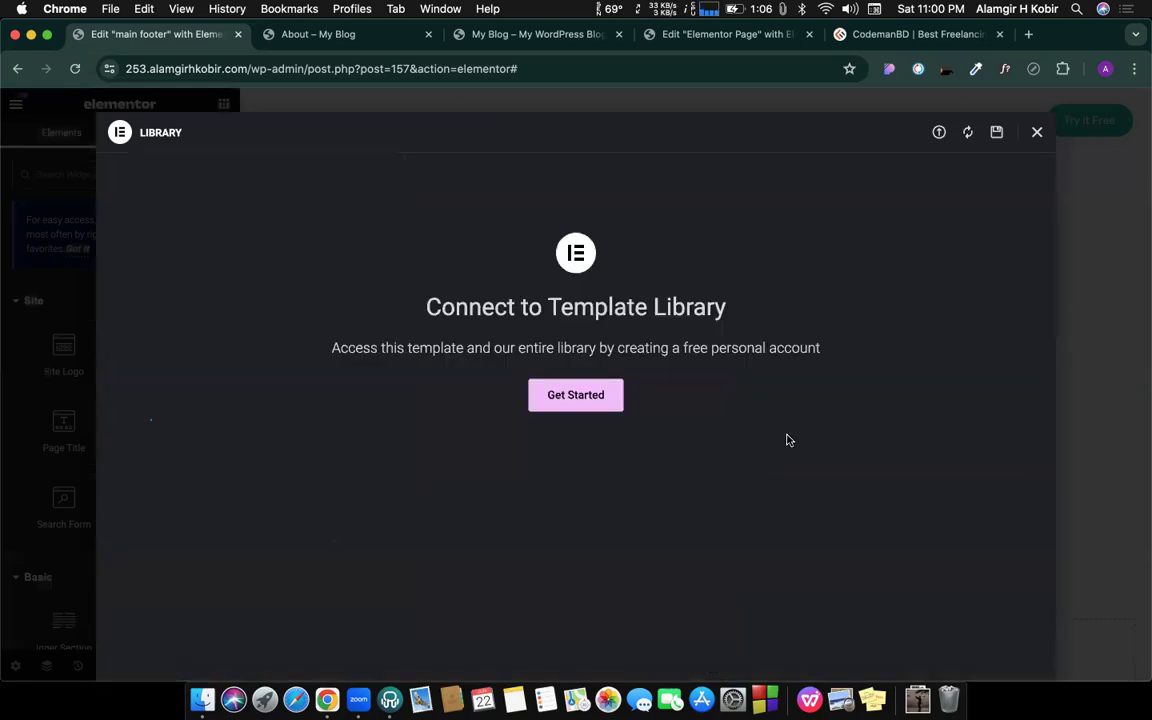
Step: Start connecting to the template library and try to sign in to Elementor with the existing Google account
click(540, 401)
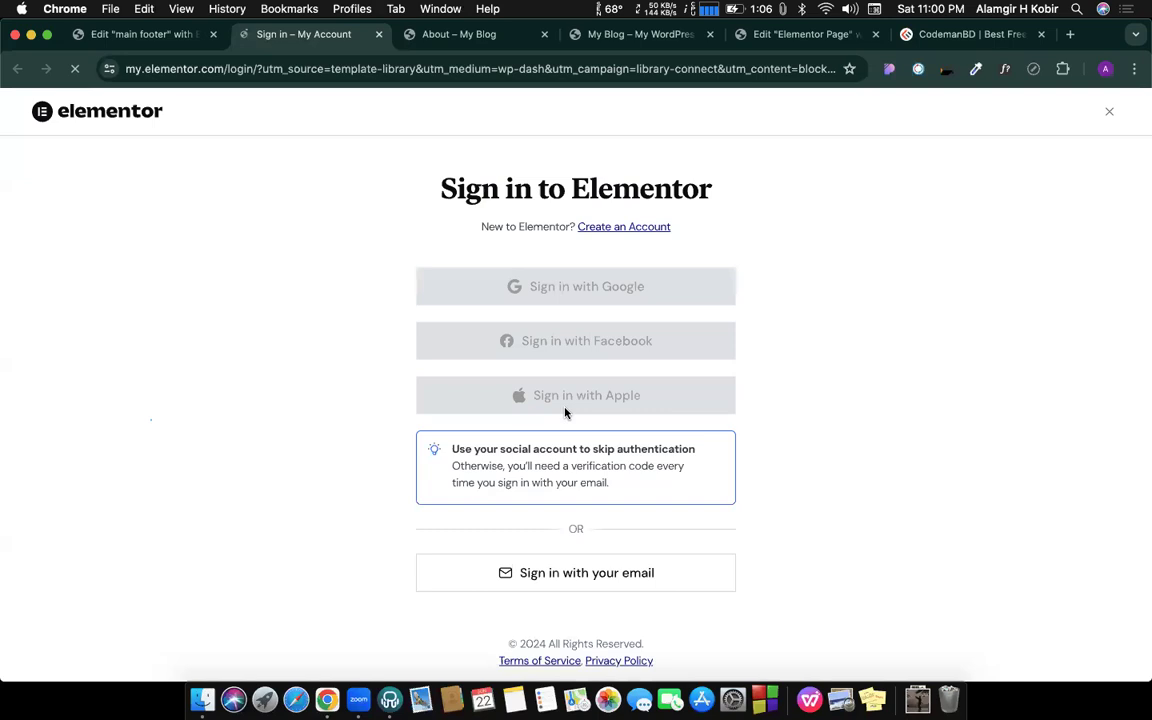
click(249, 62)
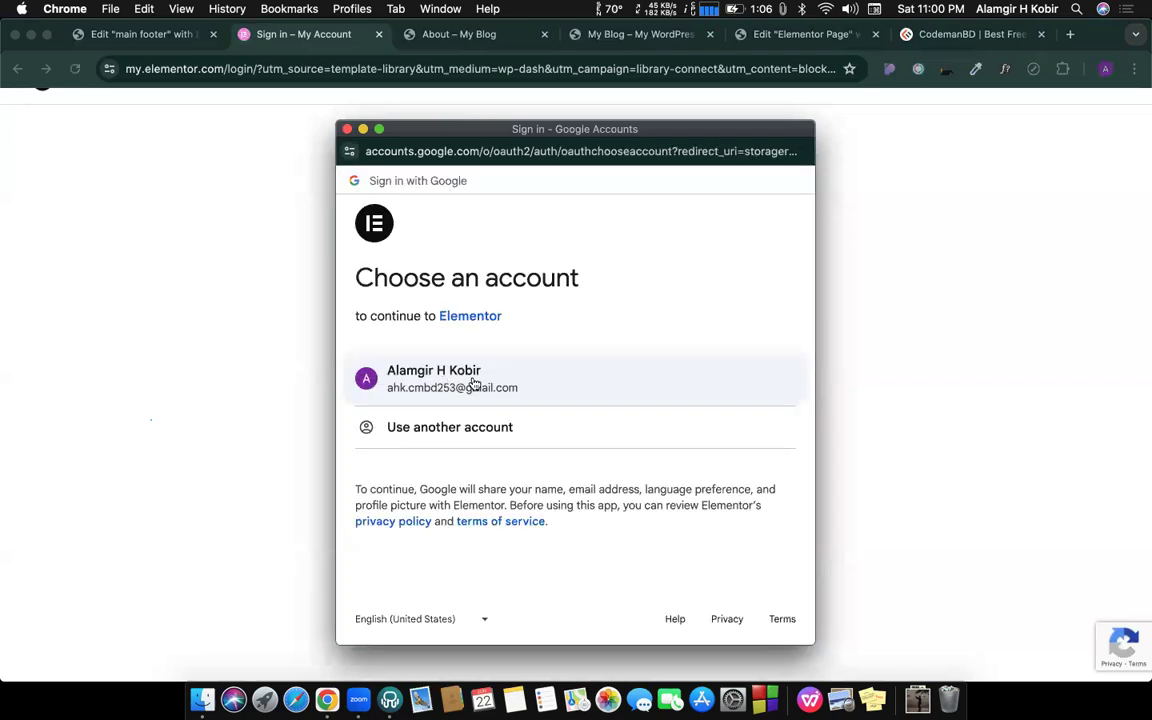
click(398, 384)
click(724, 479)
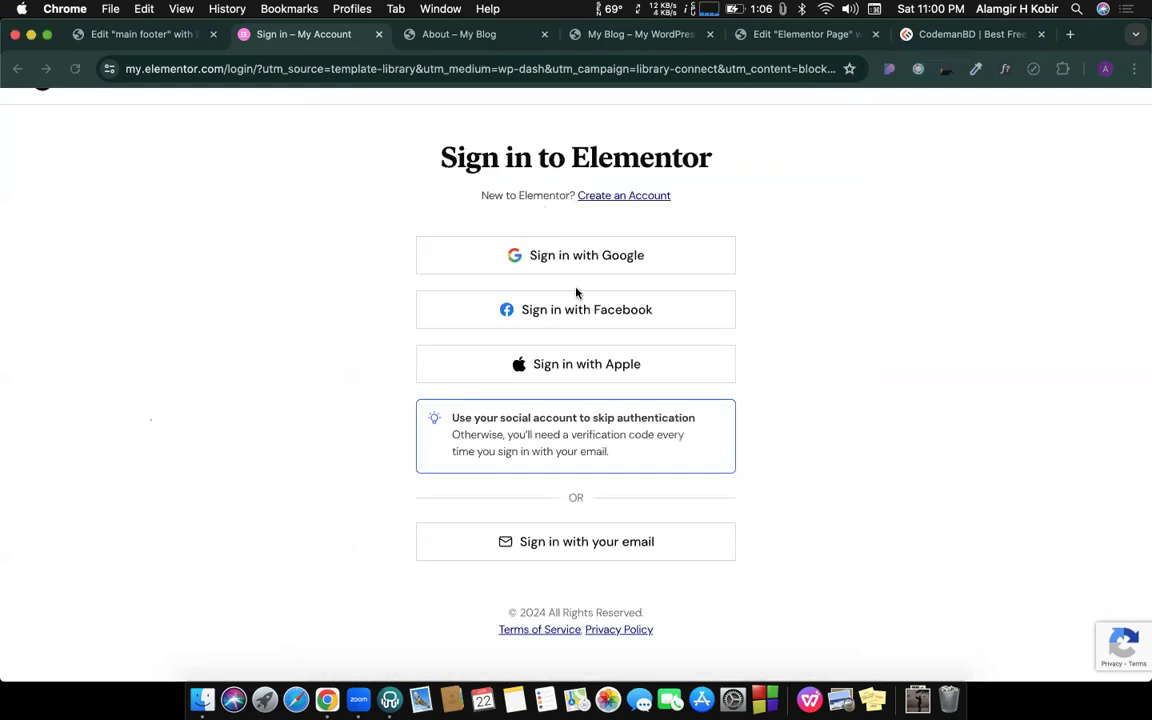
key(super+l)
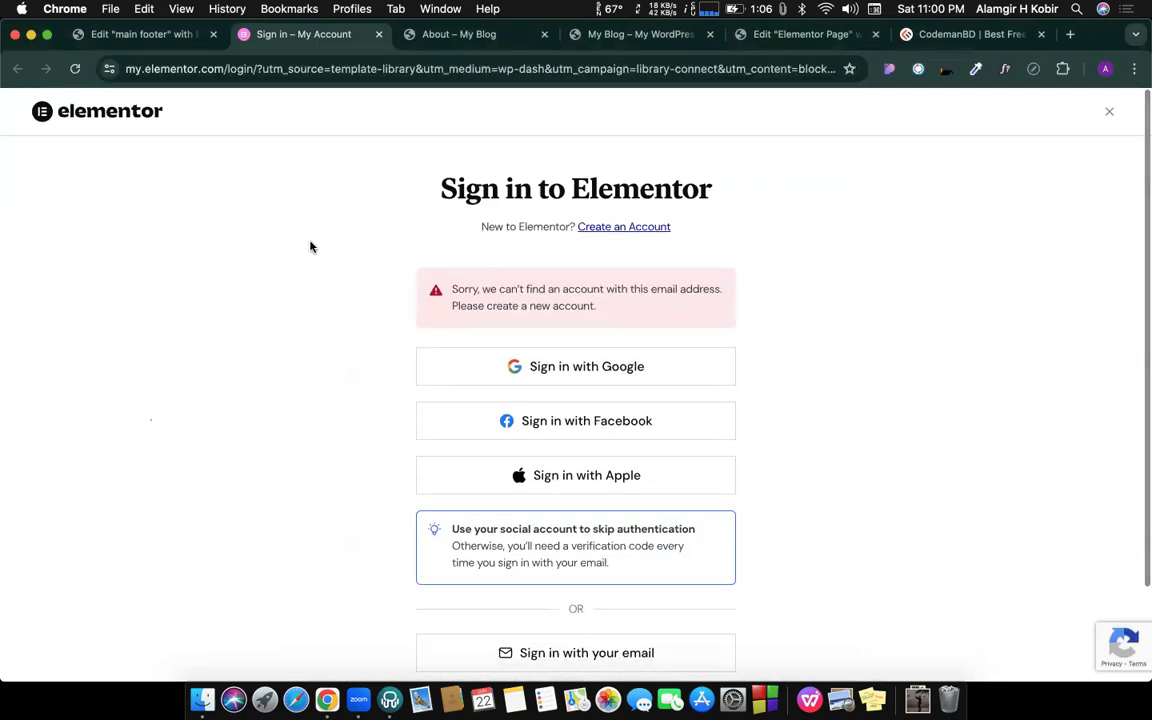
Step: Create a new Elementor account using Google, connect it to the site, and insert the "Grow with confidence" footer block
scroll(617, 314, down, 2)
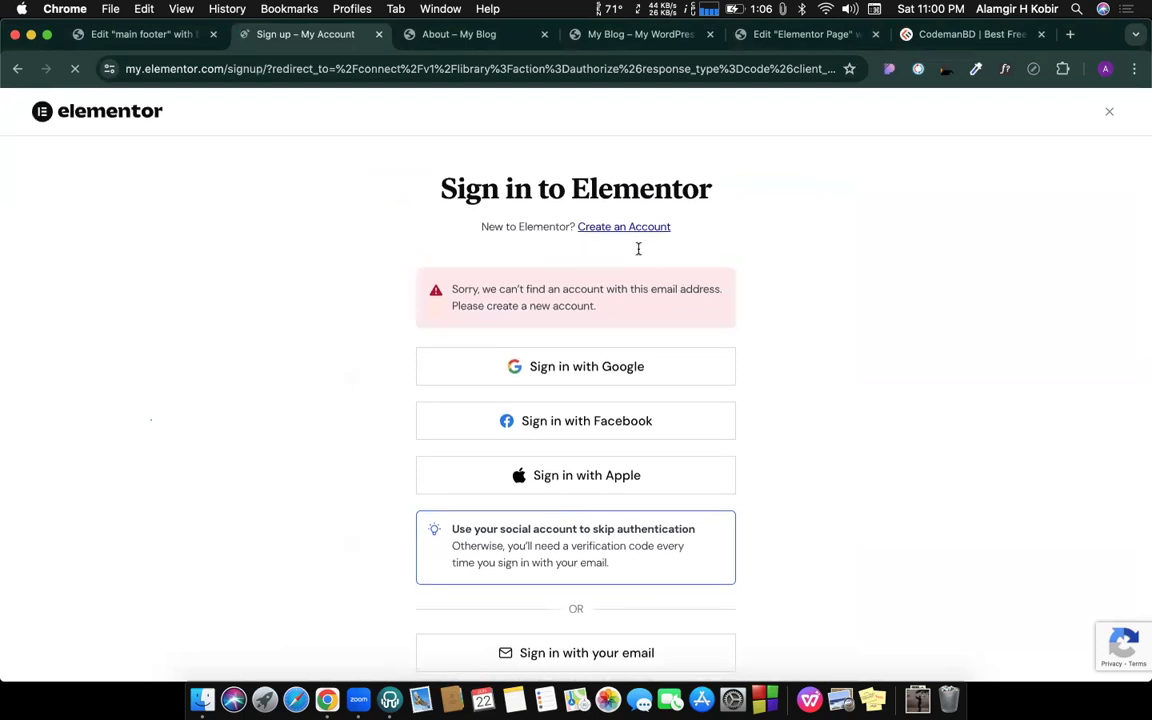
scroll(575, 330, down, 1)
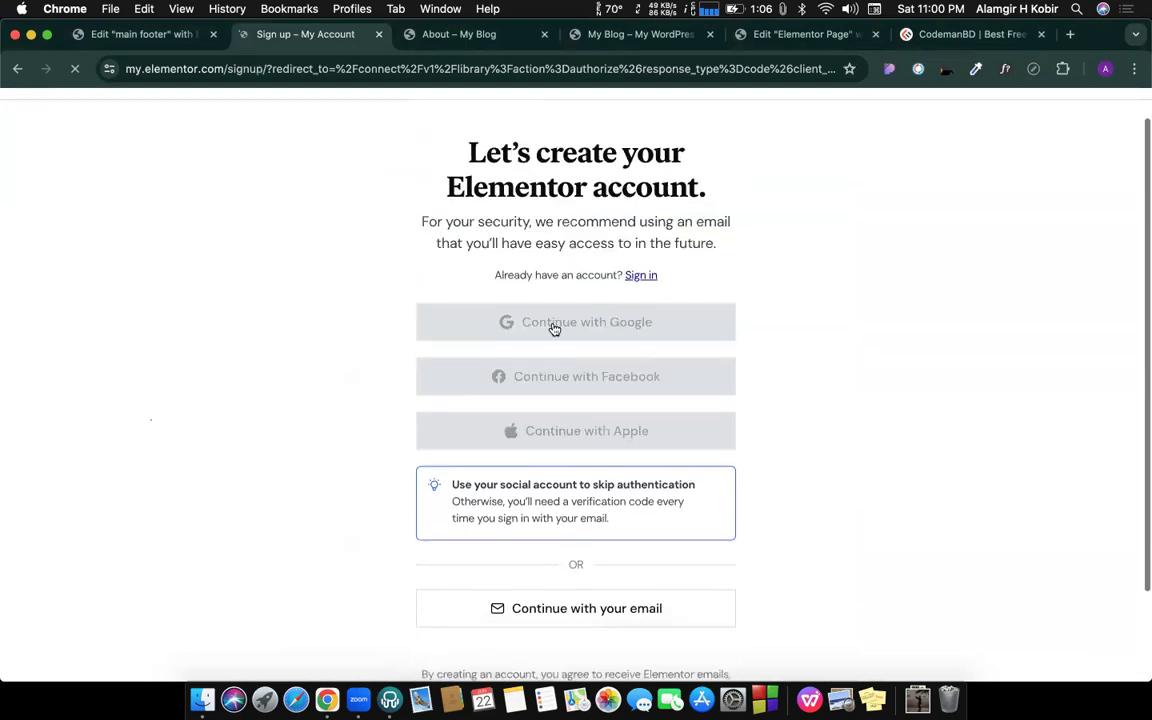
click(555, 325)
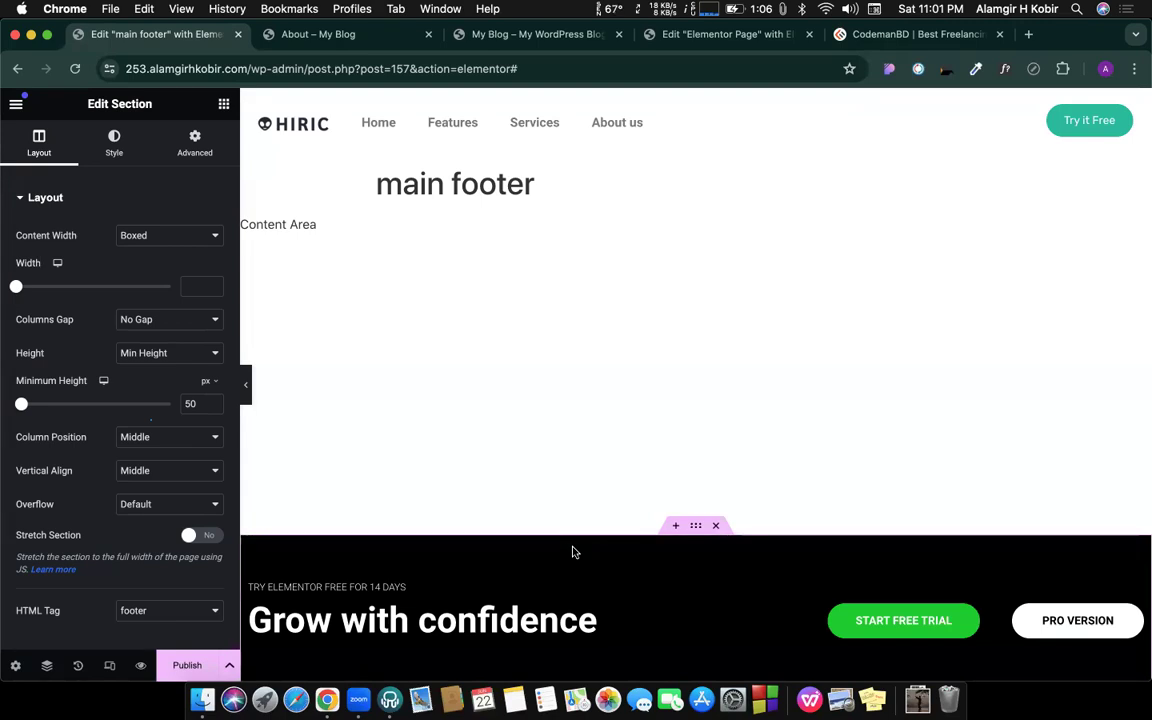
Step: Review the inserted footer block, start publishing the template, and add a display condition that includes the Entire Site
scroll(560, 510, down, 6)
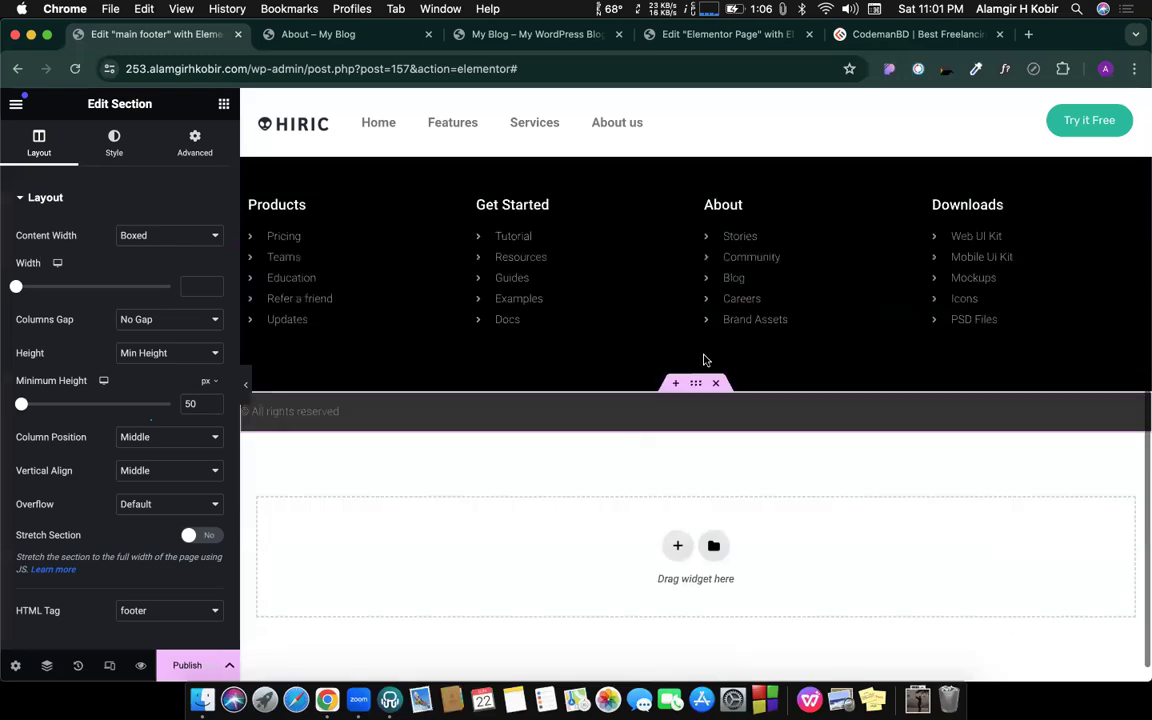
scroll(688, 325, up, 3)
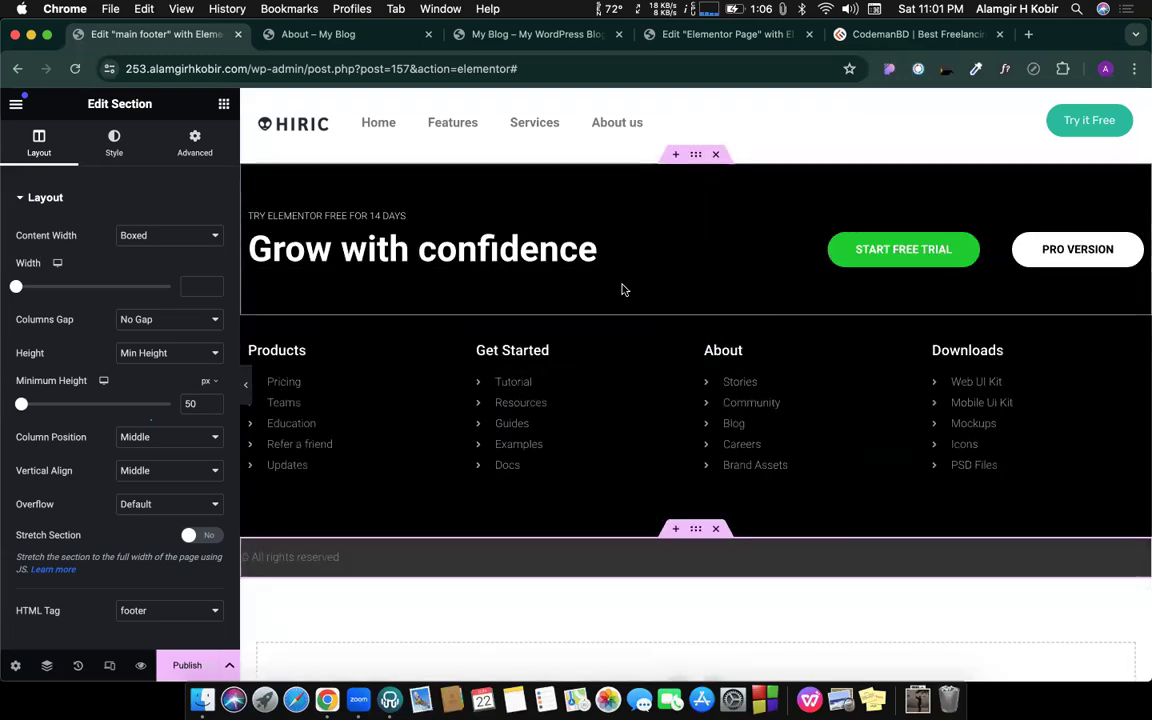
scroll(640, 330, up, 4)
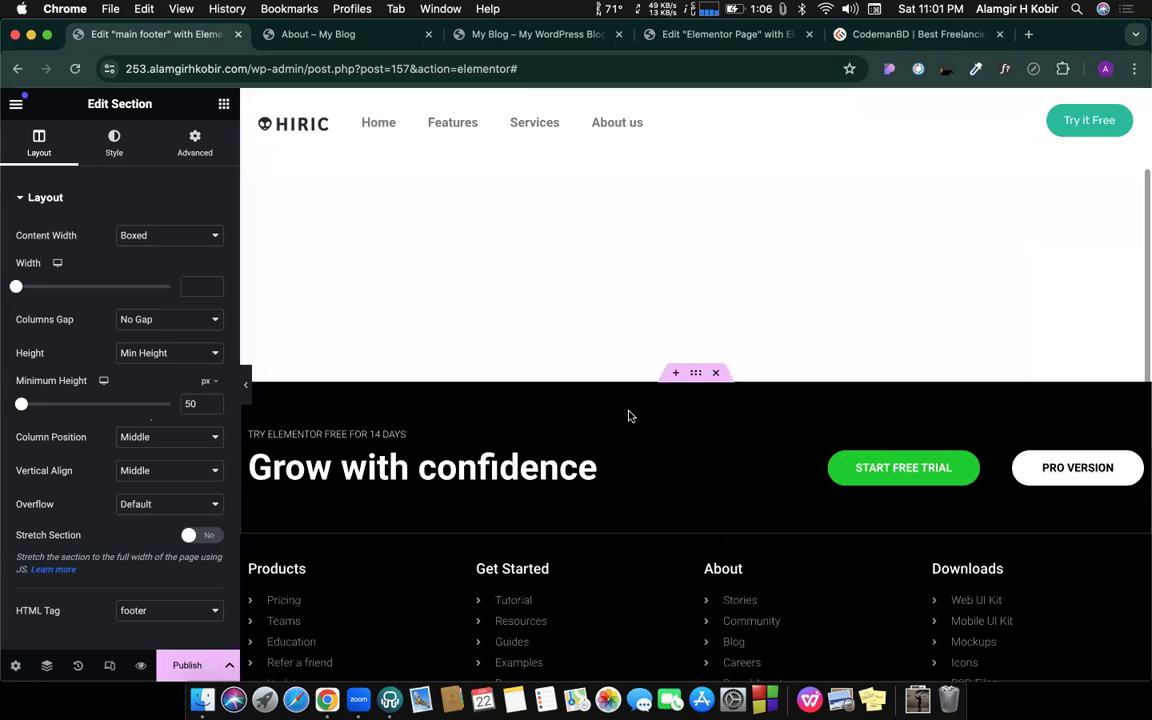
scroll(628, 414, down, 2)
scroll(628, 414, down, 1)
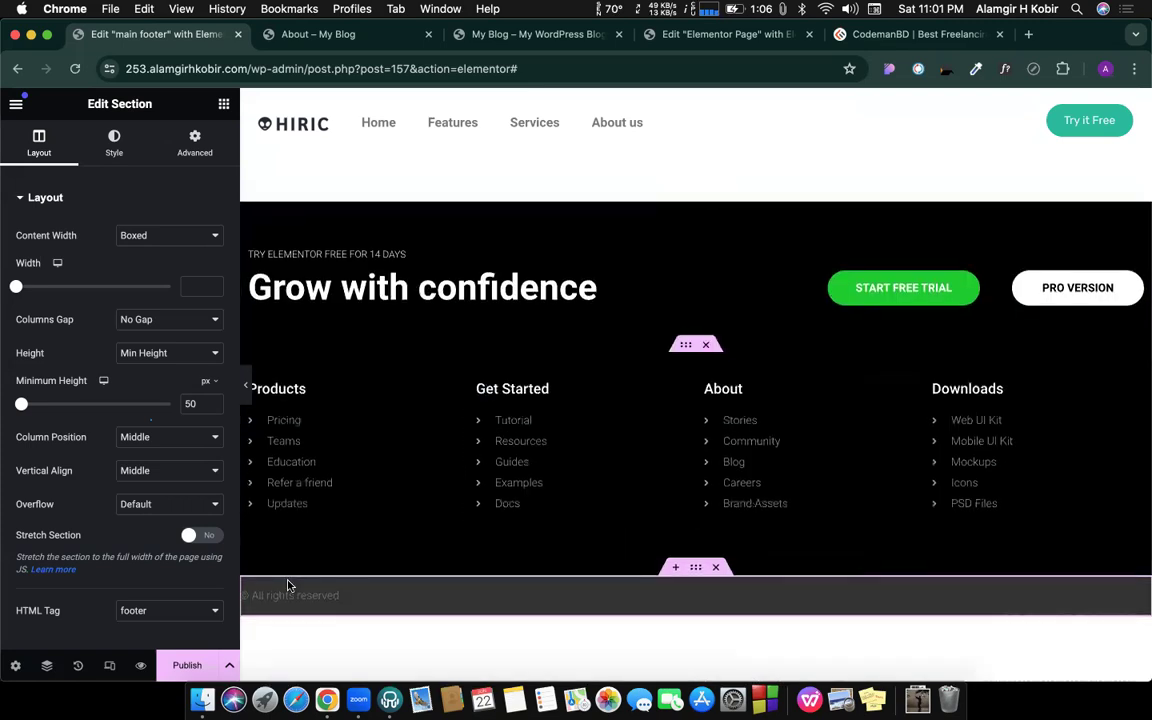
click(180, 666)
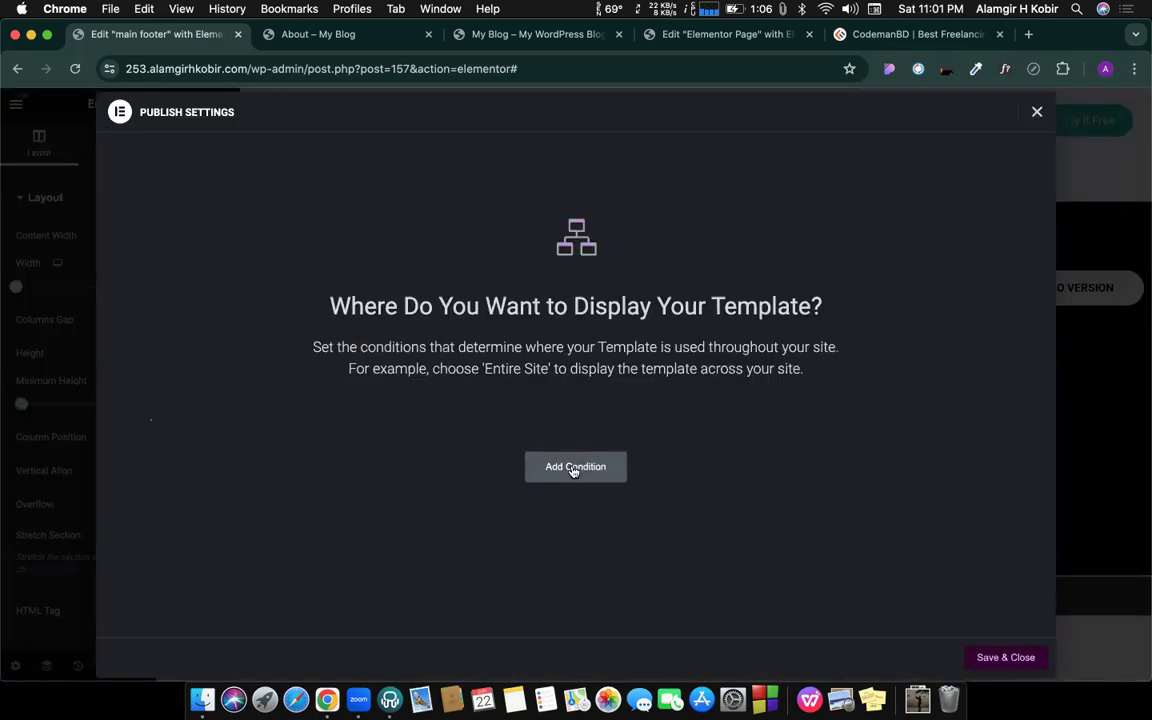
click(574, 468)
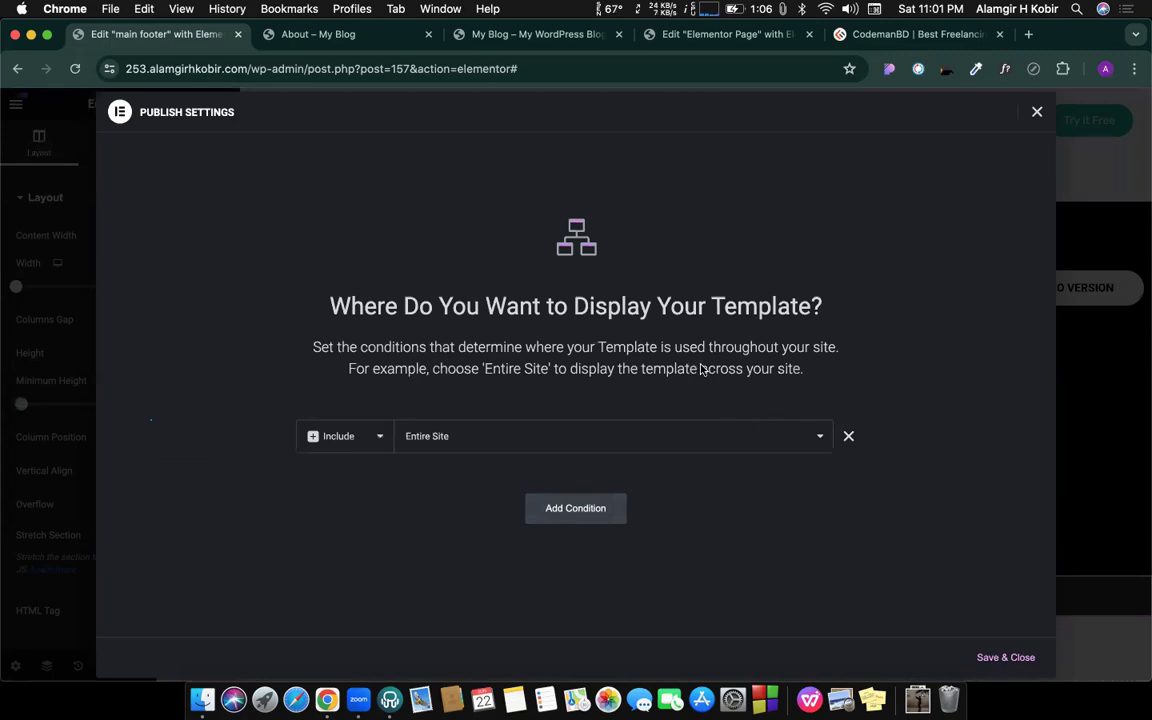
Step: Add a second condition excluding the singular page "Elementor Page", and save the footer's publish settings
click(586, 519)
click(305, 479)
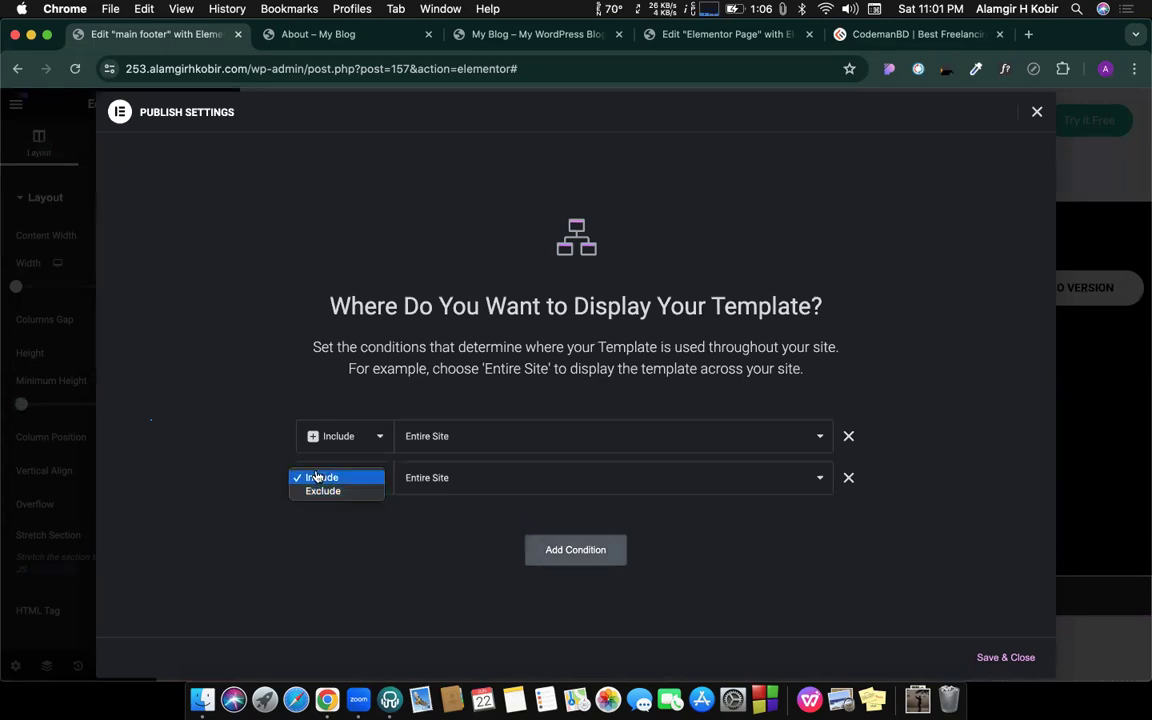
click(322, 491)
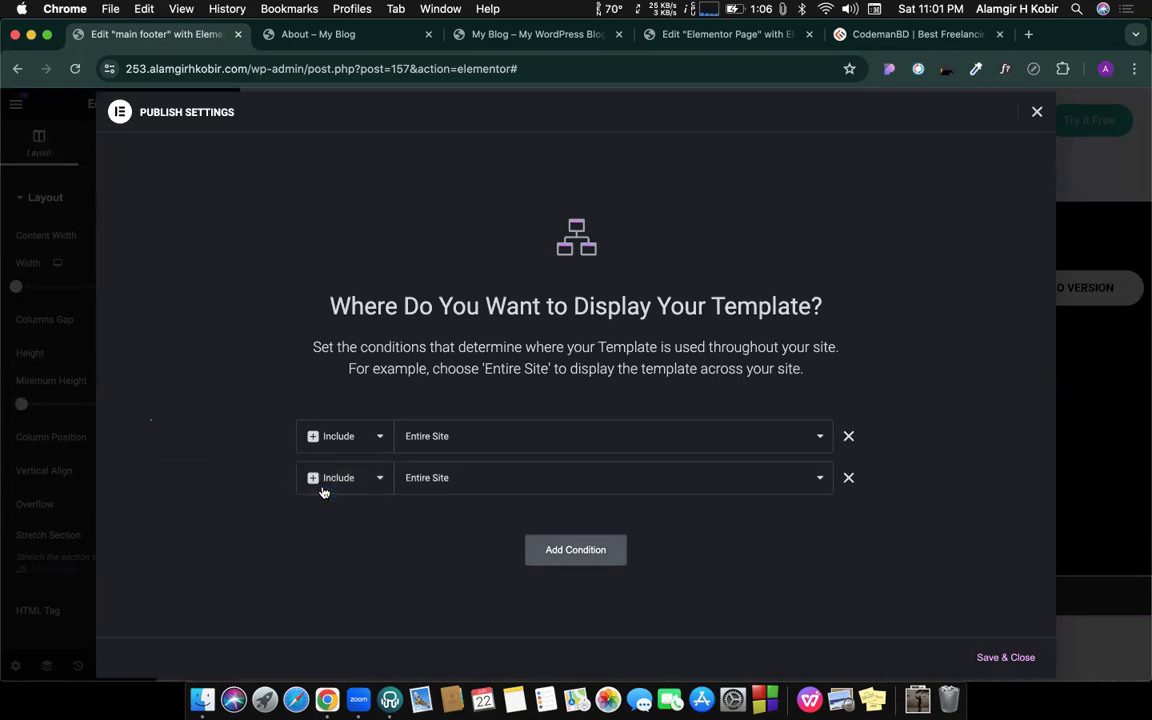
click(437, 478)
click(427, 506)
click(630, 488)
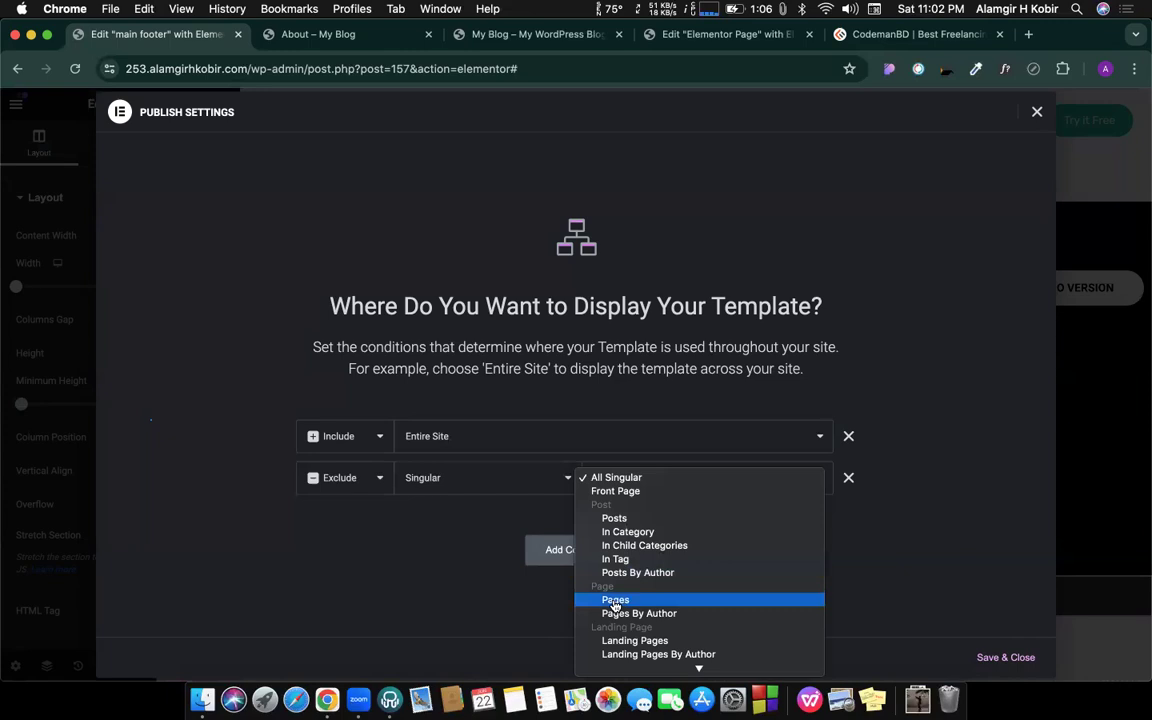
click(615, 601)
click(800, 484)
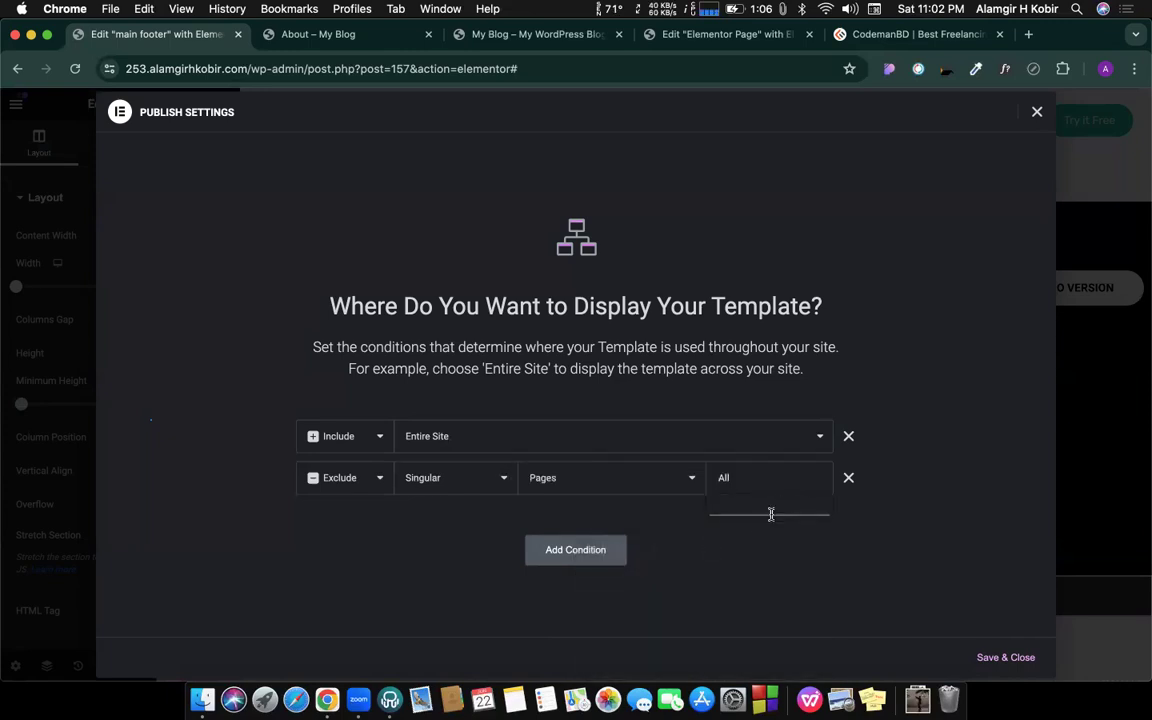
text(el)
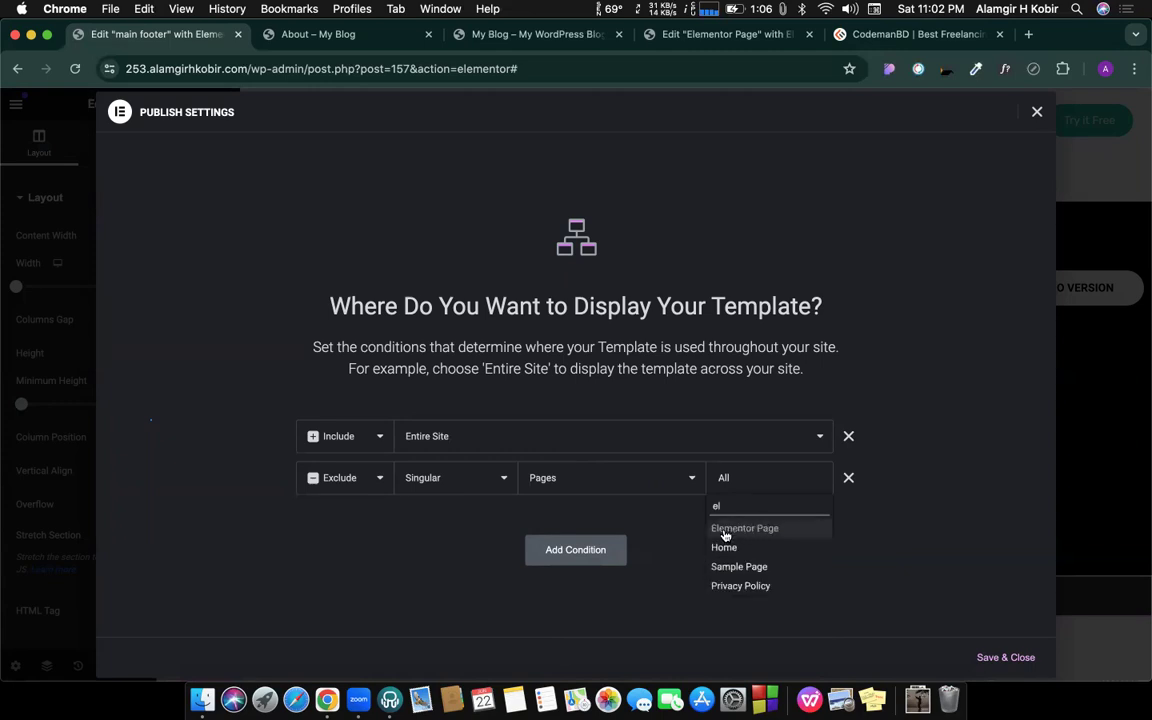
click(733, 530)
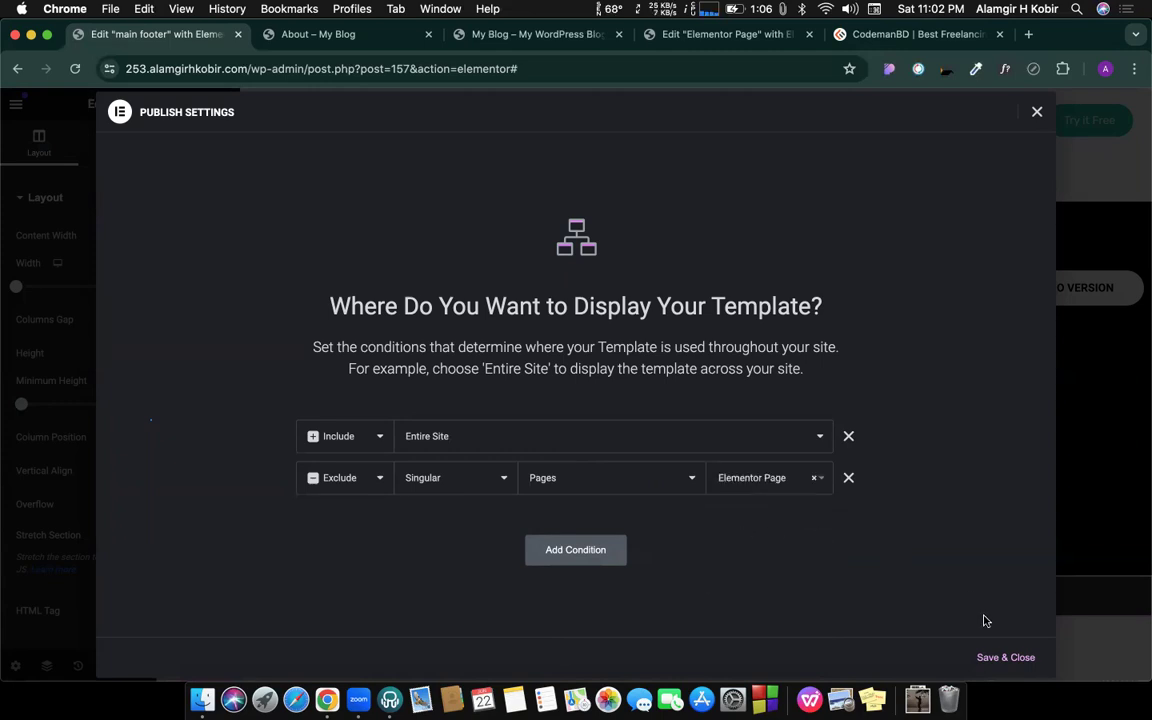
click(998, 658)
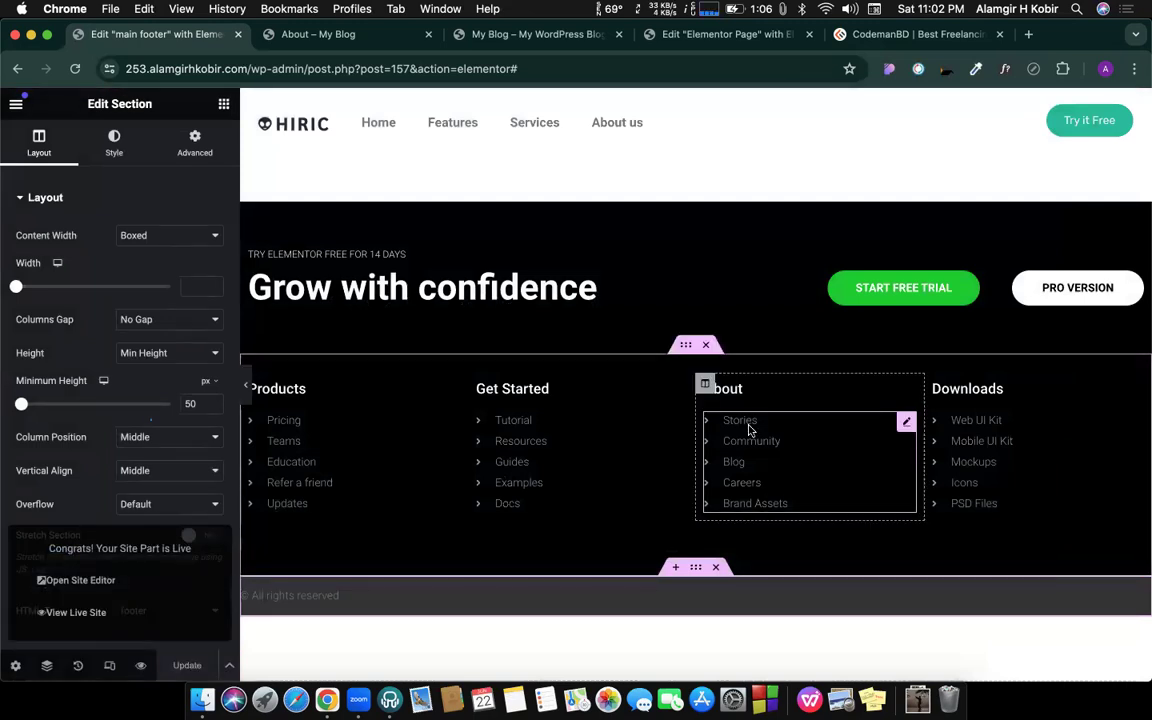
Step: Load the site's home page in place of the About page, and open the Menus screen in the WordPress dashboard
scroll(750, 431, up, 1)
click(318, 34)
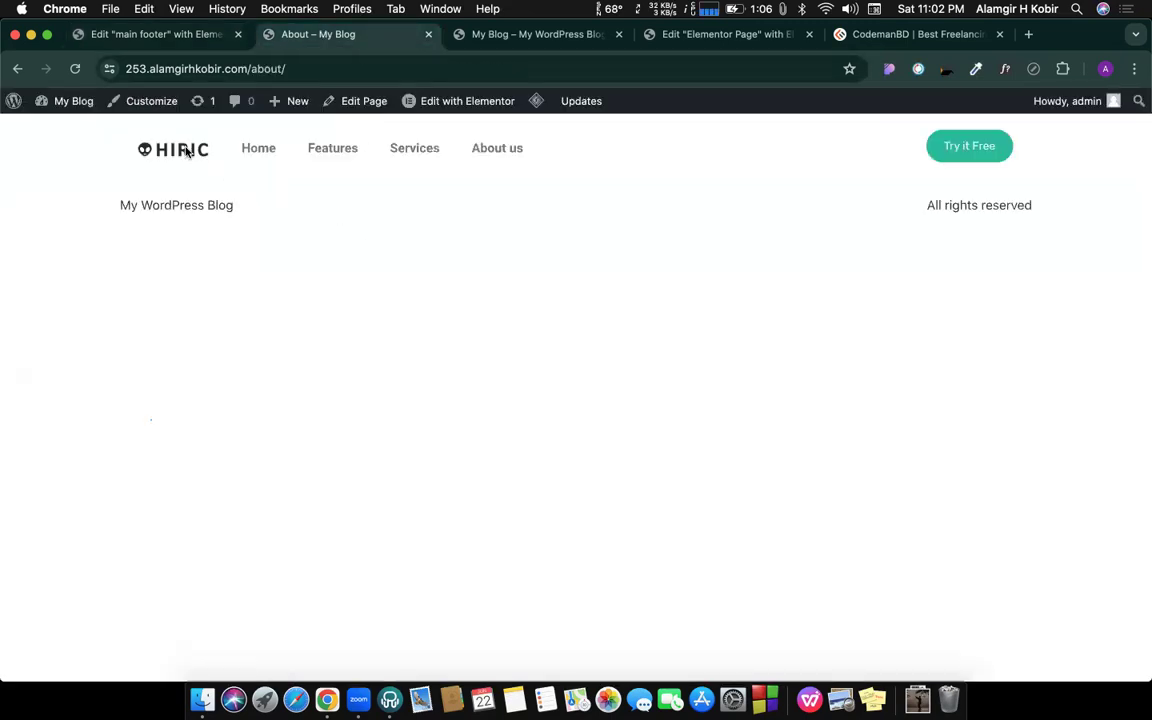
click(275, 68)
drag(249, 68, 398, 116)
key(BackSpace)
key(Return)
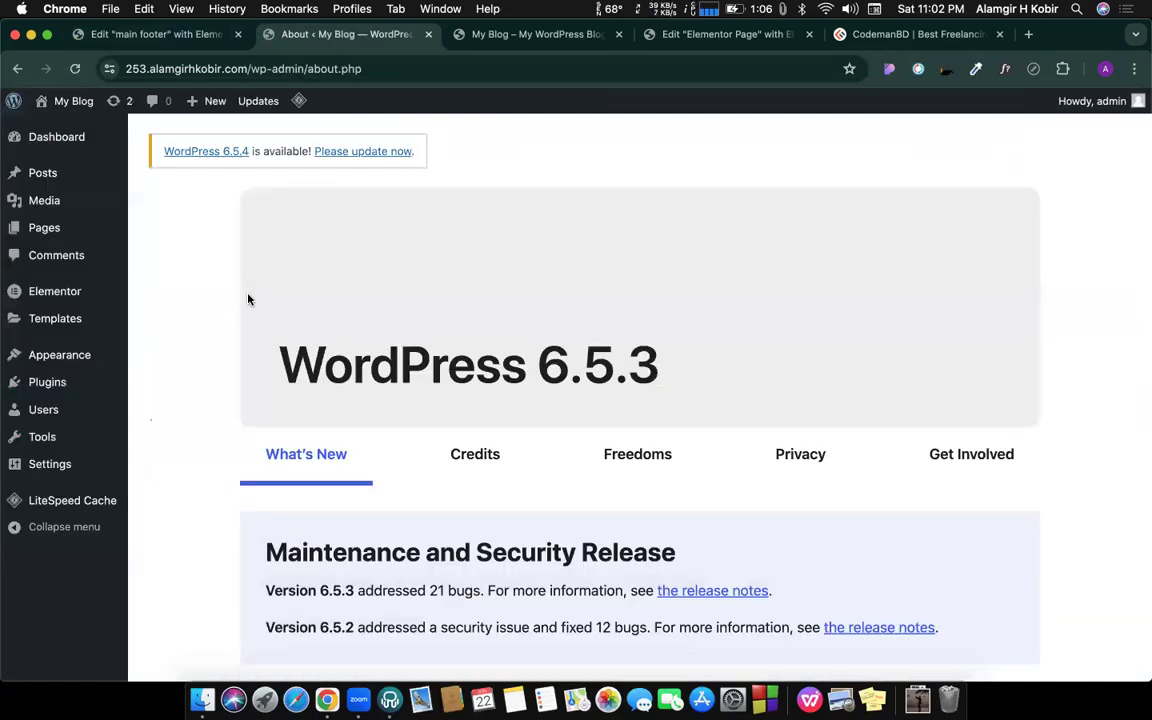
mouse_move(55, 360)
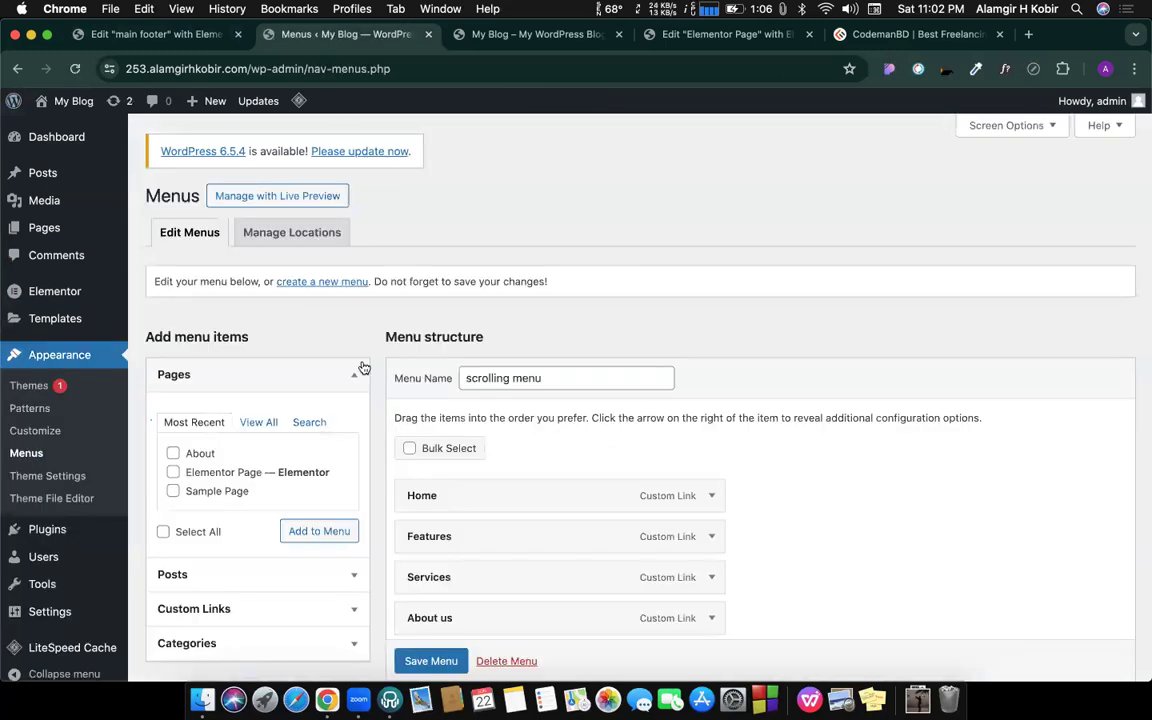
Step: Create a new WordPress navigation menu named "main menu" without assigning a display location
click(323, 282)
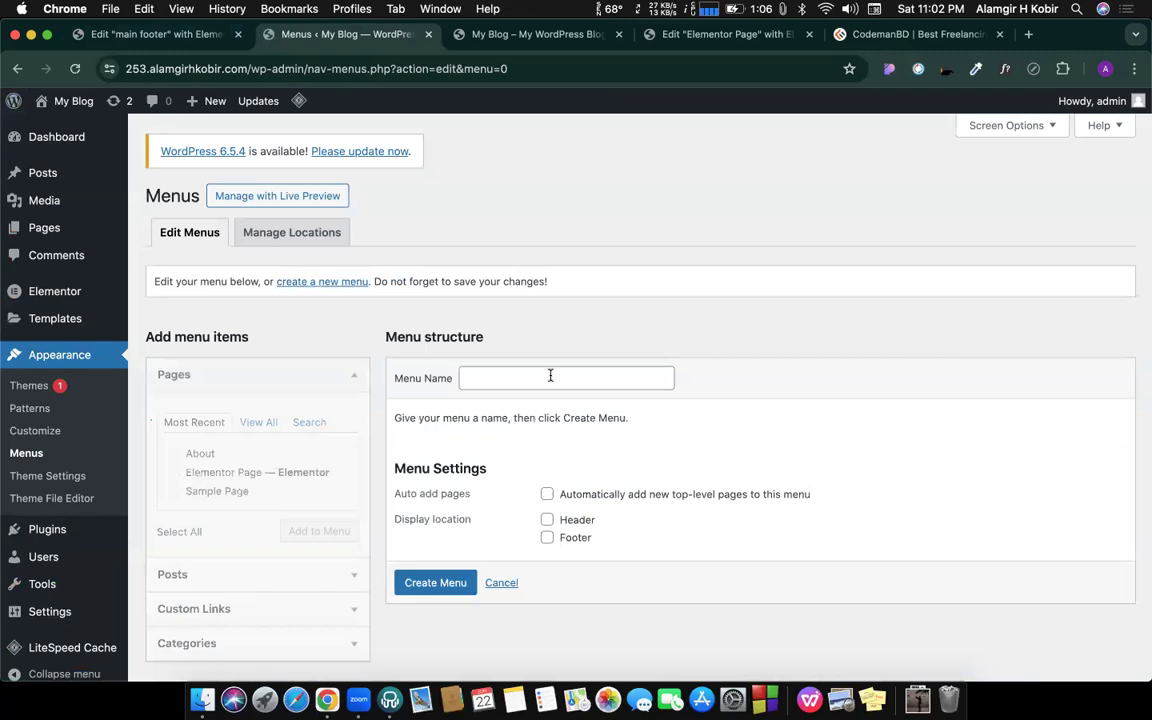
click(550, 376)
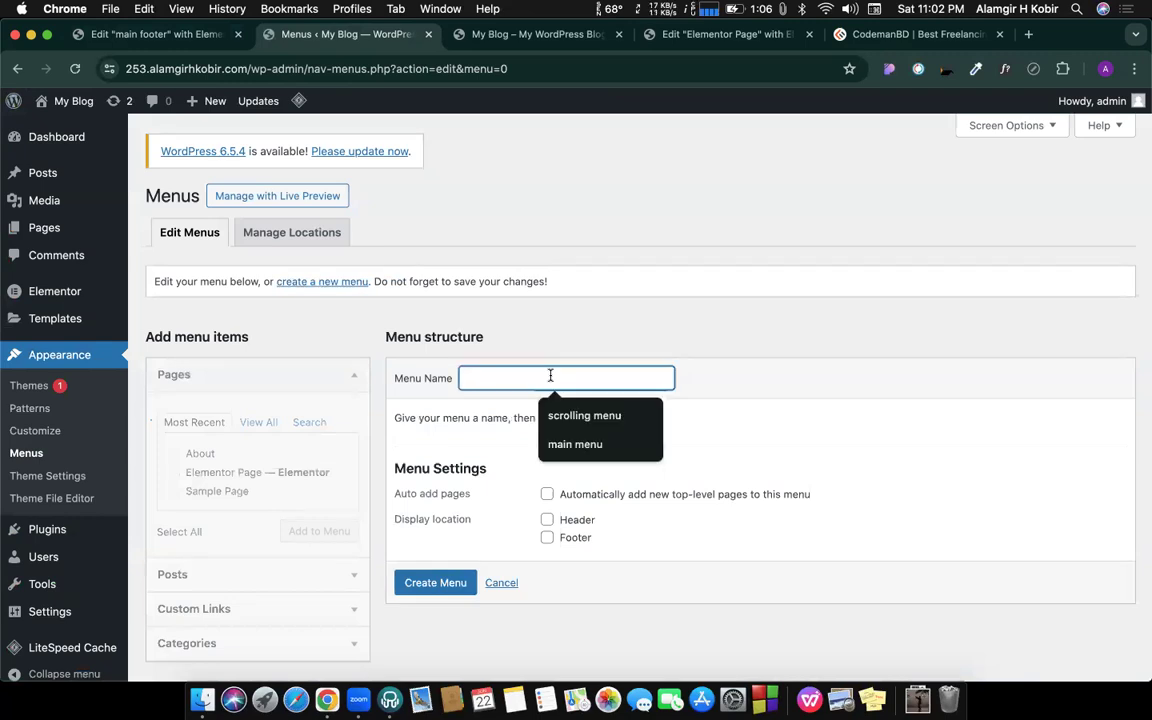
click(575, 444)
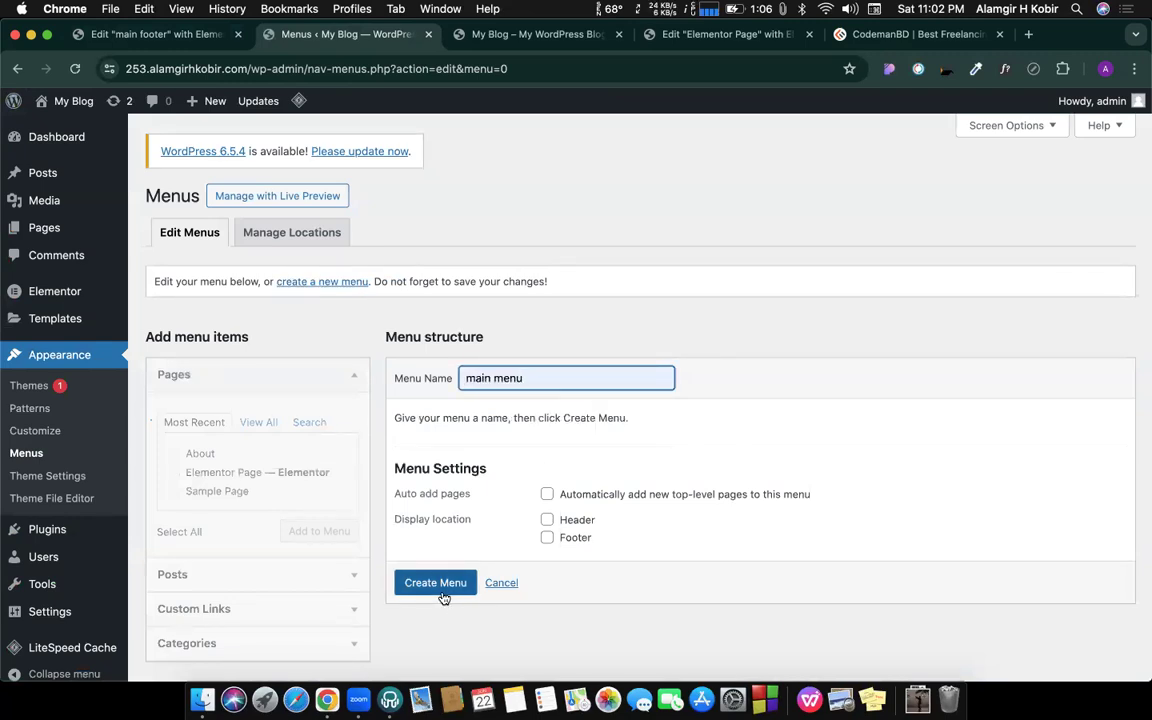
click(444, 590)
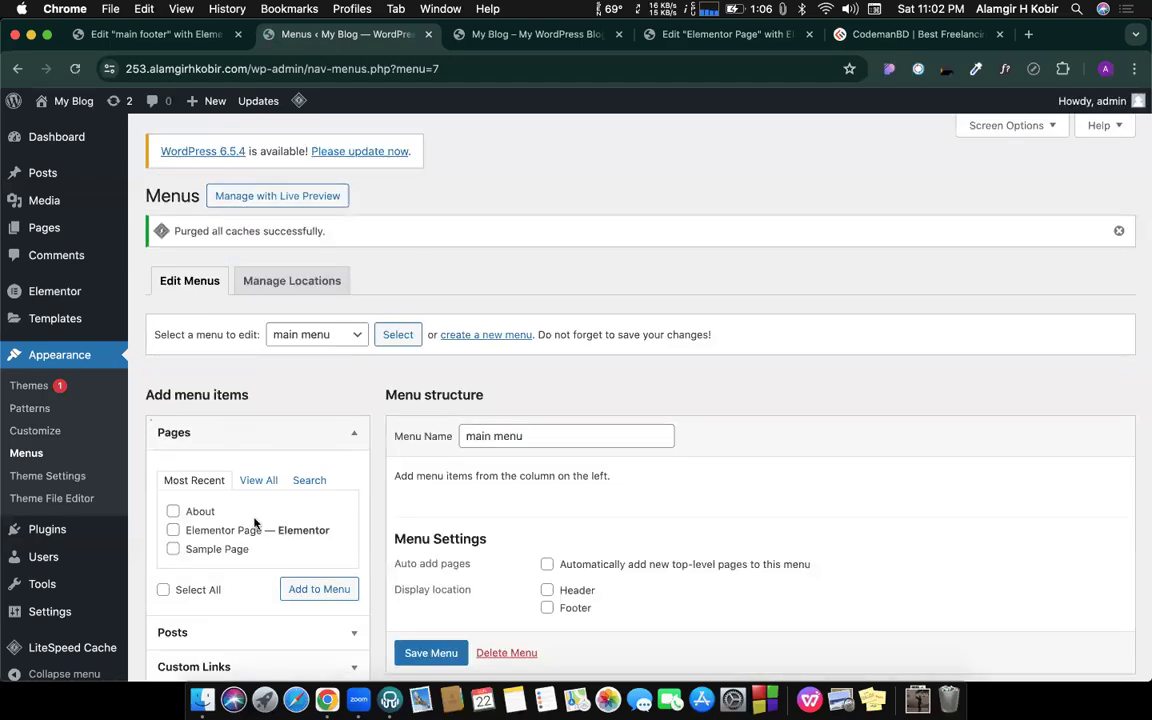
Step: Add the Home, About, Elementor Page and Sample Page pages to the main menu and save it
click(256, 481)
click(203, 513)
click(196, 530)
click(220, 549)
click(229, 568)
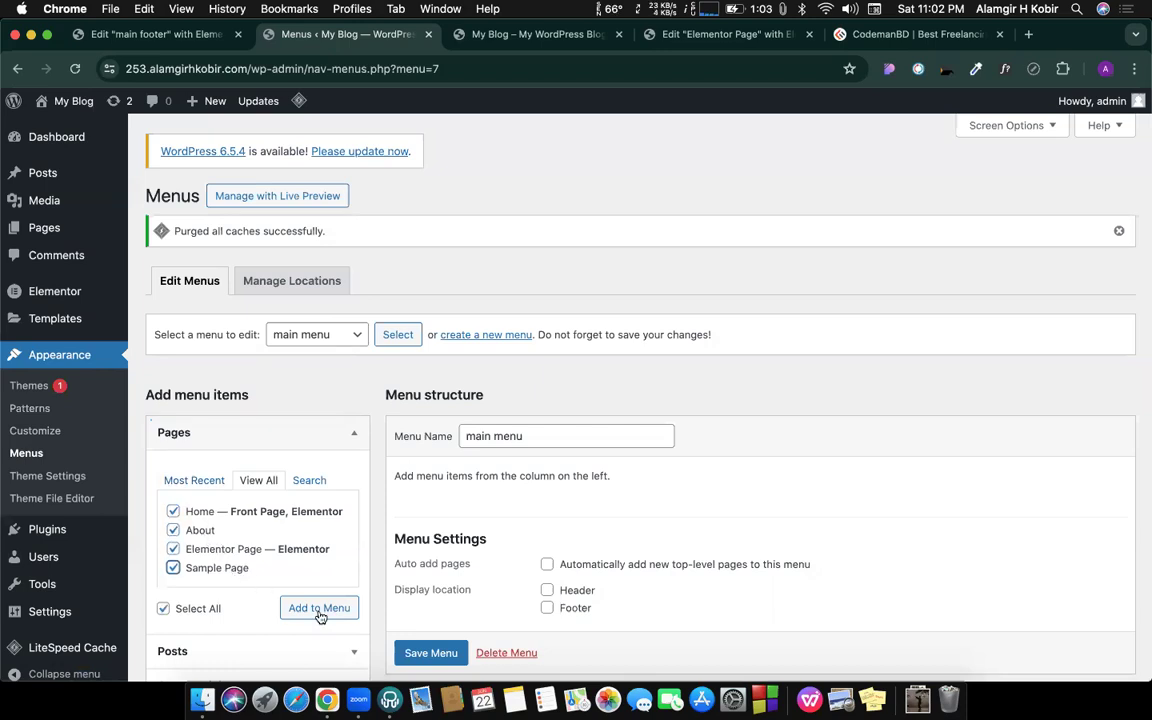
click(316, 607)
scroll(700, 445, down, 5)
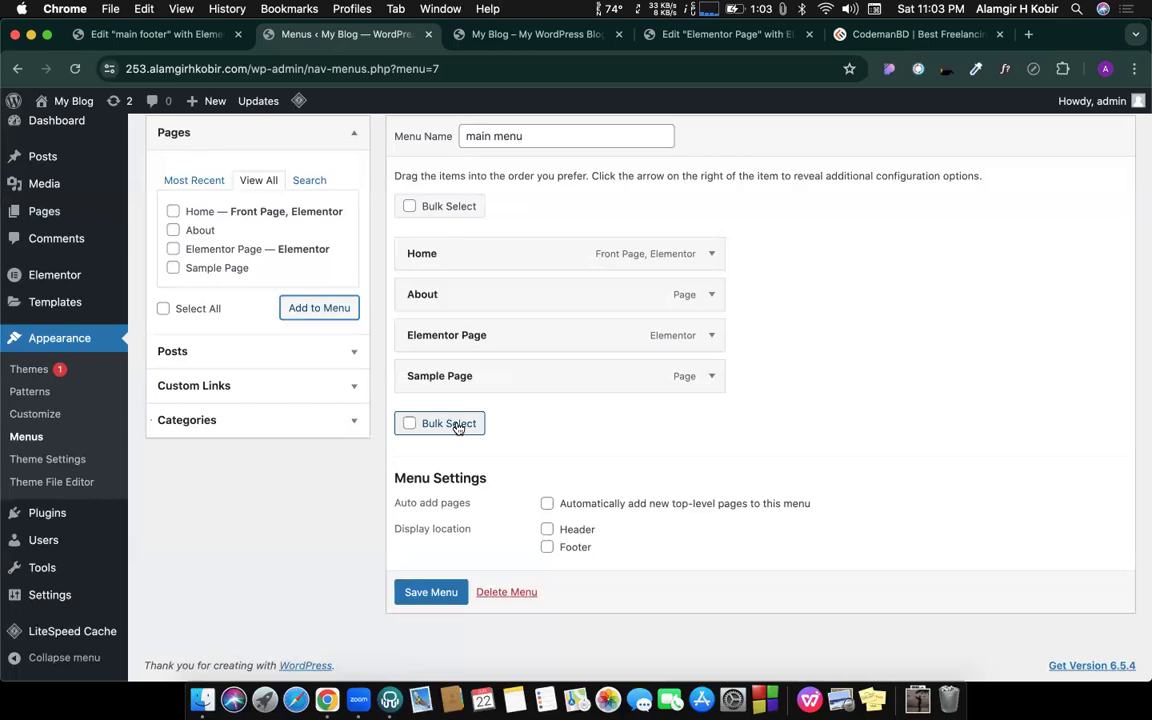
click(437, 591)
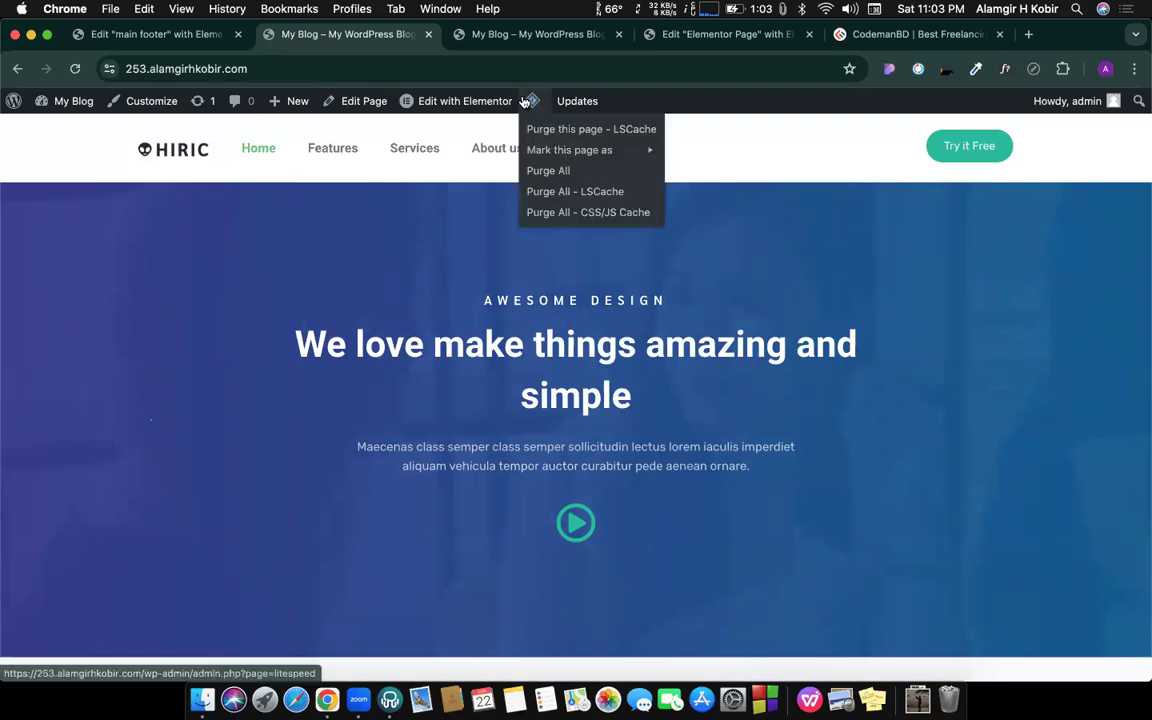
Step: Open the Saved Templates in the WordPress dashboard from the second My Blog tab and list all templates
click(490, 38)
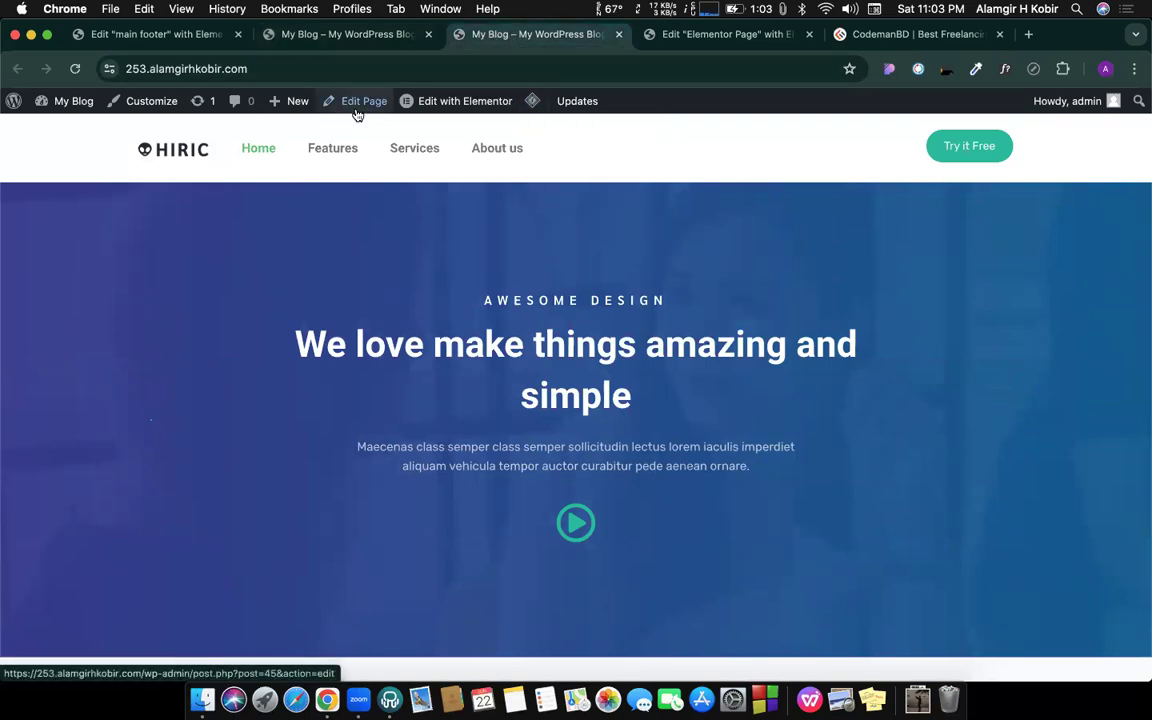
click(13, 102)
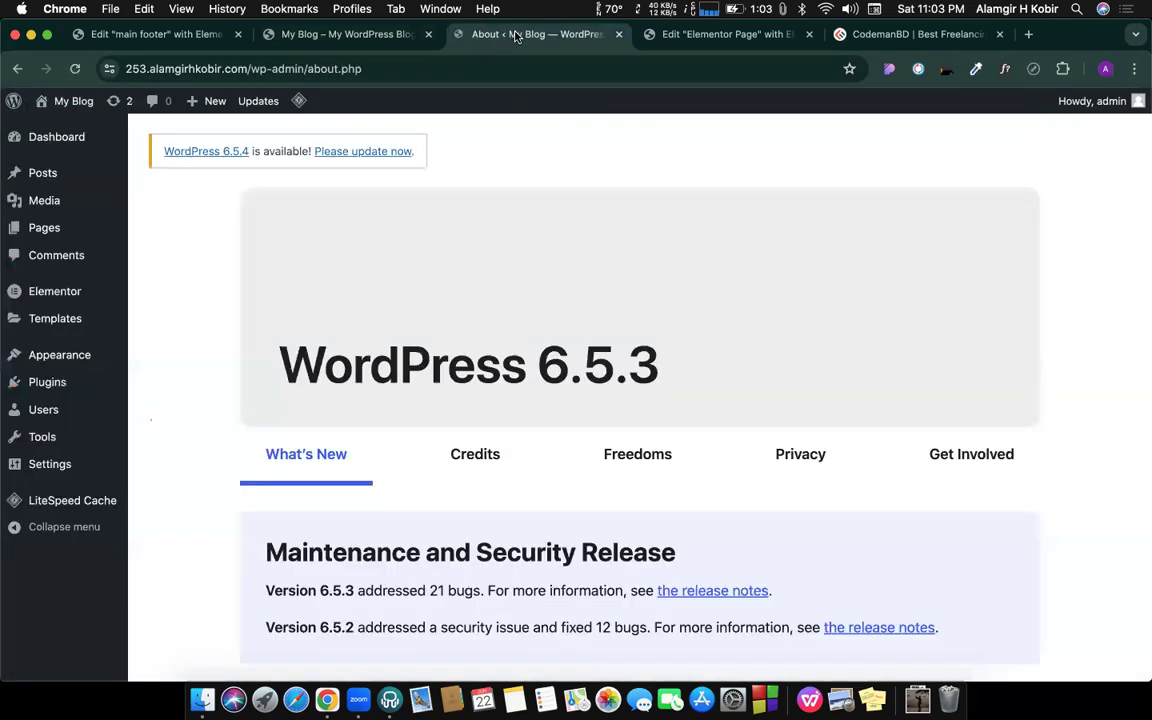
mouse_move(62, 326)
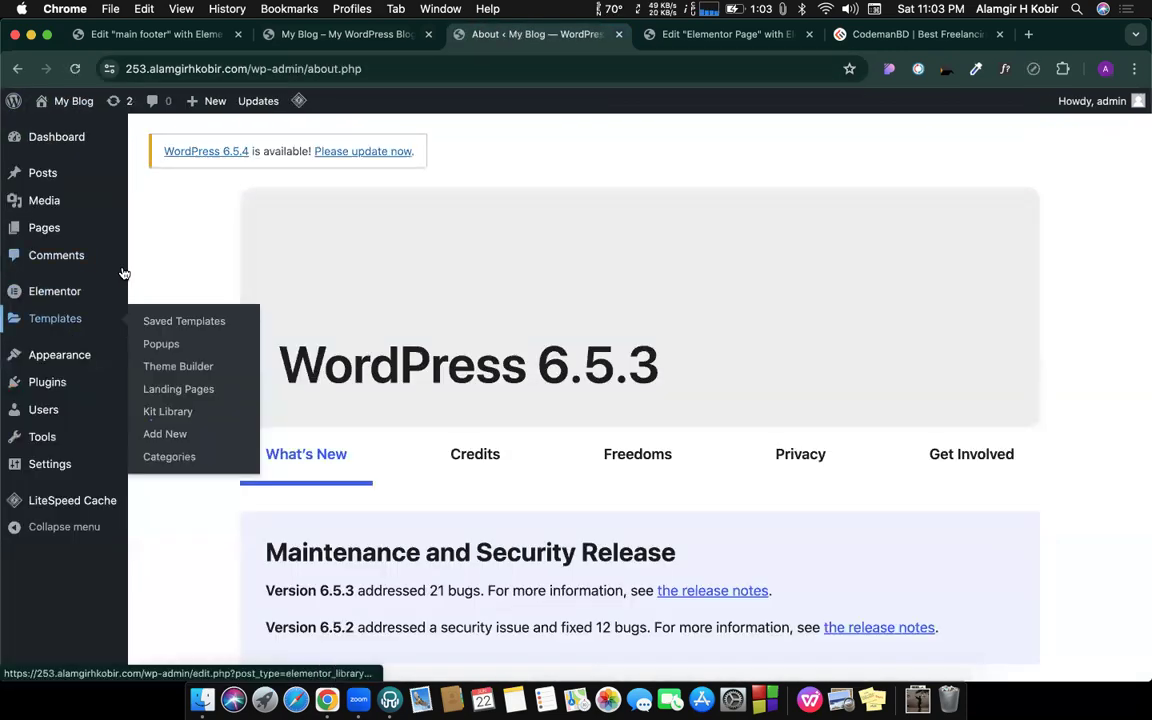
click(184, 321)
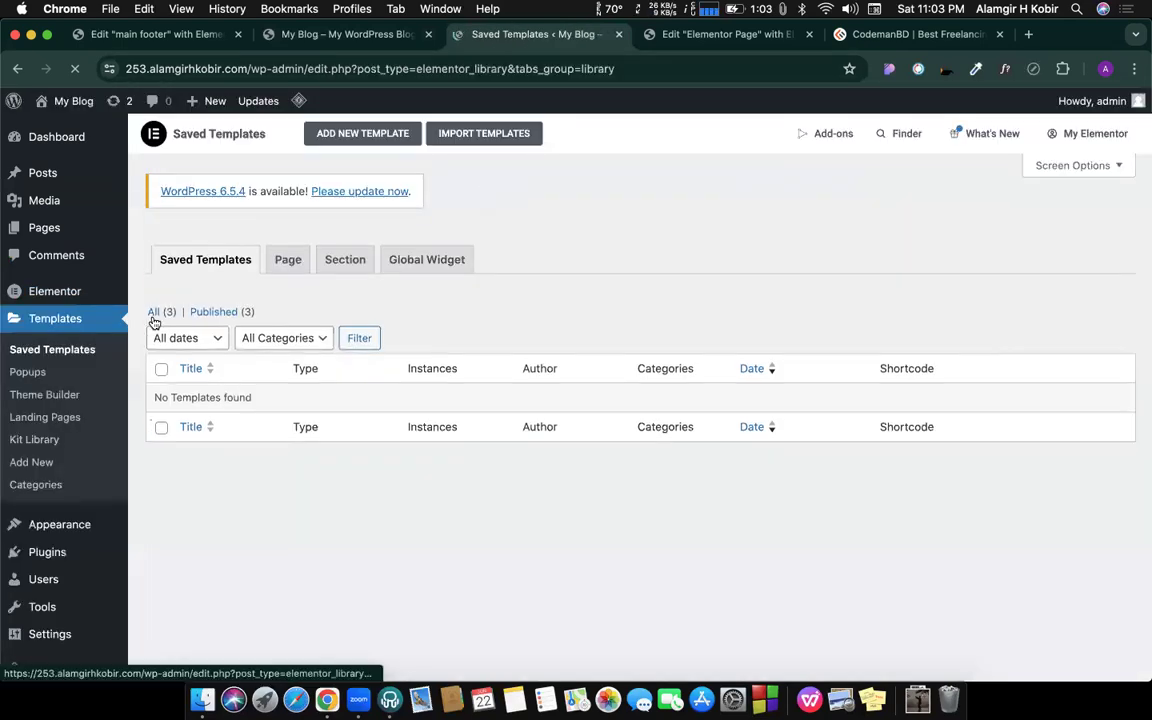
click(153, 318)
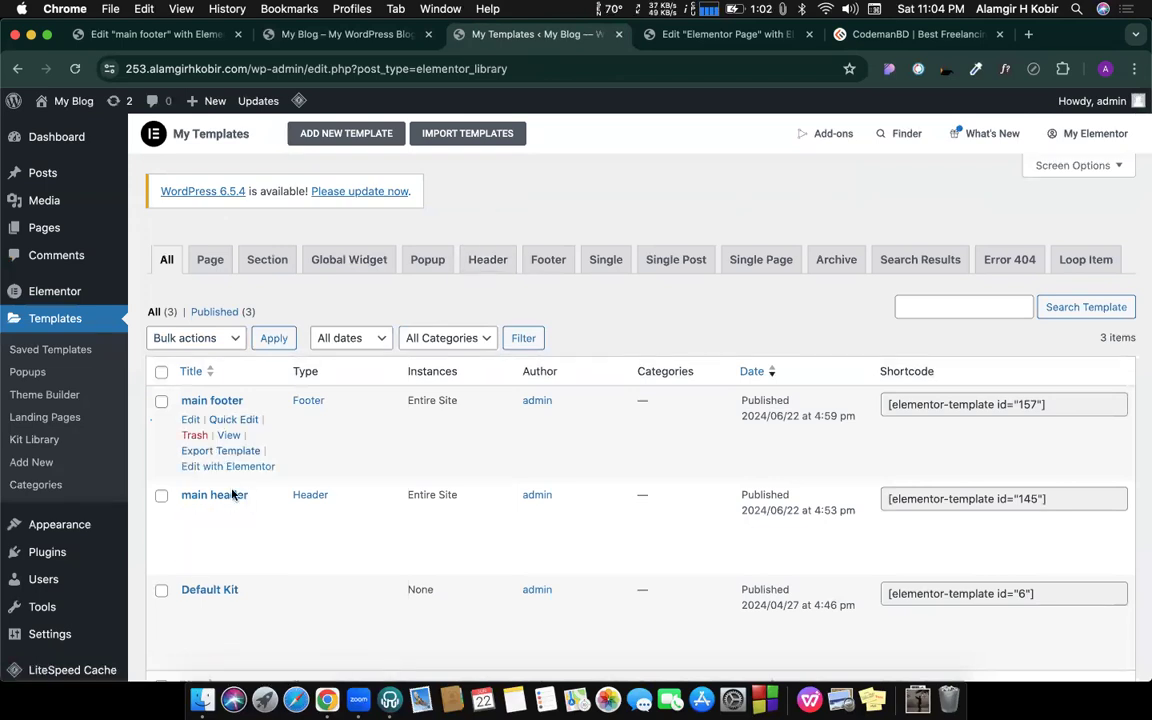
Step: Open the main header template for Elementor editing from the site's home page and close the duplicate main header editor tab
click(231, 561)
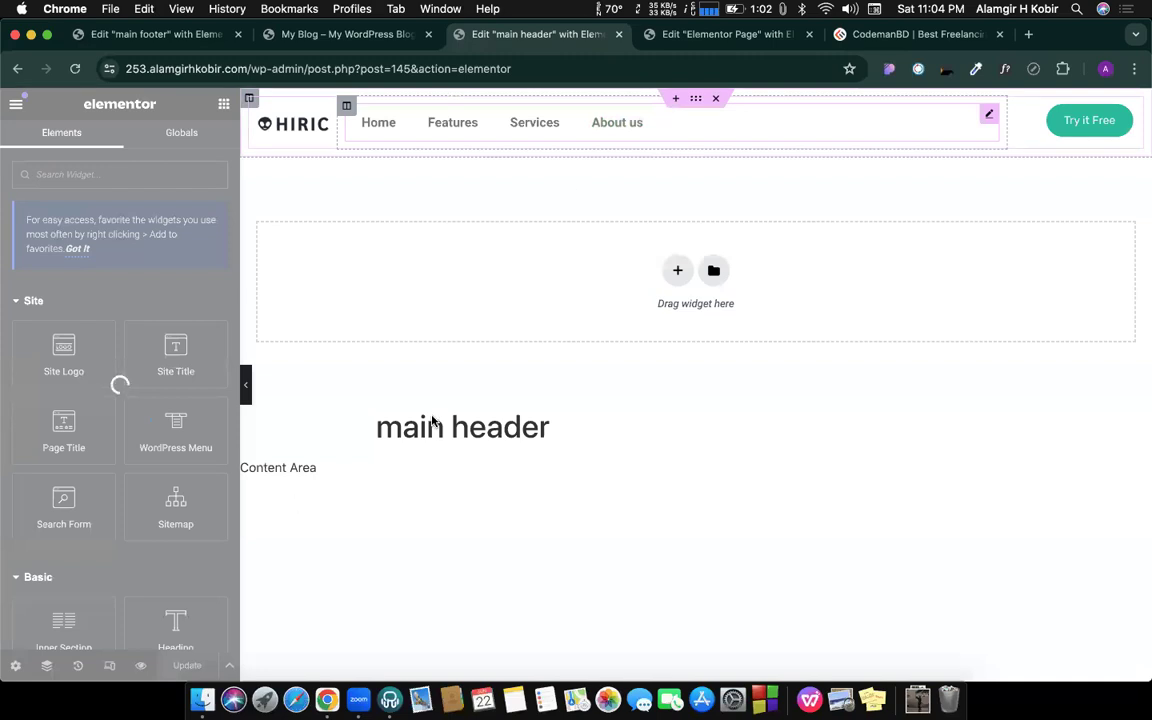
click(518, 115)
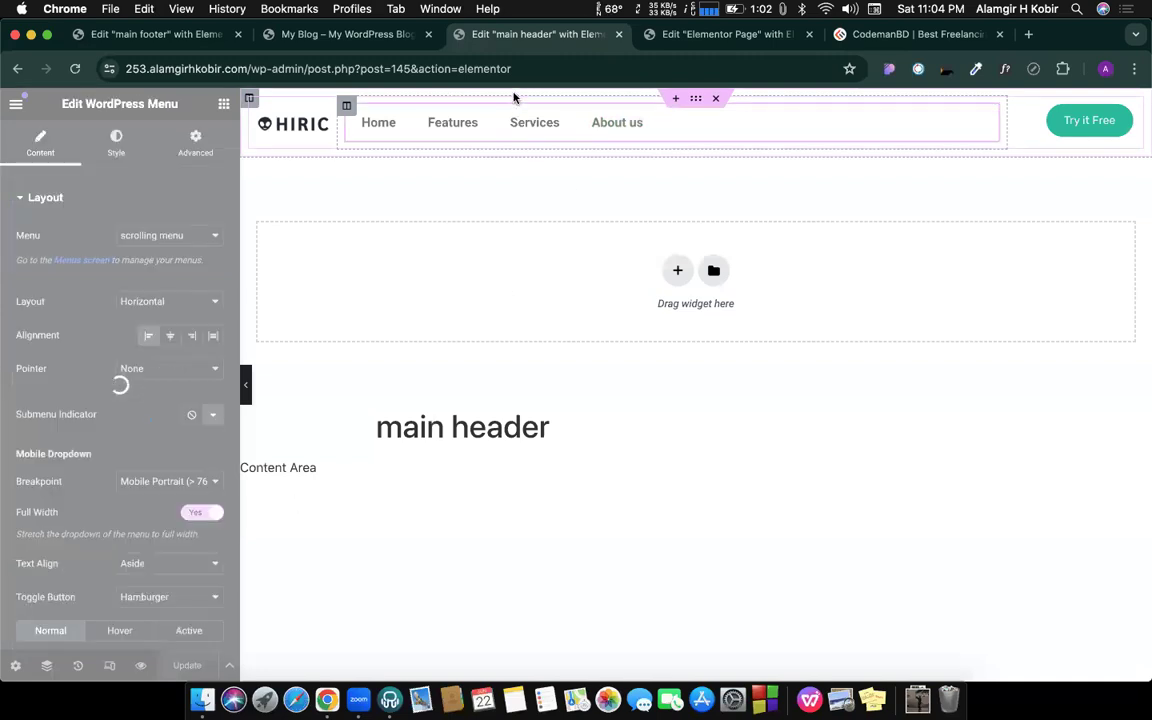
click(355, 40)
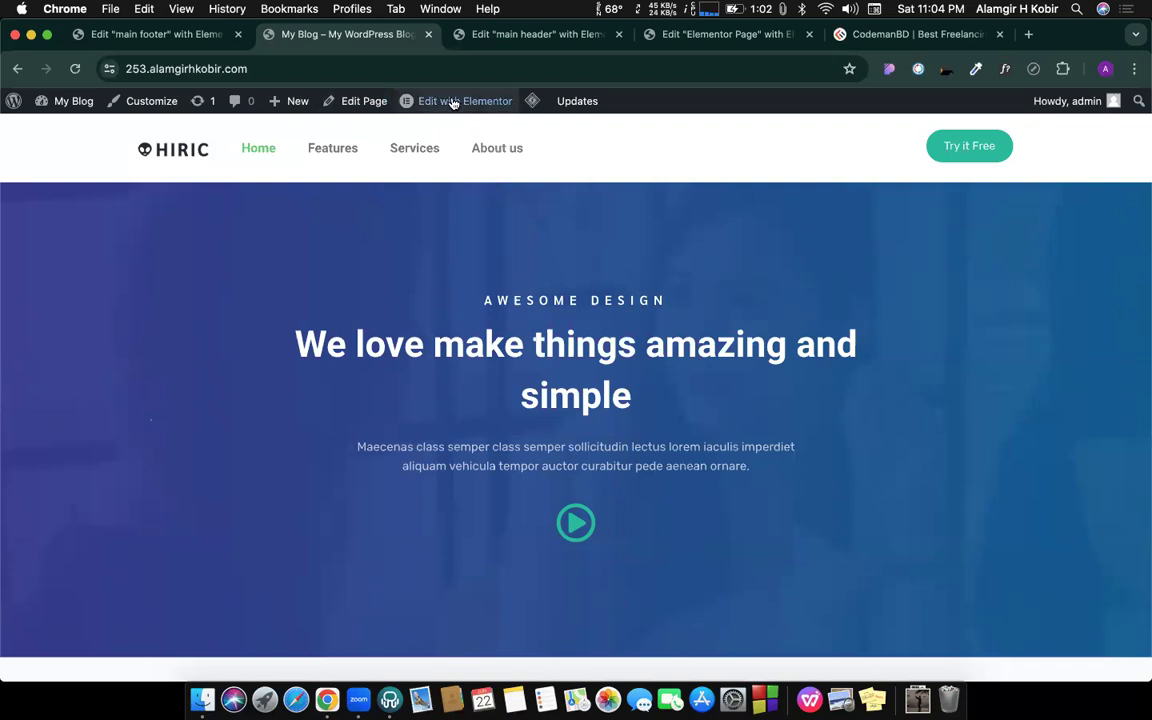
mouse_move(450, 102)
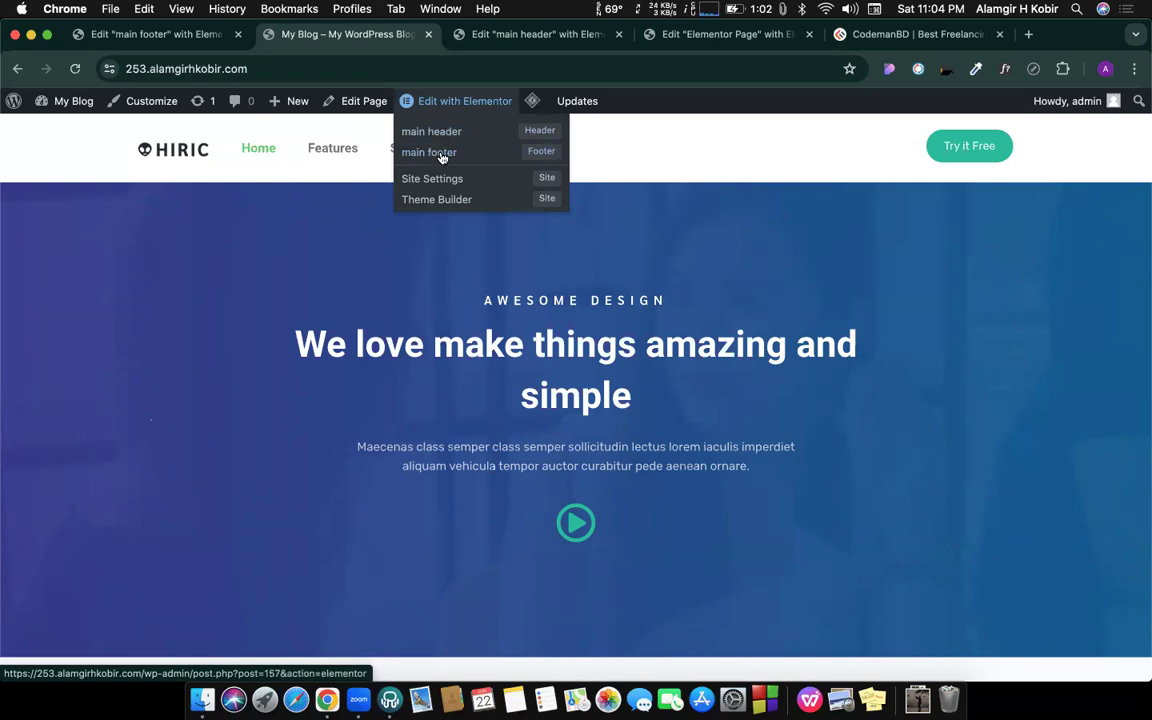
click(422, 136)
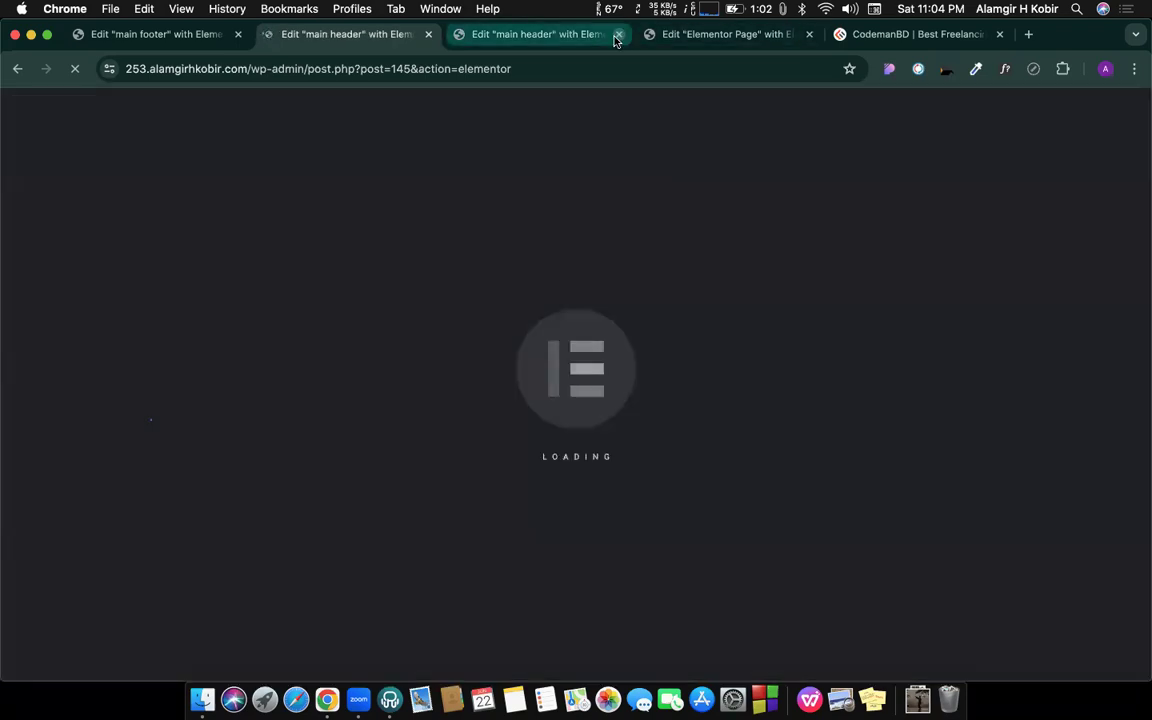
click(618, 35)
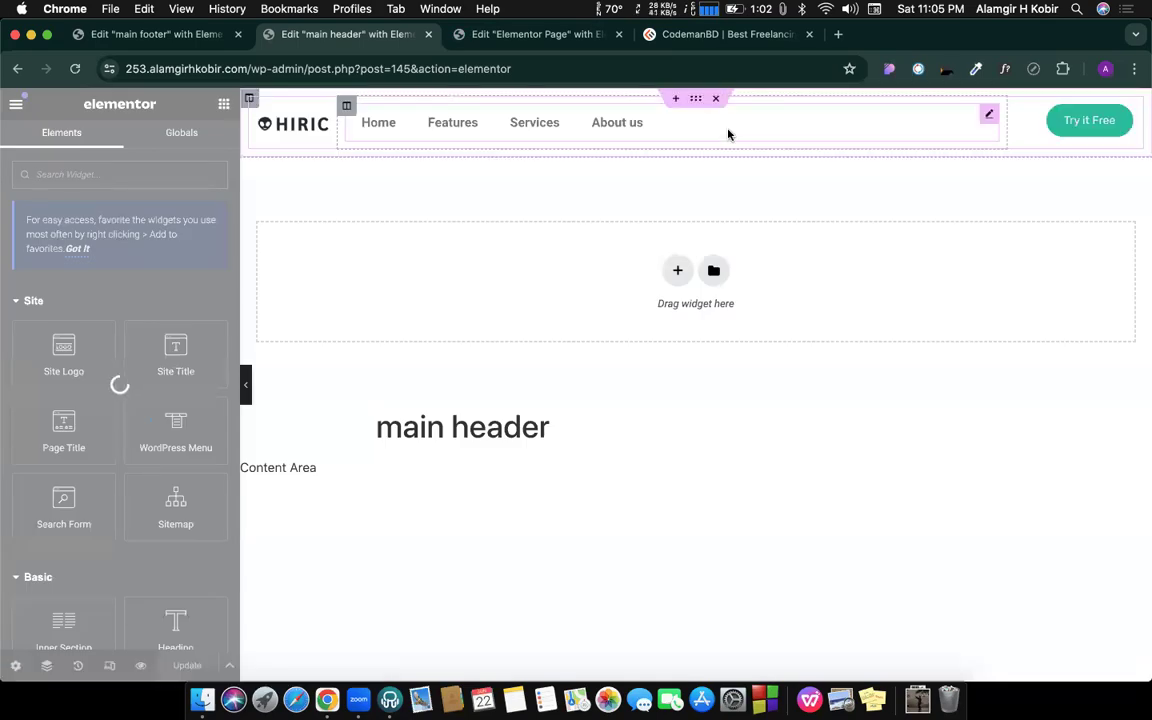
Step: Assign the "main menu" to the header's WordPress Menu widget and update the template
click(728, 134)
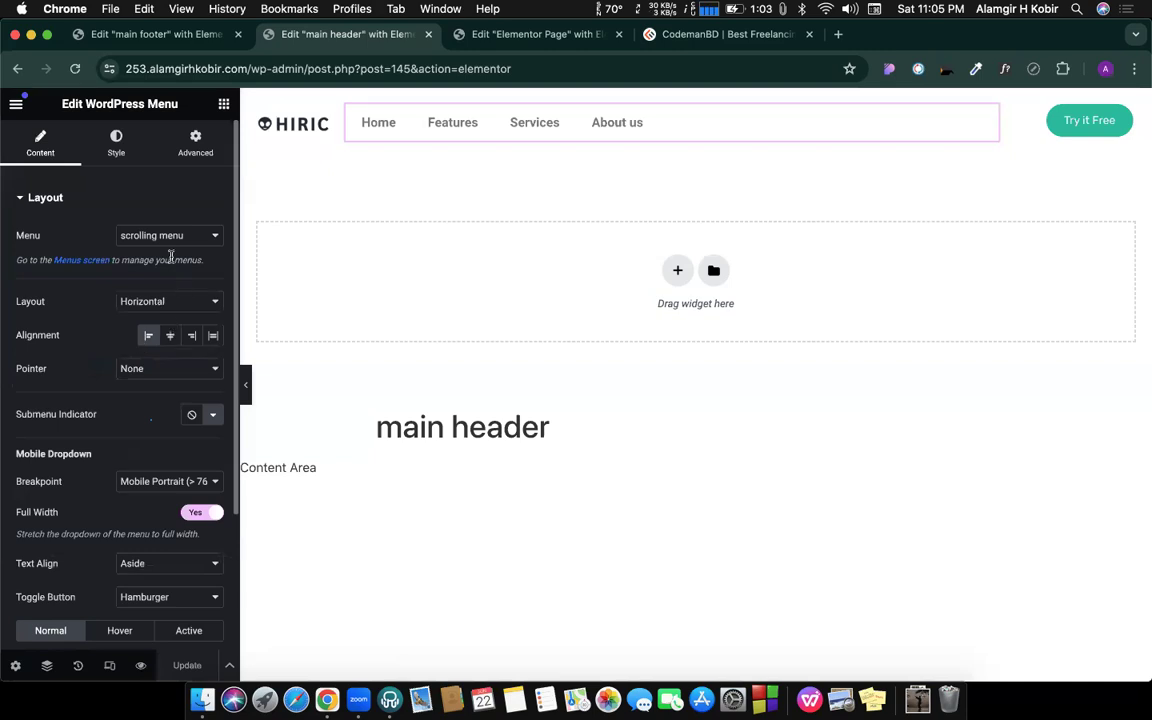
click(163, 240)
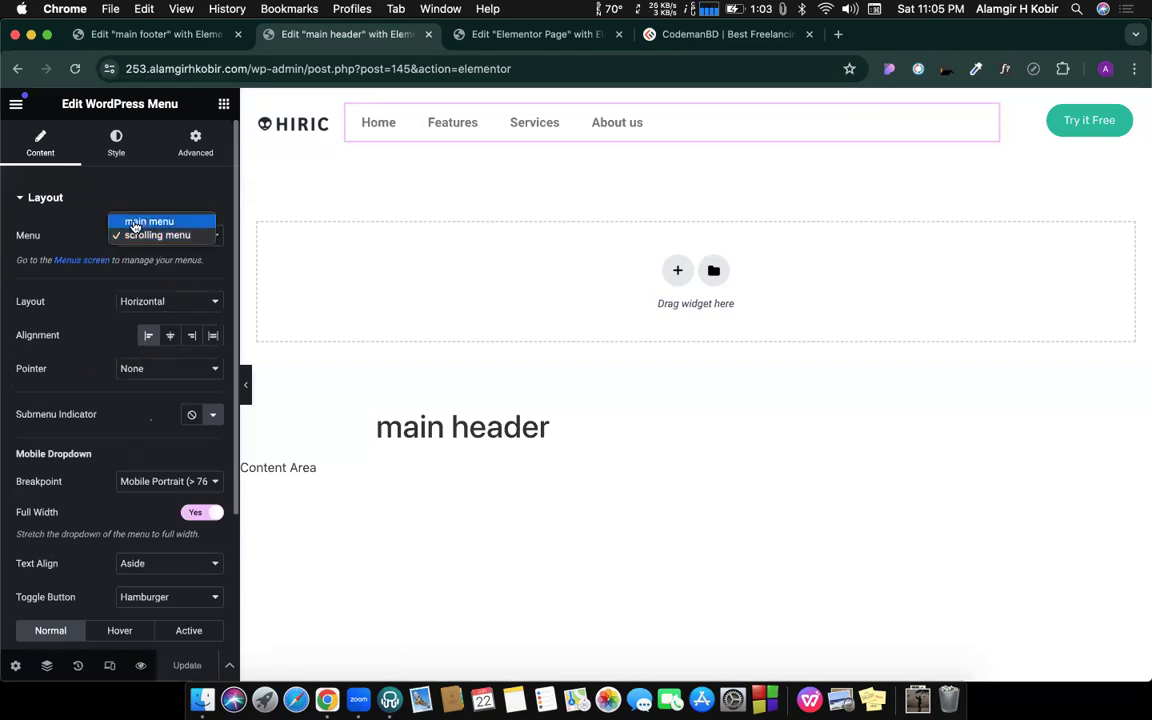
click(141, 221)
click(186, 665)
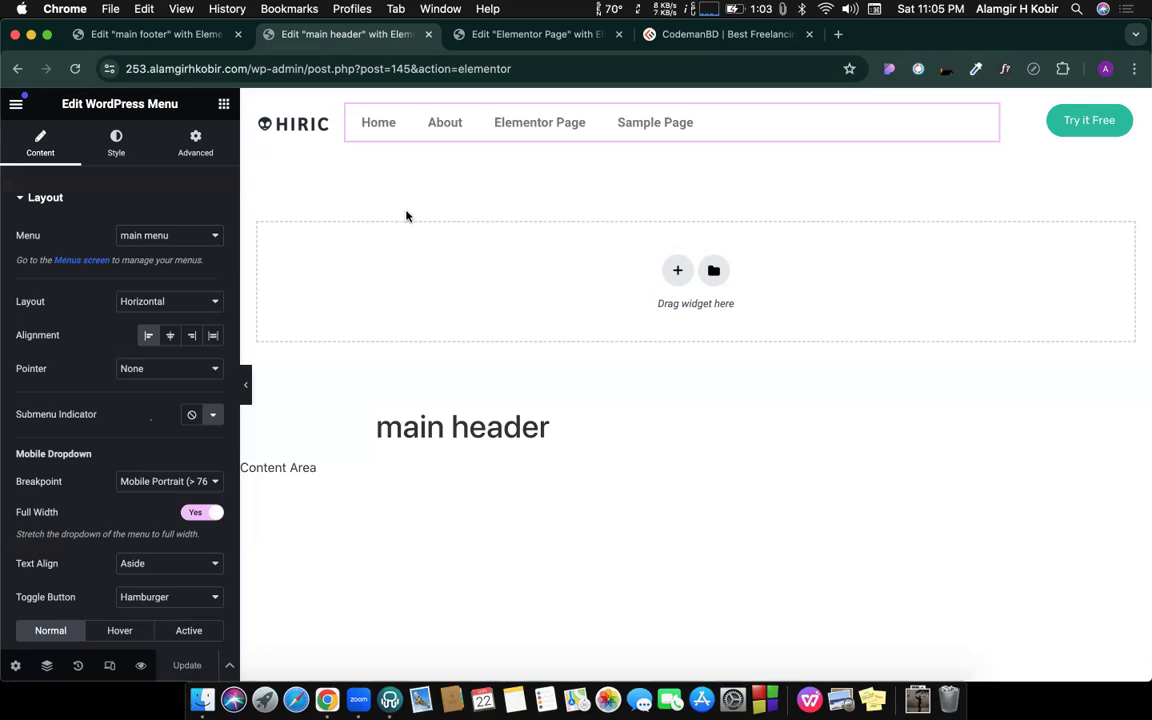
Step: View the main header on the live site and follow its Home, About, Elementor Page and Sample Page links to check each page
click(17, 106)
click(90, 411)
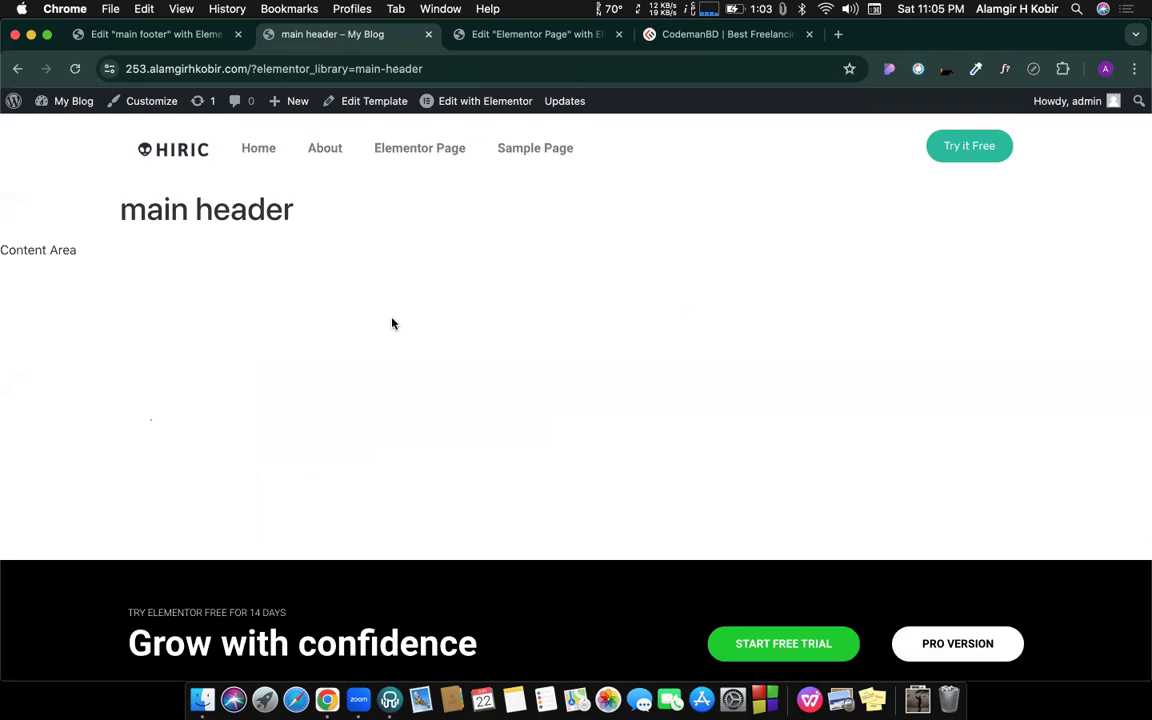
click(257, 150)
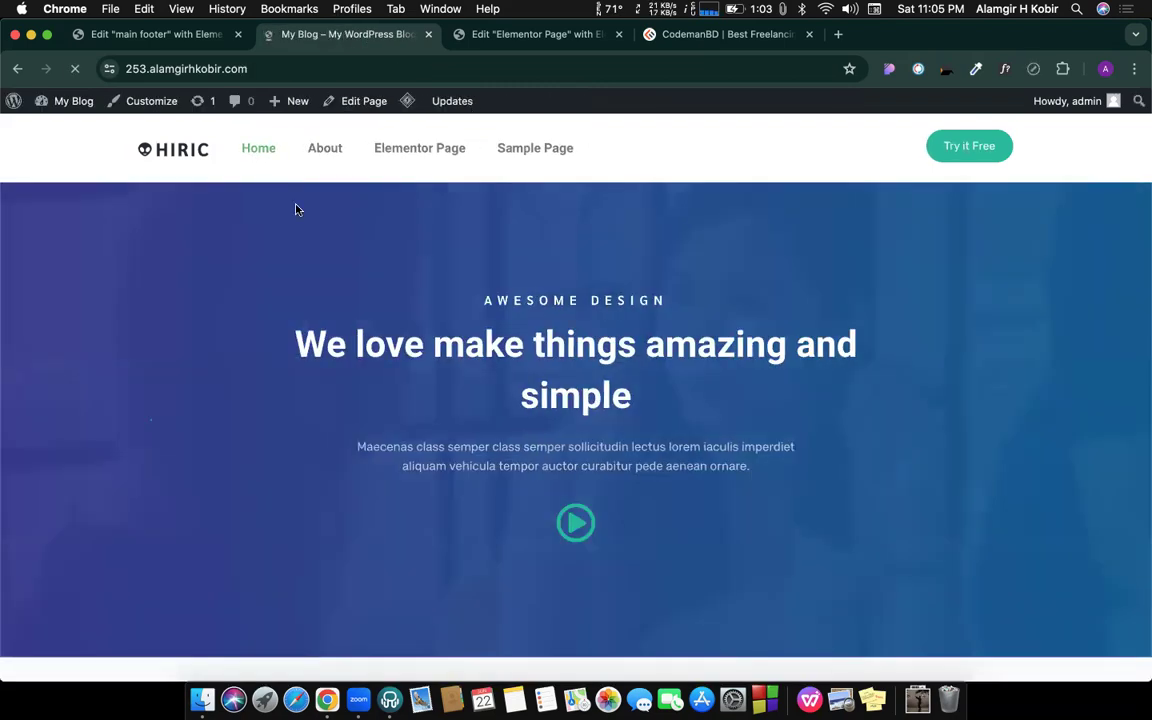
click(323, 150)
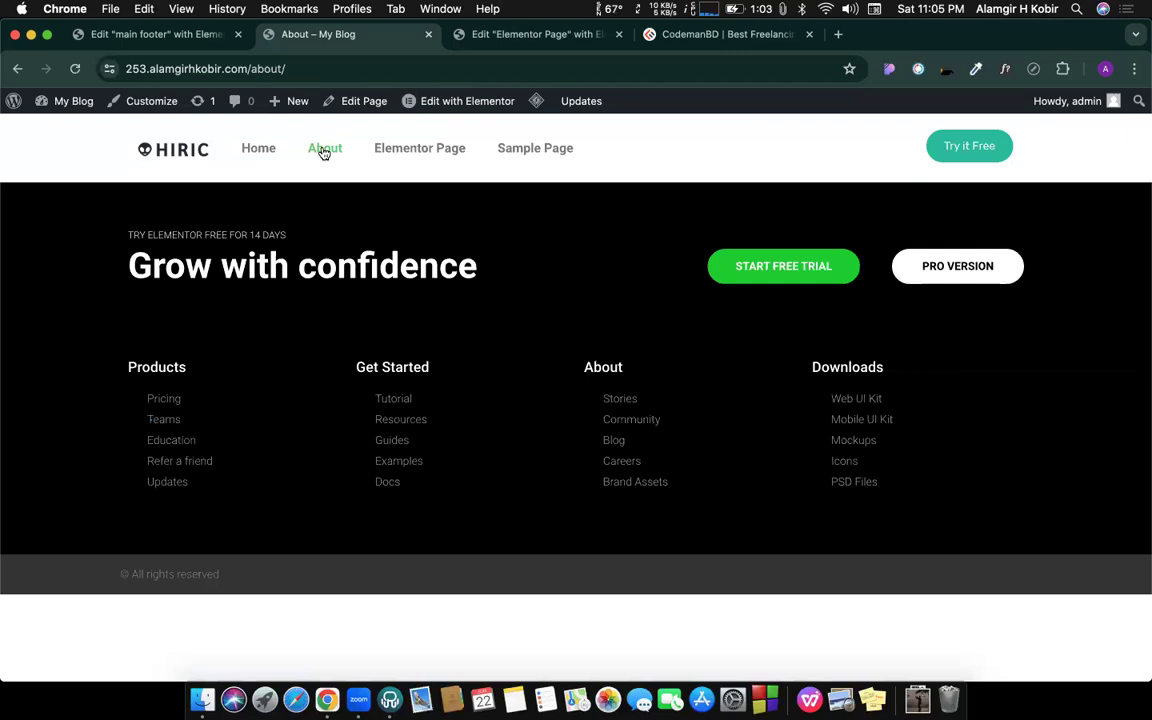
click(425, 164)
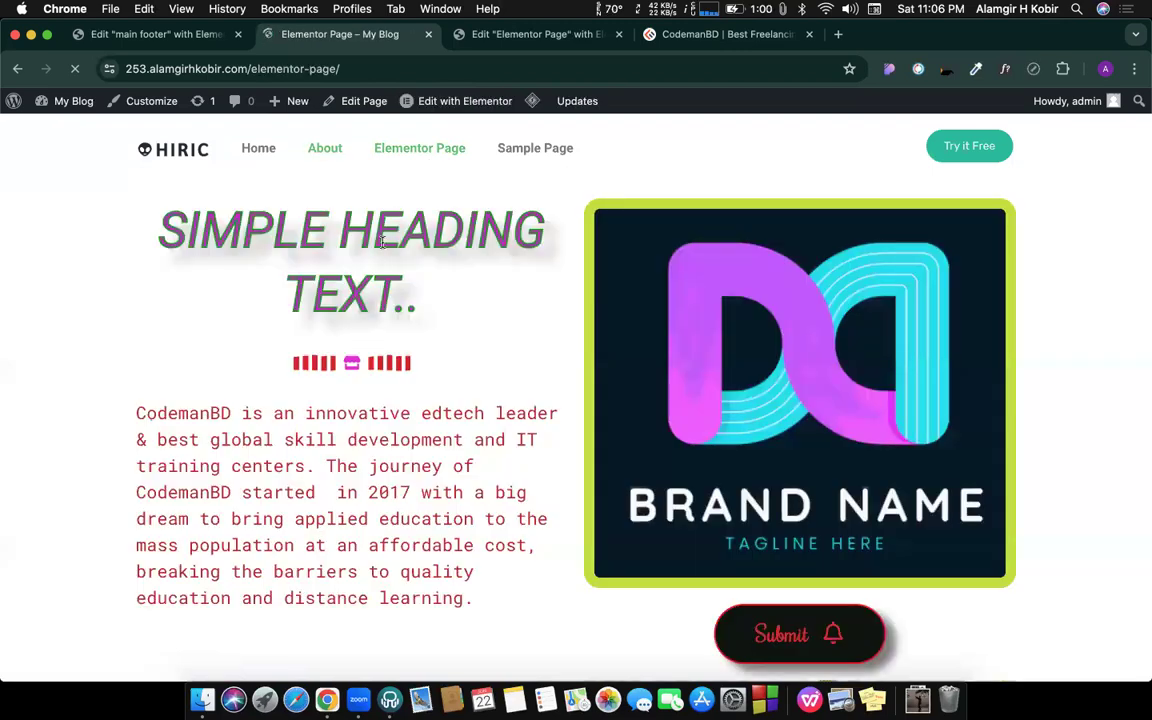
scroll(382, 248, down, 5)
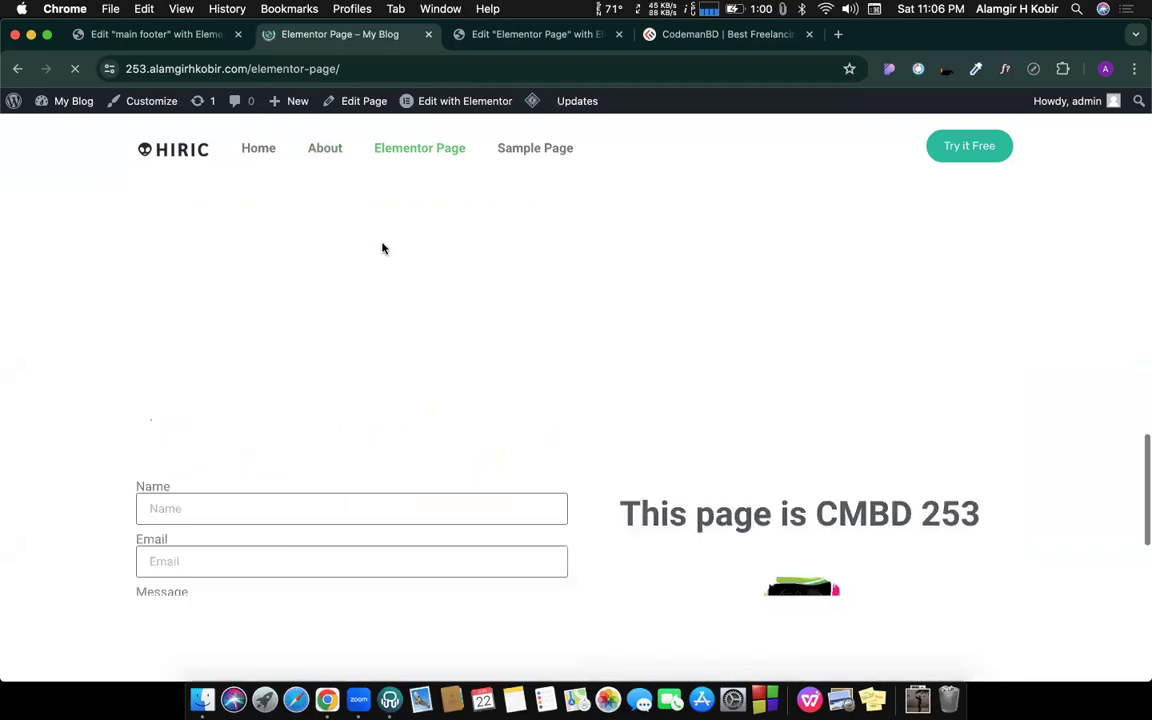
scroll(382, 248, down, 5)
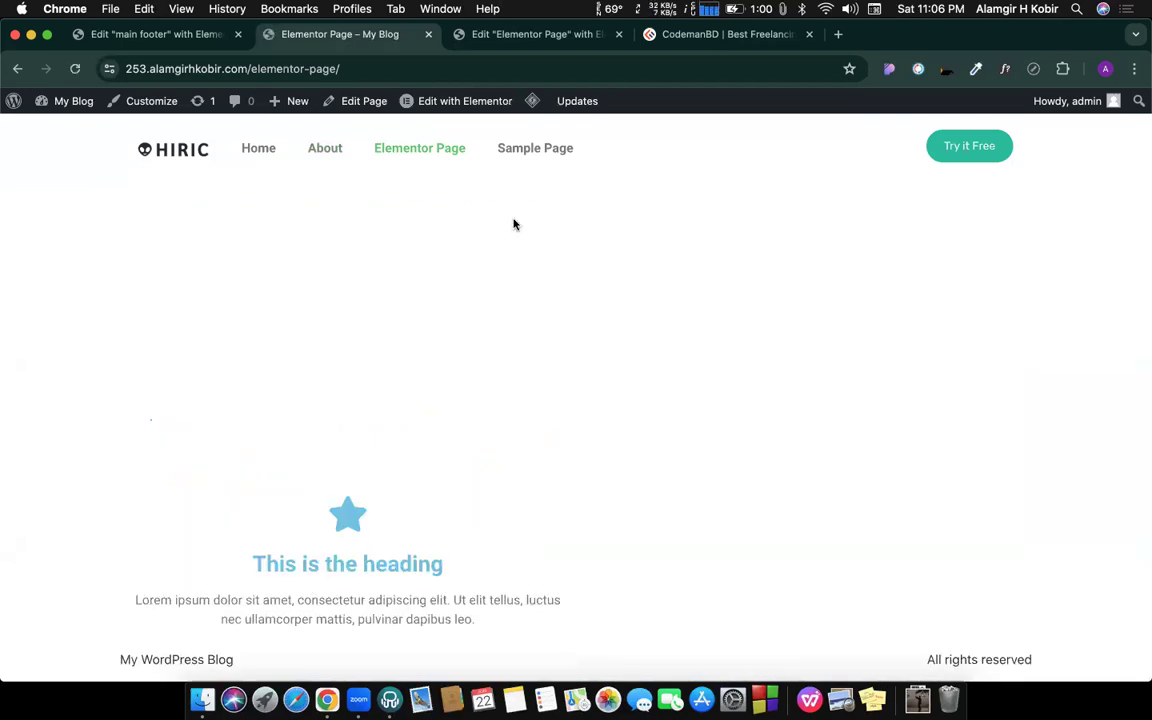
click(509, 156)
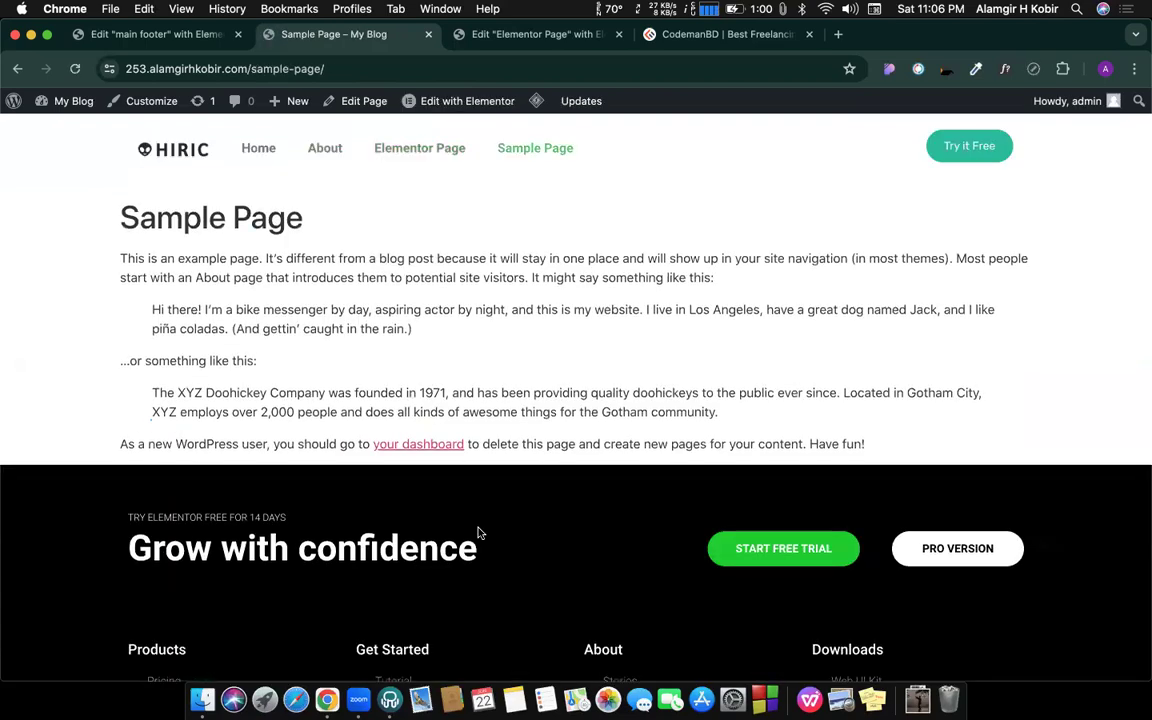
Step: Revisit the About, Home and Elementor Page pages and compare the footers at the end of each
click(316, 147)
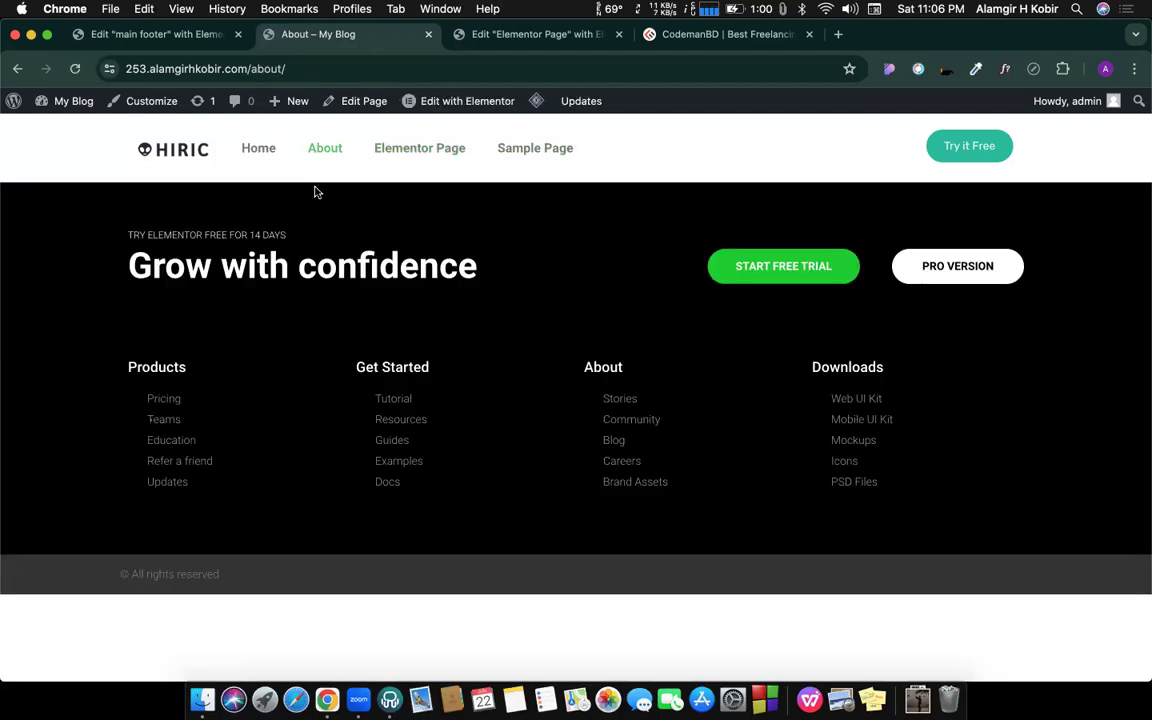
click(293, 171)
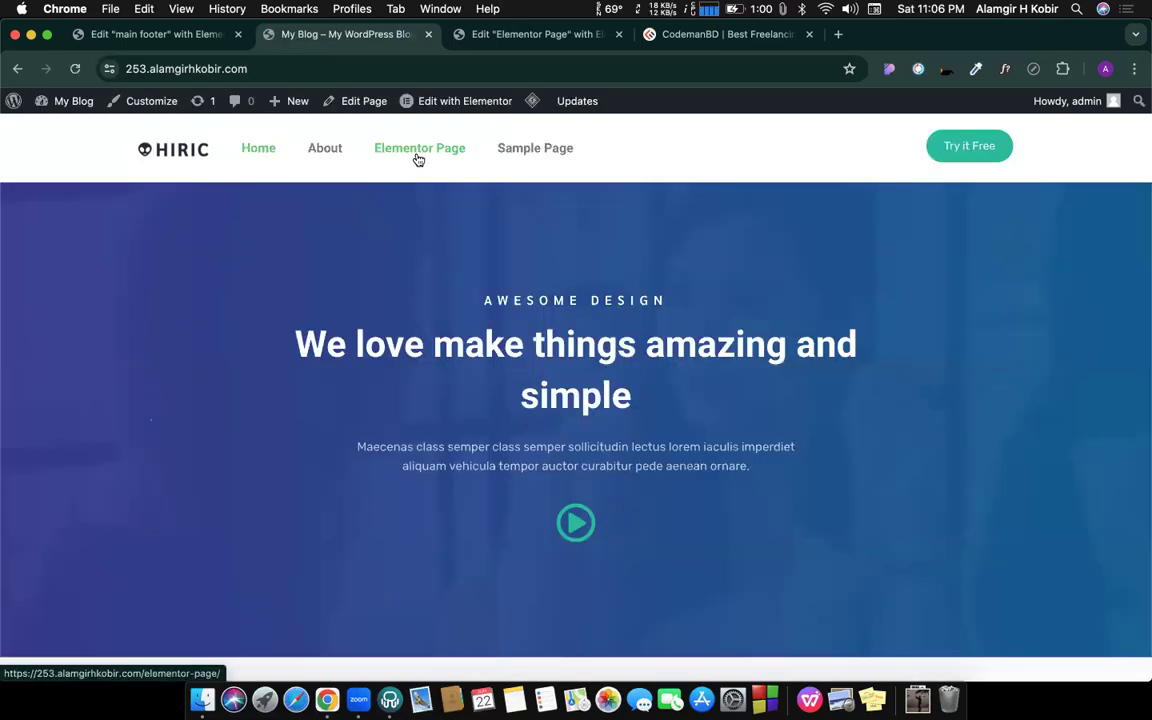
scroll(331, 352, down, 20)
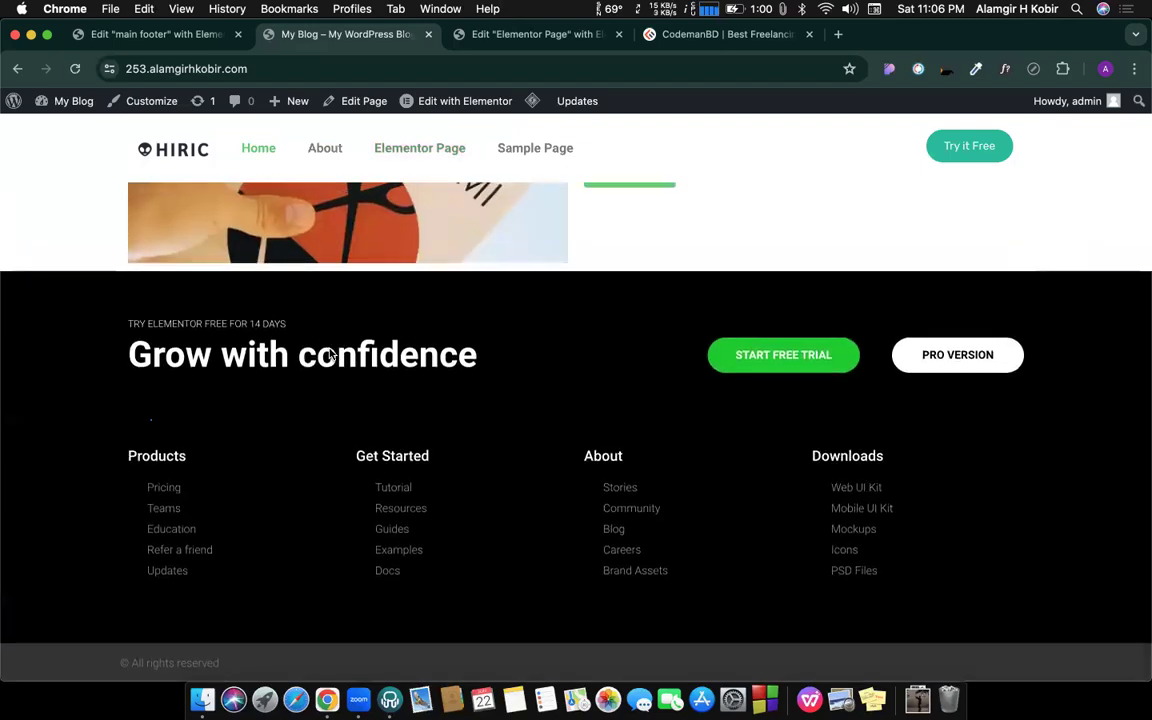
scroll(331, 352, up, 20)
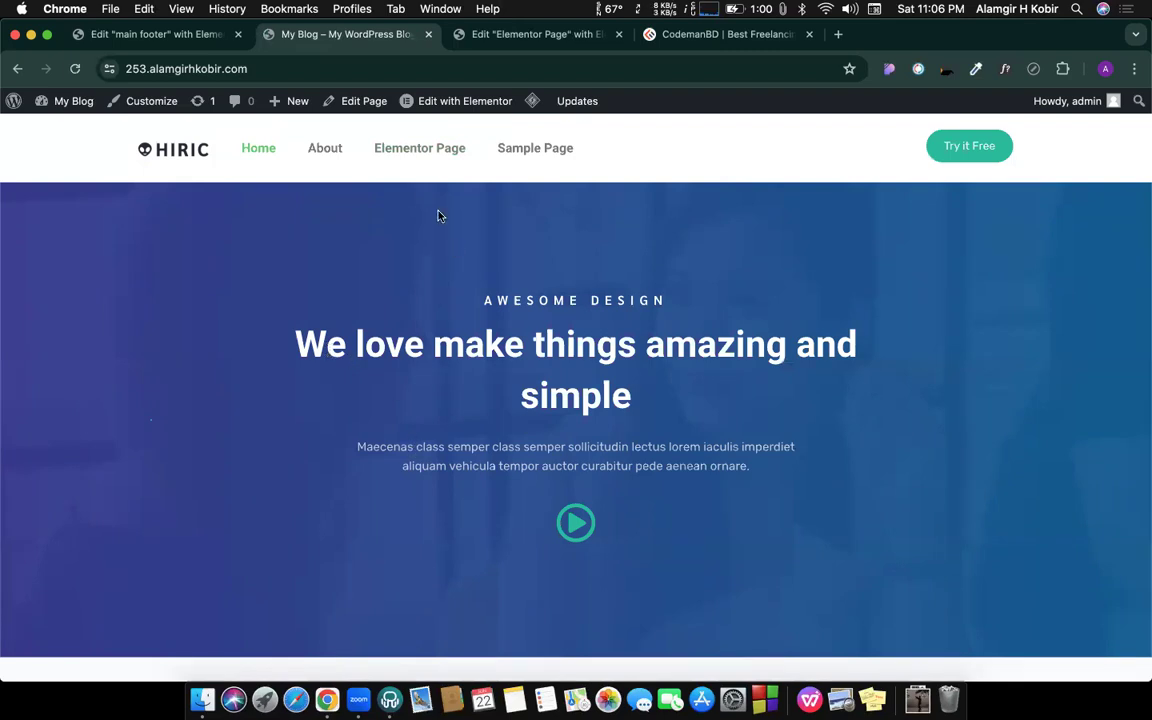
click(405, 160)
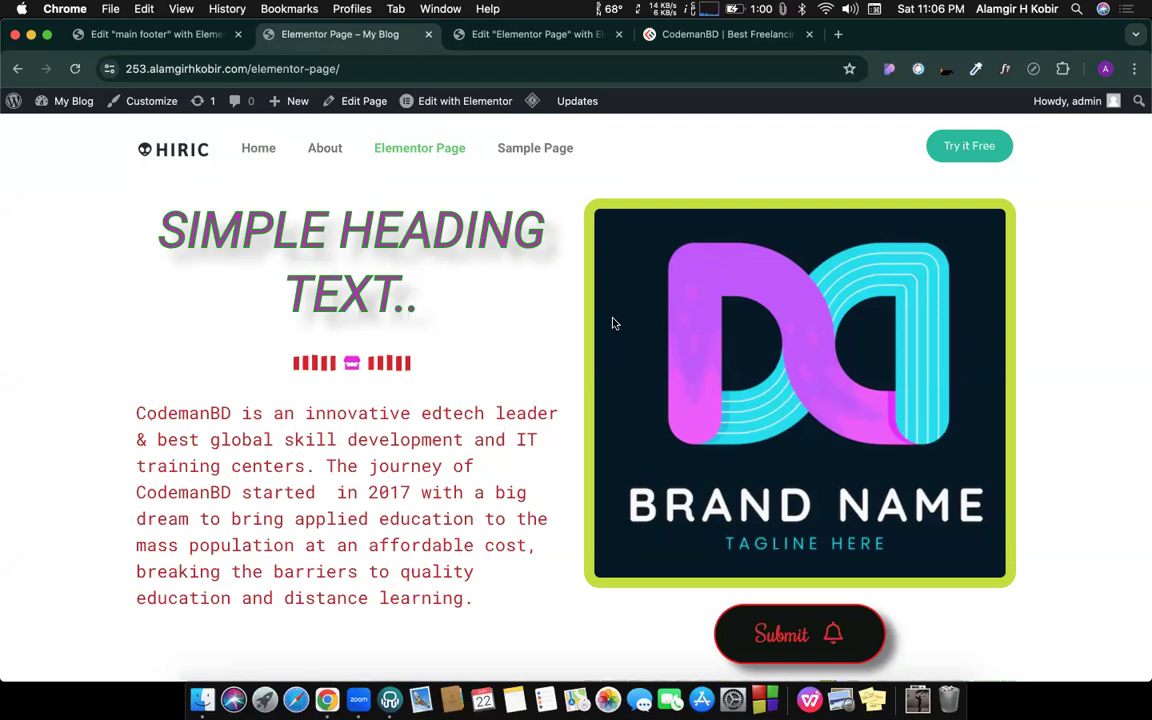
scroll(653, 357, down, 10)
scroll(653, 358, down, 5)
Step: List all saved templates in the WordPress dashboard and open the main footer template in Elementor
mouse_move(455, 101)
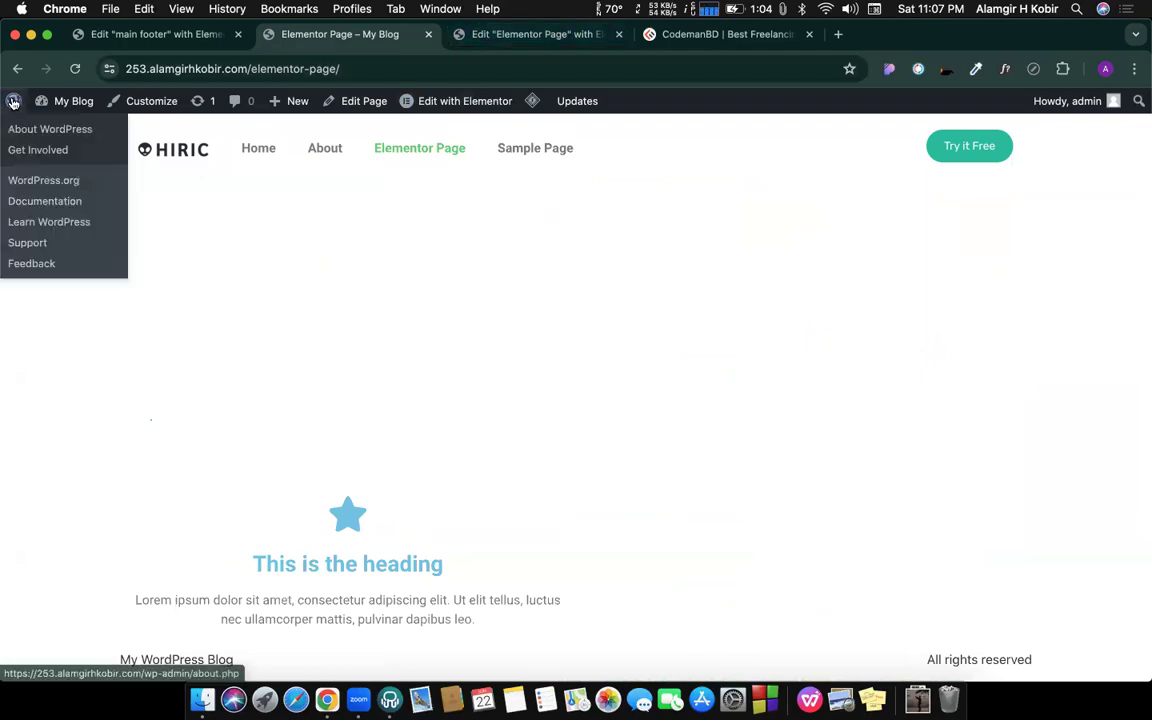
click(91, 109)
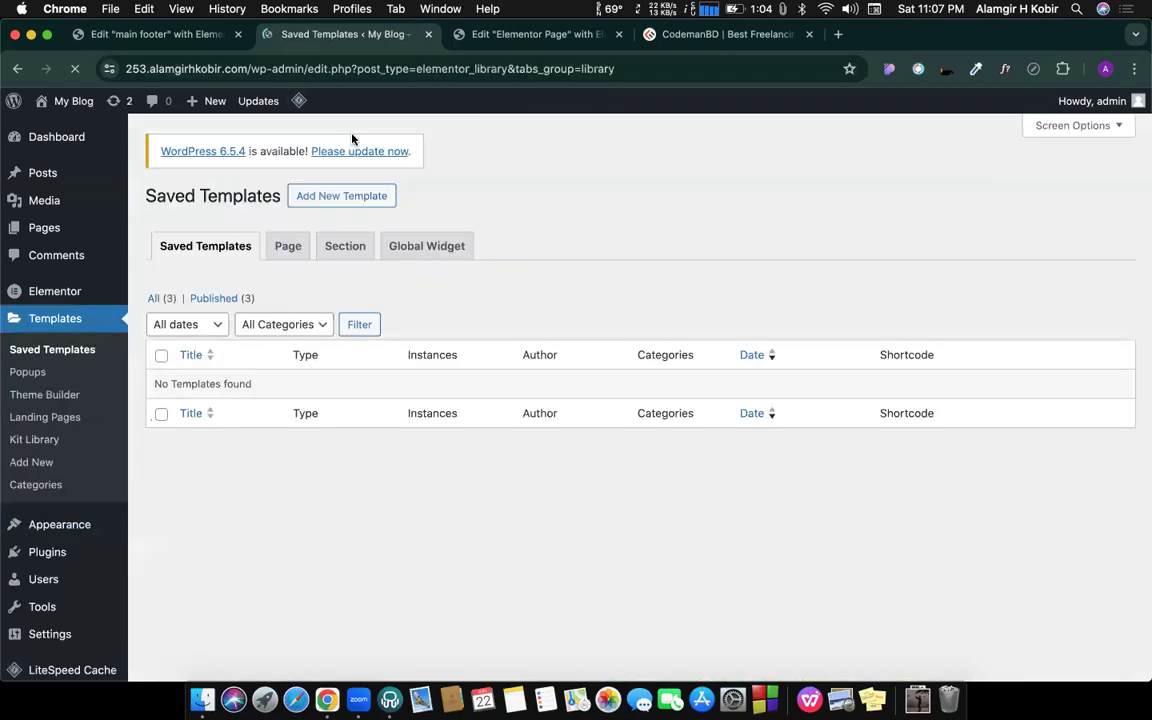
click(154, 318)
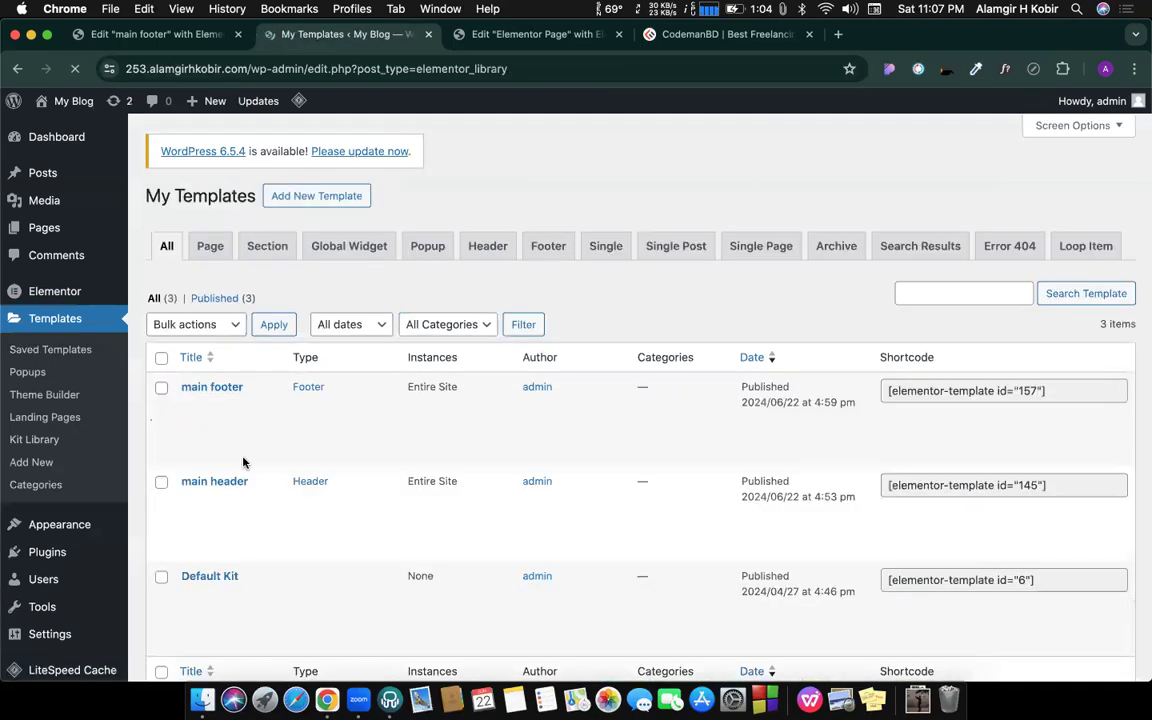
scroll(218, 410, down, 1)
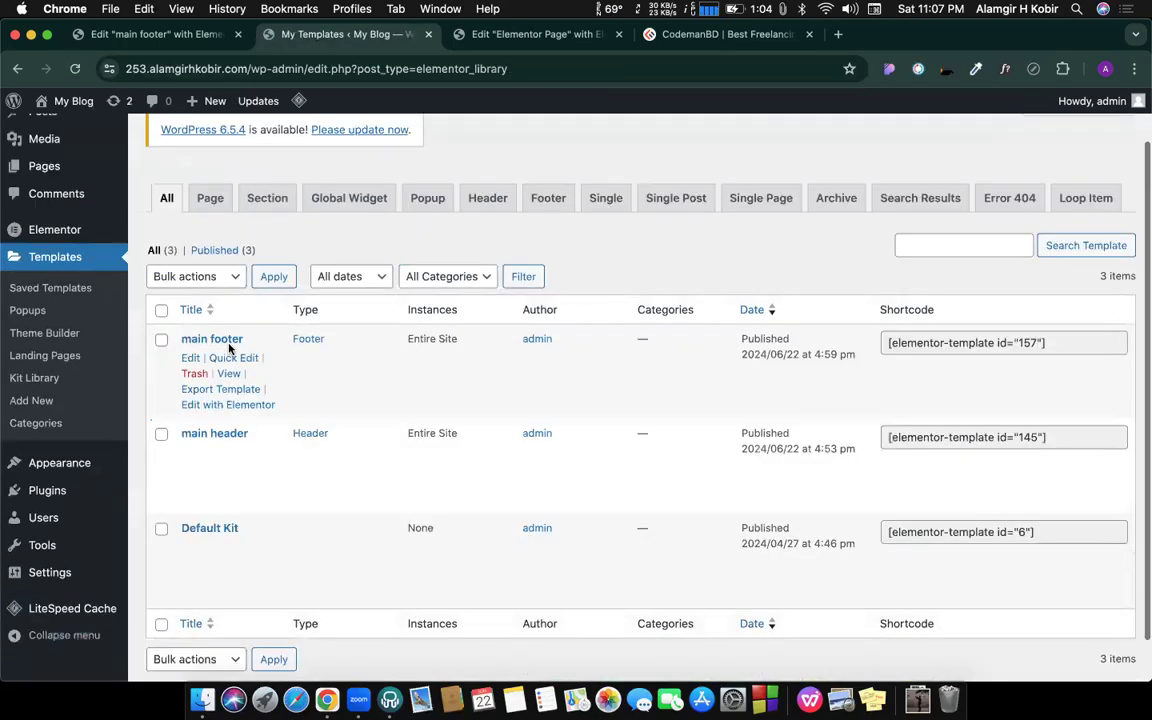
click(226, 404)
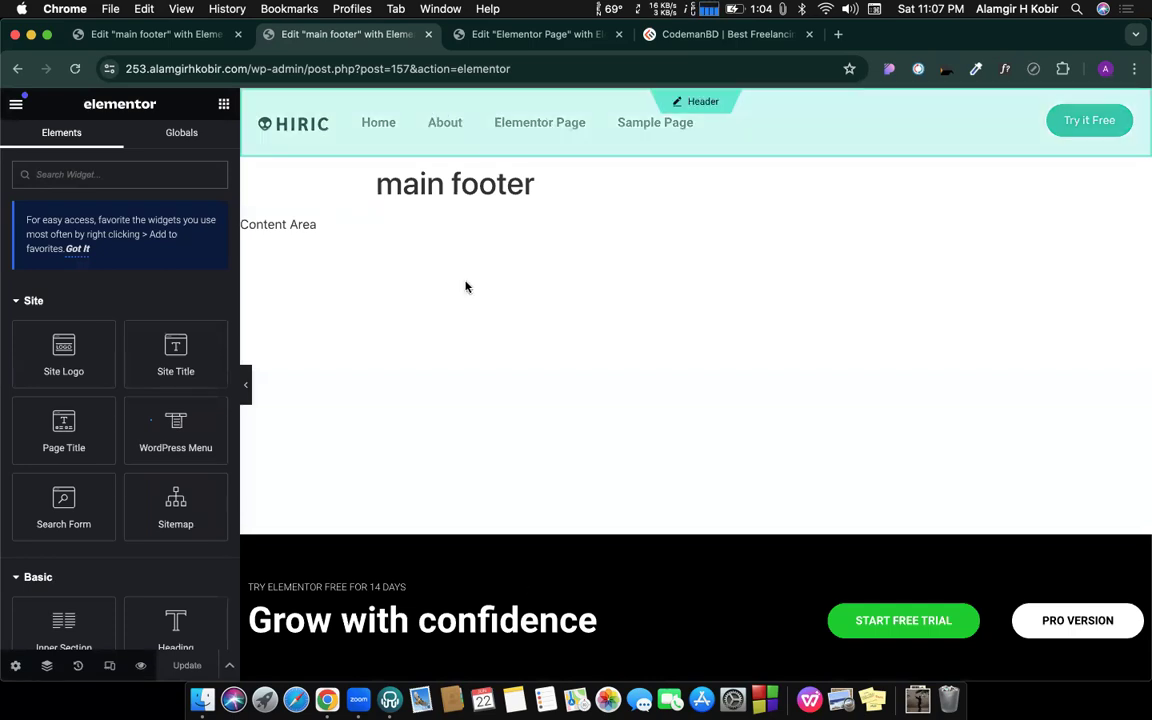
Step: Remove the Elementor Page exclusion from the main footer's display conditions, keeping Include Entire Site, and save
scroll(437, 432, down, 5)
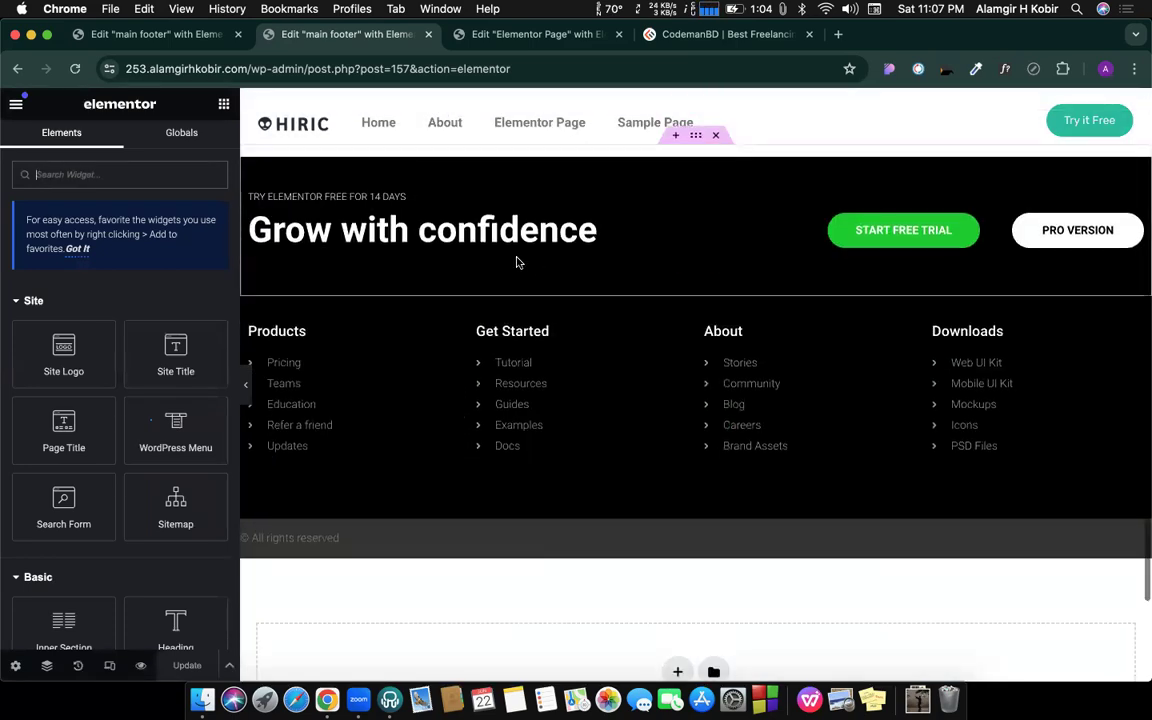
scroll(517, 260, up, 1)
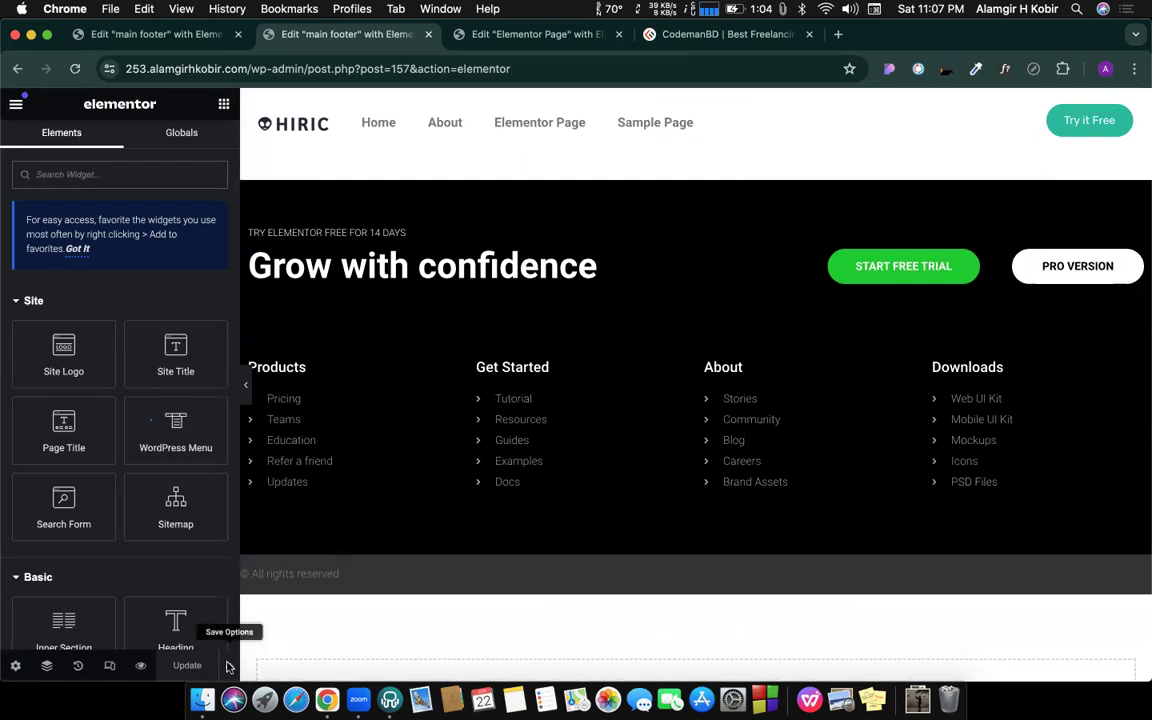
click(228, 666)
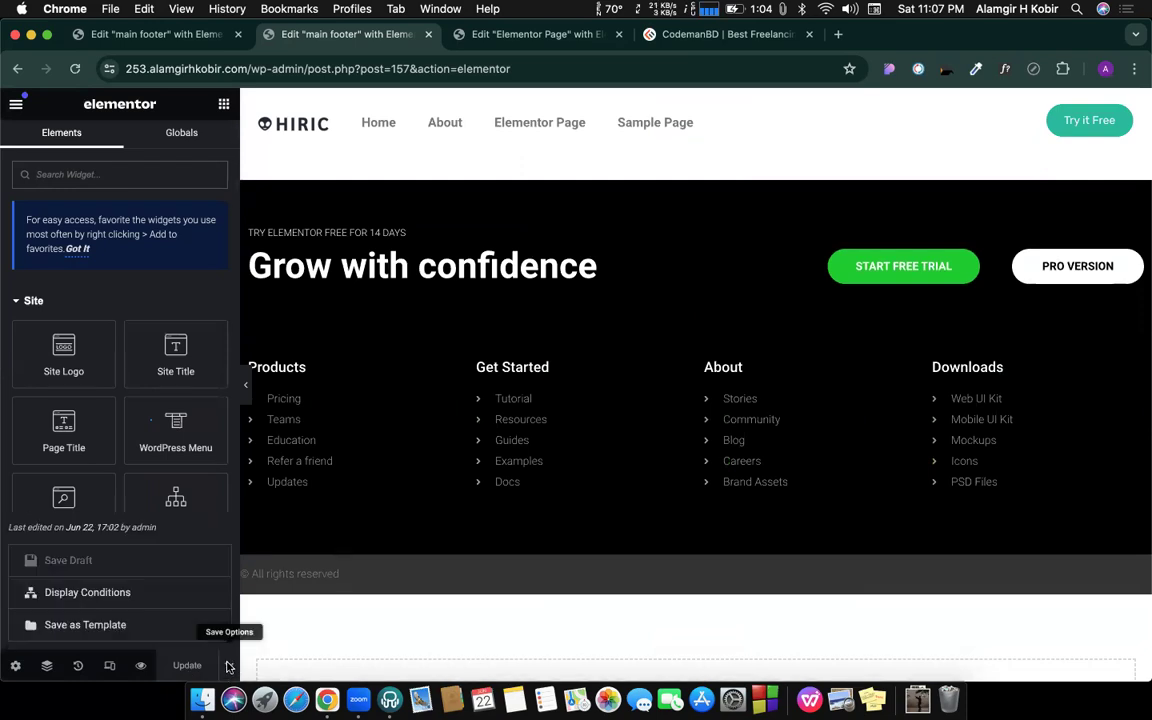
click(63, 594)
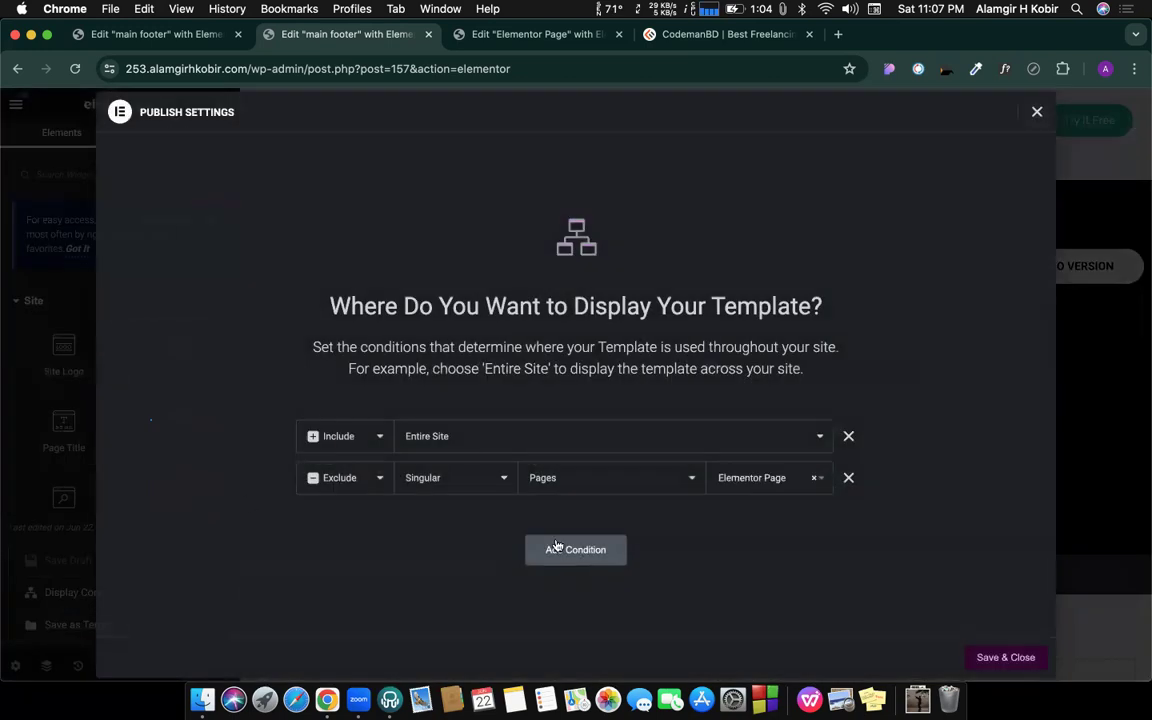
click(849, 481)
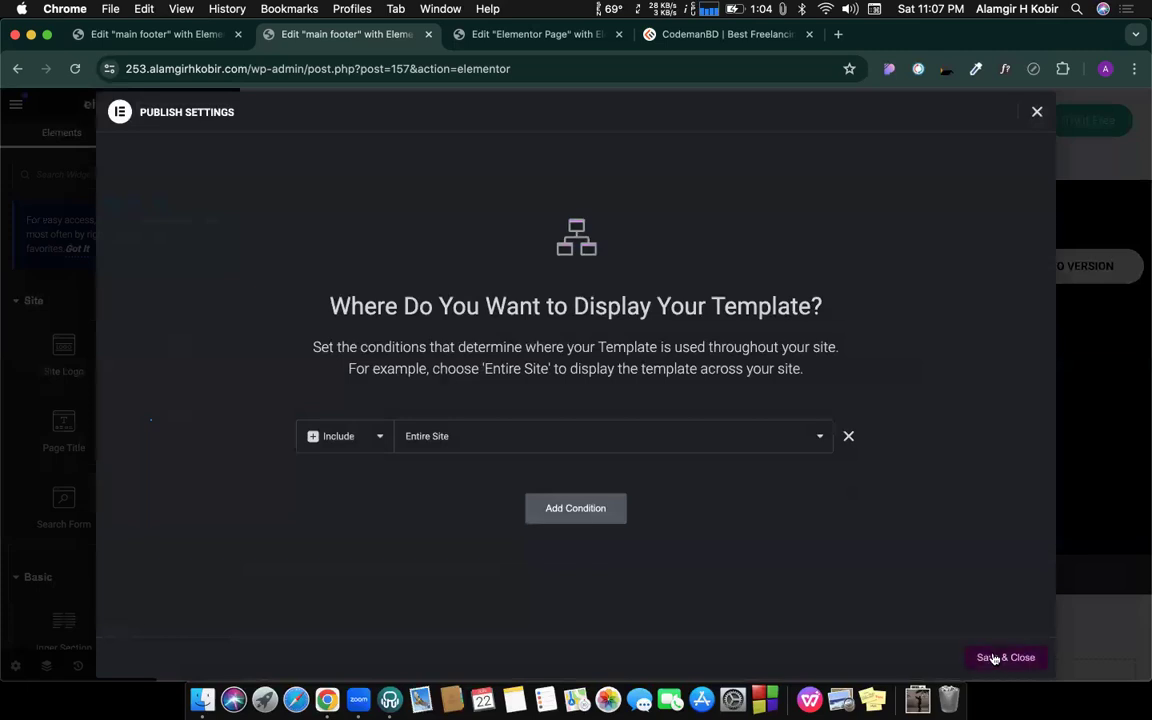
click(995, 658)
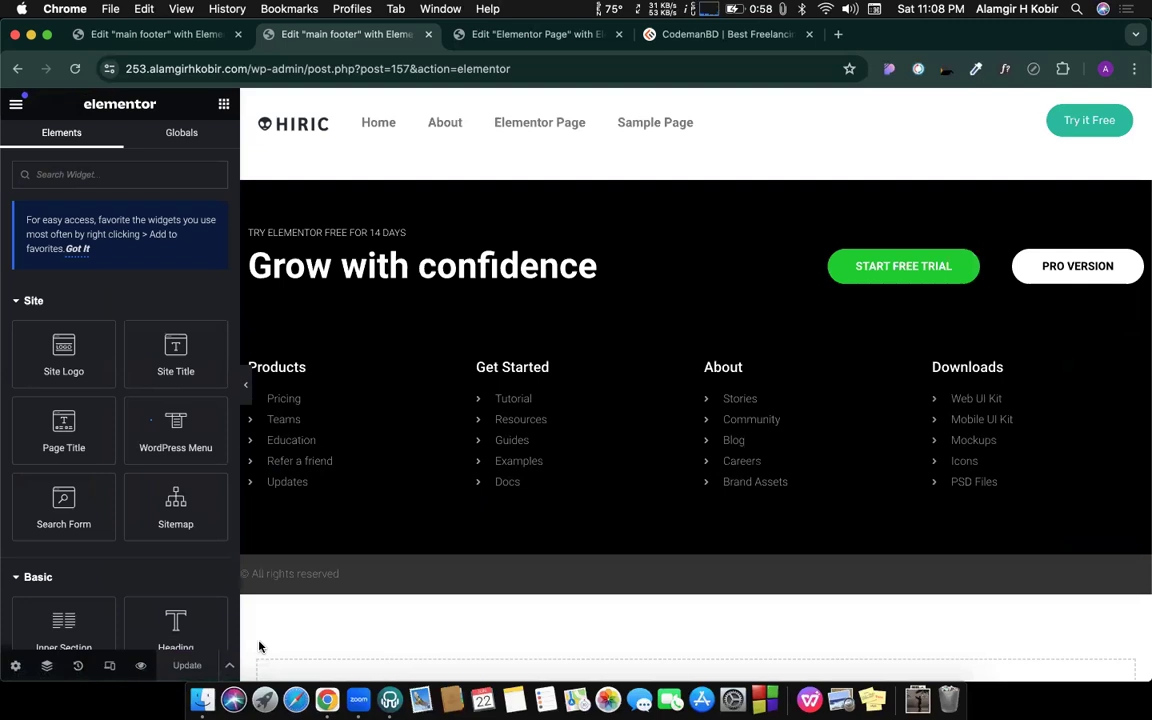
Step: Review the main footer's display conditions once more and save and close them with only Include Entire Site
click(230, 664)
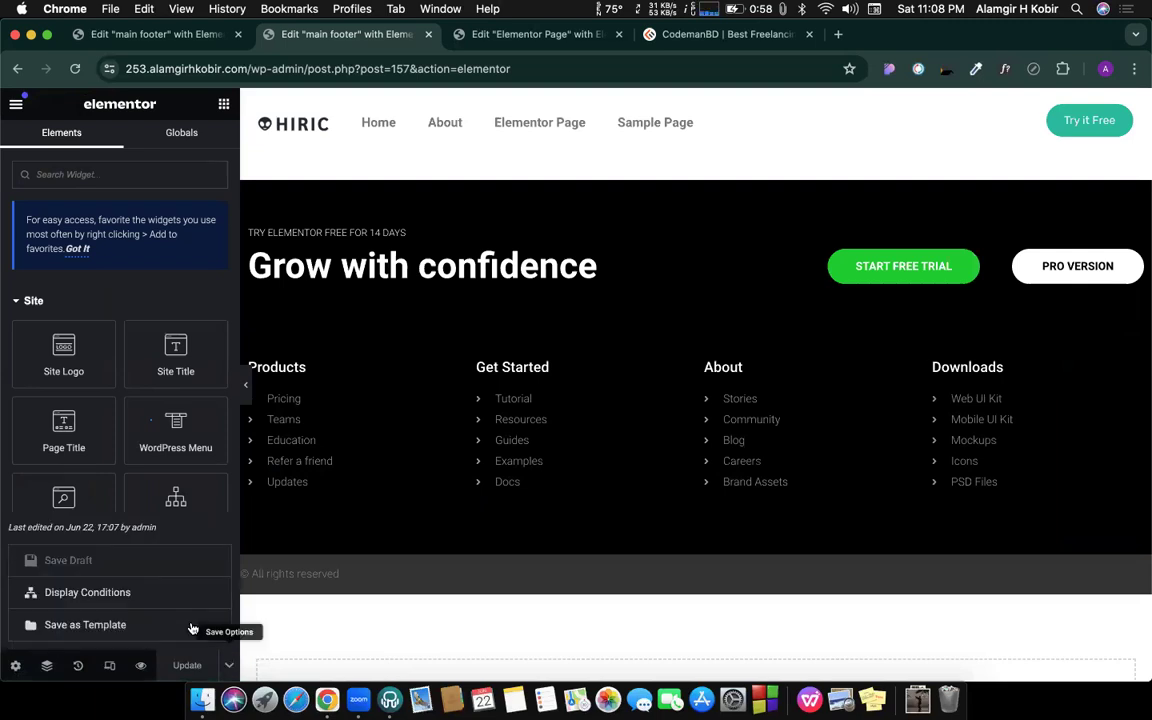
click(134, 594)
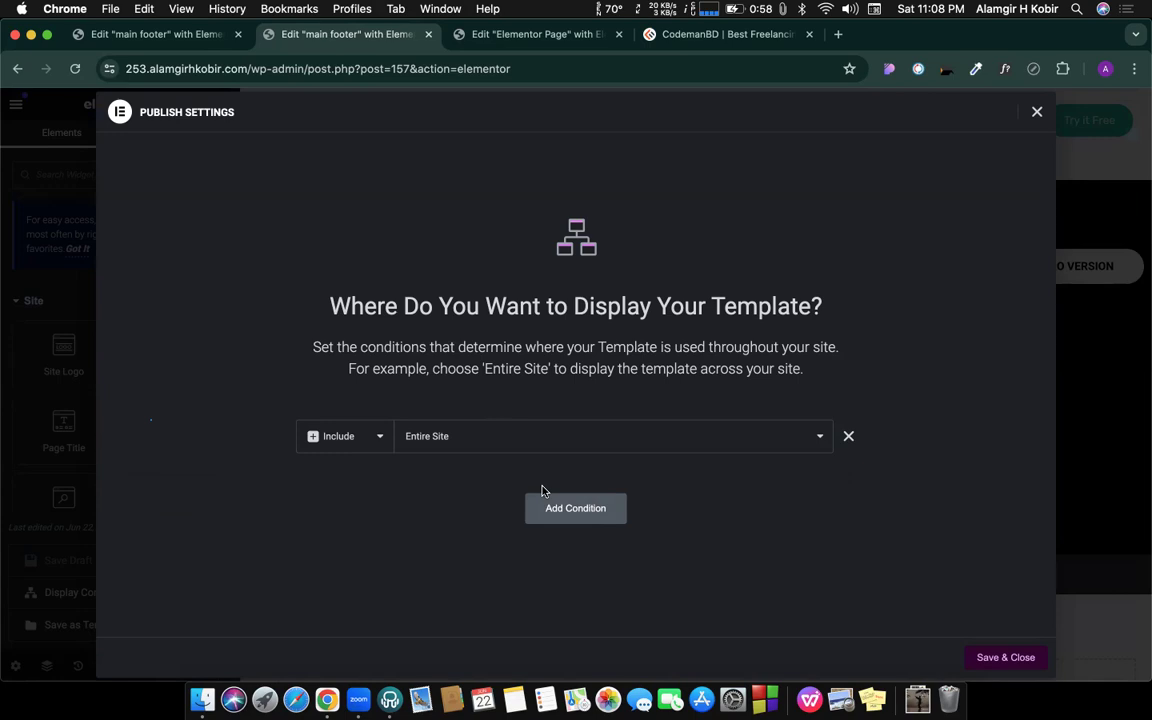
click(990, 658)
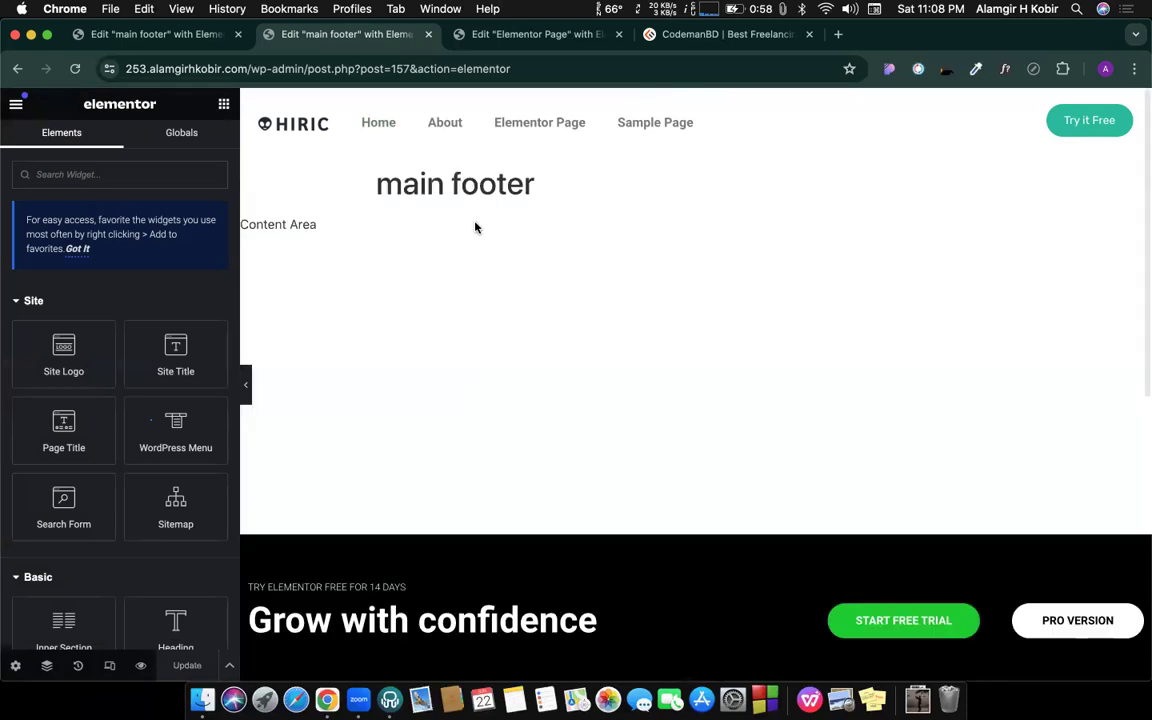
Step: View the main footer's live page, go to the site's Home page and open its header for editing in Elementor
click(14, 104)
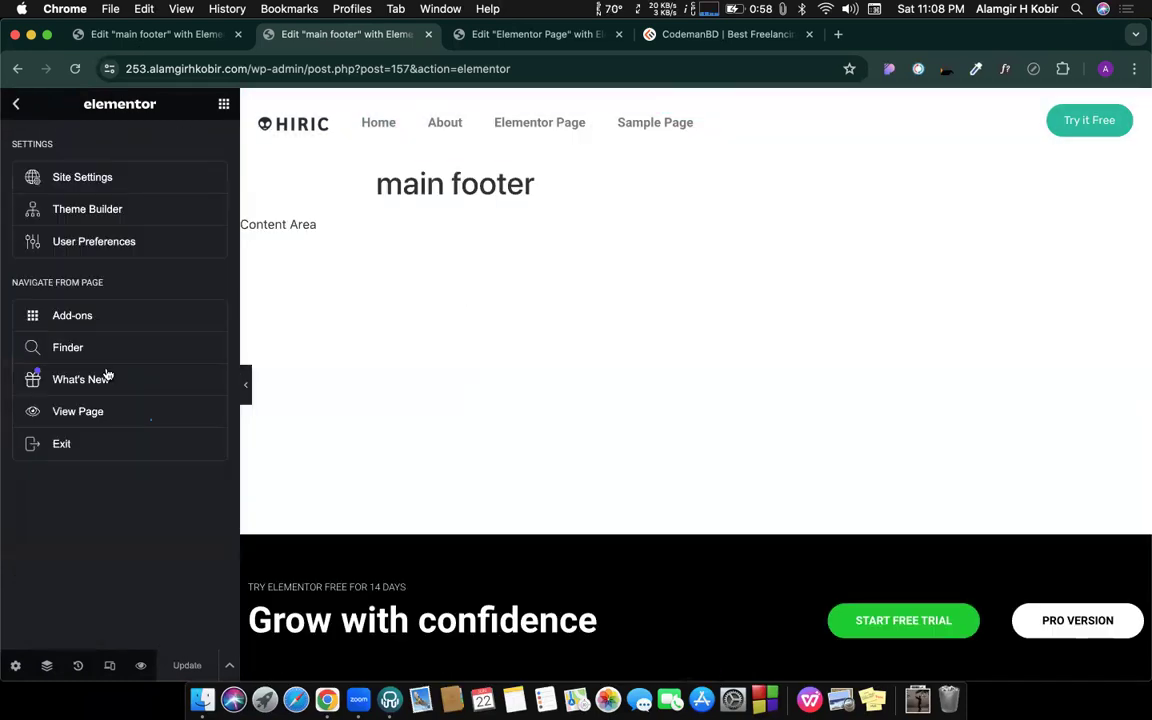
click(79, 420)
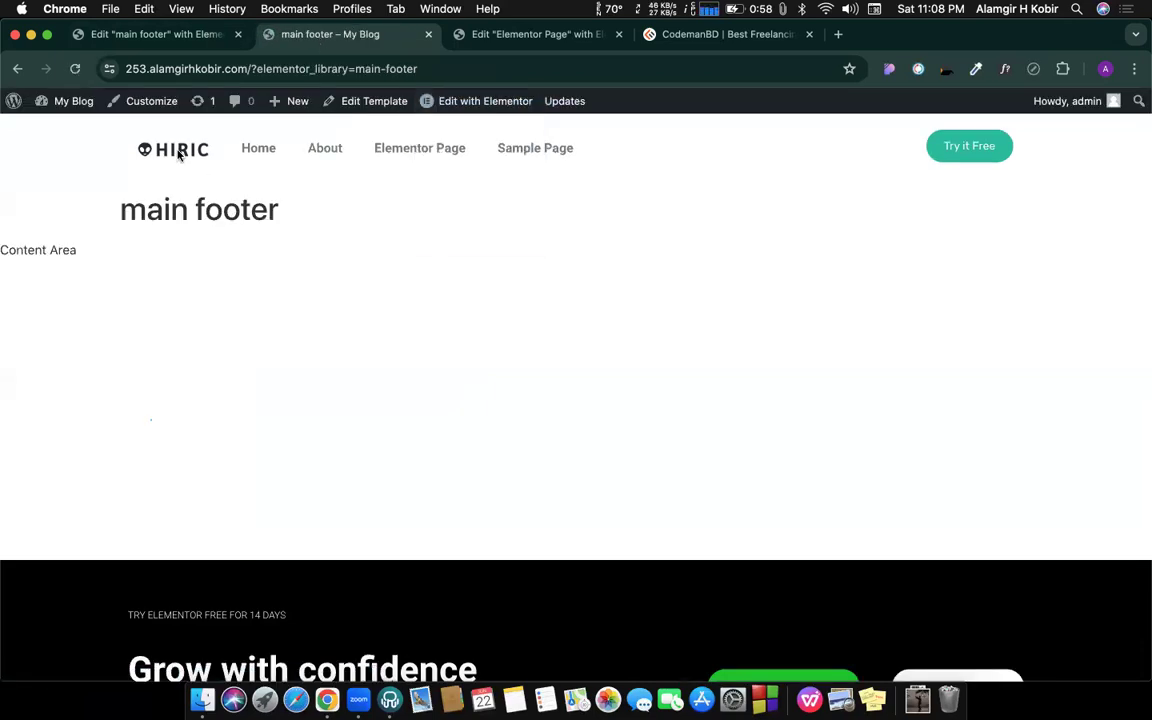
click(245, 152)
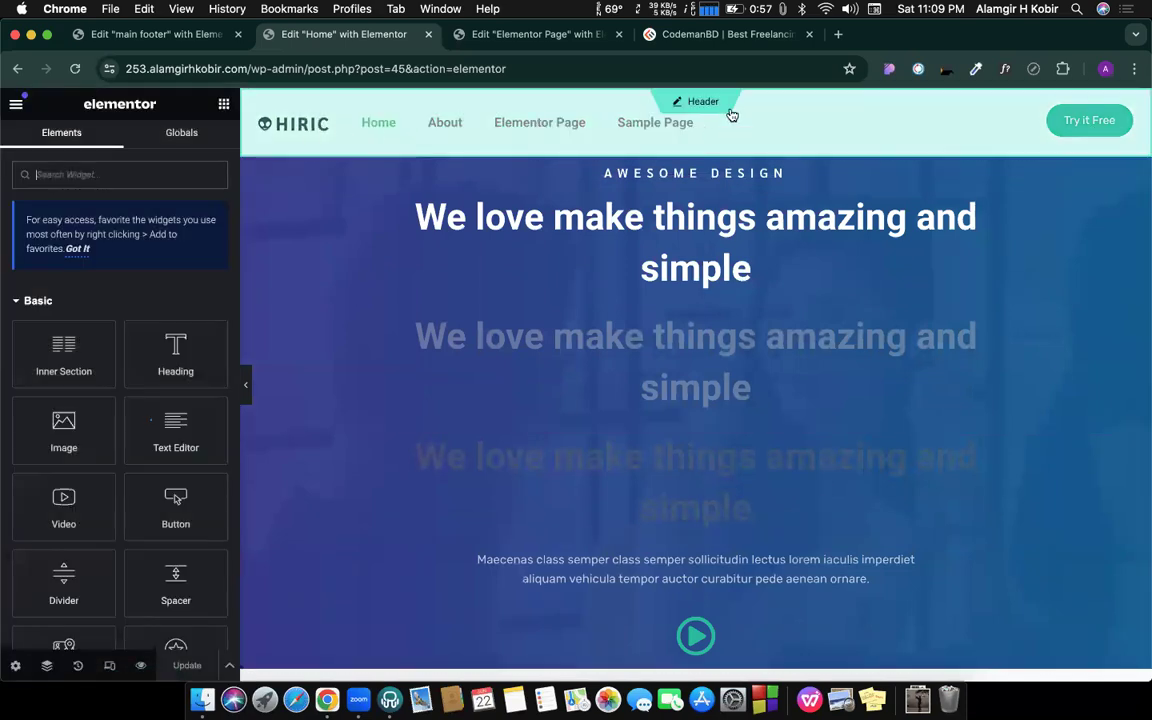
click(697, 108)
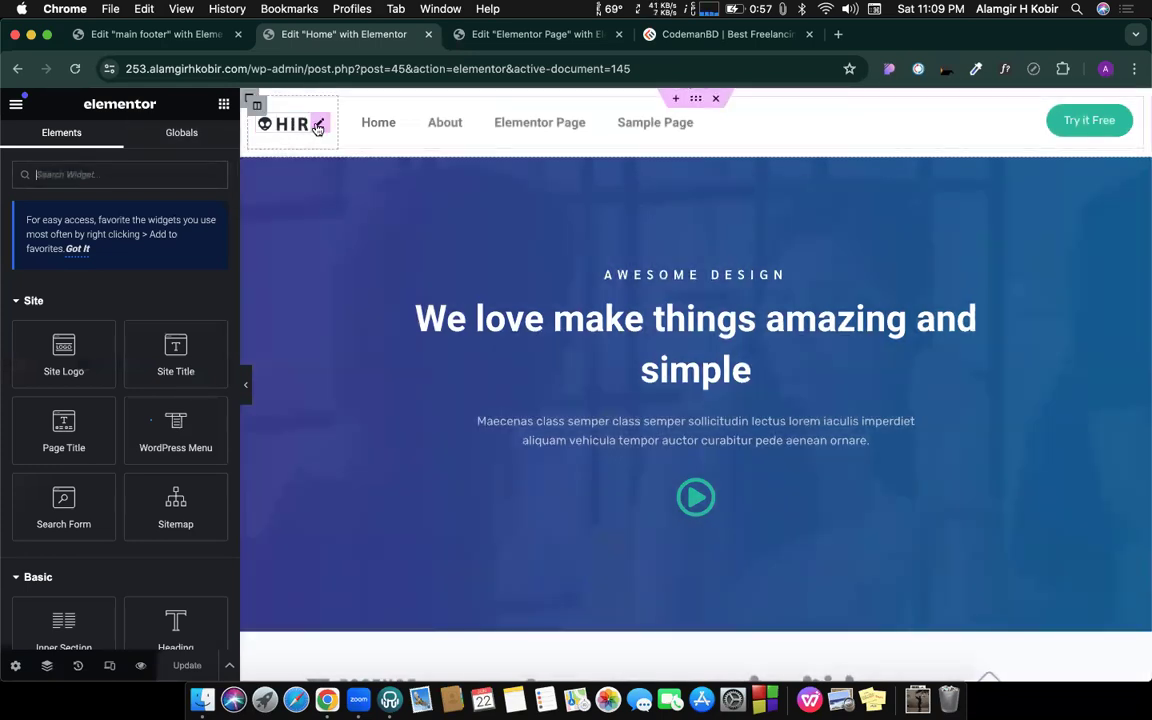
Step: Set the link type of the header's HIRIC logo image to Custom URL
click(318, 126)
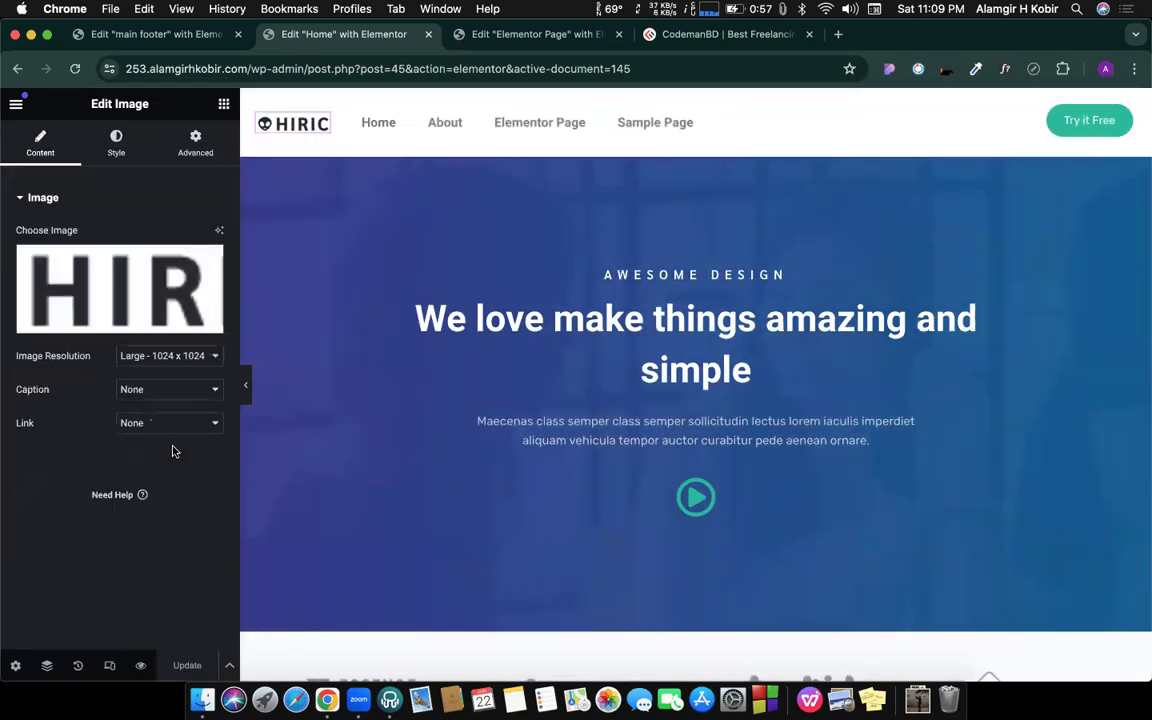
click(150, 424)
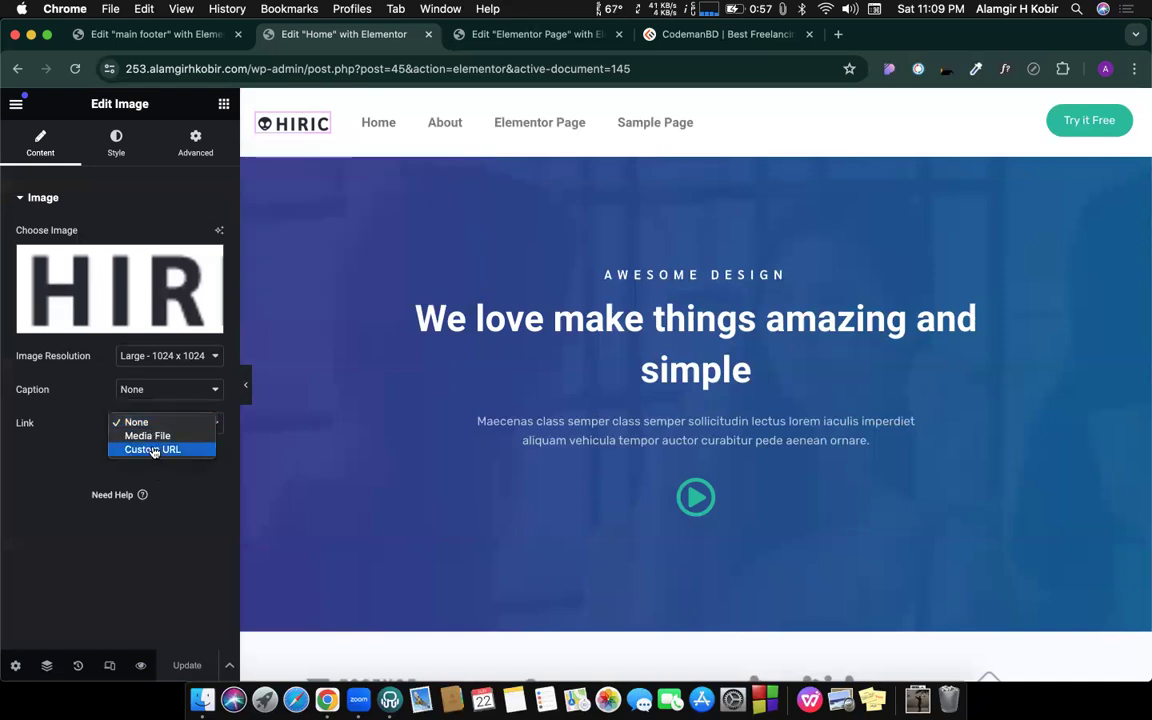
click(153, 450)
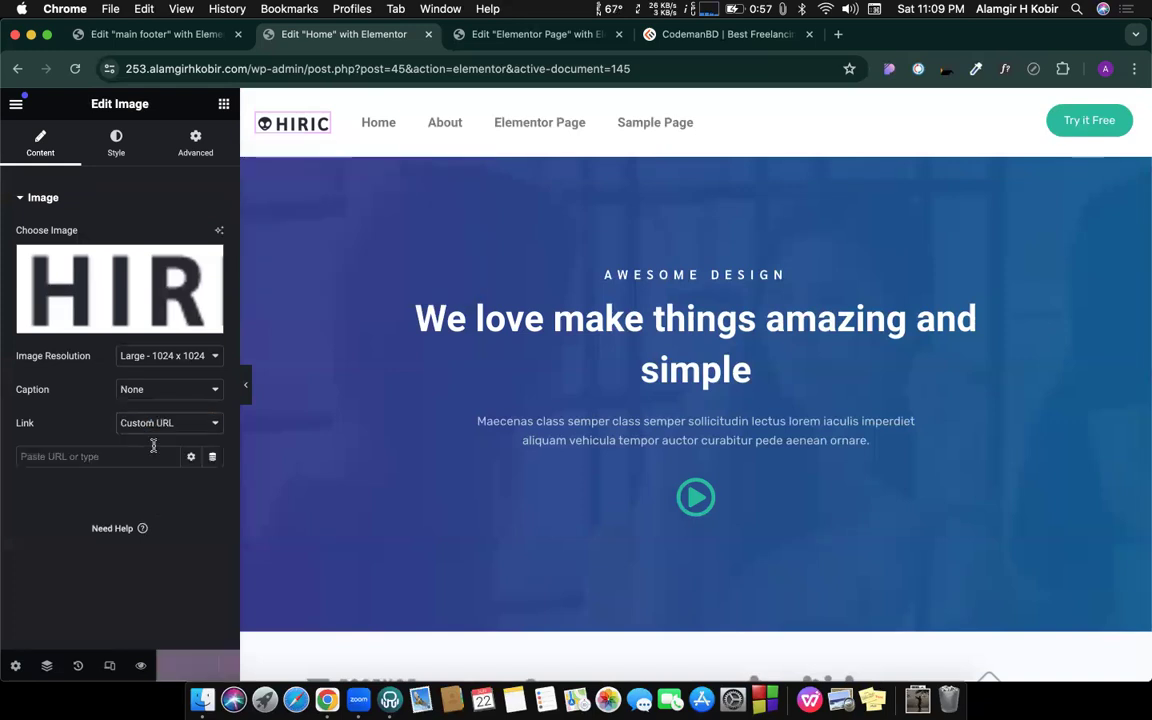
click(100, 457)
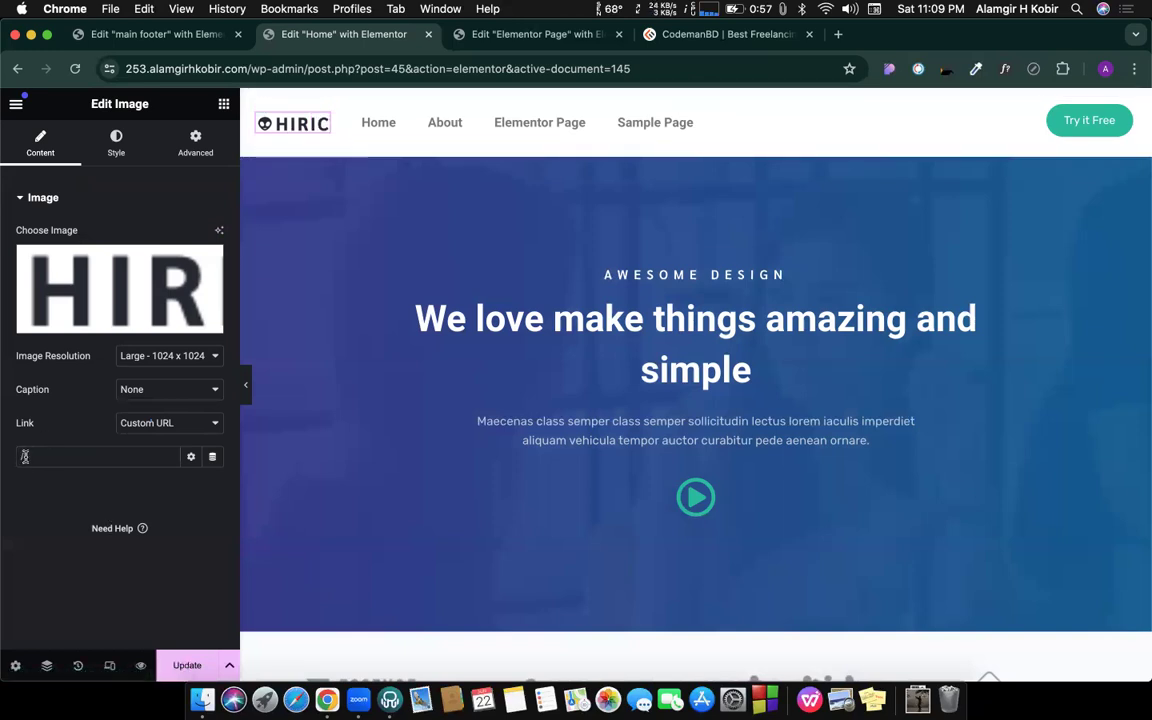
click(38, 456)
key(BackSpace)
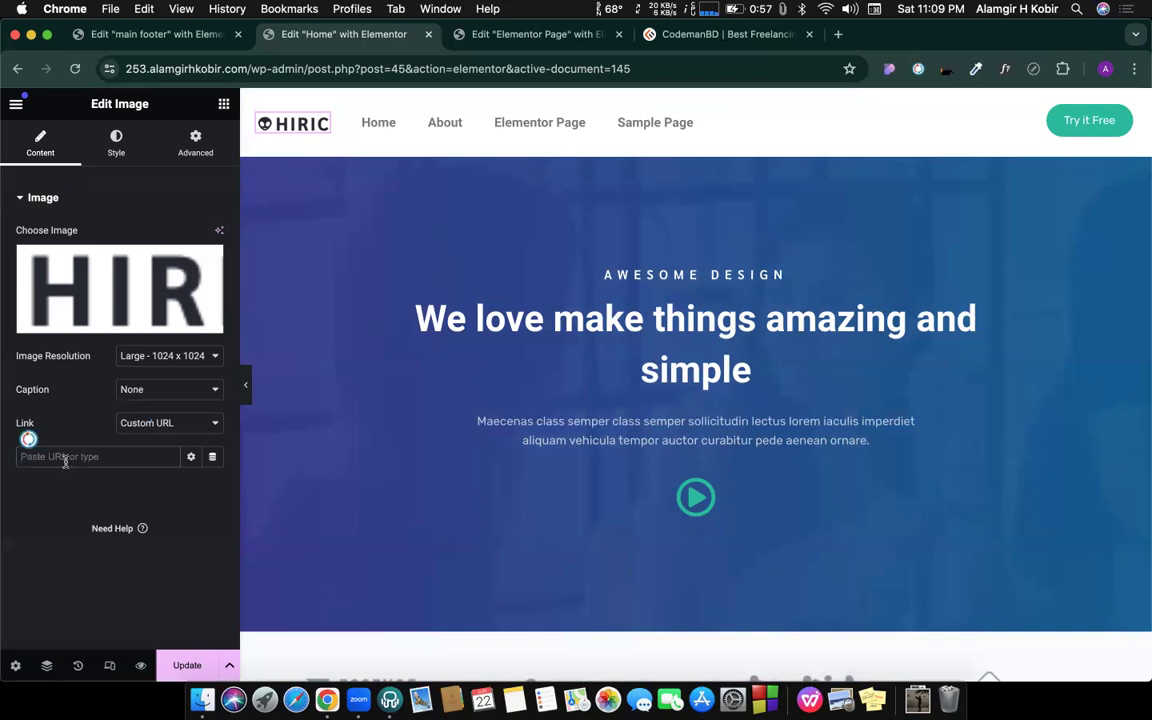
Step: Link the header logo to the dynamic Site URL and update the header
click(212, 460)
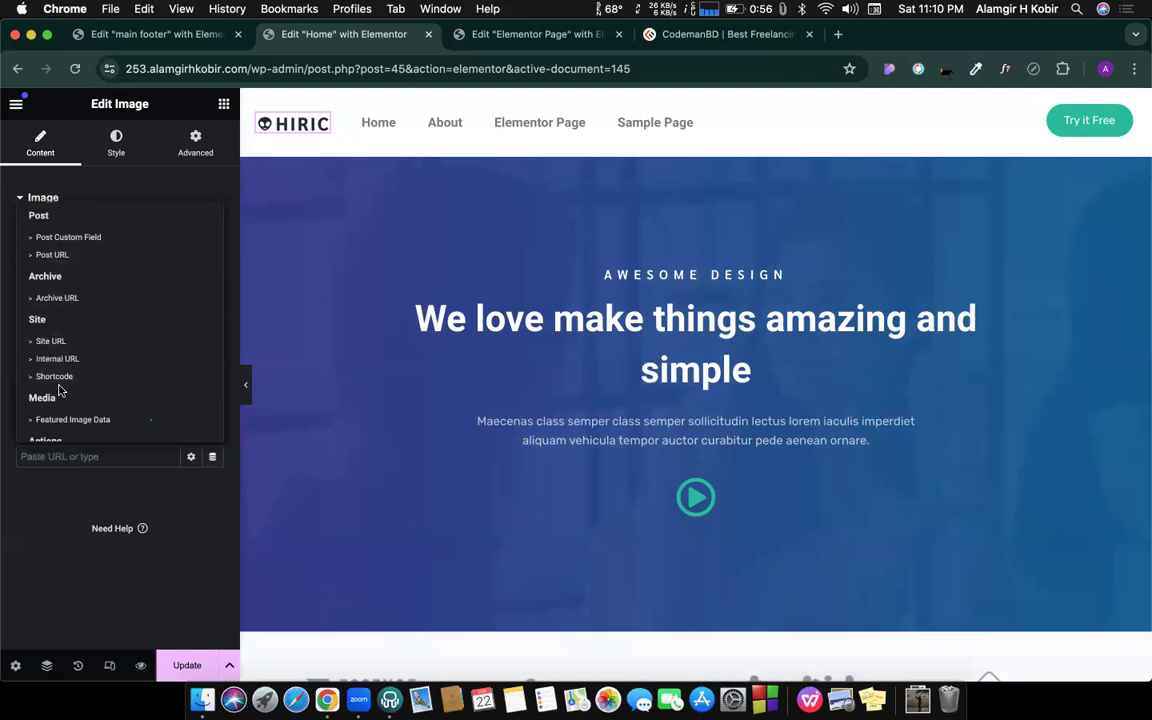
click(50, 342)
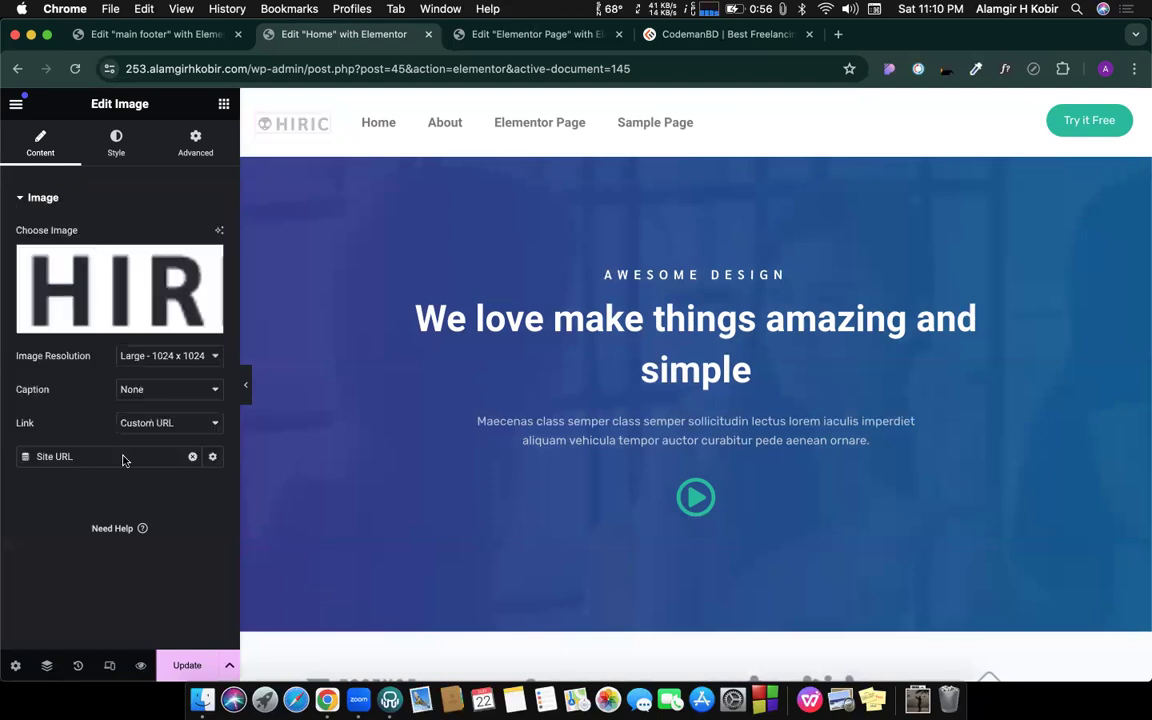
click(187, 667)
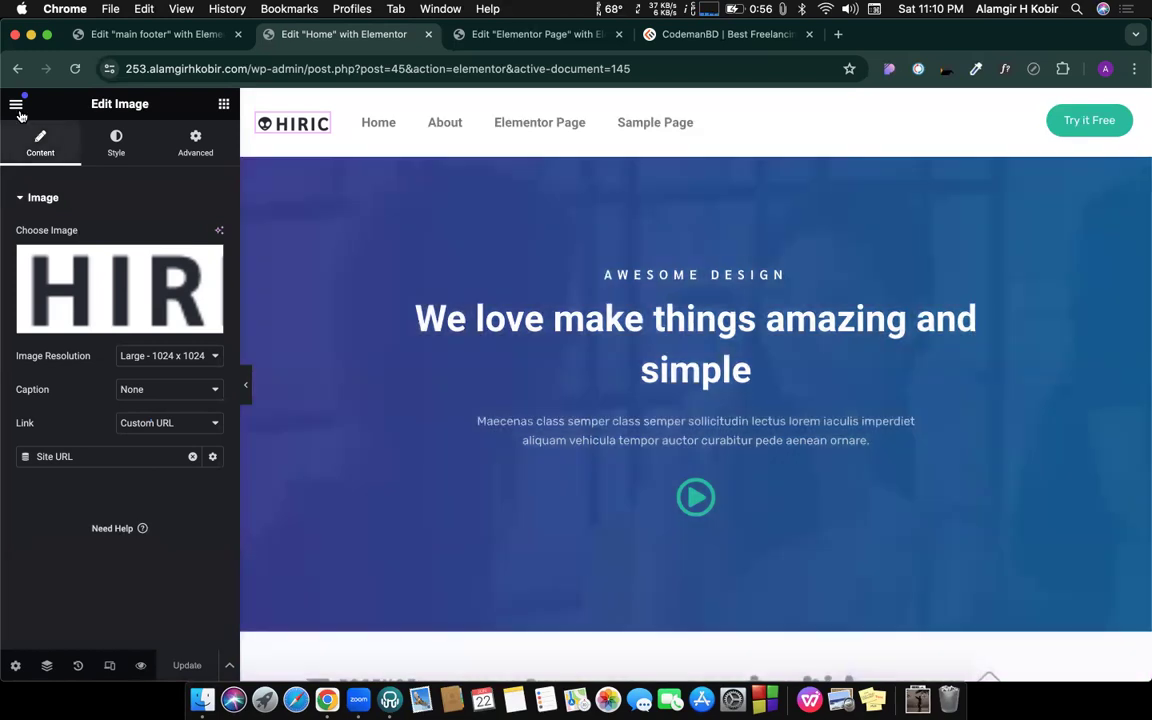
Step: View the live Home page and look through its sections with the updated header
click(17, 103)
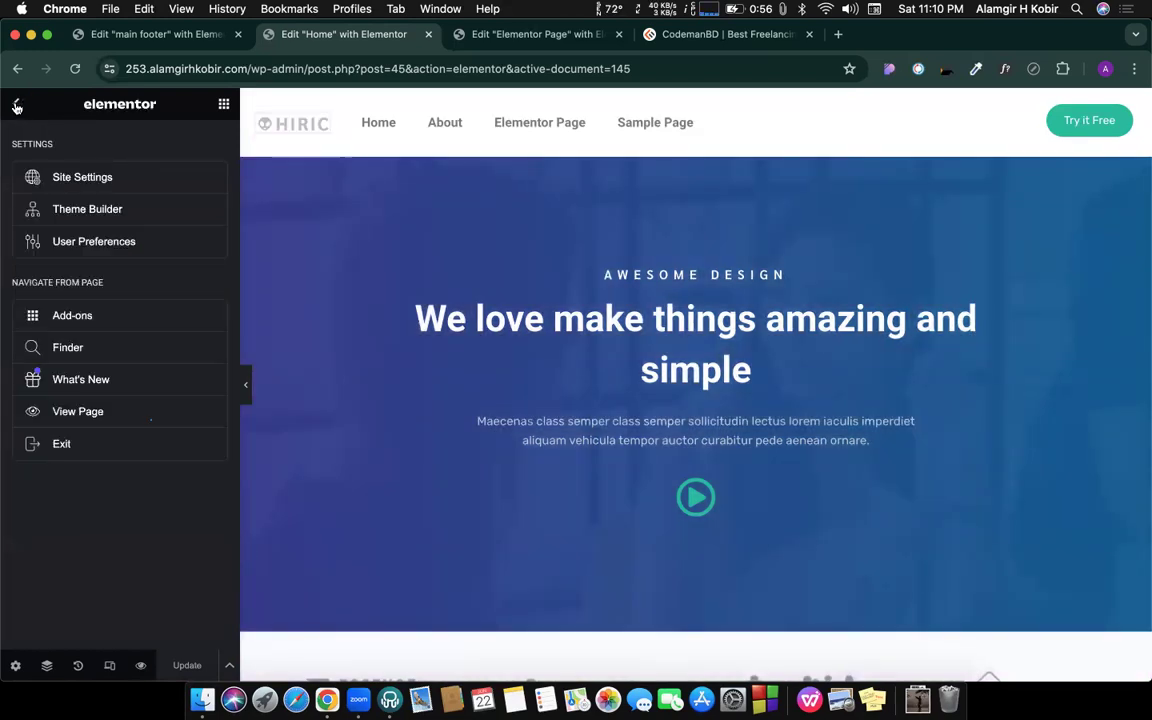
click(79, 414)
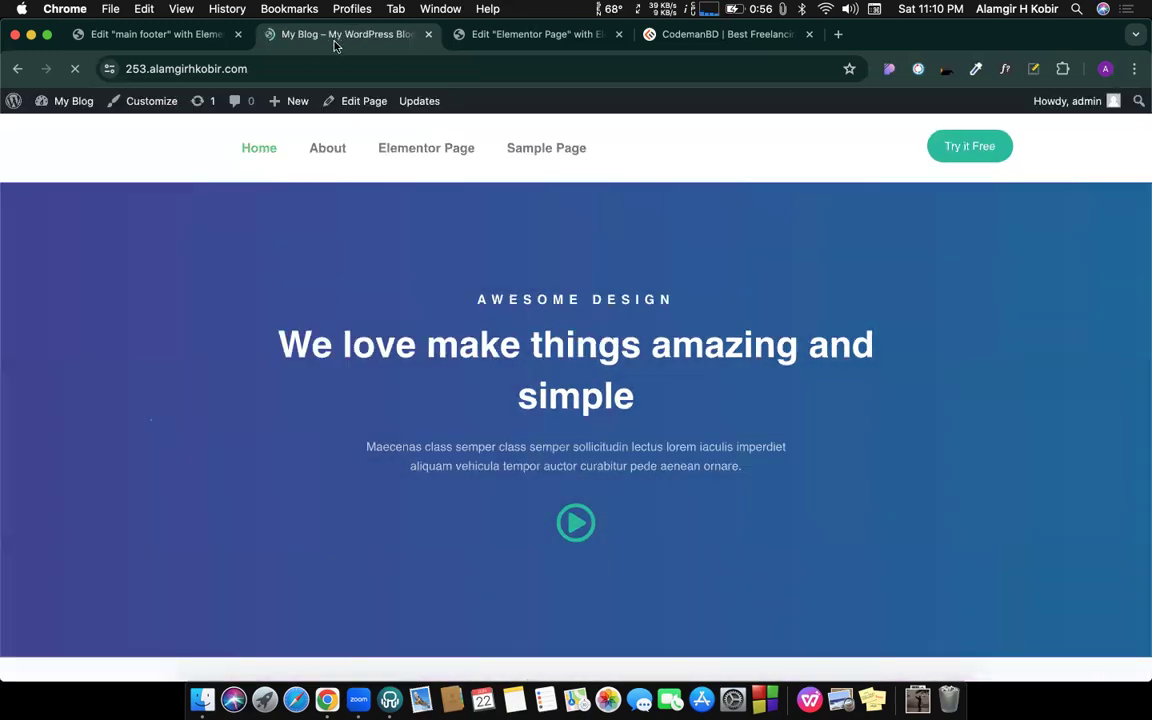
scroll(423, 306, down, 20)
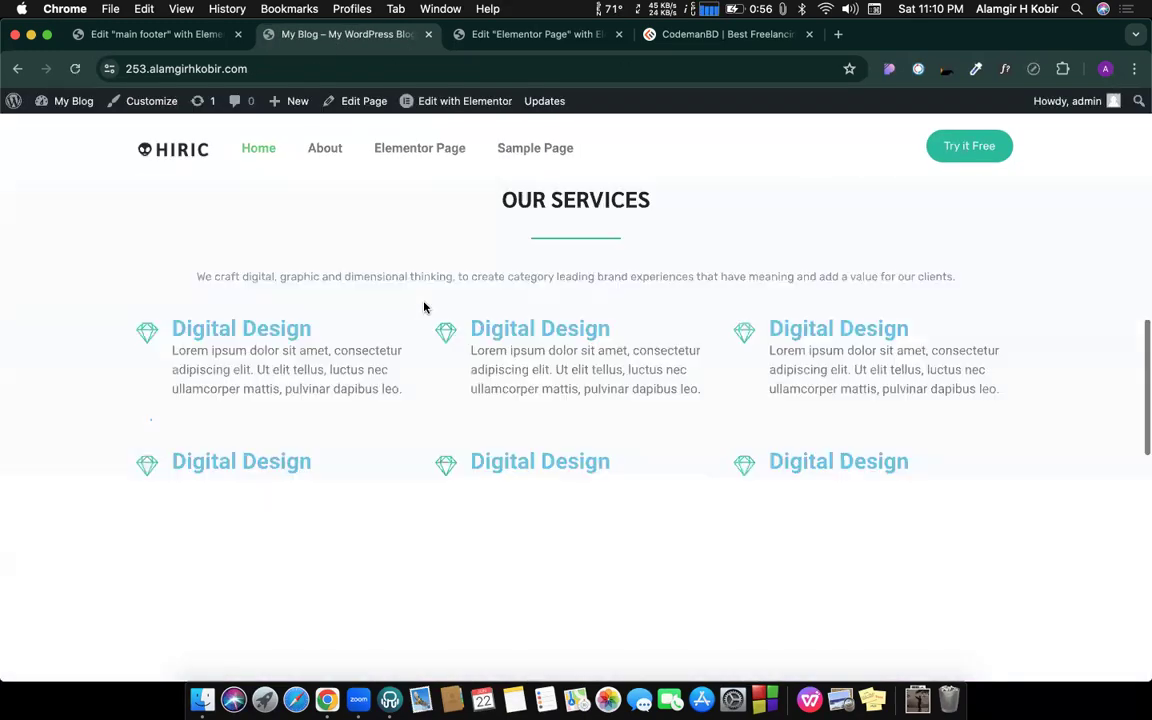
scroll(423, 306, up, 20)
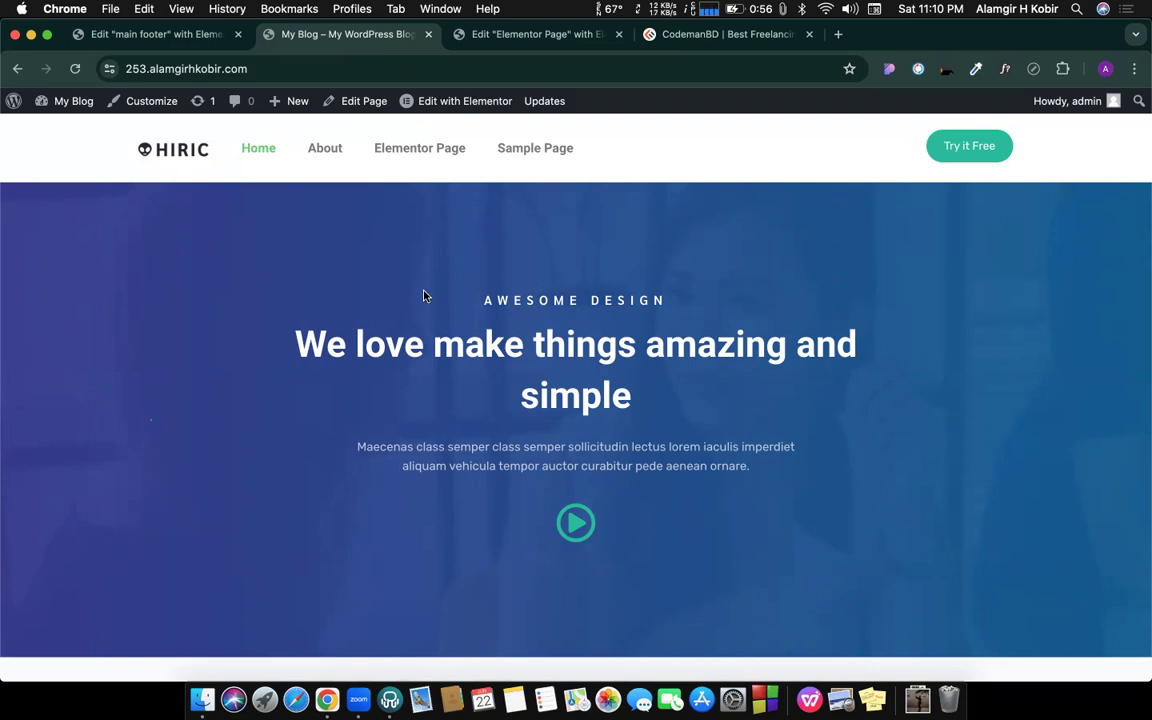
click(164, 43)
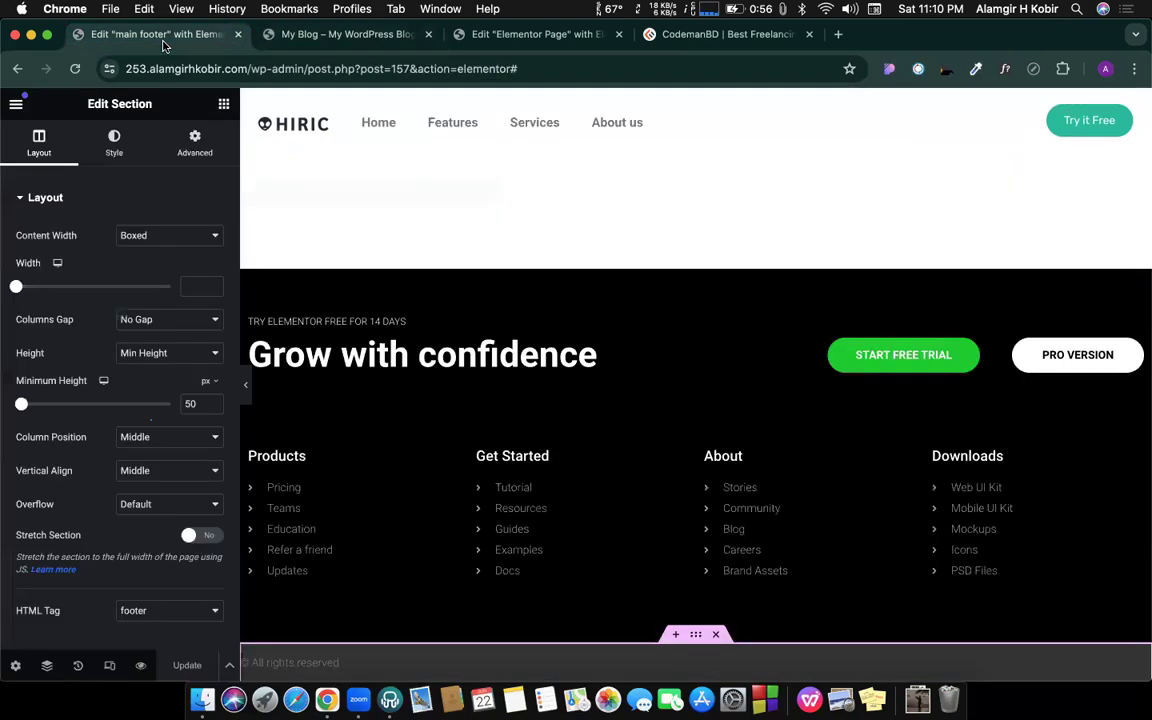
click(281, 47)
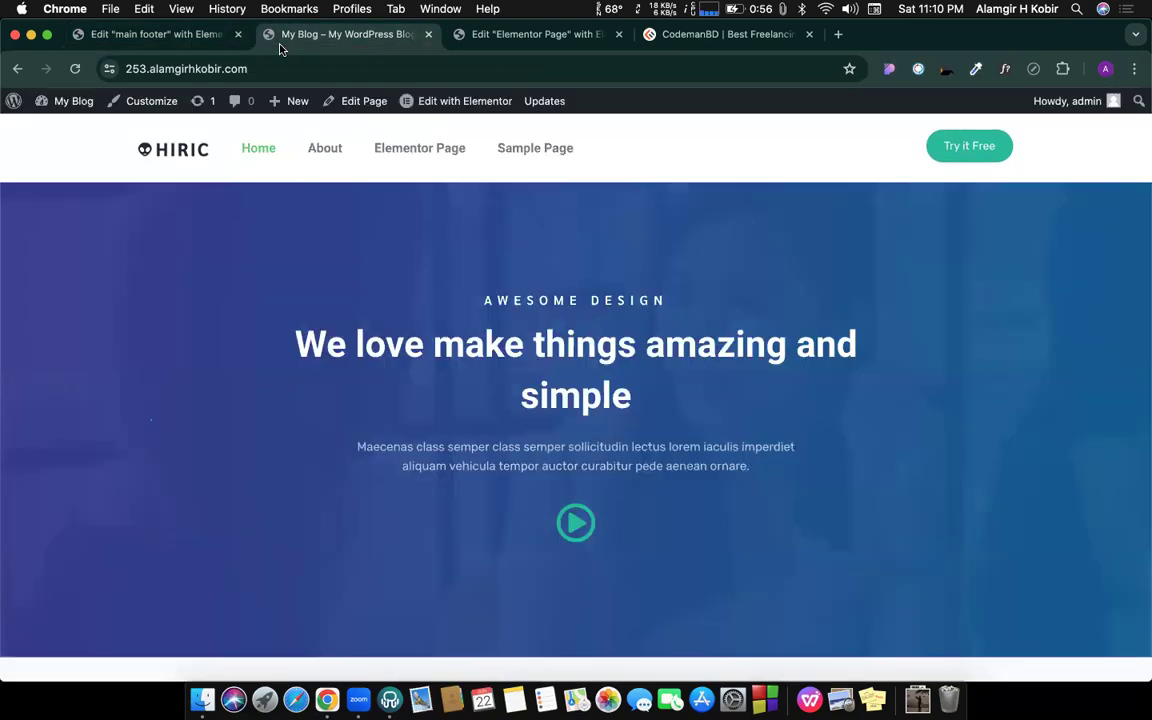
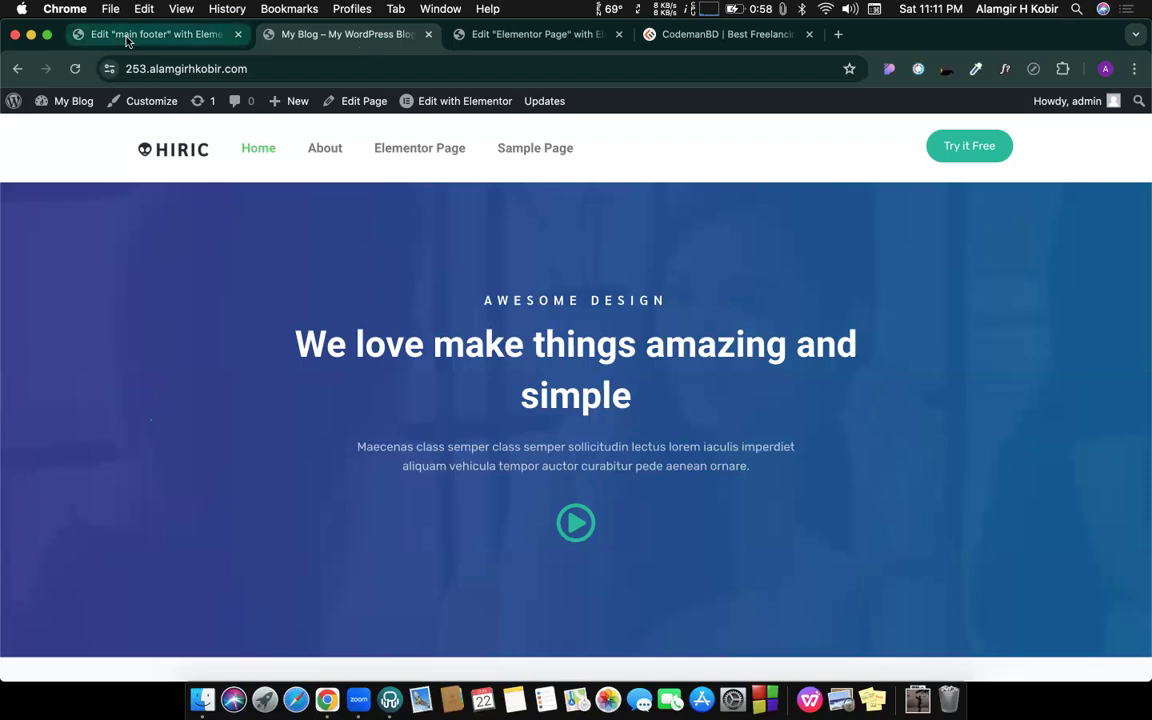
click(217, 40)
click(345, 34)
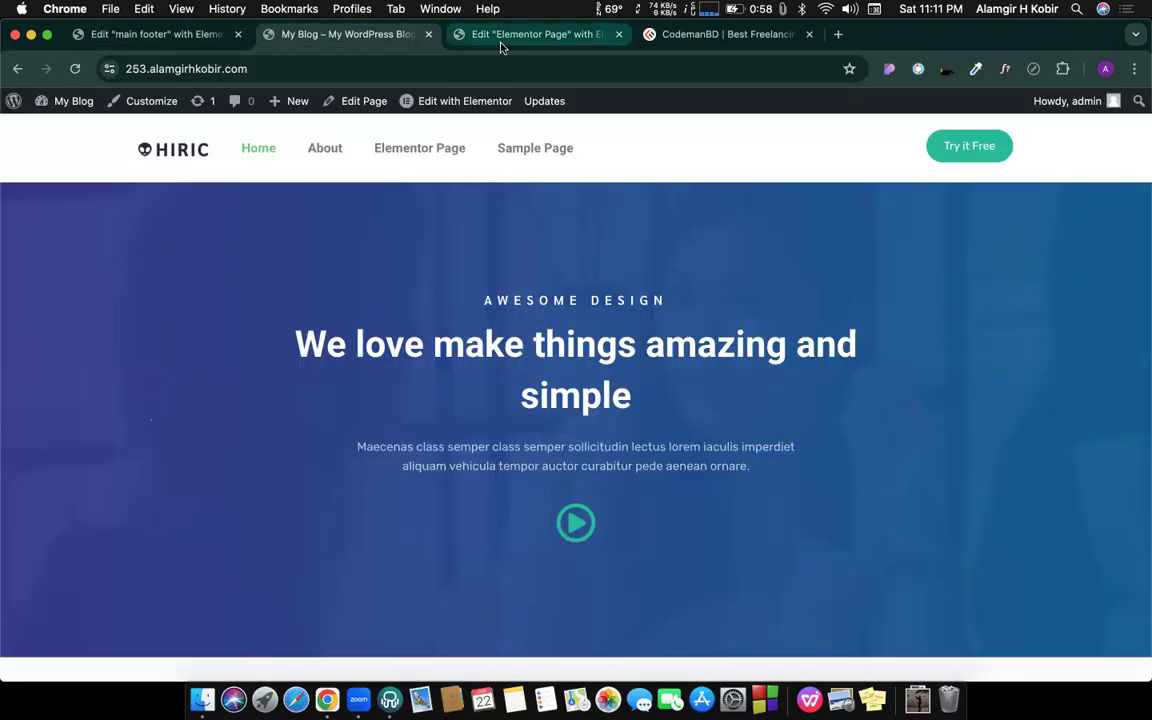
Step: Switch to the Elementor Page editor and select the animated headline "This page is" beside the contact form
click(501, 46)
scroll(586, 393, down, 10)
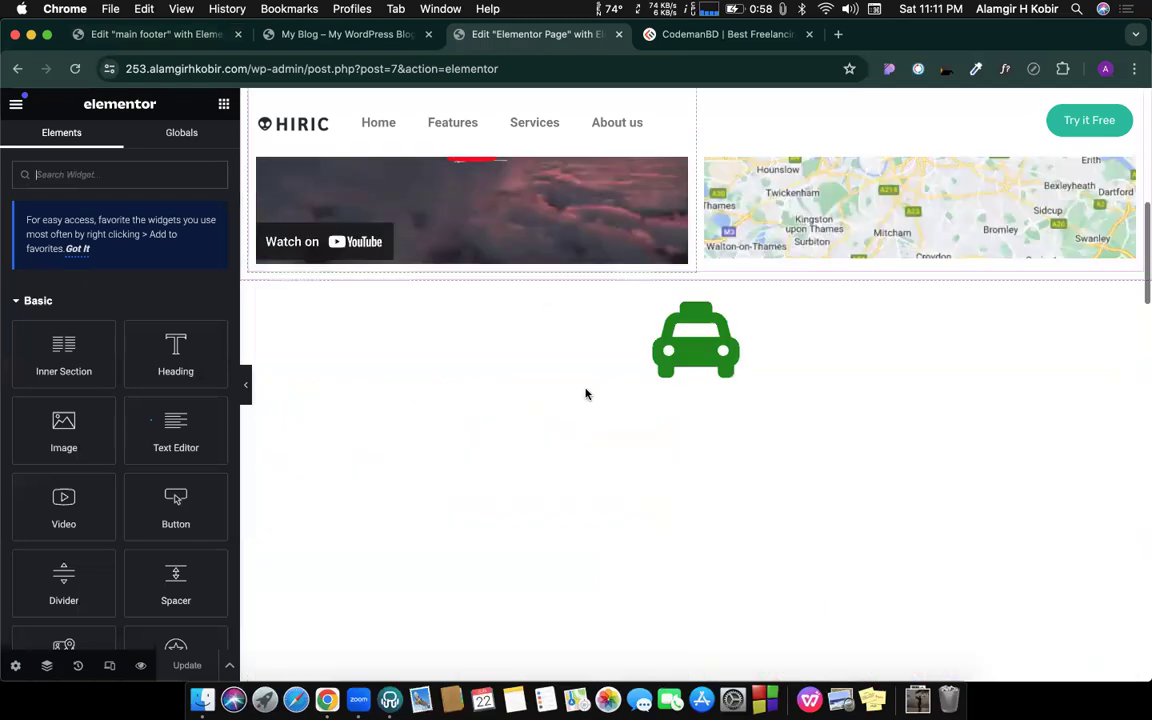
scroll(586, 393, down, 5)
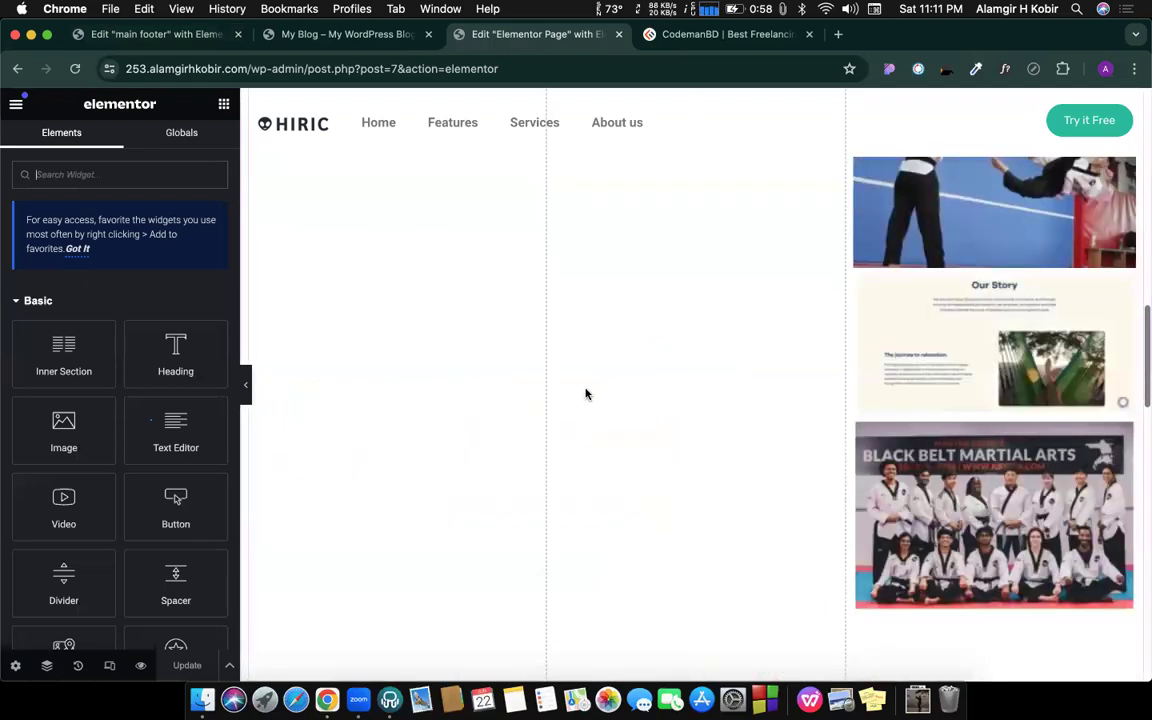
scroll(586, 393, down, 5)
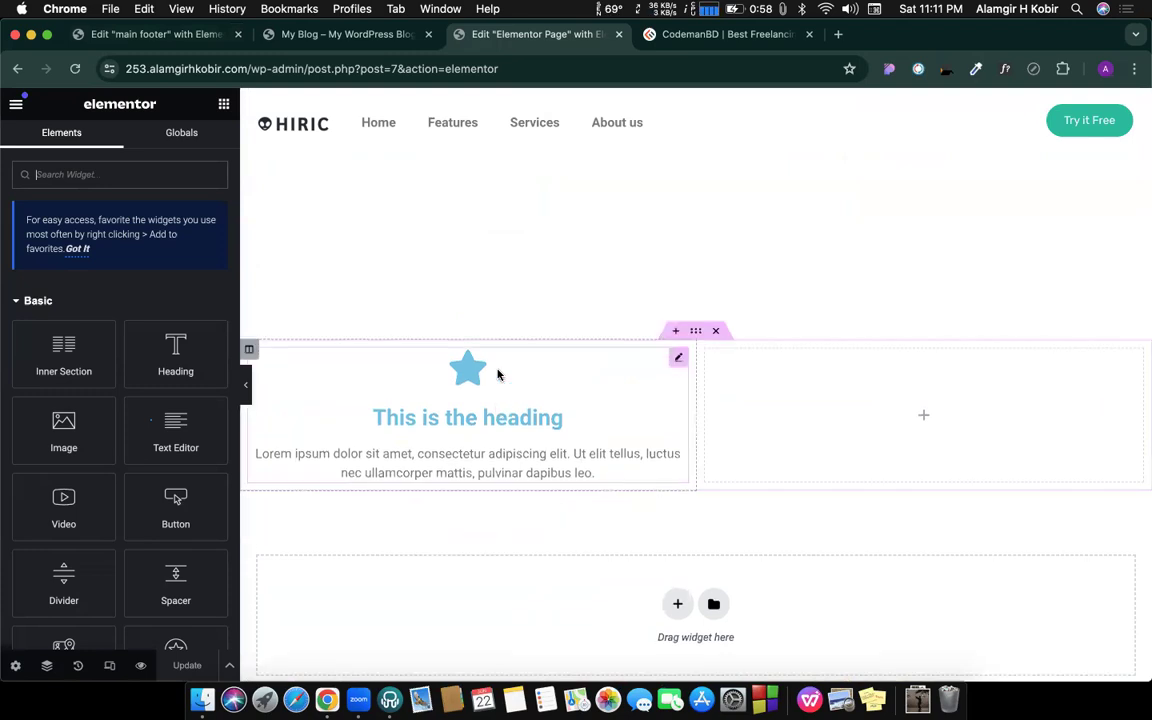
scroll(498, 375, up, 3)
key(super+z)
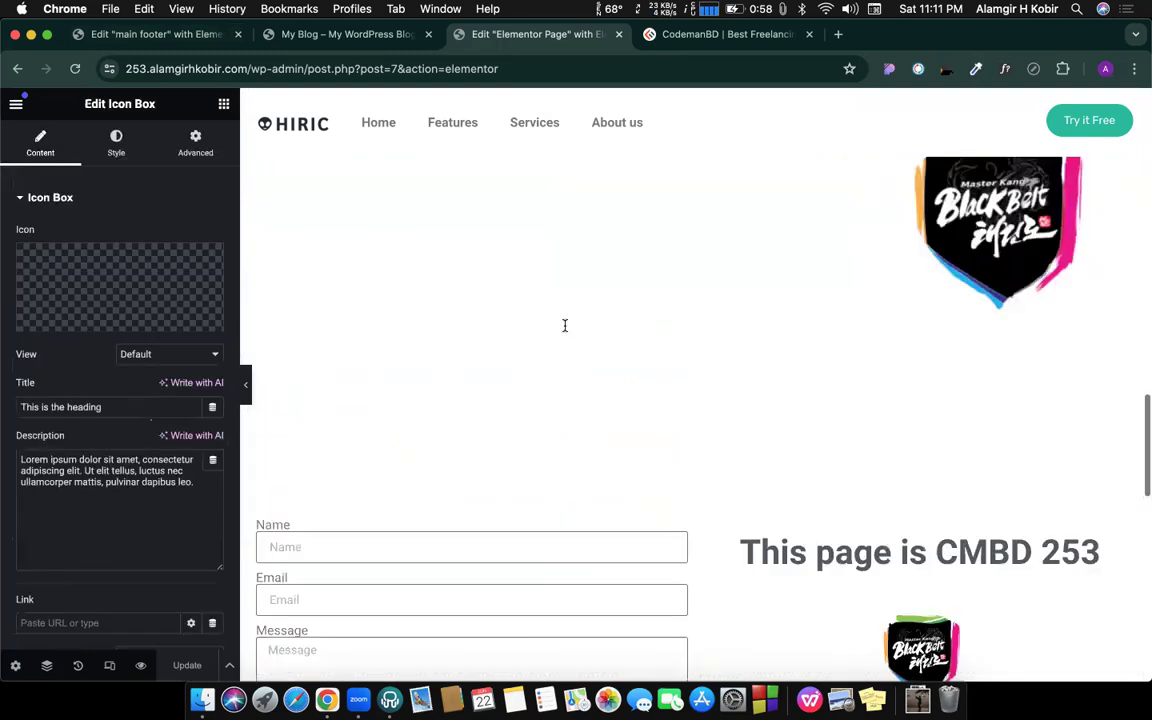
key(super+z)
key(super+z)
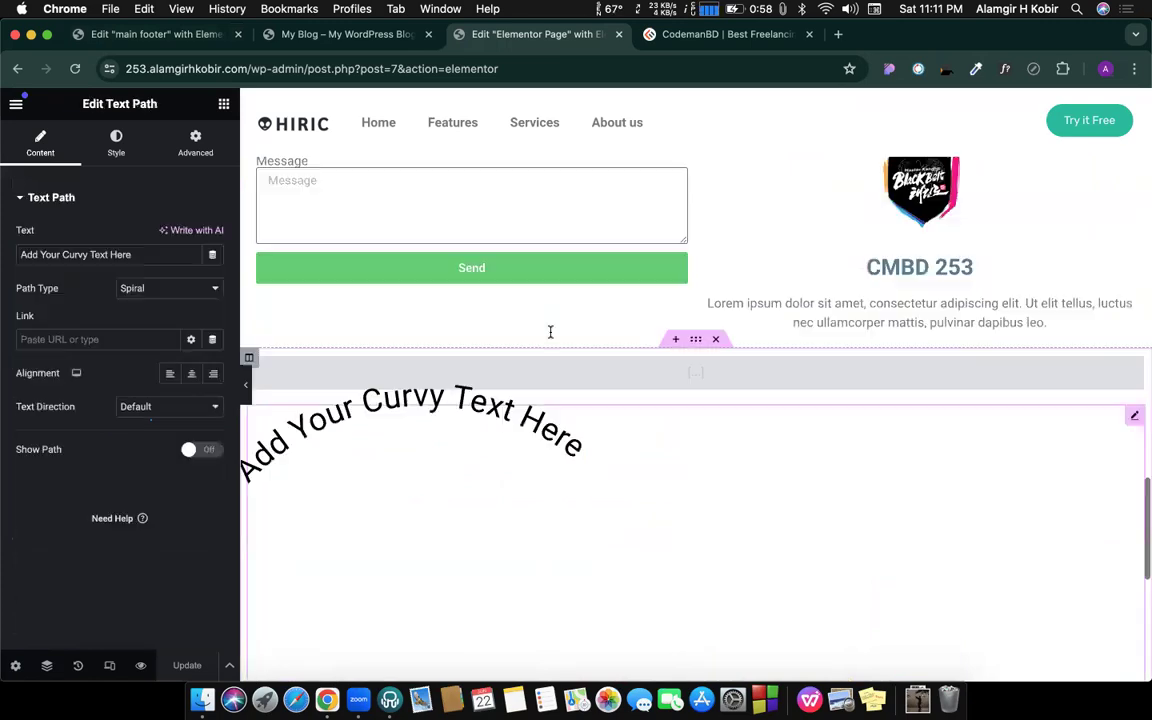
scroll(982, 309, up, 1)
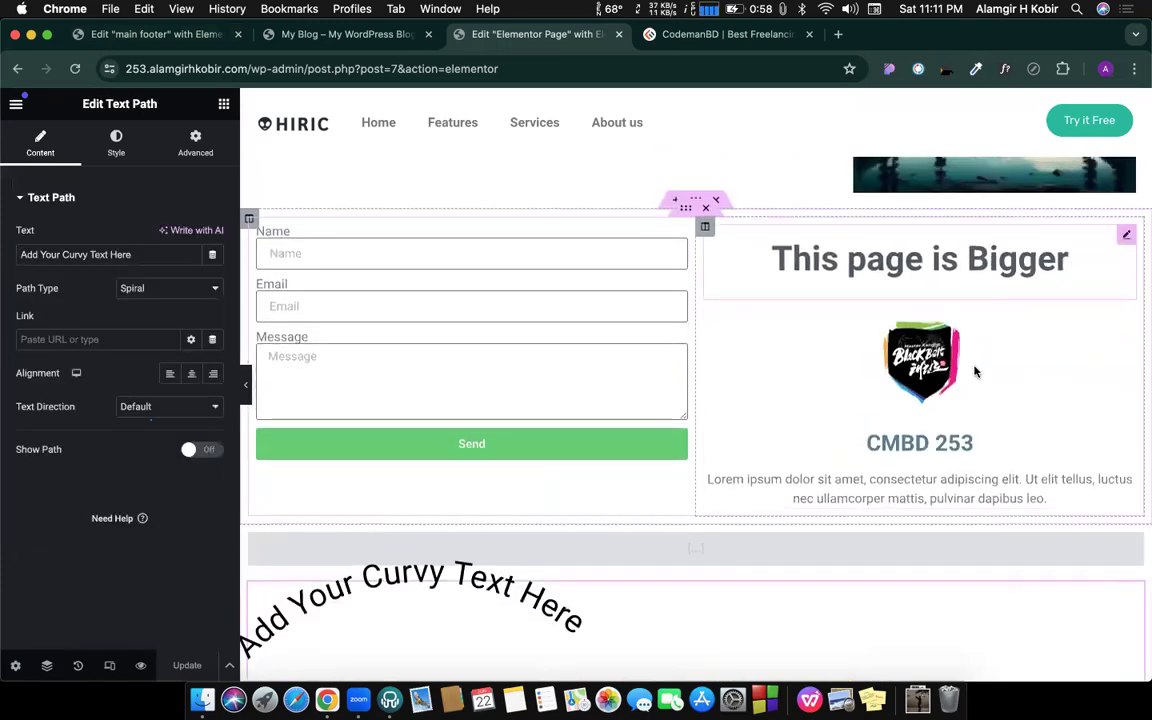
key(super+z)
key(super+z)
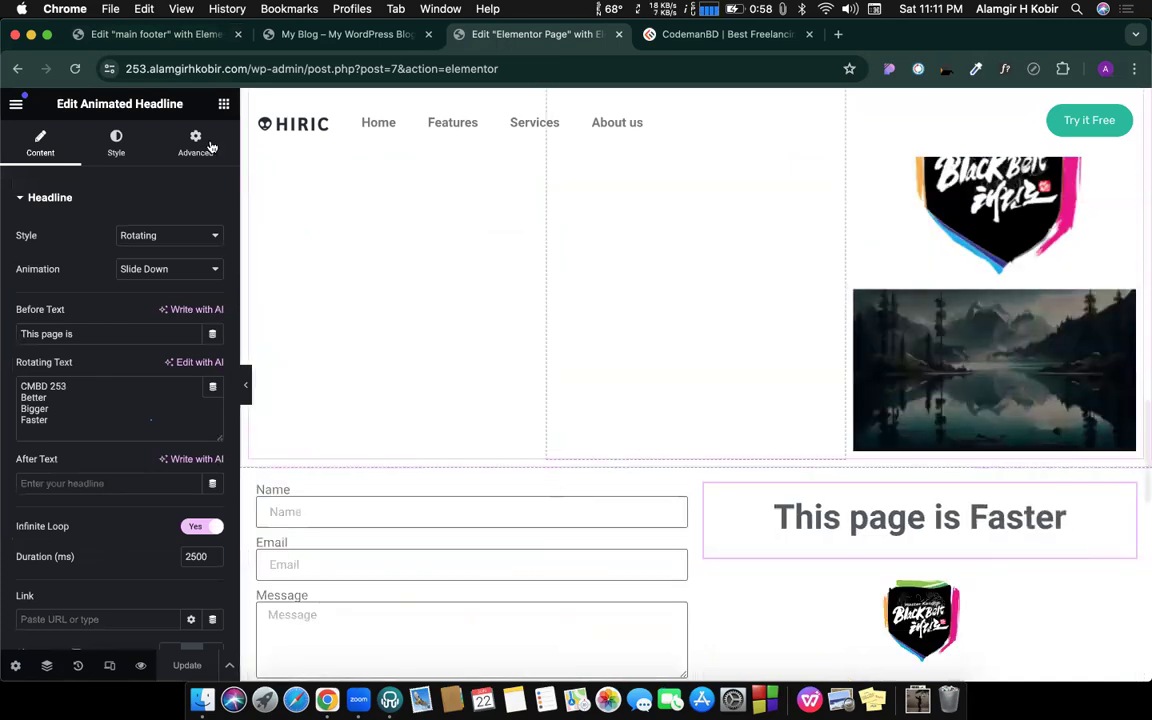
Step: Position the animated headline as Absolute, with a horizontal offset of 93 px and a vertical offset of -186 px
click(195, 143)
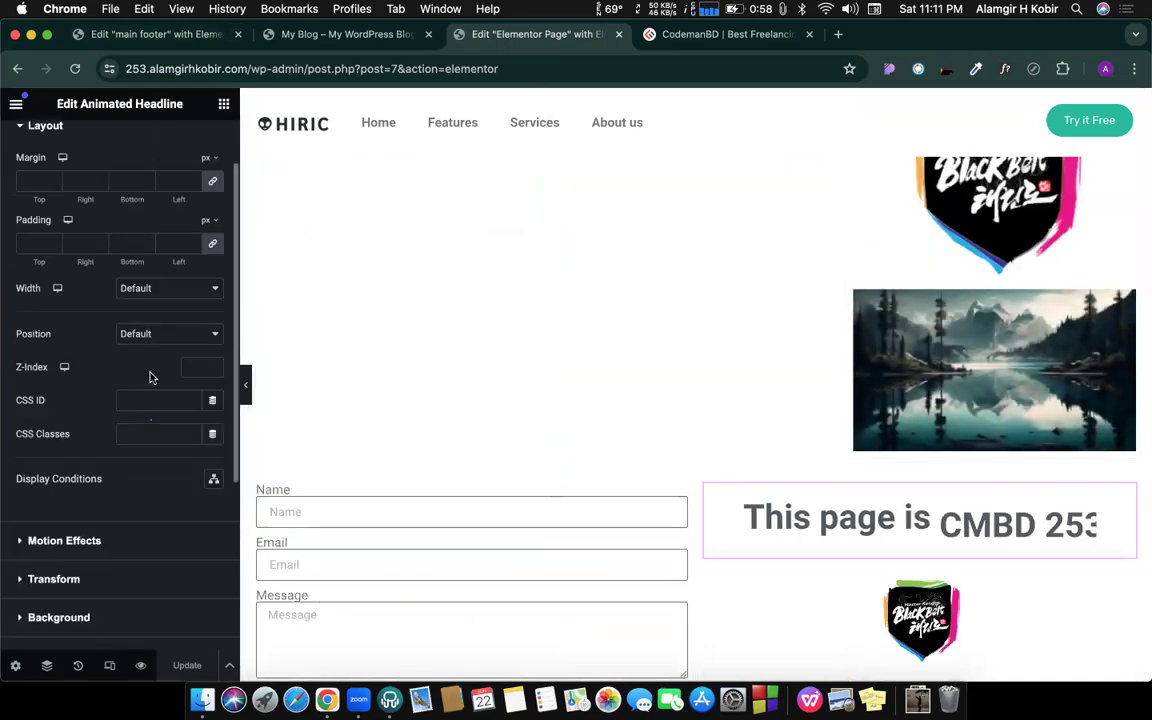
scroll(143, 250, down, 2)
click(143, 250)
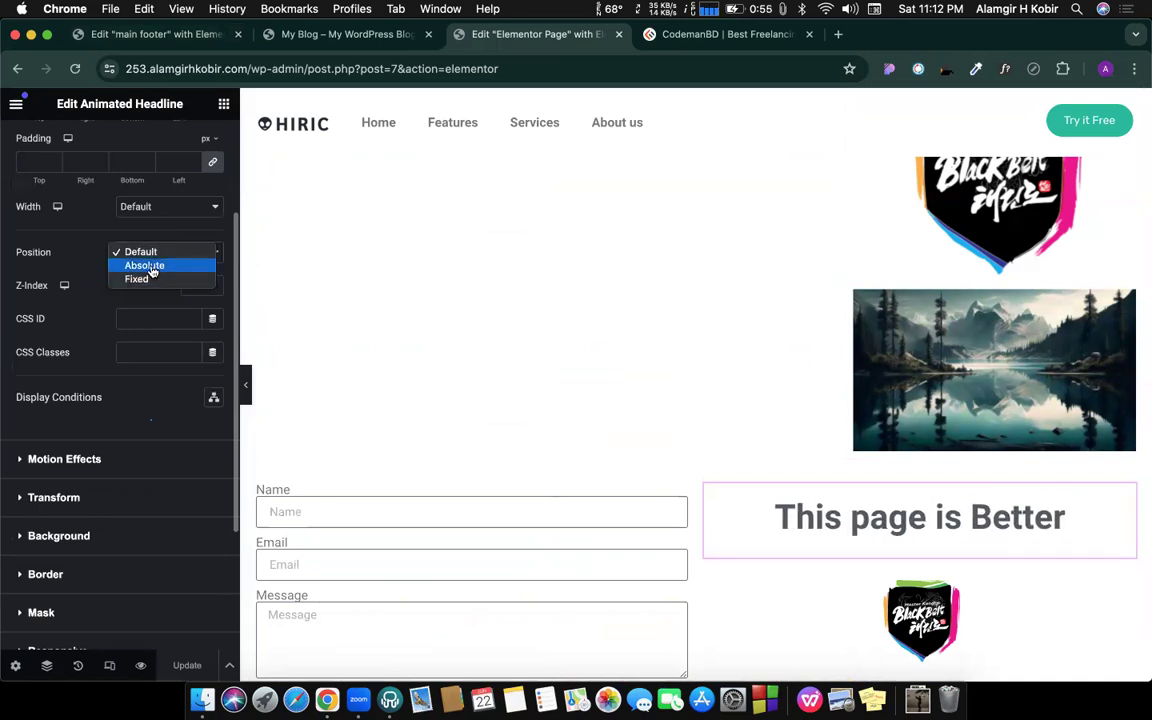
click(147, 266)
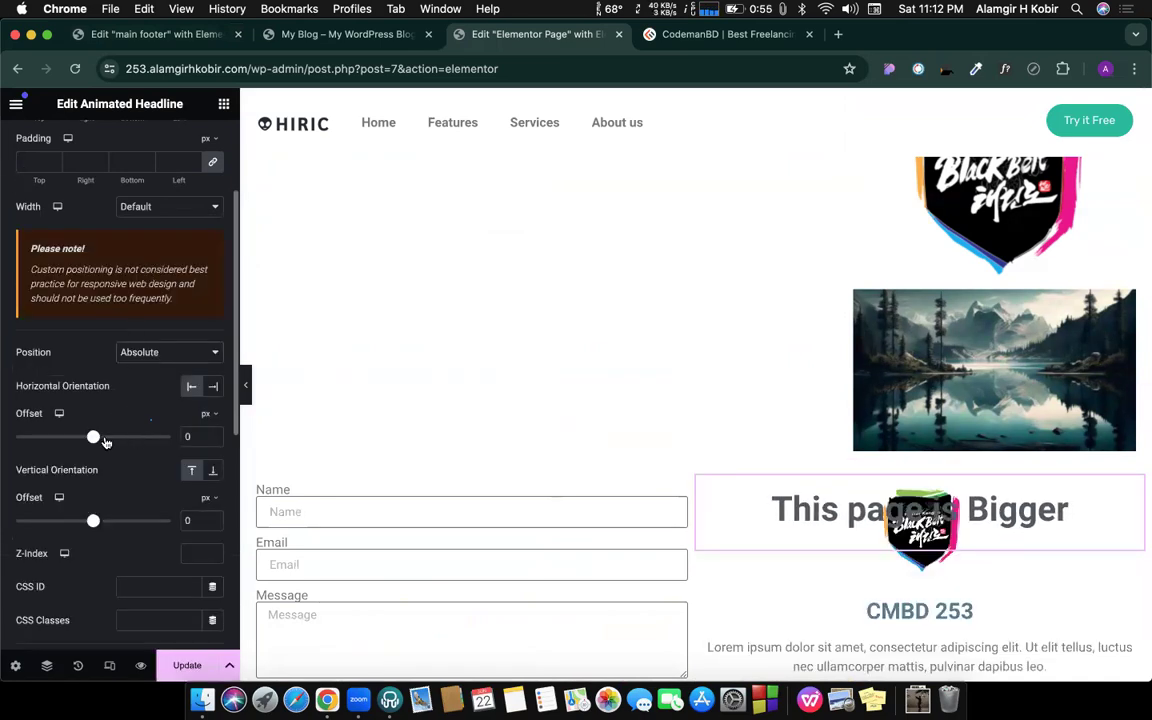
mouse_move(93, 439)
mouse_down()
mouse_move(123, 437)
mouse_move(58, 440)
mouse_move(100, 439)
mouse_up()
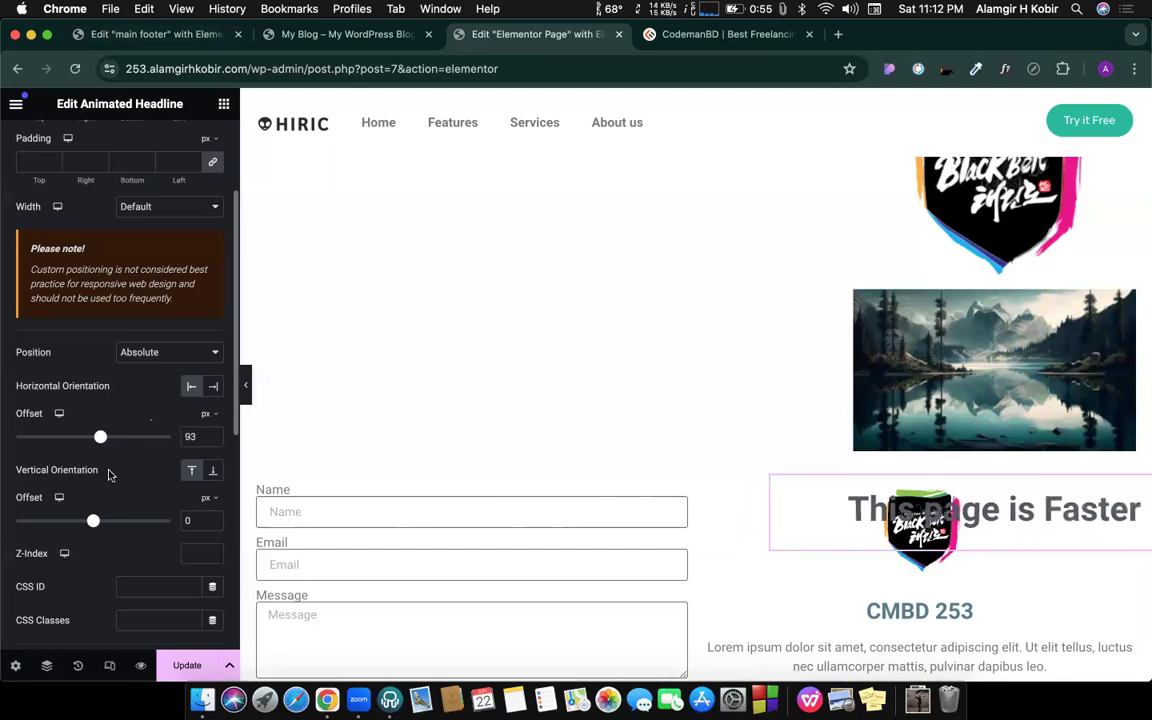
drag(93, 524, 79, 525)
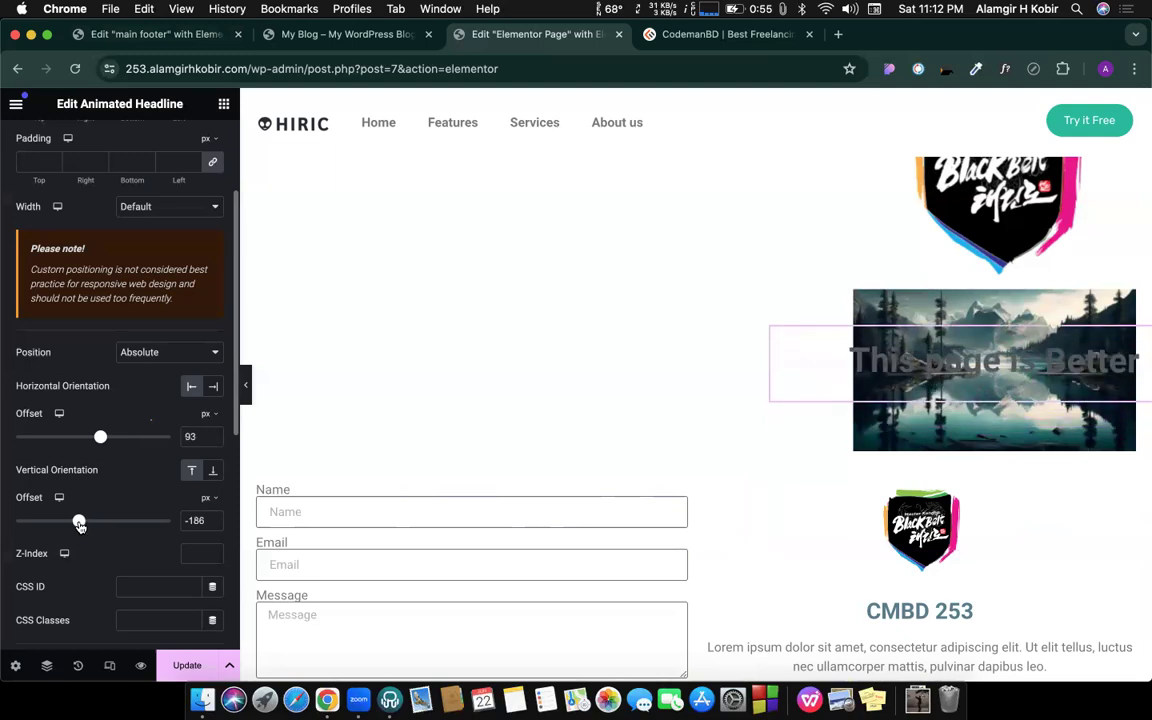
Step: Check the headline's placement over the landscape image without the editing panel and in the Tablet Portrait view
click(247, 389)
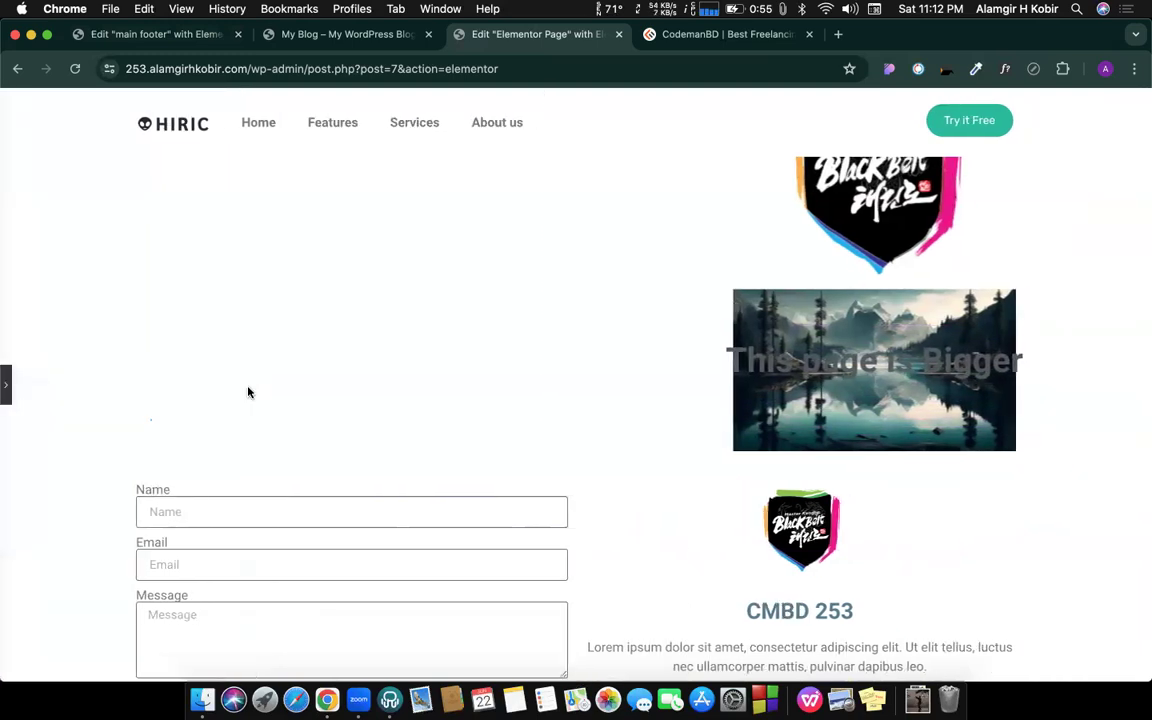
click(7, 386)
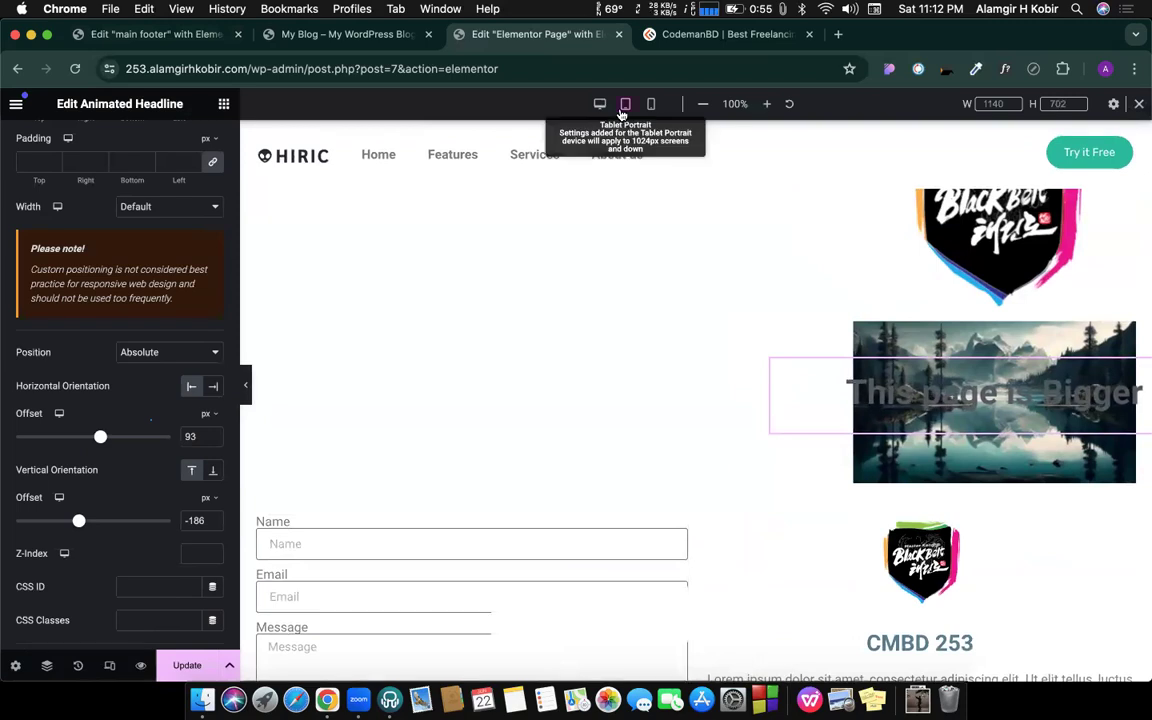
click(624, 104)
scroll(758, 432, up, 3)
scroll(758, 432, up, 5)
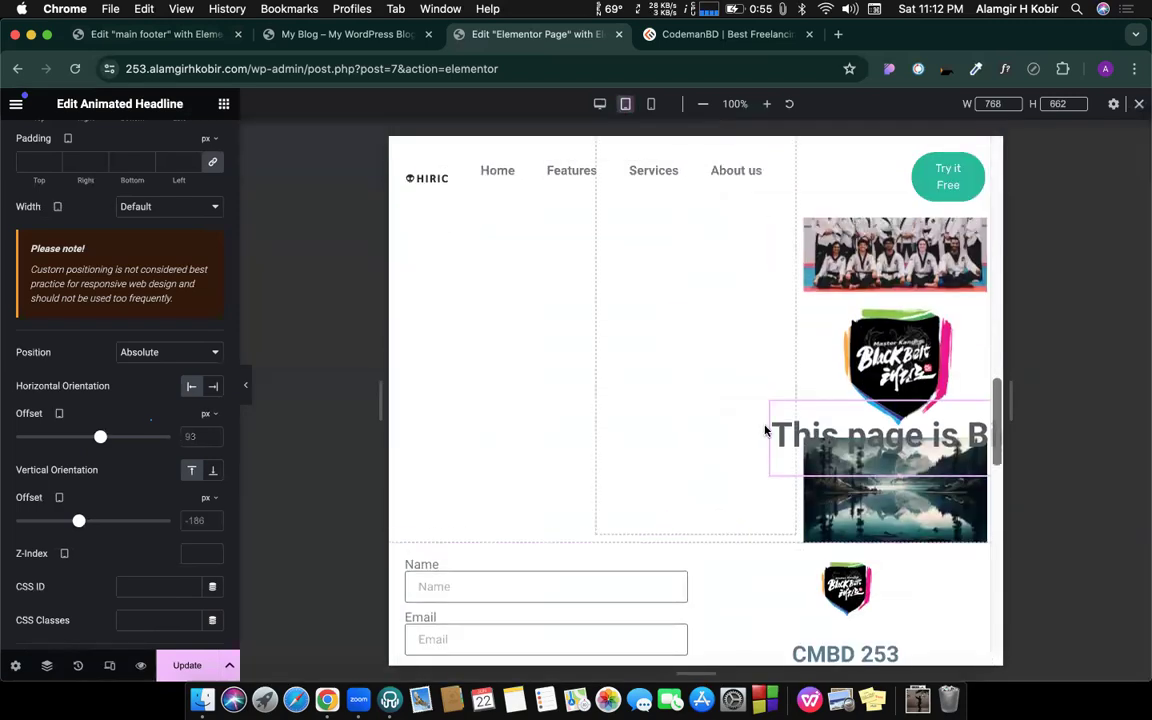
Step: Set the Tablet Portrait width of the image gallery's column beside the car icon to 50%
scroll(910, 483, up, 2)
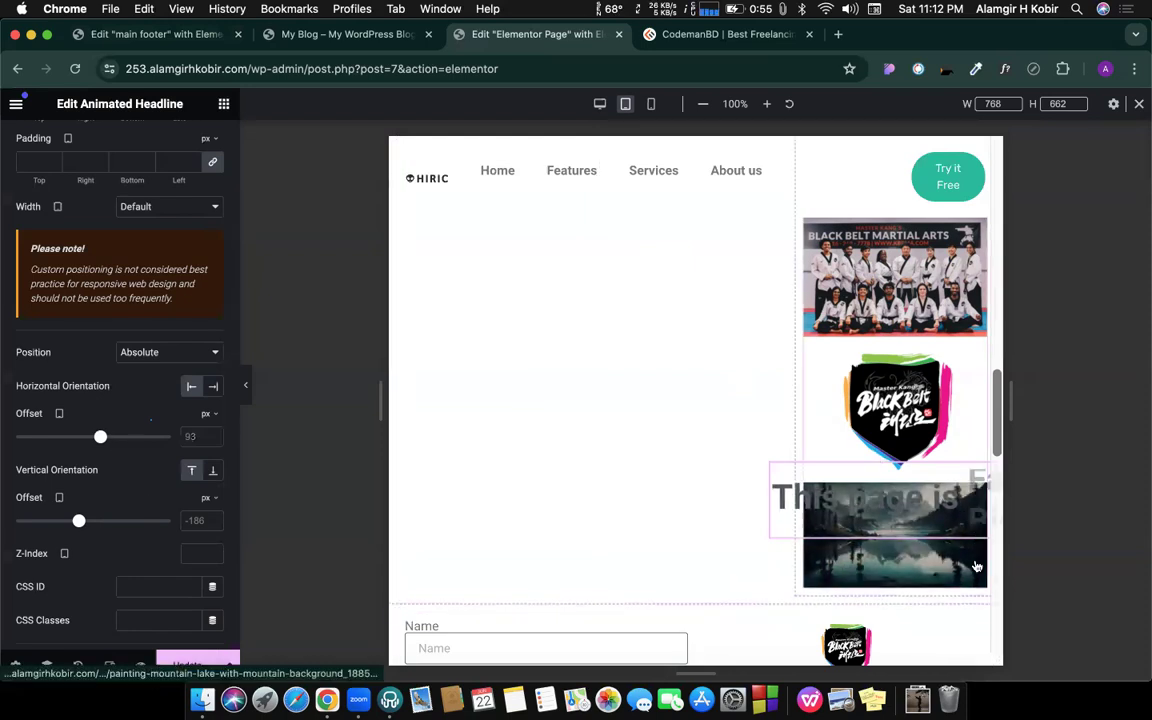
scroll(886, 448, up, 5)
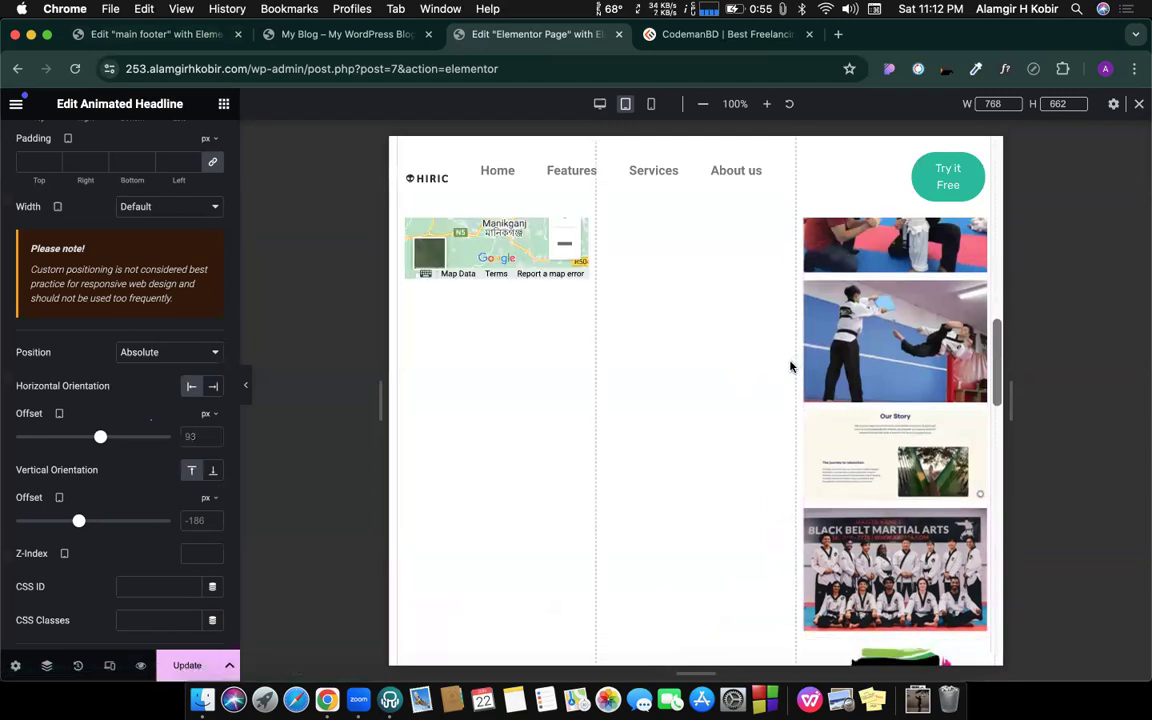
scroll(796, 364, up, 5)
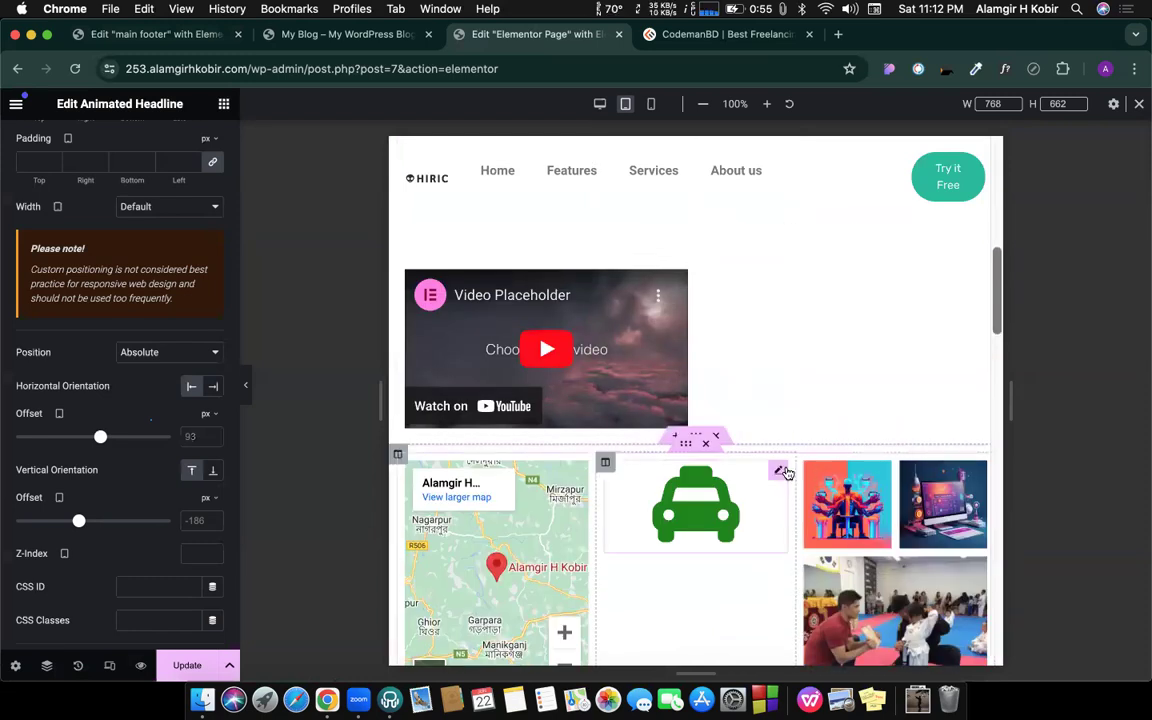
click(763, 471)
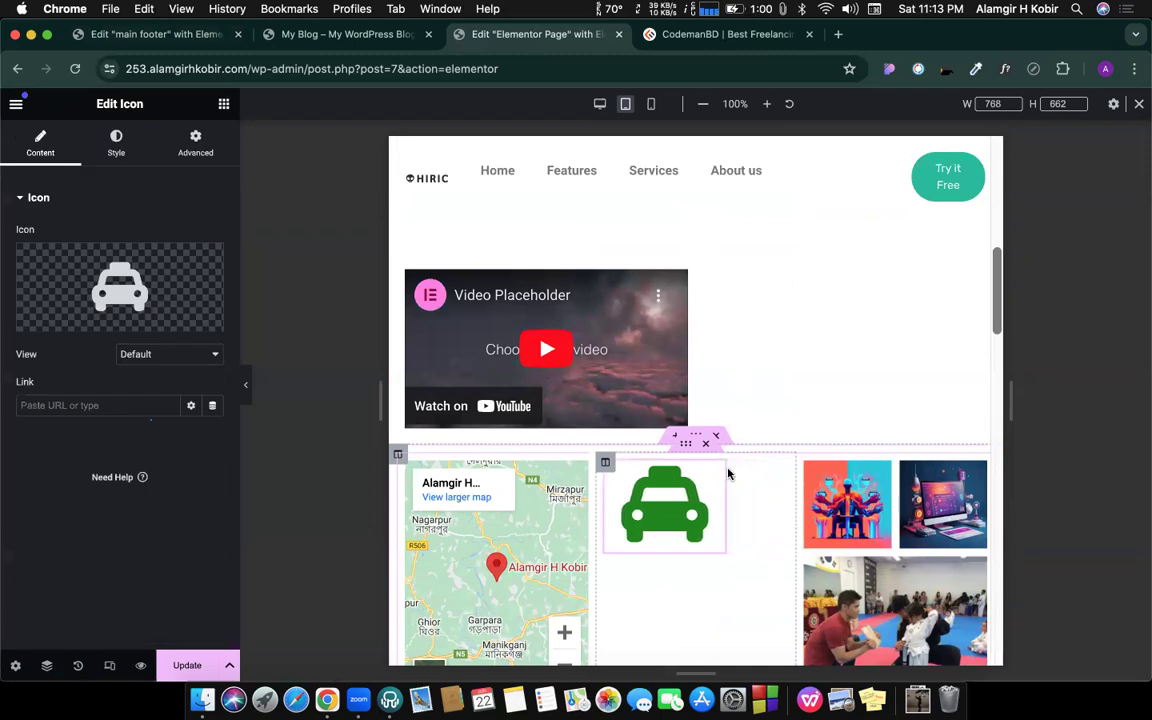
click(806, 462)
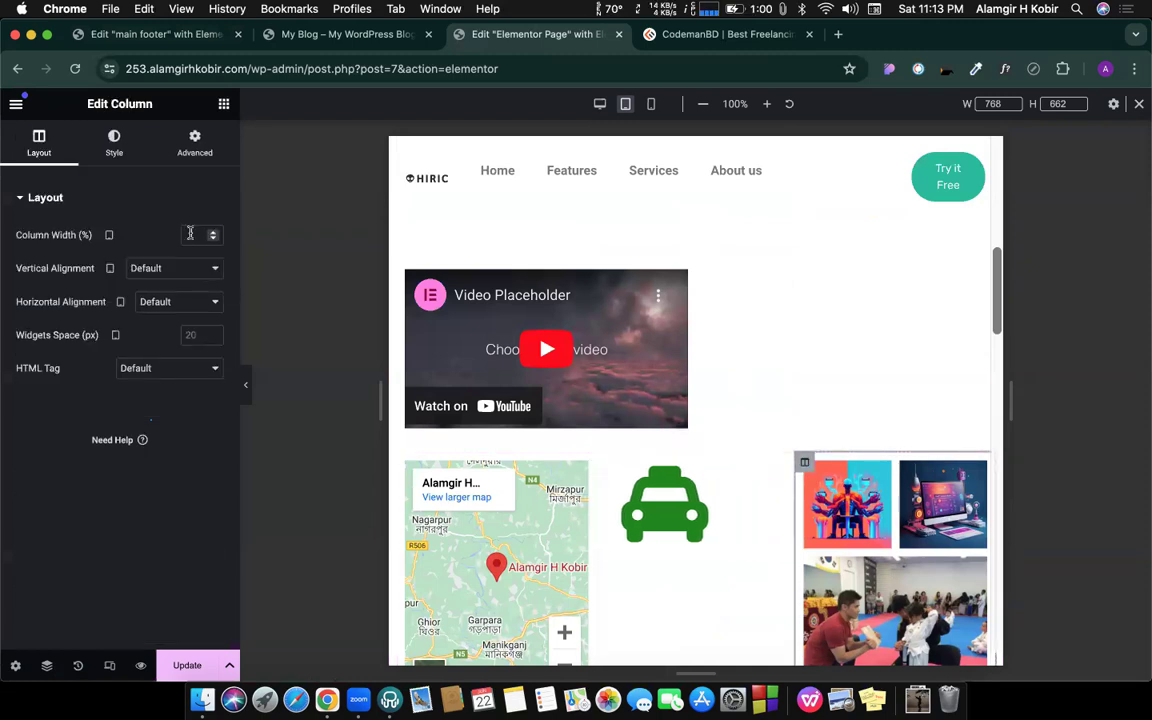
text(50)
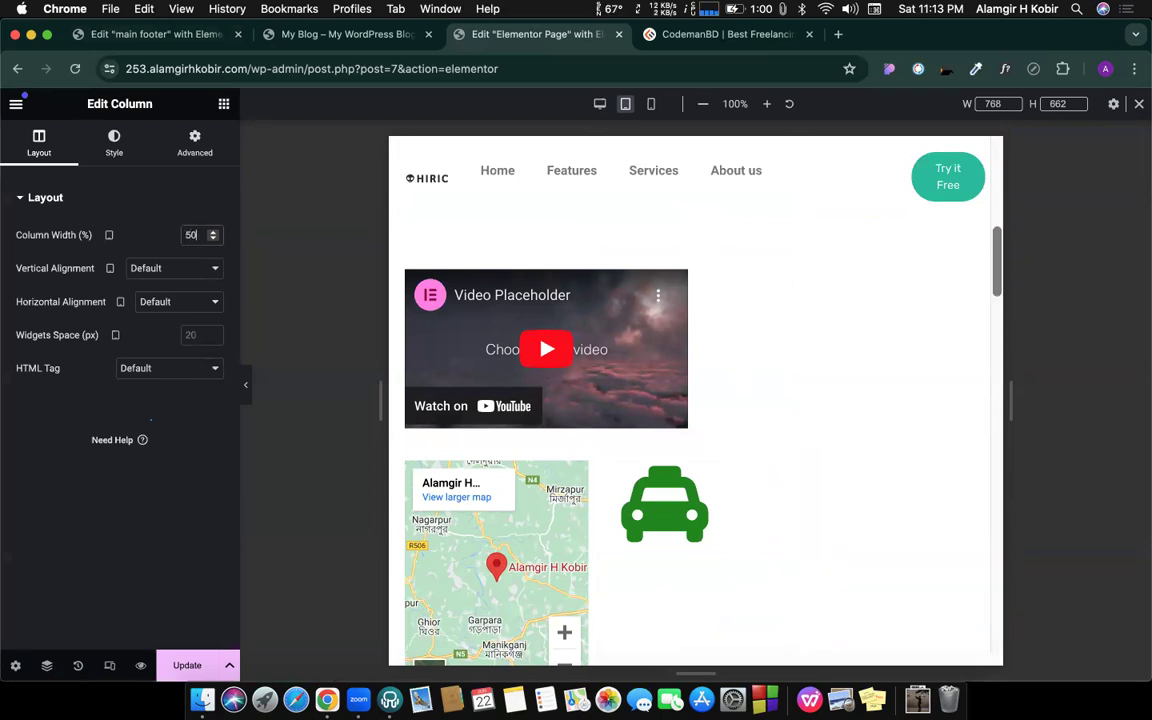
scroll(758, 420, down, 5)
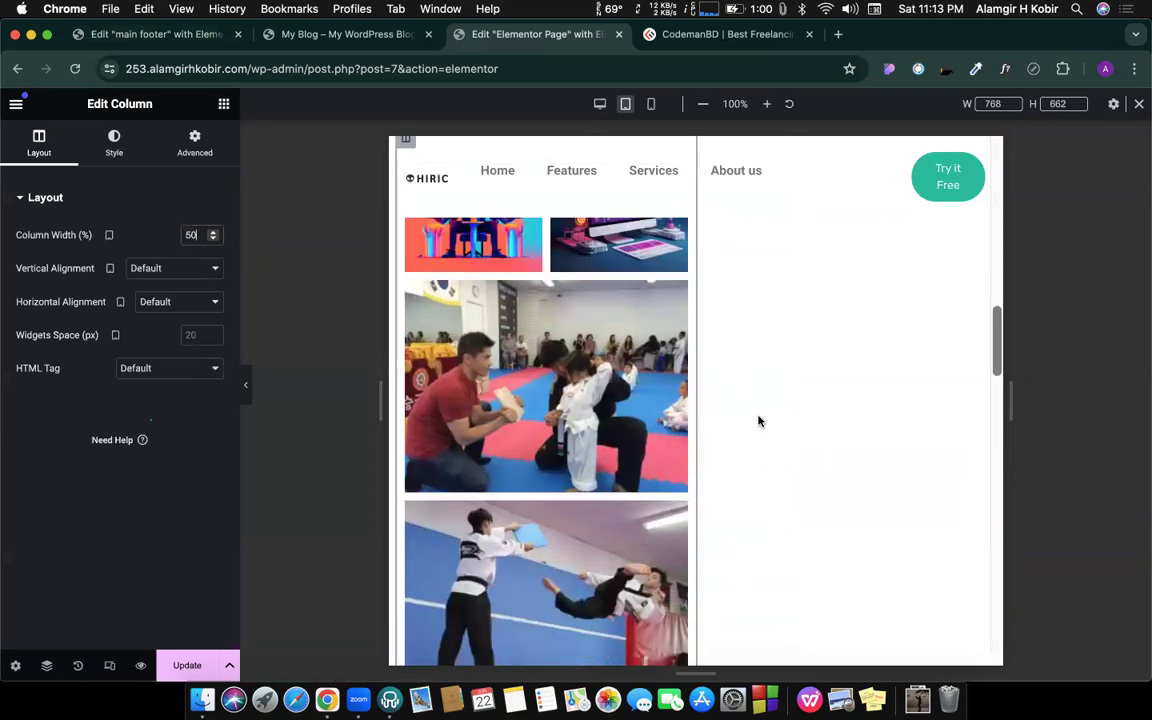
scroll(758, 420, up, 2)
scroll(758, 420, down, 6)
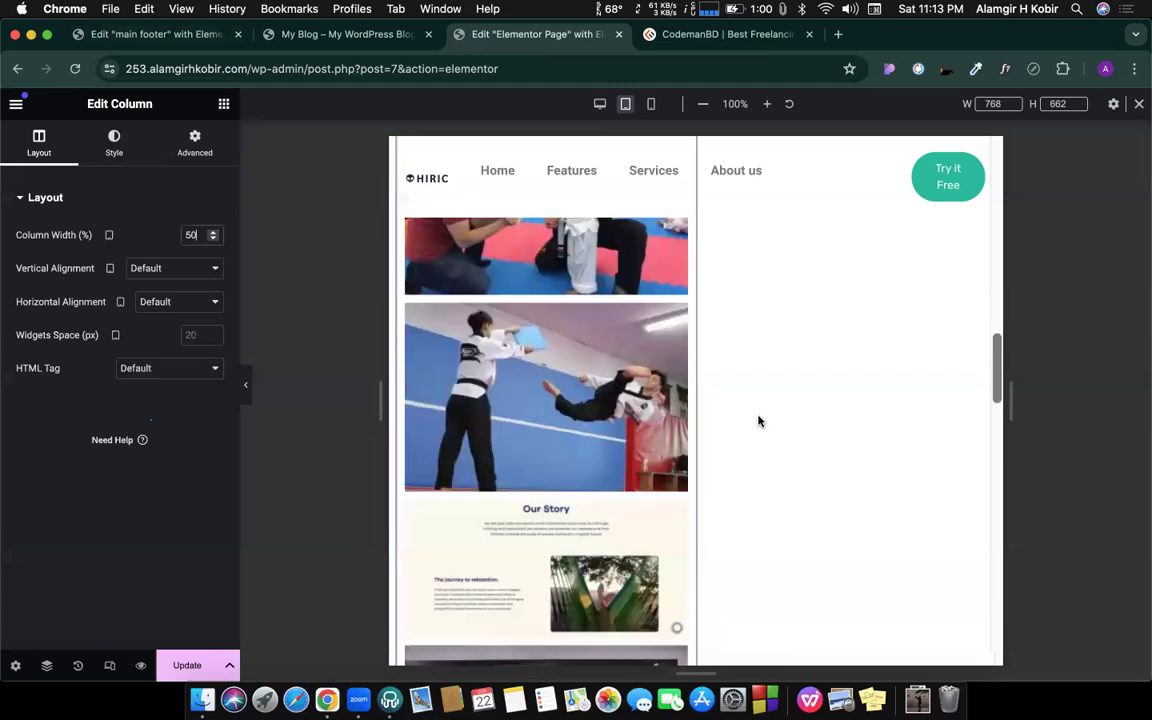
scroll(758, 420, down, 5)
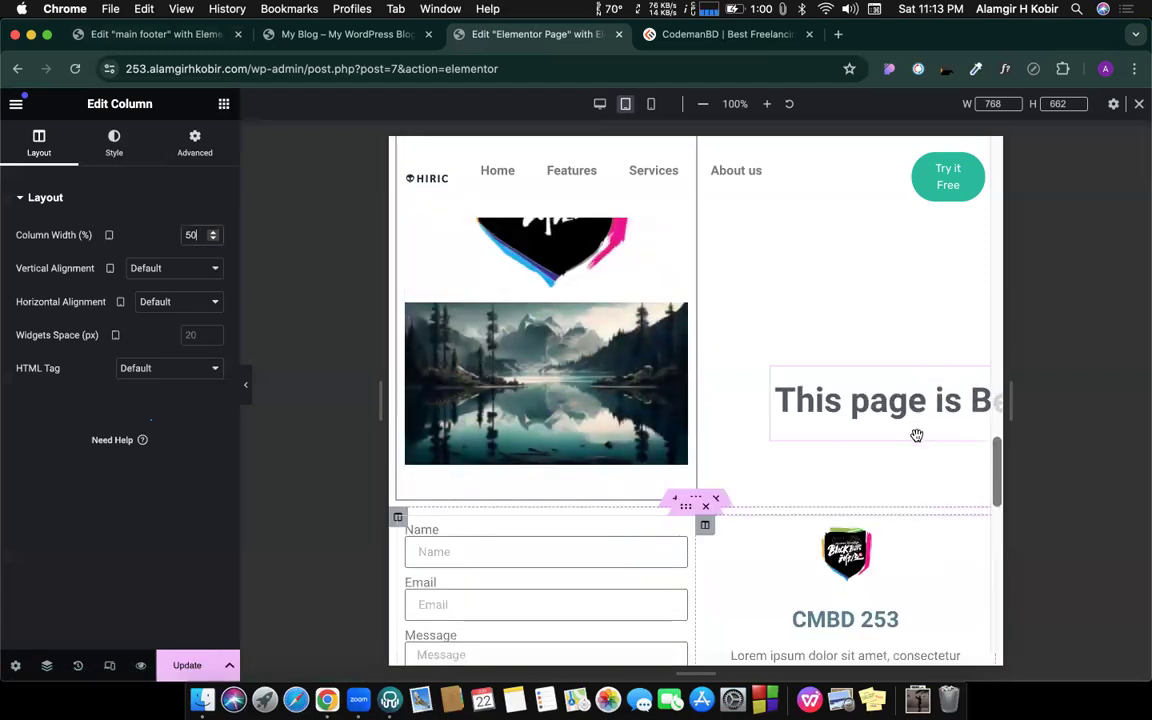
Step: Compare the animated headline's placement near the landscape image in the Desktop and Tablet Portrait views
click(603, 112)
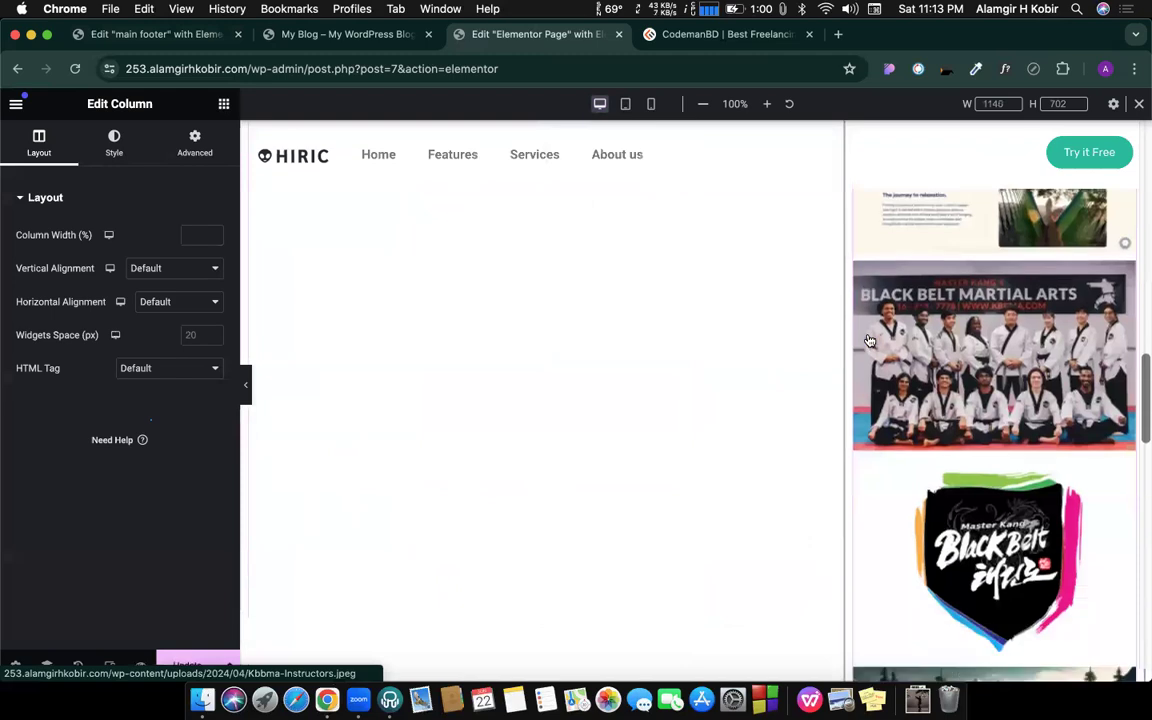
scroll(985, 380, down, 5)
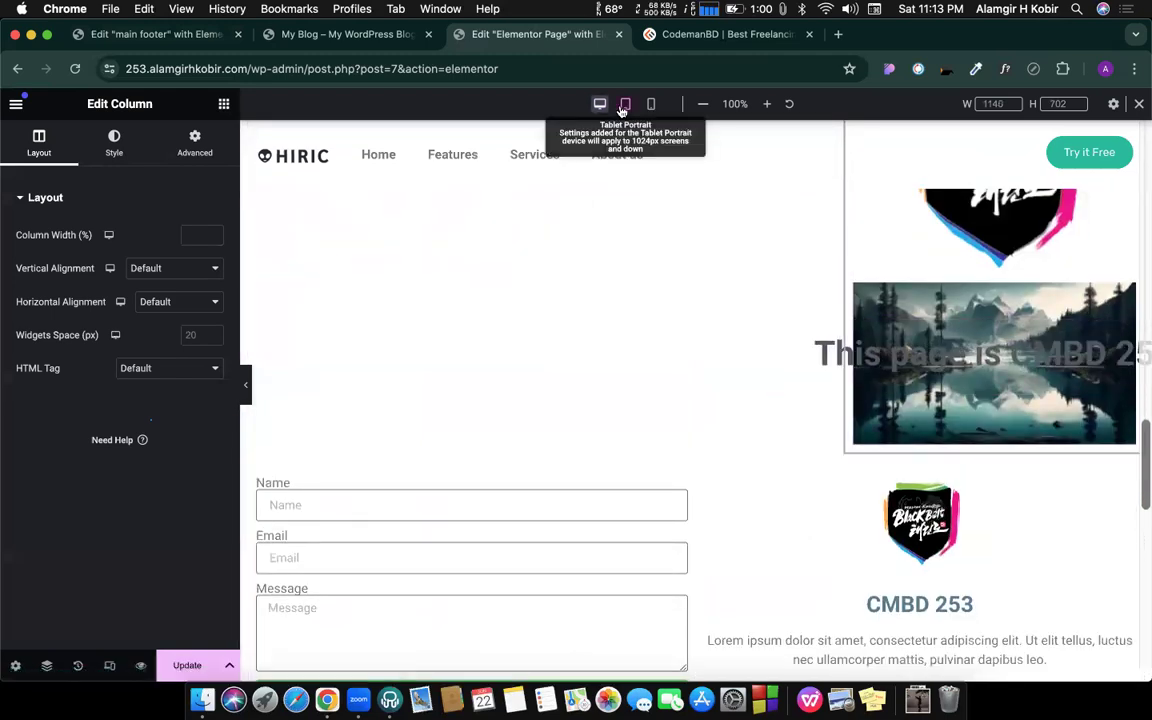
click(624, 104)
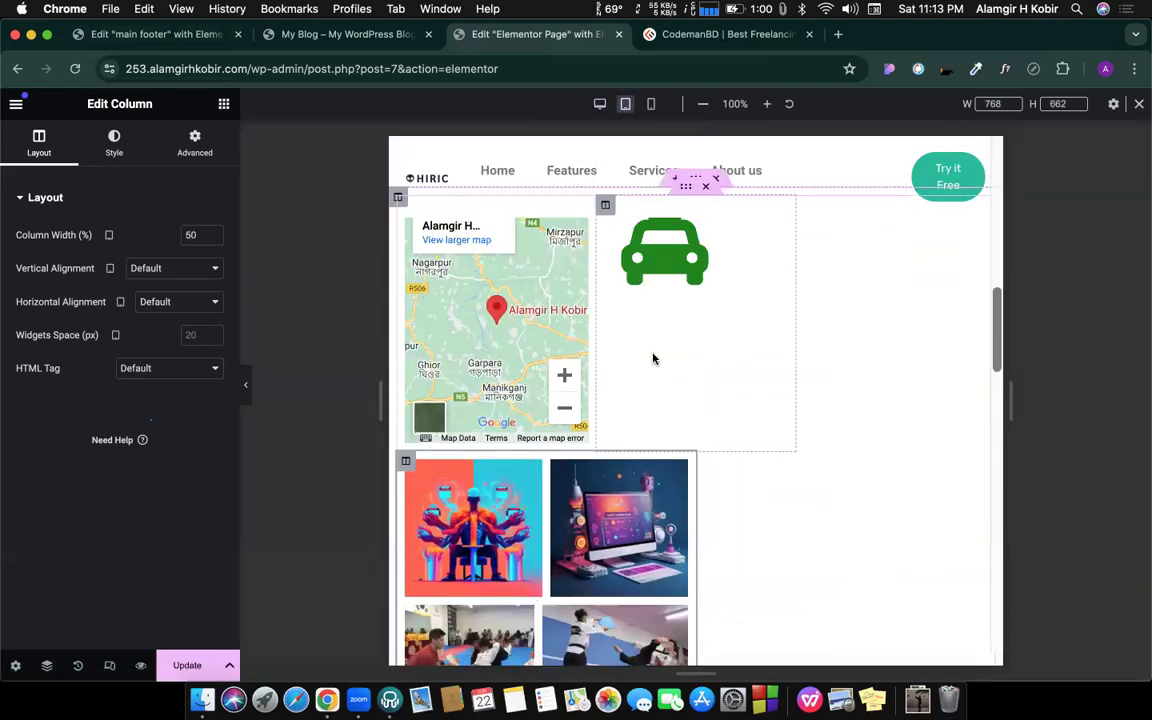
scroll(655, 360, down, 5)
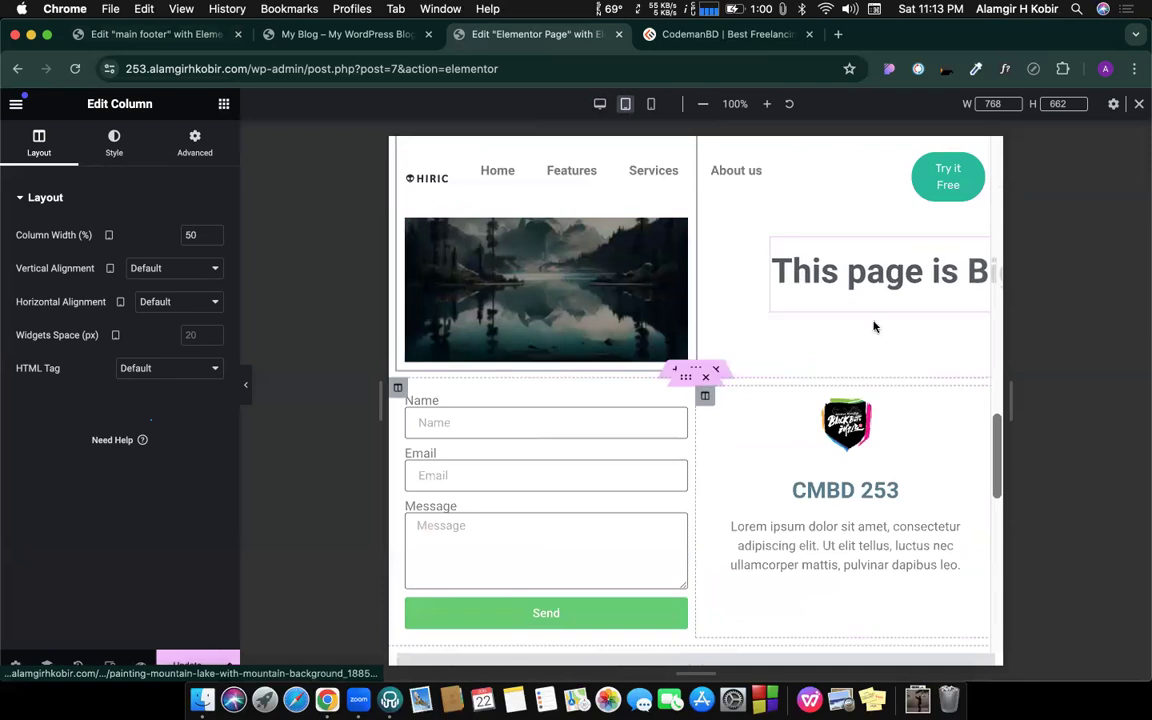
Step: Move the animated headline over the landscape image in Tablet Portrait with a horizontal offset of -383 px
scroll(905, 321, up, 1)
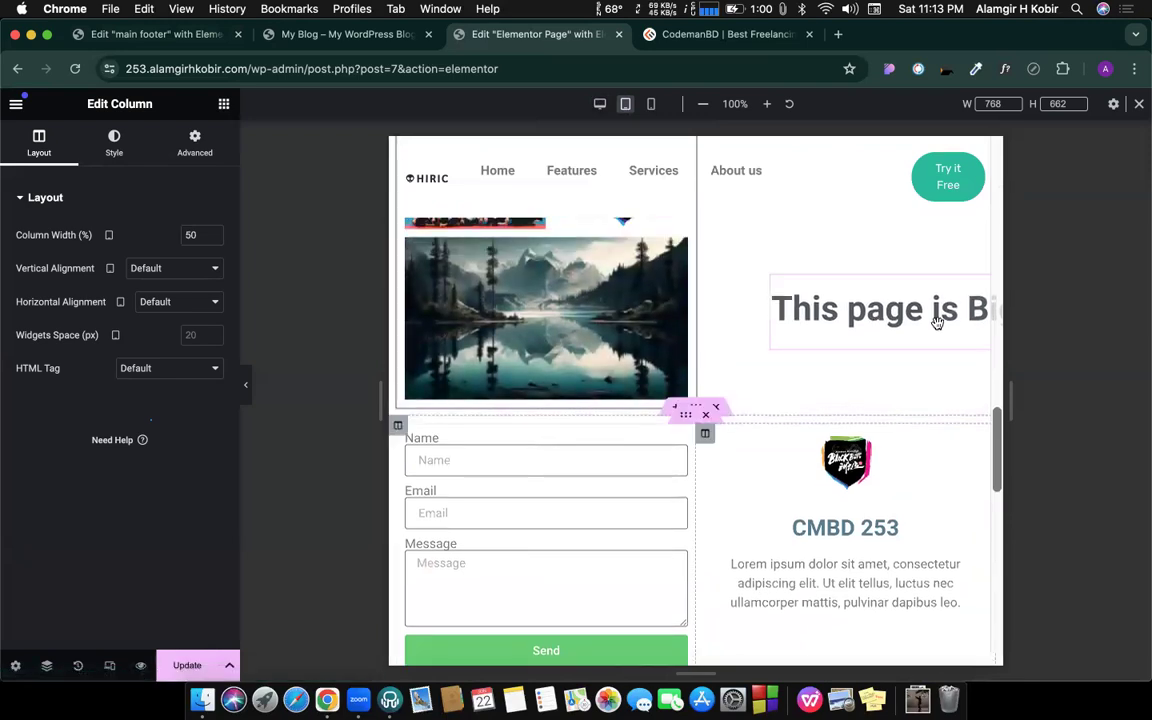
click(195, 145)
scroll(190, 480, down, 3)
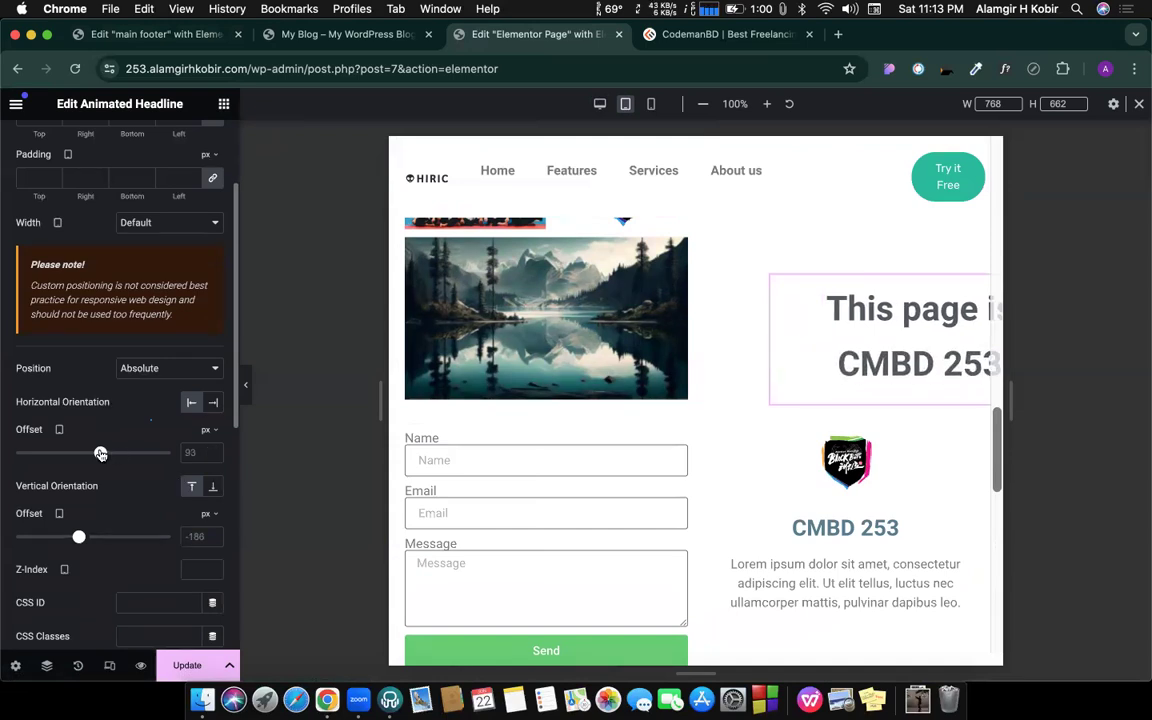
drag(101, 454, 63, 454)
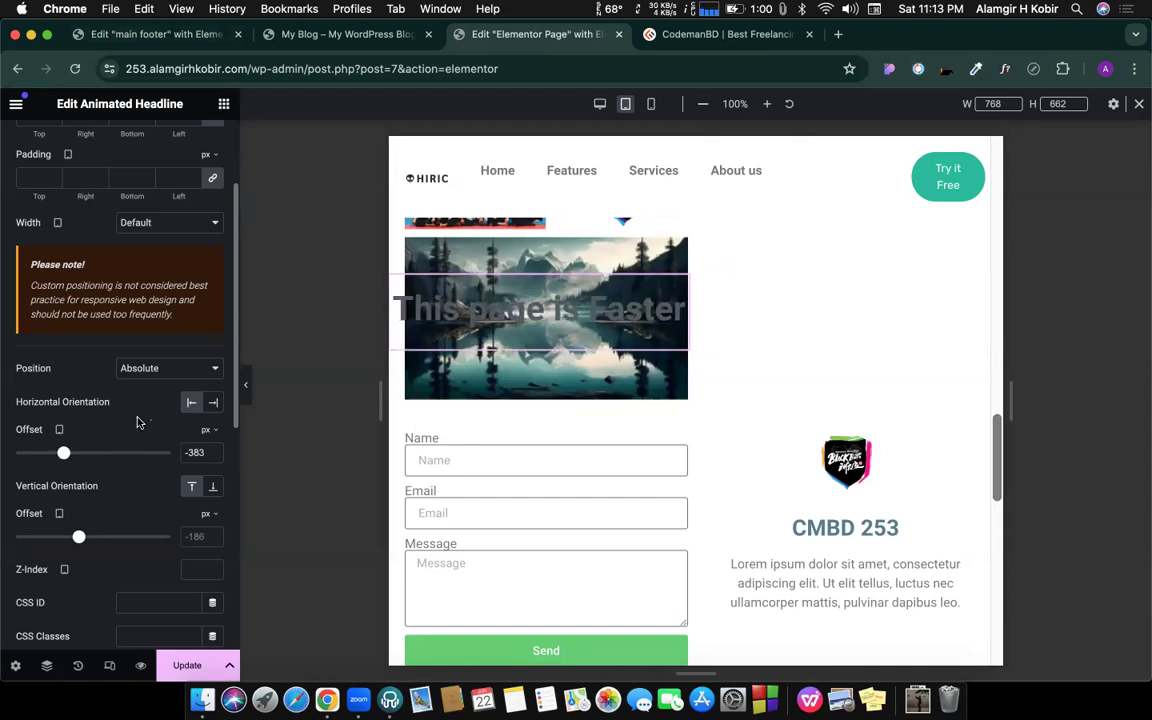
Step: Look through the page in the mobile view to find the animated headline near the landscape image and contact form
click(650, 104)
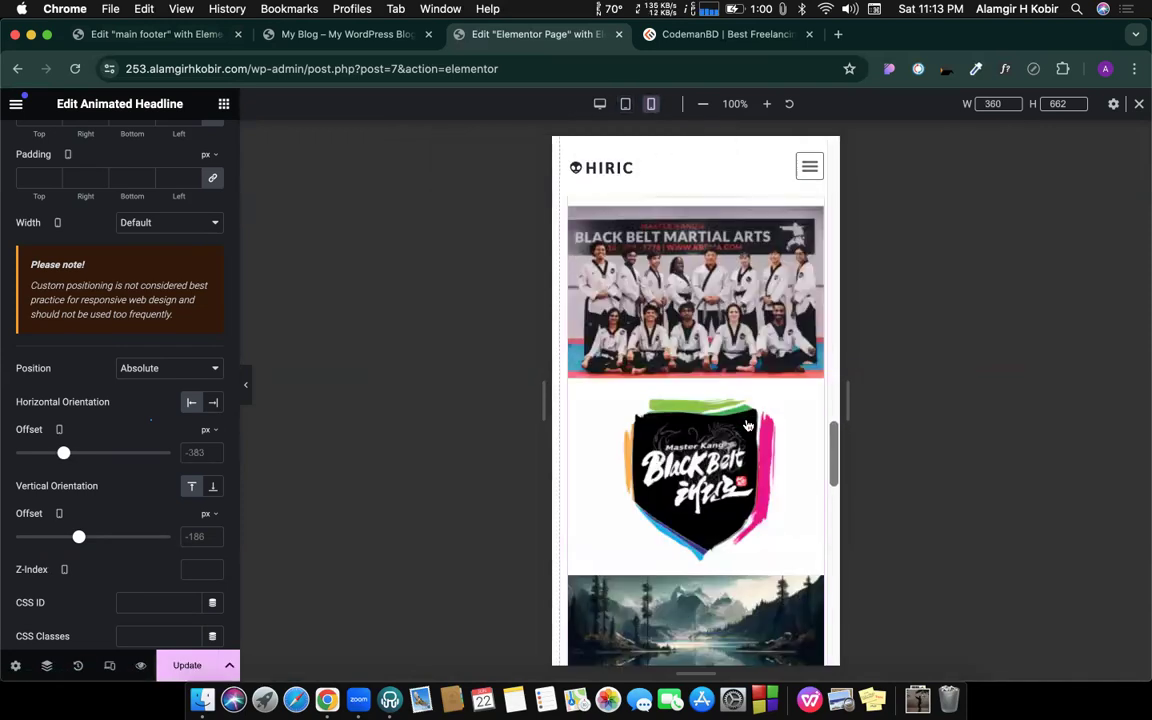
scroll(748, 424, down, 3)
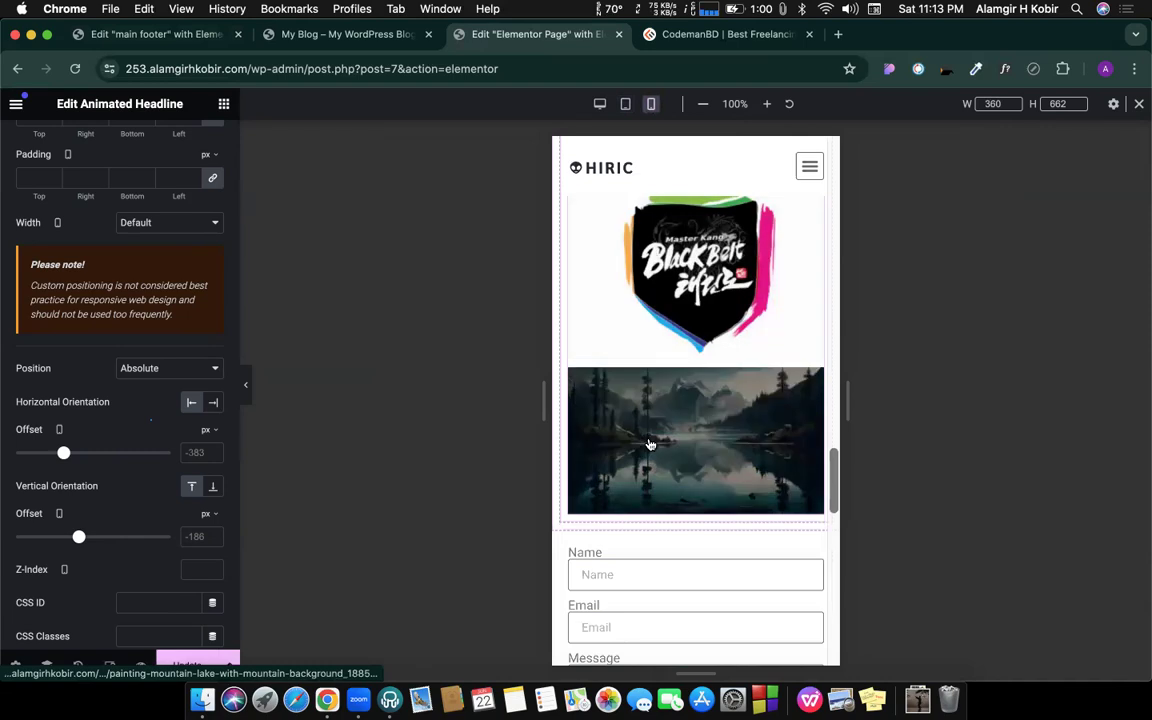
scroll(650, 442, down, 5)
scroll(648, 442, down, 3)
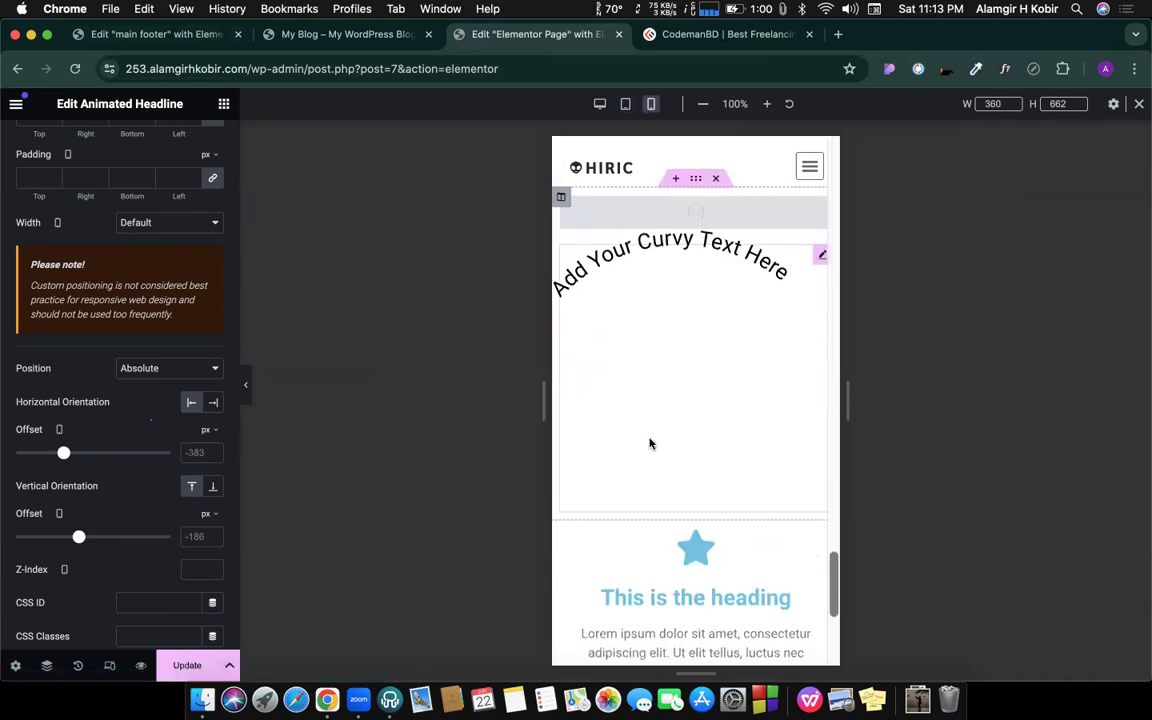
scroll(648, 442, up, 4)
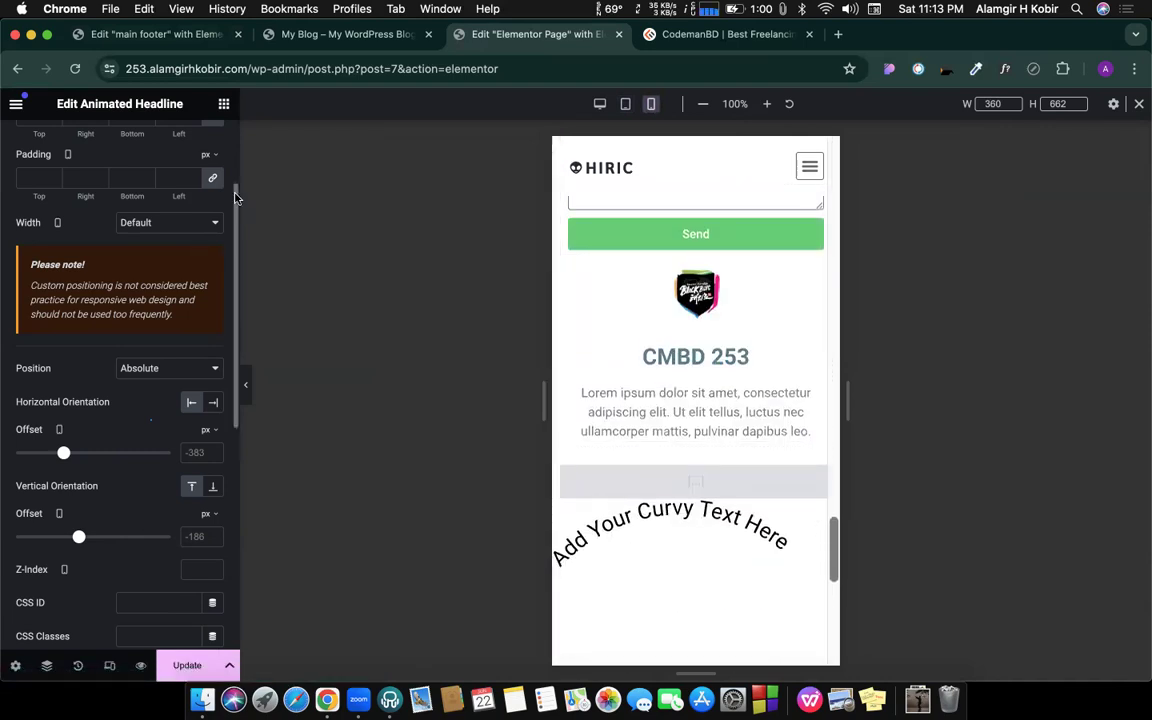
scroll(561, 368, up, 5)
scroll(561, 368, up, 15)
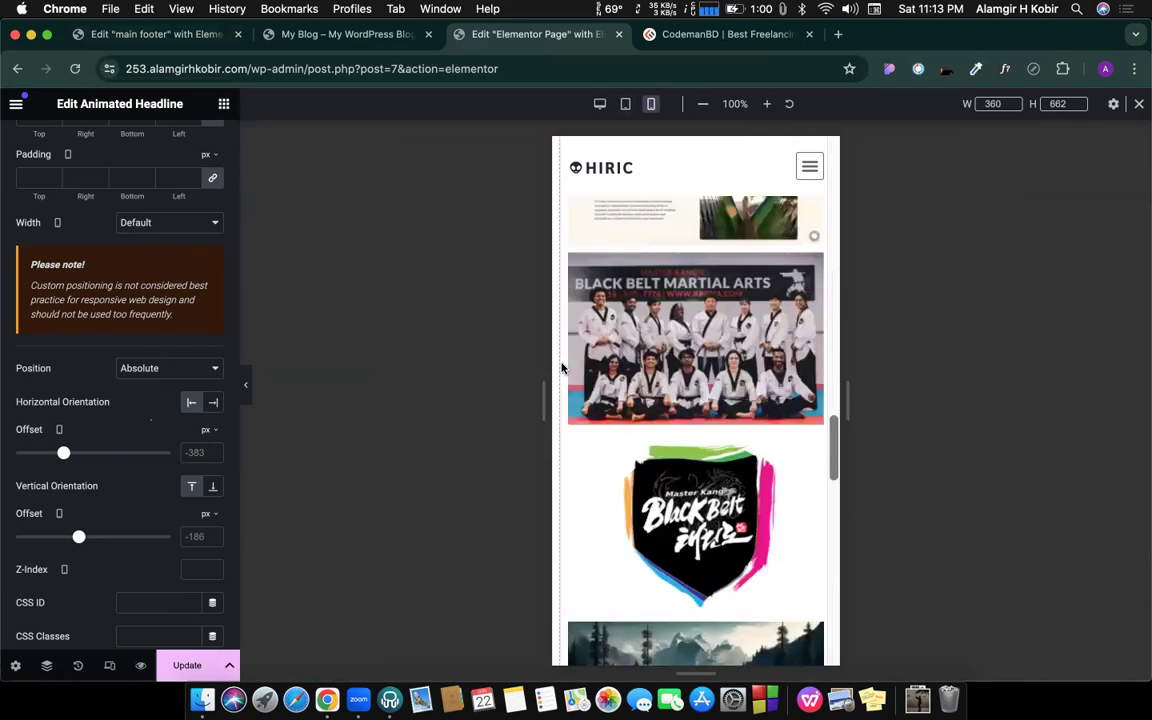
scroll(561, 368, up, 3)
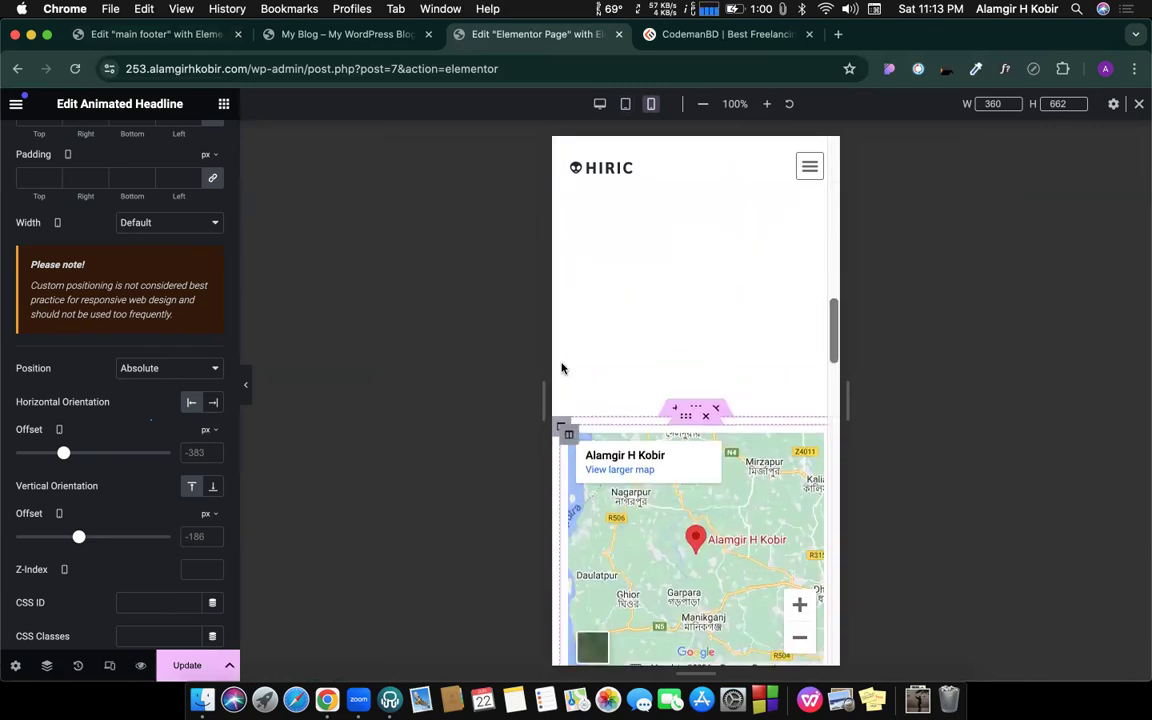
scroll(561, 368, down, 15)
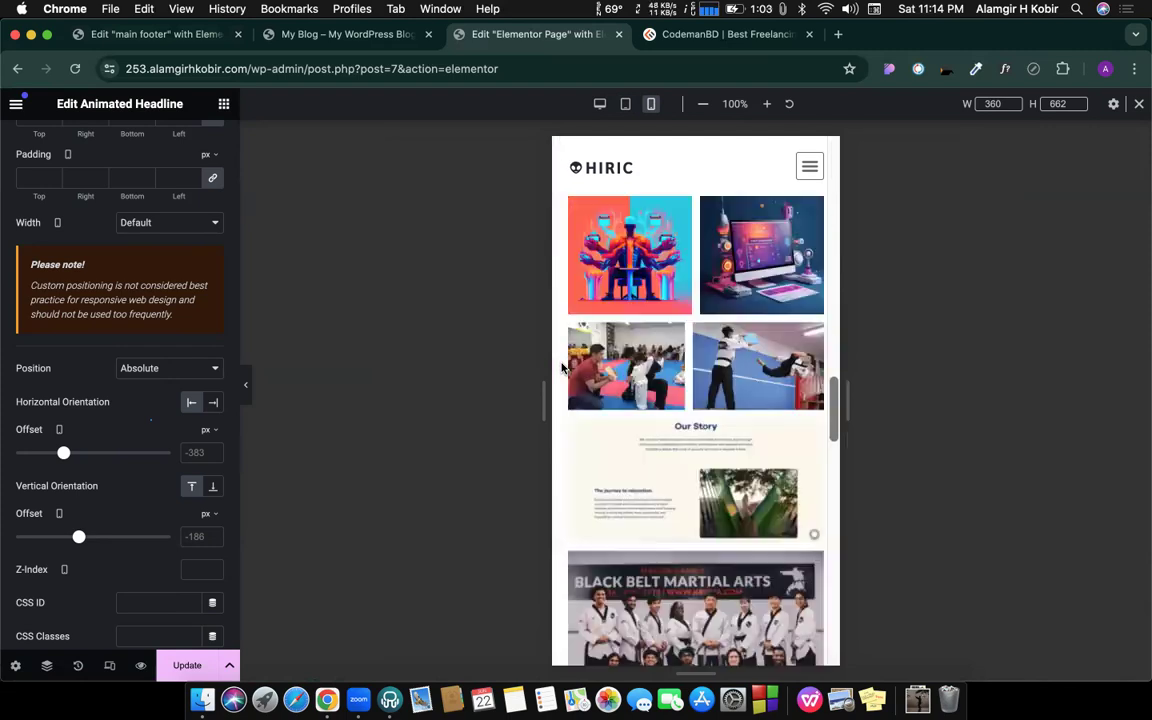
scroll(561, 368, down, 5)
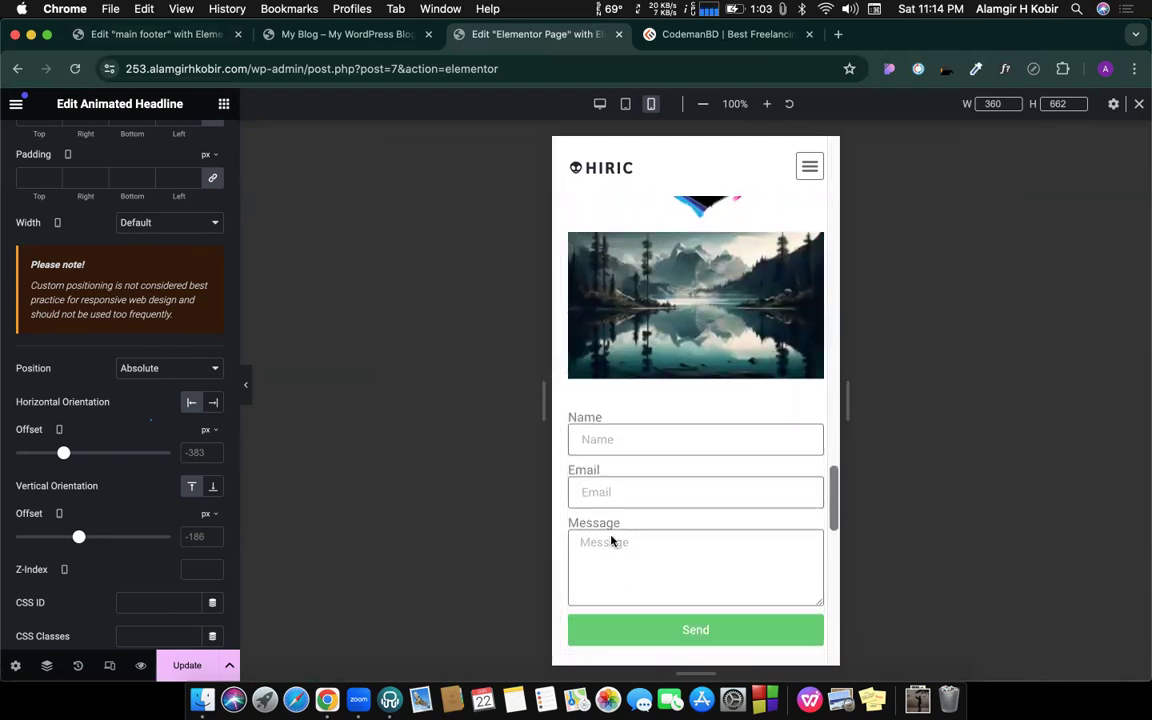
scroll(705, 318, up, 1)
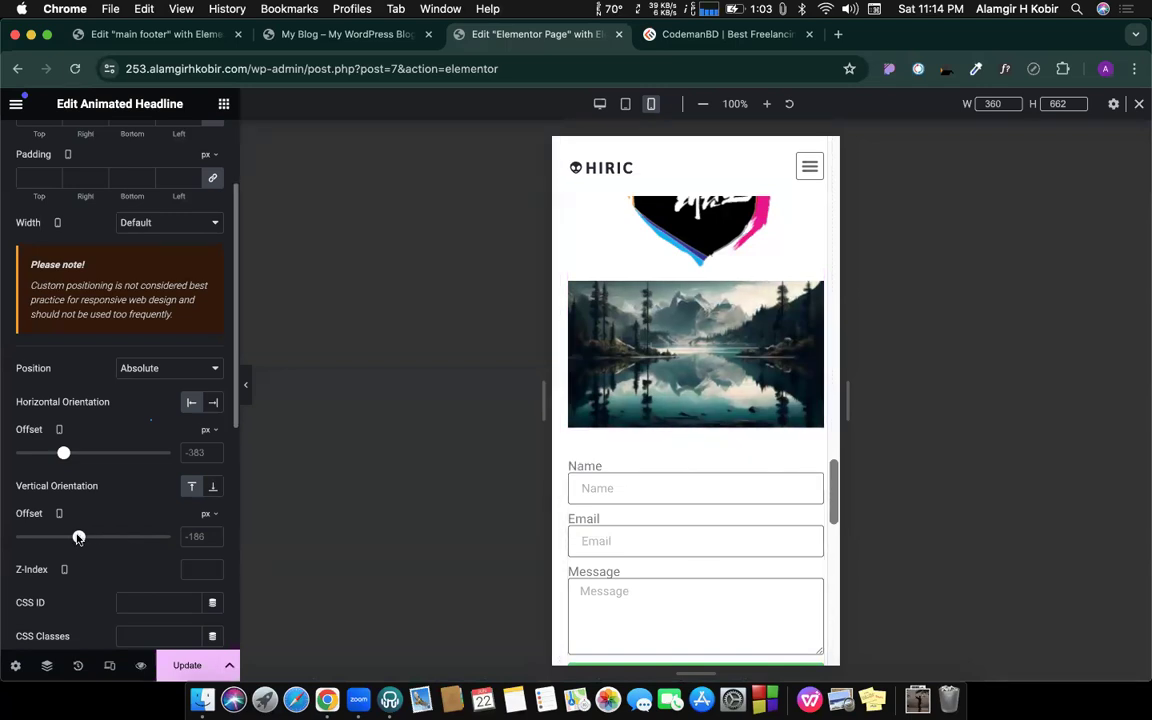
Step: Set the headline's mobile offsets to 0 vertically, measured in percent, and -52 px horizontally
drag(79, 538, 138, 539)
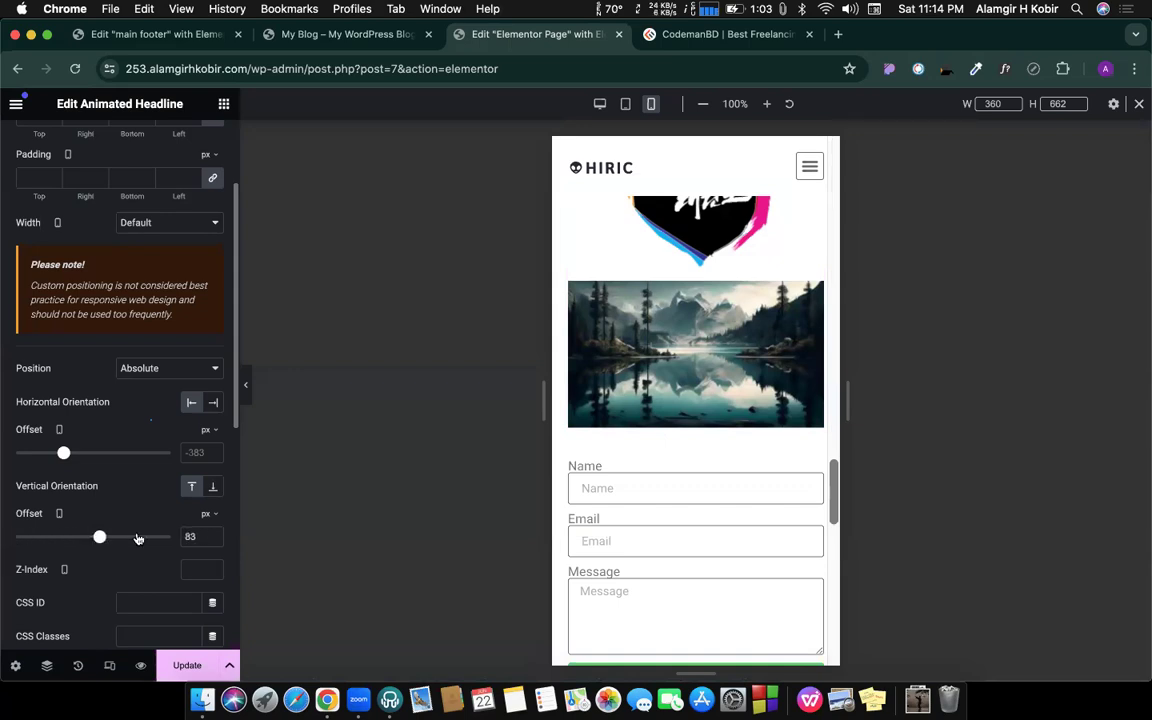
click(213, 517)
click(209, 538)
drag(93, 540, 126, 555)
drag(70, 455, 166, 458)
drag(93, 463, 85, 460)
Step: Move the headline up to the landscape image in the mobile view, with offsets of about -12 px horizontally and -163% vertically
scroll(626, 512, down, 5)
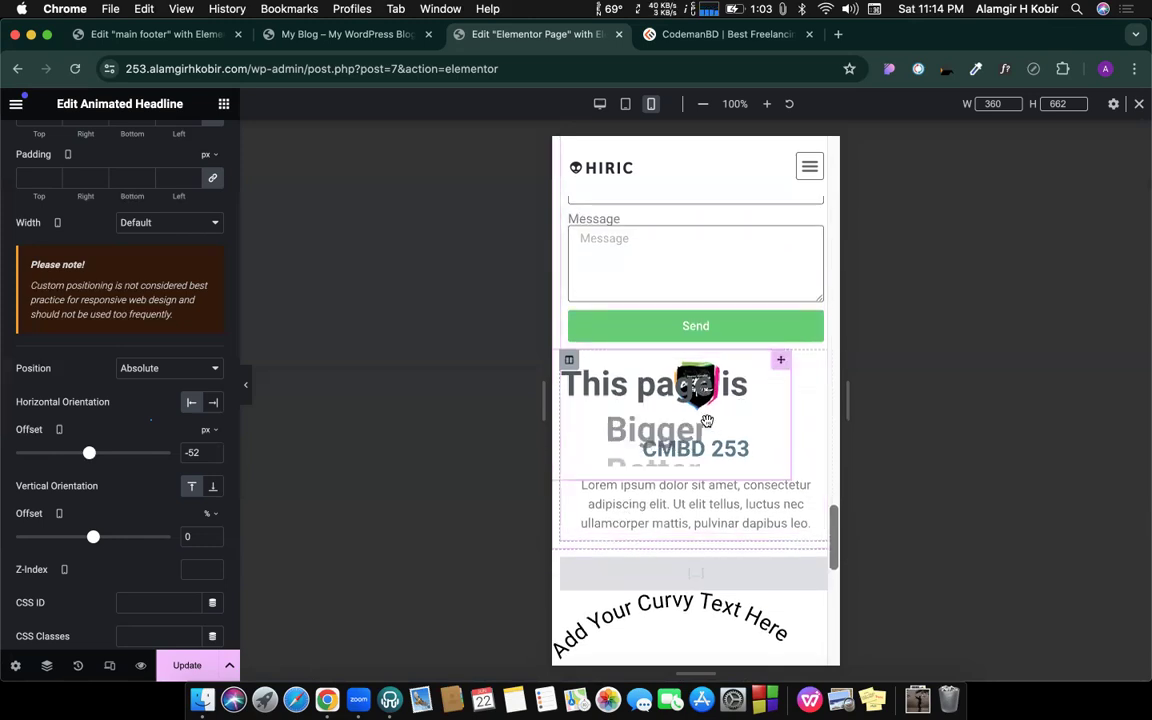
scroll(709, 425, up, 2)
scroll(707, 421, down, 1)
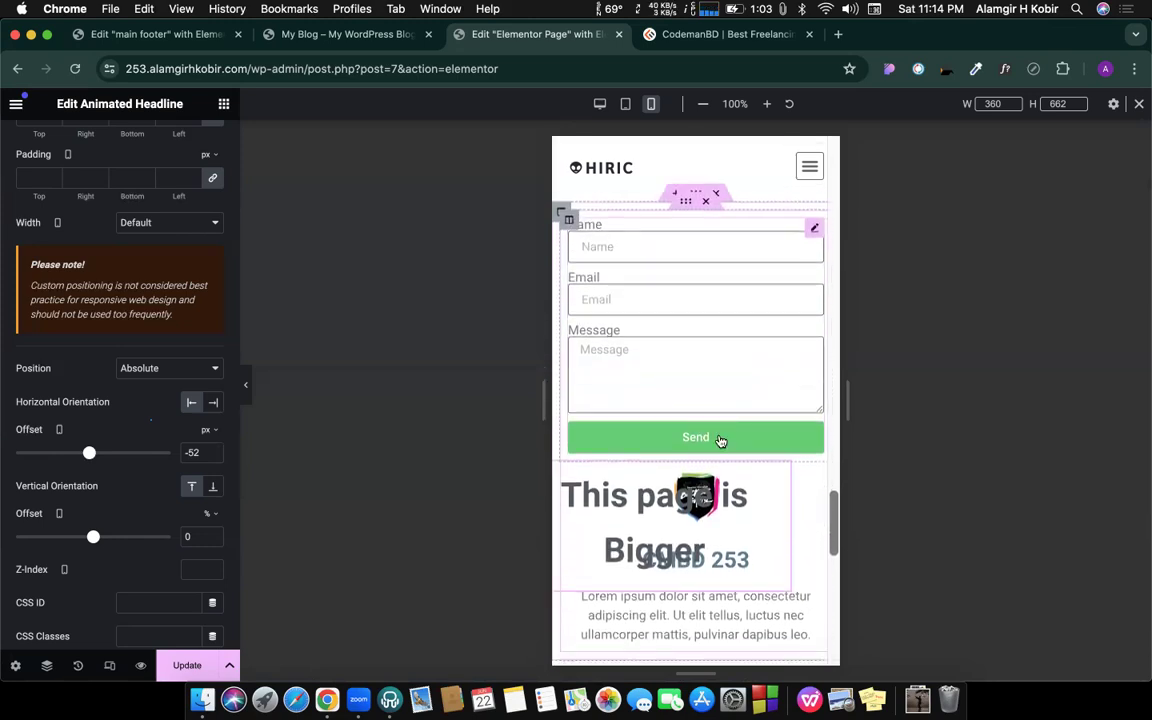
drag(781, 477, 808, 306)
scroll(783, 425, up, 3)
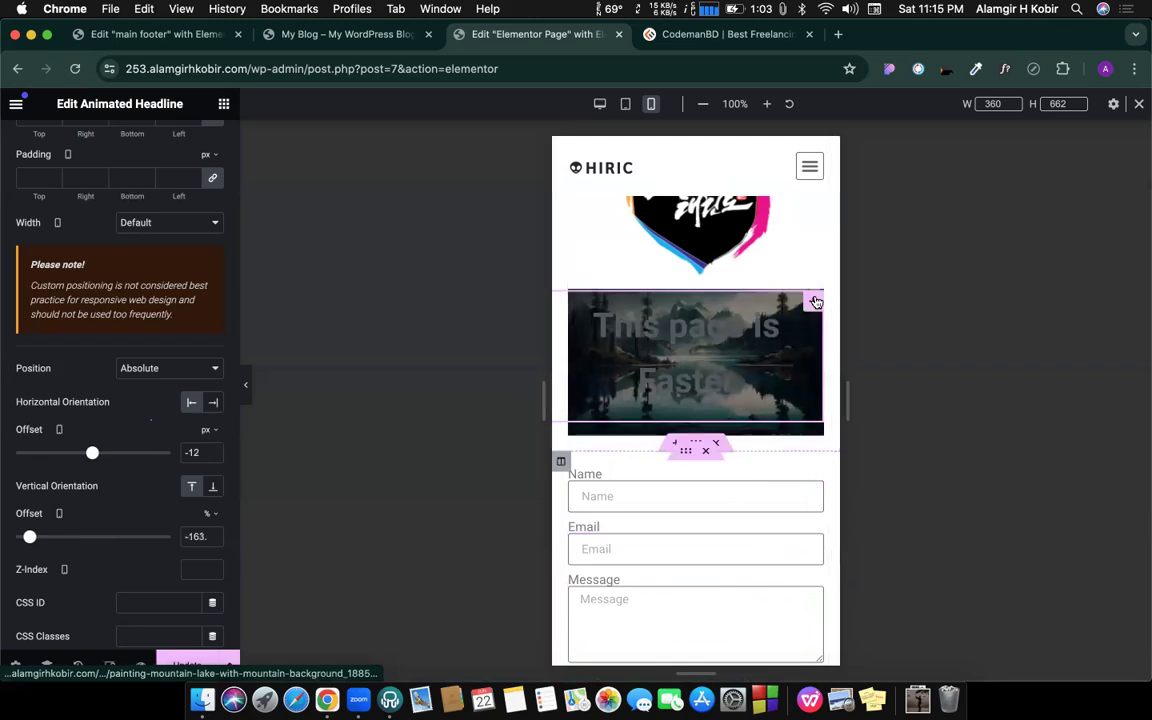
drag(816, 301, 757, 437)
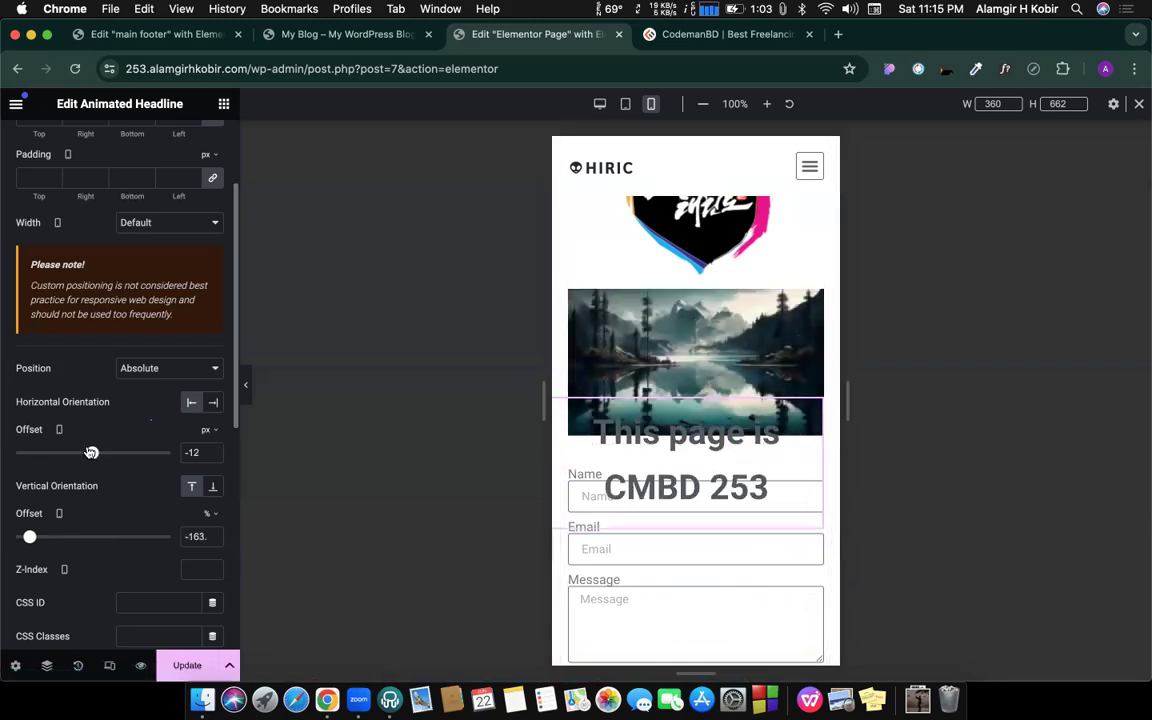
Step: Set the headline's mobile vertical offset to -210% so it sits over the landscape image
drag(30, 538, 14, 538)
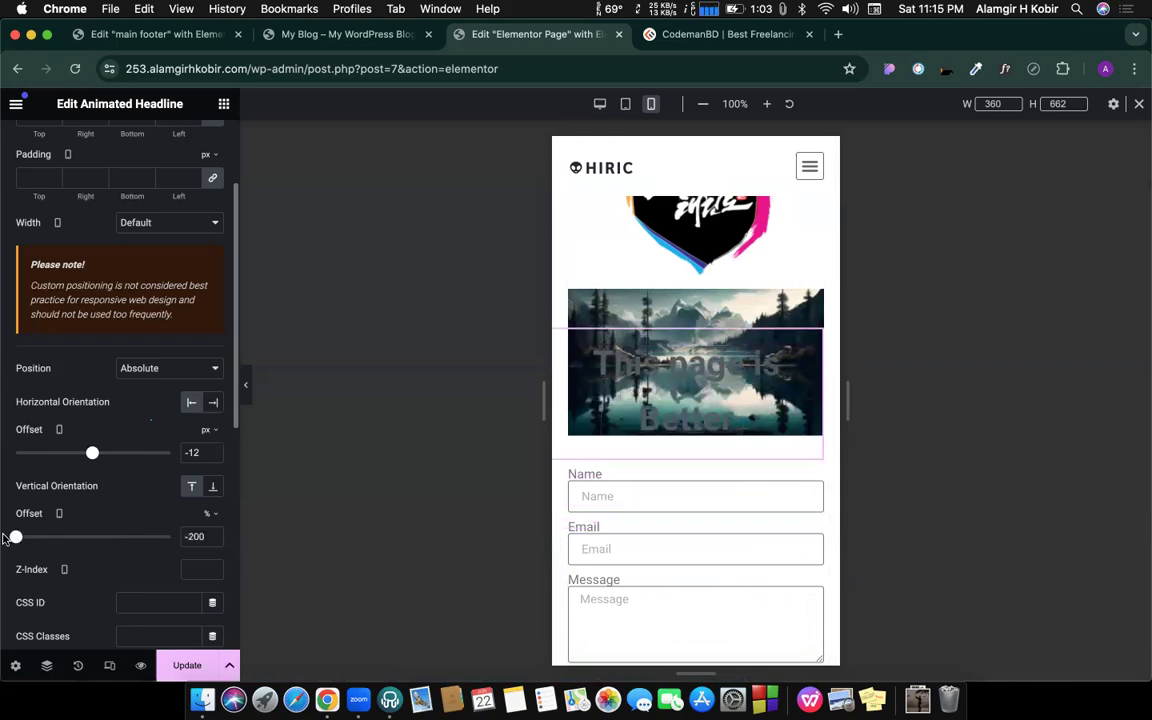
click(212, 541)
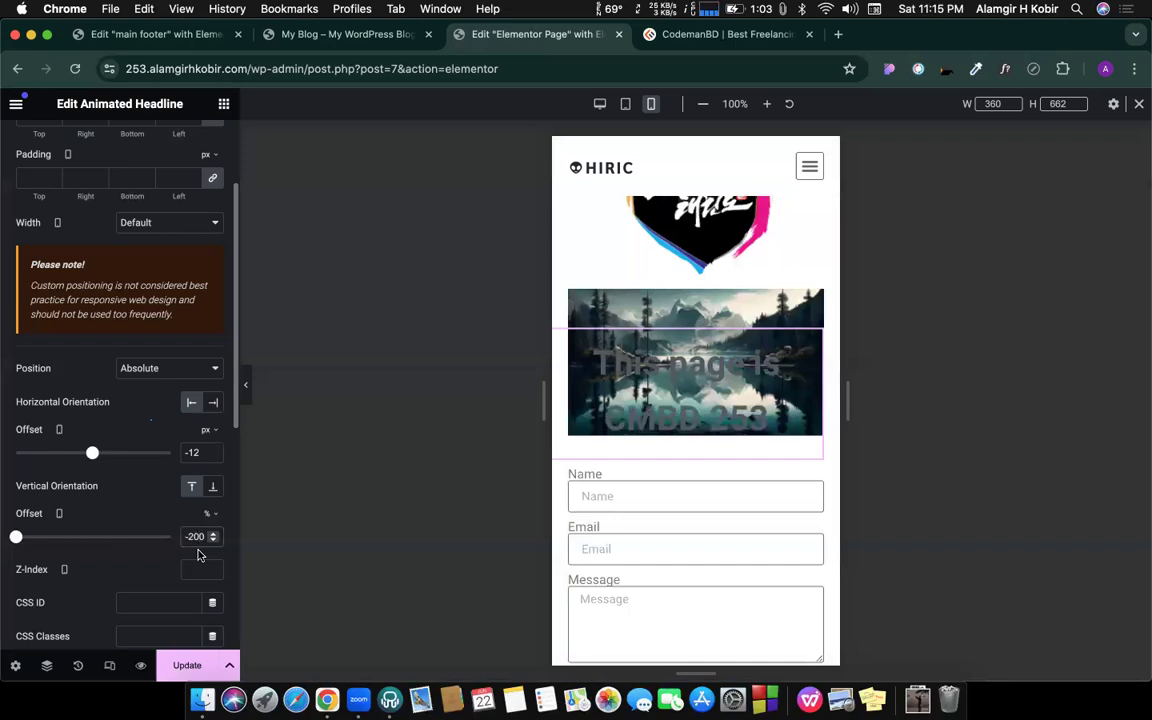
key(BackSpace)
key(BackSpace)
text(10)
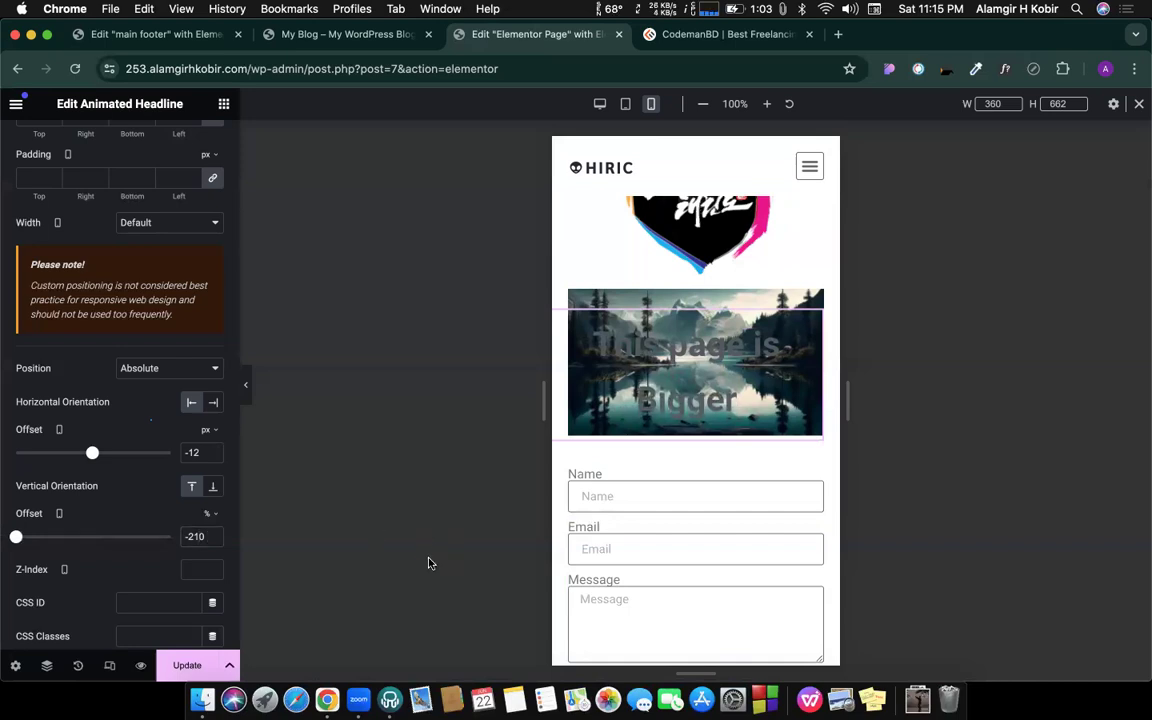
Step: Review the animated headline's Position setting and keep the Absolute option
scroll(110, 218, up, 3)
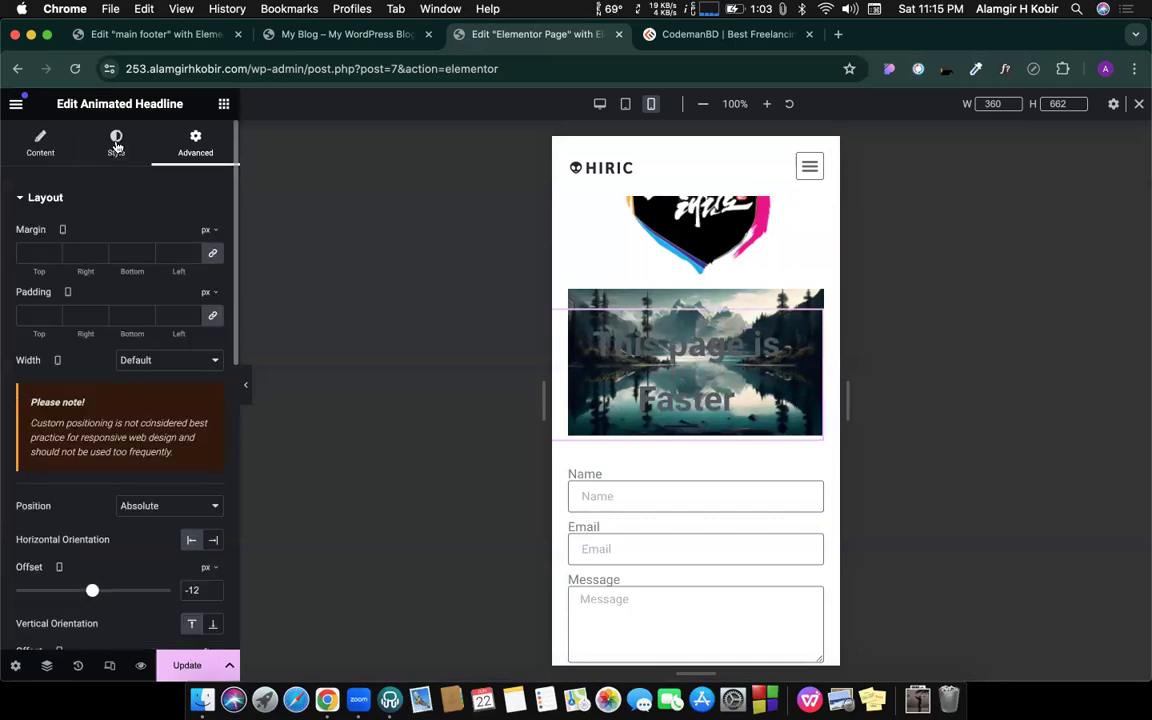
click(168, 507)
click(140, 519)
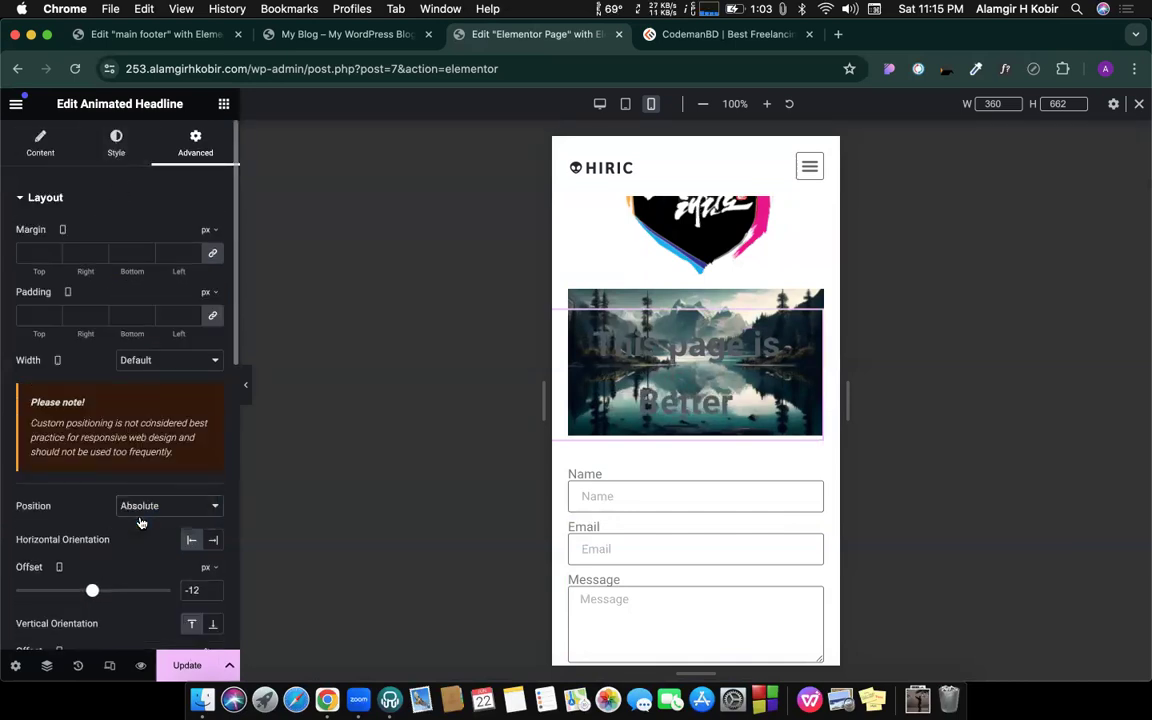
Step: Try the Fixed position for the animated headline and check its placement throughout the mobile page
scroll(683, 497, down, 10)
scroll(685, 500, up, 15)
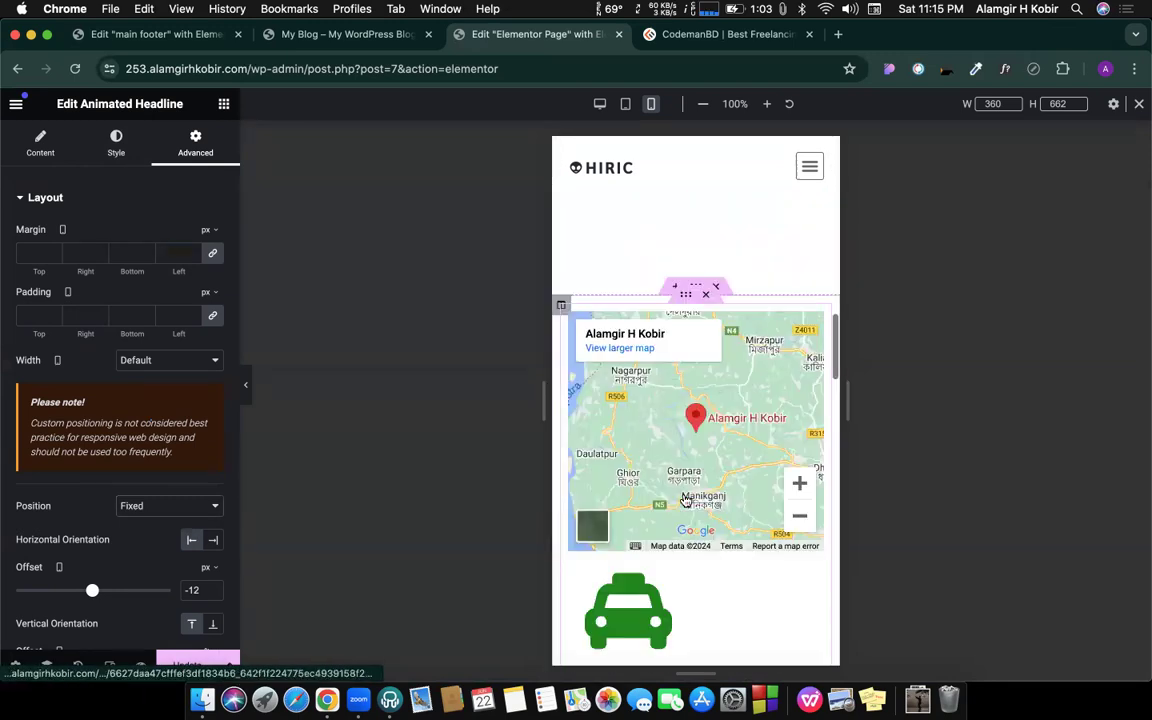
scroll(686, 557, up, 5)
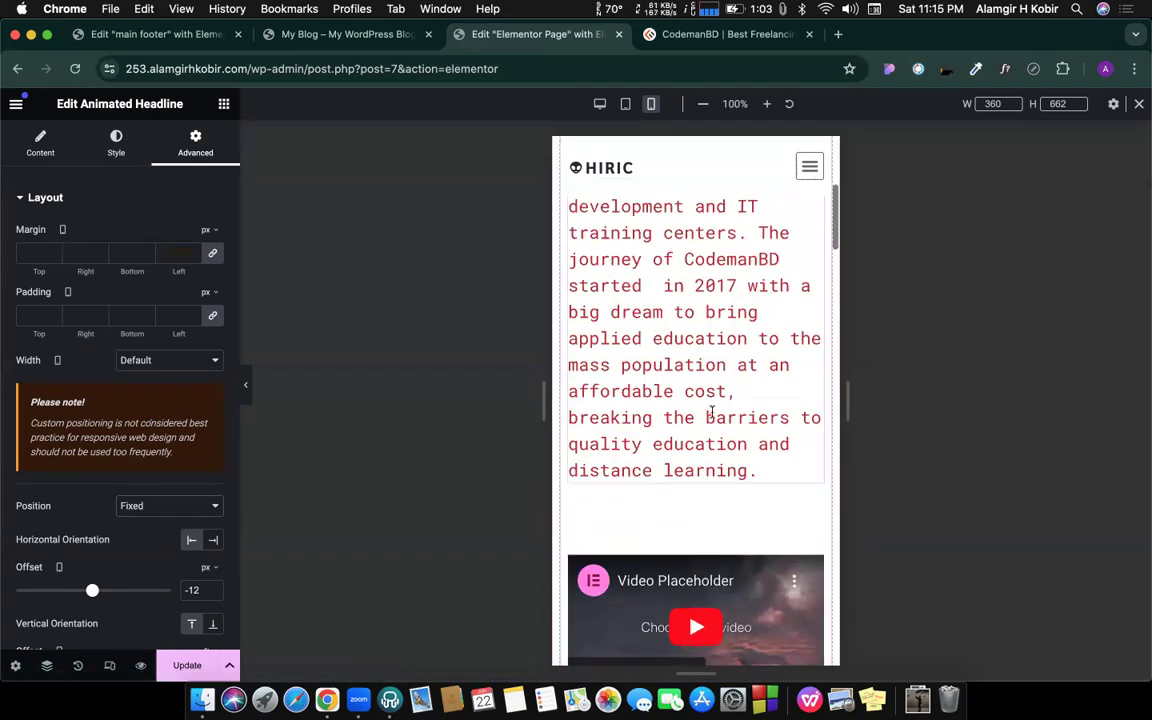
scroll(746, 508, down, 12)
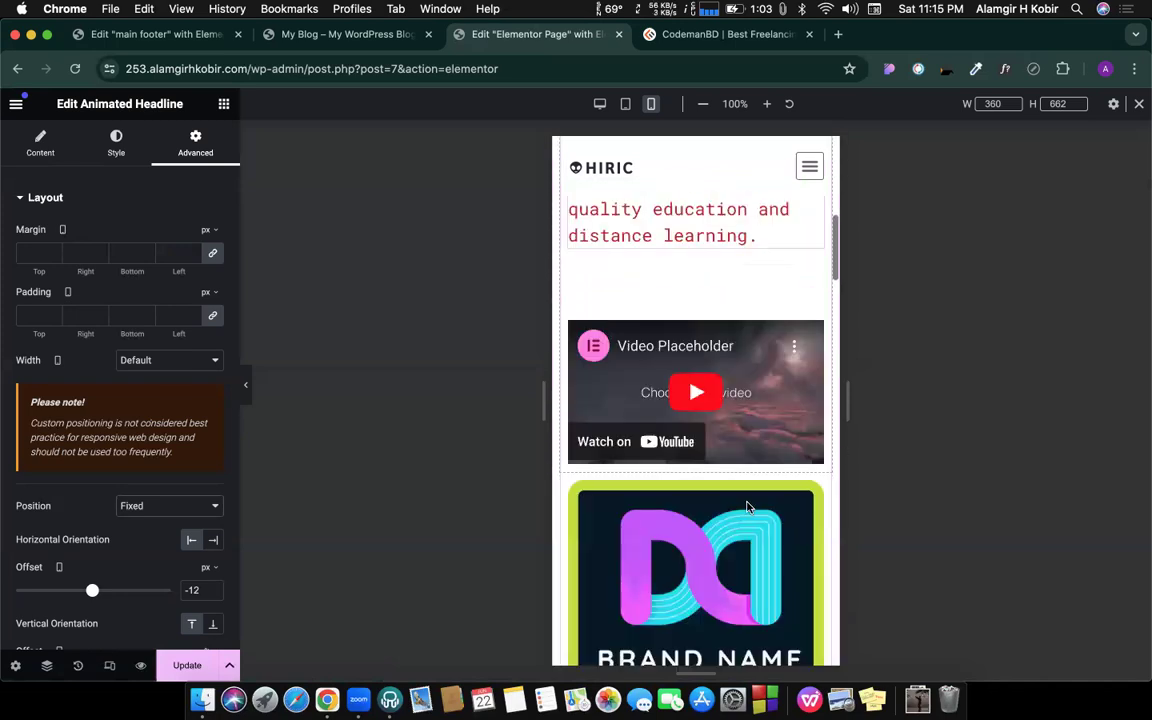
scroll(172, 543, down, 3)
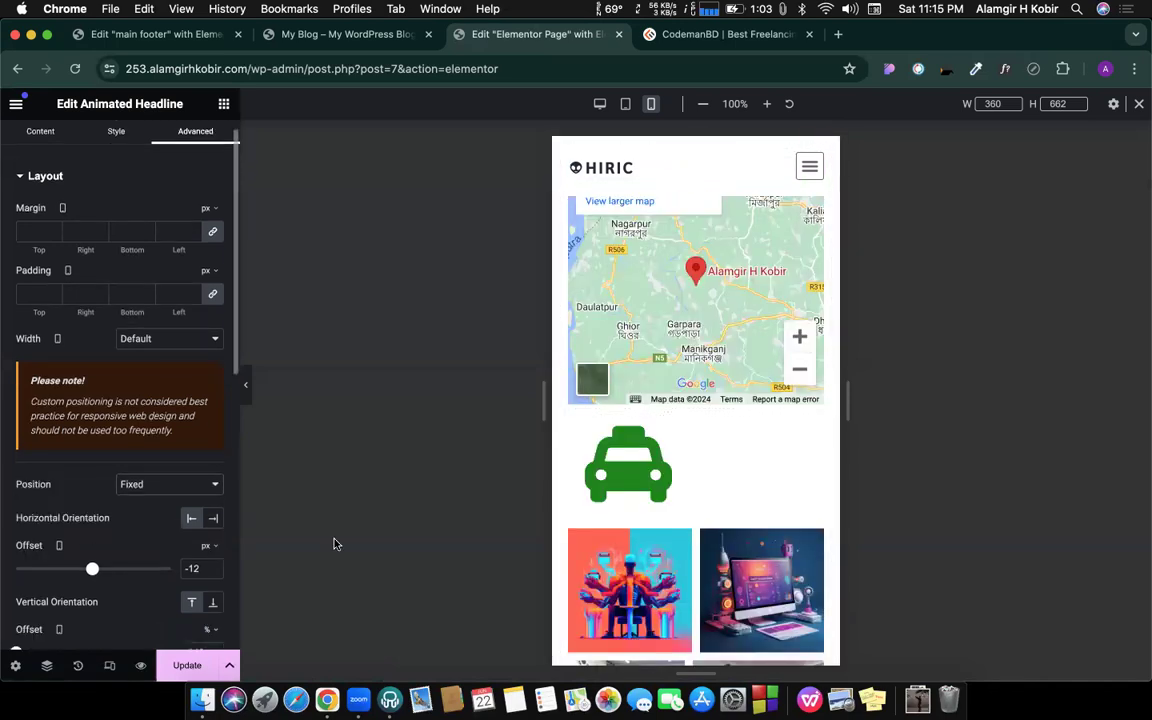
scroll(746, 367, down, 15)
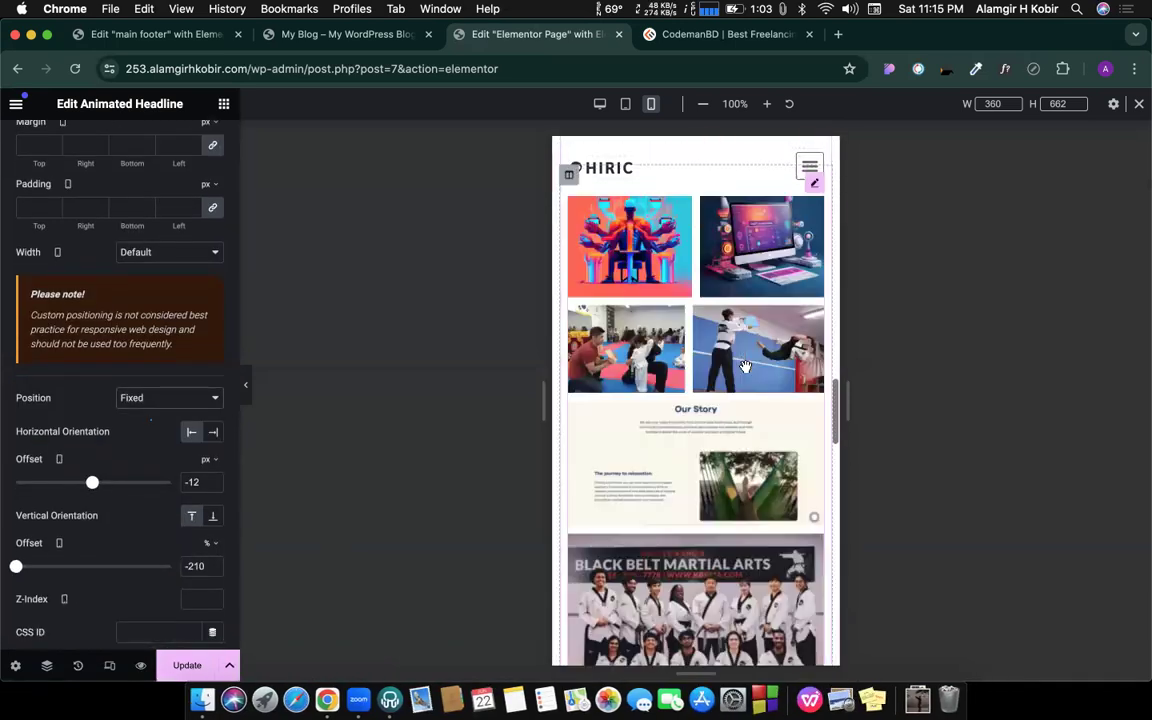
scroll(746, 367, down, 8)
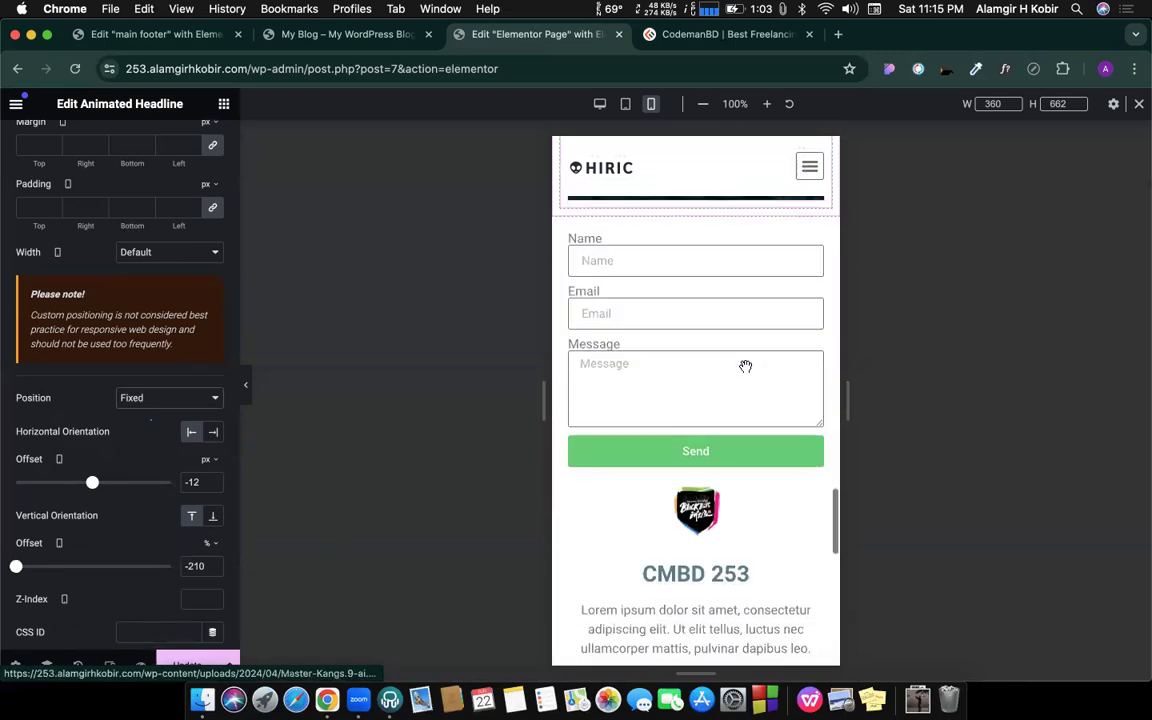
scroll(746, 367, down, 5)
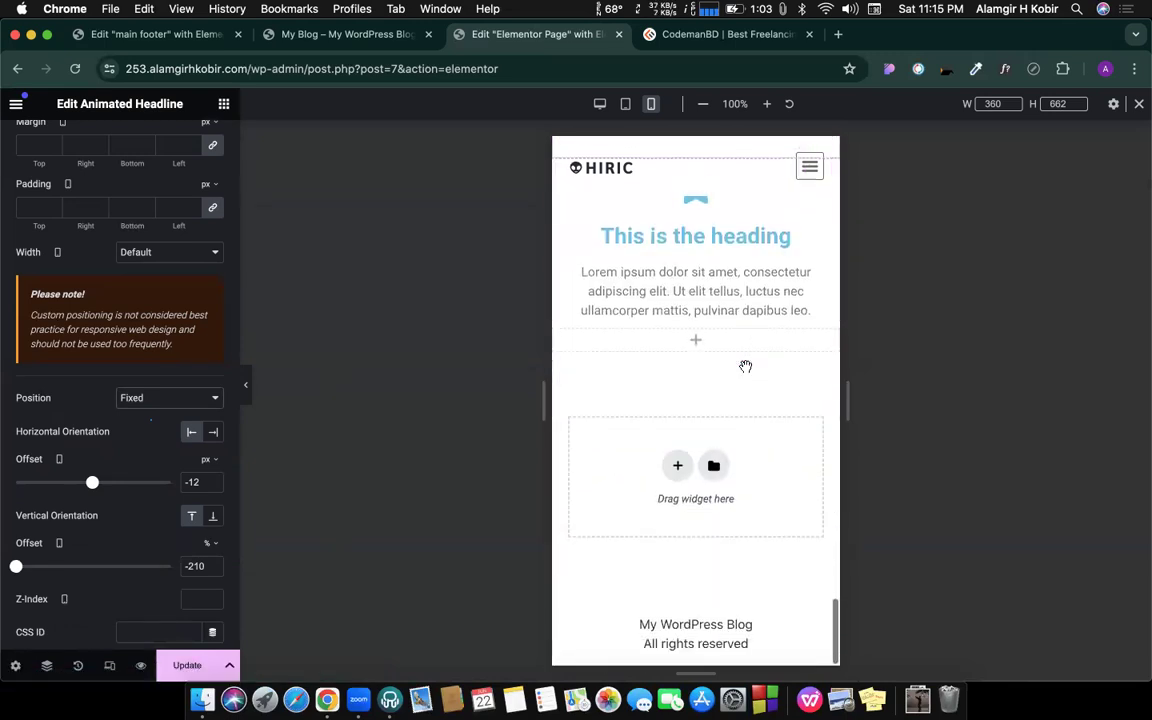
scroll(742, 353, up, 20)
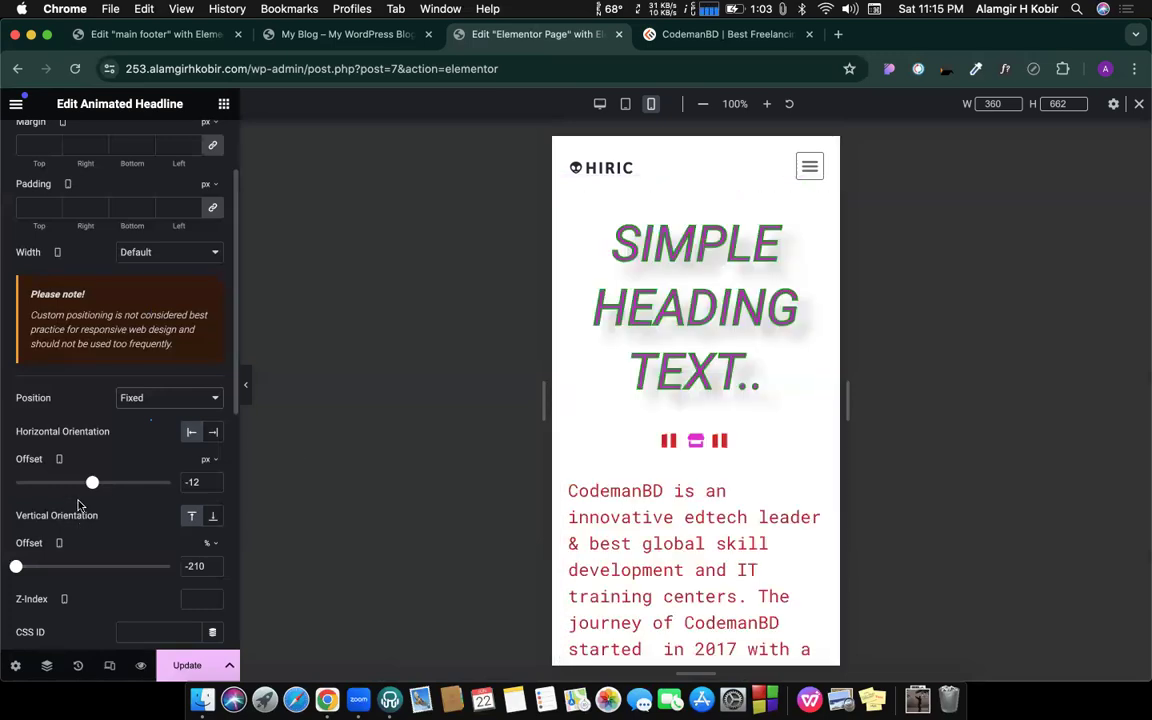
Step: Set the fixed headline's mobile horizontal offset to 350 px and look for the headline along the whole page
click(122, 483)
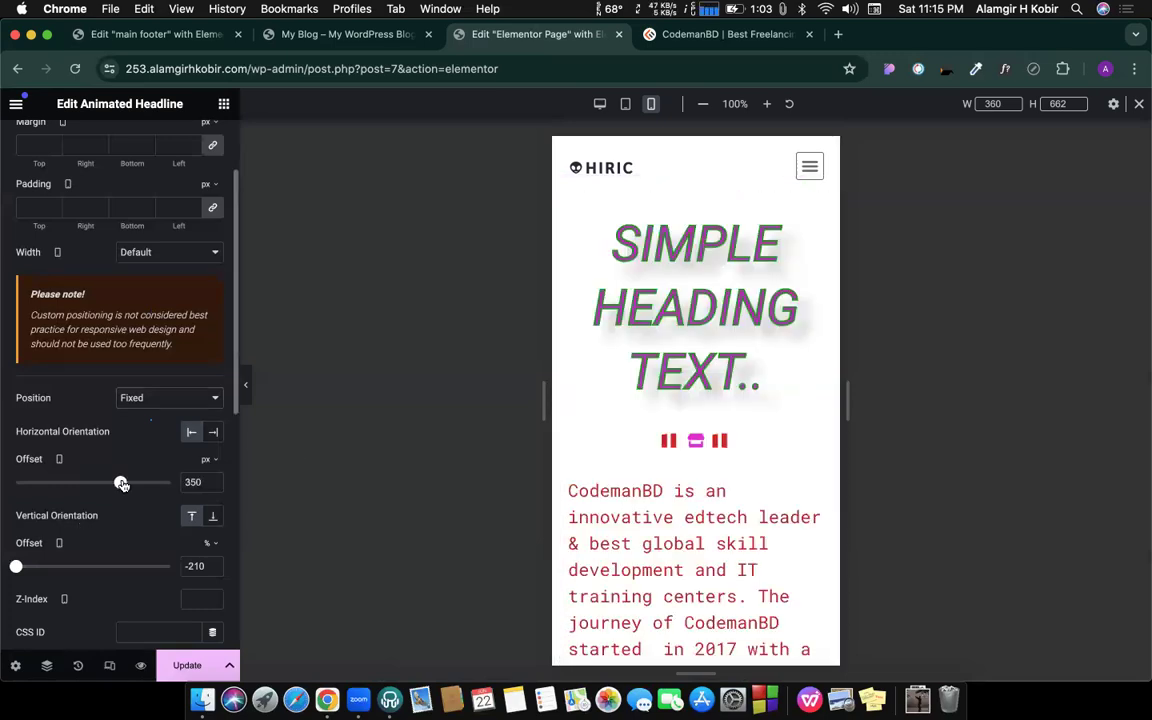
scroll(567, 448, down, 5)
scroll(567, 448, down, 10)
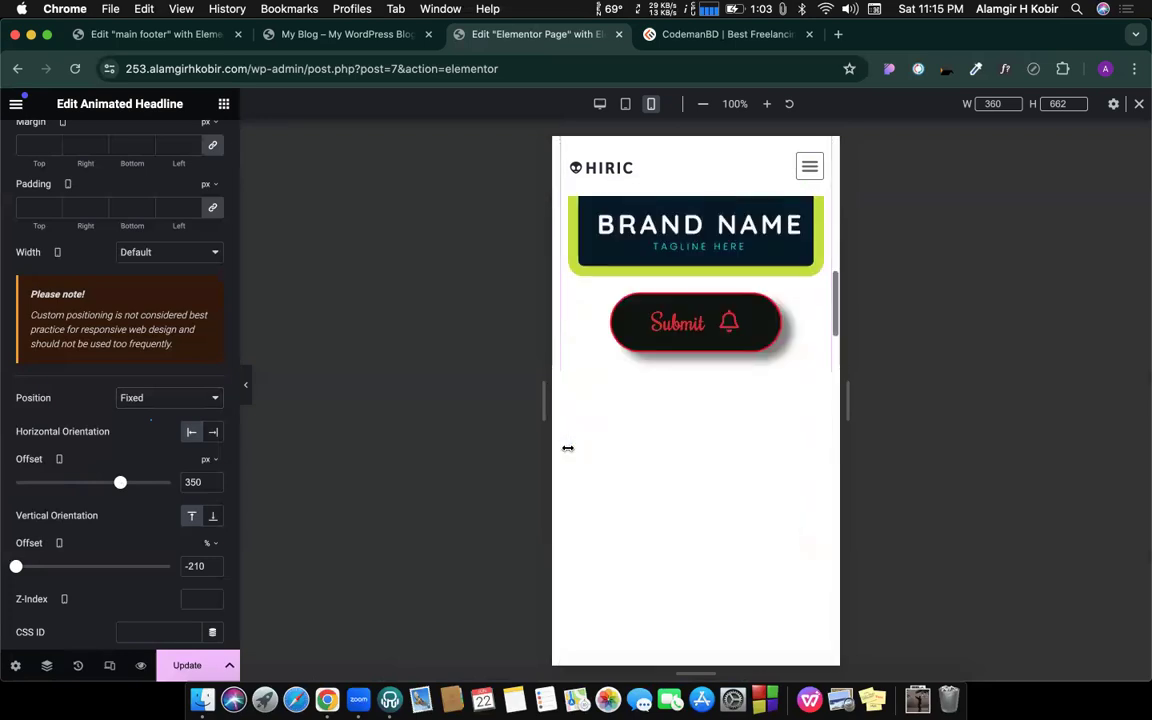
scroll(567, 448, down, 10)
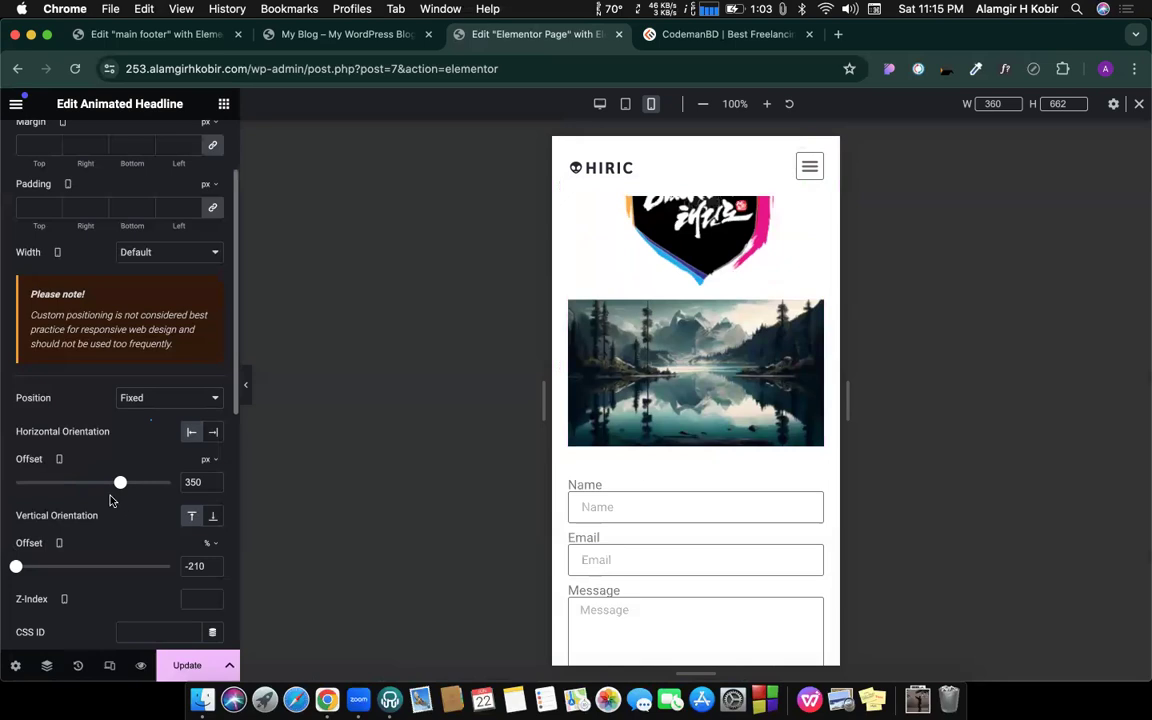
scroll(645, 486, down, 10)
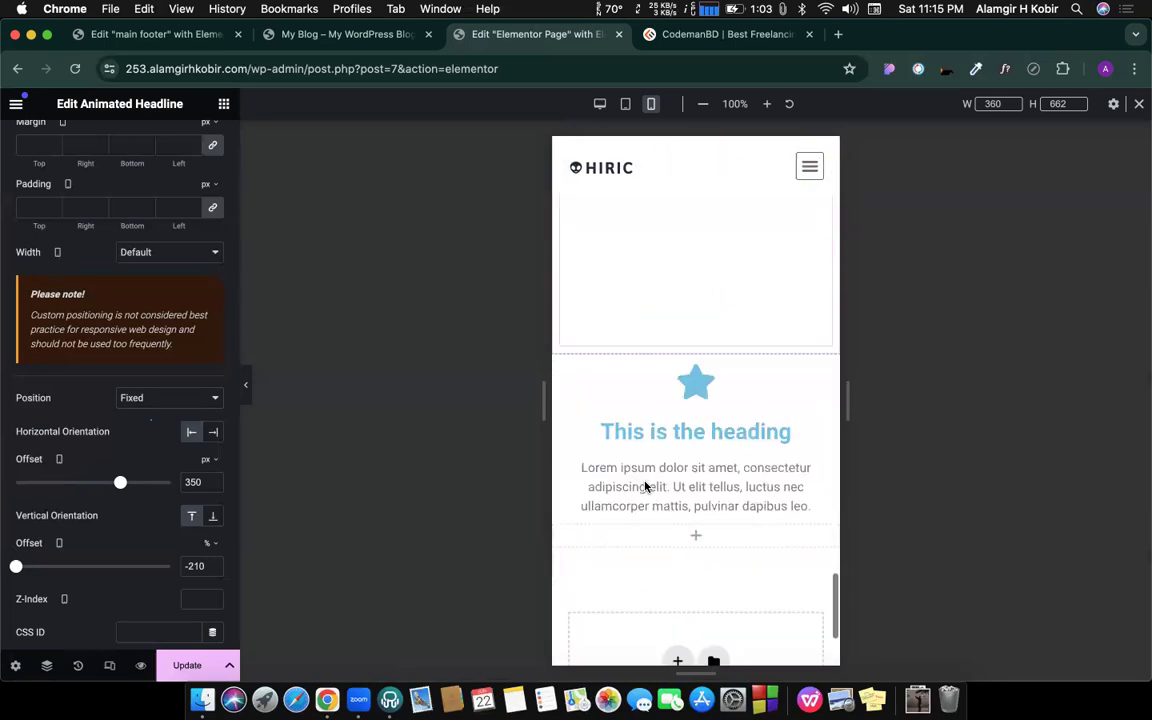
Step: Reset the animated headline's Position to Default and check the landscape image in the mobile preview
click(165, 403)
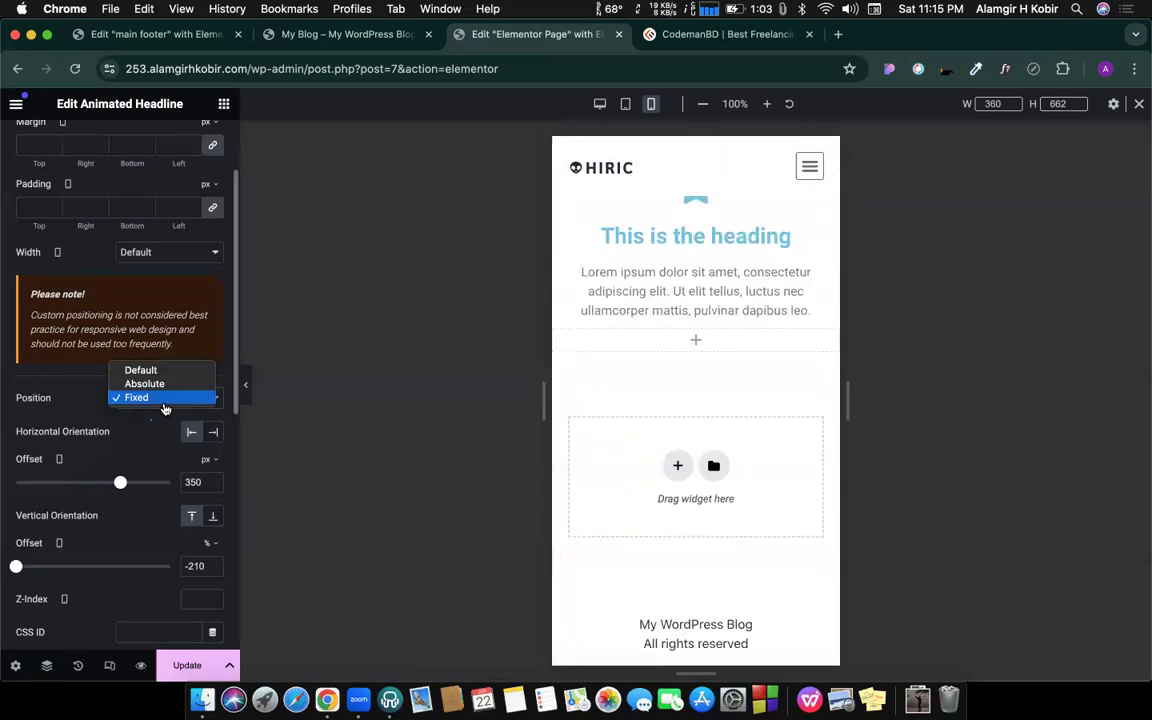
click(146, 372)
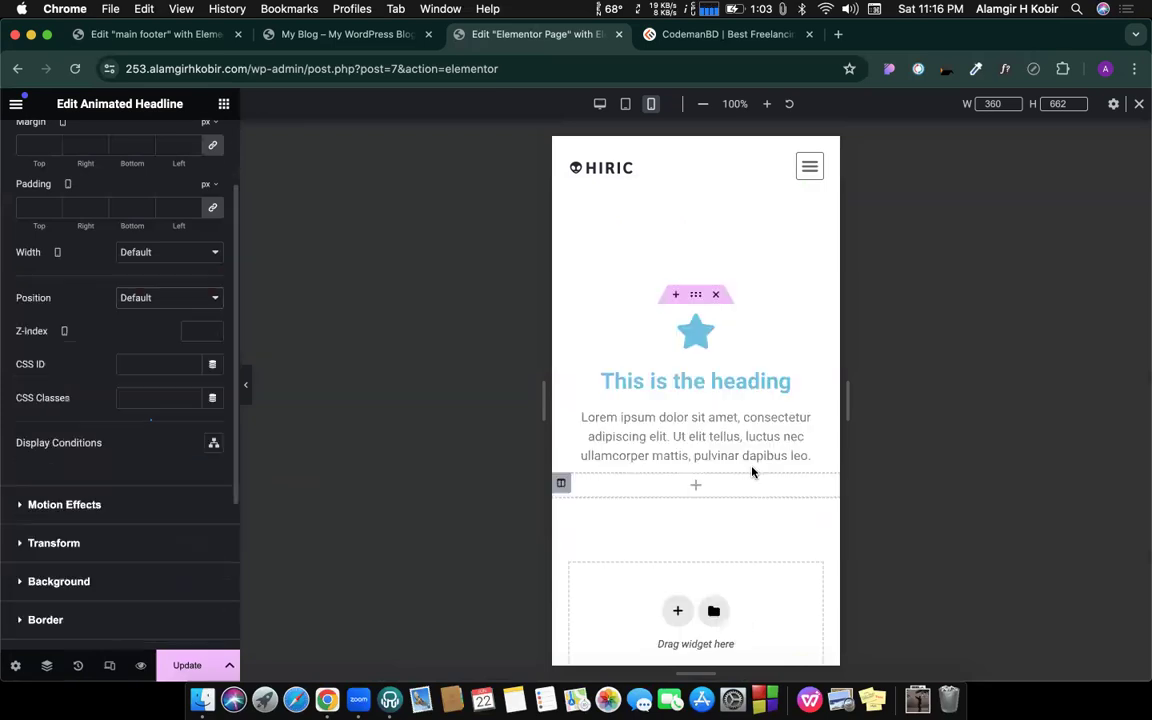
scroll(753, 472, up, 10)
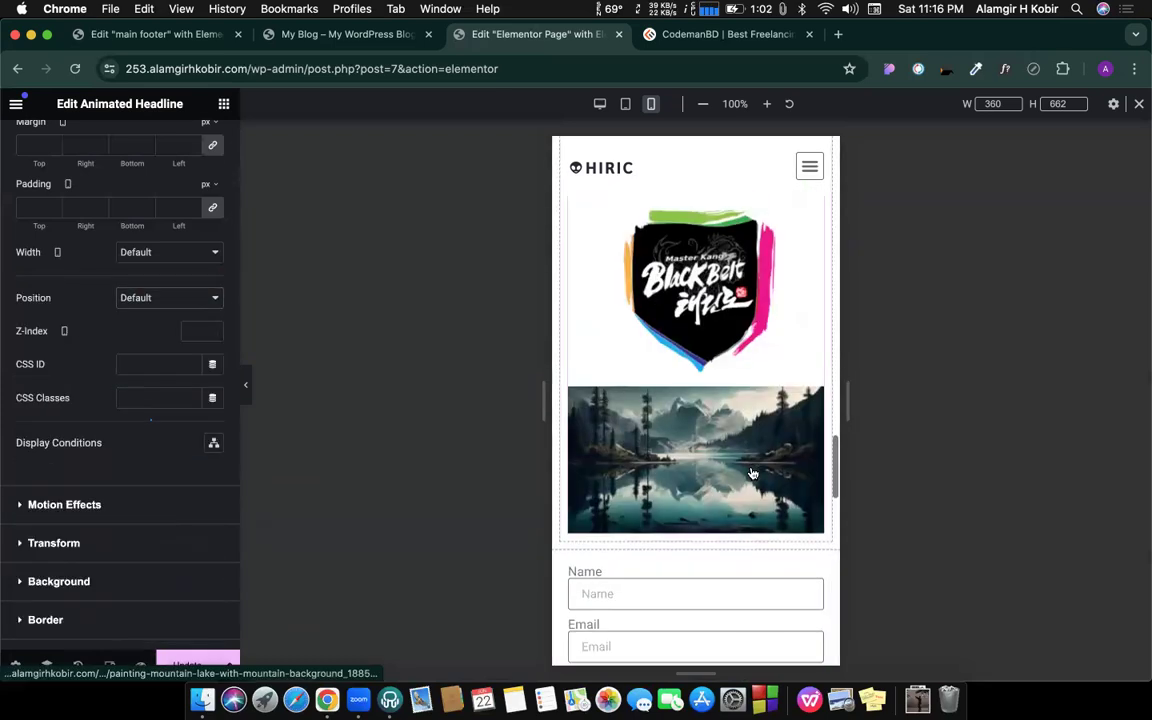
scroll(753, 472, down, 1)
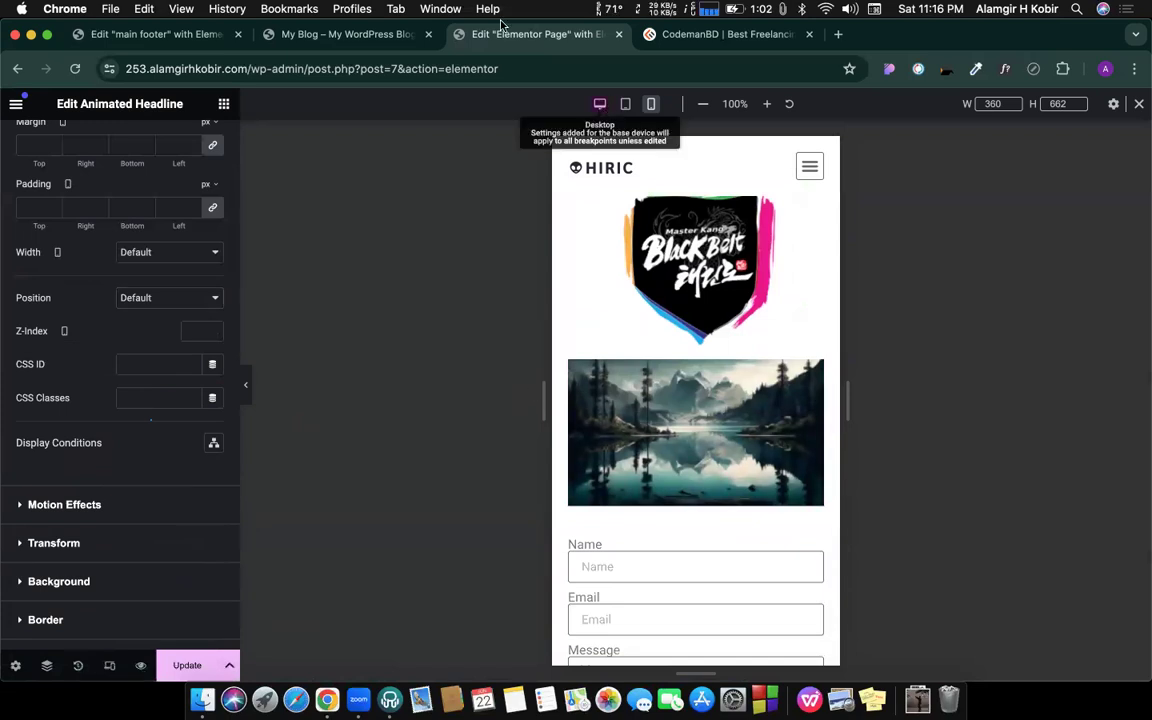
Step: Switch the editor to the desktop view and update the page
click(599, 103)
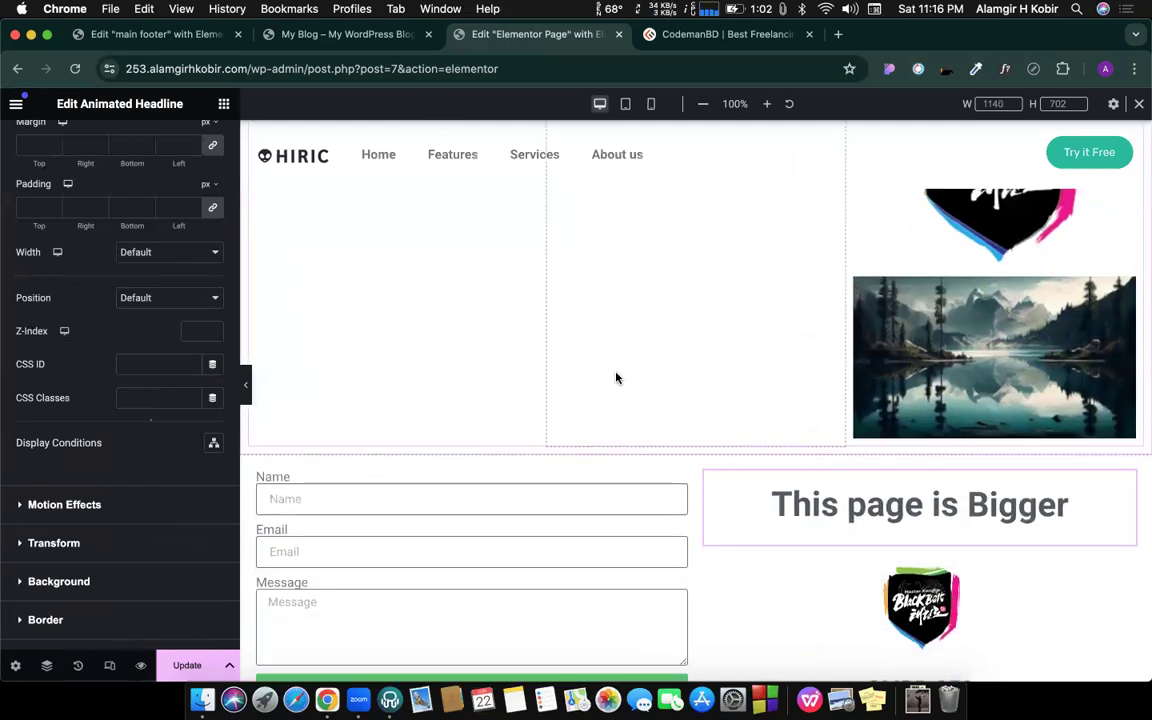
click(188, 666)
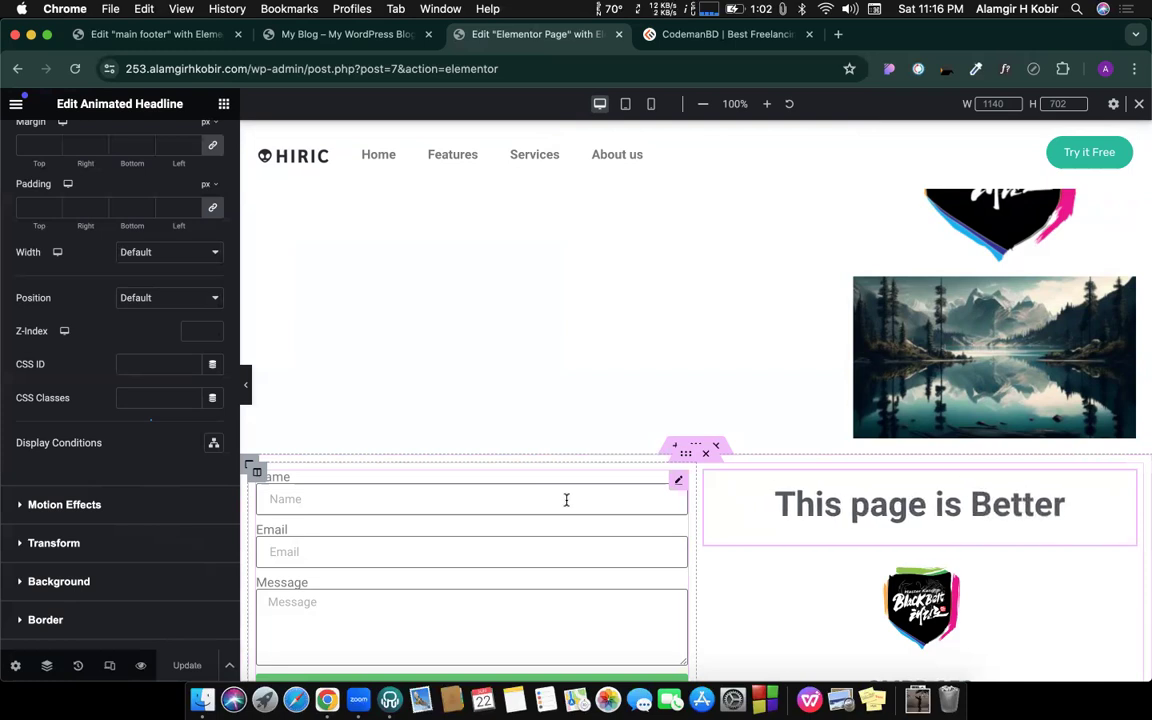
scroll(758, 472, up, 5)
scroll(758, 472, up, 5)
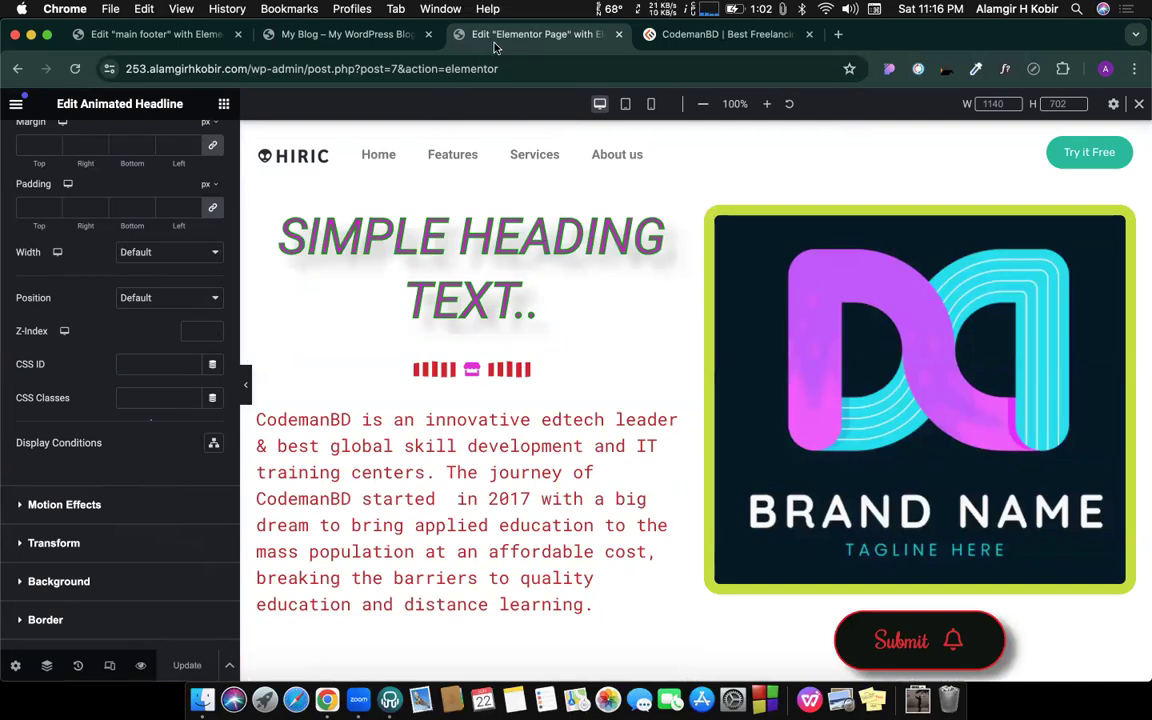
Step: Go to the My Blog site's WordPress admin and open the post Categories page
click(313, 33)
click(155, 35)
click(317, 35)
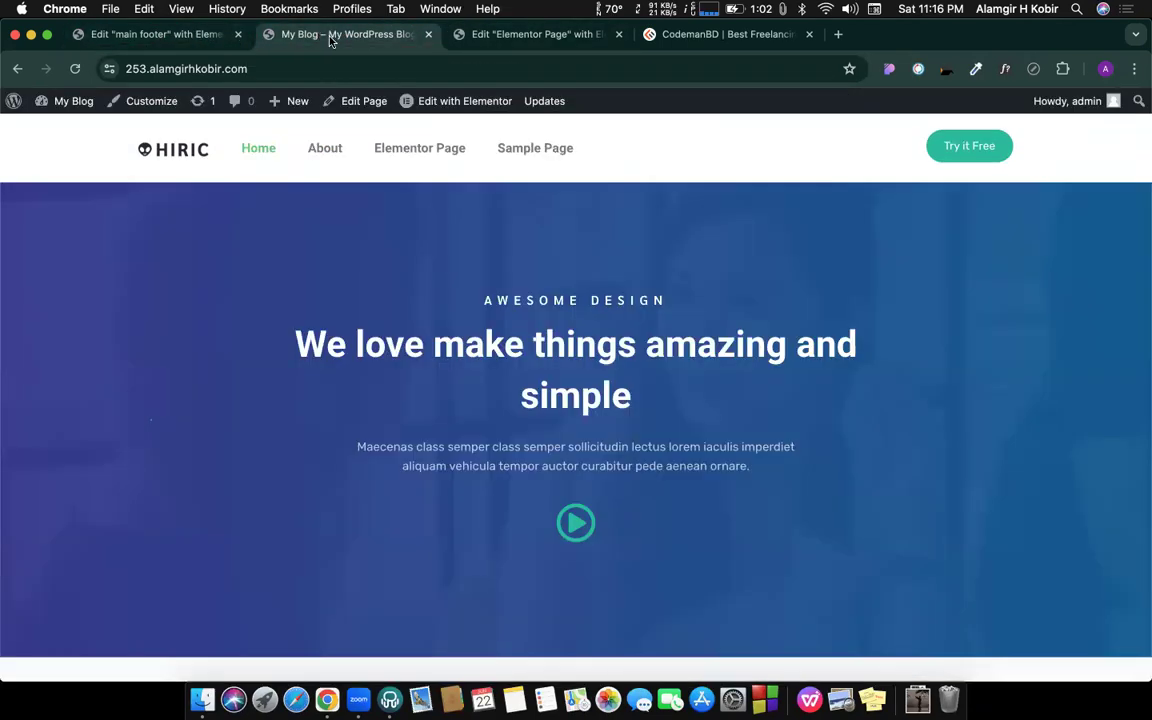
click(13, 104)
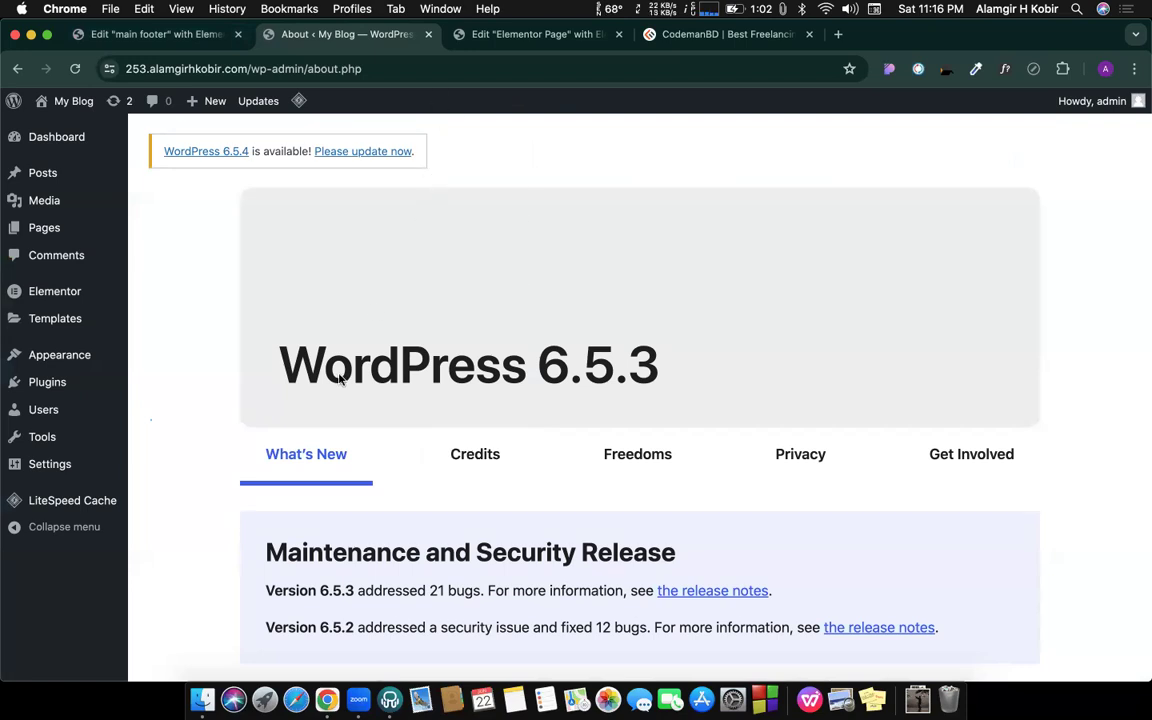
mouse_move(45, 172)
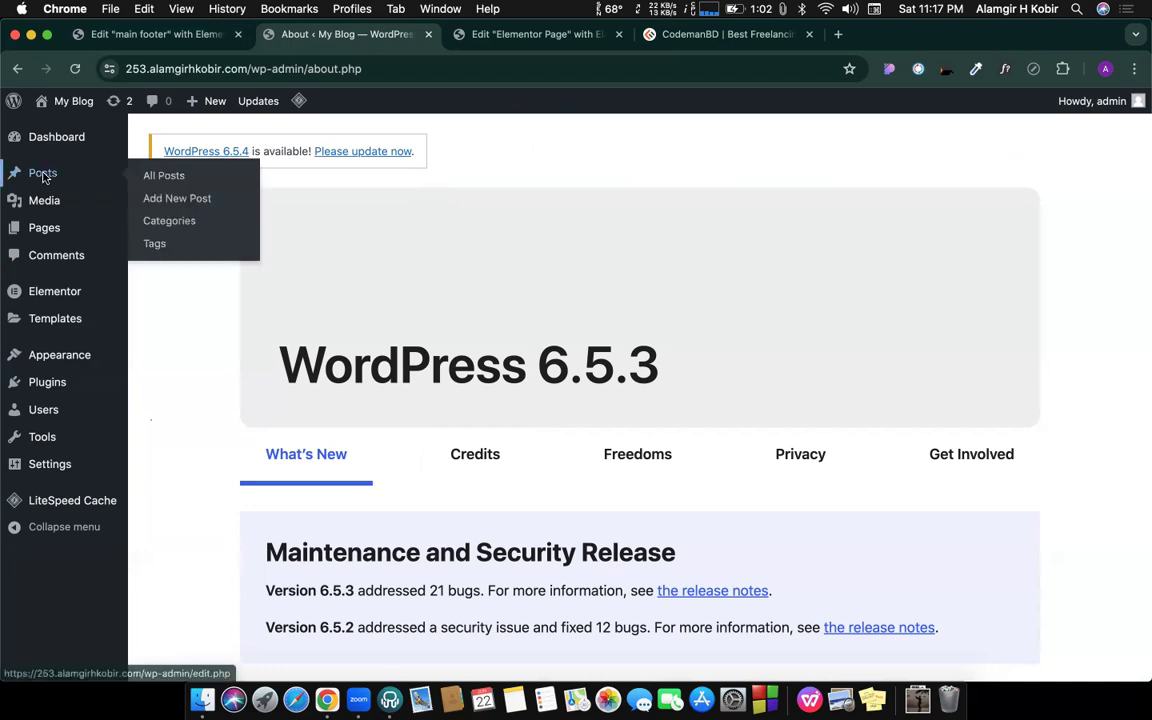
click(146, 220)
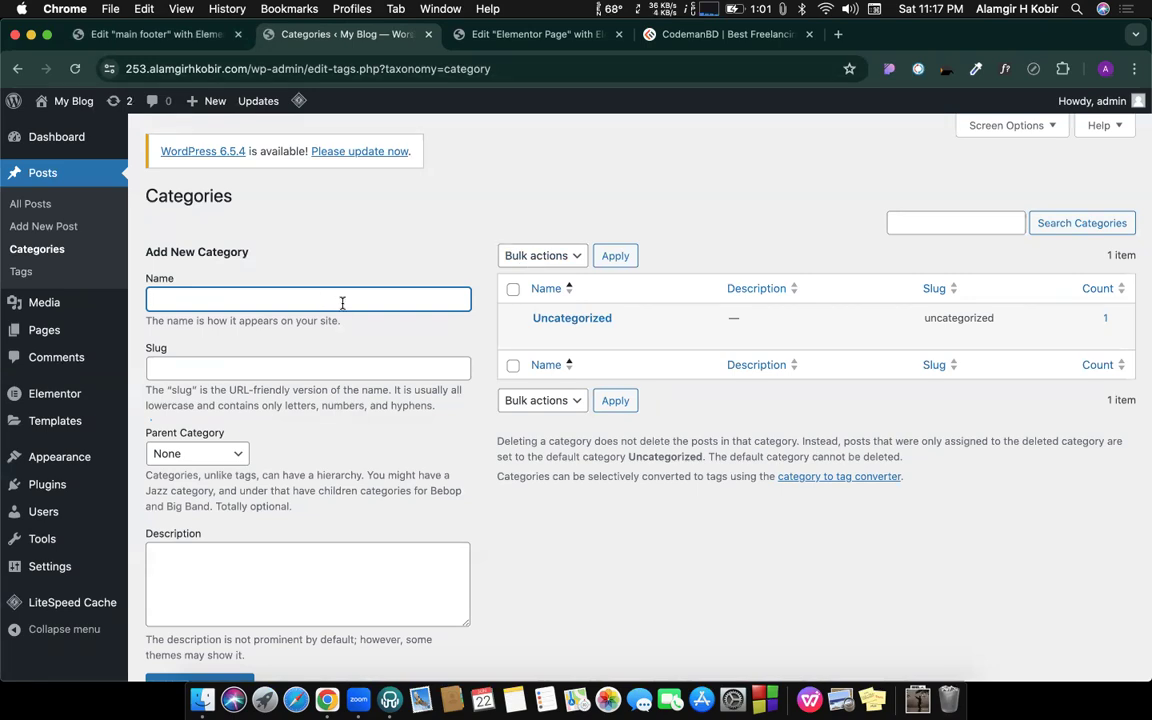
Step: Add three post categories named BD, Sports and World, each without a parent category
scroll(345, 450, down, 1)
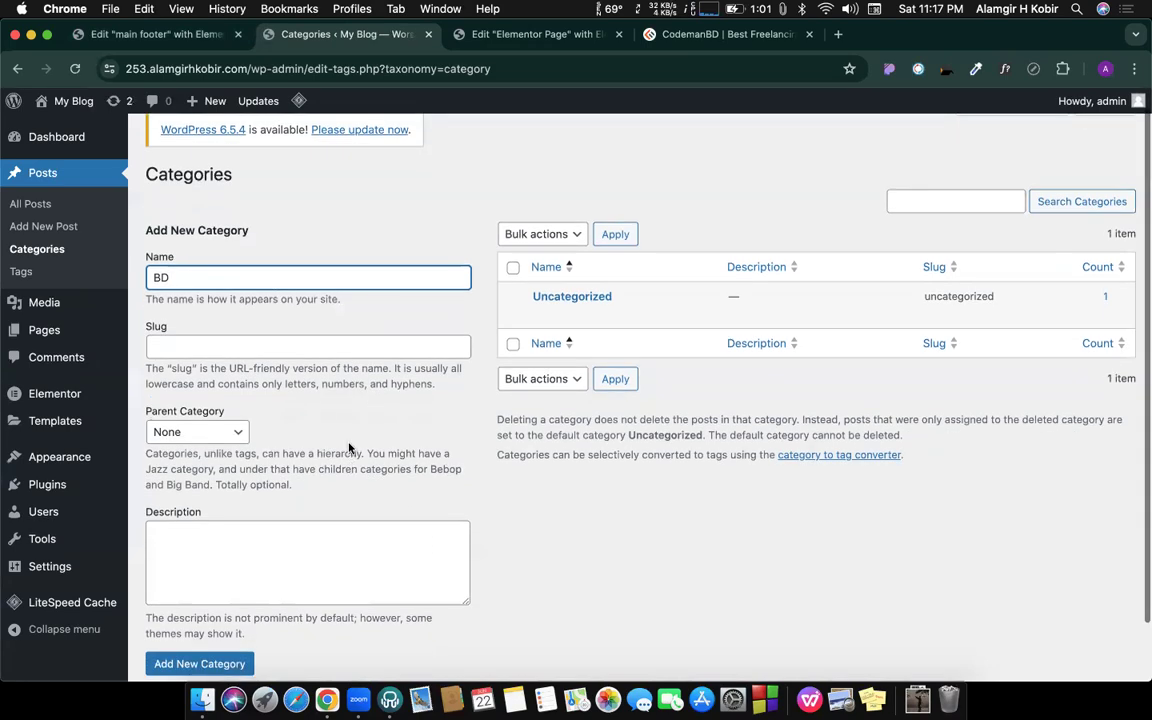
click(200, 663)
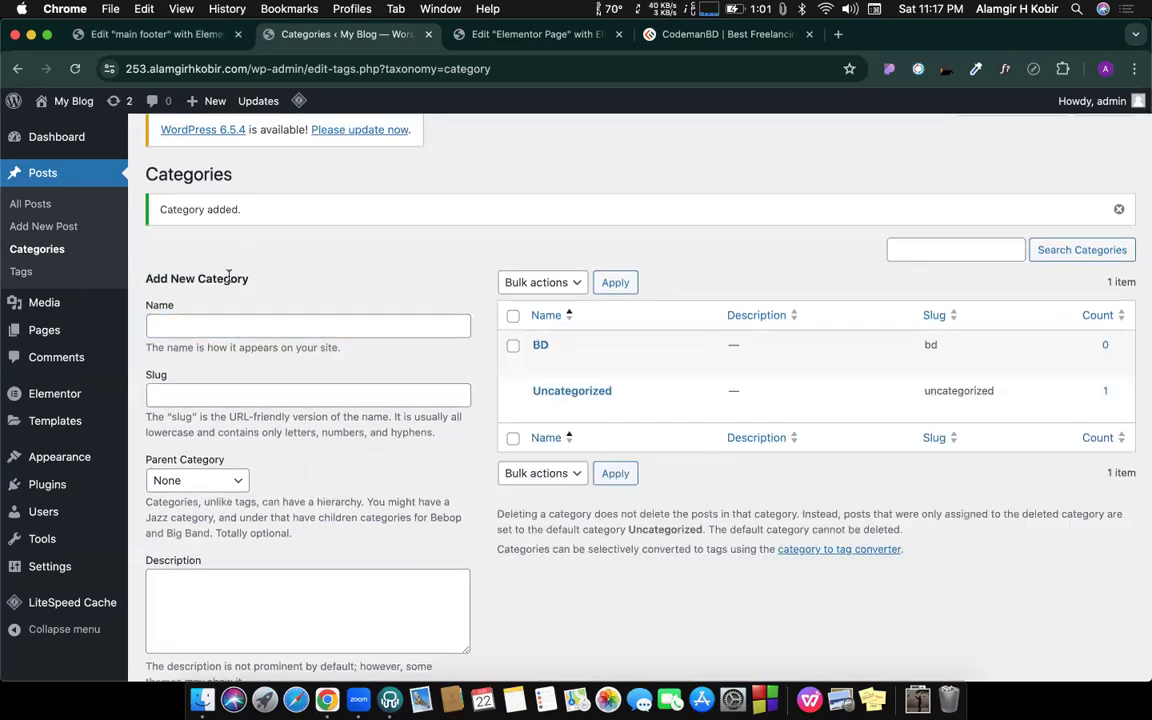
click(225, 325)
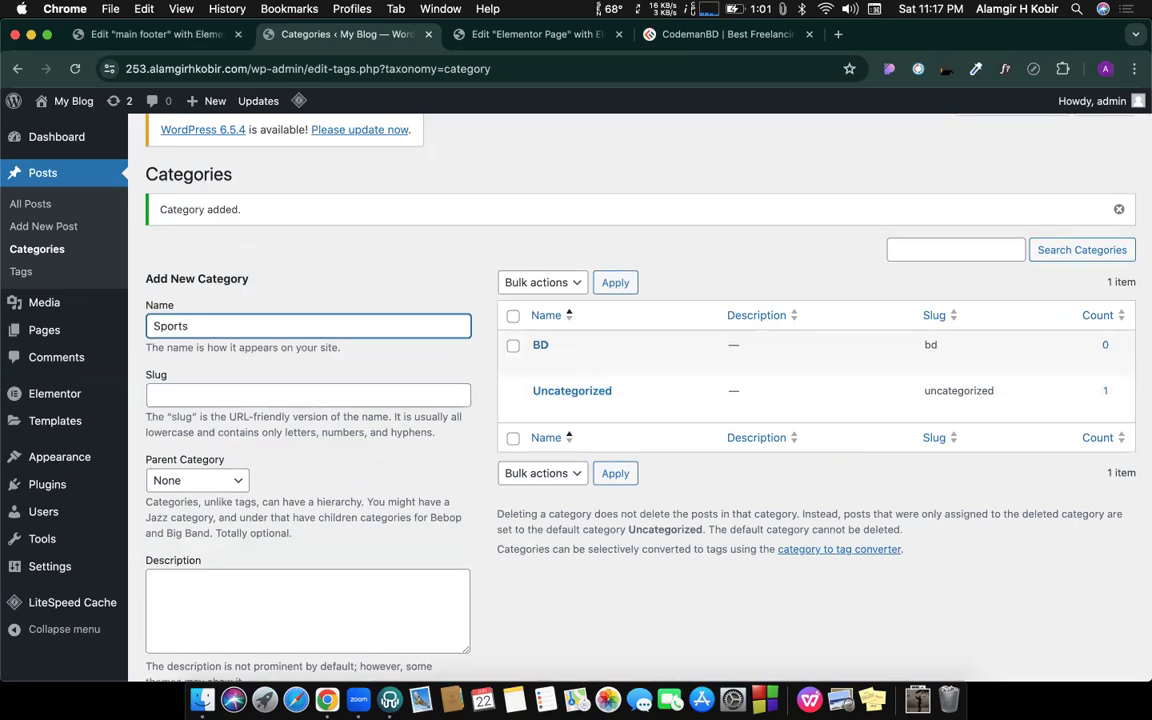
key(Return)
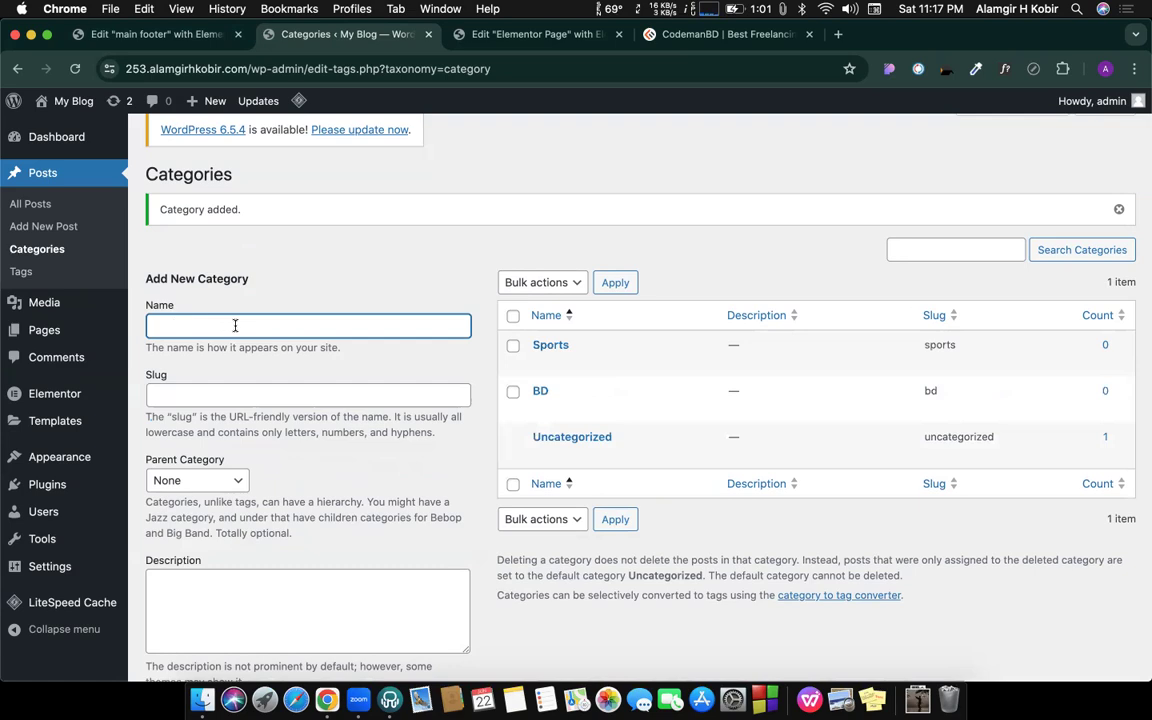
scroll(235, 325, down, 2)
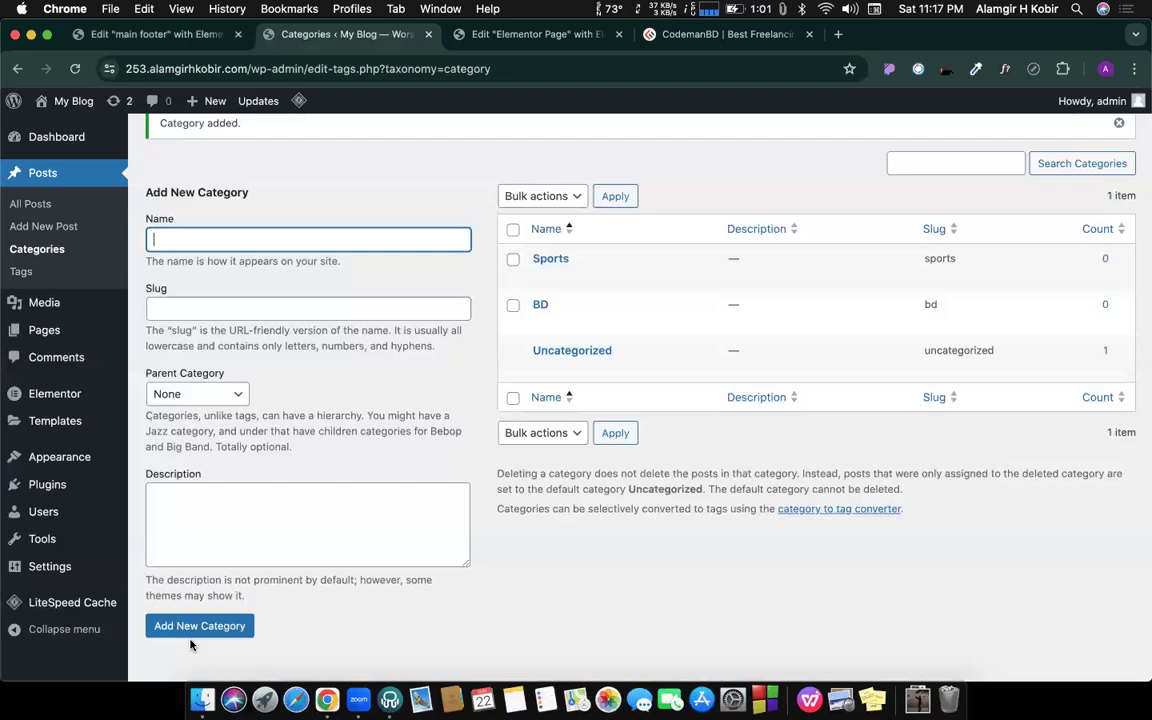
scroll(283, 318, up, 2)
scroll(283, 318, up, 1)
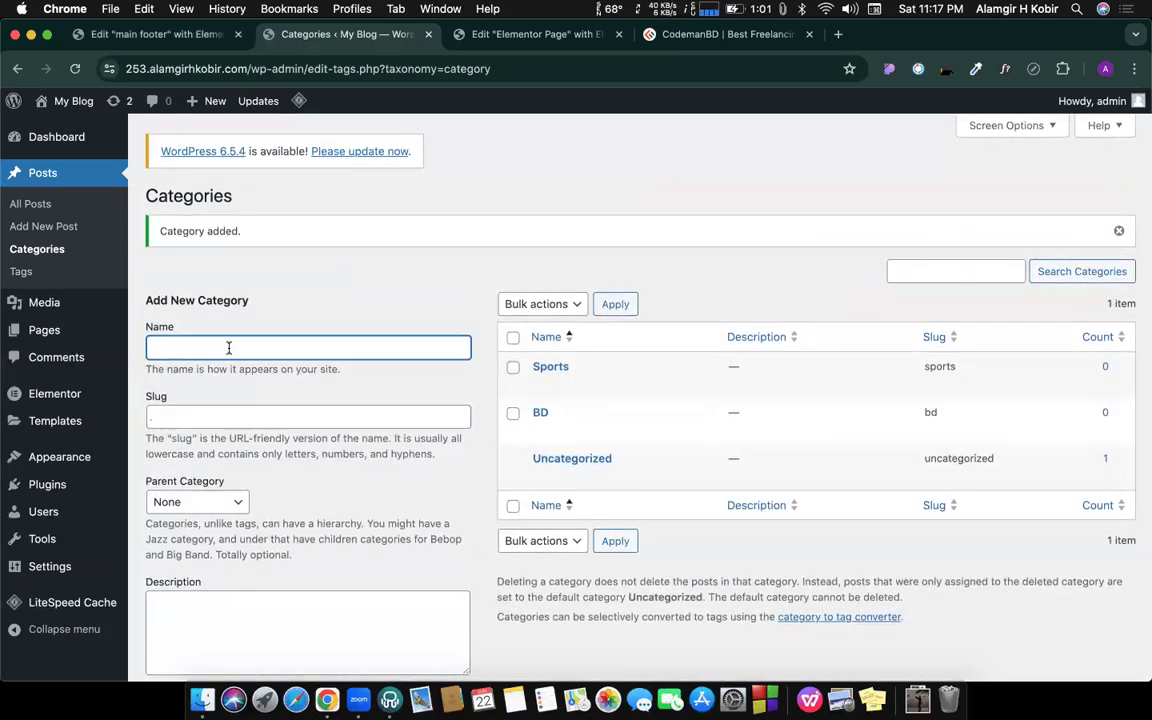
text(World)
key(Return)
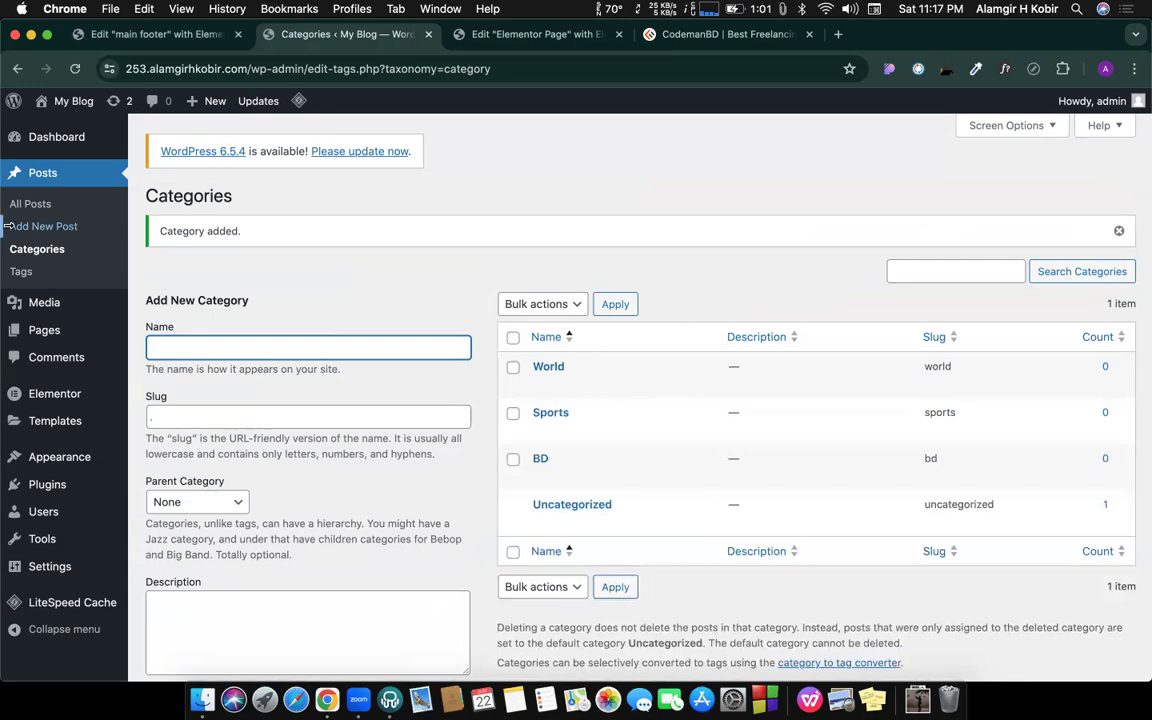
Step: Start a new post and search Google for "news today" in a new browser tab beside it
click(43, 228)
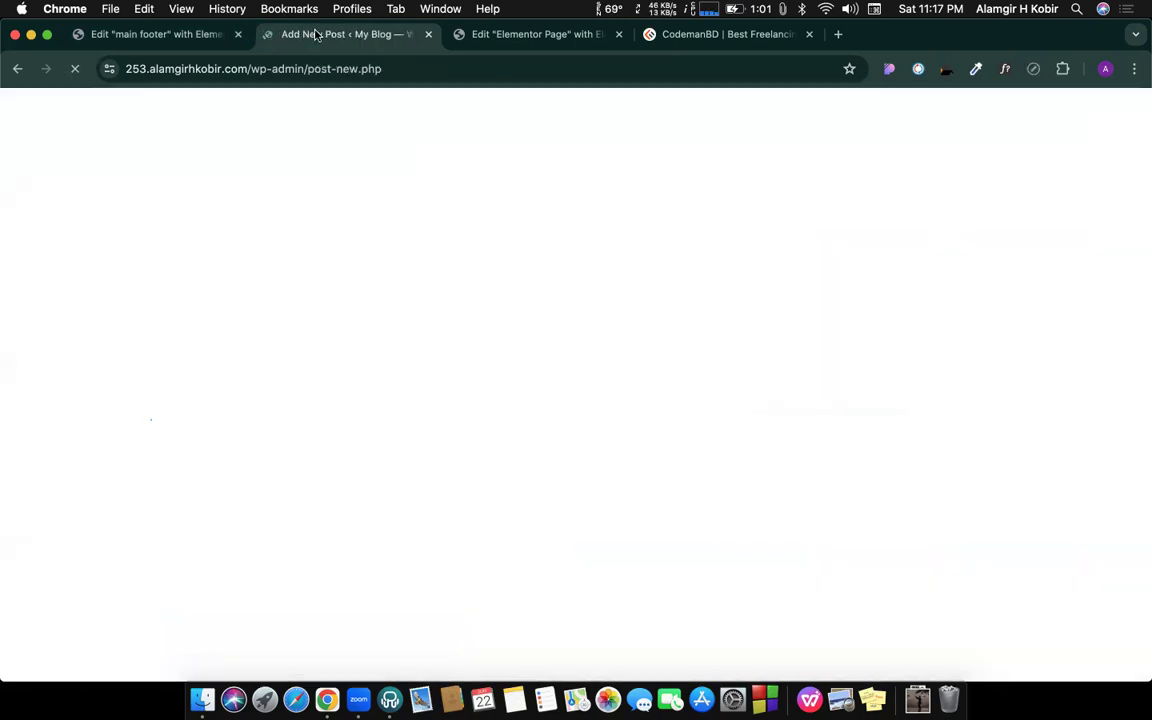
right_click(325, 36)
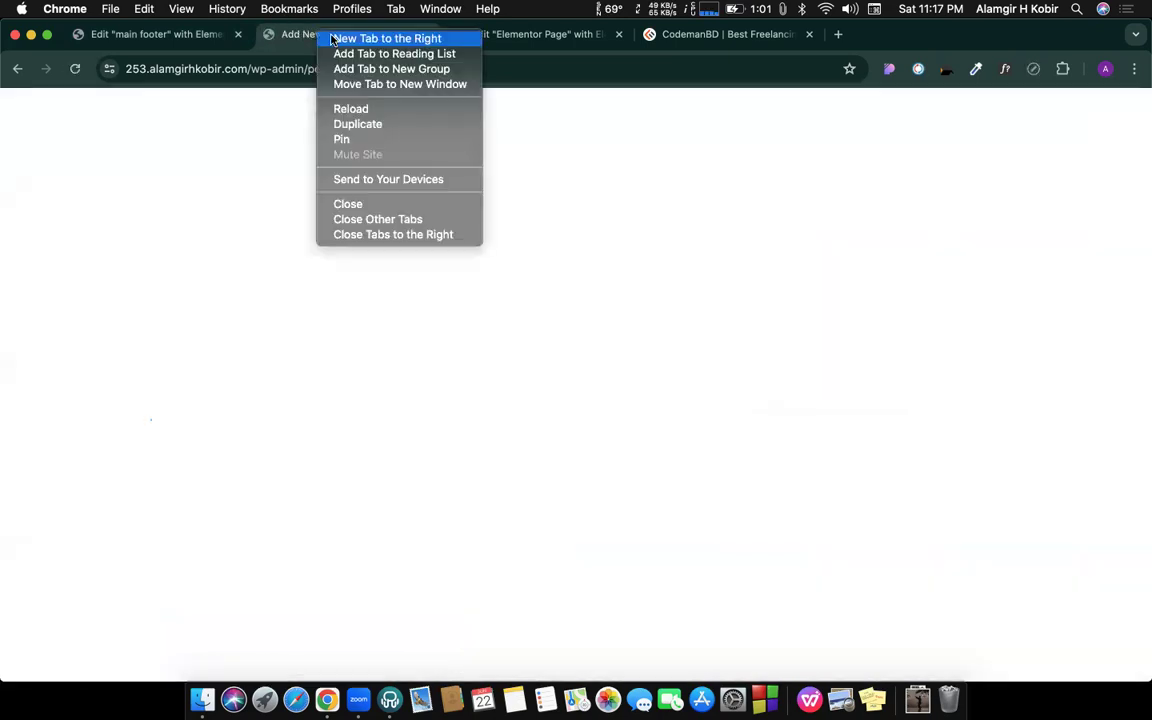
click(331, 38)
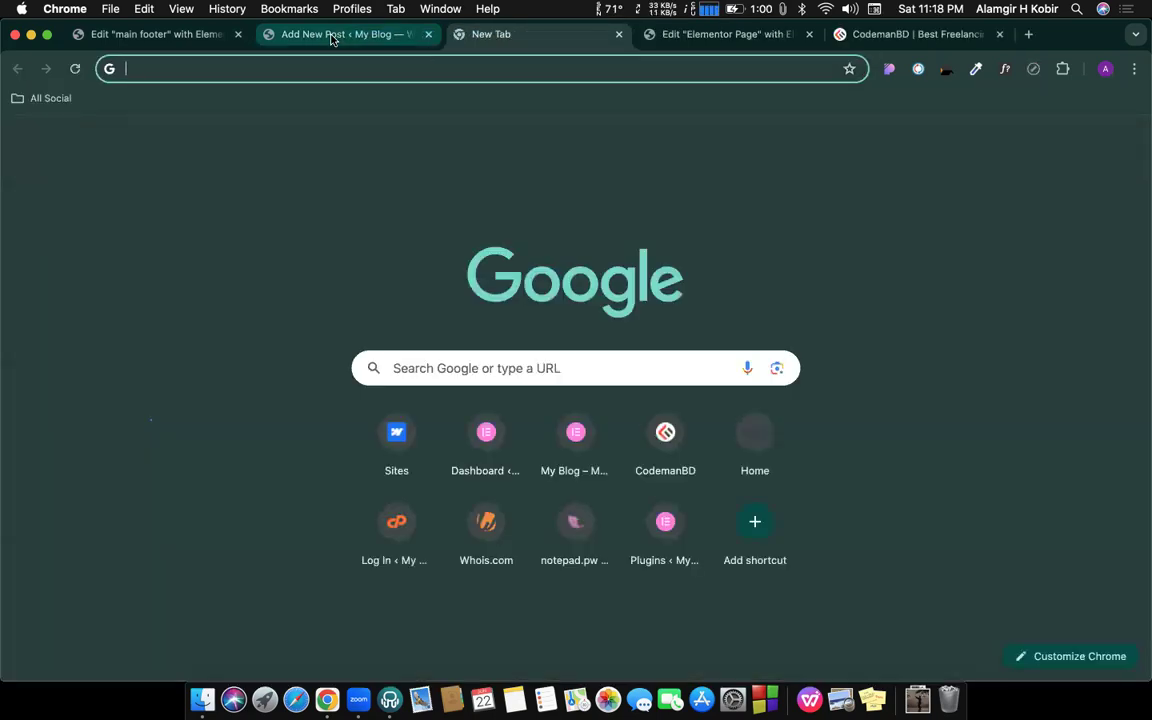
text(news today)
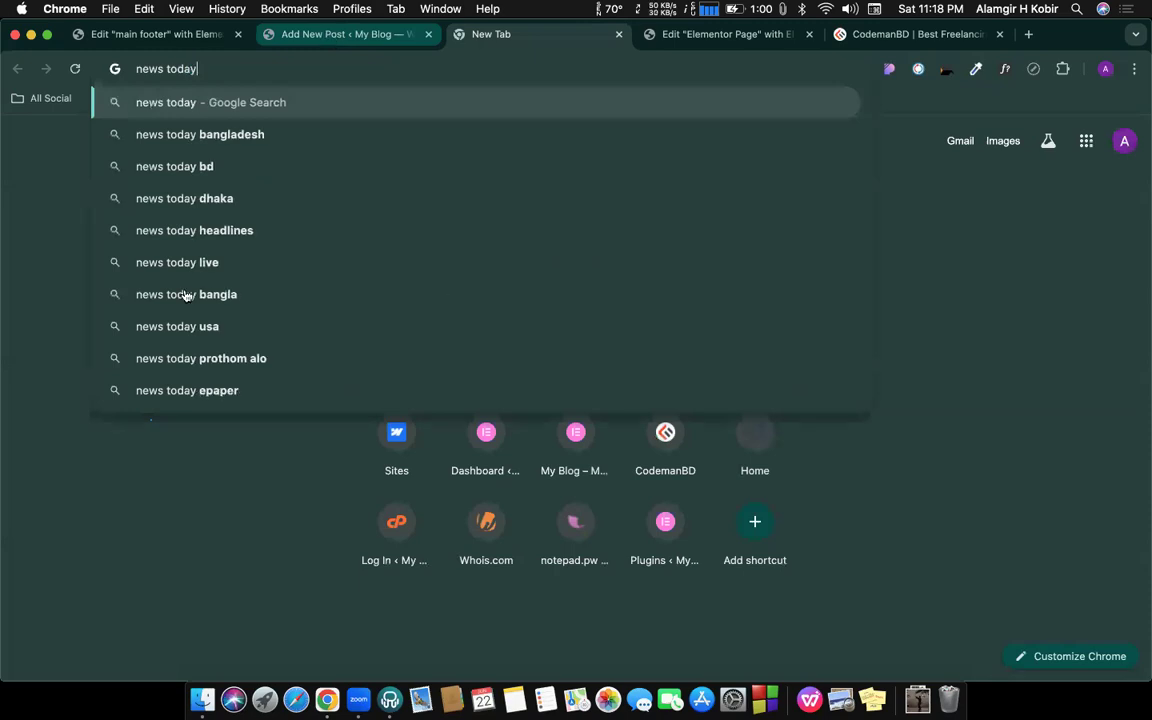
key(Return)
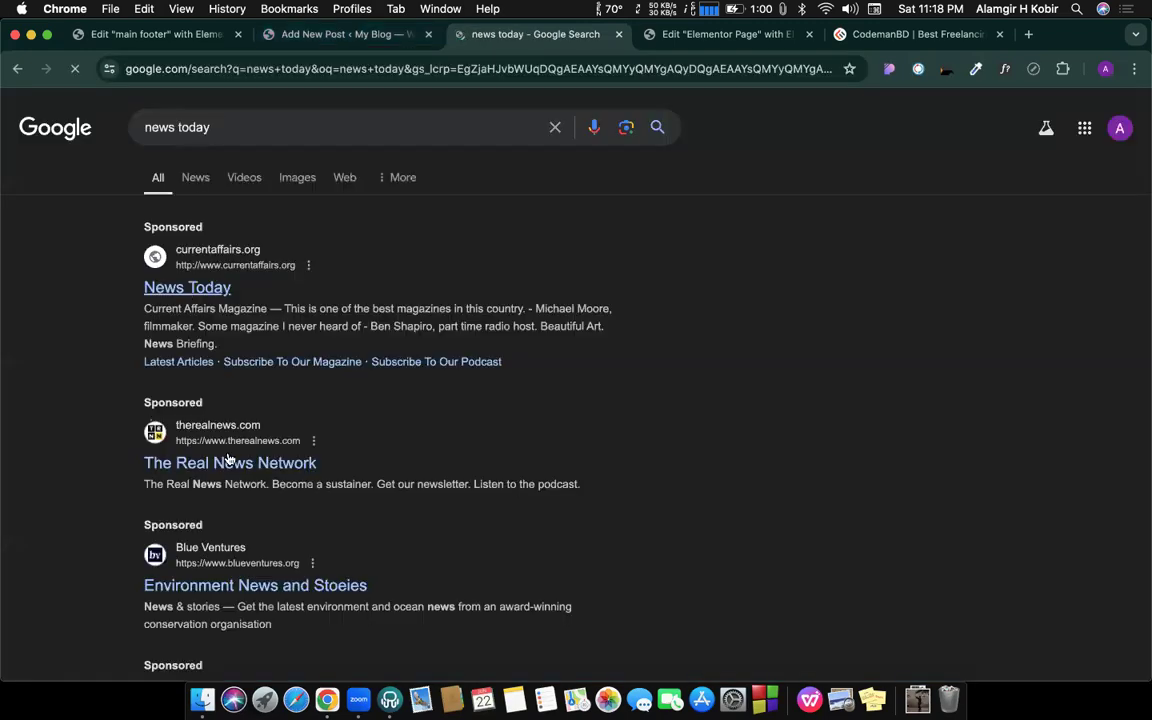
Step: On BBC News বাংলা from the search results, open the endoscopy and BCS exam stories in new tabs and the Gaza Red Cross story in the current tab
scroll(207, 479, down, 1)
scroll(207, 479, down, 5)
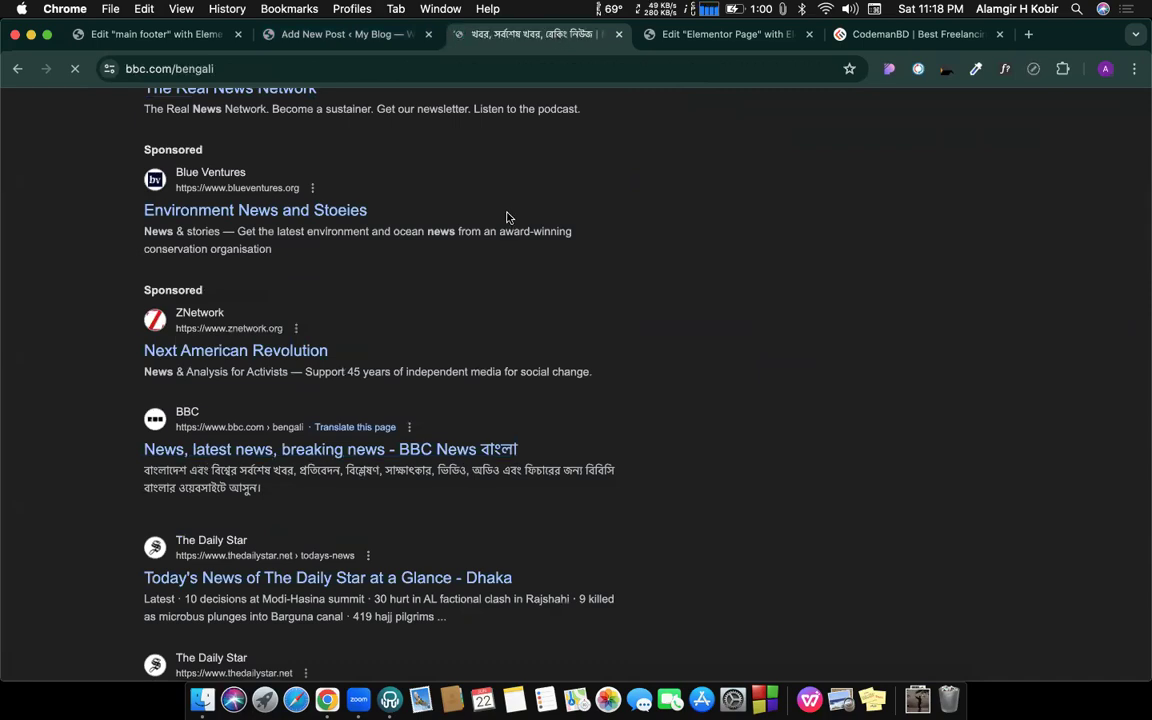
scroll(525, 317, down, 3)
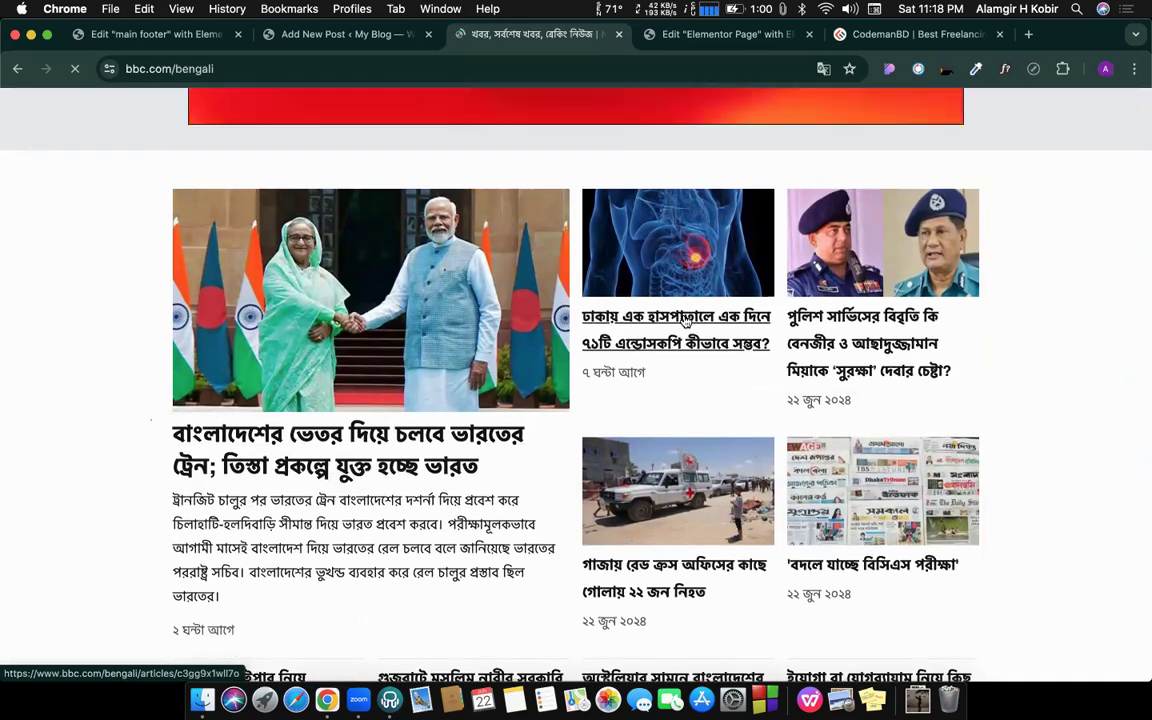
super+click(686, 321)
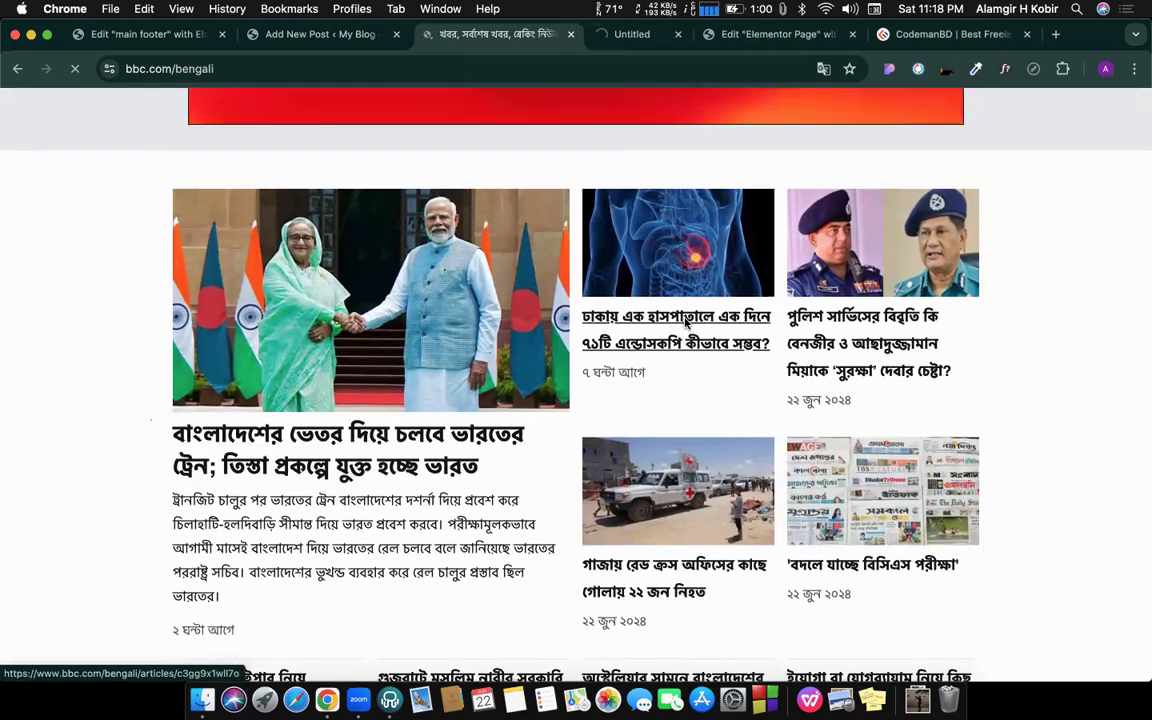
scroll(733, 374, down, 2)
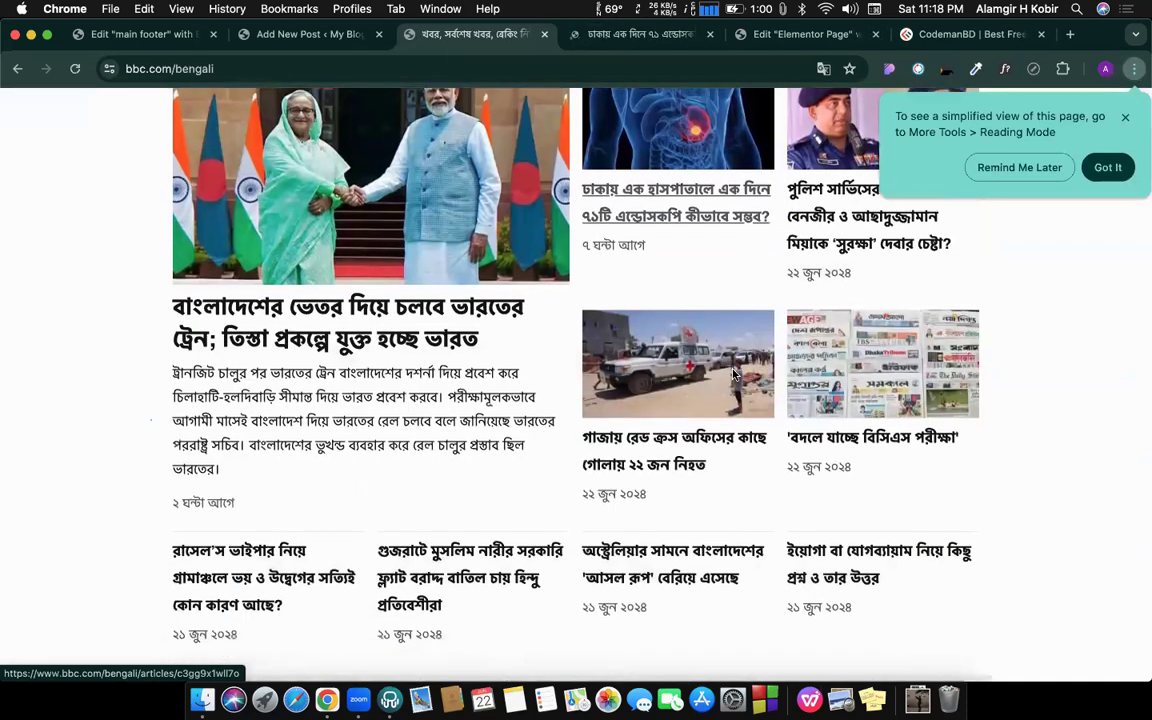
scroll(733, 374, down, 1)
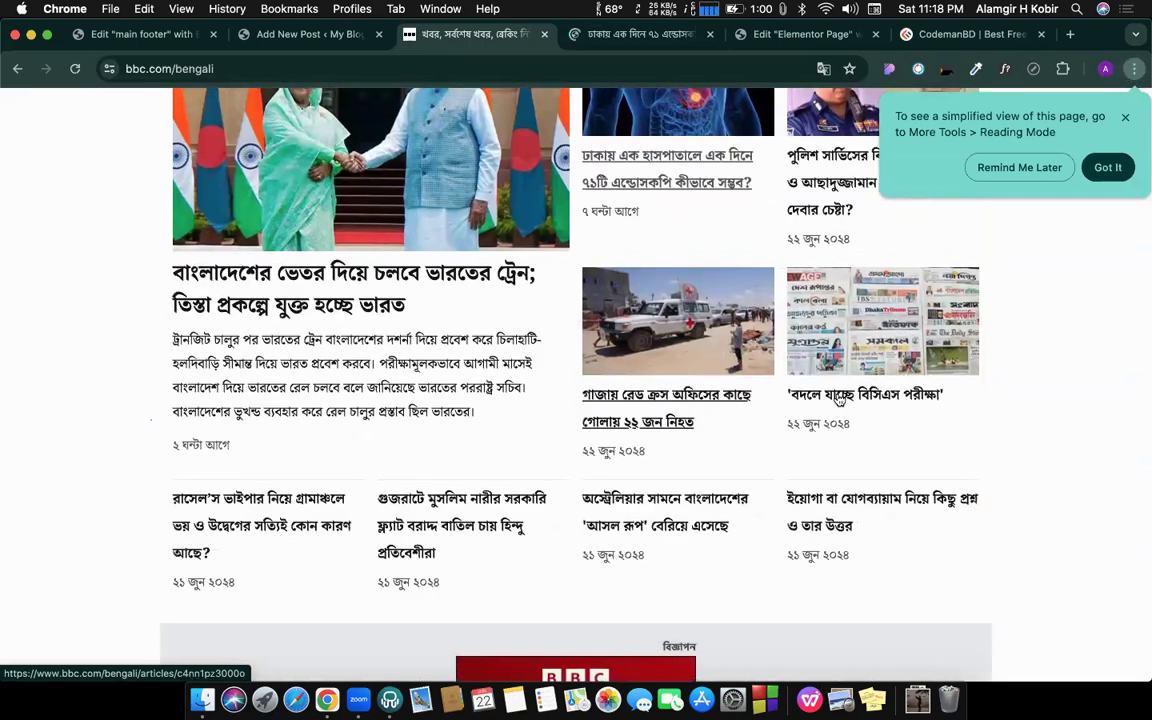
super+click(840, 398)
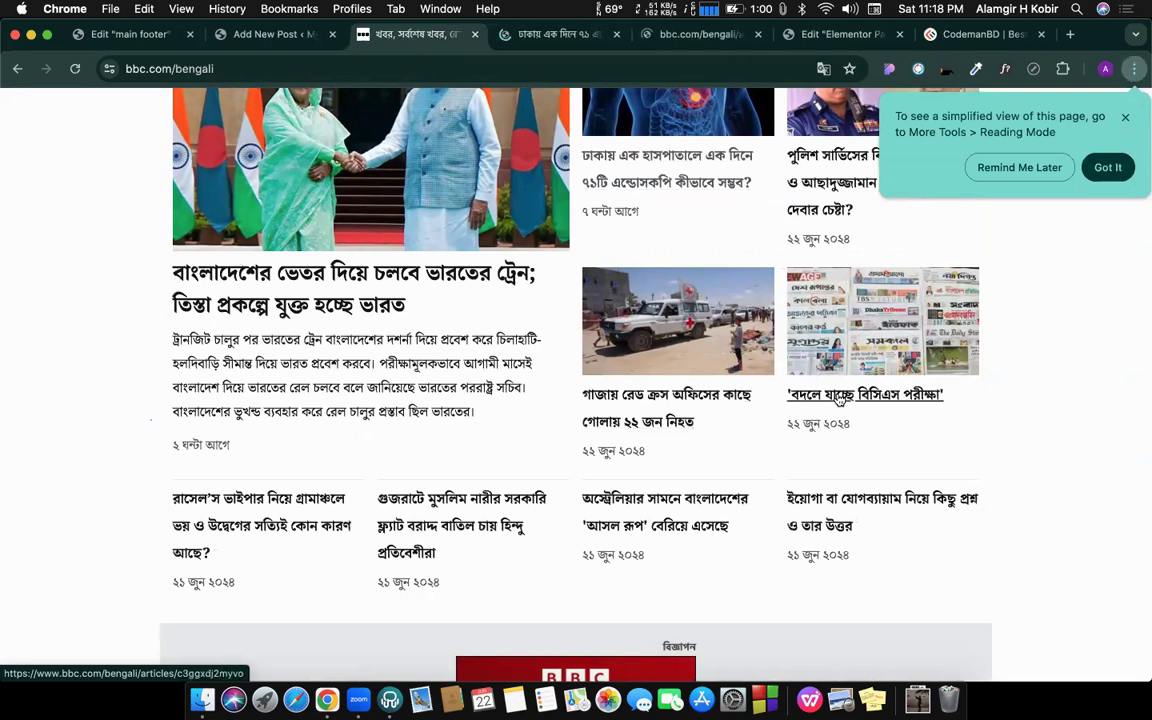
click(666, 421)
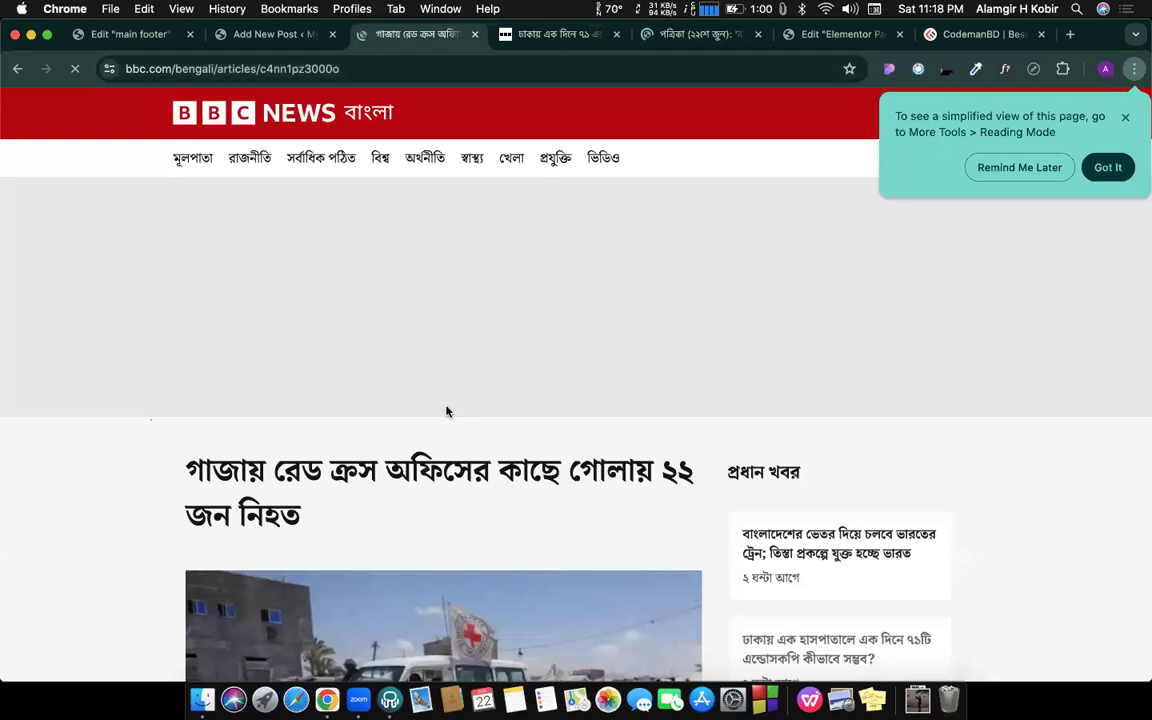
Step: Copy the Gaza Red Cross article's headline "গাজায় রেড ক্রস অফিসের কাছে গোলায় ২২ জন নিহত" into the new WordPress post's title
triple_click(360, 458)
key(cmd+c)
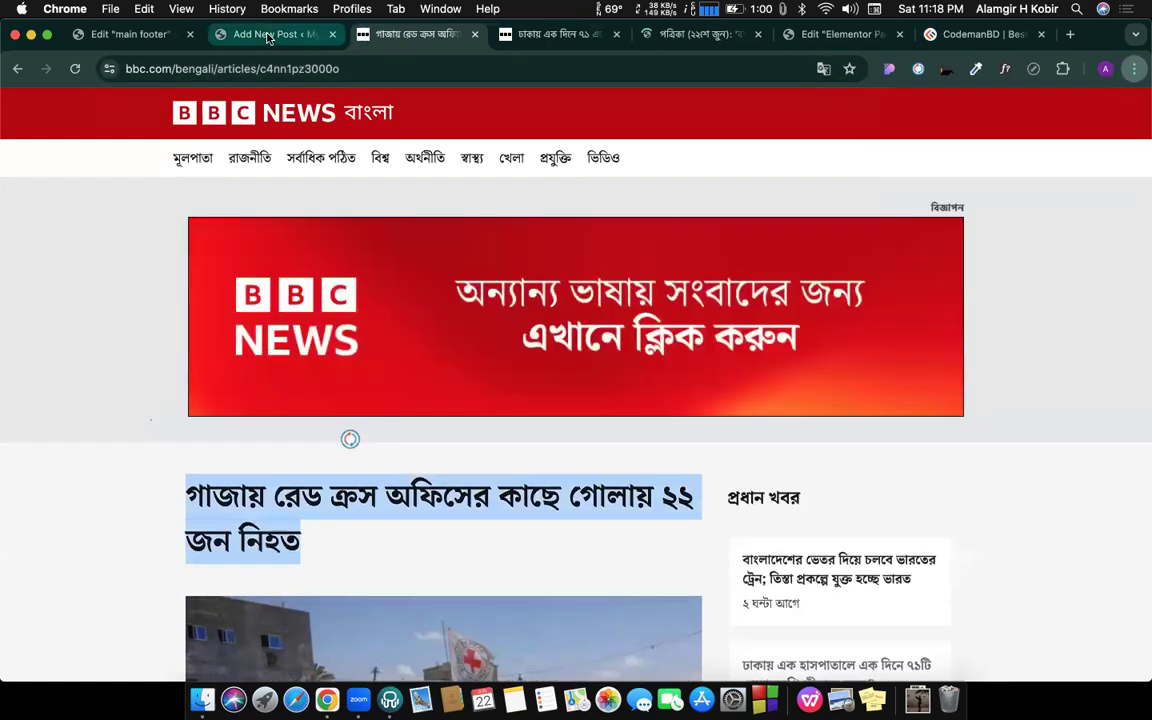
click(268, 35)
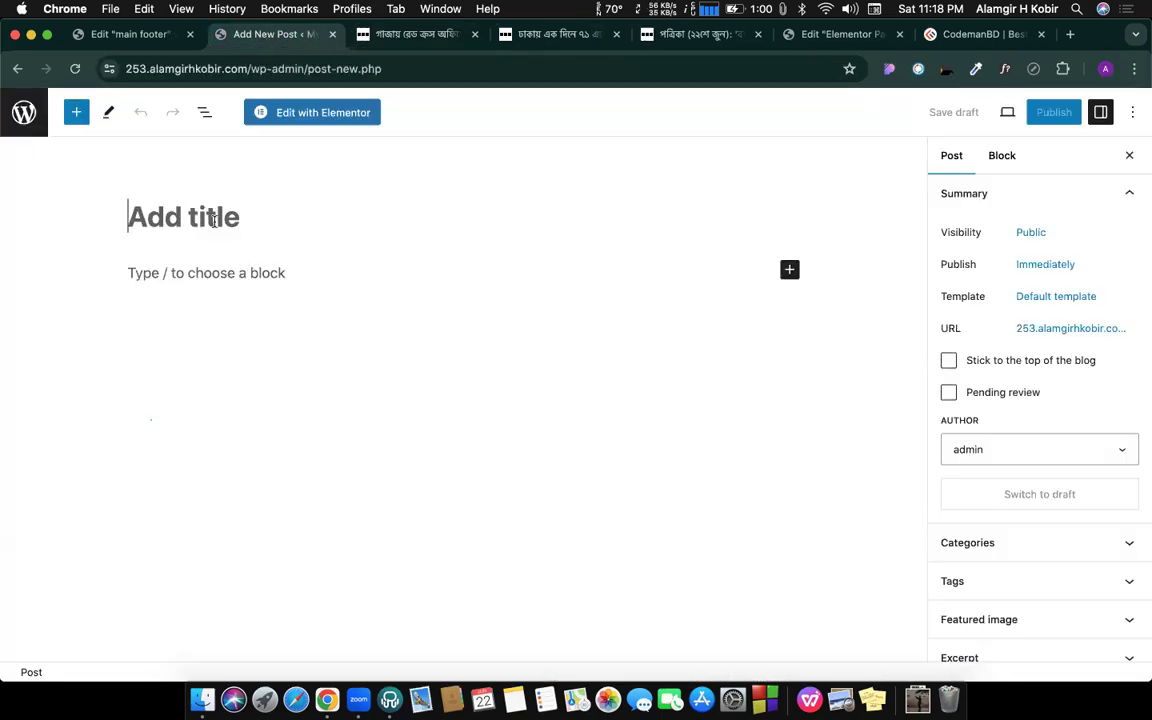
key(cmd+v)
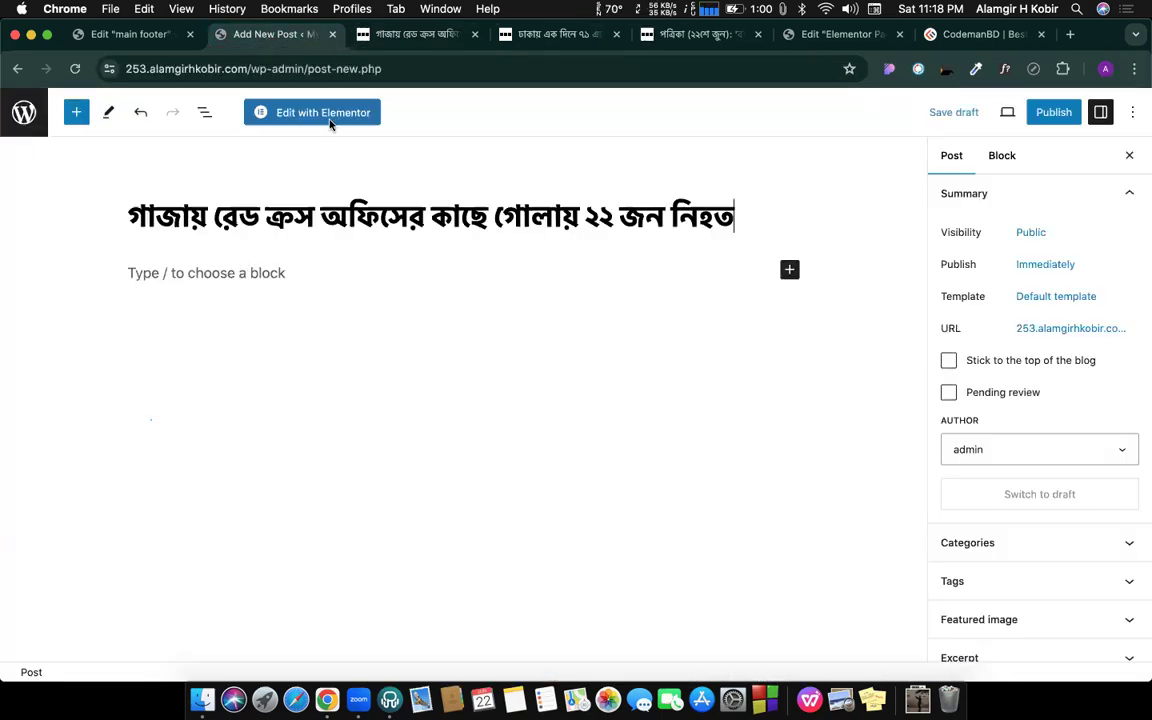
Step: Copy the Gaza Red Cross article's first four paragraphs, from the bold intro to the Israel Defense Forces paragraph, into the new post's body
click(420, 34)
scroll(399, 316, down, 10)
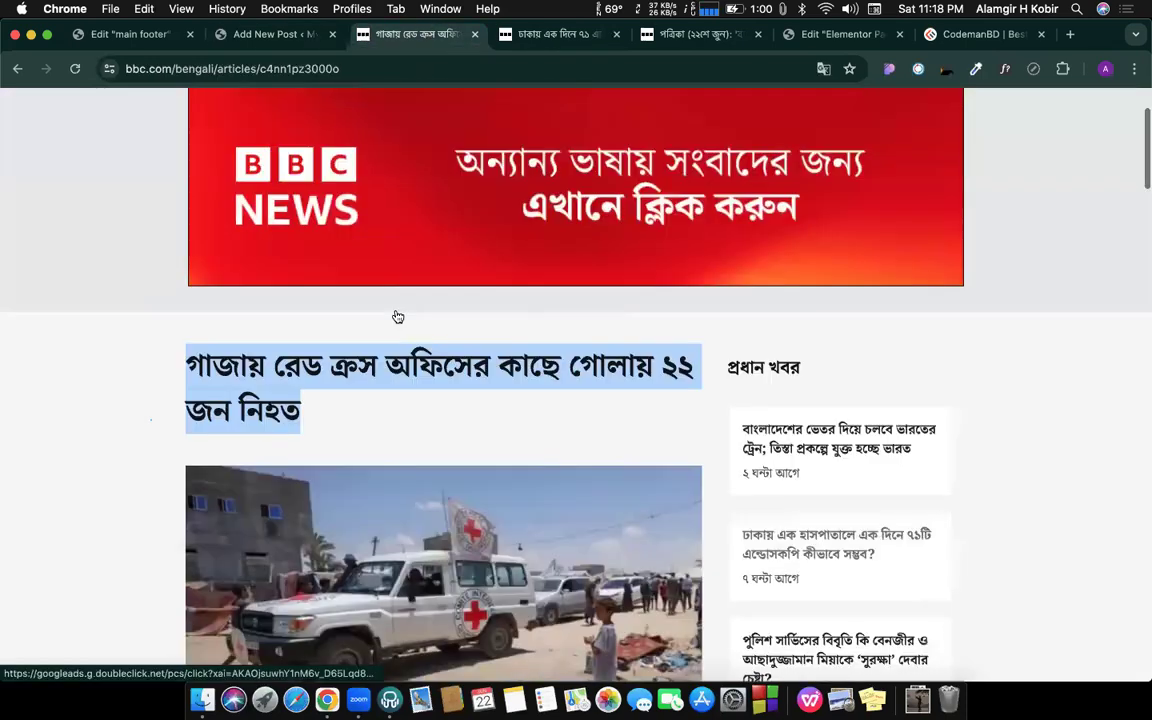
drag(164, 440, 352, 350)
key(super+c)
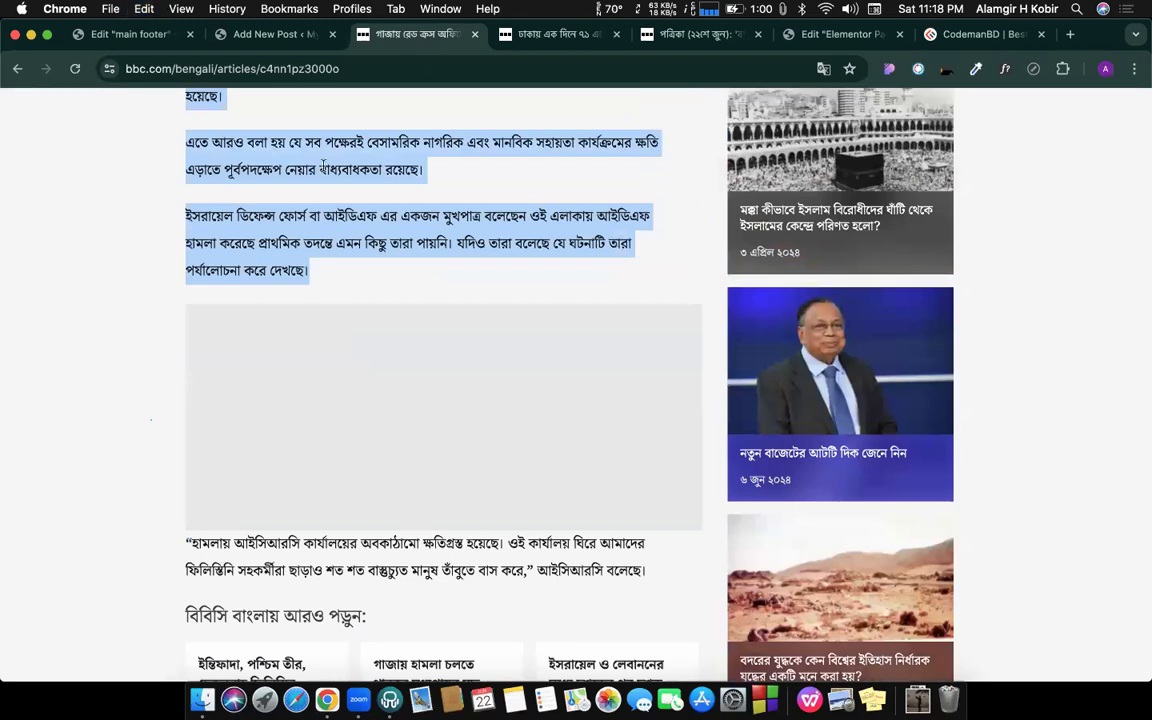
click(257, 37)
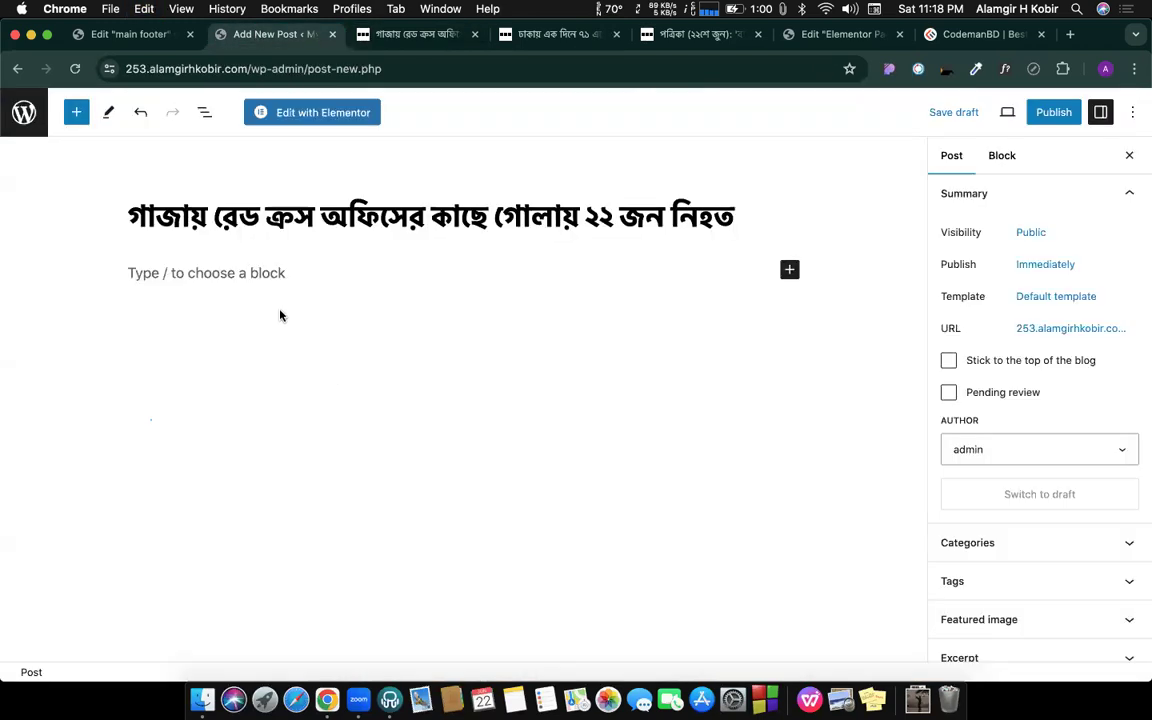
click(250, 275)
key(super+v)
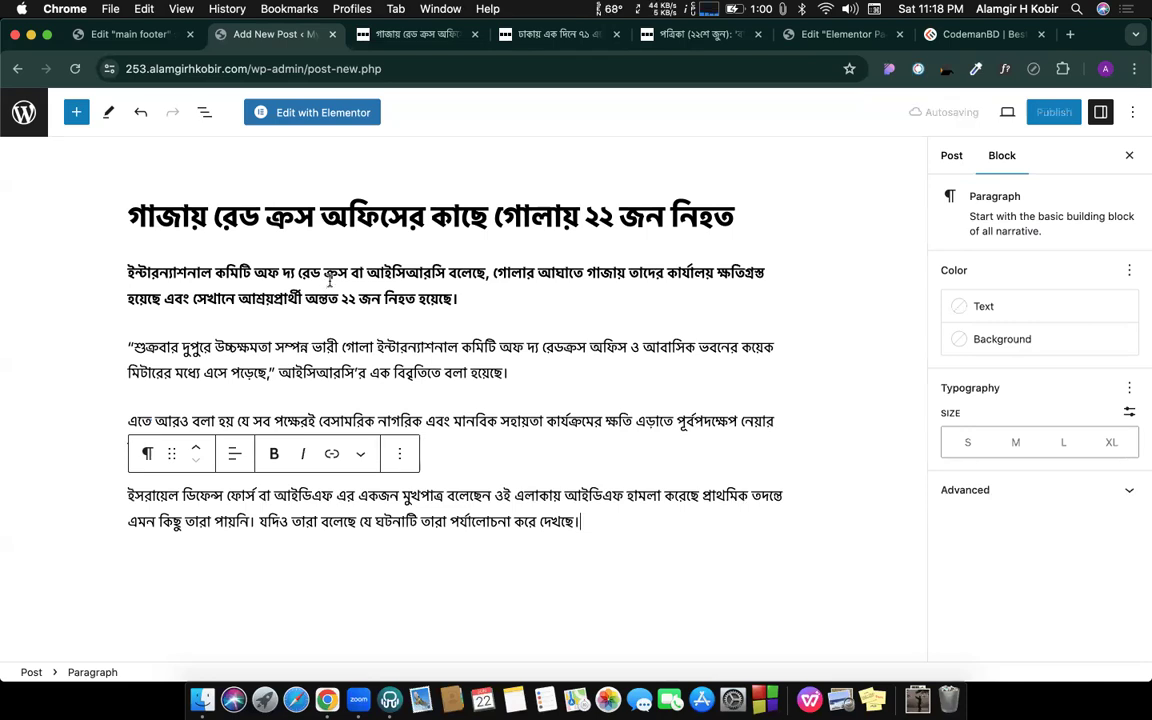
Step: Save the Red Cross vehicle photo from the BBC article to Downloads and return to the post editor
click(401, 35)
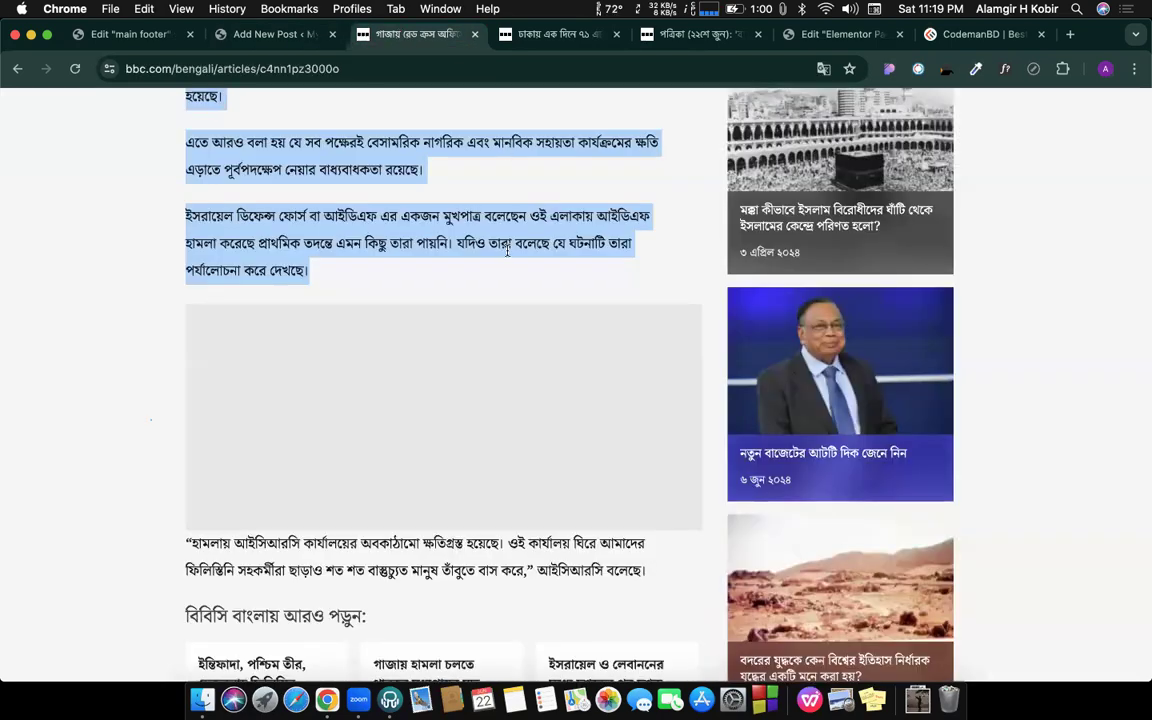
scroll(506, 250, up, 15)
scroll(500, 258, down, 3)
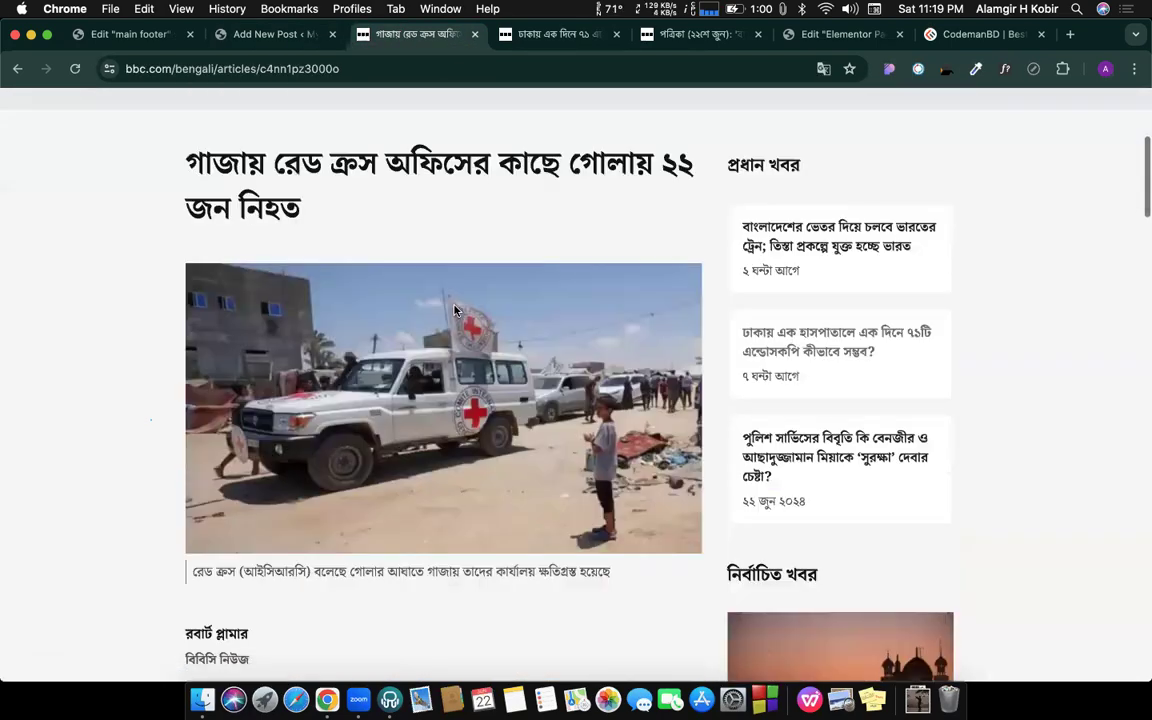
right_click(452, 302)
click(485, 333)
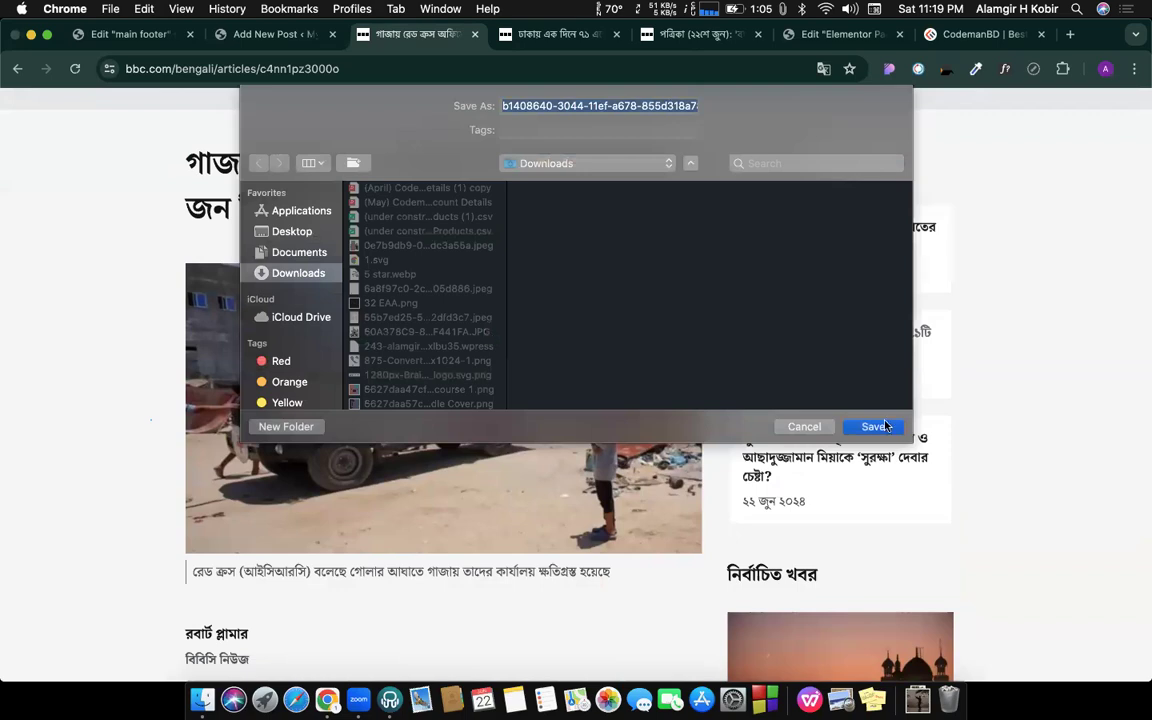
click(884, 426)
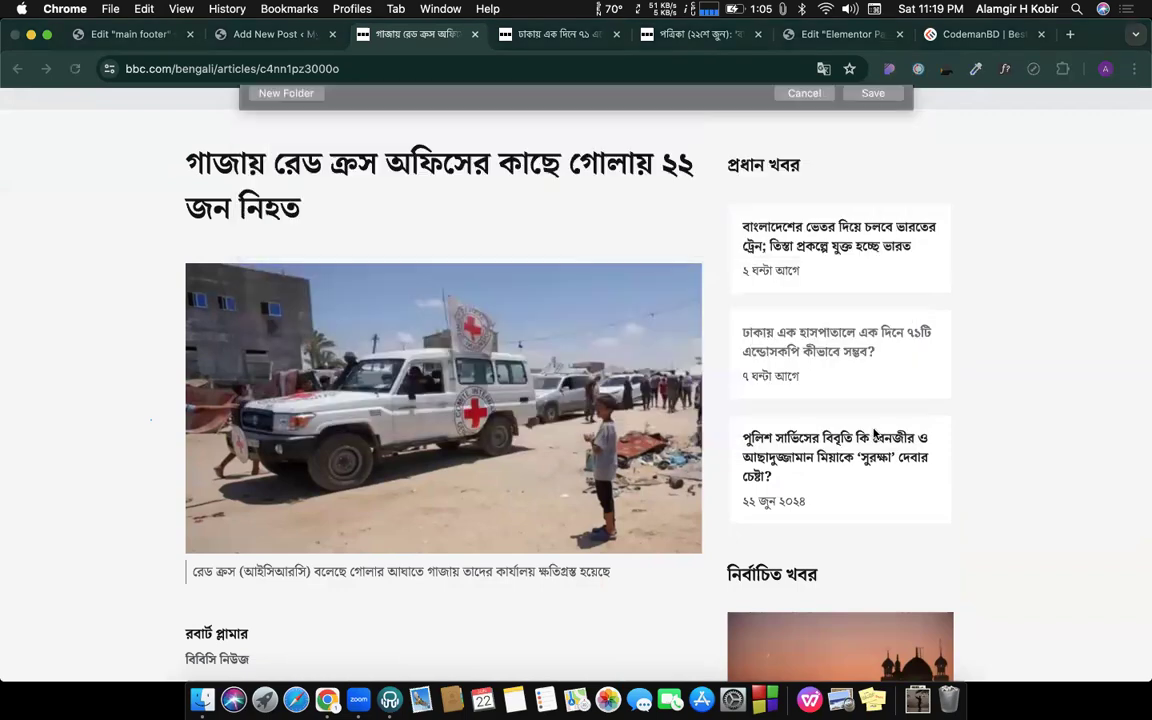
click(241, 46)
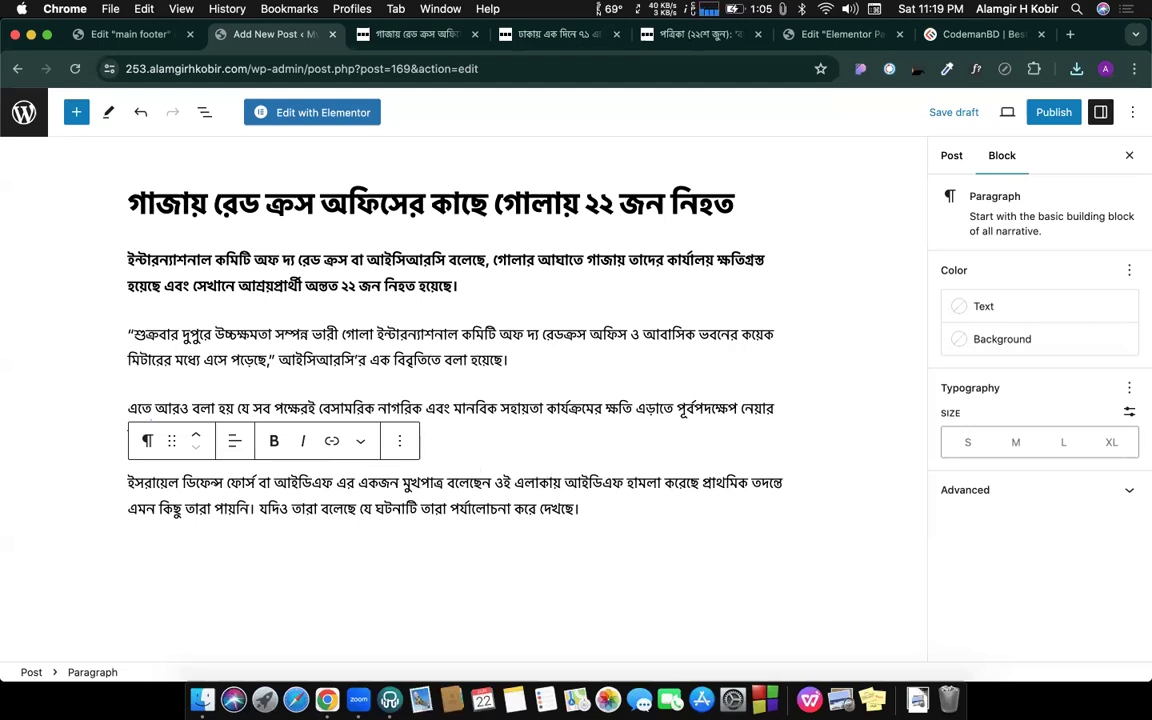
key(Return)
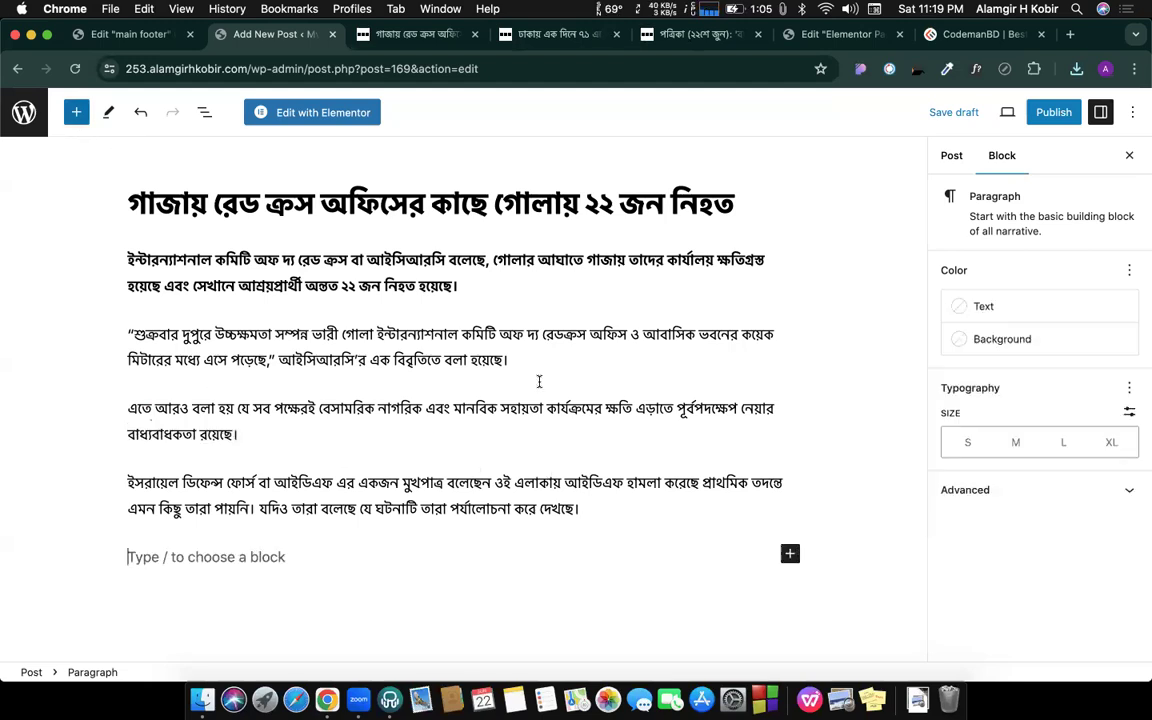
click(790, 553)
scroll(861, 610, down, 2)
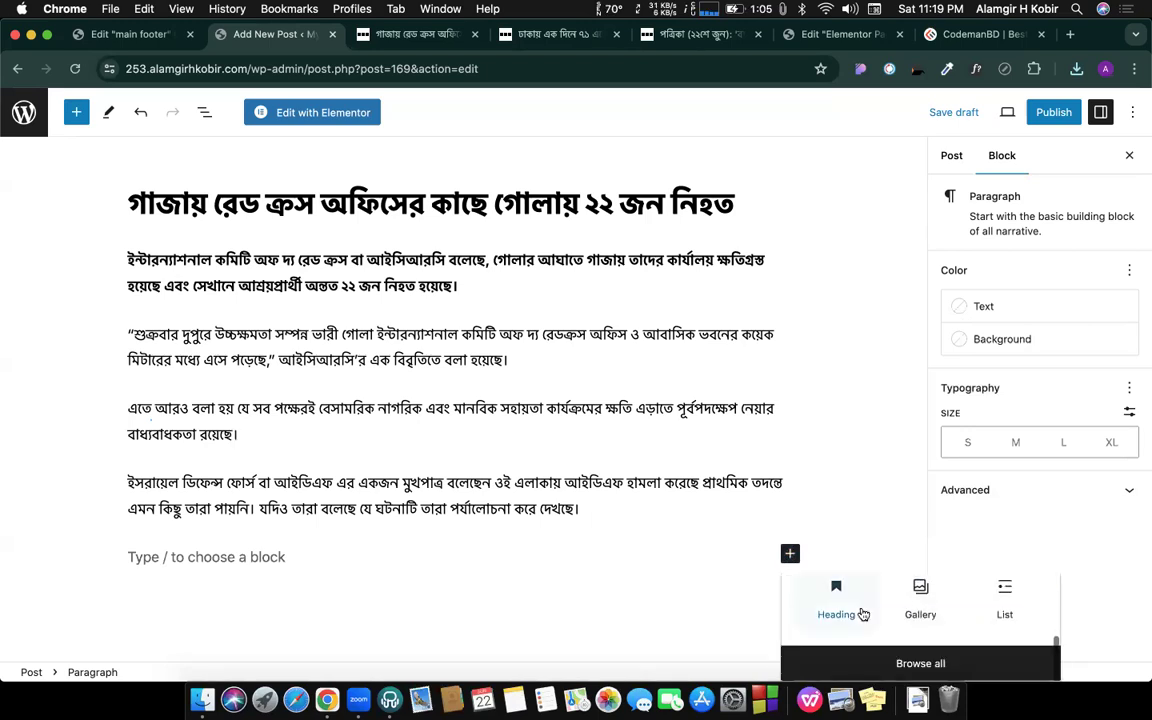
scroll(930, 615, up, 2)
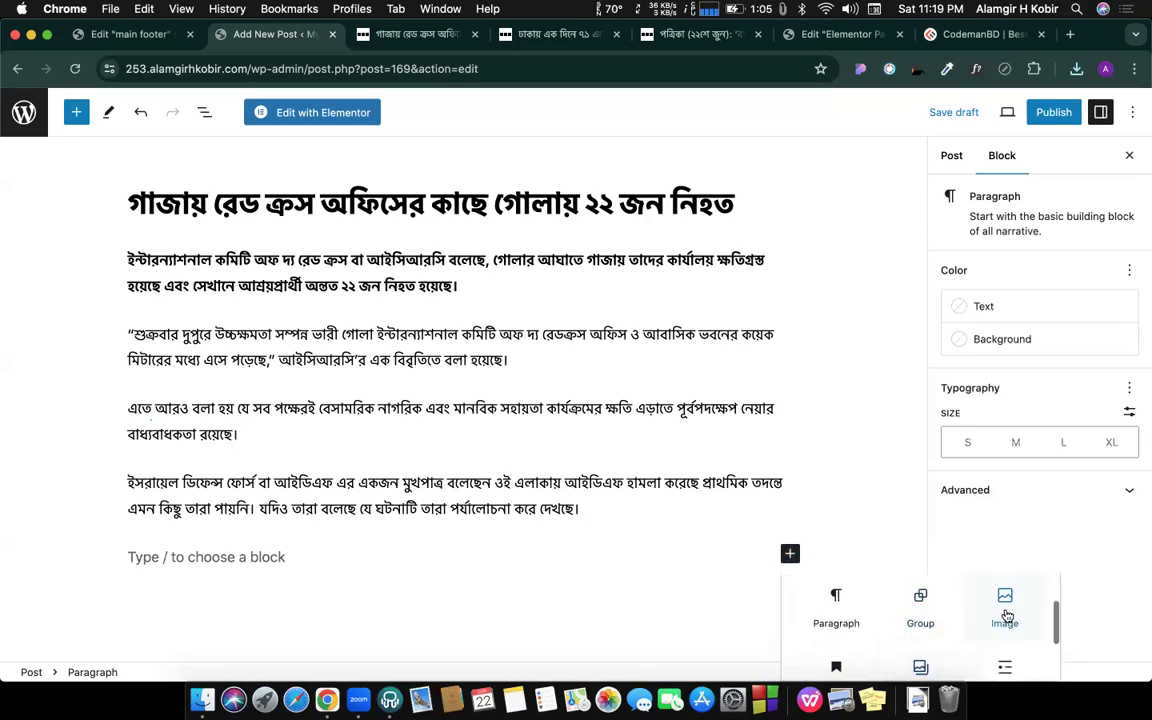
click(813, 461)
Step: Assign the Gaza Red Cross post to the World category
scroll(1040, 430, down, 1)
scroll(1040, 430, up, 1)
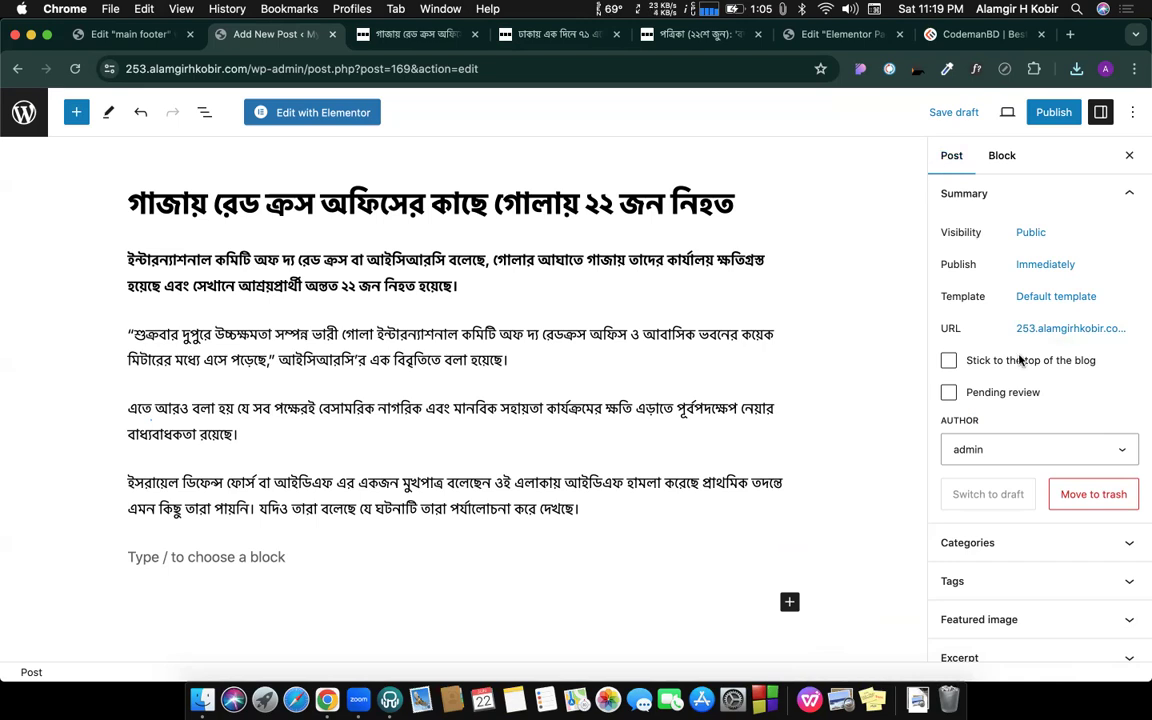
scroll(1018, 527, down, 5)
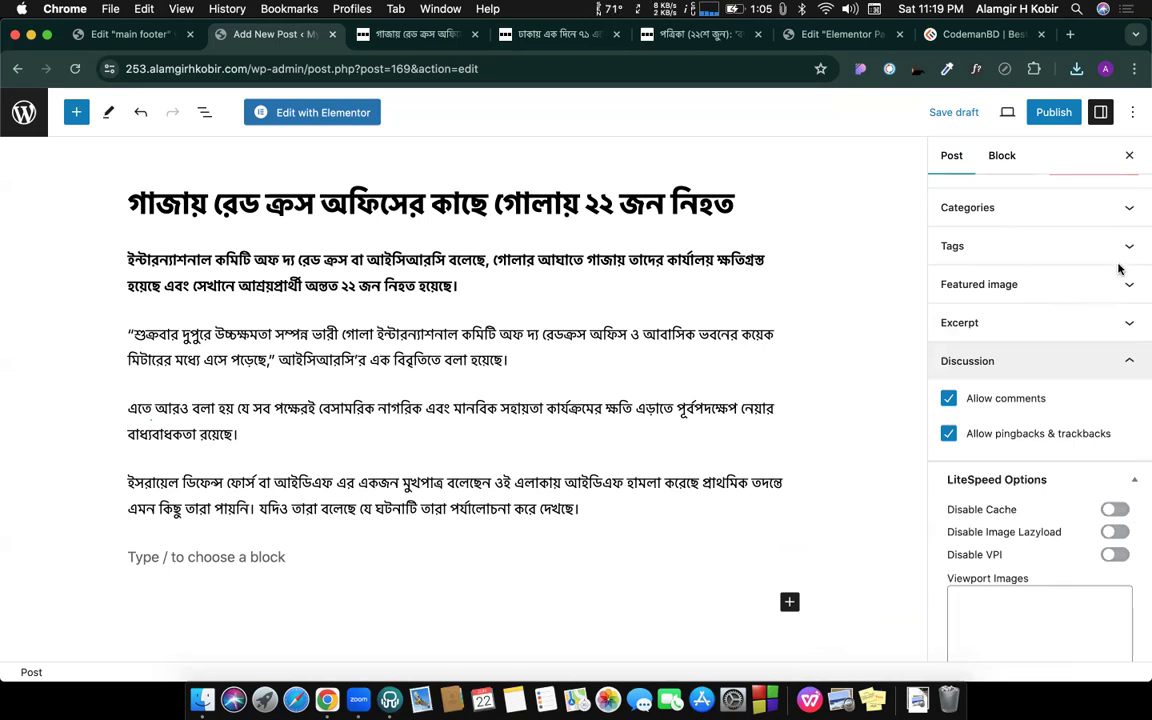
scroll(1120, 280, down, 1)
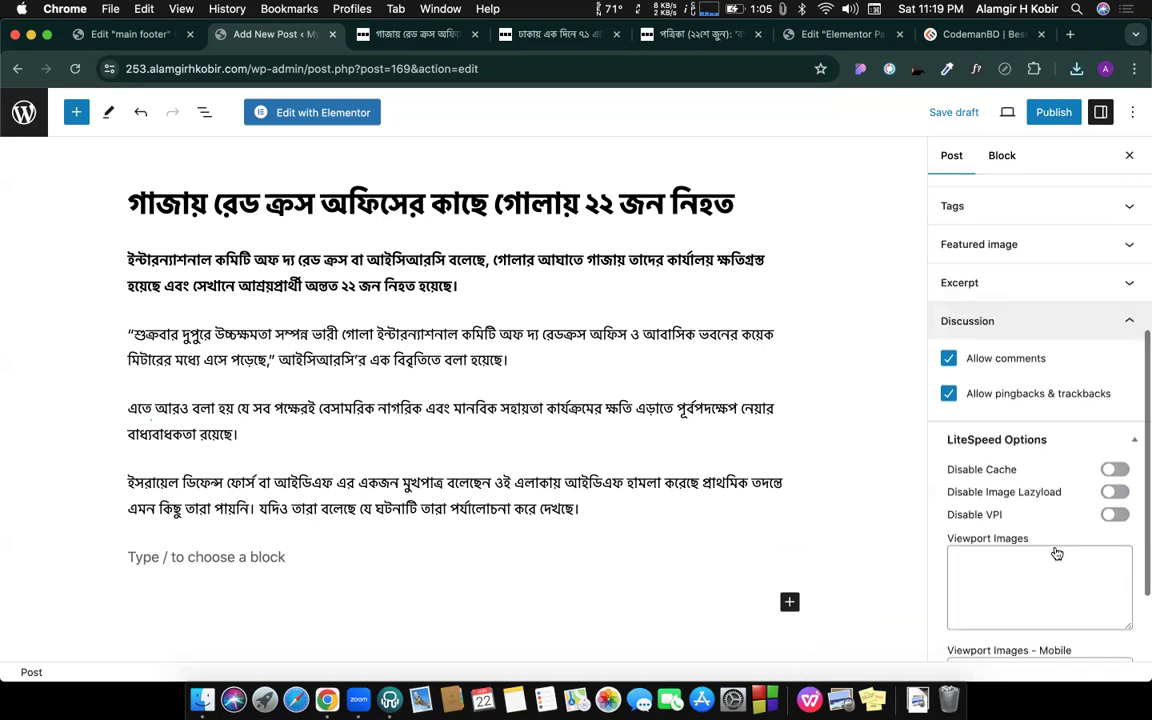
scroll(1054, 550, up, 5)
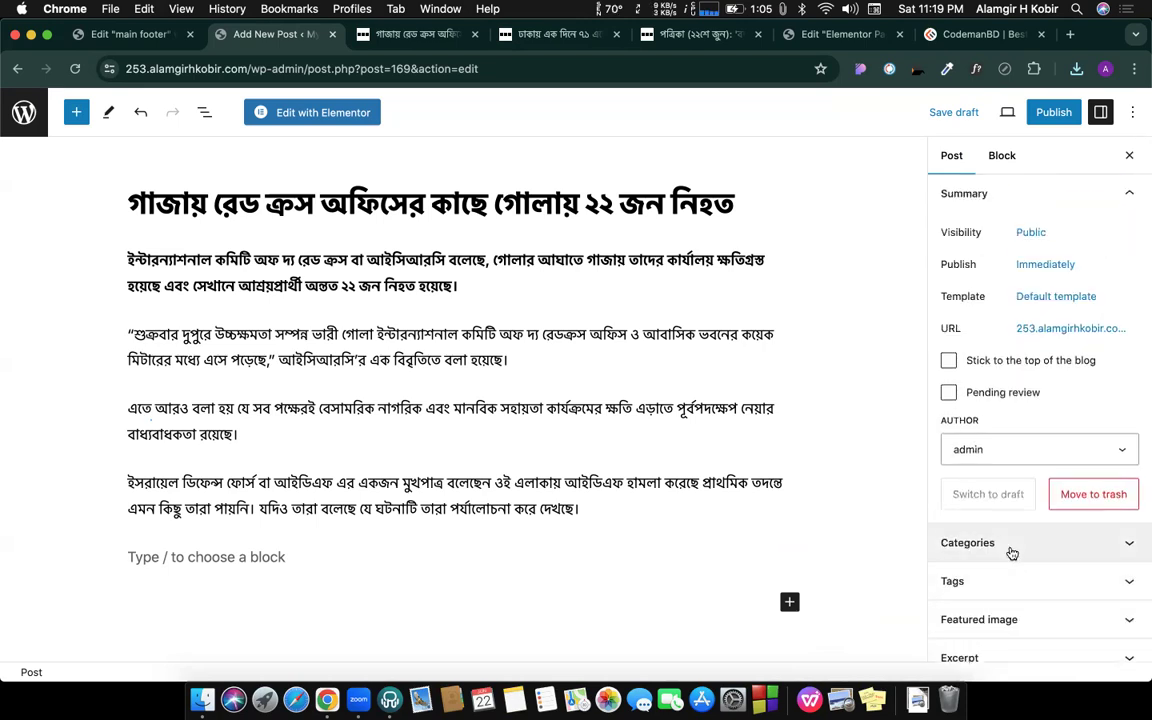
scroll(1012, 553, down, 3)
click(1020, 360)
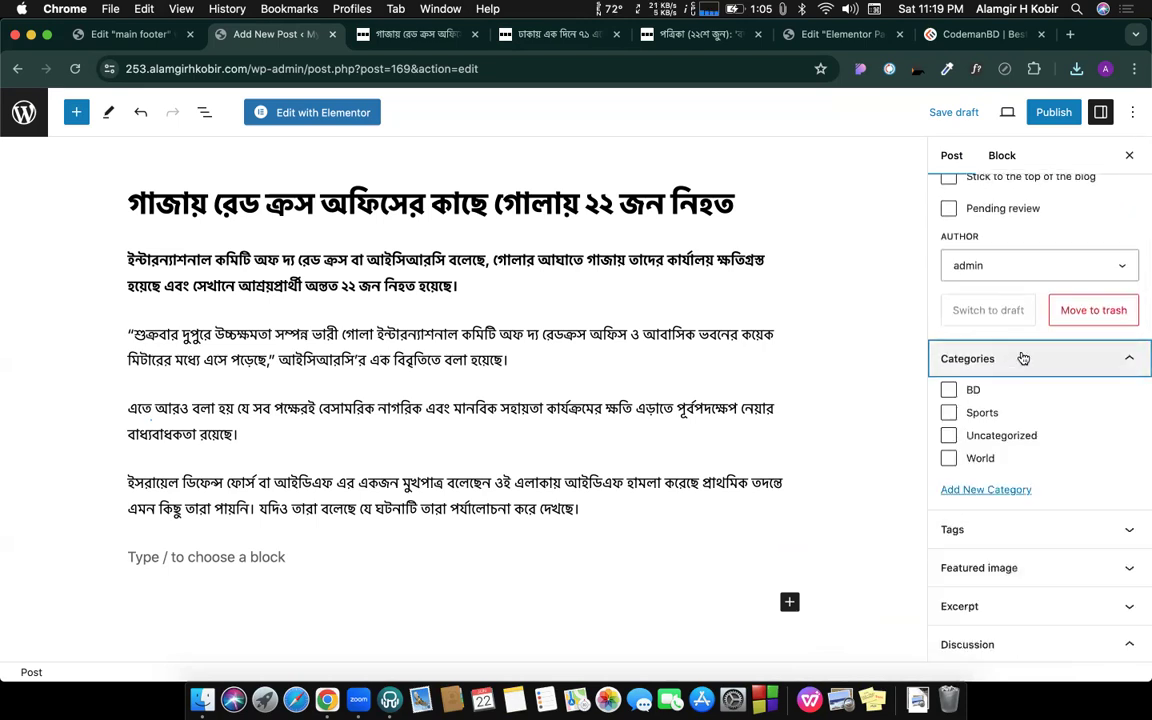
click(949, 459)
Step: Upload the downloaded Red Cross vehicle photo to the media library and set it as the post's featured image
scroll(1057, 460, down, 5)
scroll(1057, 460, up, 3)
scroll(1057, 463, down, 2)
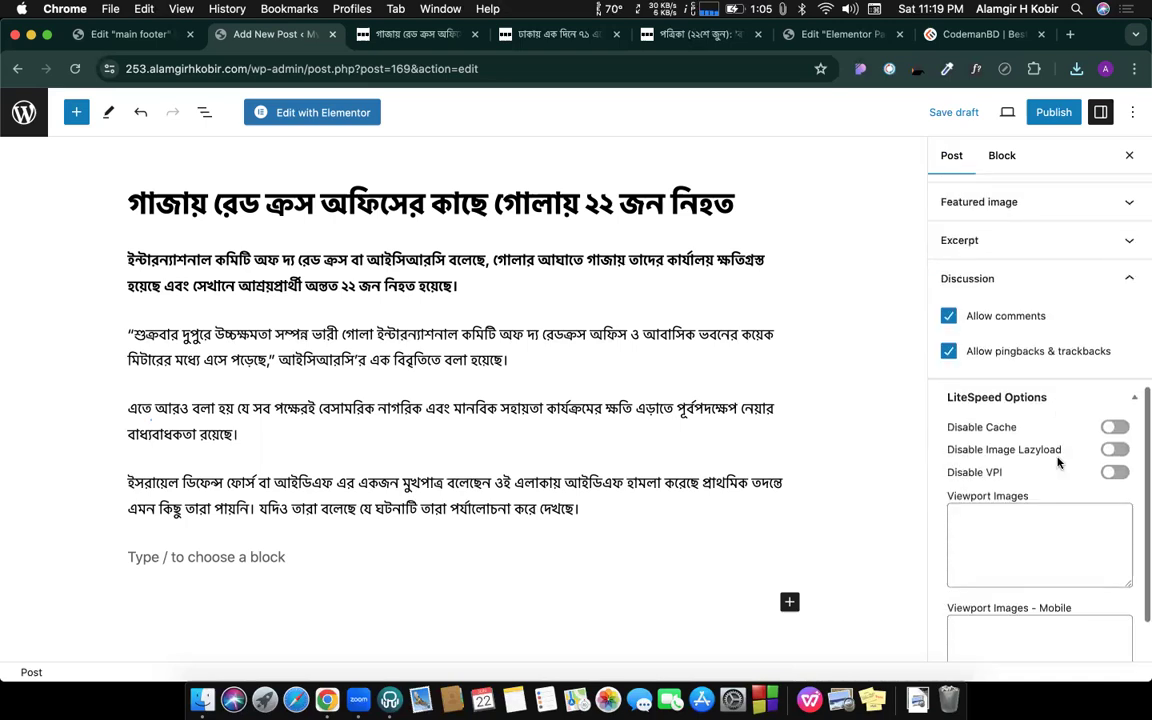
click(991, 203)
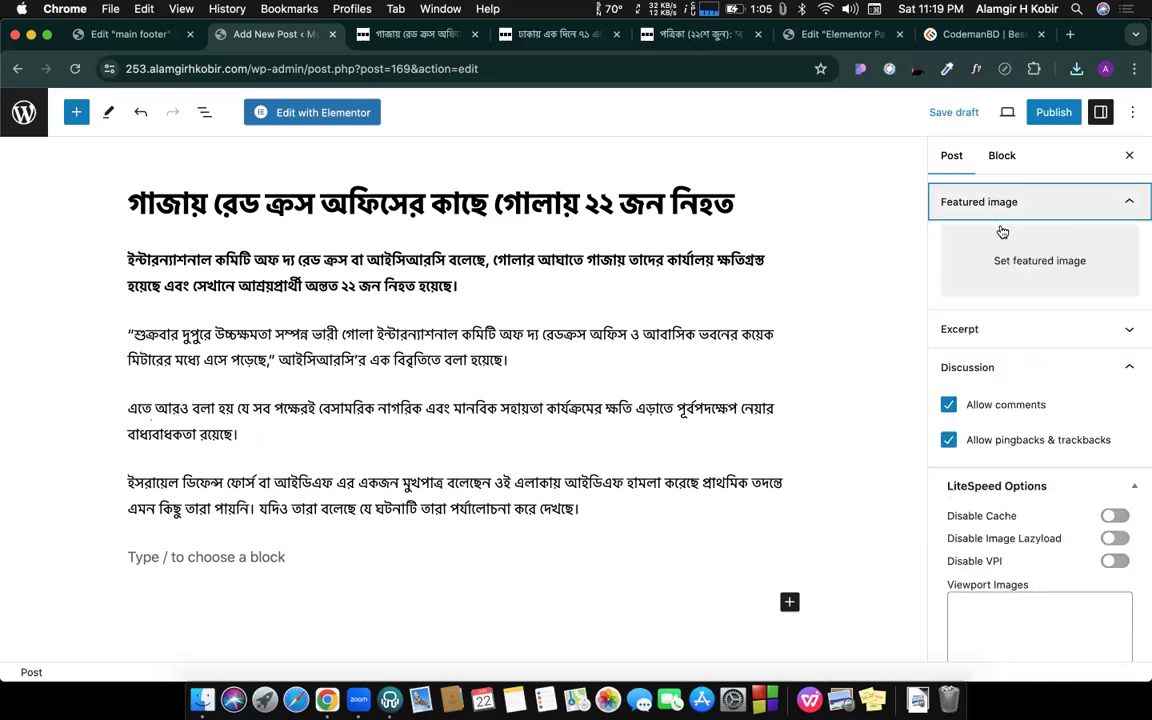
click(1044, 266)
click(1079, 65)
drag(946, 146, 1037, 488)
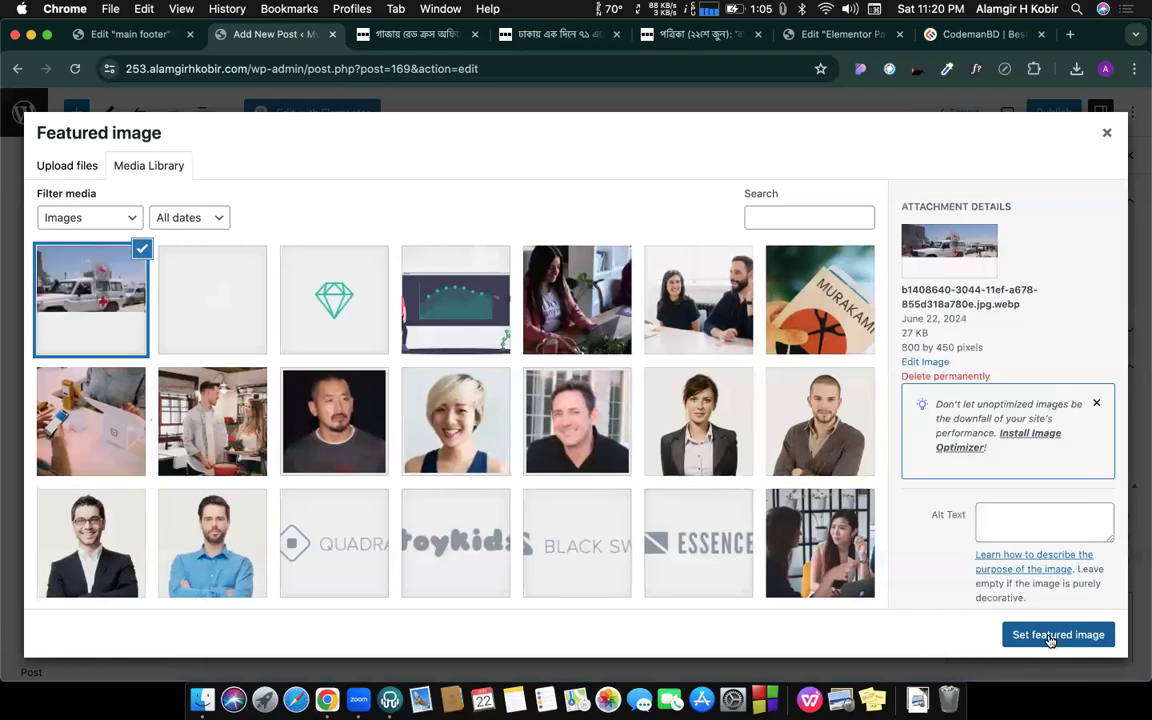
click(1047, 634)
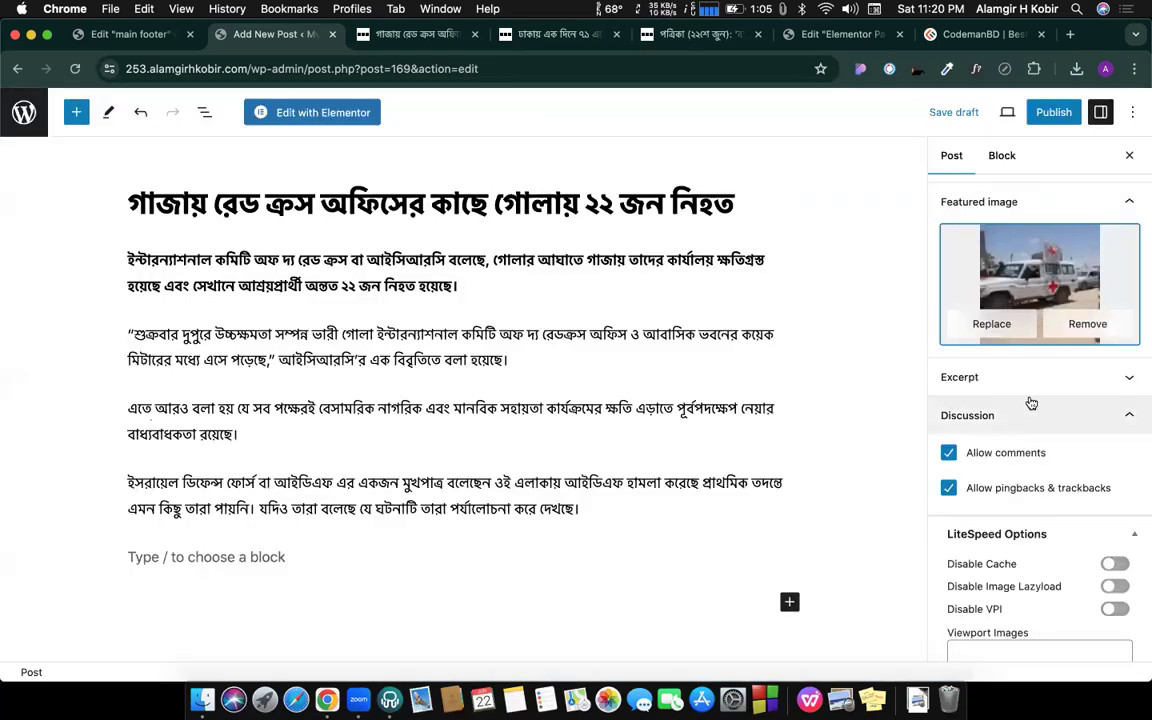
Step: Publish the Gaza Red Cross post and start a new post from the posts list
click(1036, 117)
click(962, 117)
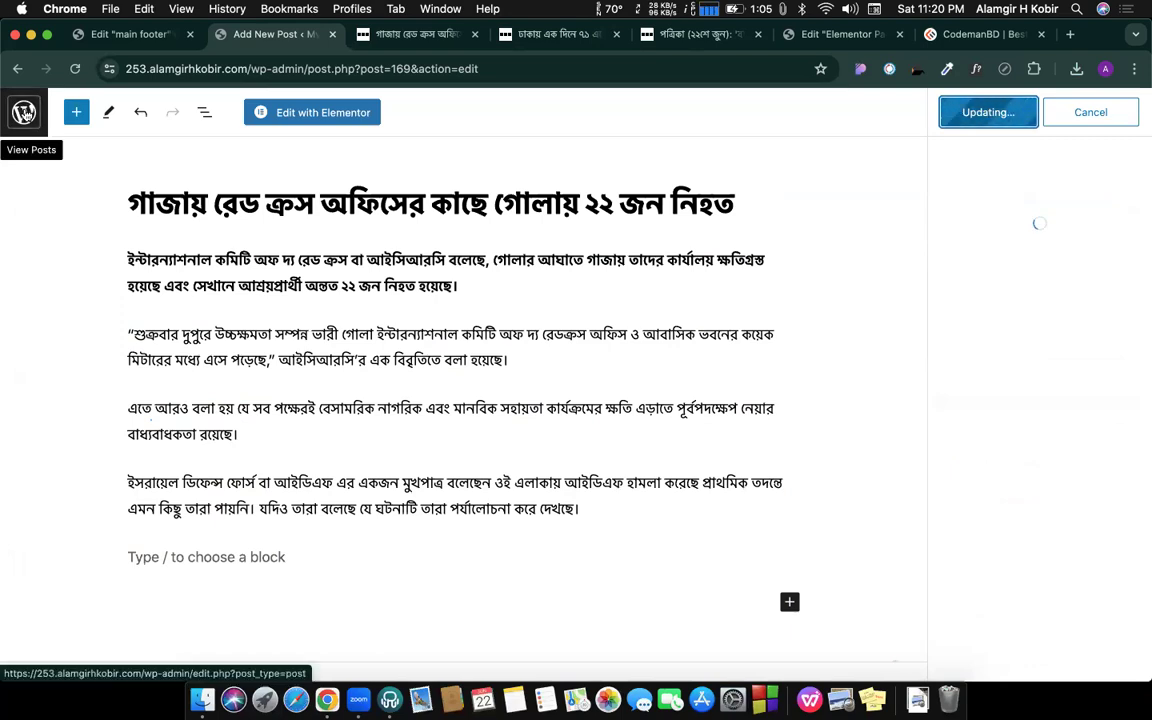
click(24, 110)
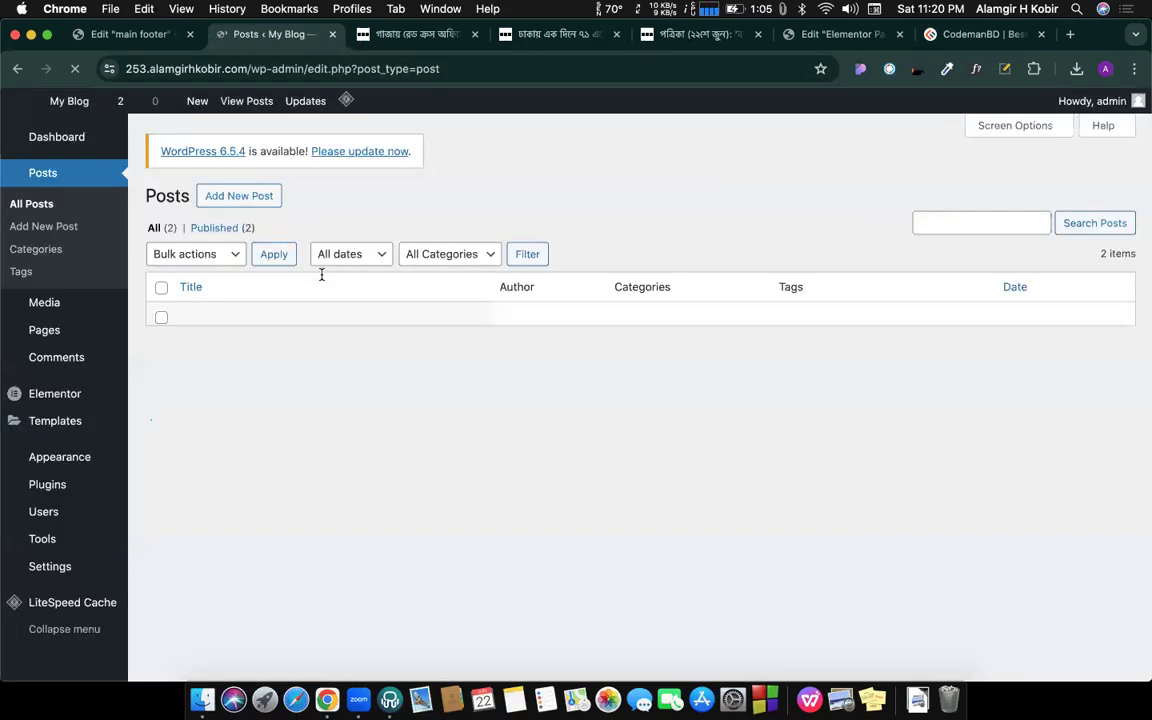
click(233, 197)
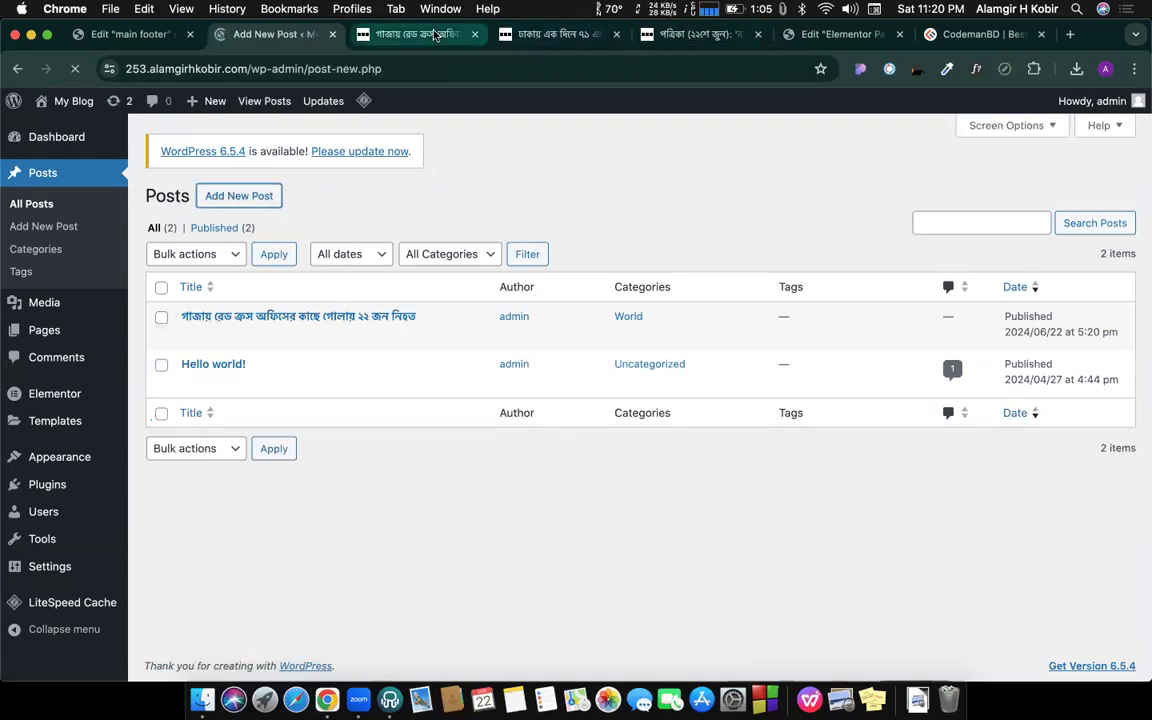
Step: Close the finished Red Cross article and copy the headline of the BBC endoscopy article into the new post's title
click(435, 34)
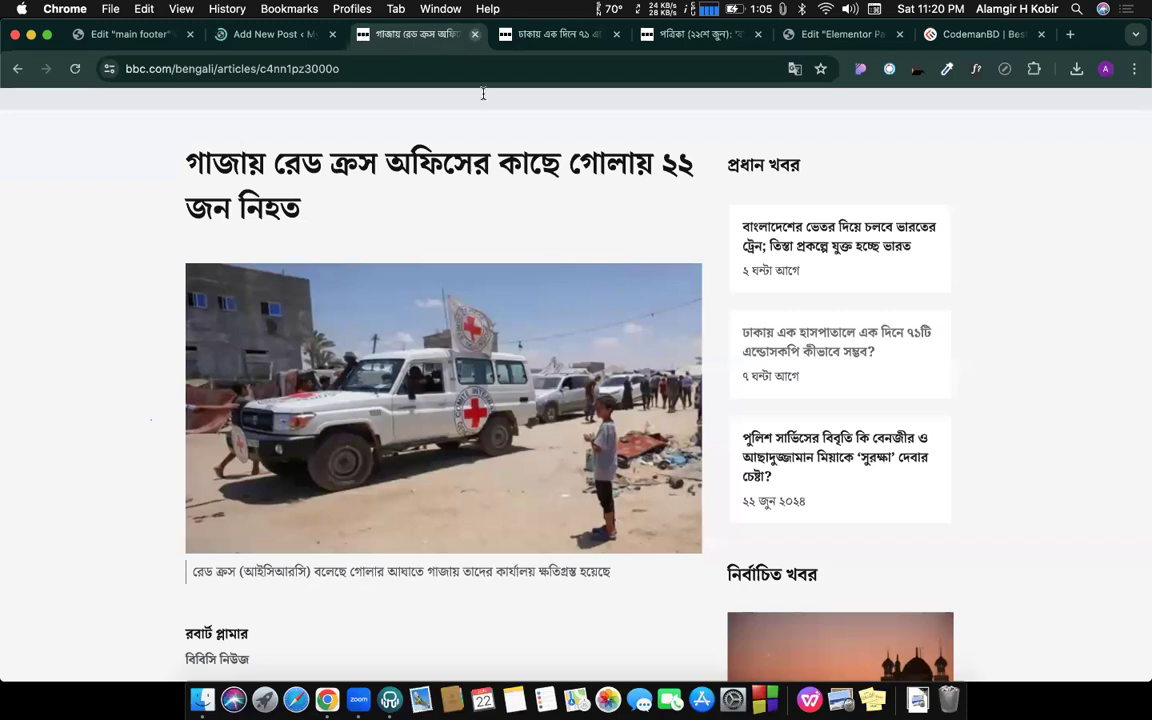
key(super+w)
triple_click(340, 488)
key(super+c)
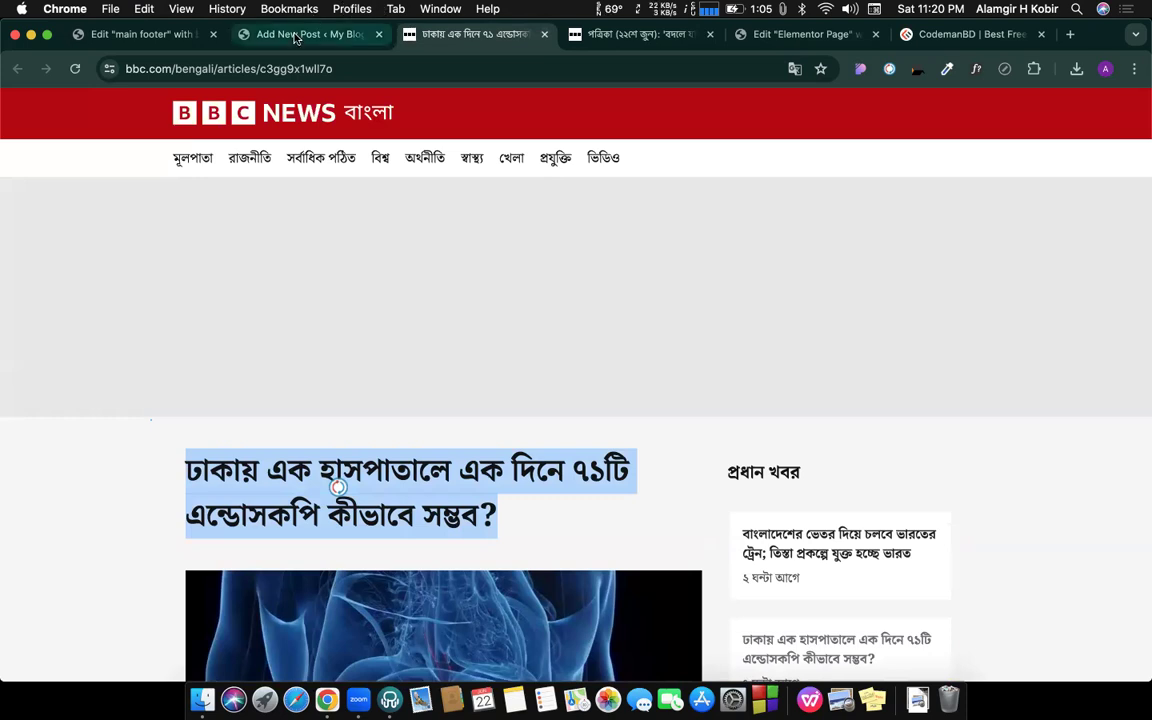
key(ctrl+shift+Tab)
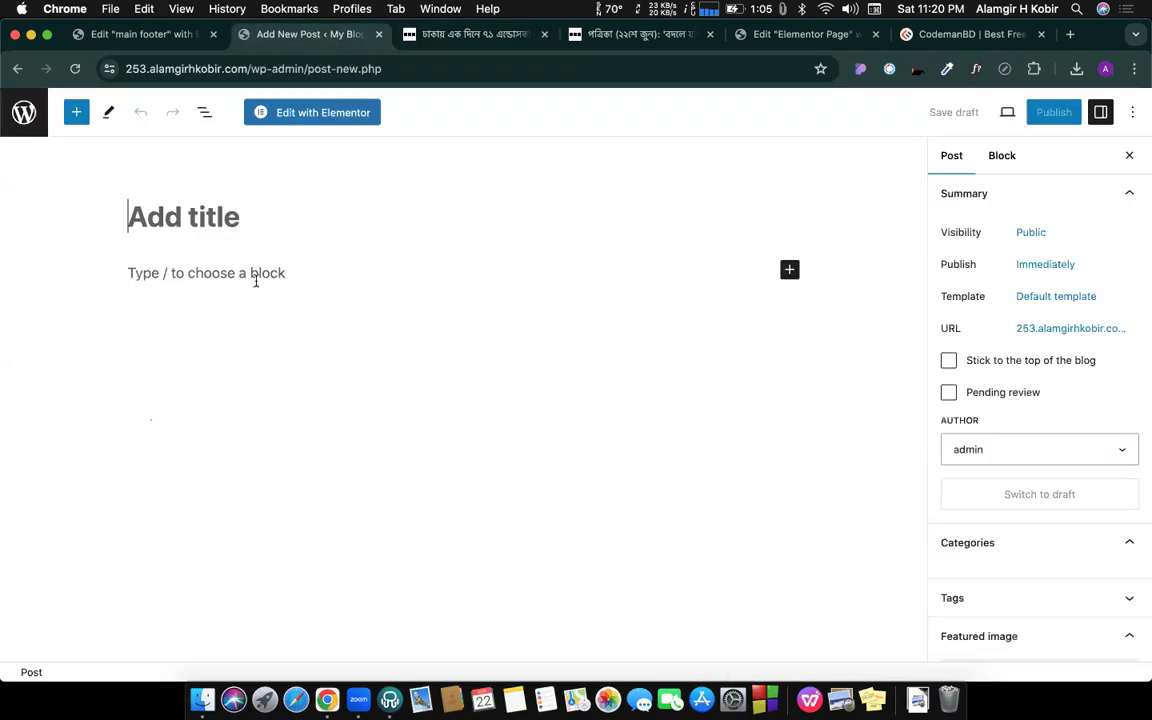
key(super+v)
Step: Copy the endoscopy article's first four paragraphs into the body of the new post
click(463, 36)
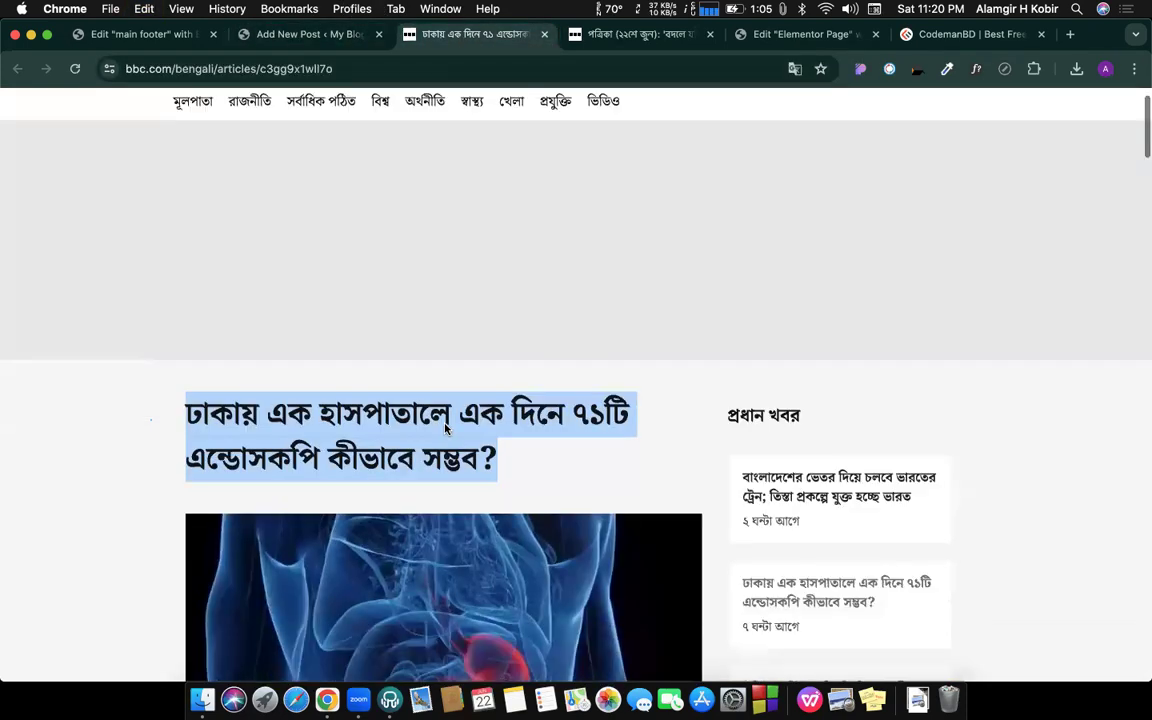
scroll(447, 429, down, 10)
drag(184, 341, 520, 587)
key(super+c)
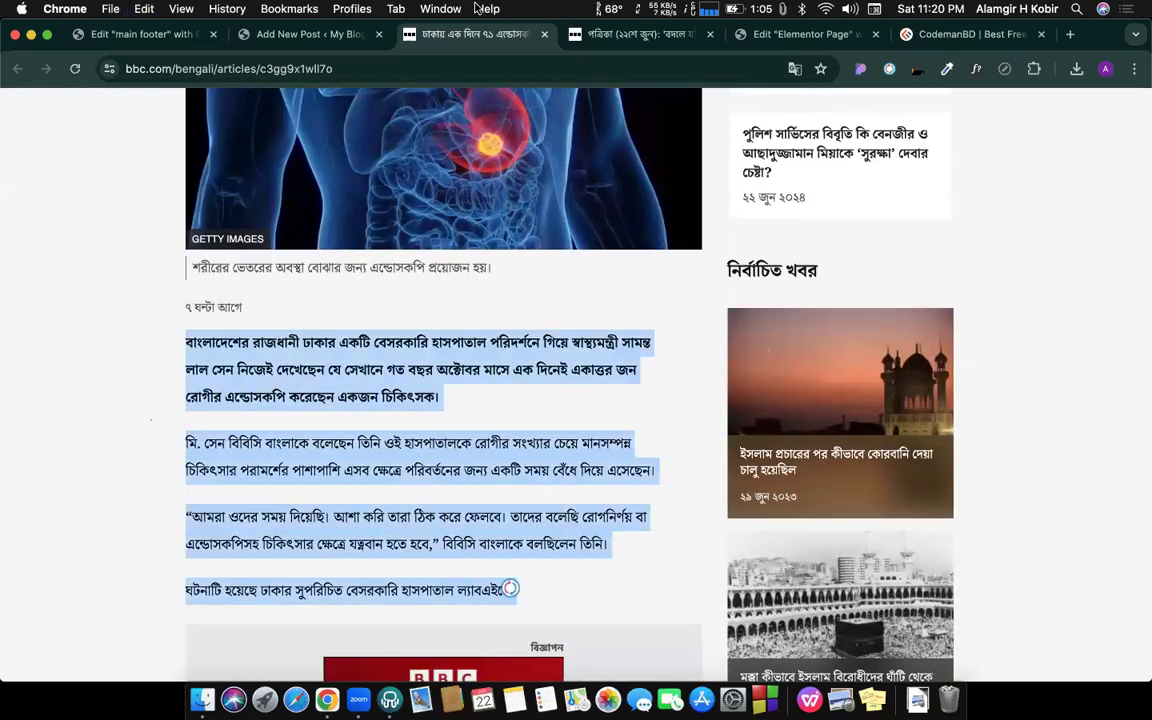
click(311, 33)
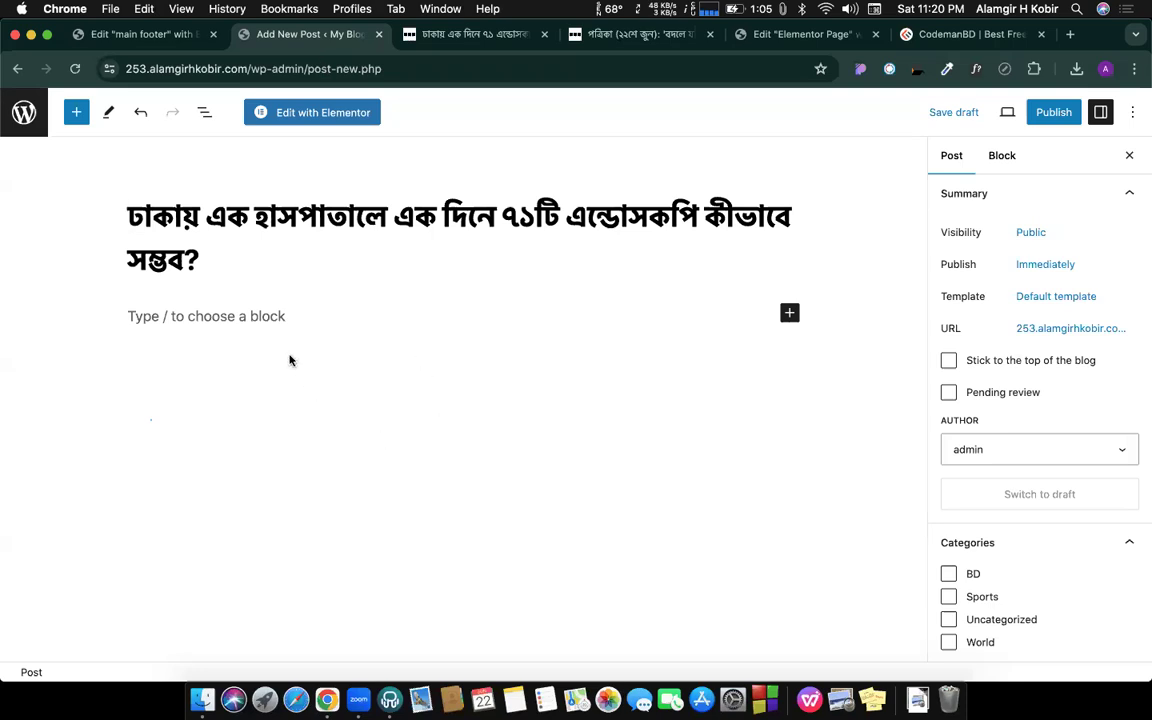
click(253, 316)
key(super+v)
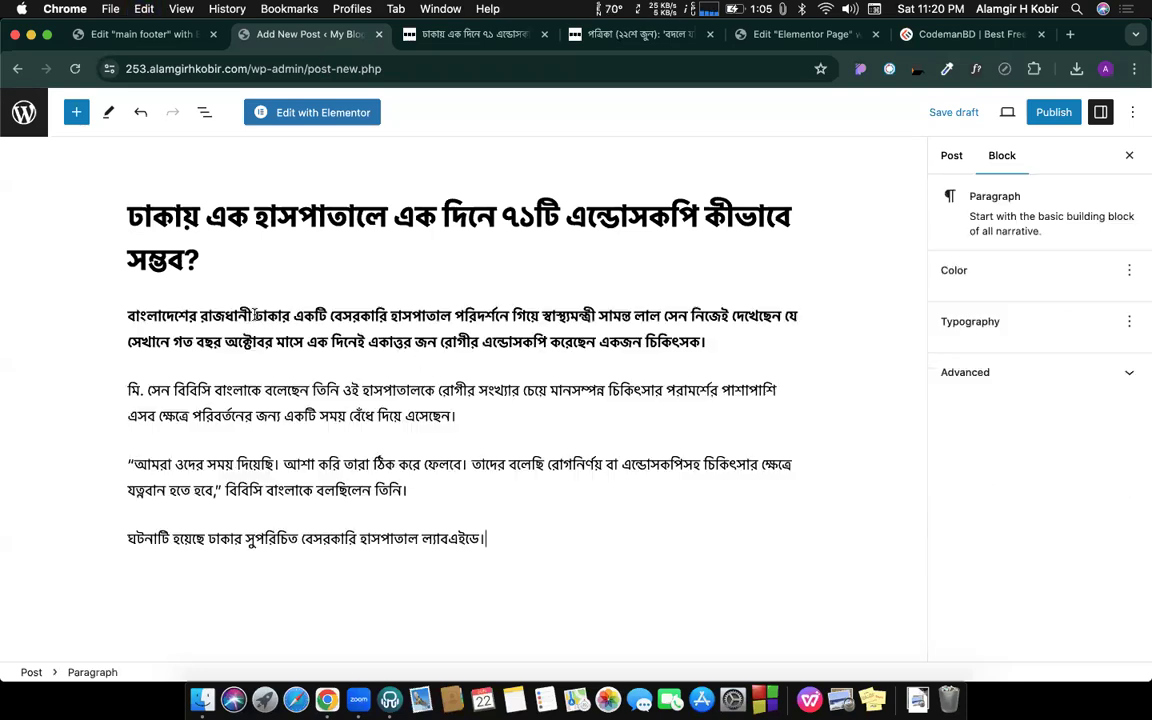
Step: Save the anatomical illustration from the BBC endoscopy article to the Downloads folder
click(420, 36)
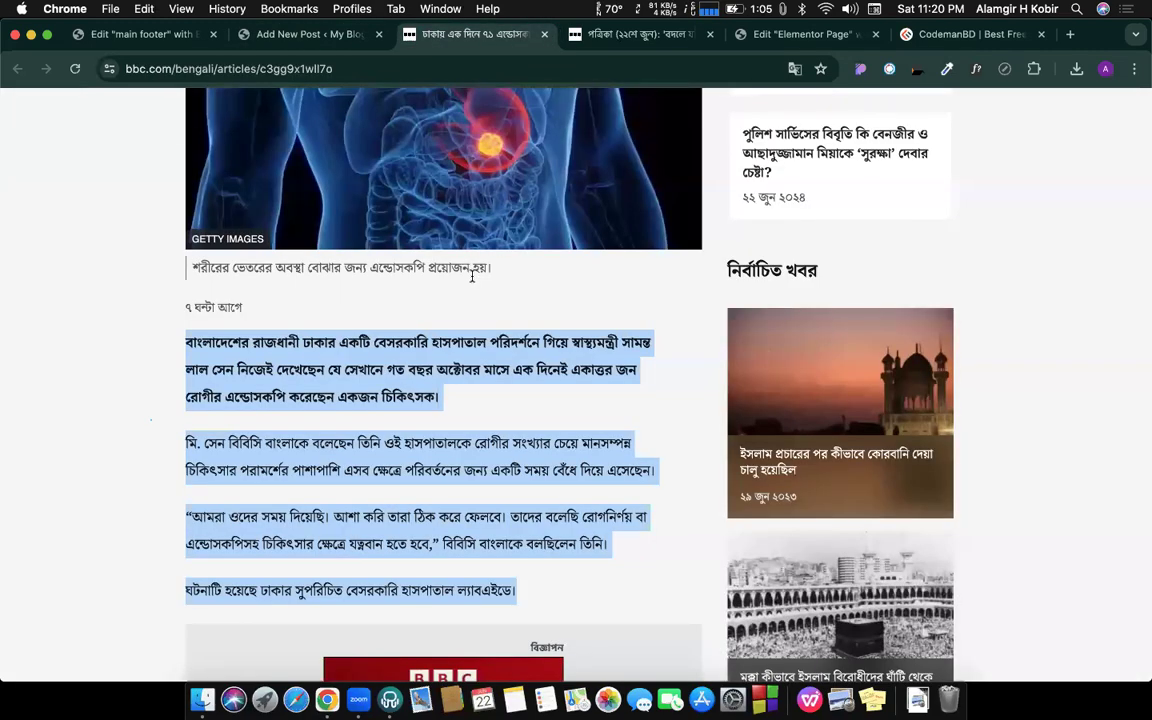
scroll(440, 318, up, 5)
right_click(440, 318)
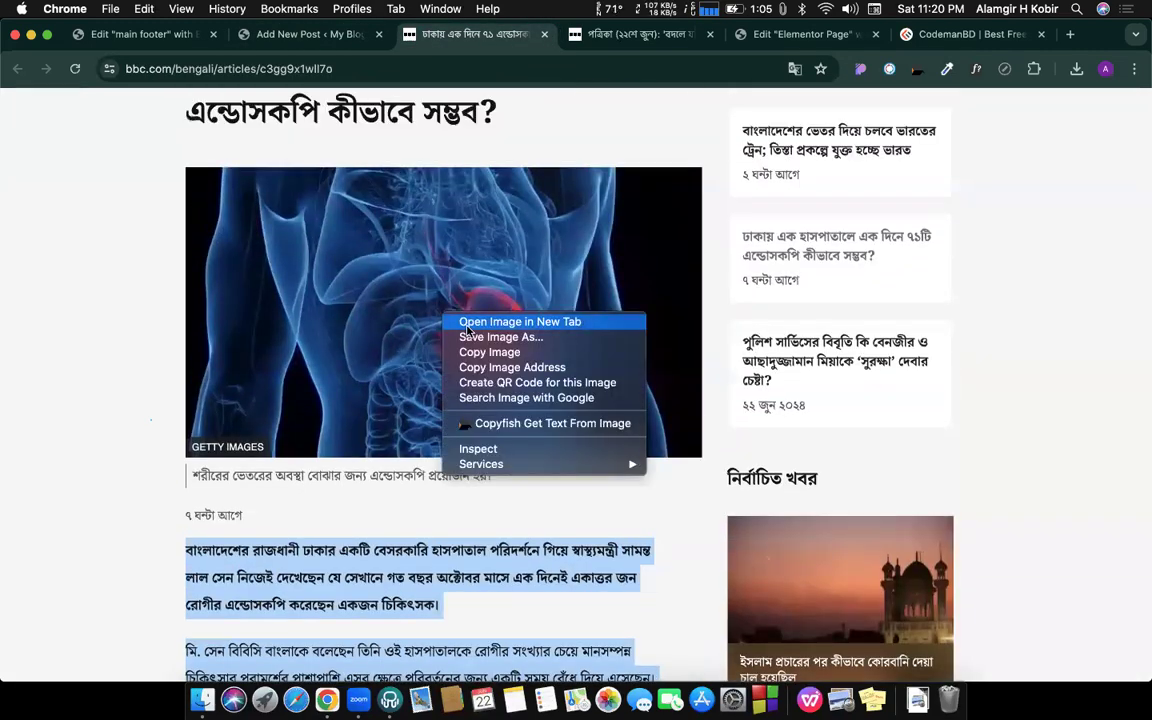
click(476, 336)
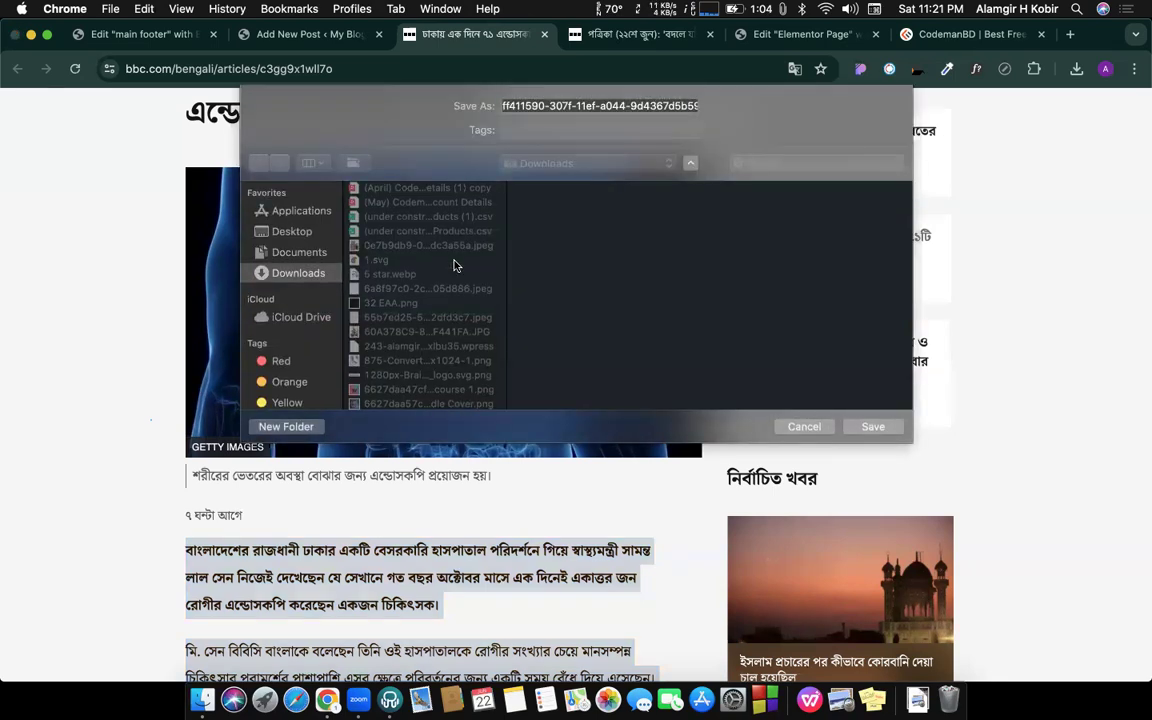
key(Return)
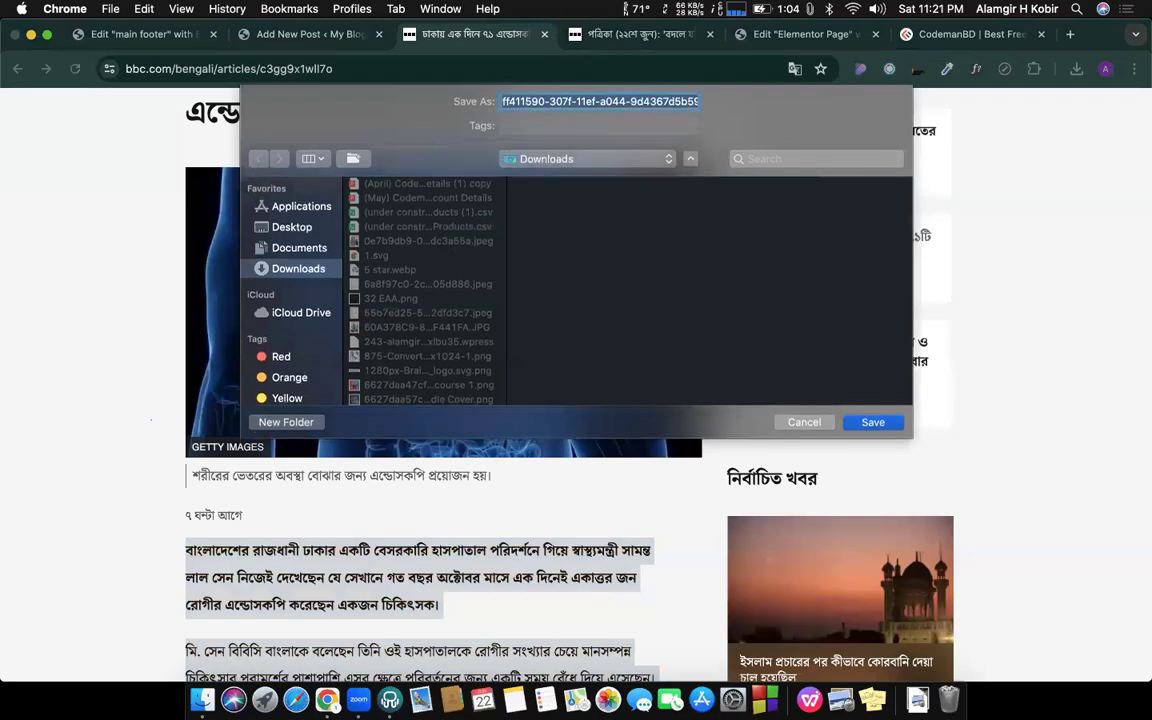
Step: Return to the endoscopy post's settings and assign the post to a category
click(342, 35)
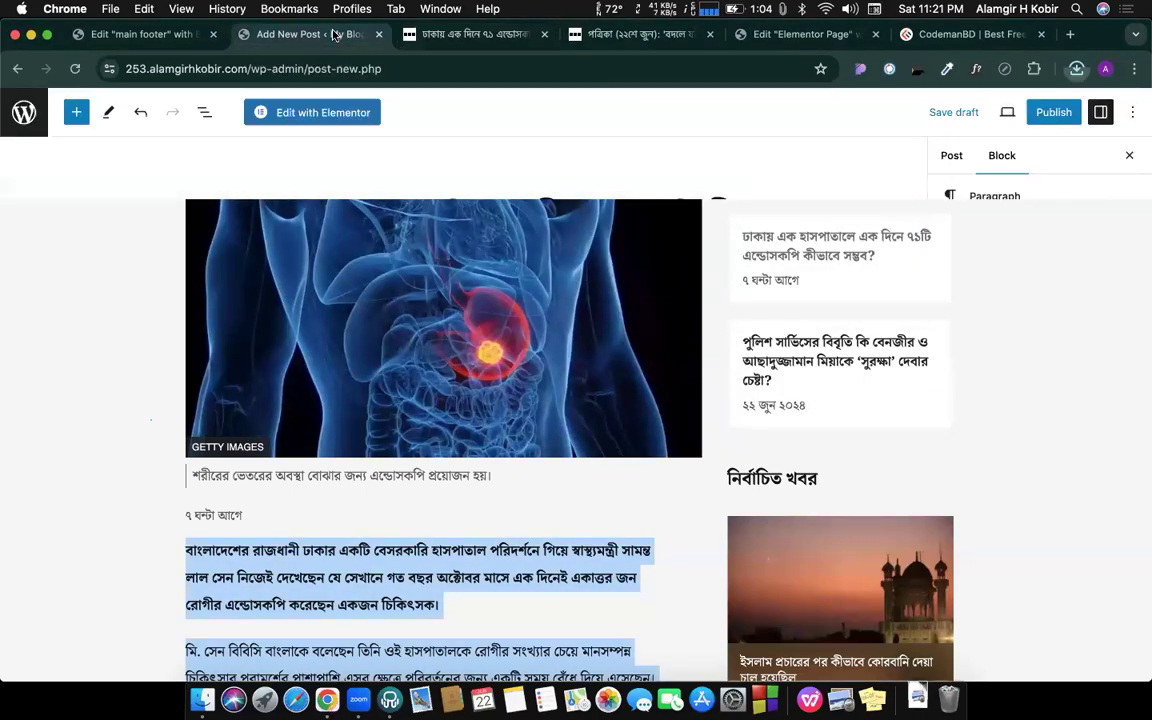
click(960, 165)
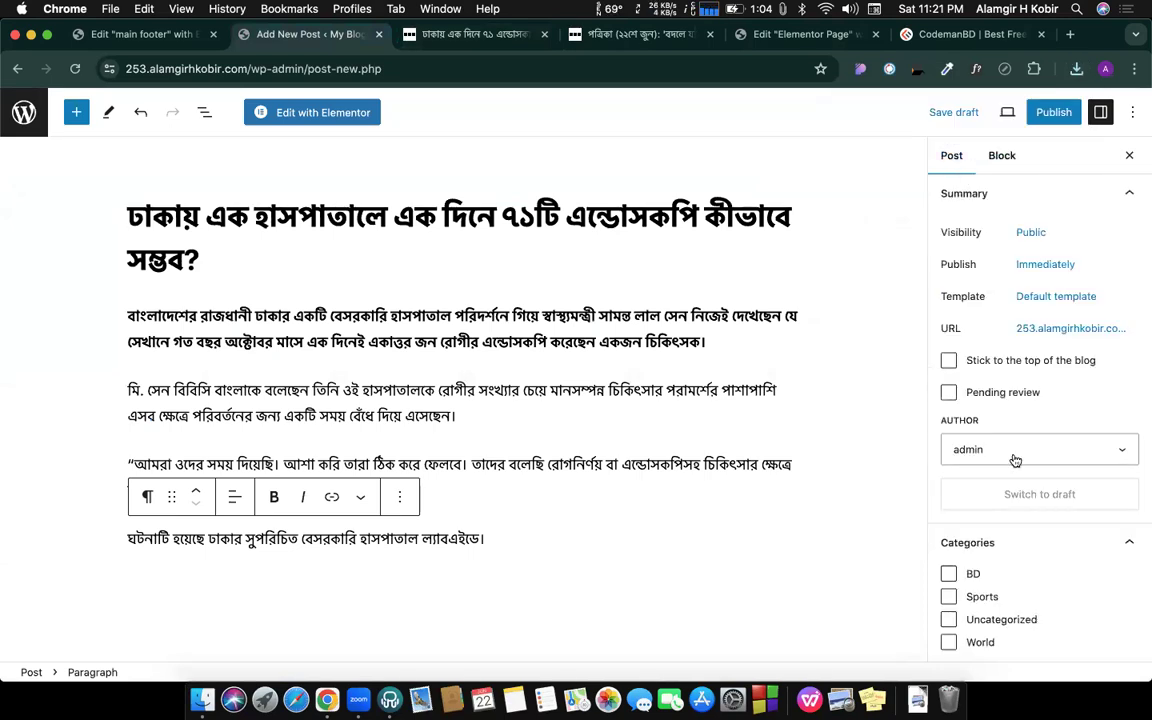
scroll(1015, 450, down, 3)
click(948, 421)
Step: Upload the downloaded anatomical illustration as the endoscopy post's featured image and publish the post
scroll(1015, 422, down, 6)
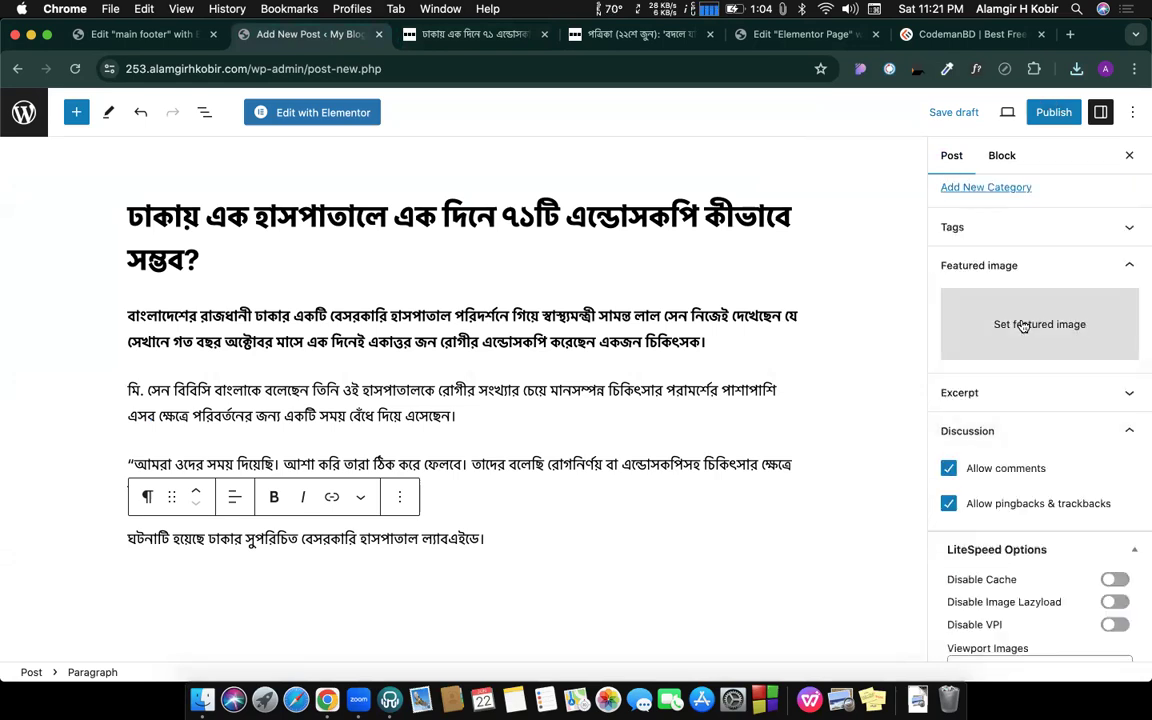
click(1039, 324)
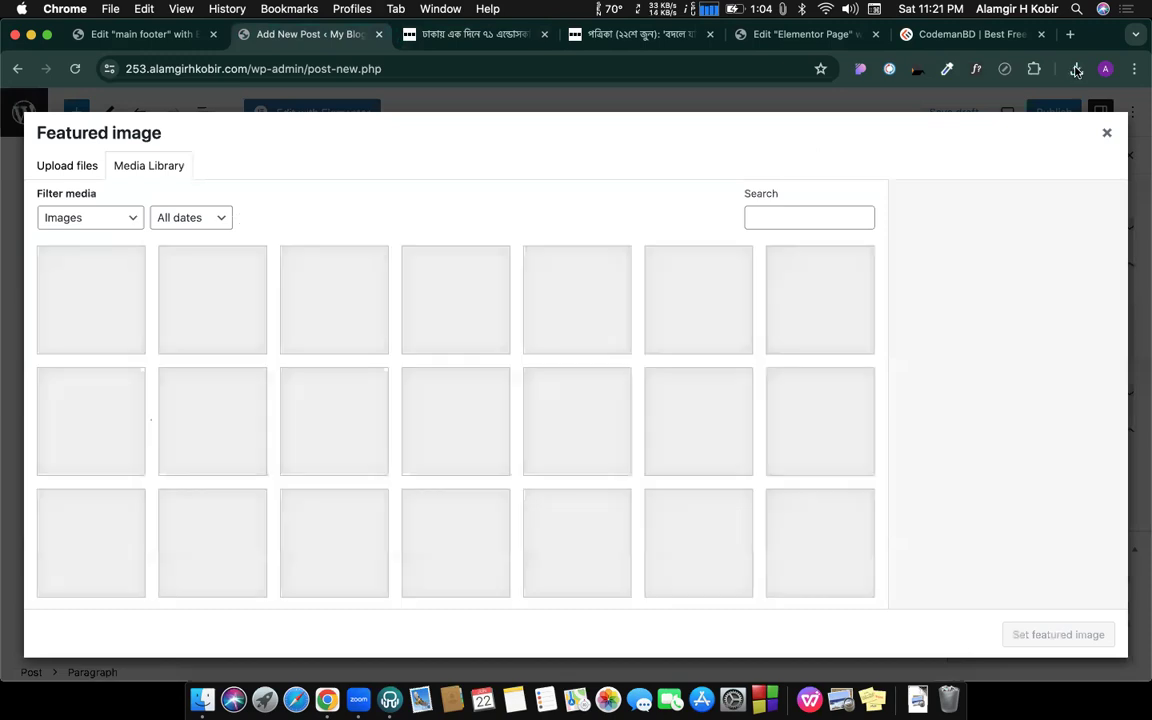
drag(912, 150, 797, 339)
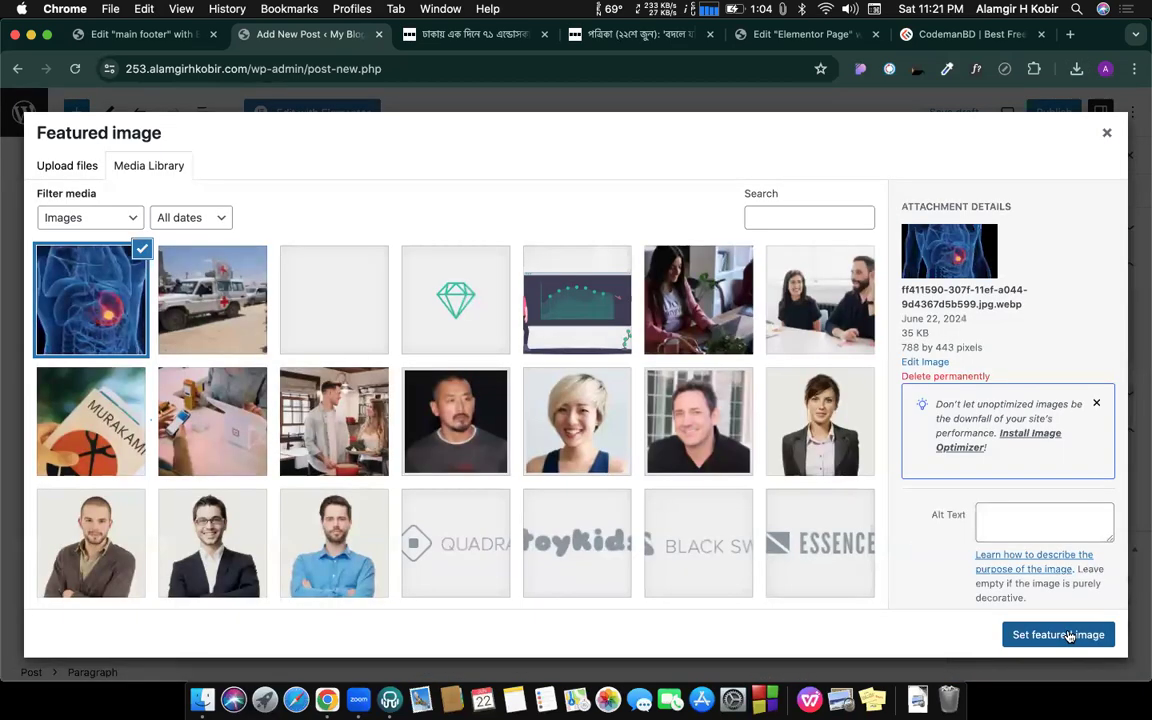
click(1060, 634)
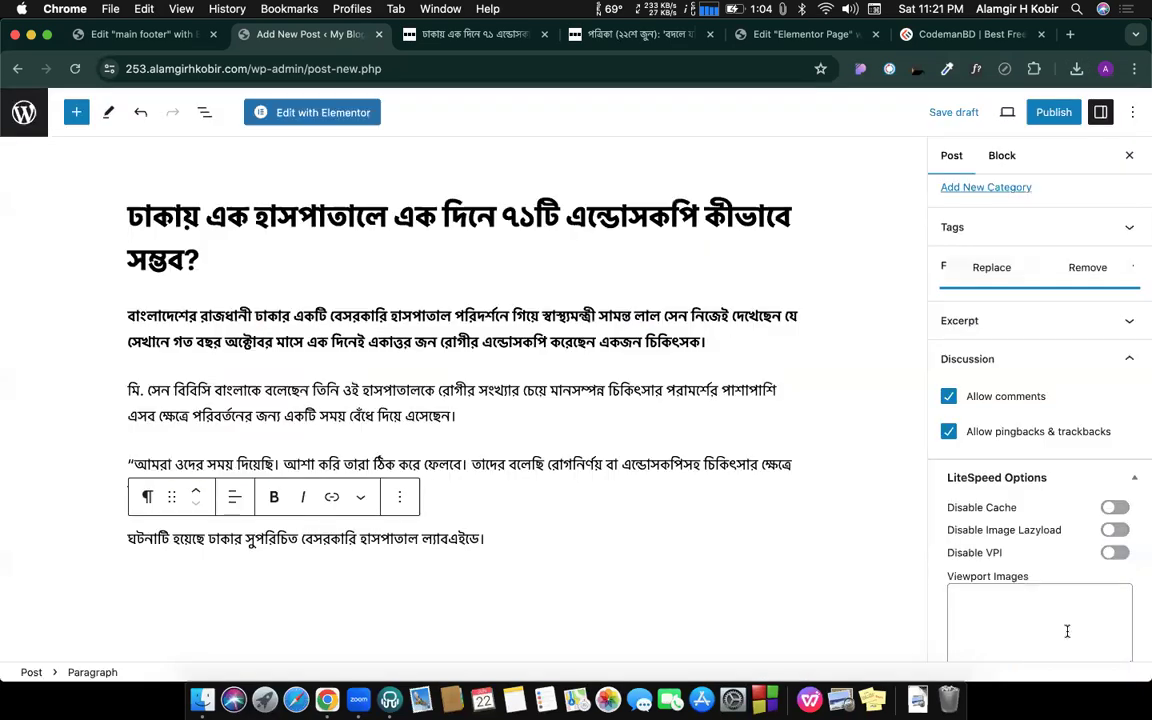
click(1052, 110)
click(995, 112)
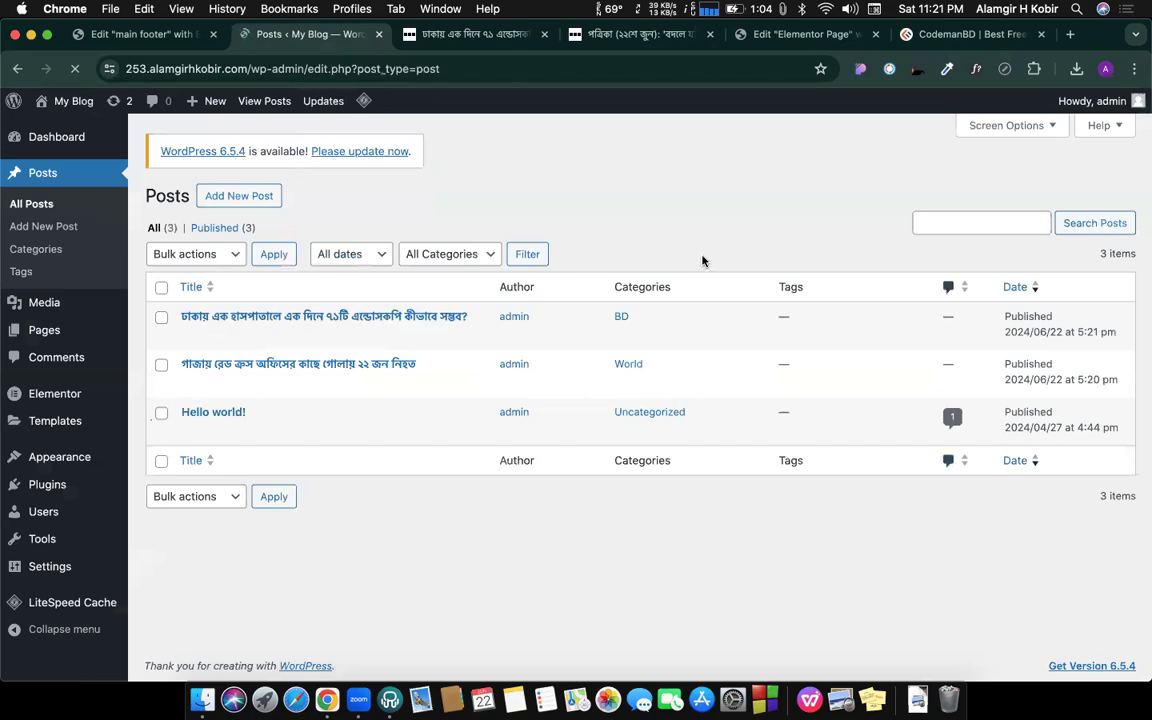
Step: Start a new post, close the endoscopy article, and copy the BBC headline 'বদলে যাচ্ছে বিসিএস পরীক্ষা' into the post's title
click(236, 195)
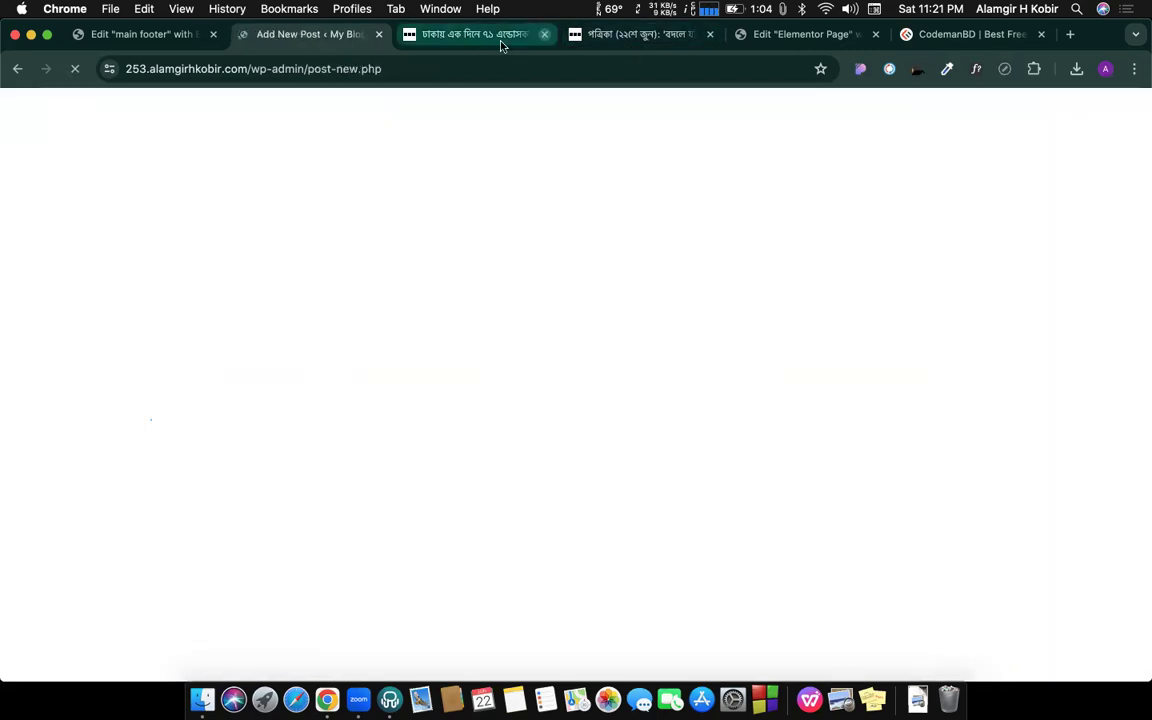
middle_click(500, 44)
click(487, 40)
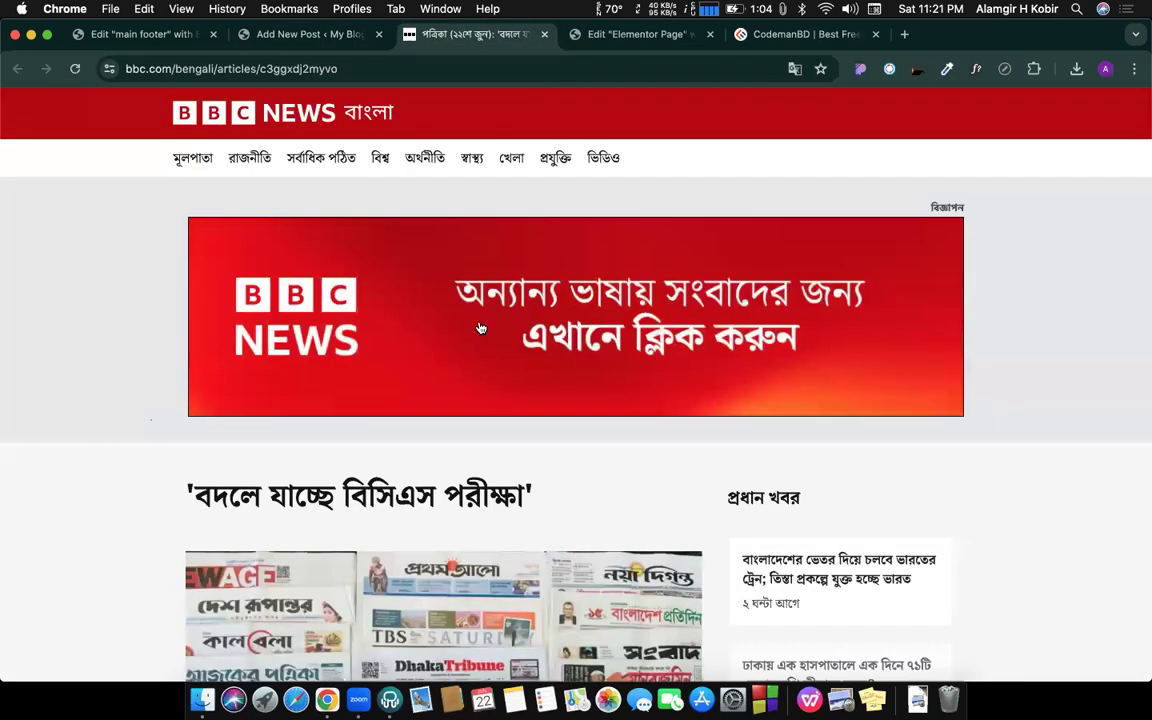
scroll(479, 326, down, 4)
triple_click(355, 284)
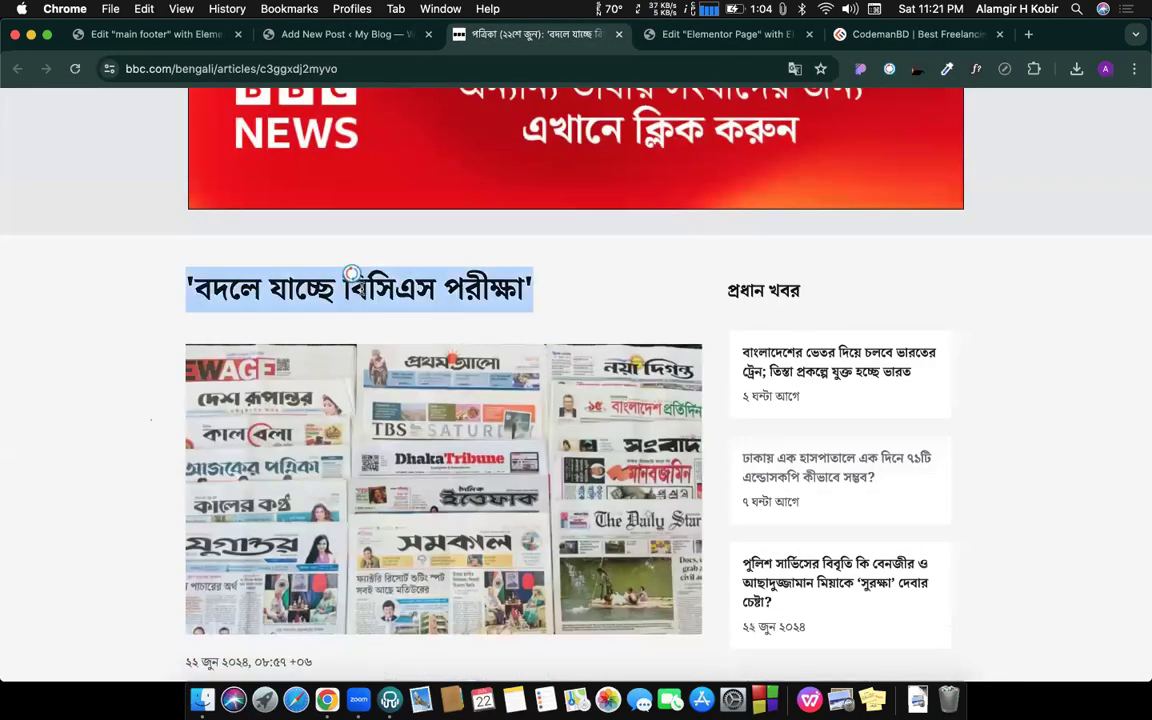
key(super+c)
click(367, 37)
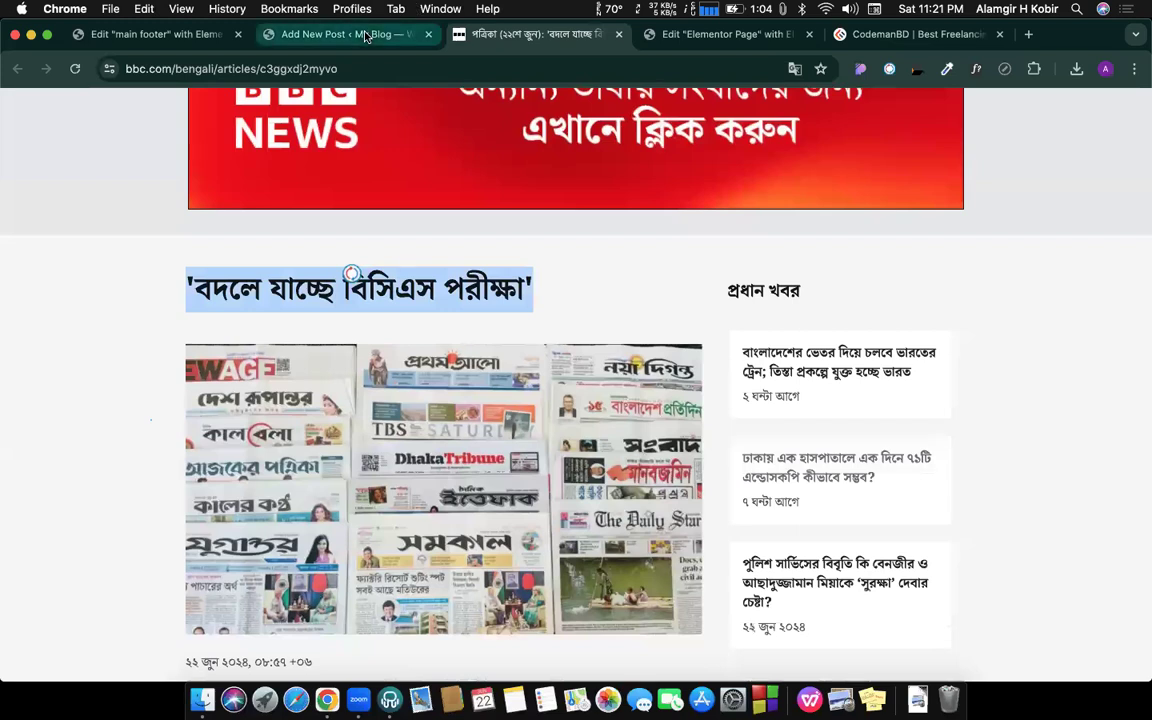
key(super+v)
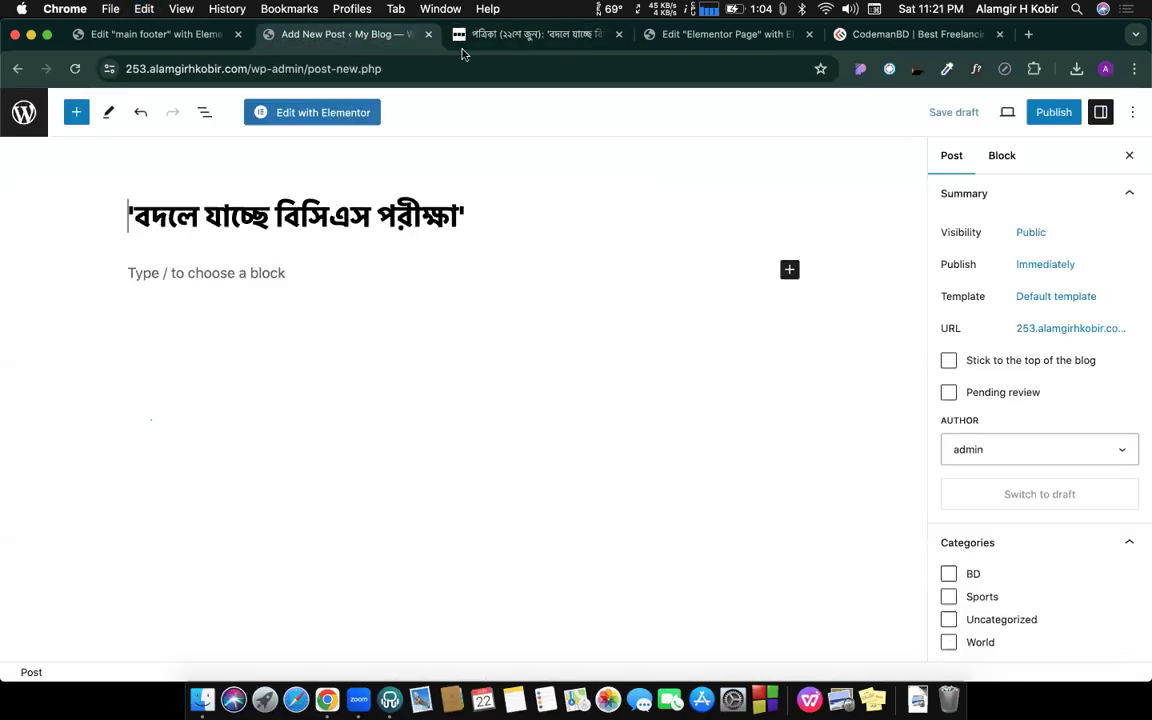
Step: Copy the first four paragraphs of the BBC article on the BCS exam into the new post's body
click(470, 34)
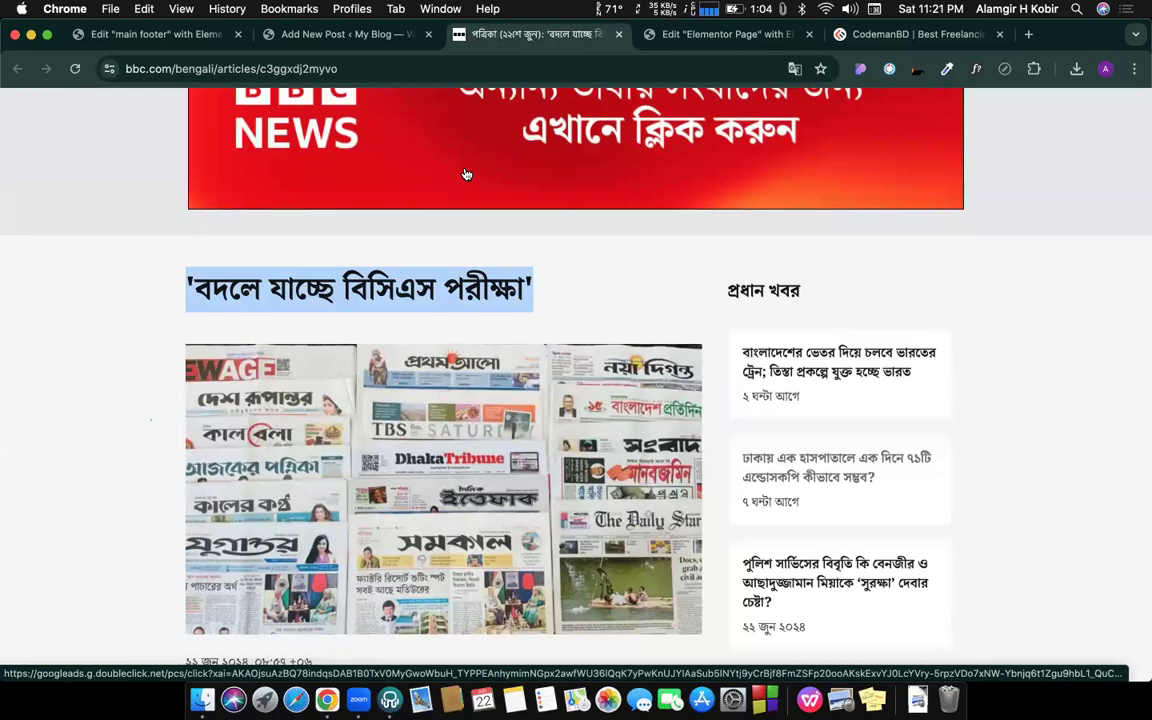
scroll(360, 392, down, 3)
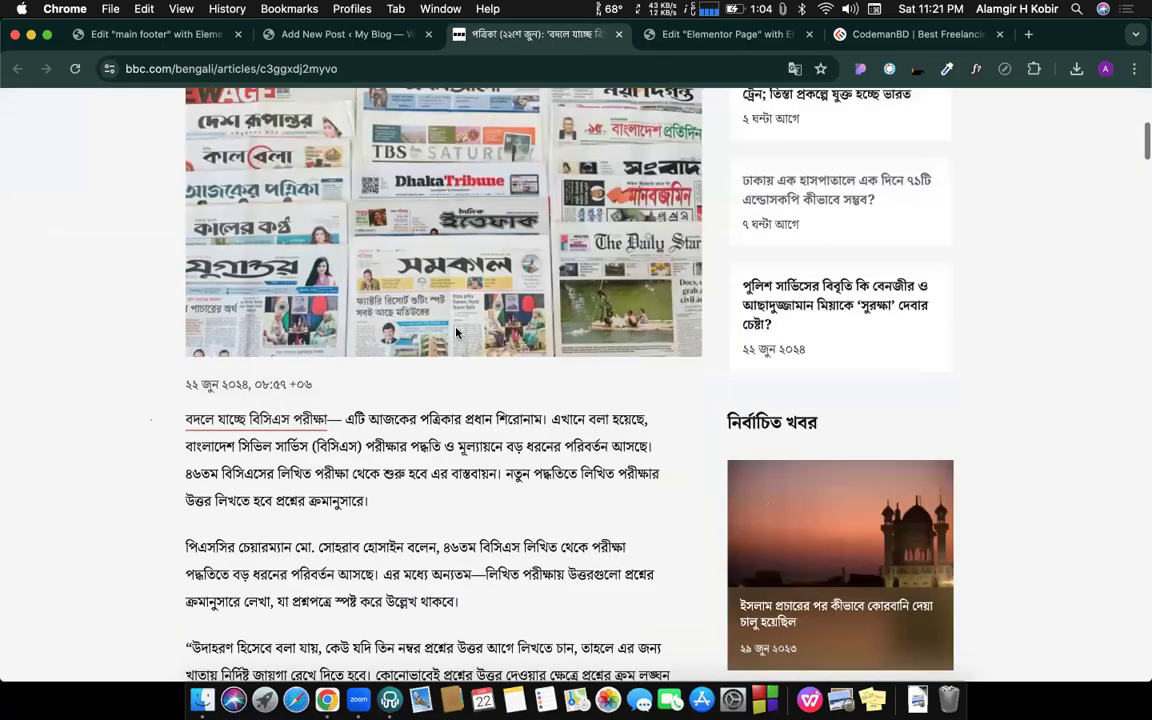
scroll(360, 392, down, 3)
scroll(360, 392, down, 2)
scroll(360, 392, up, 1)
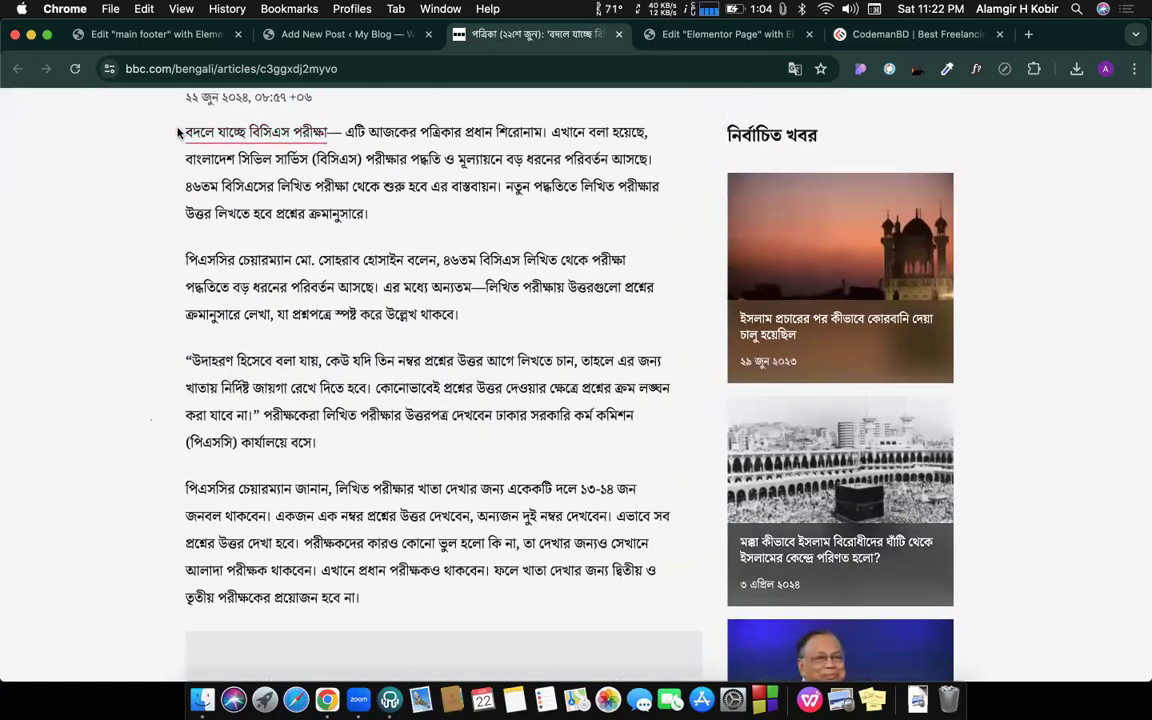
drag(184, 130, 362, 609)
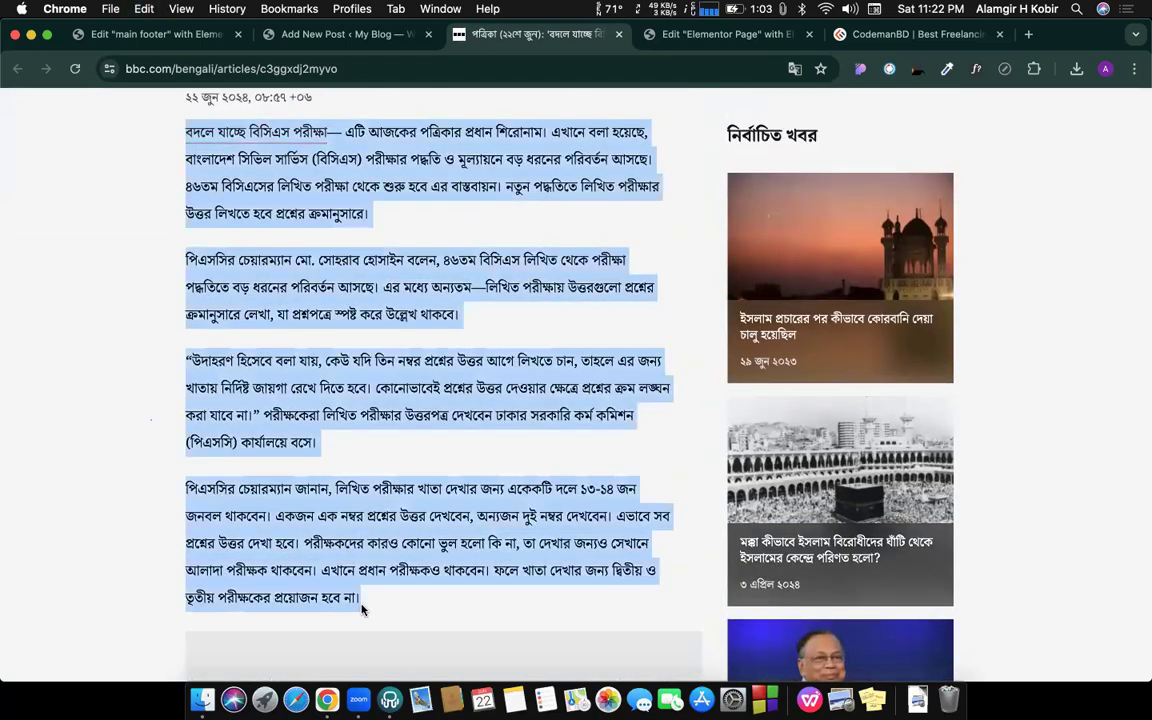
click(322, 34)
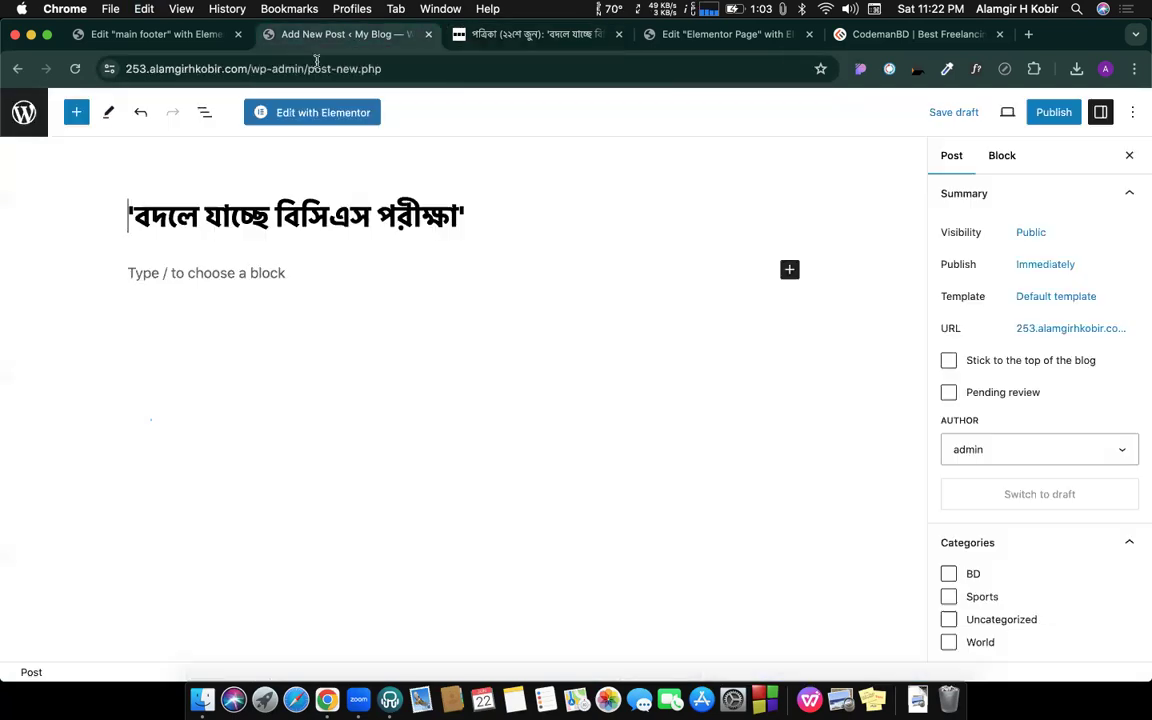
click(267, 275)
key(super+v)
Step: Save the newspaper collage image from the top of the BBC BCS exam article to the computer
click(530, 34)
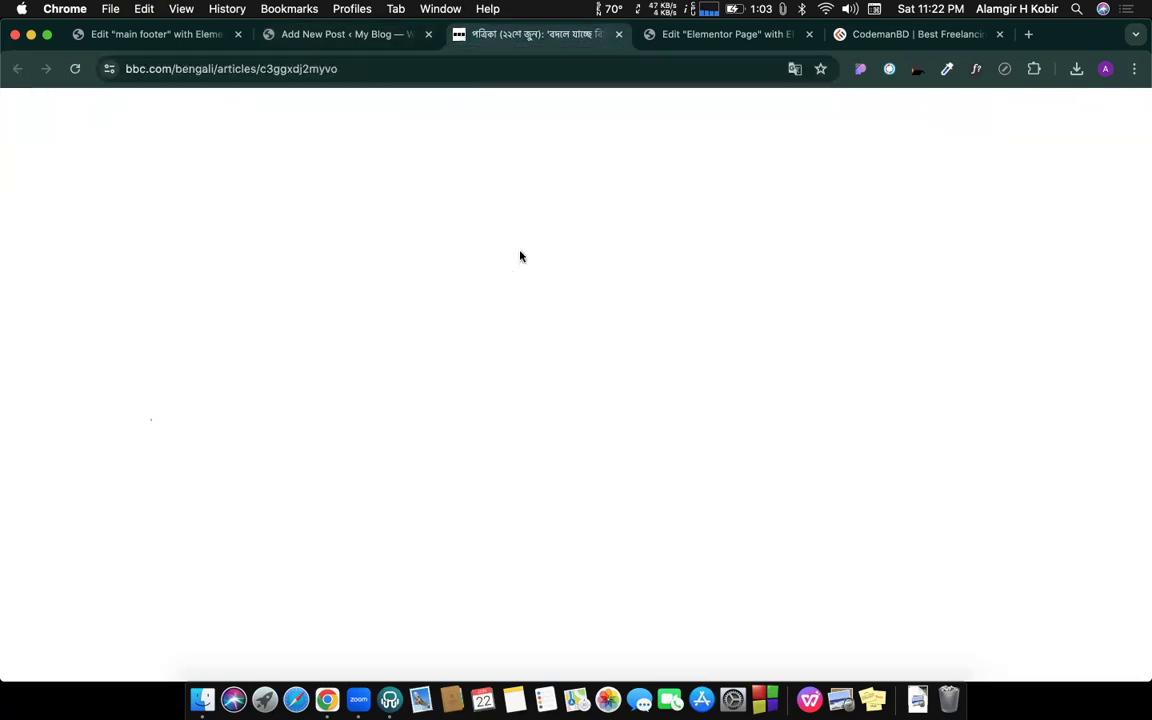
scroll(416, 280, up, 5)
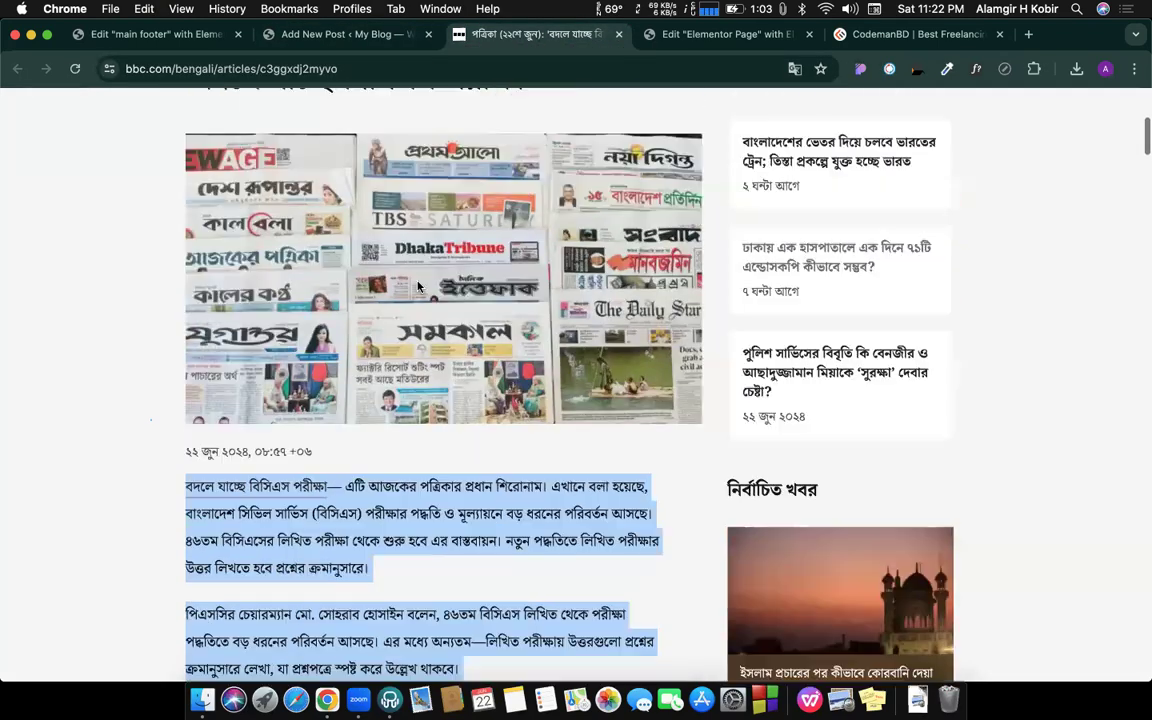
right_click(420, 284)
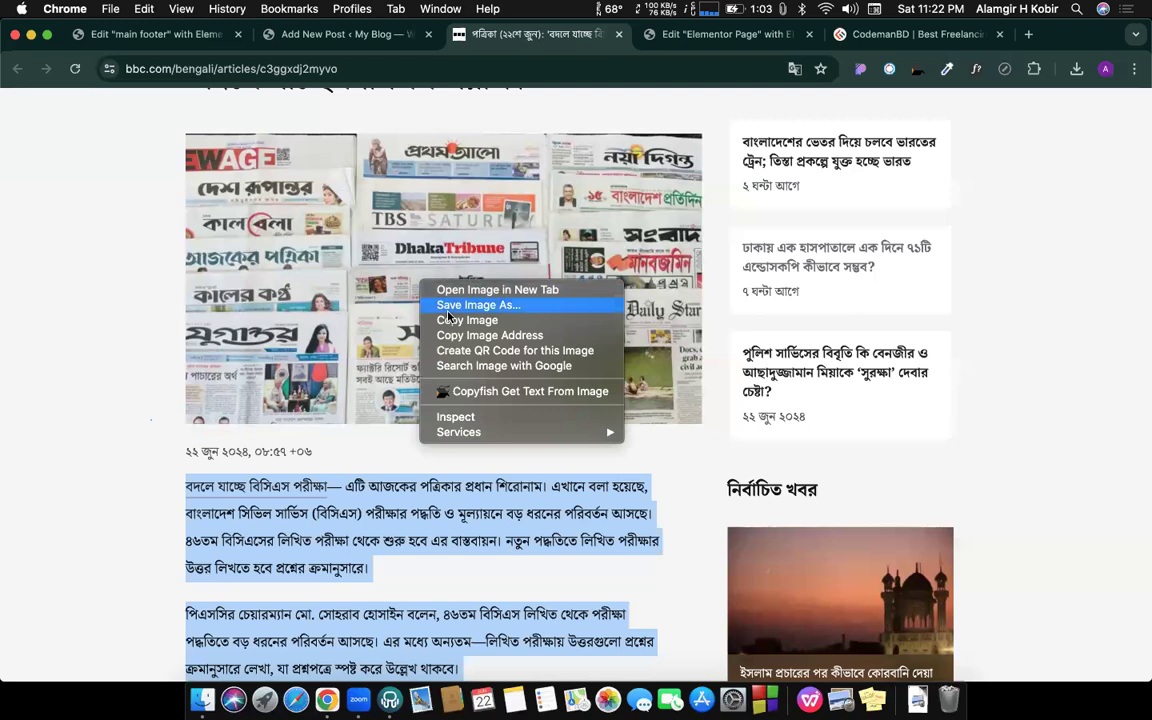
click(447, 318)
key(Return)
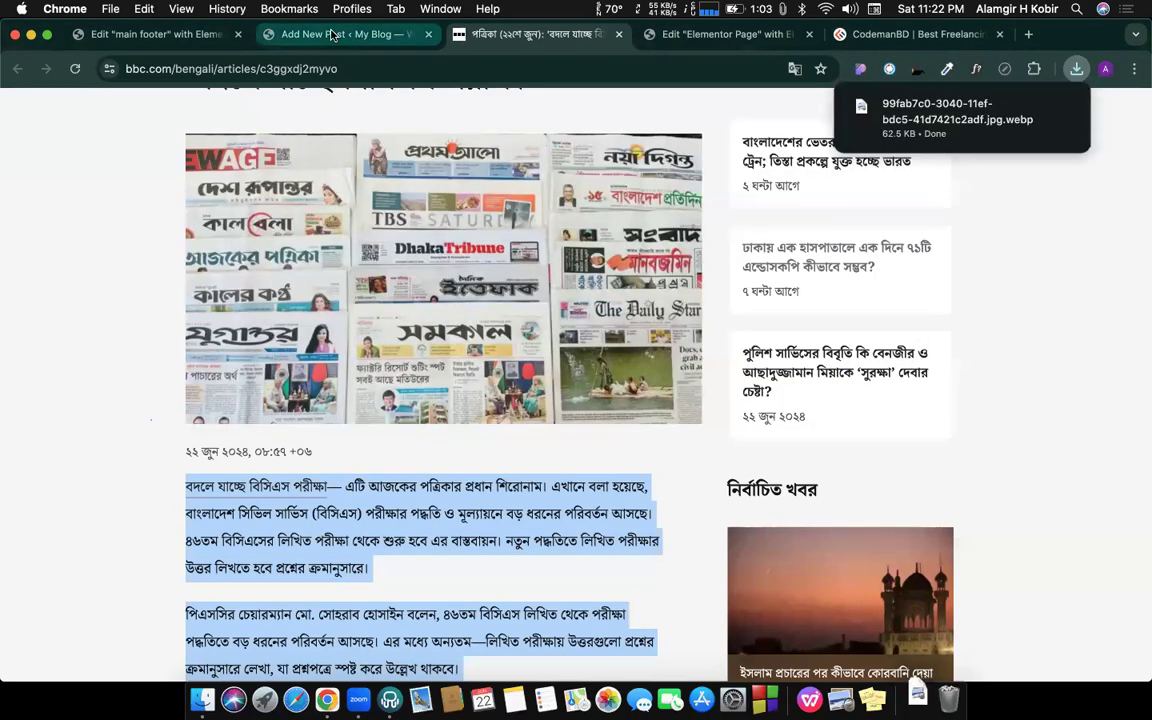
Step: Return to the BCS exam post's settings and assign the post to the BD category
click(340, 34)
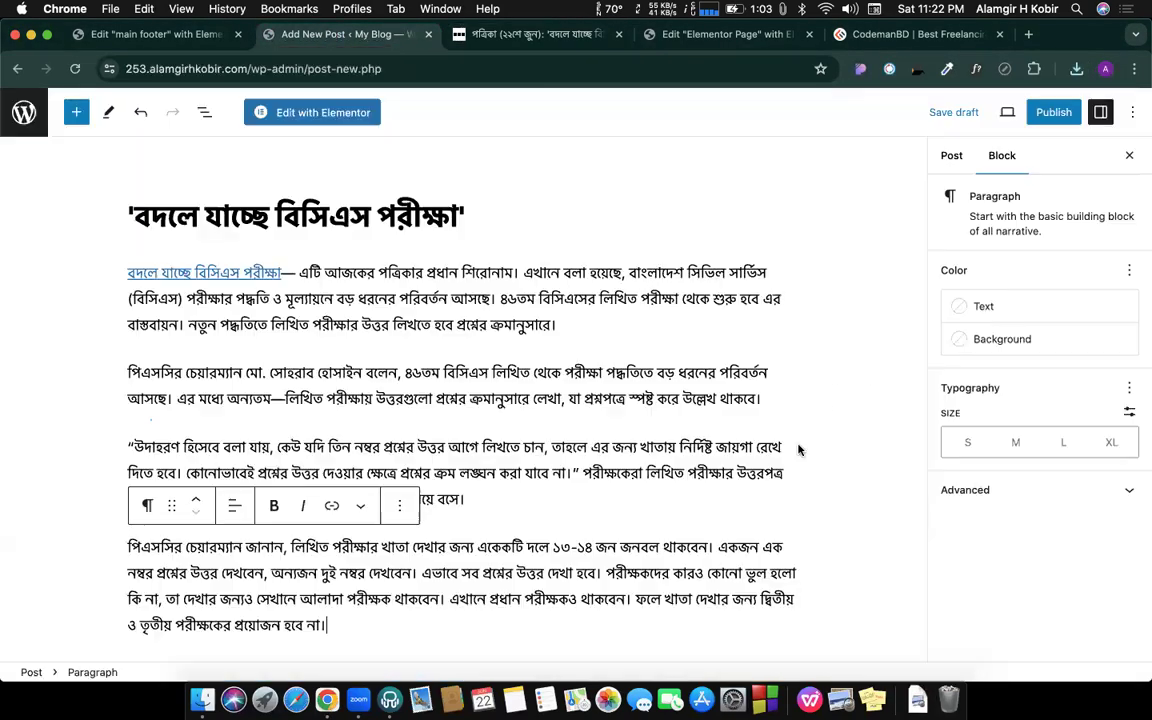
click(951, 155)
scroll(988, 345, down, 2)
scroll(988, 345, down, 5)
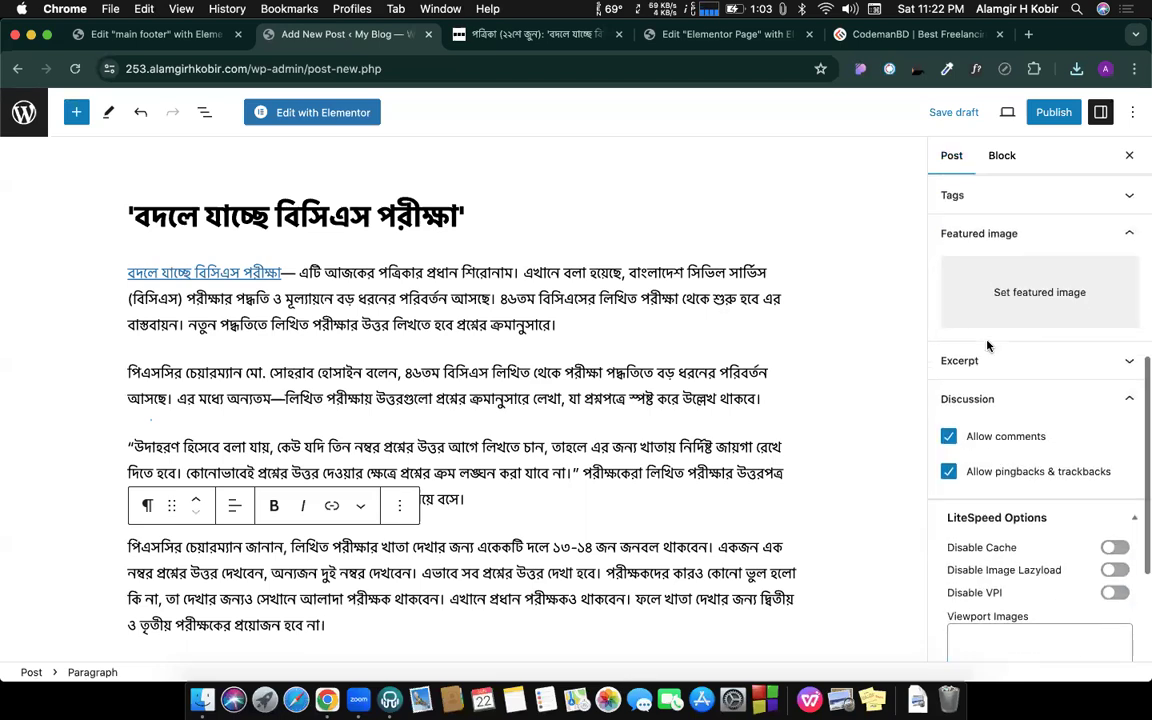
scroll(987, 345, up, 2)
scroll(955, 238, up, 1)
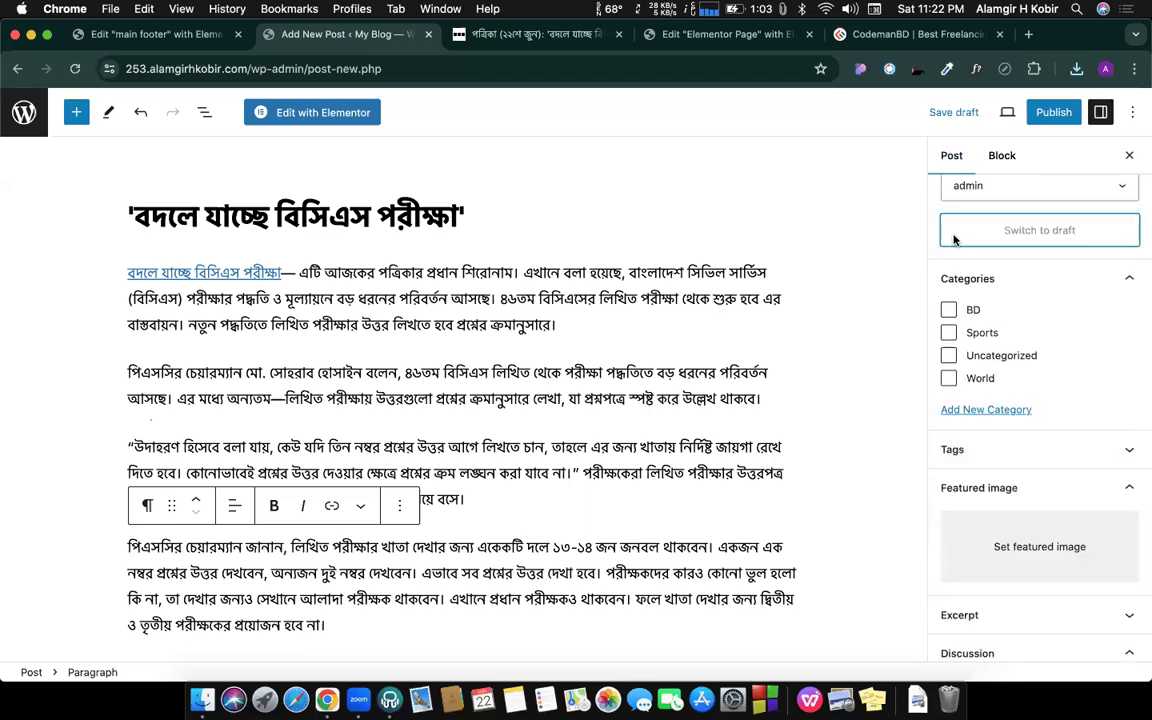
click(949, 311)
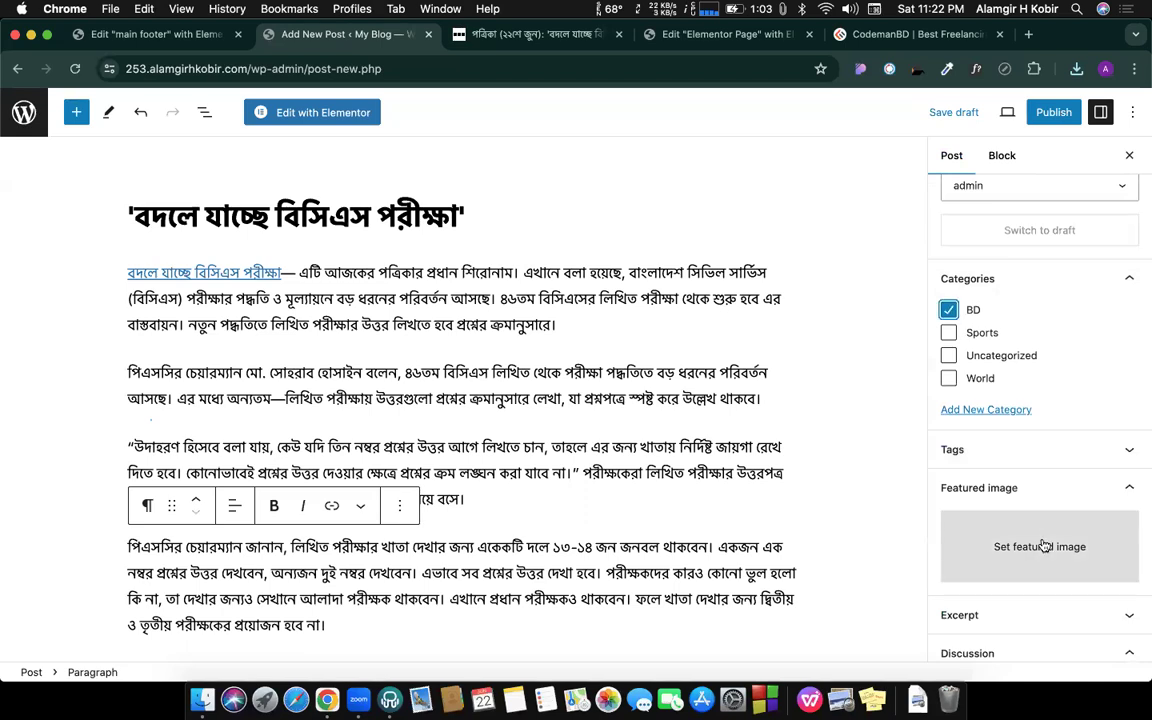
Step: Upload the downloaded newspaper collage as the BCS exam post's featured image and publish the post
click(1048, 546)
click(1077, 70)
drag(945, 145, 797, 357)
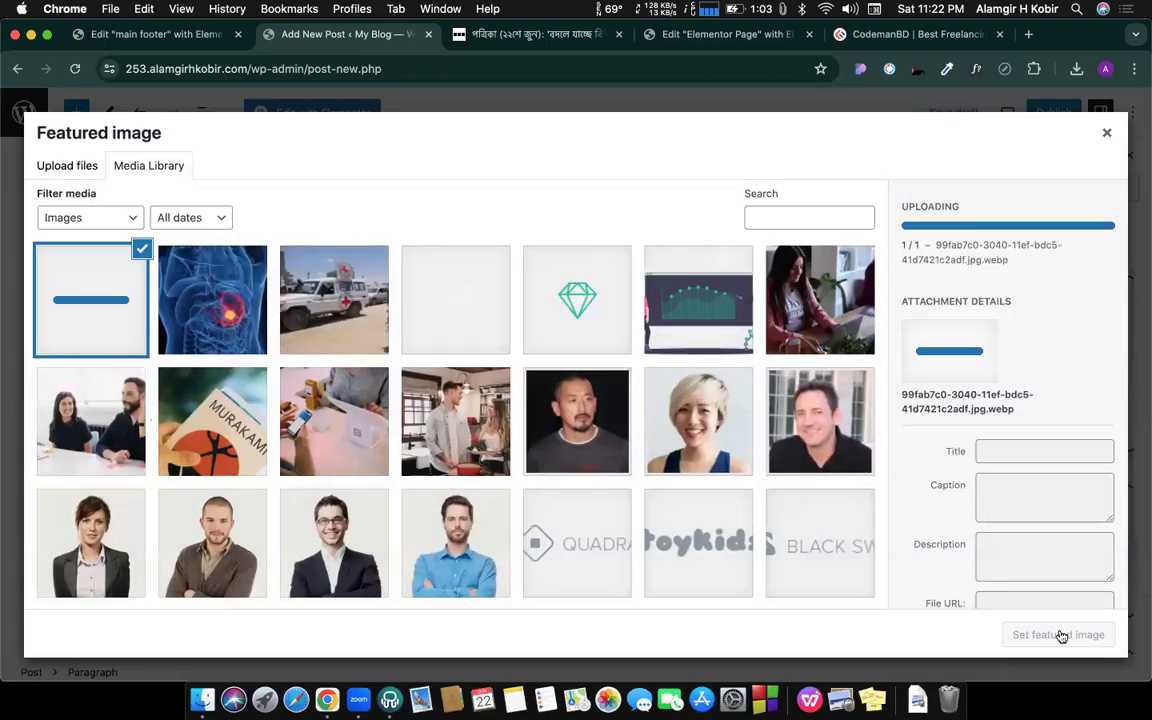
click(1047, 636)
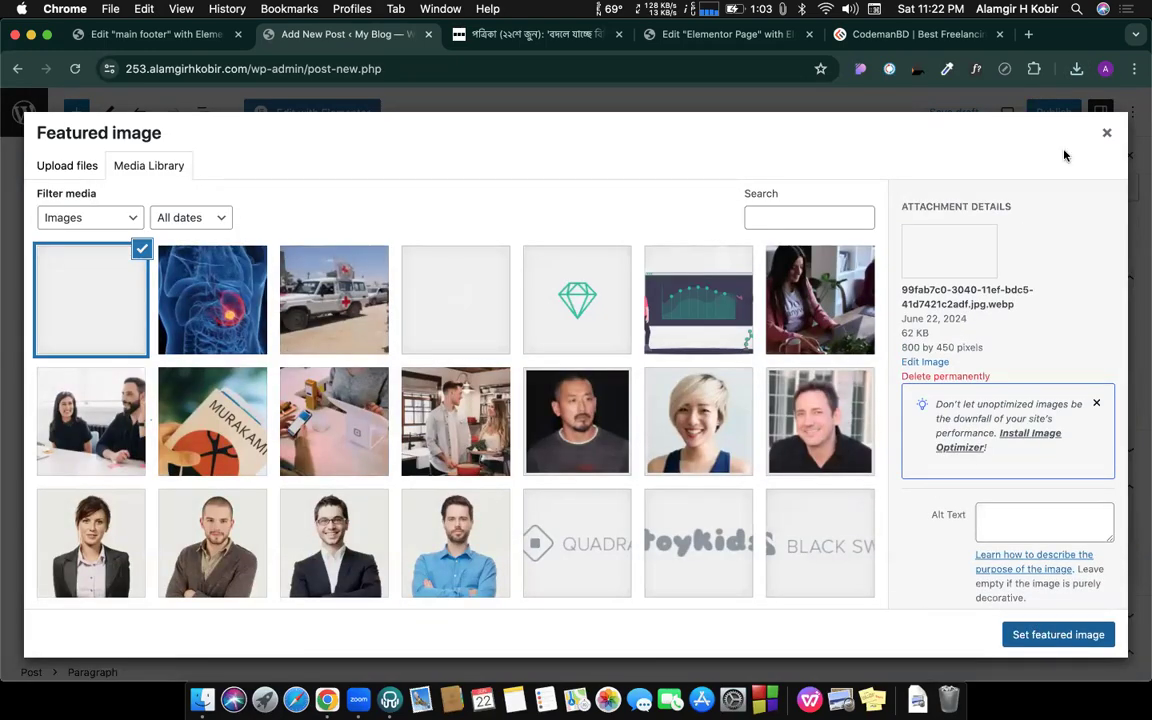
click(1053, 111)
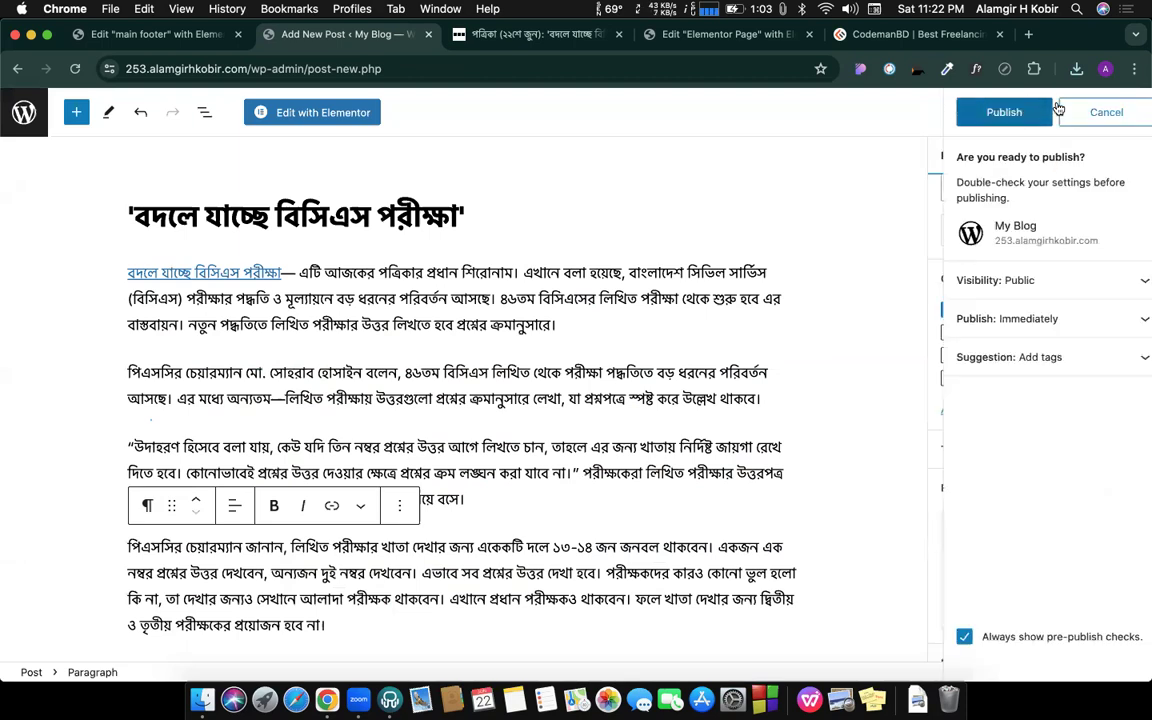
click(985, 112)
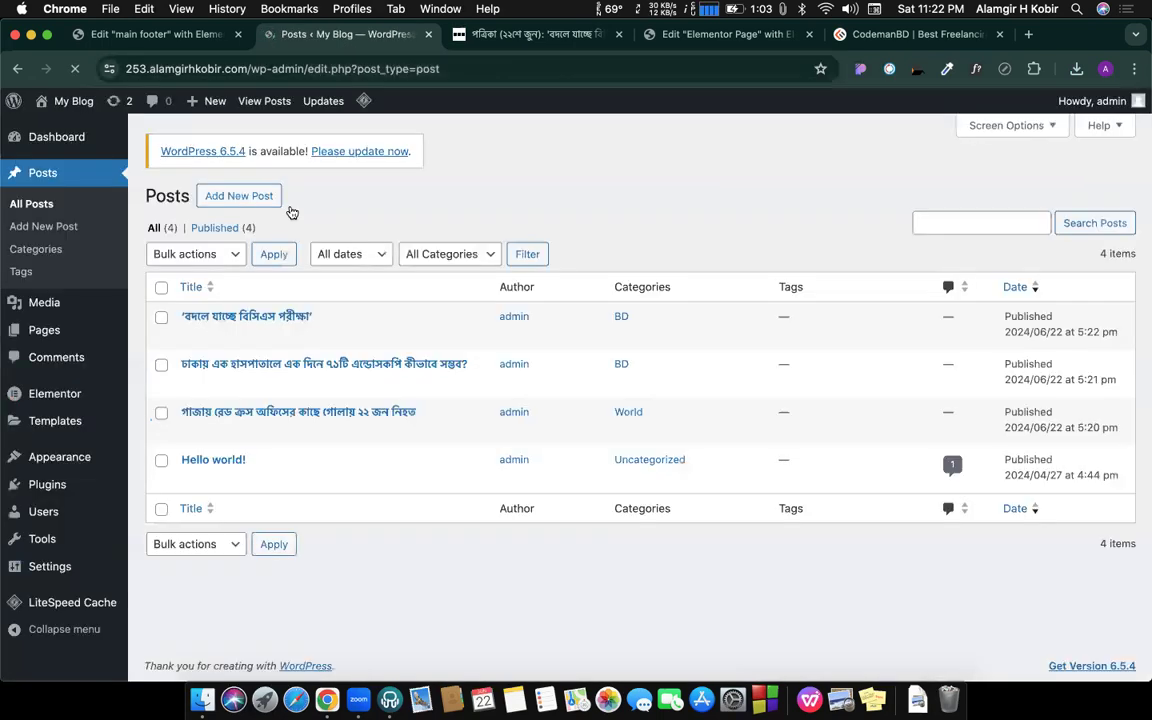
Step: Start another new post, then return to the BBC Bangla site and open its sports section (খেলা)
click(245, 204)
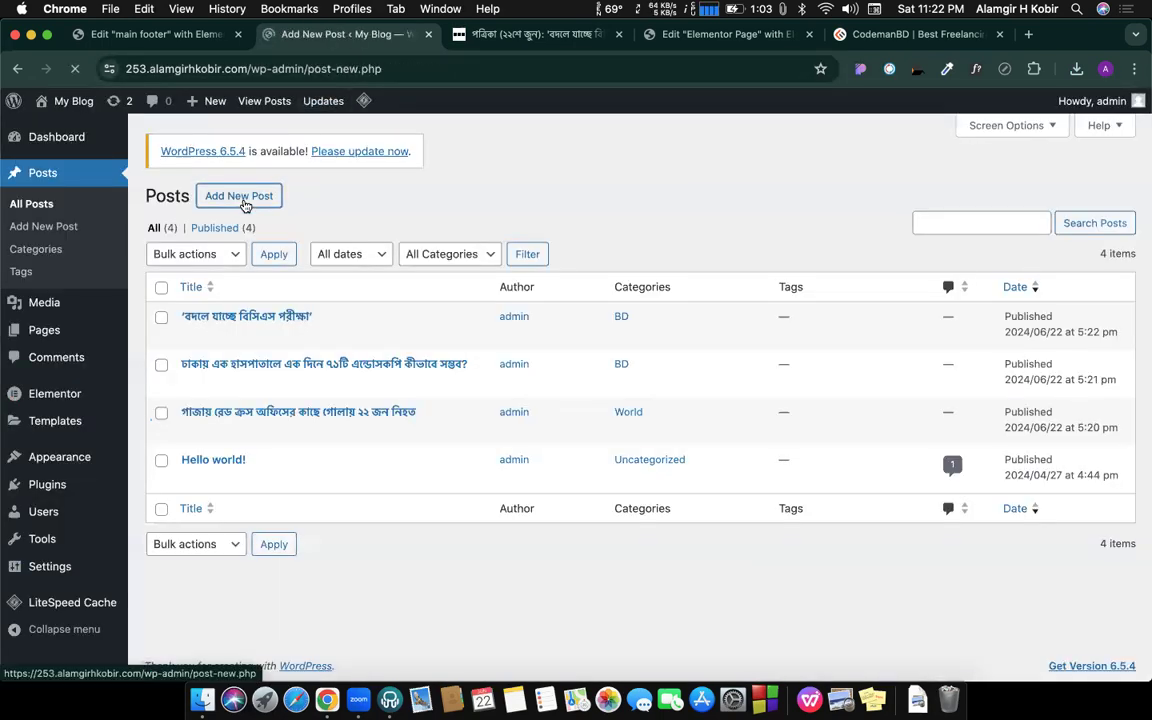
click(588, 36)
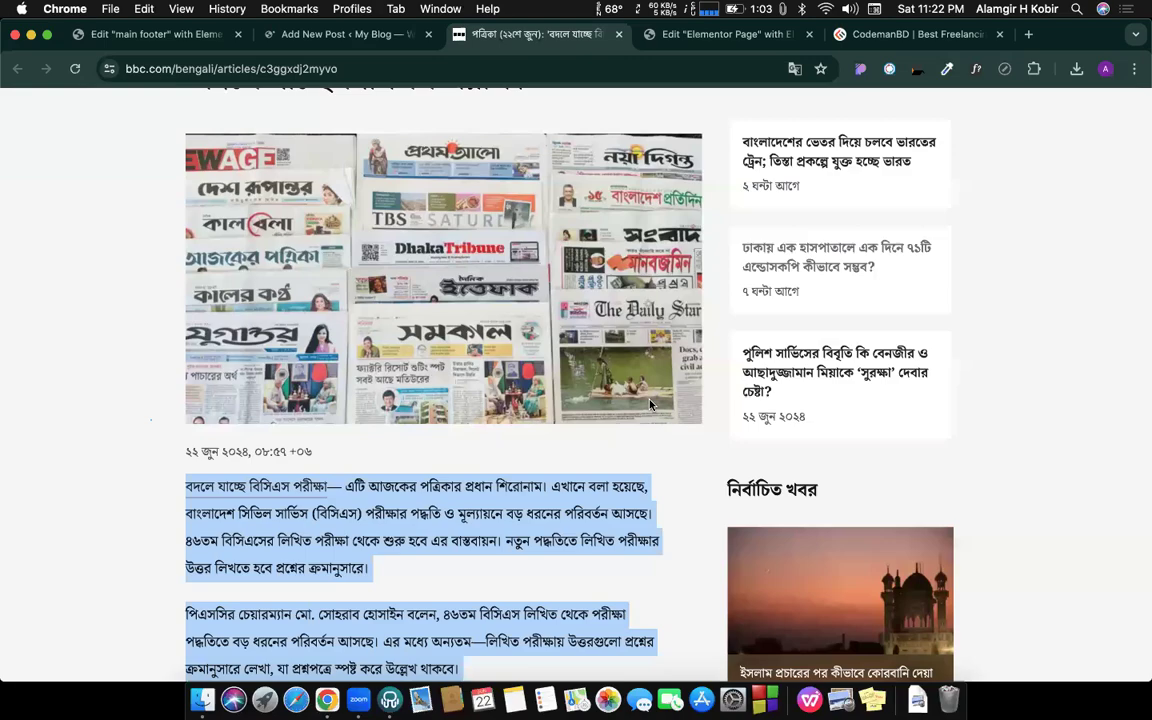
scroll(650, 405, down, 1)
scroll(650, 405, down, 10)
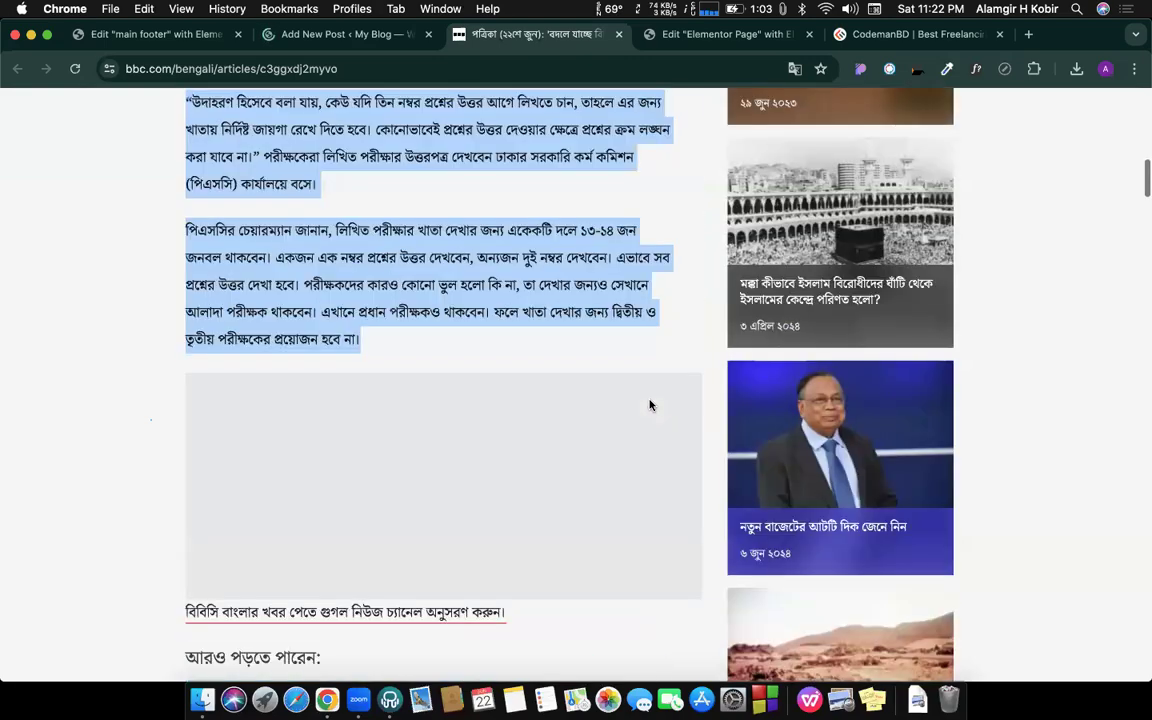
scroll(650, 405, down, 15)
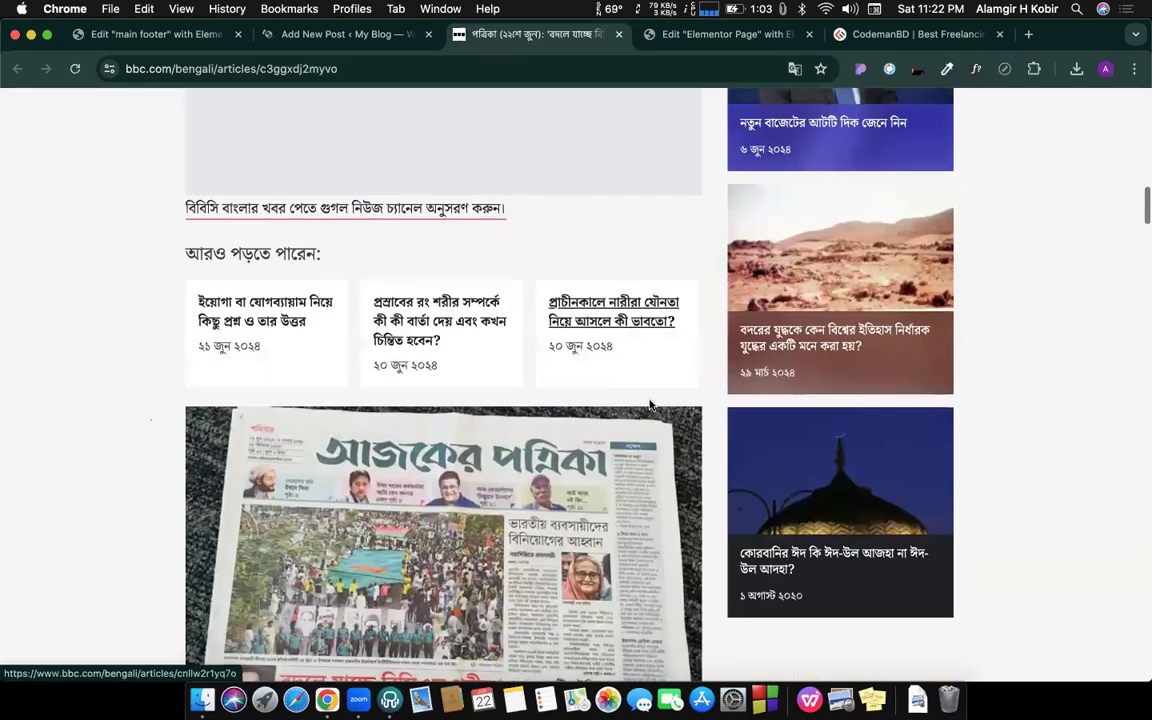
scroll(650, 405, down, 15)
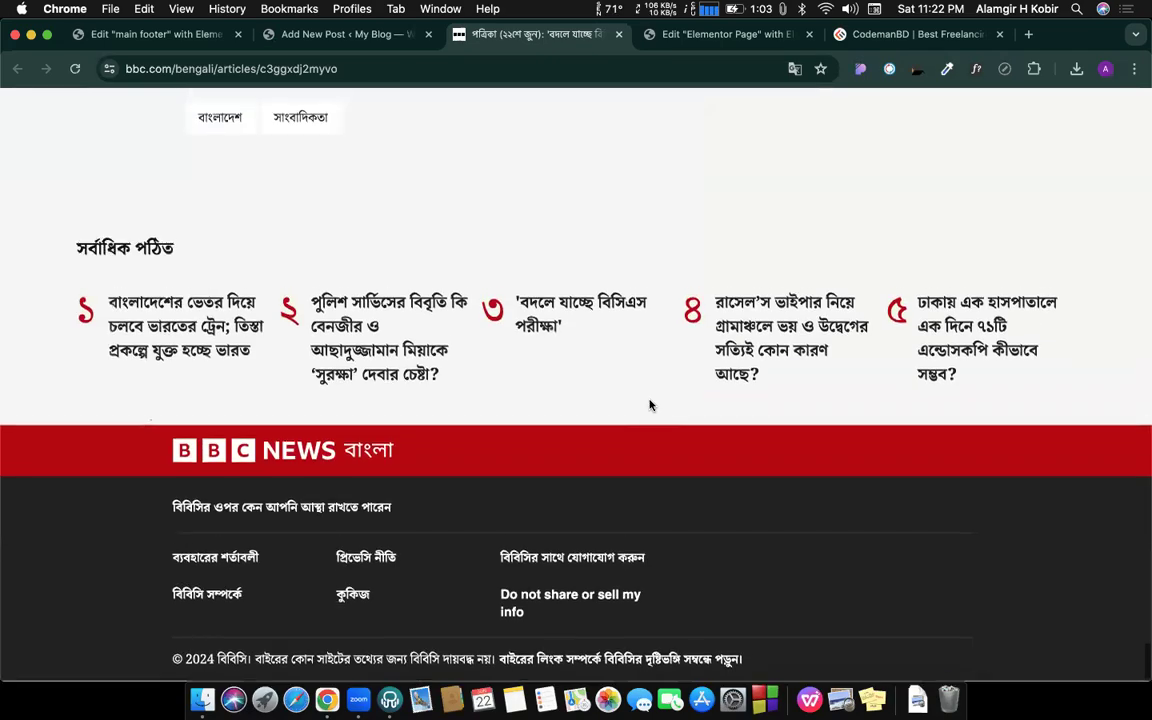
scroll(650, 406, up, 10)
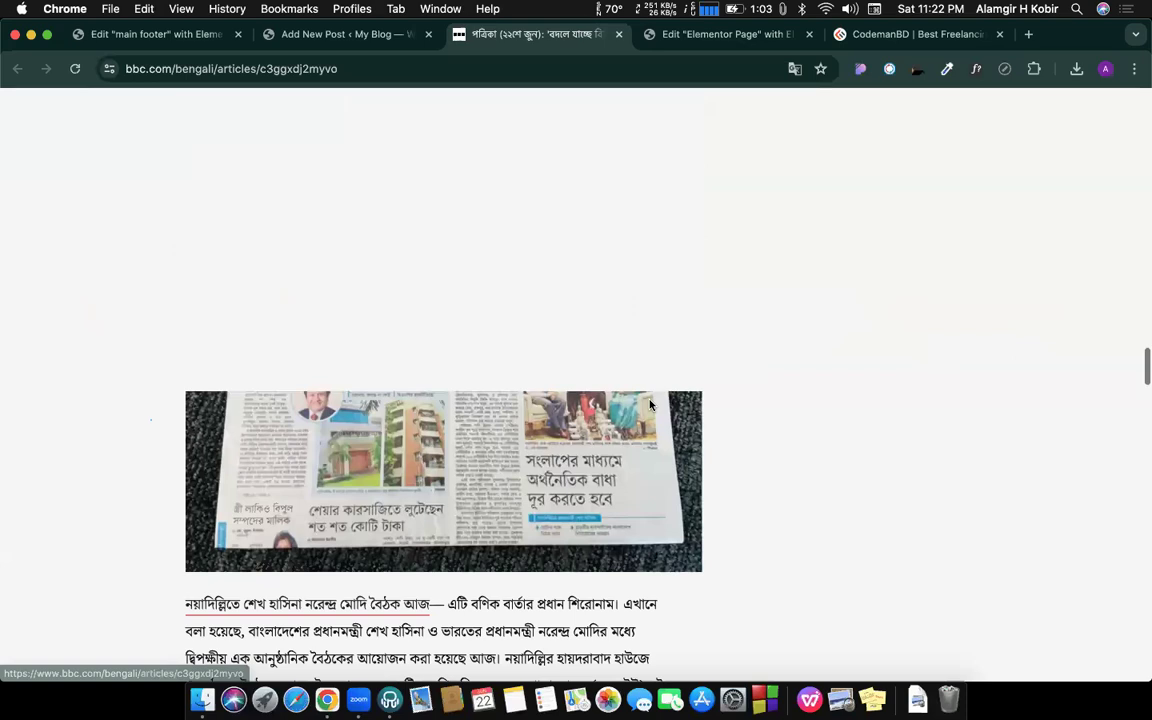
scroll(514, 159, up, 15)
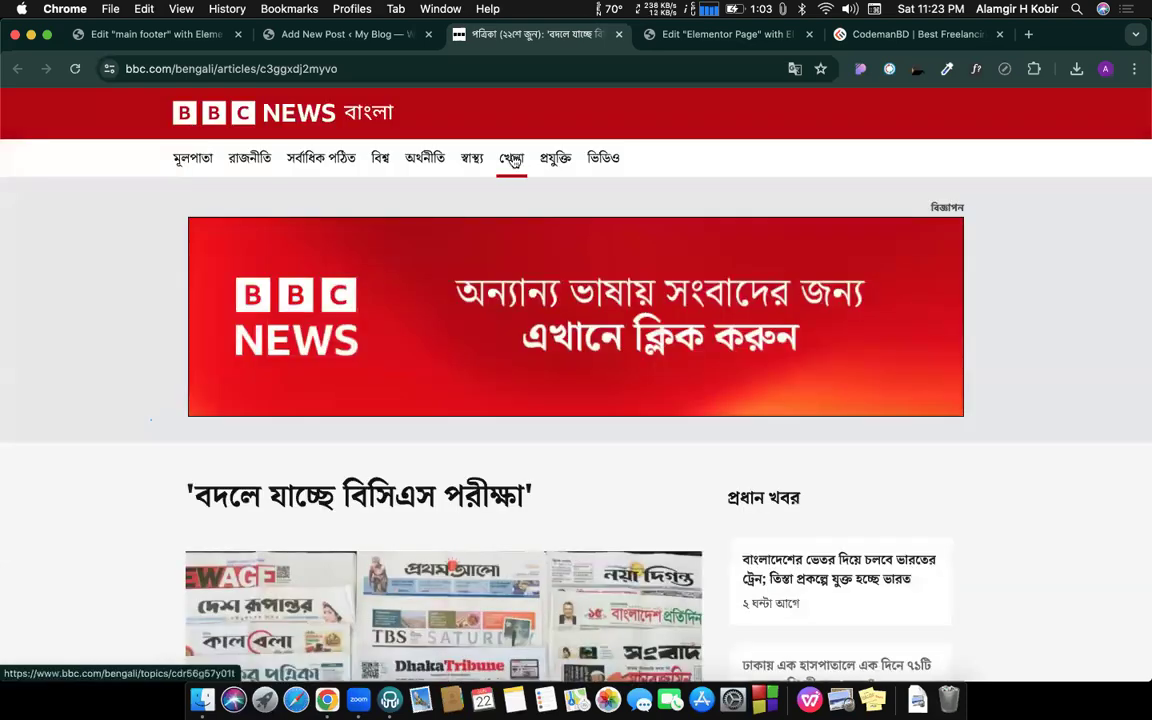
click(512, 160)
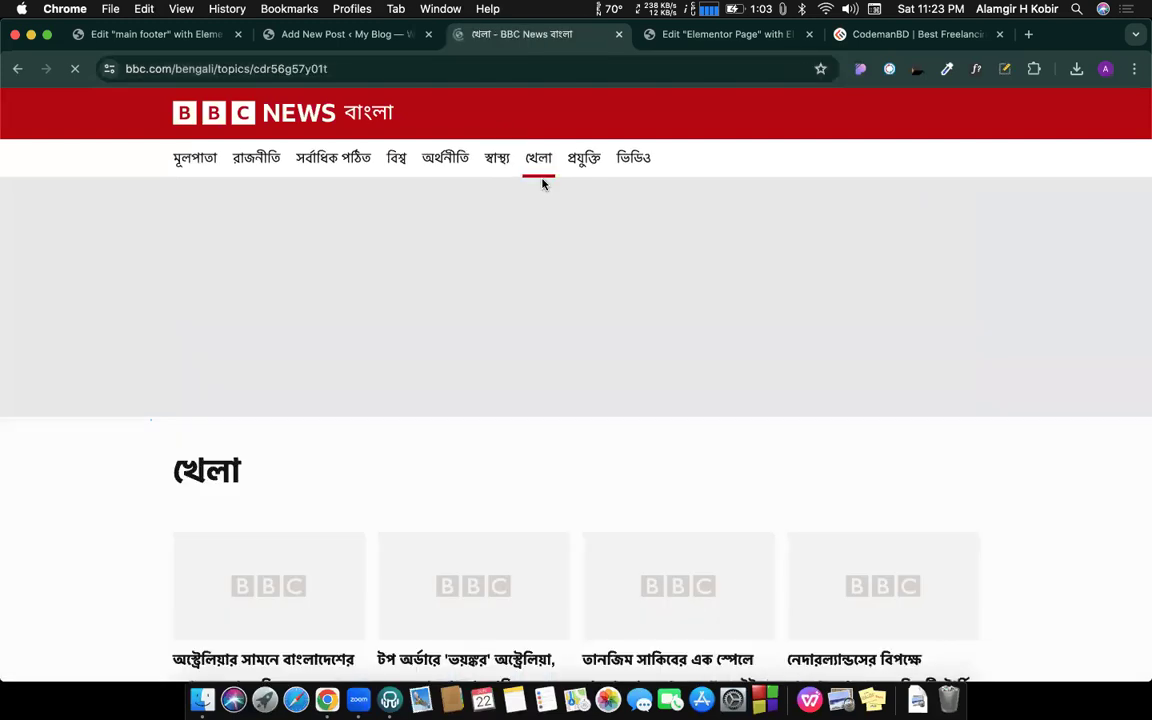
Step: Open the article on Australia's top order and Bangladesh in a separate tab, and open the sports section's first article here
scroll(505, 253, down, 4)
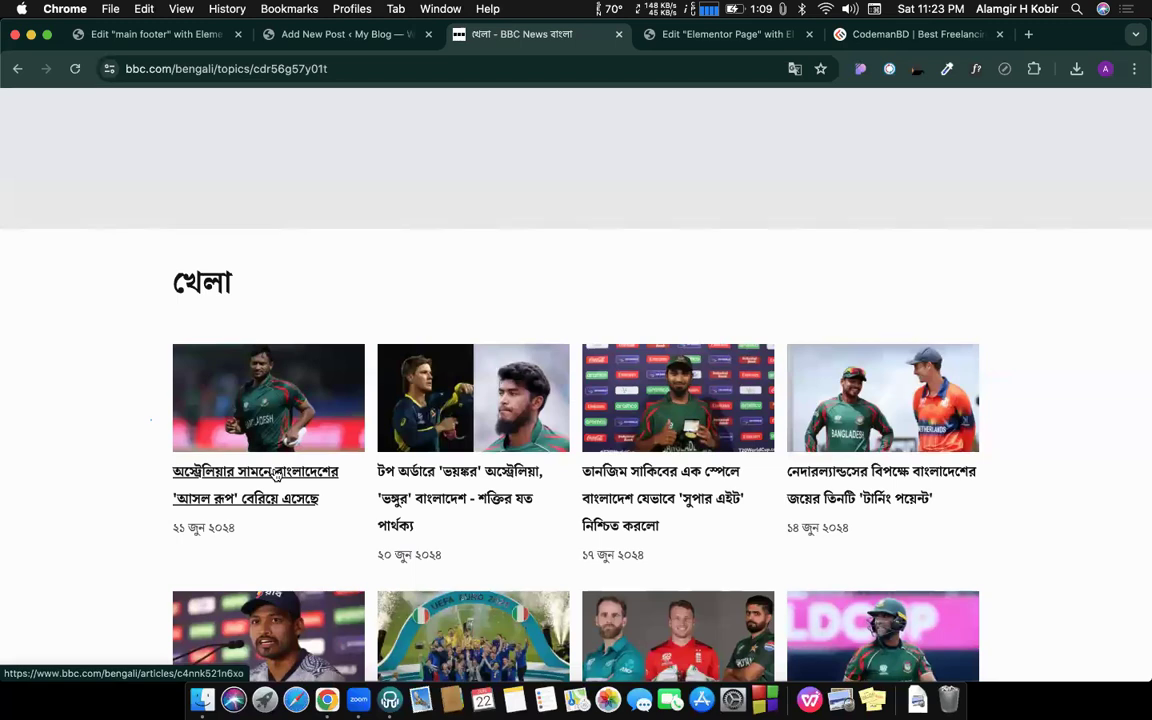
super+click(440, 476)
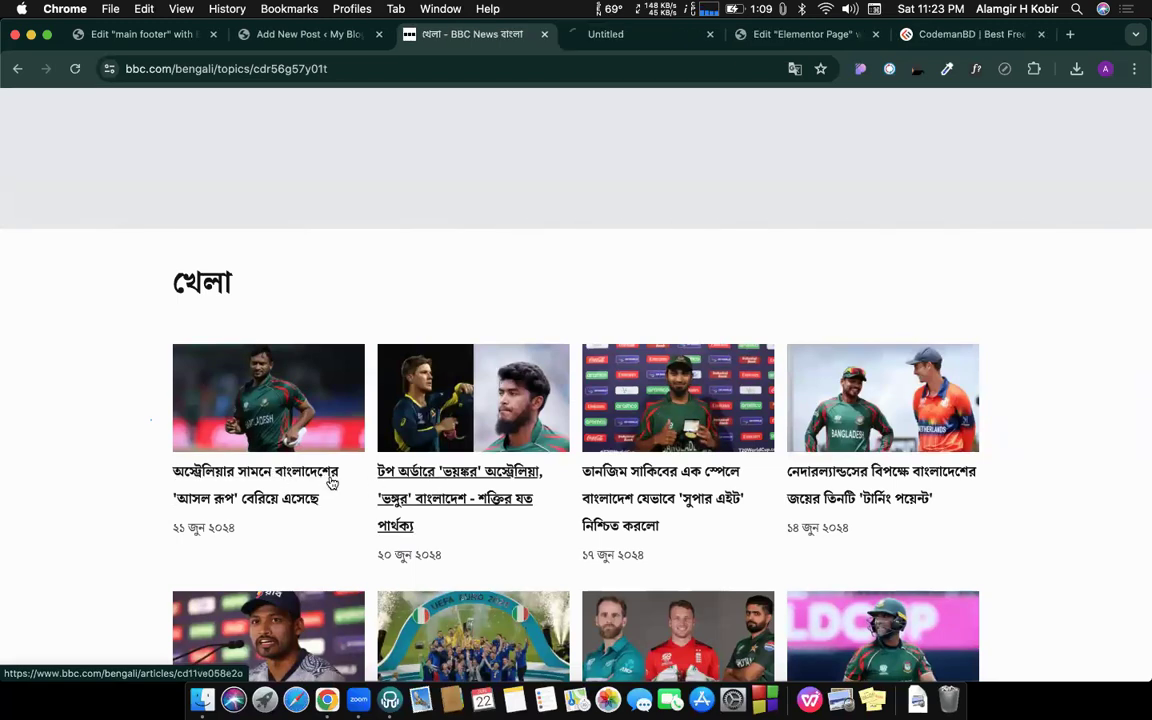
click(288, 483)
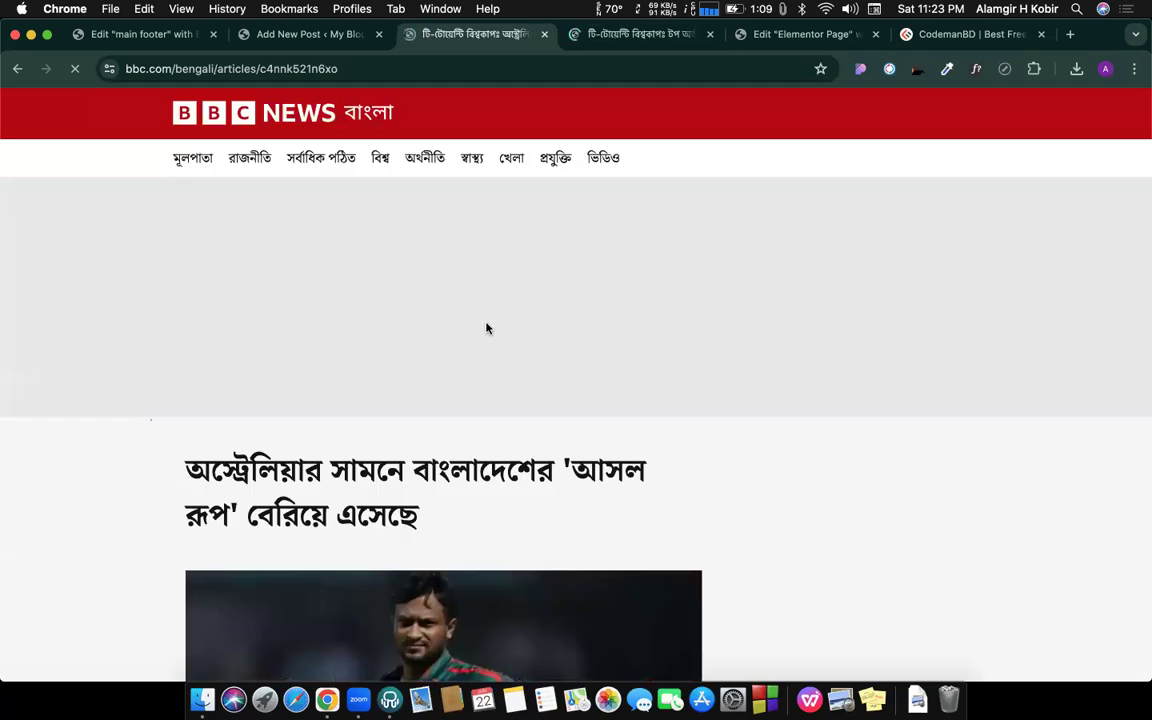
Step: Copy the headline অস্ট্রেলিয়ার সামনে বাংলাদেশের 'আসল রূপ' বেরিয়ে এসেছে into the new post's title
scroll(417, 340, down, 3)
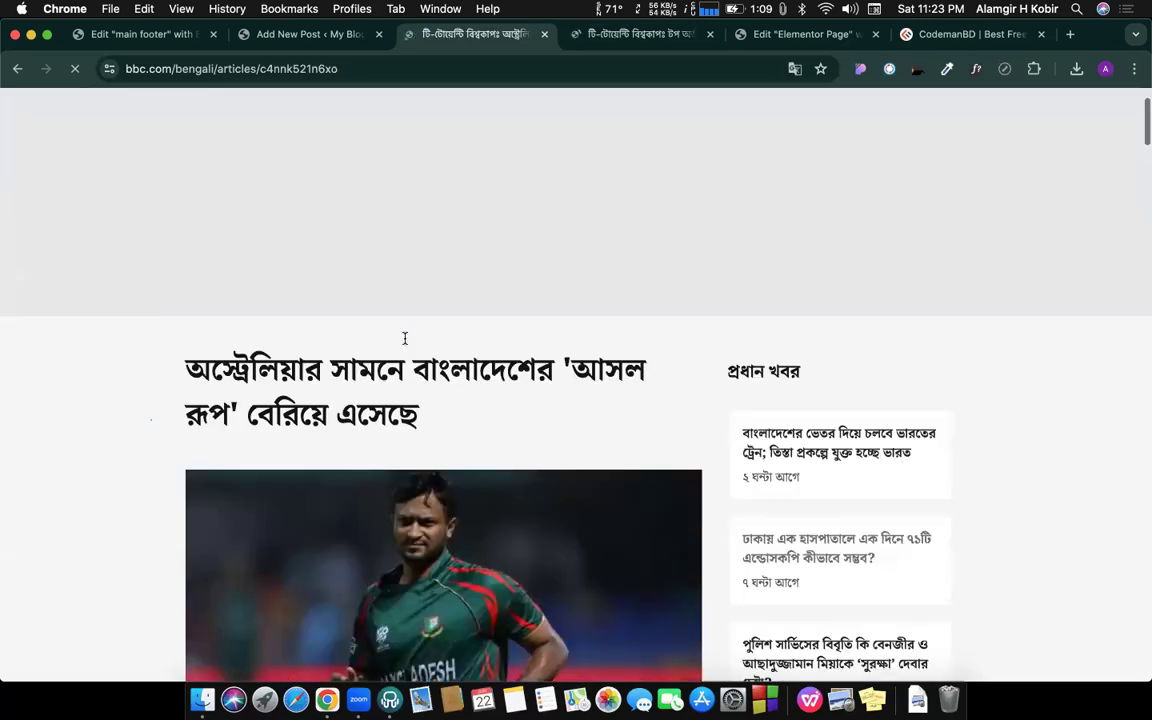
triple_click(336, 318)
key(super+c)
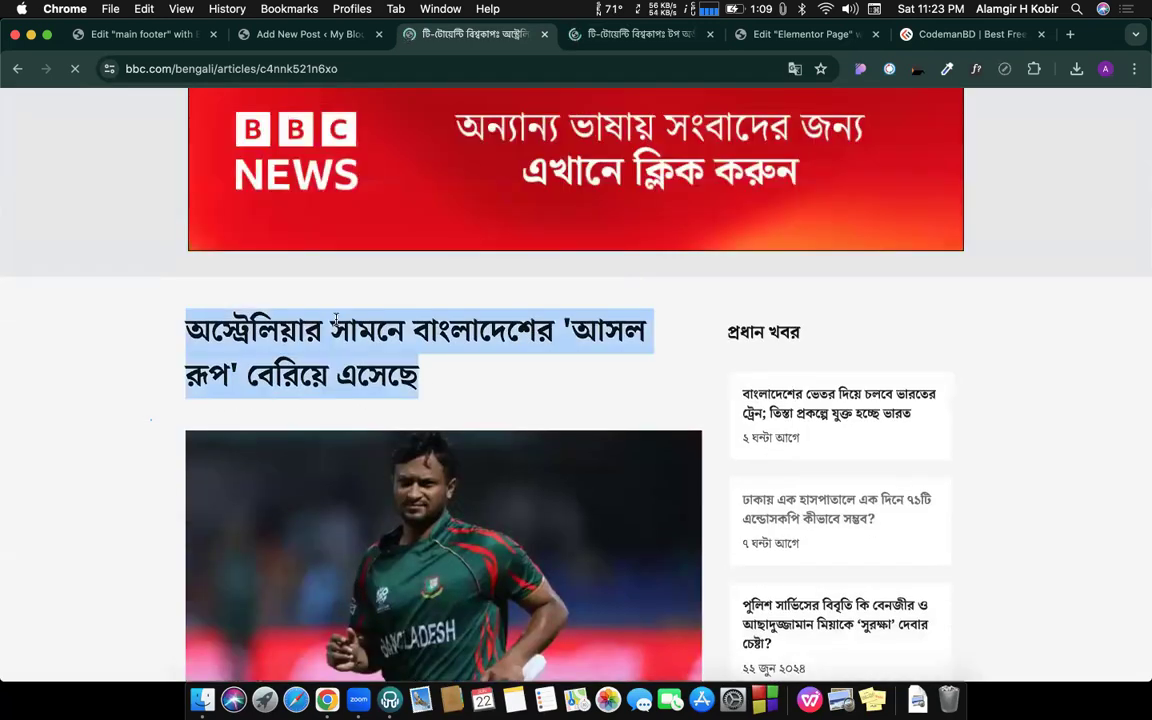
click(282, 36)
key(super+v)
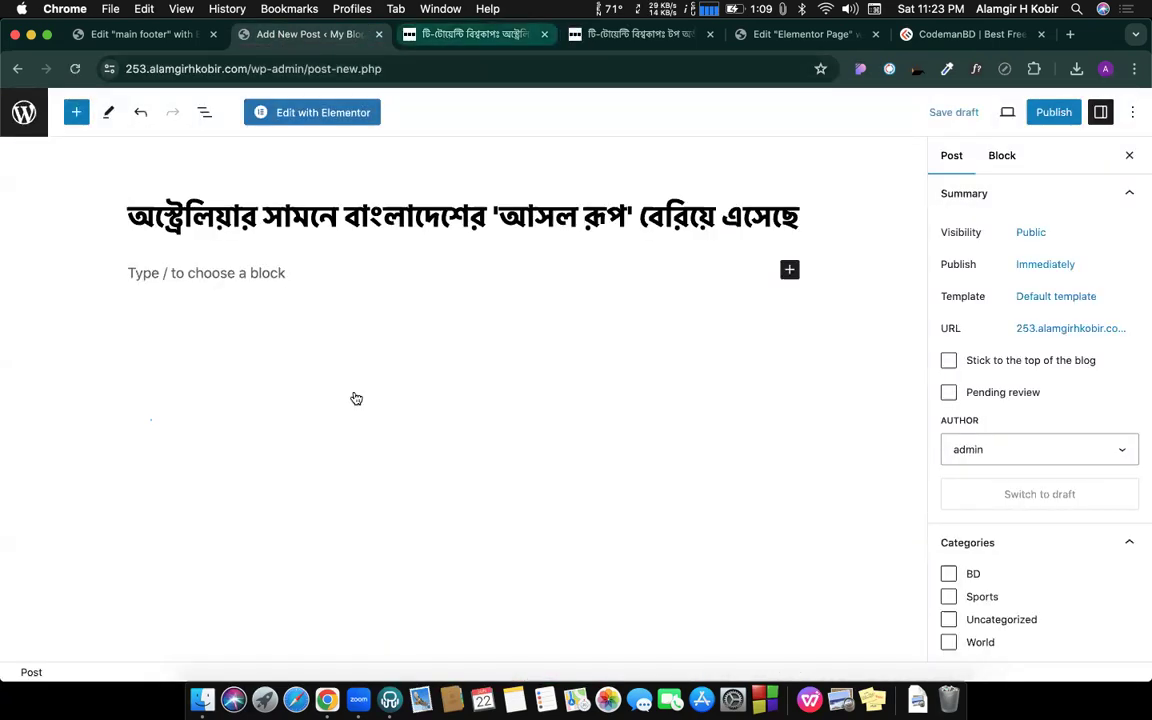
Step: Copy the article's first four paragraphs into the post body and add an empty paragraph below them
key(ctrl+Tab)
scroll(353, 392, down, 5)
drag(186, 278, 549, 520)
click(294, 35)
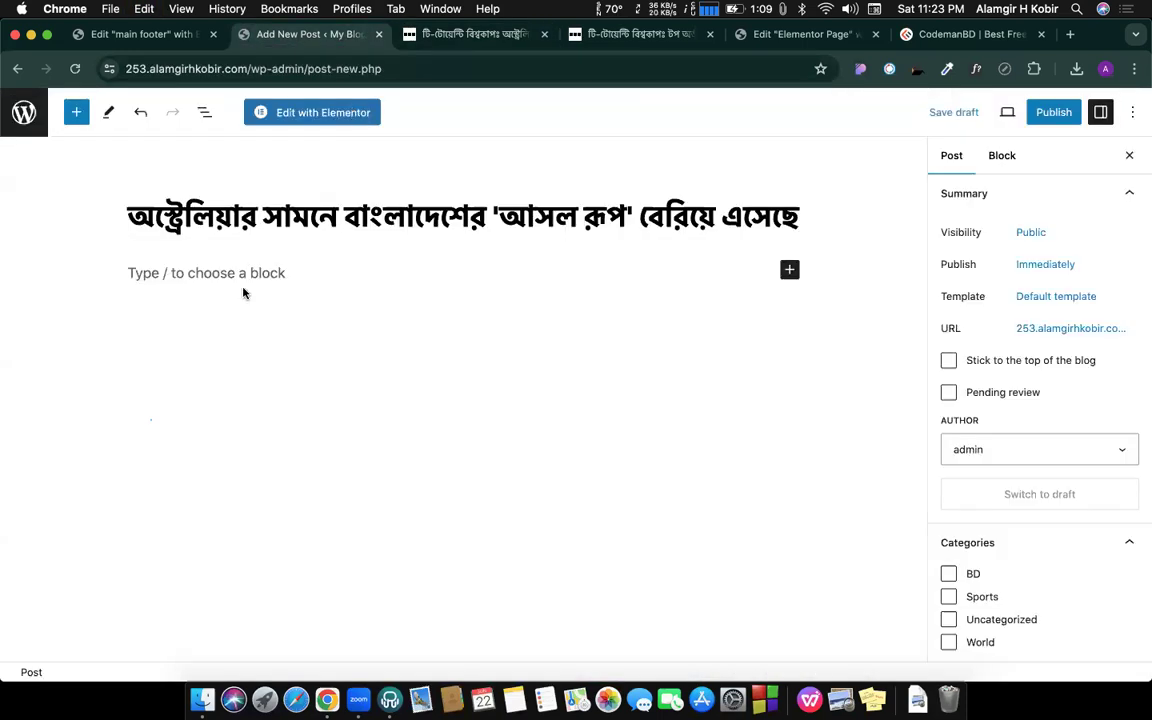
click(259, 273)
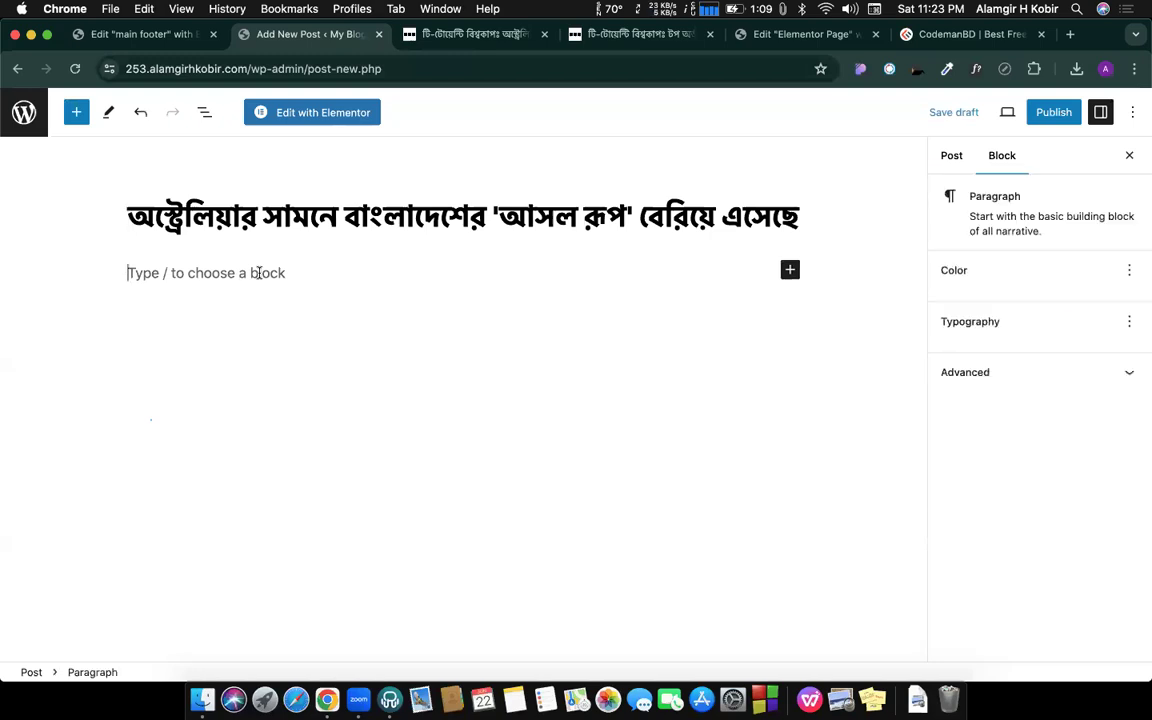
key(super+v)
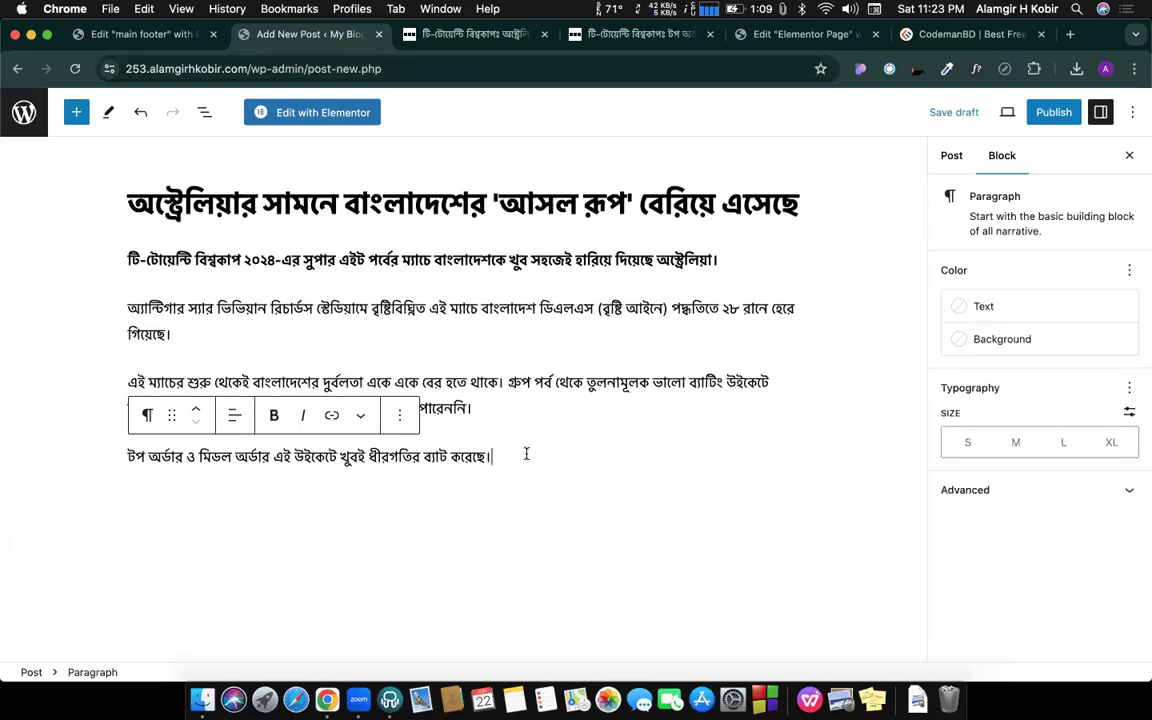
key(Return)
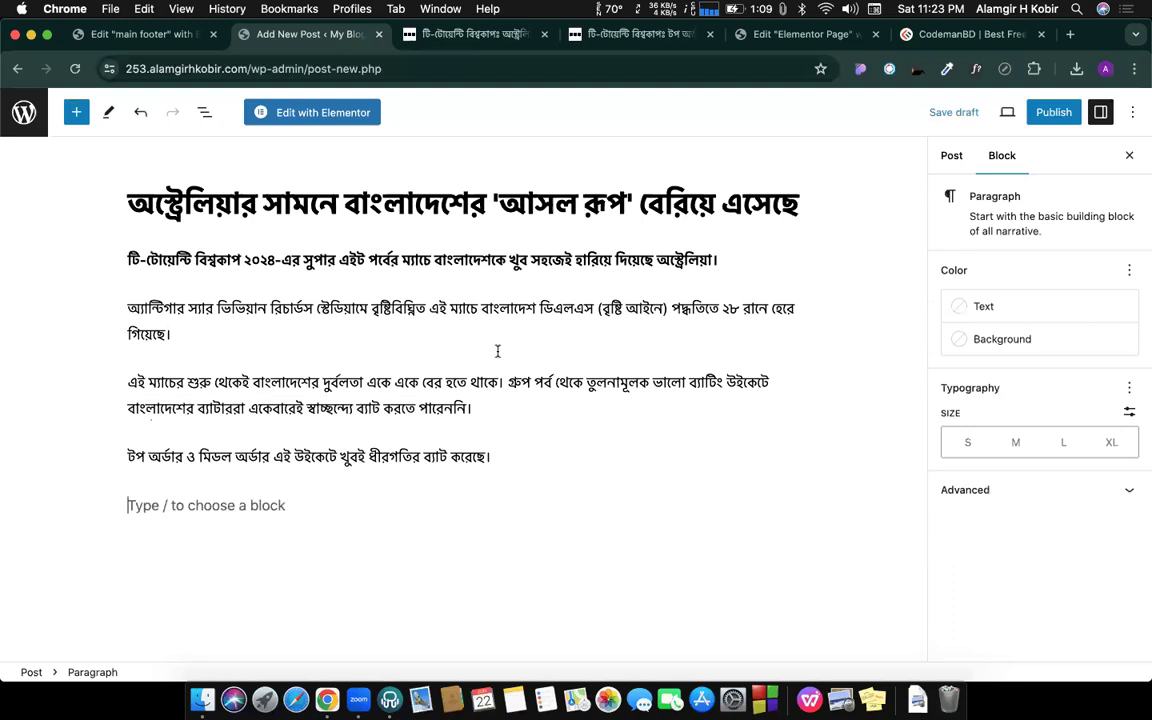
Step: Copy the red BBC News banner image from the article and paste it below the post's last paragraph
key(ctrl+Tab)
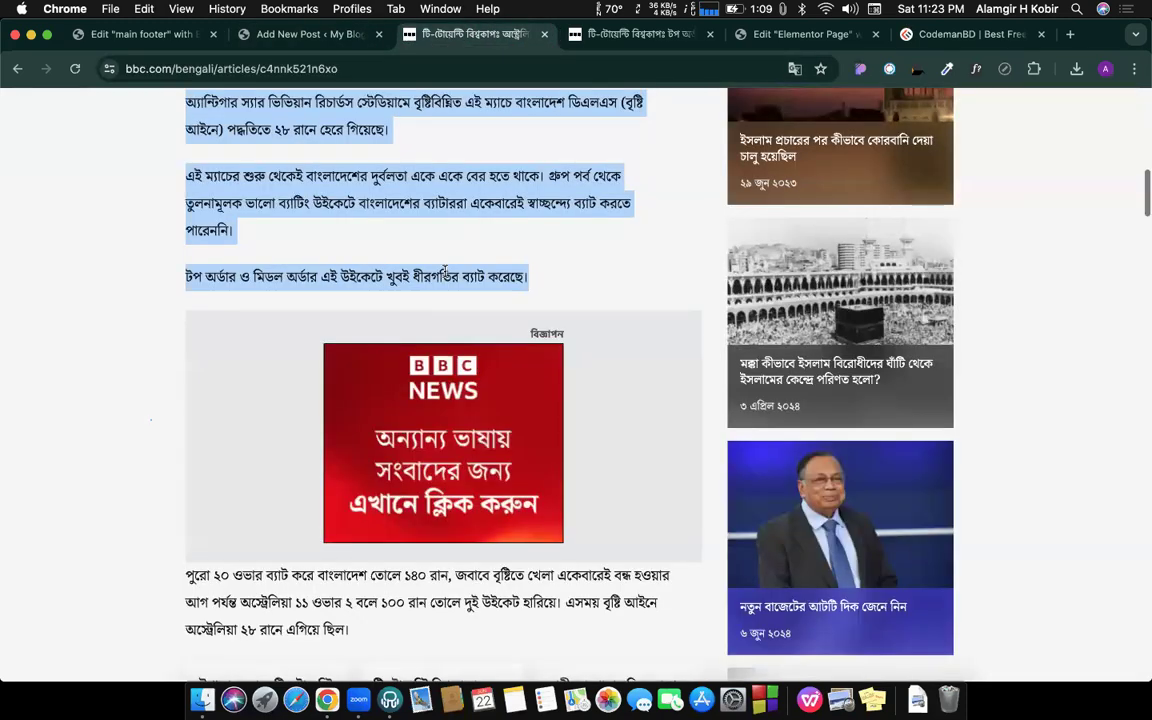
scroll(386, 362, down, 1)
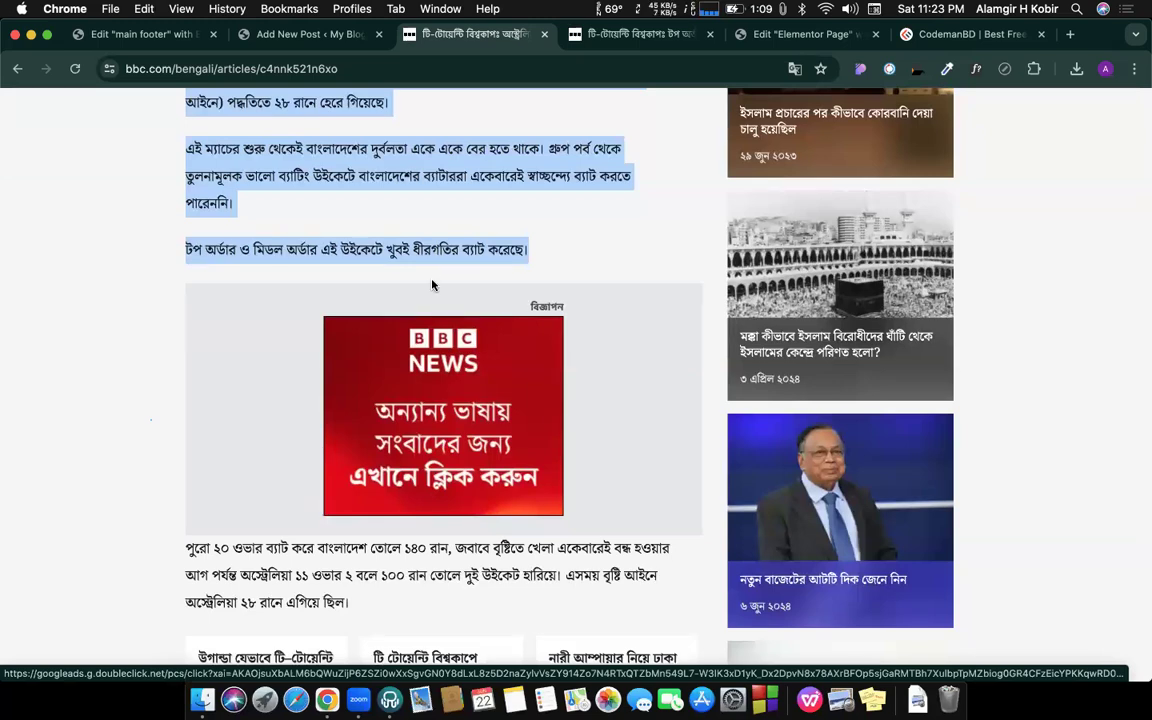
click(412, 366)
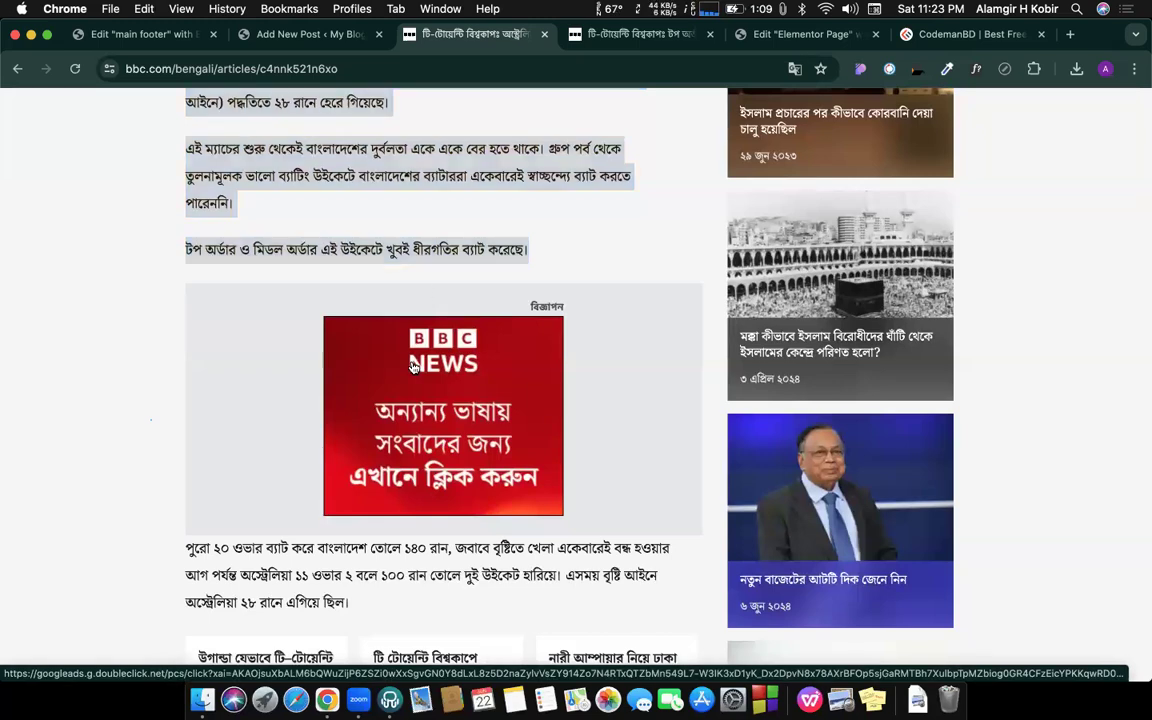
right_click(413, 366)
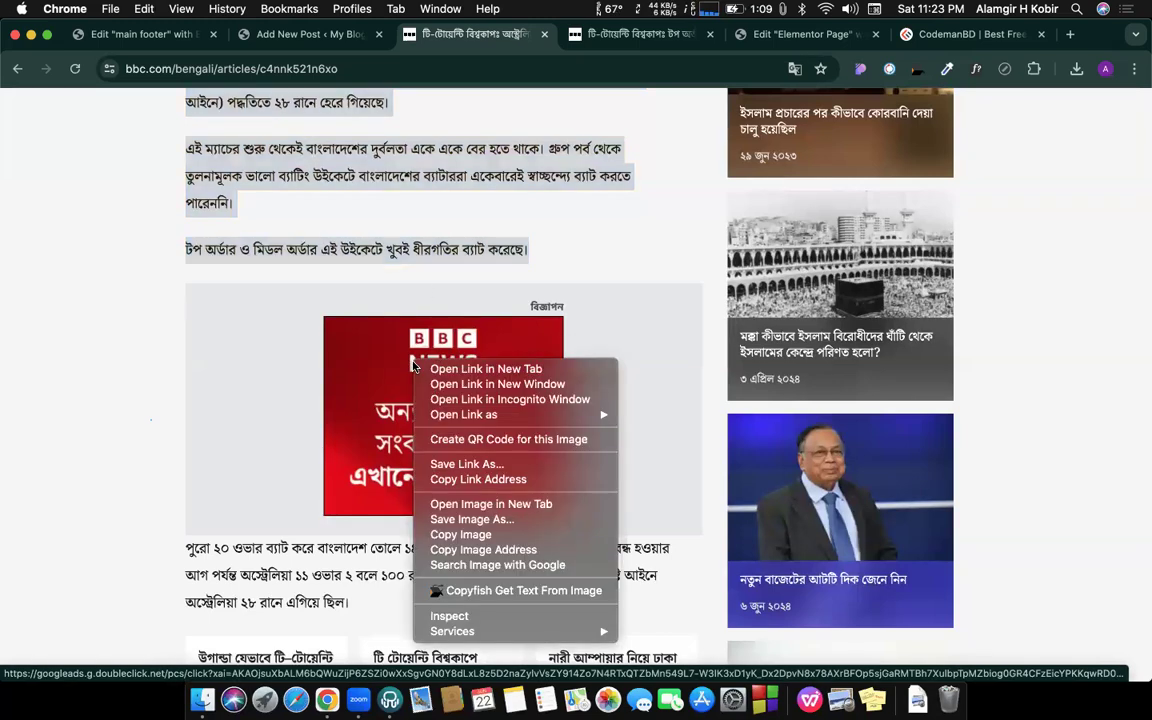
click(460, 535)
click(305, 36)
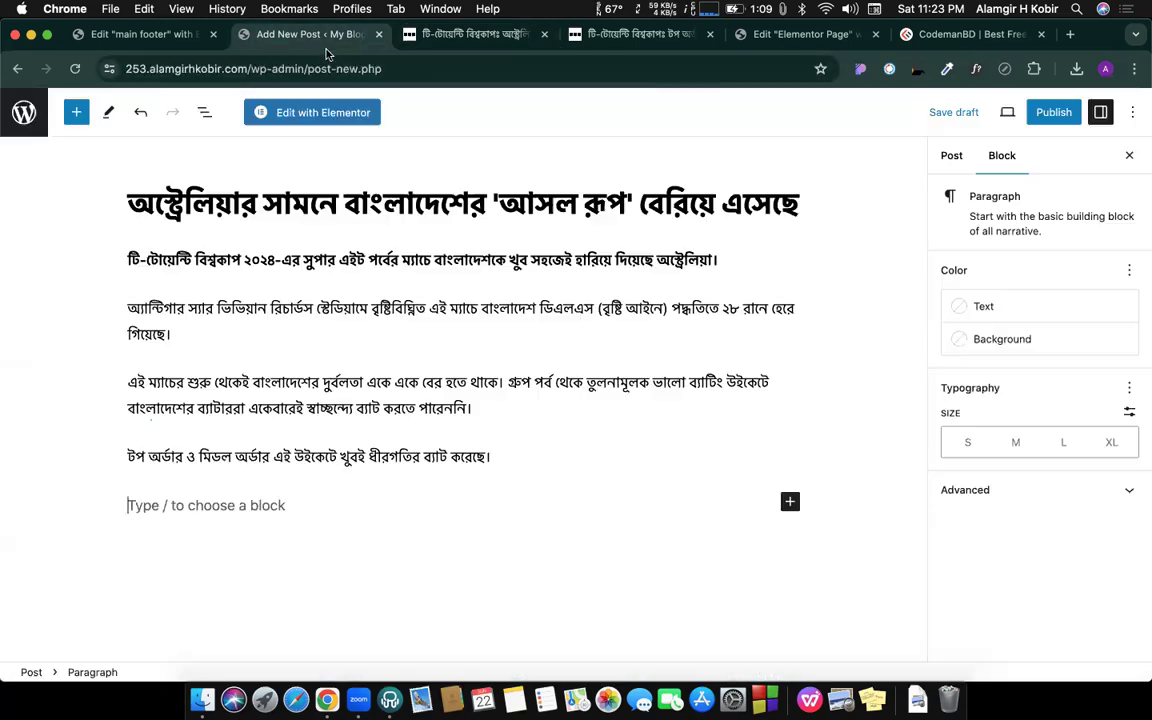
click(200, 530)
key(super+v)
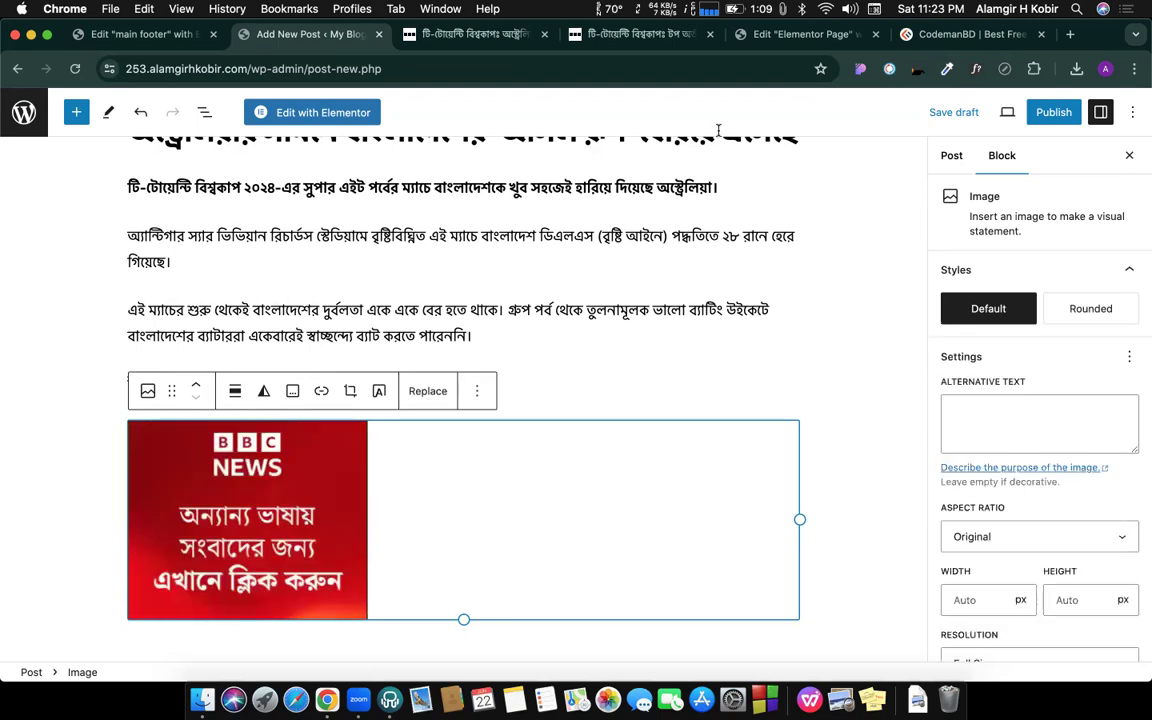
Step: Save the cricketer photo from the top of the BBC article to the computer
click(470, 34)
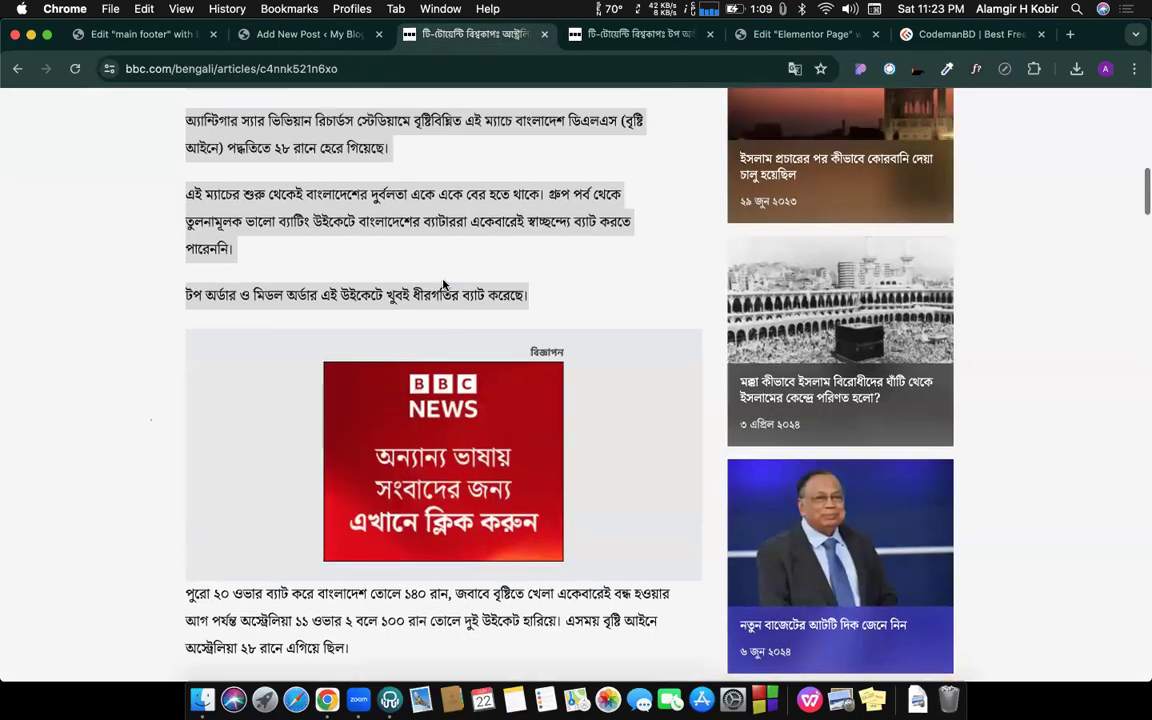
scroll(445, 300, up, 5)
right_click(447, 296)
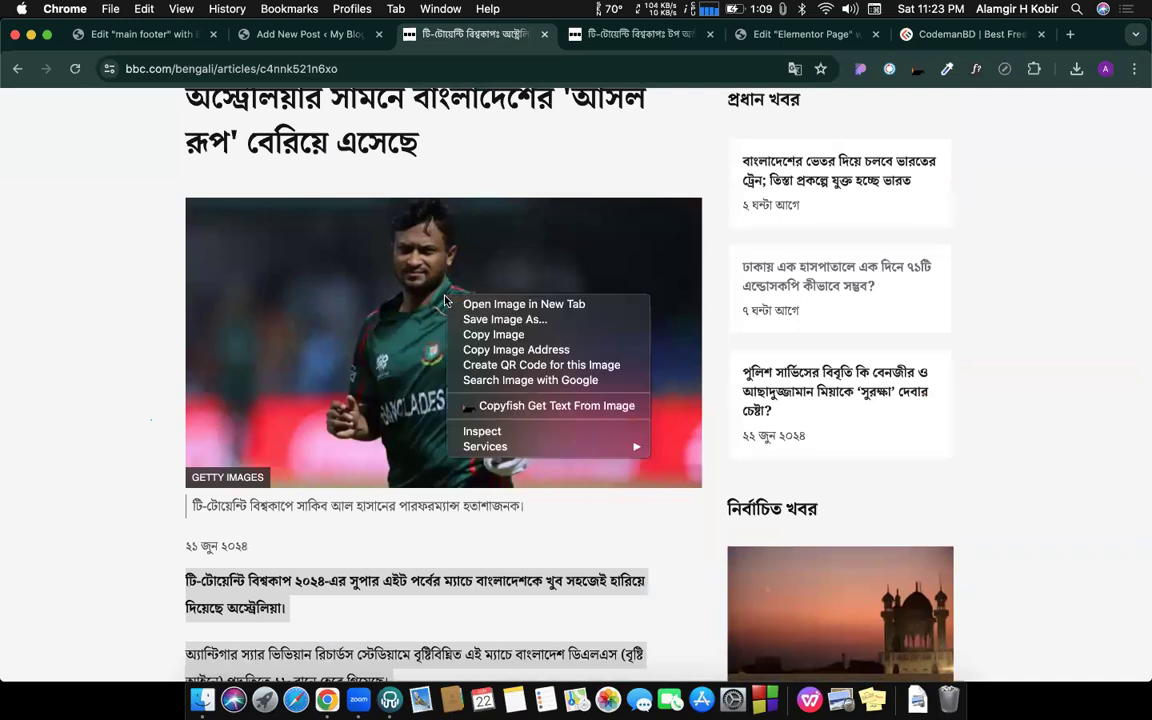
click(474, 323)
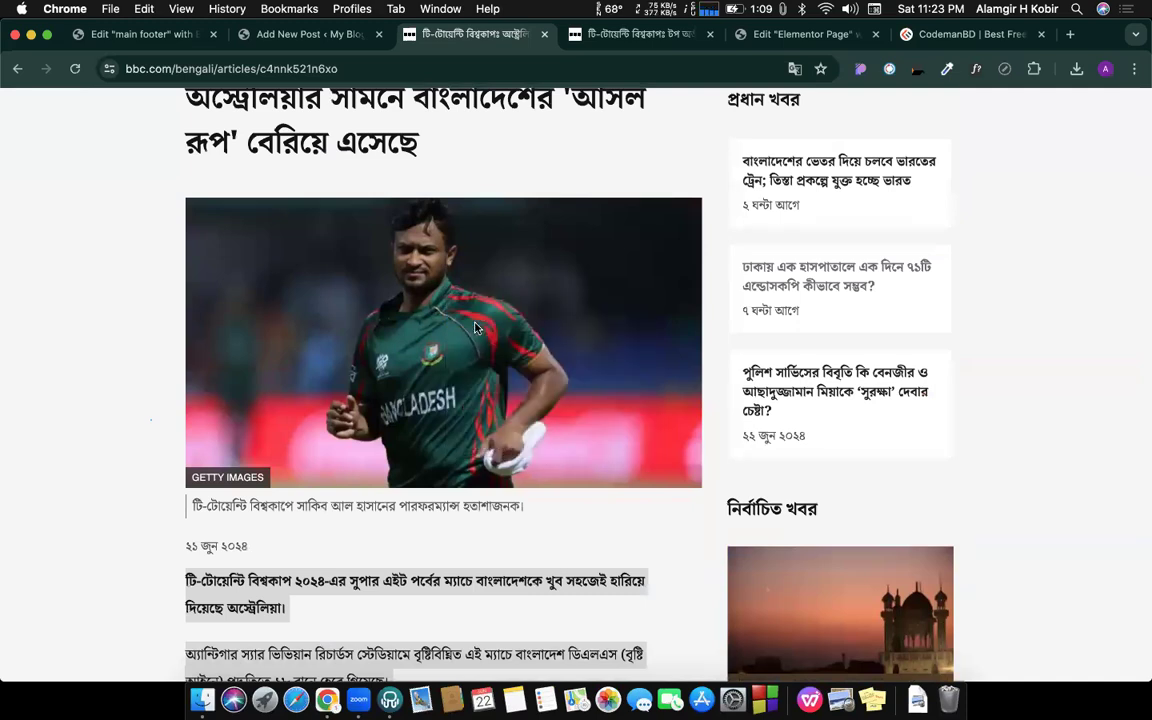
key(Return)
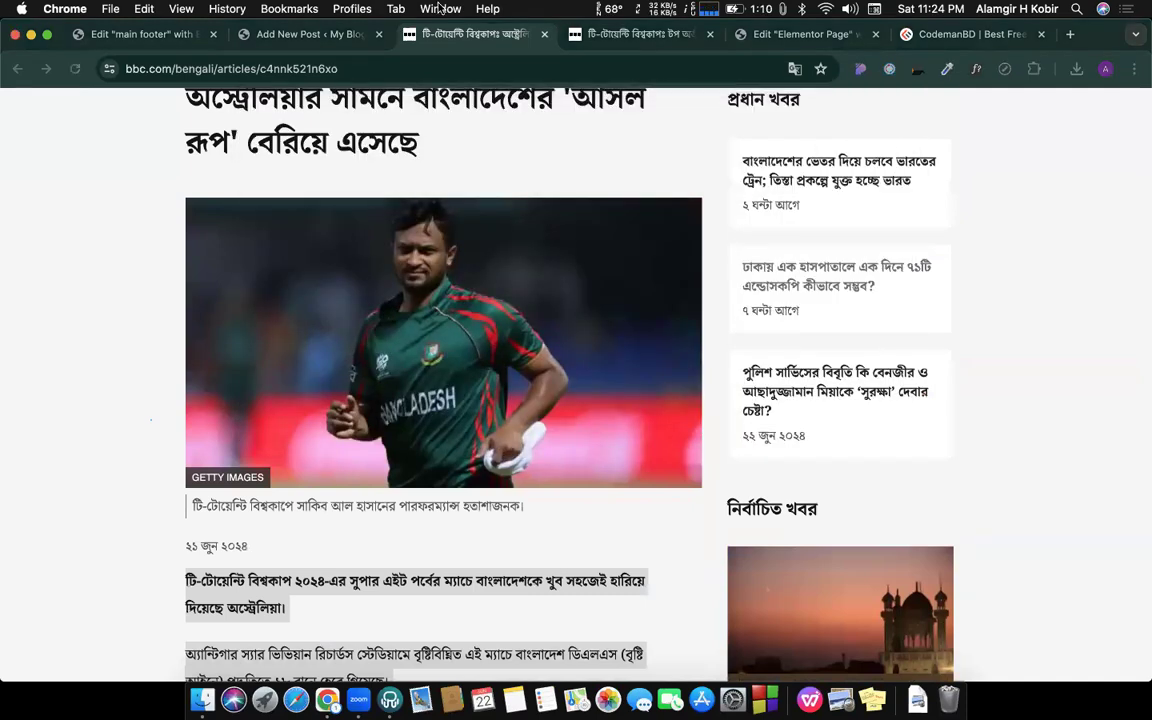
Step: Return to the cricket post's settings and assign the post to the Sports category
click(310, 34)
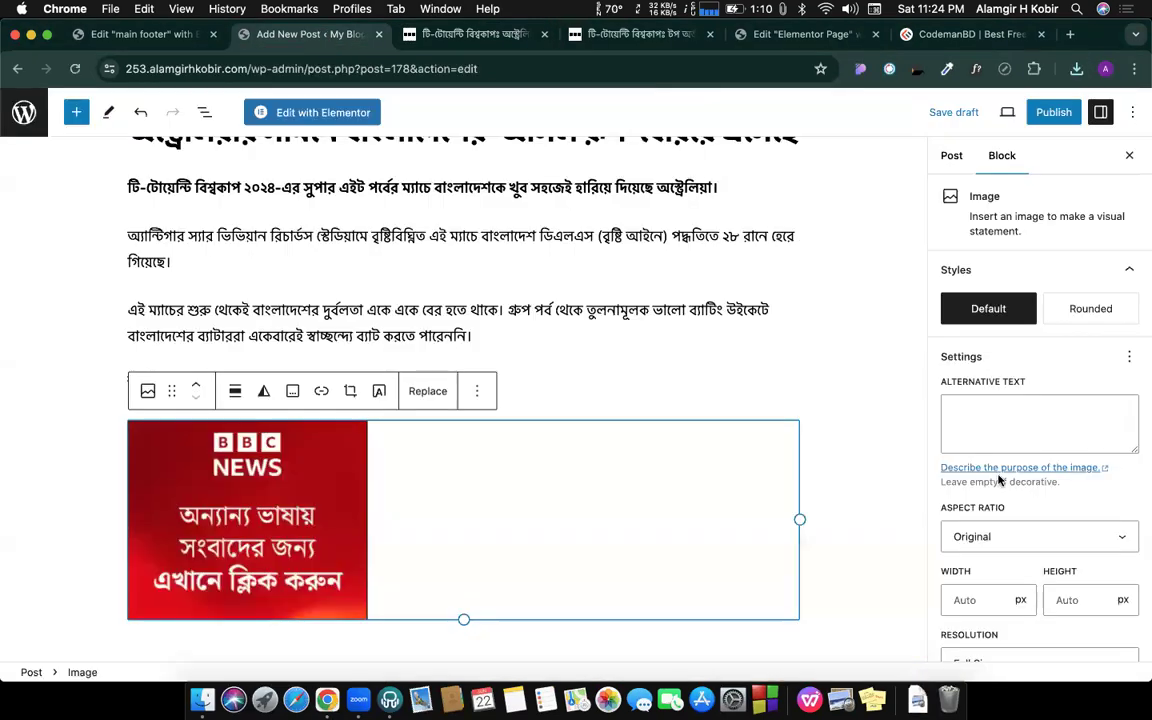
scroll(998, 480, down, 2)
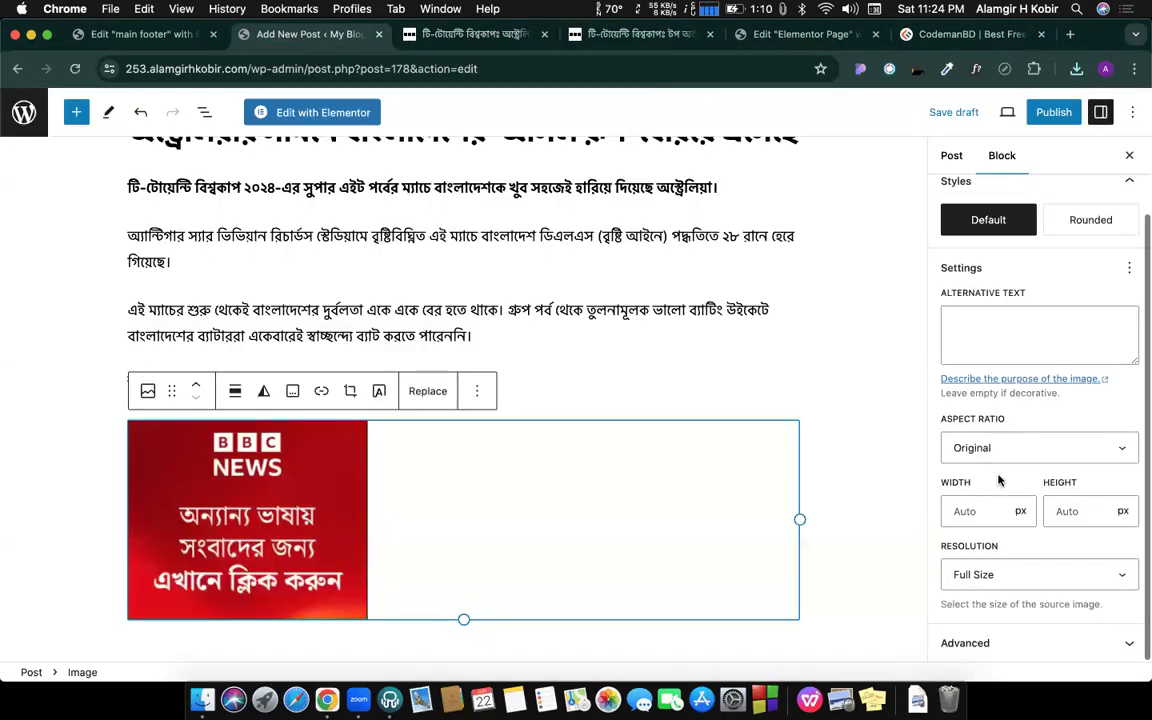
click(952, 158)
scroll(995, 485, up, 3)
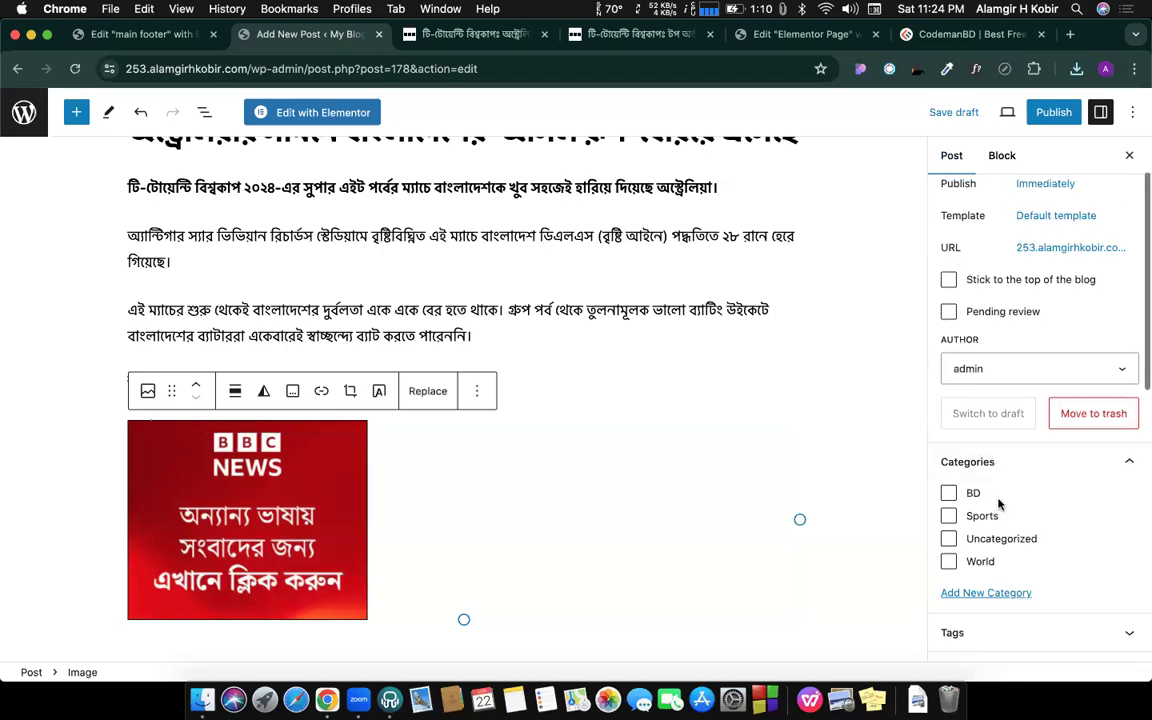
scroll(998, 496, down, 3)
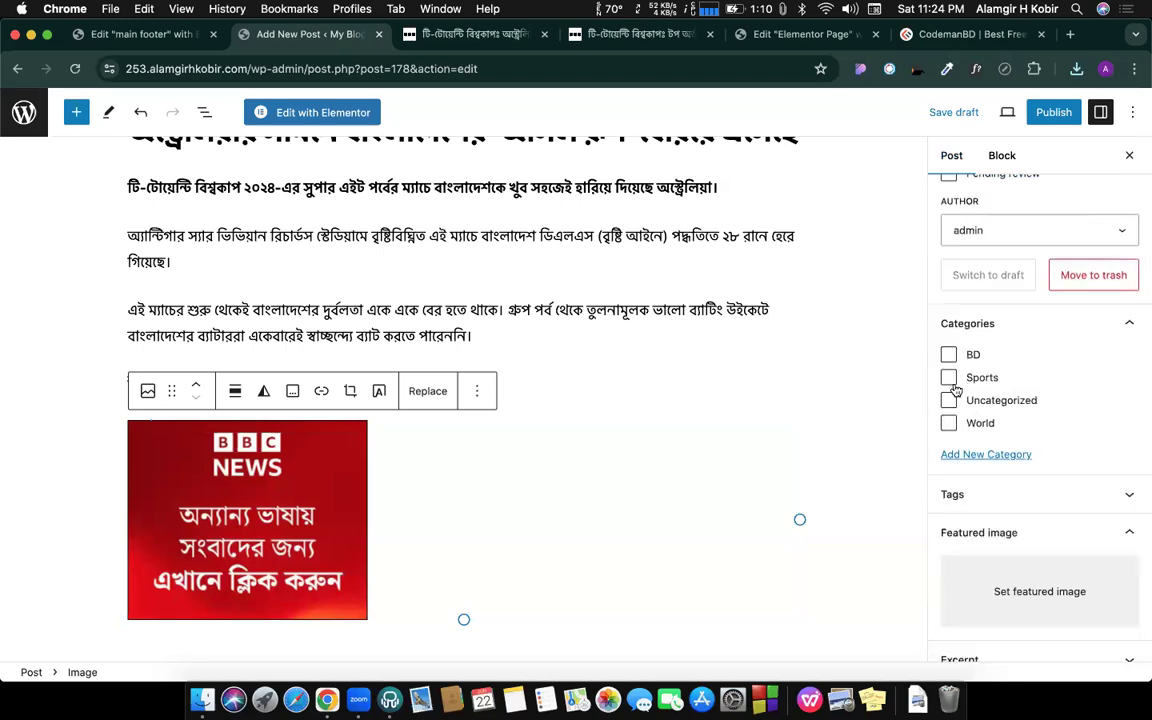
click(948, 378)
Step: Upload the downloaded cricketer photo as the post's featured image and publish the post
scroll(1026, 427, down, 3)
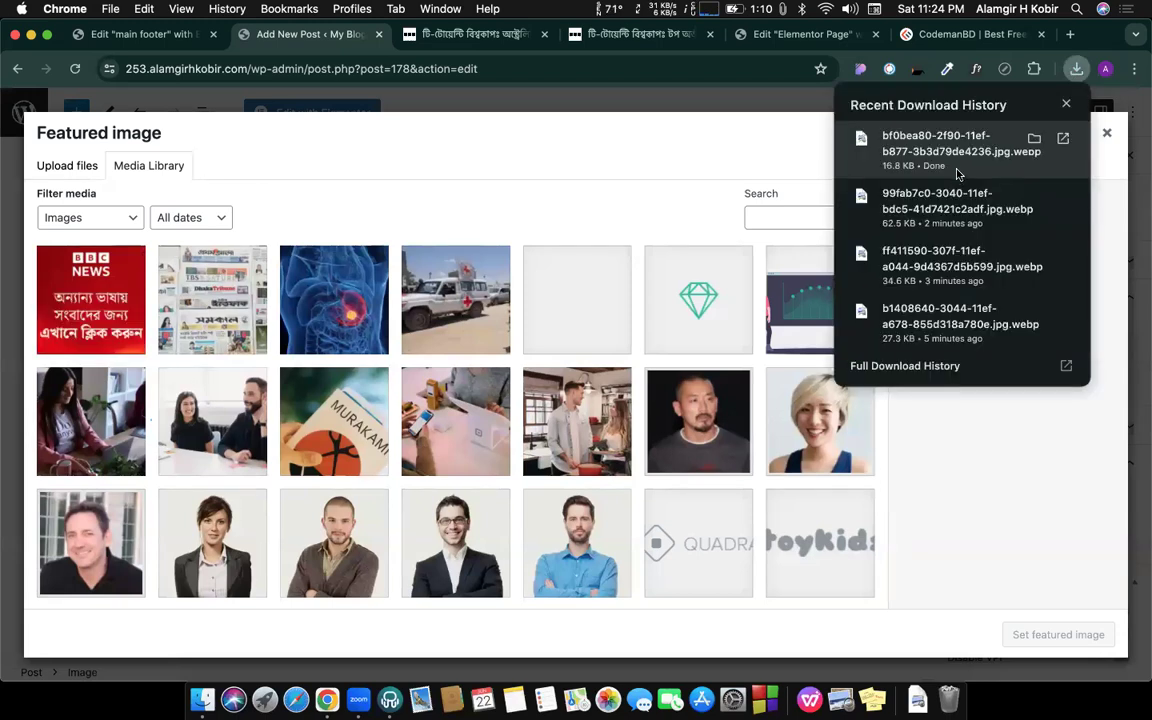
drag(944, 170, 704, 312)
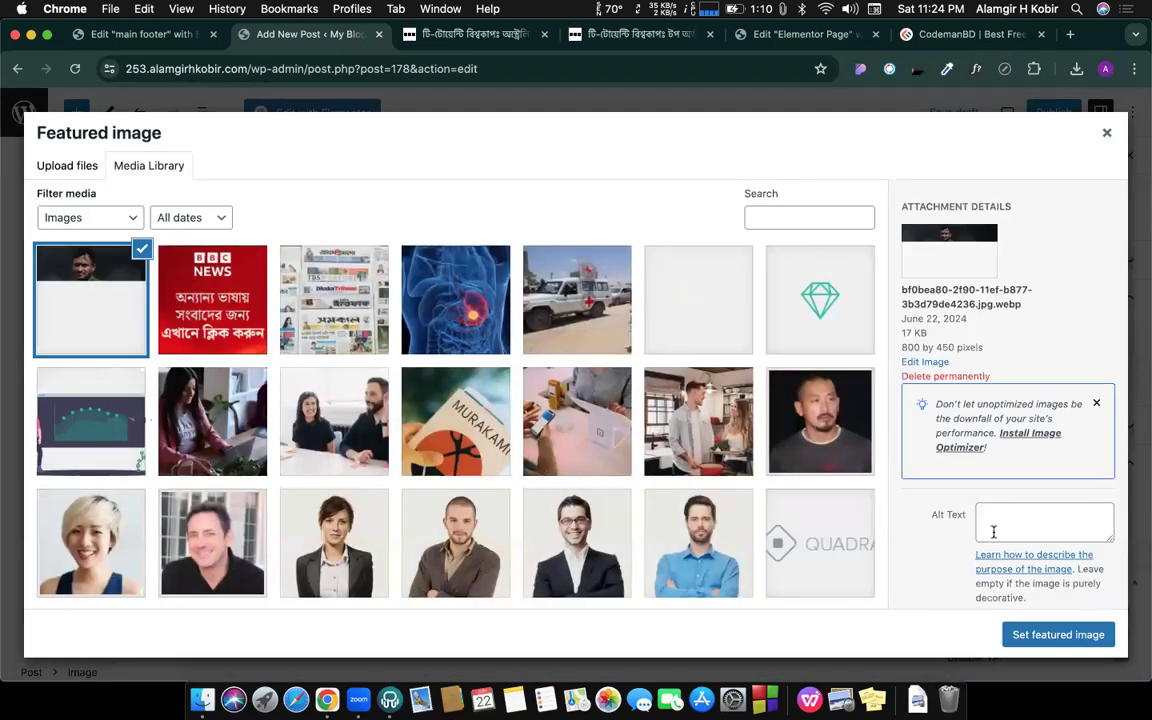
click(1055, 640)
scroll(1021, 421, up, 4)
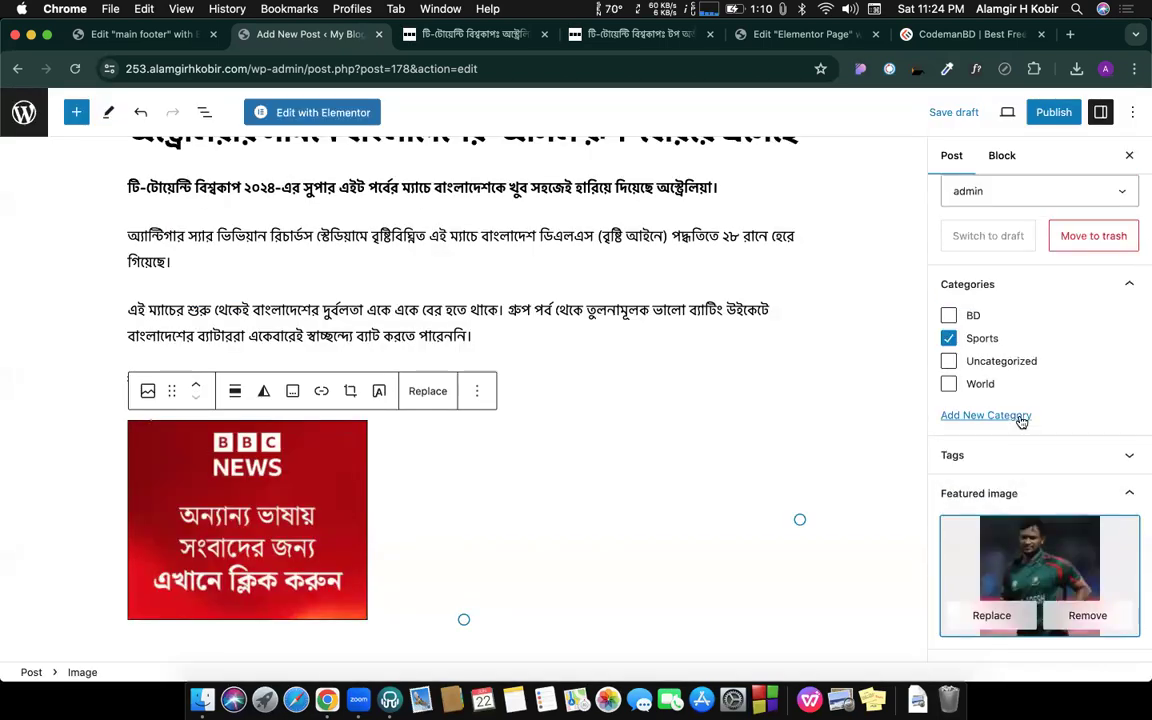
scroll(1021, 421, up, 4)
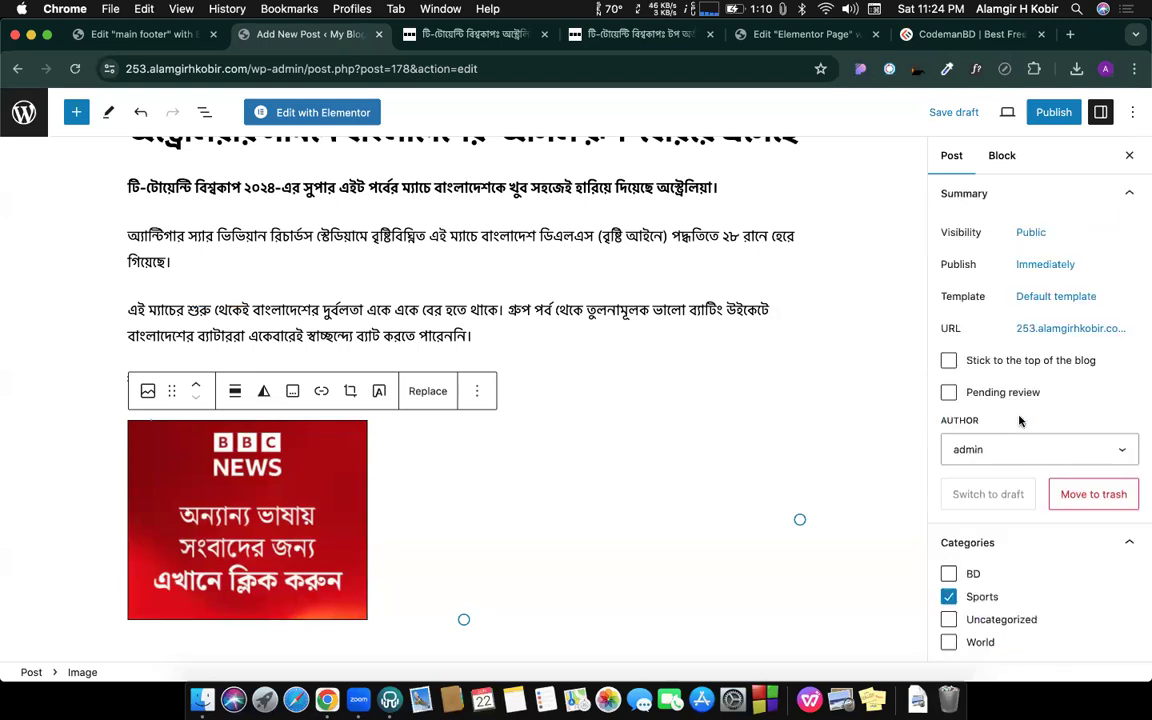
click(1049, 118)
click(1005, 118)
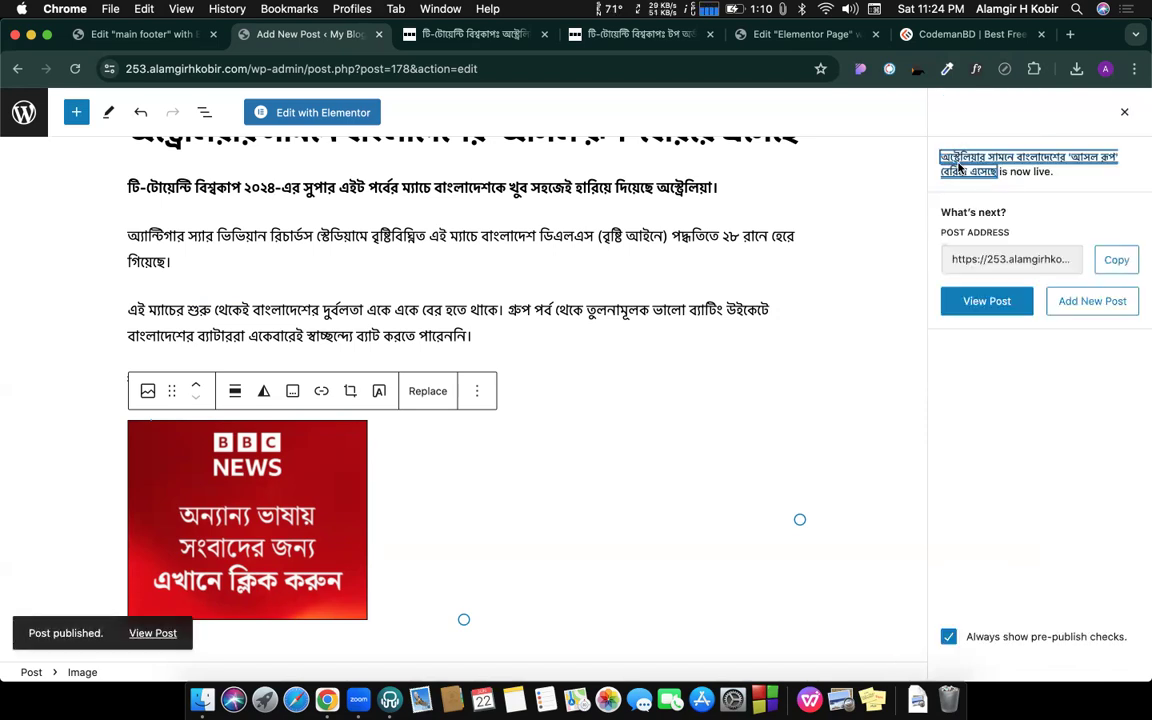
Step: Return to the posts list, view the published Sports post on the site from top to bottom, and close its tab
click(24, 113)
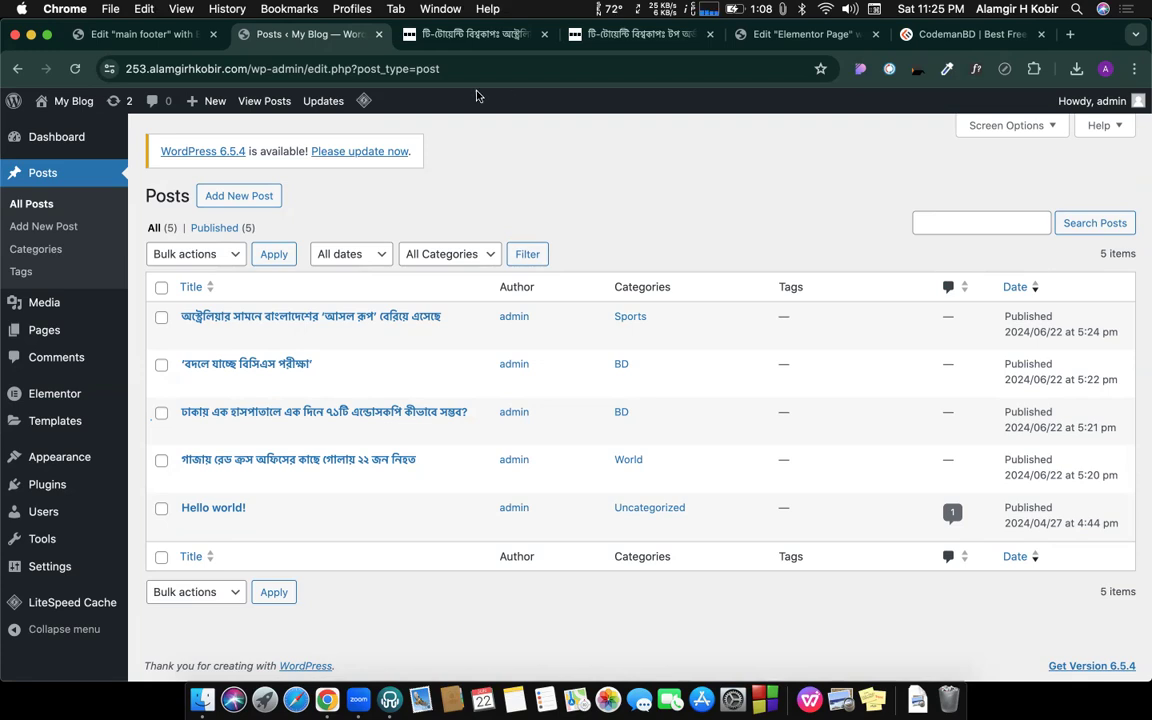
scroll(340, 224, up, 1)
scroll(340, 224, down, 1)
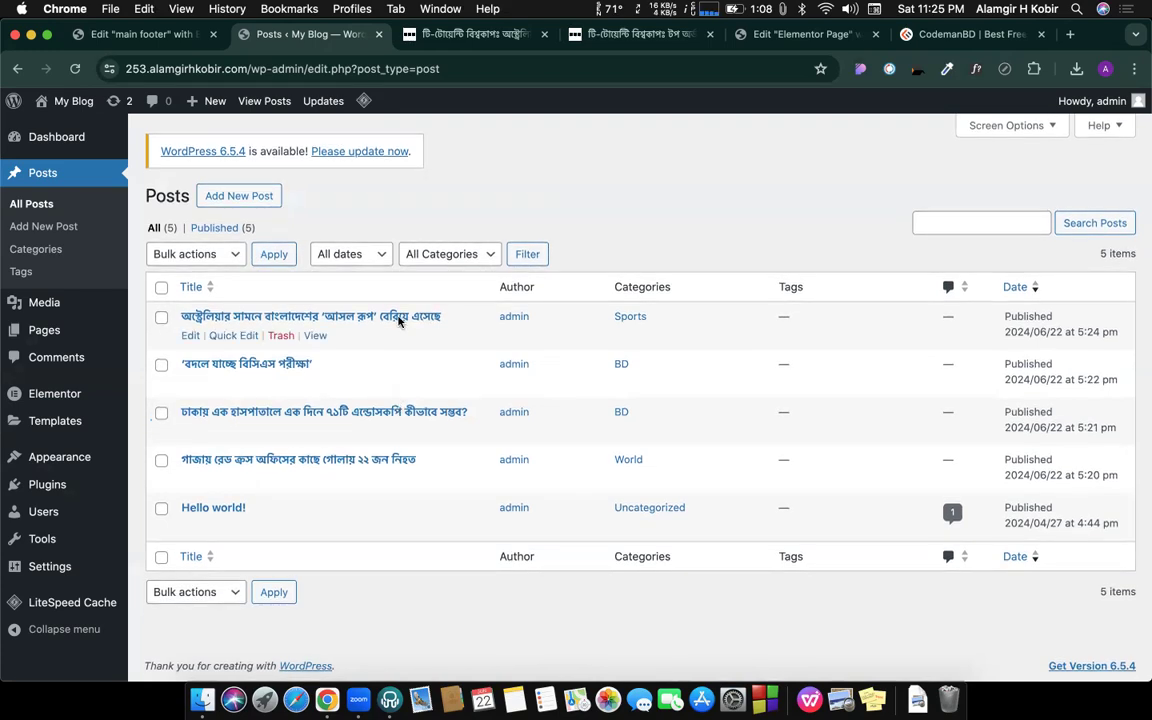
super+click(315, 337)
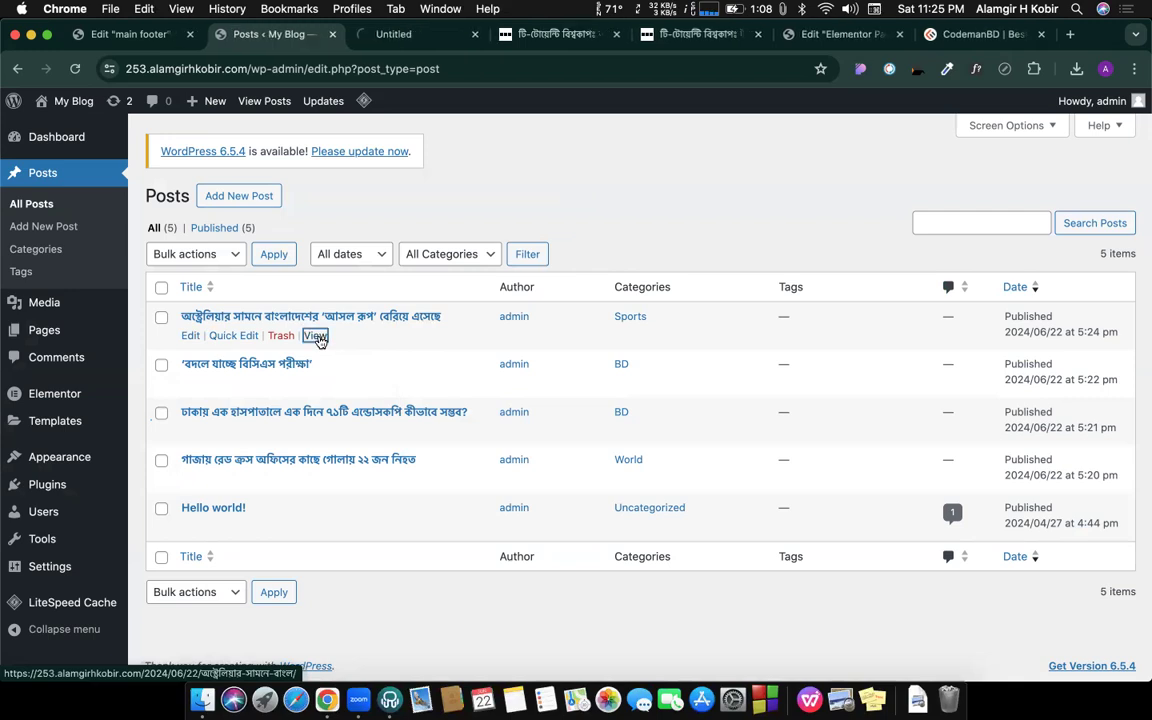
click(370, 40)
scroll(381, 391, down, 4)
scroll(381, 391, down, 5)
scroll(381, 388, up, 7)
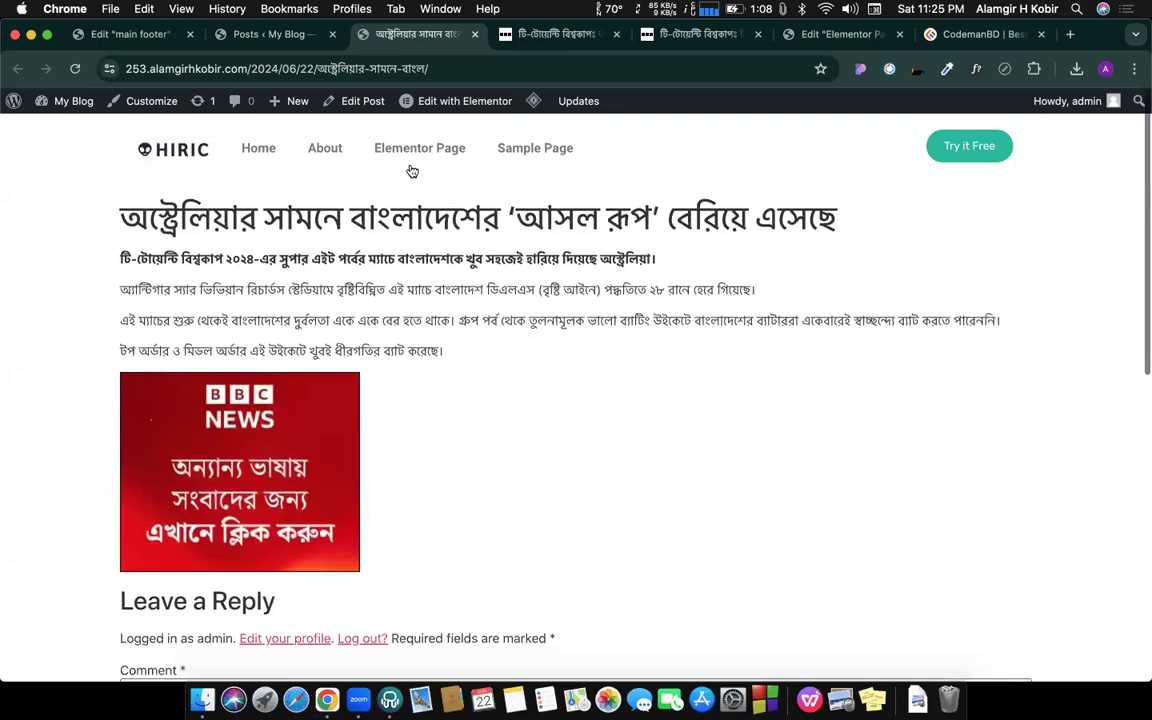
click(476, 34)
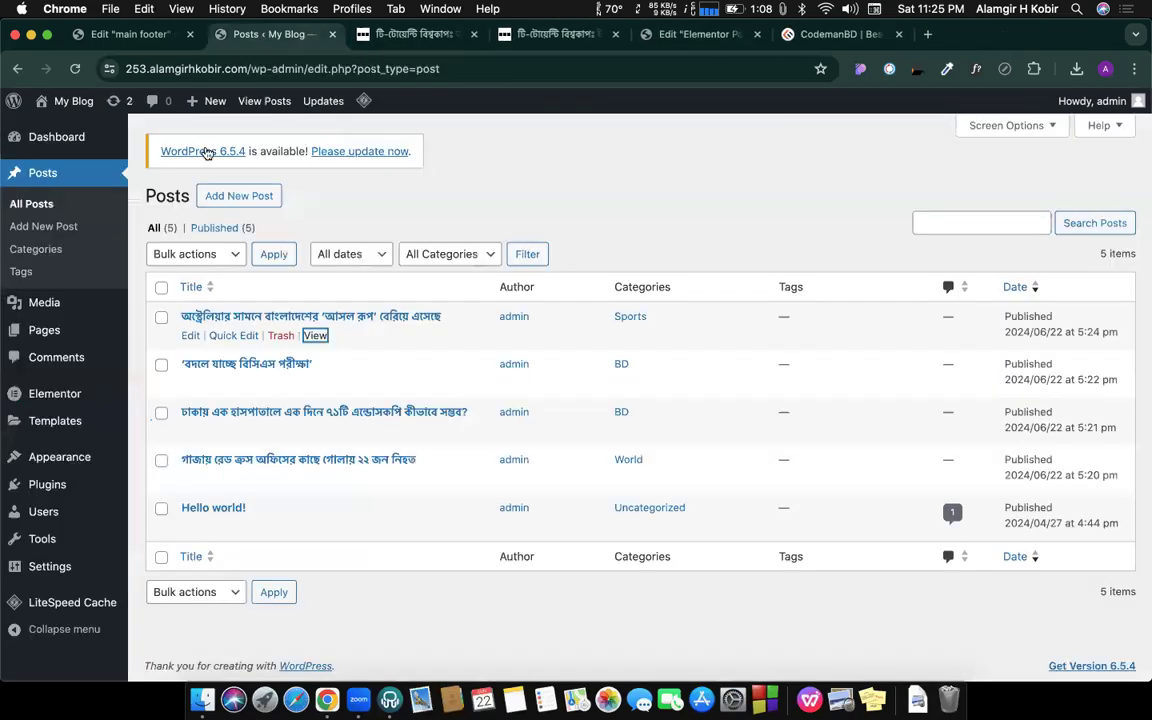
Step: Open the page of installed themes
mouse_move(52, 462)
click(160, 460)
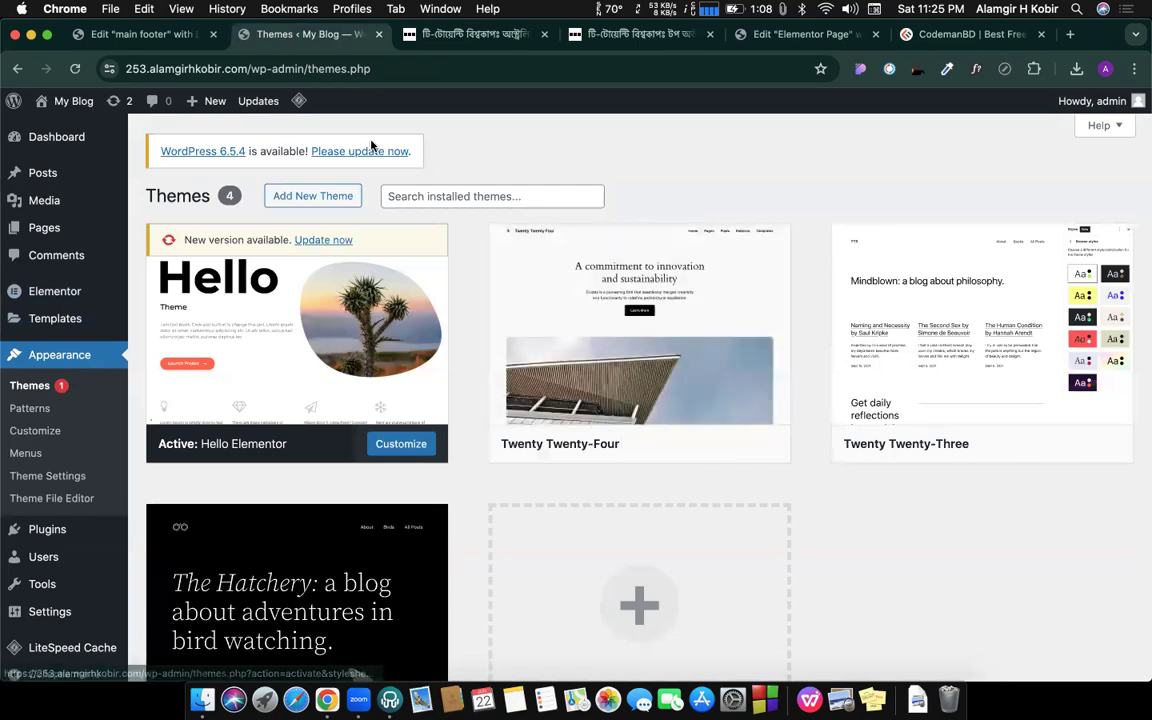
Step: Open the posts list in a separate tab and view the published Sports post on the site
super+click(50, 180)
click(371, 44)
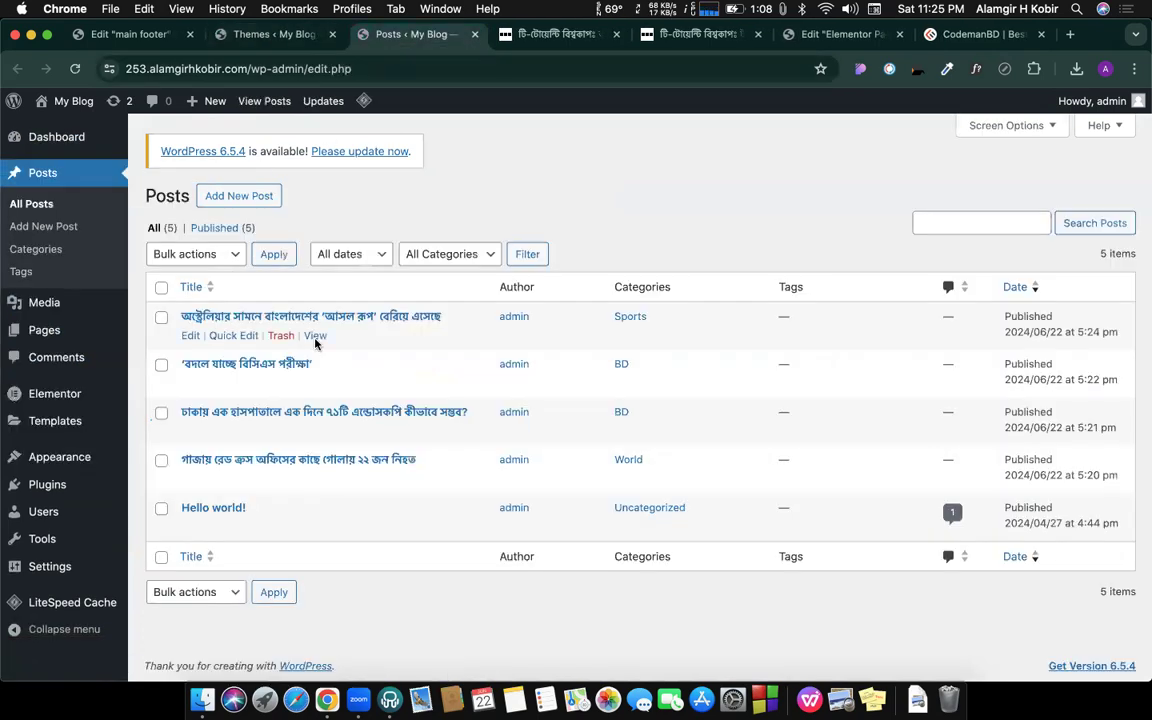
click(315, 338)
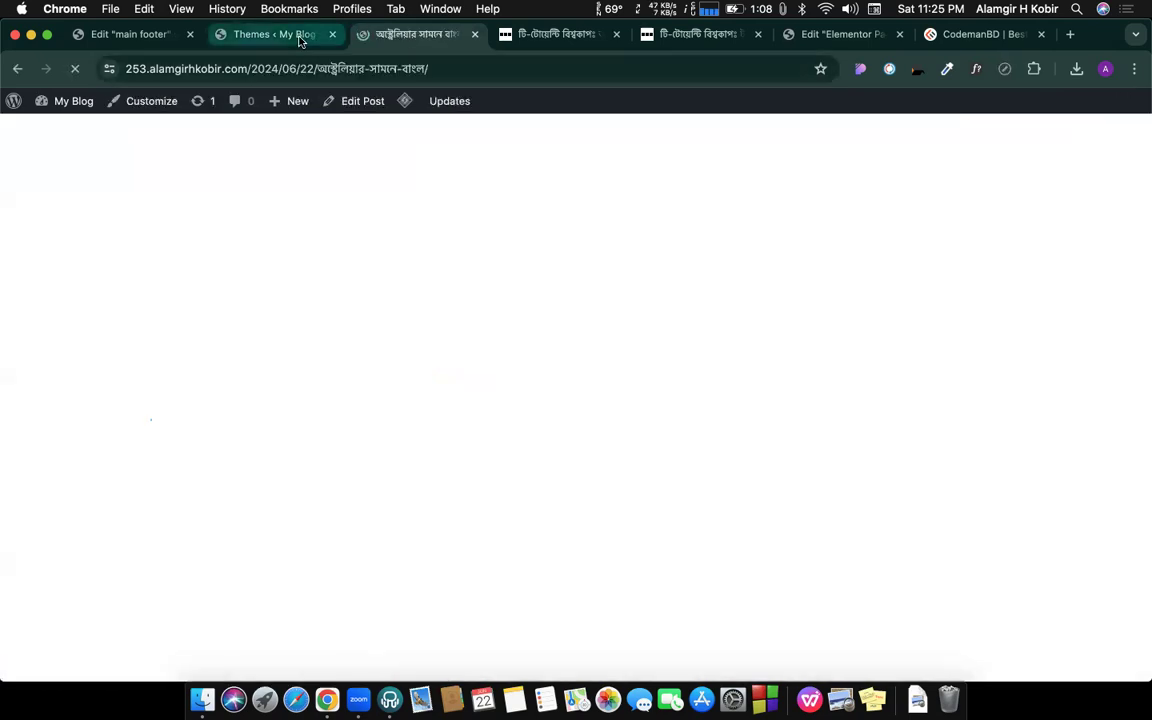
Step: Activate the Twenty Twenty-Four theme, then reload the Sports post and review it from top to bottom
click(249, 44)
click(673, 386)
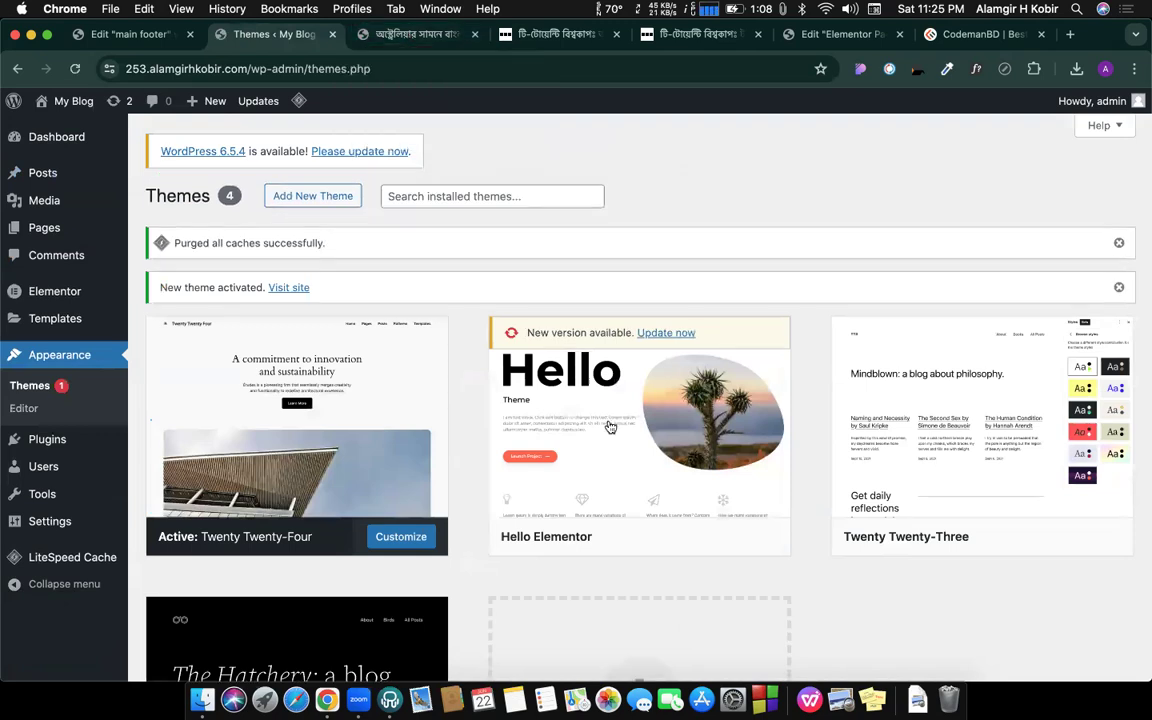
click(430, 36)
click(74, 70)
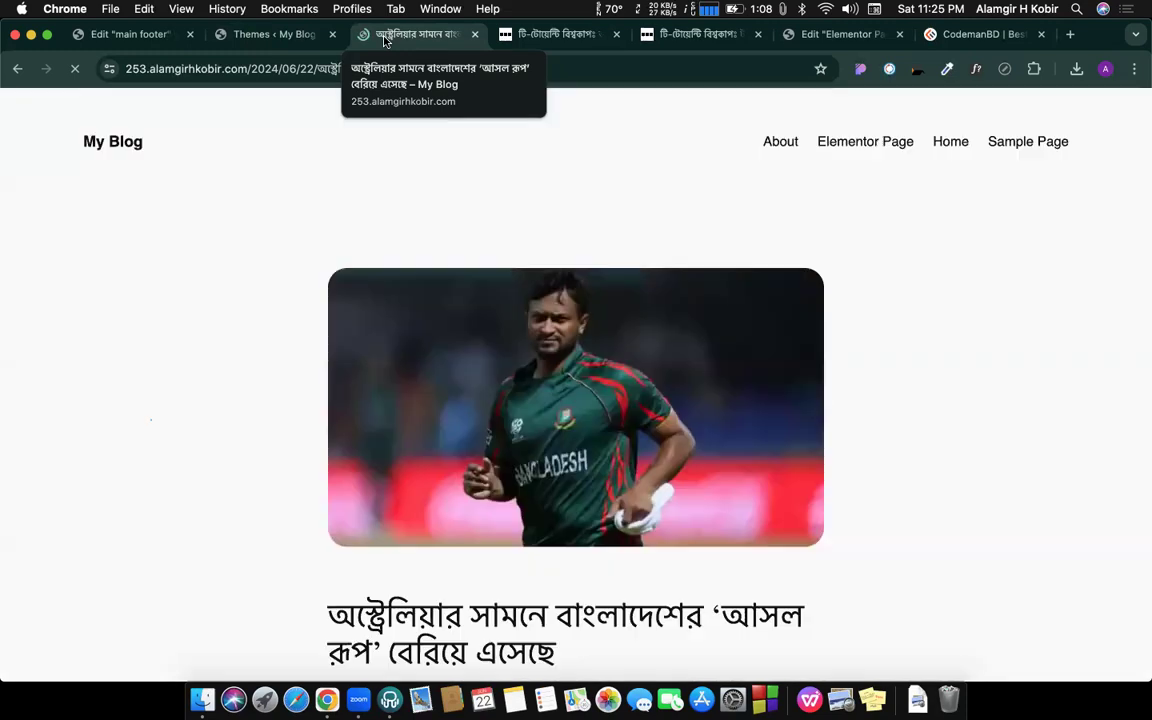
scroll(603, 316, down, 20)
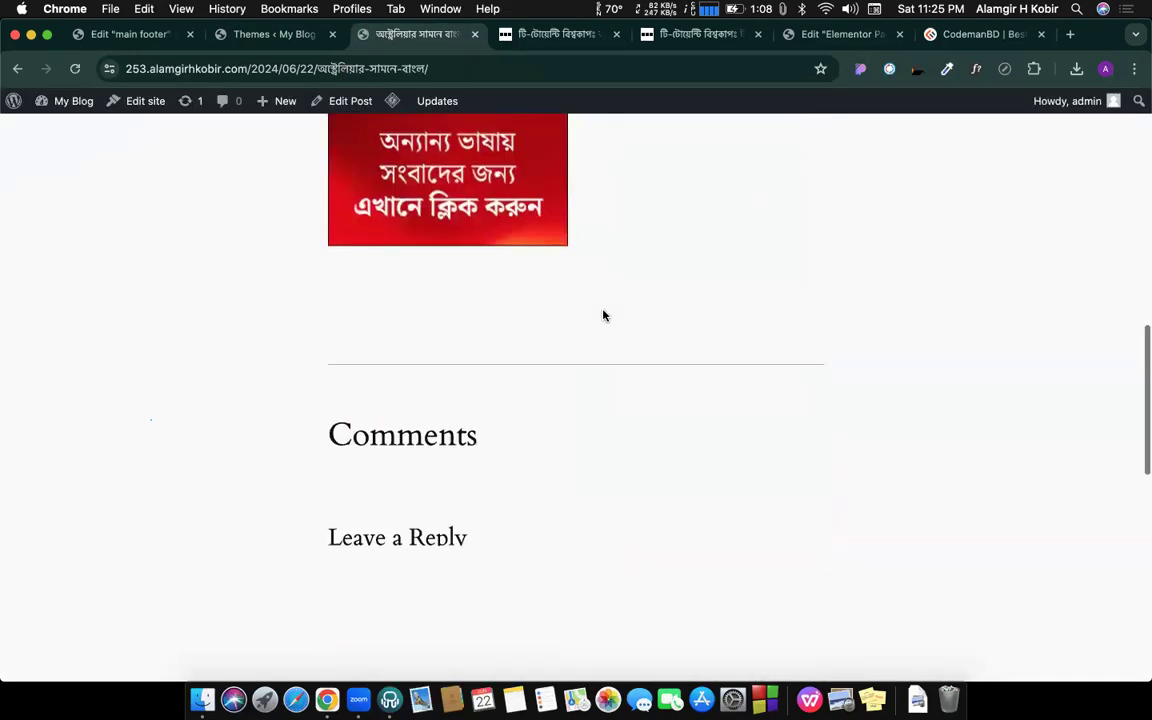
scroll(603, 312, down, 5)
scroll(603, 314, up, 20)
scroll(603, 316, up, 3)
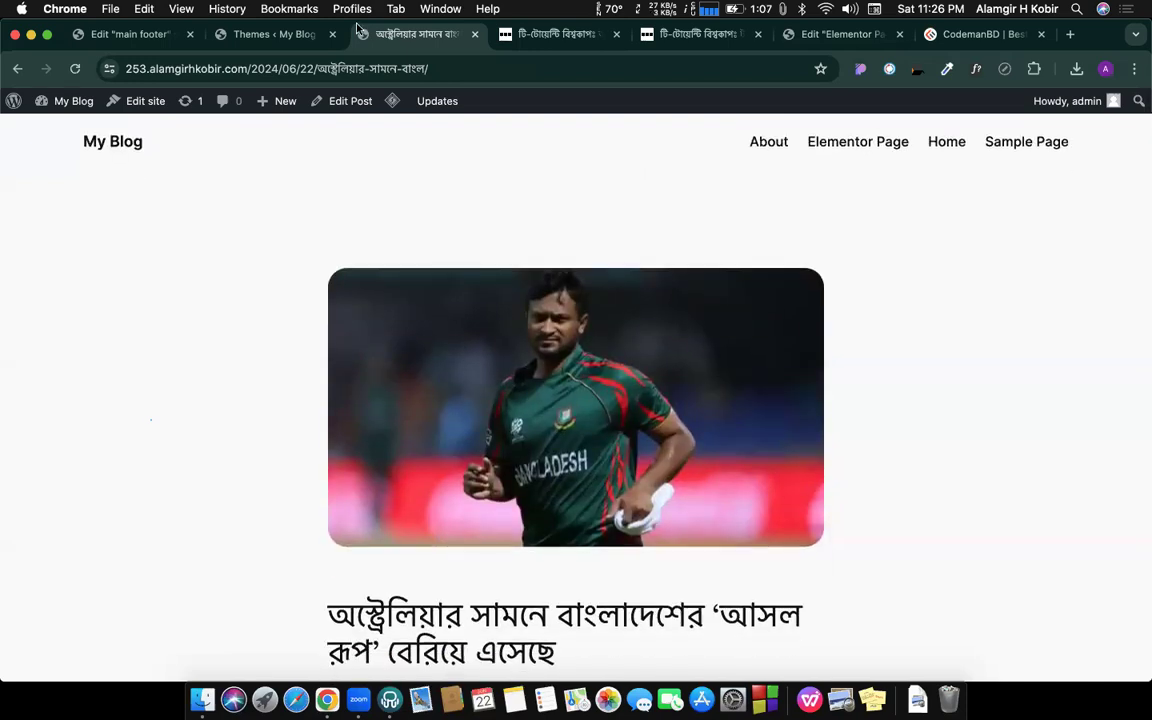
Step: Reactivate the Hello Elementor theme from the installed themes
click(287, 35)
mouse_move(684, 458)
scroll(684, 459, down, 1)
click(663, 476)
click(405, 37)
click(268, 34)
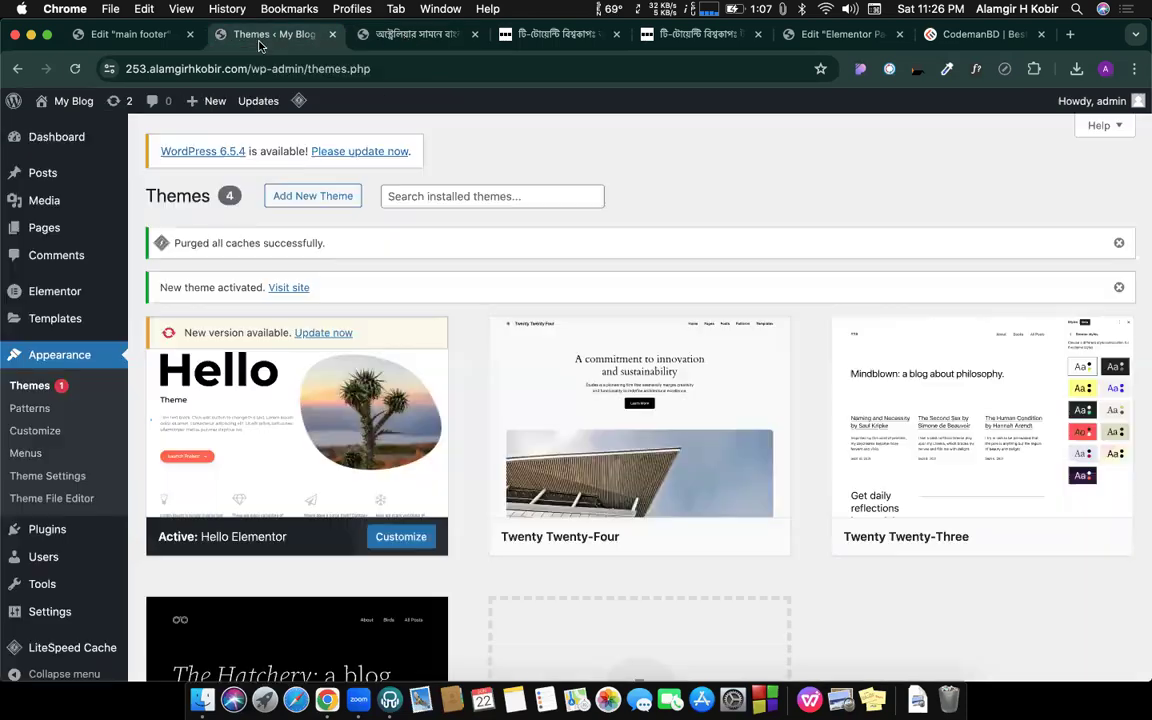
Step: Create a new Elementor template of type Single Post named "single post tem"
click(55, 318)
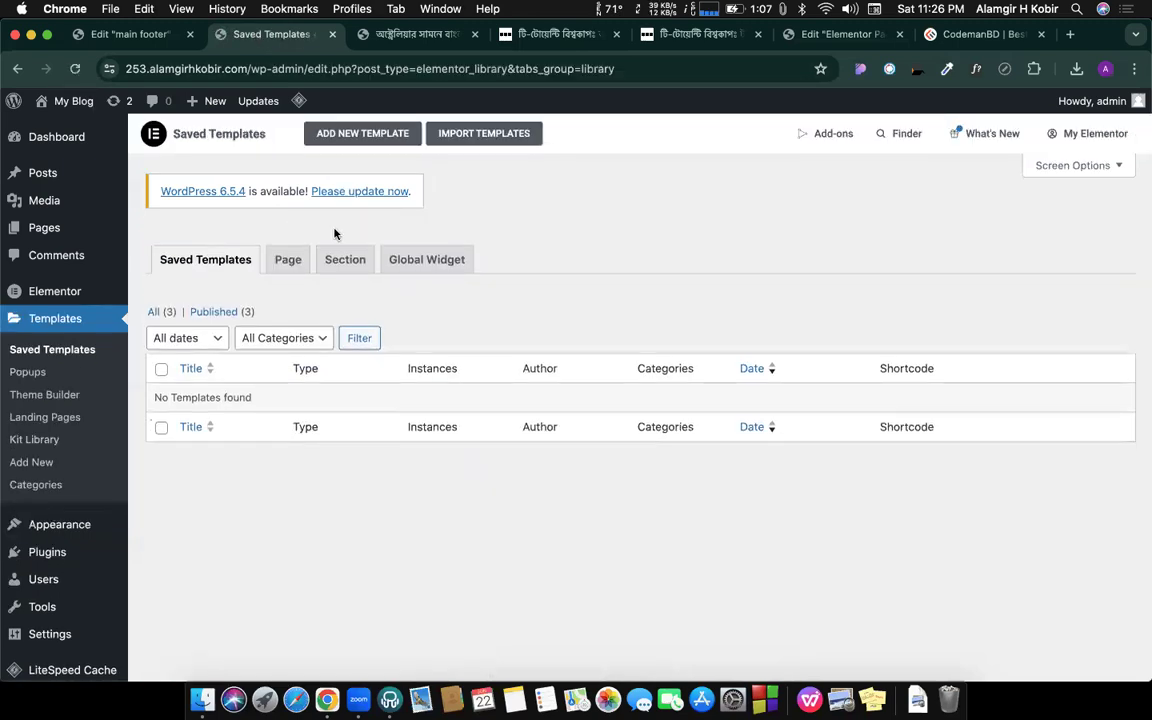
click(345, 135)
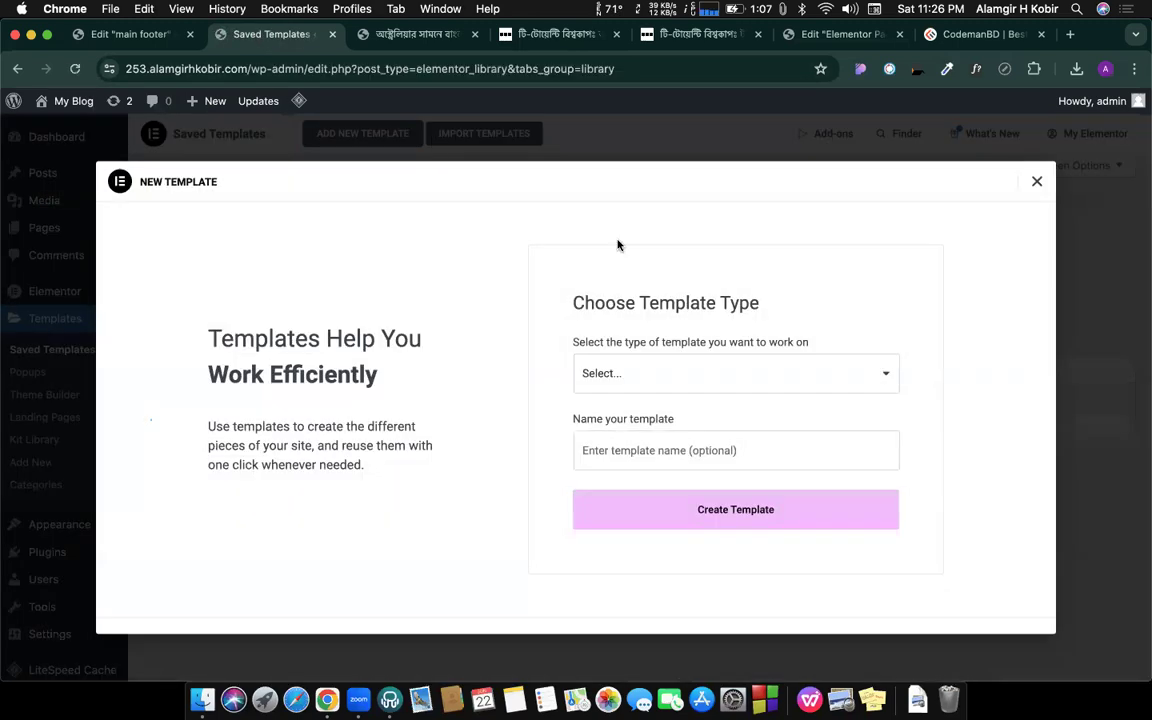
click(720, 372)
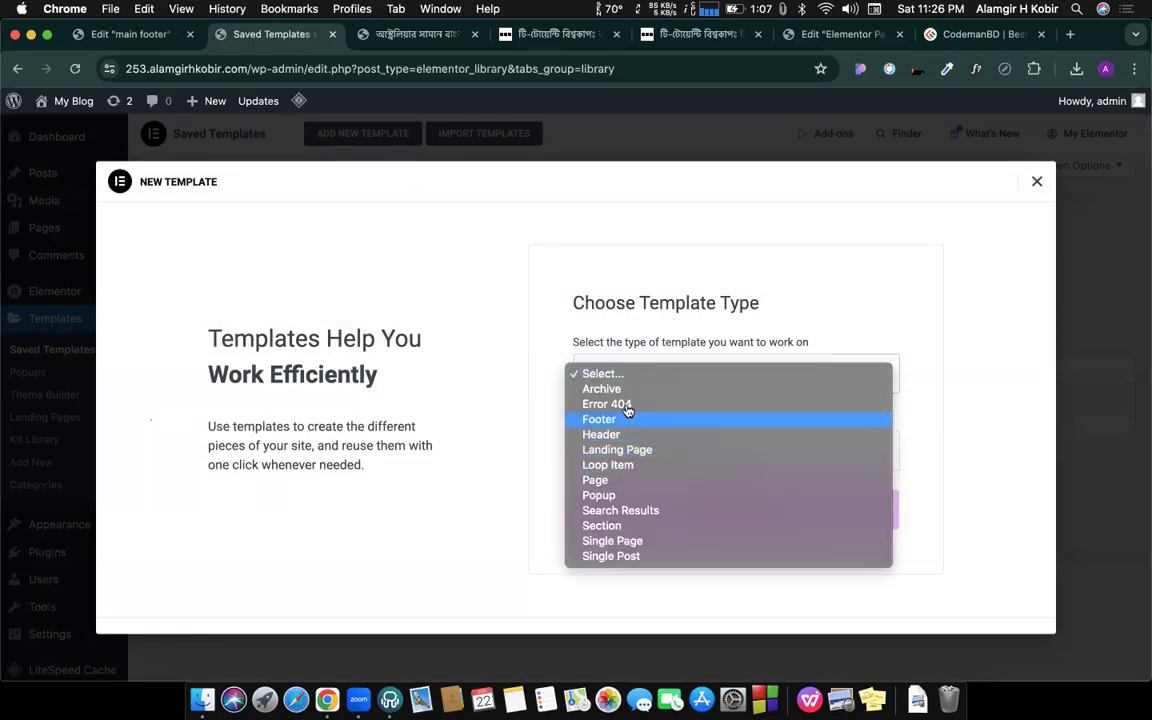
click(624, 556)
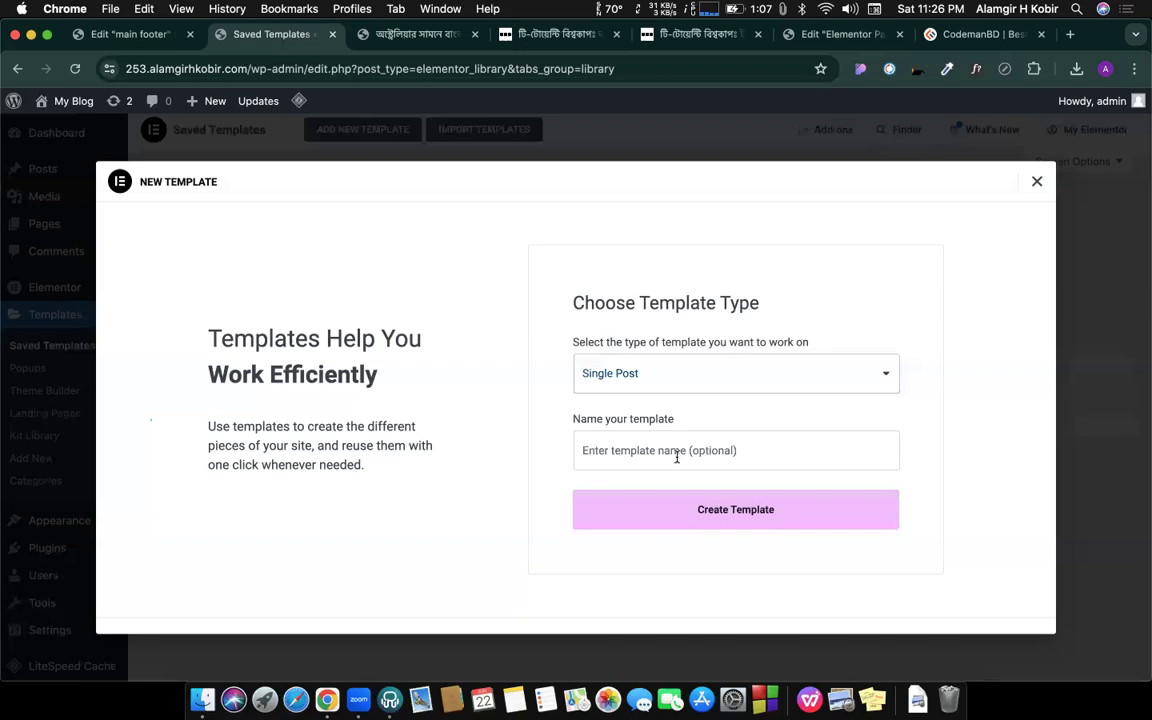
click(677, 453)
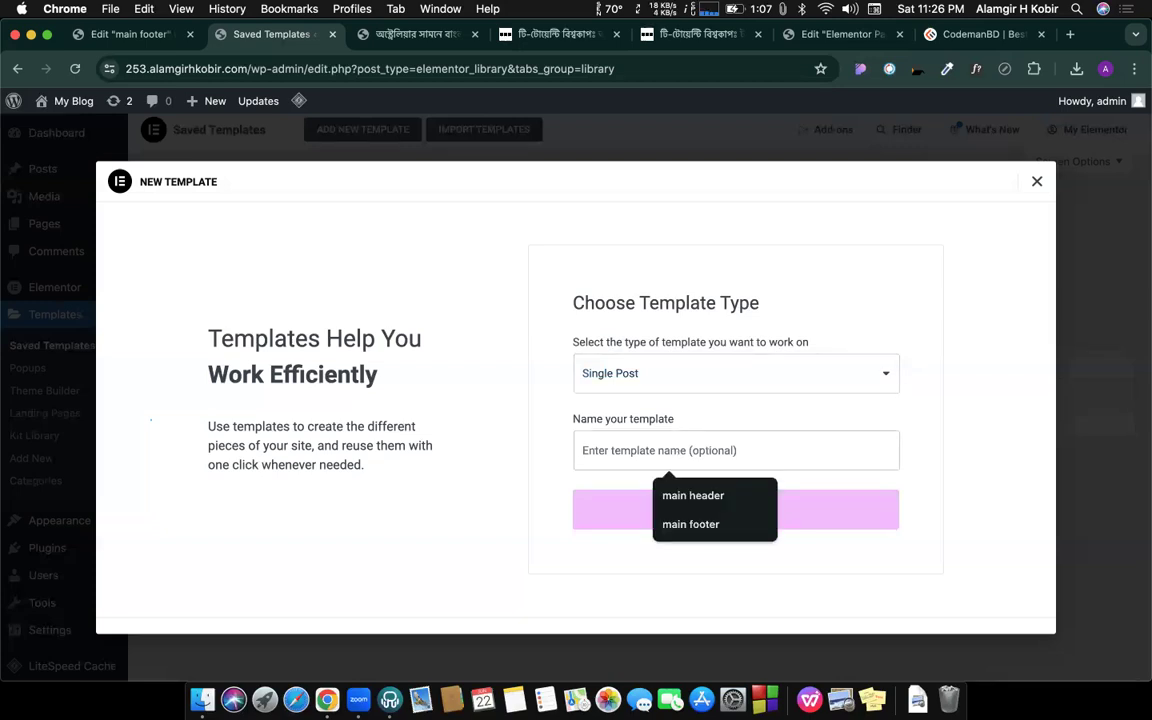
text(single post tem)
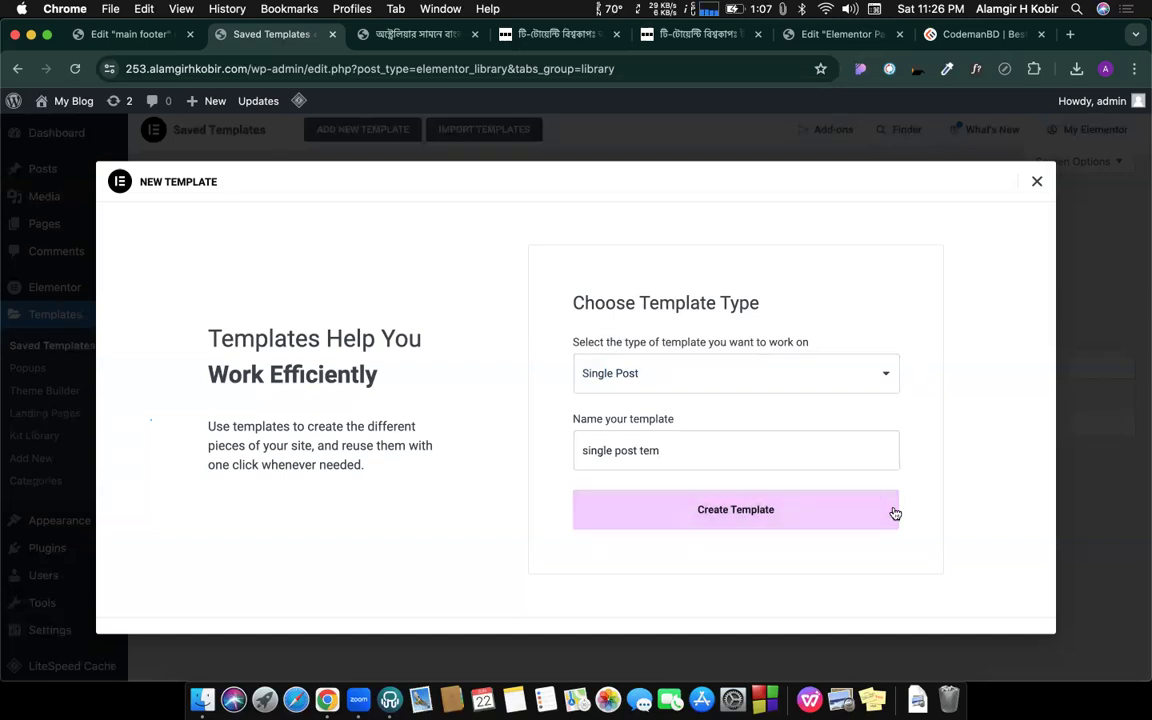
click(895, 513)
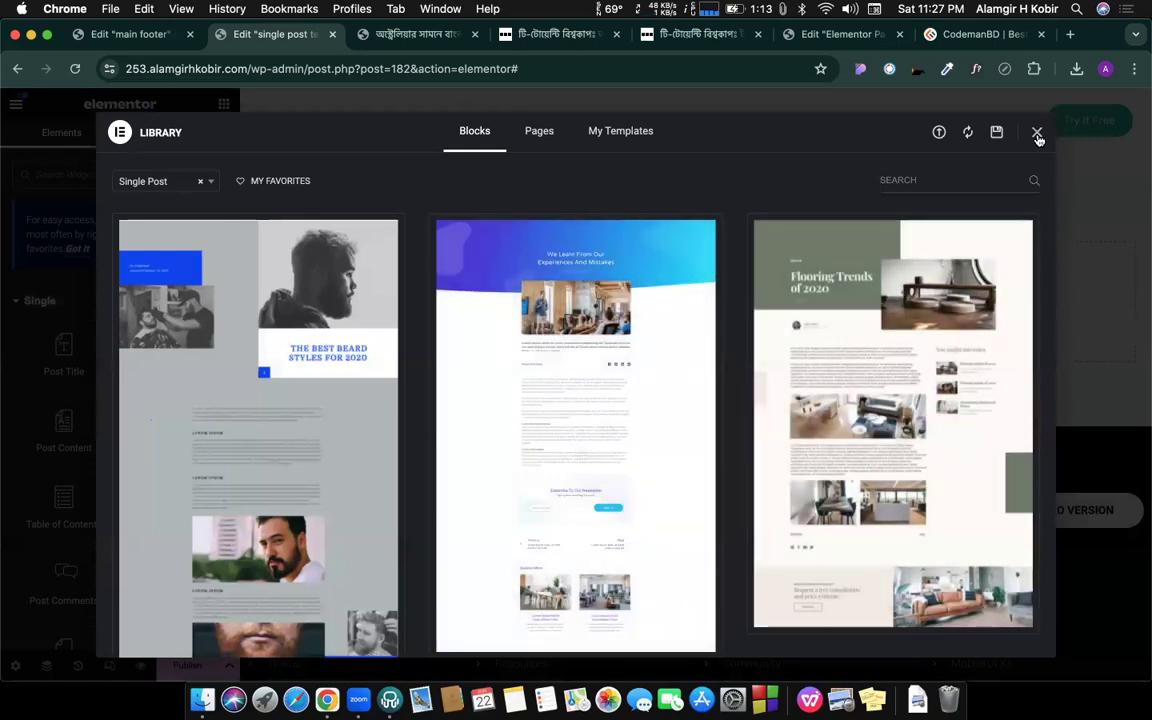
Step: Dismiss the template library and add a single-column section to the template
click(1037, 135)
click(676, 289)
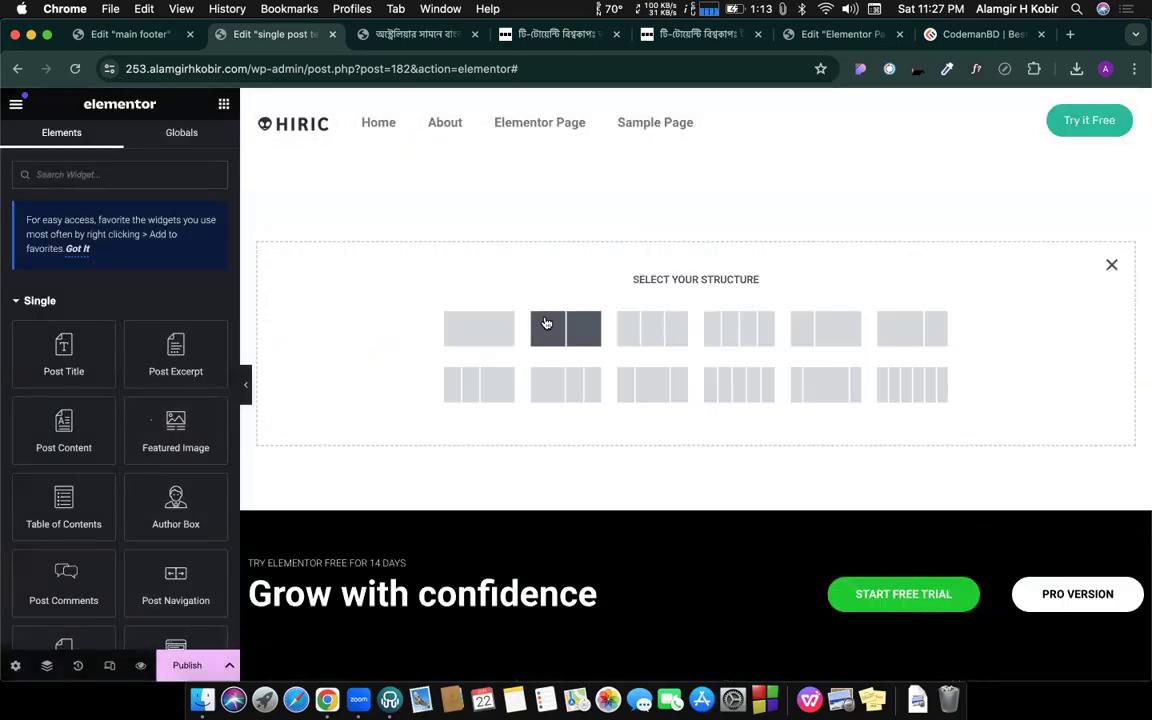
click(482, 328)
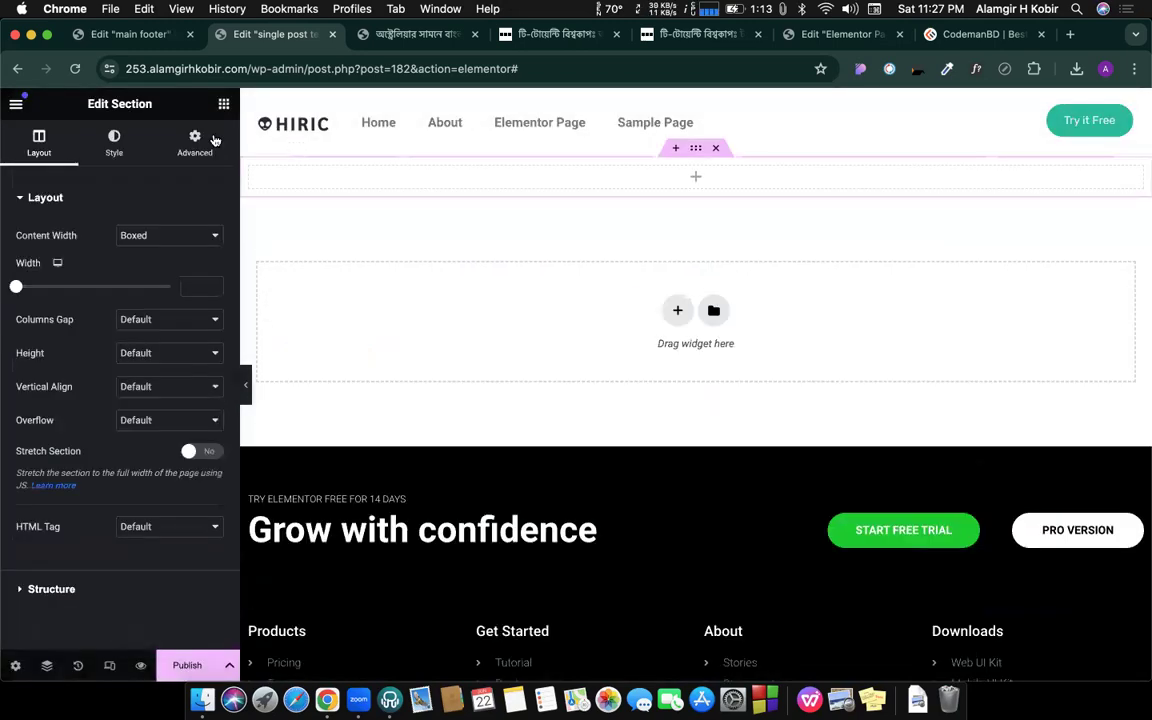
Step: Examine the available Single widgets and compare them with the elements of the published Sports post
click(225, 102)
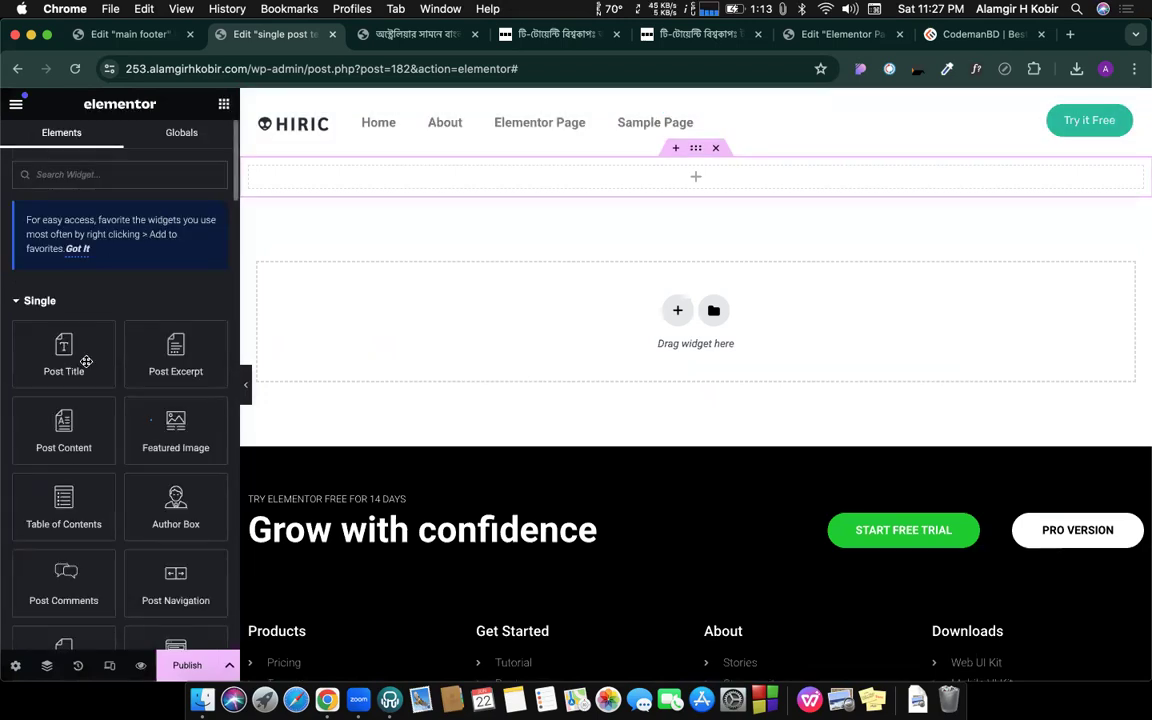
scroll(90, 260, down, 2)
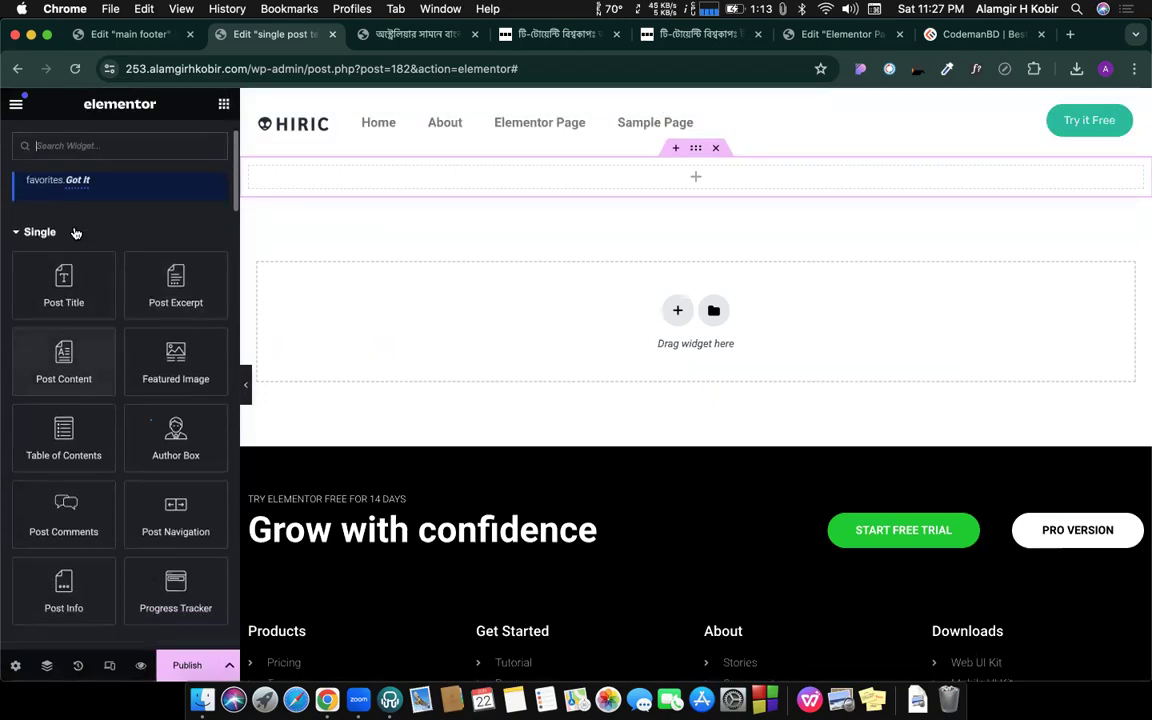
click(13, 232)
click(13, 232)
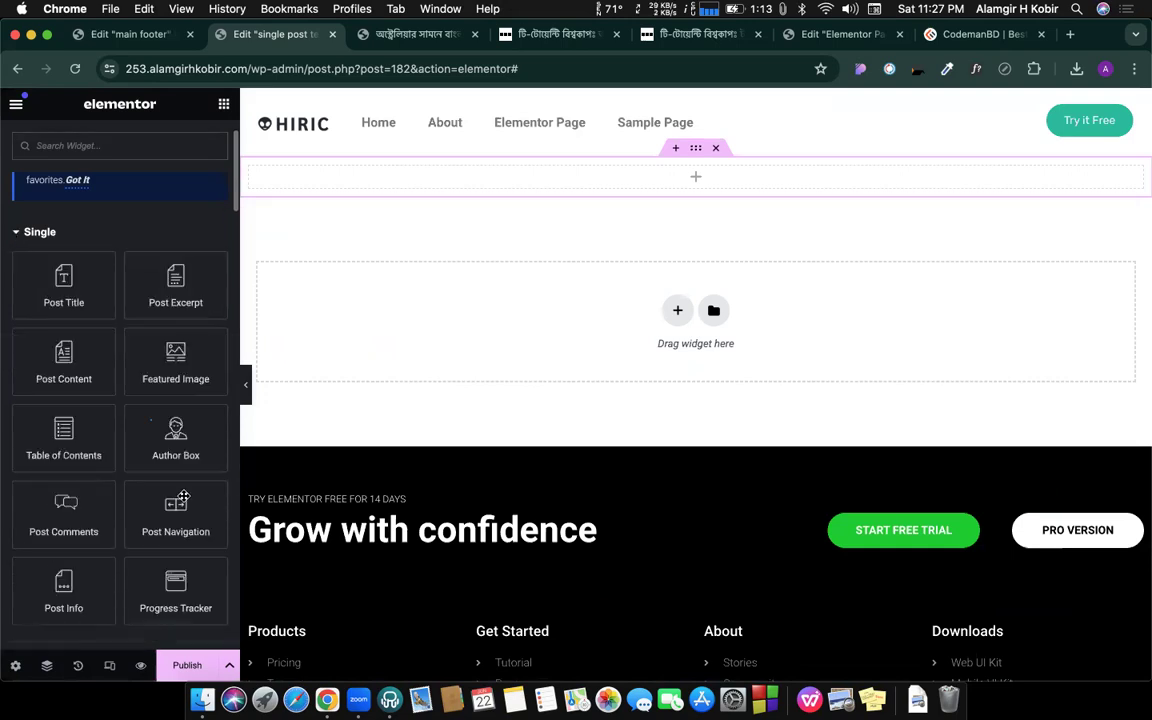
scroll(89, 393, down, 1)
scroll(89, 393, up, 2)
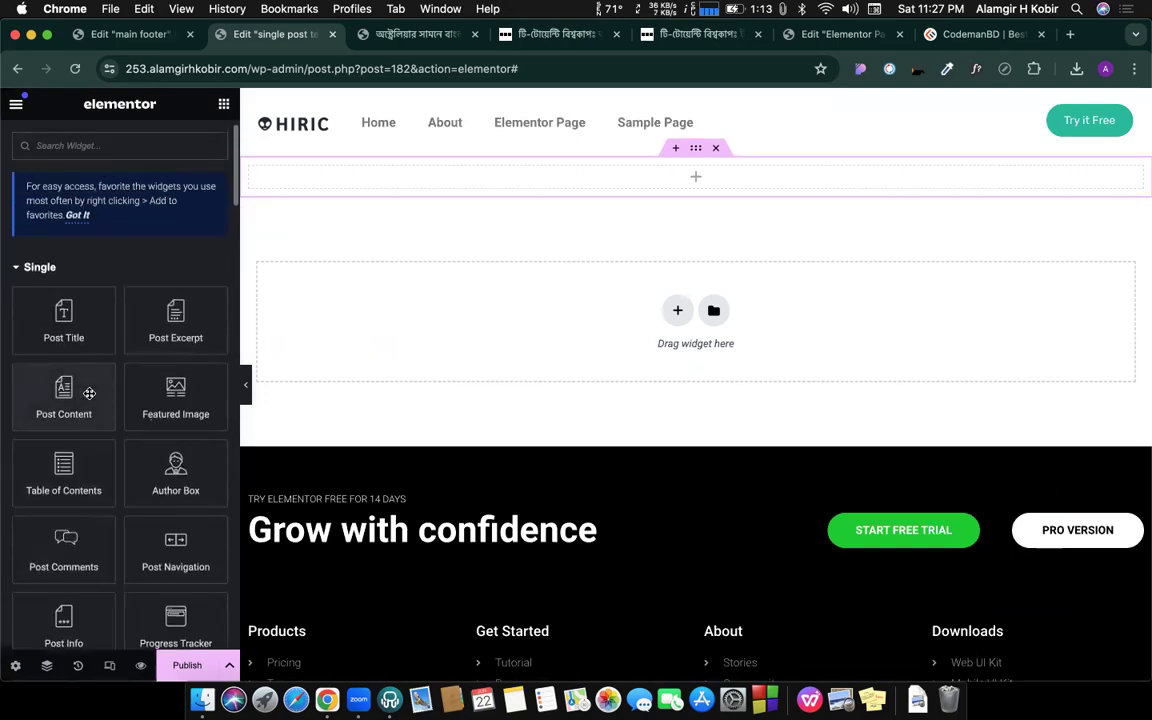
scroll(88, 398, down, 1)
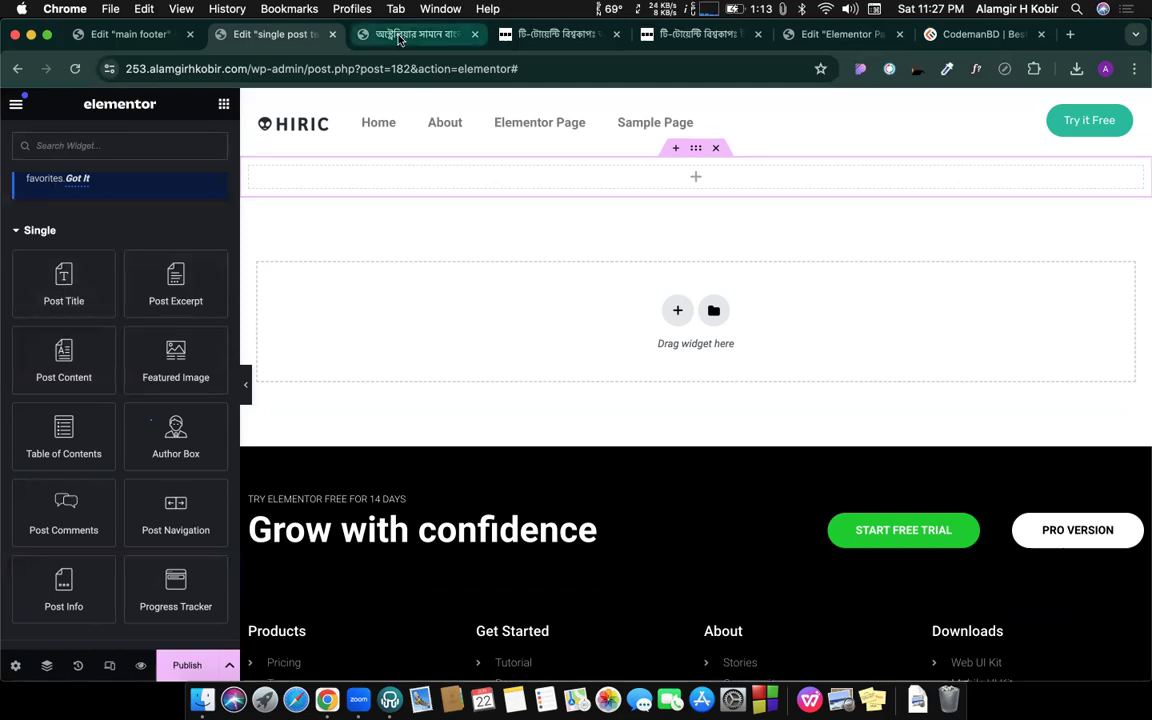
click(362, 35)
scroll(419, 587, down, 5)
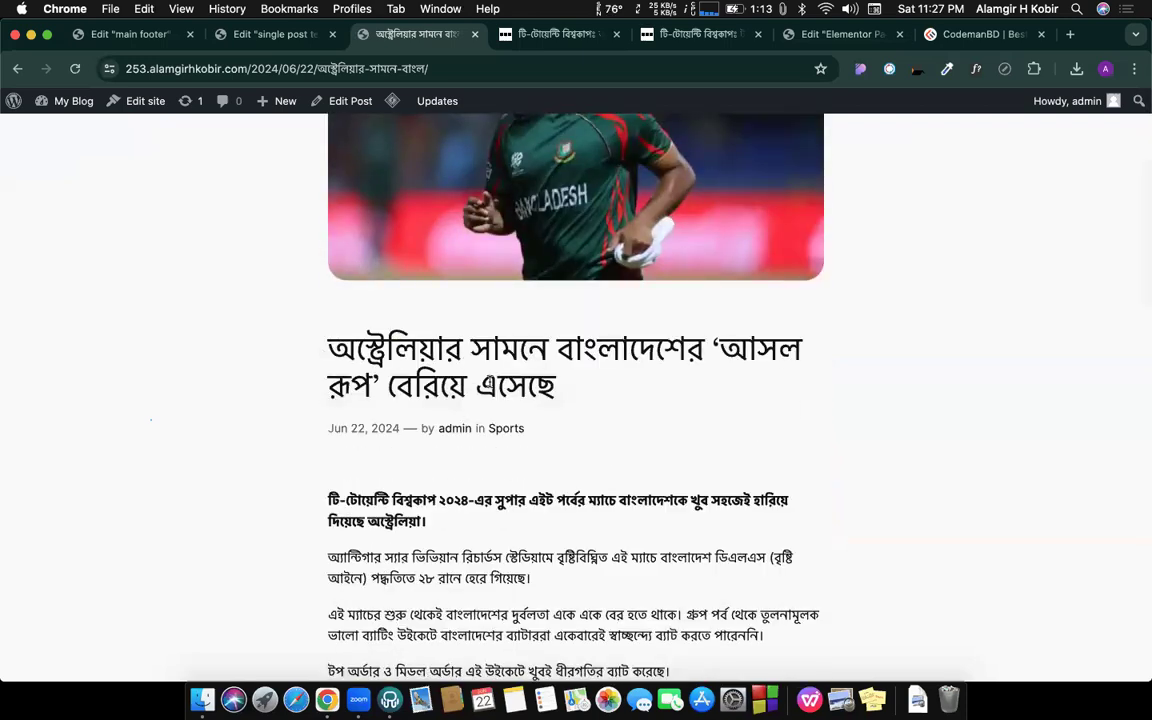
click(292, 38)
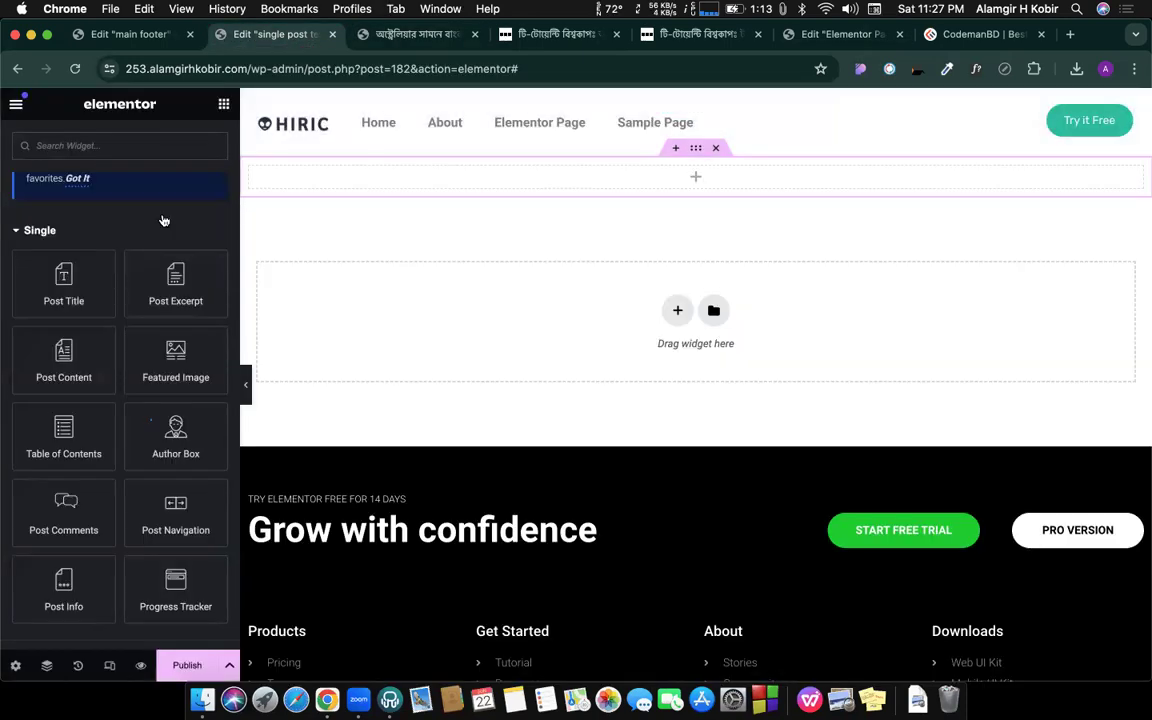
Step: Add a Post Title widget to the empty section and change its text color to a dark grey
drag(62, 298, 632, 180)
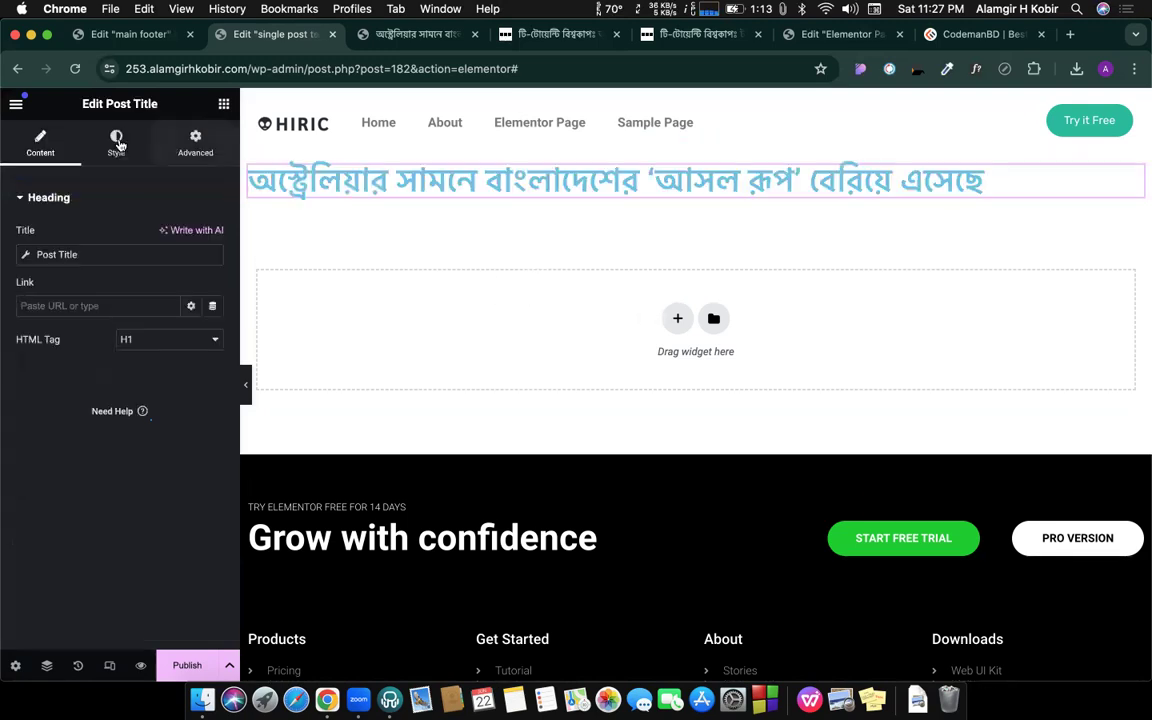
click(117, 143)
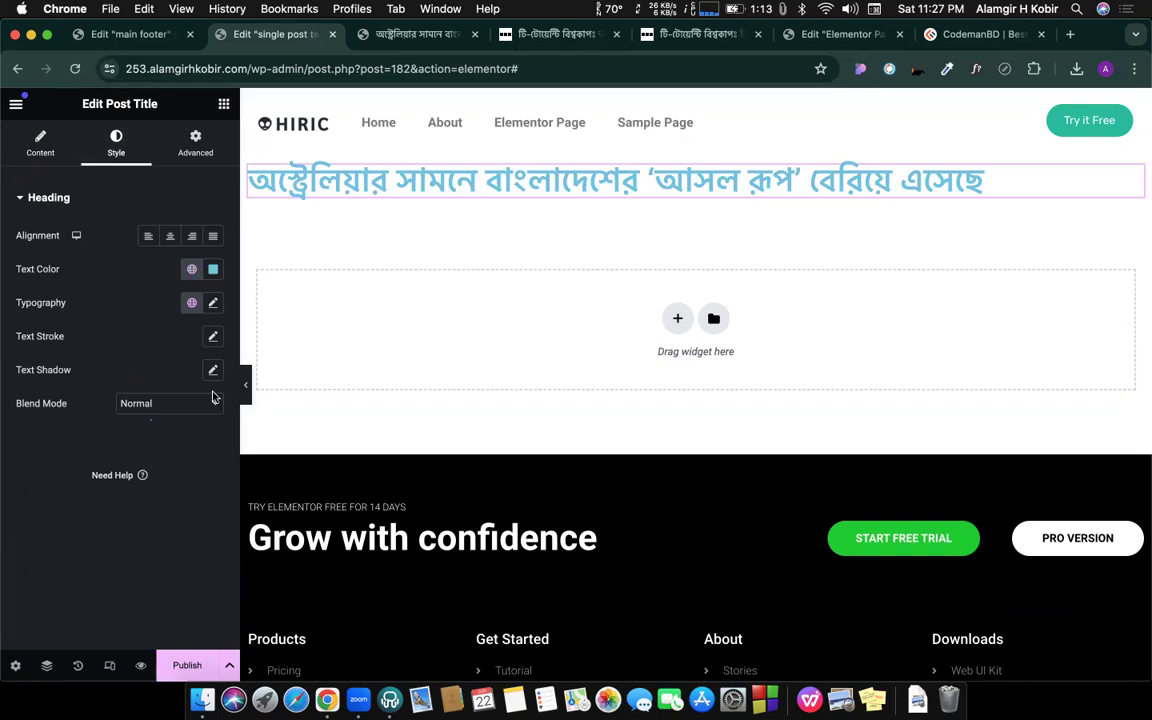
click(214, 270)
drag(216, 342, 141, 404)
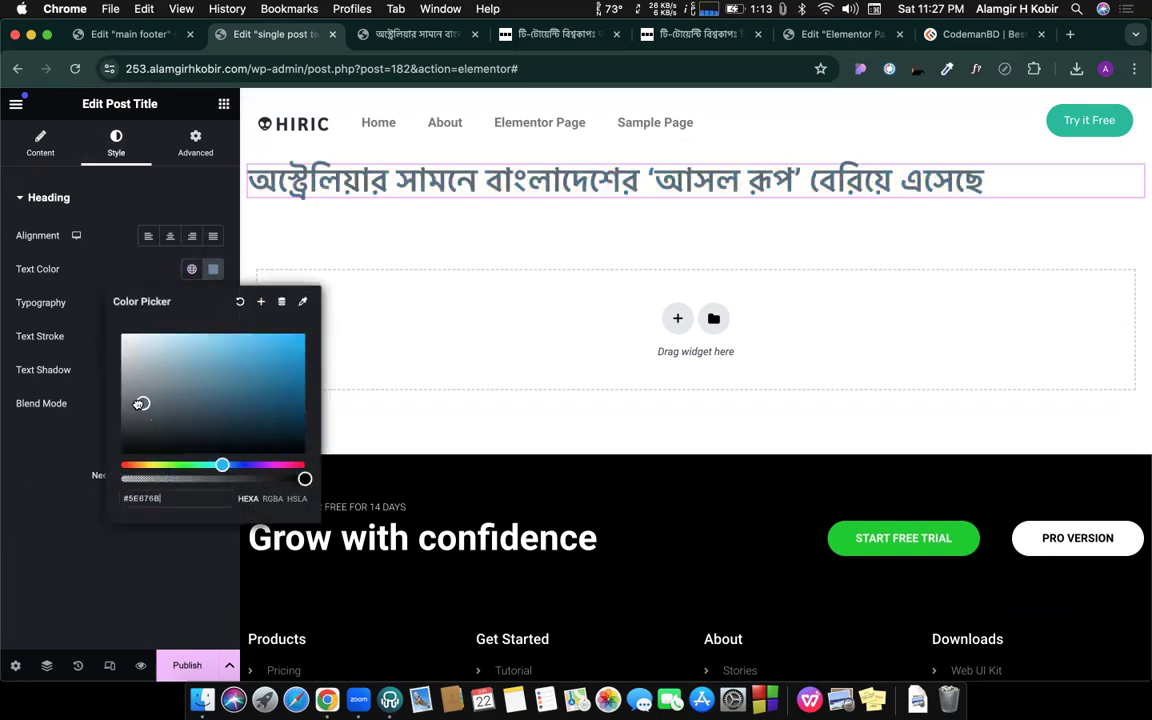
click(26, 455)
Step: Set the post title's font size to 32 px
click(216, 303)
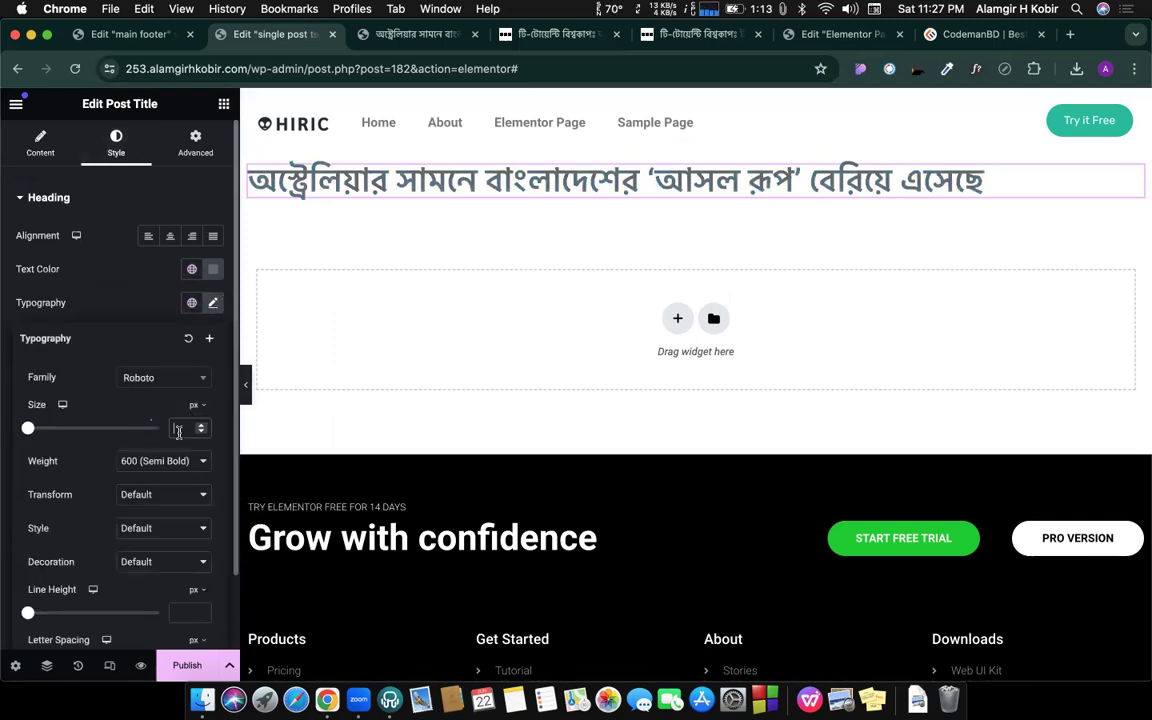
text(32)
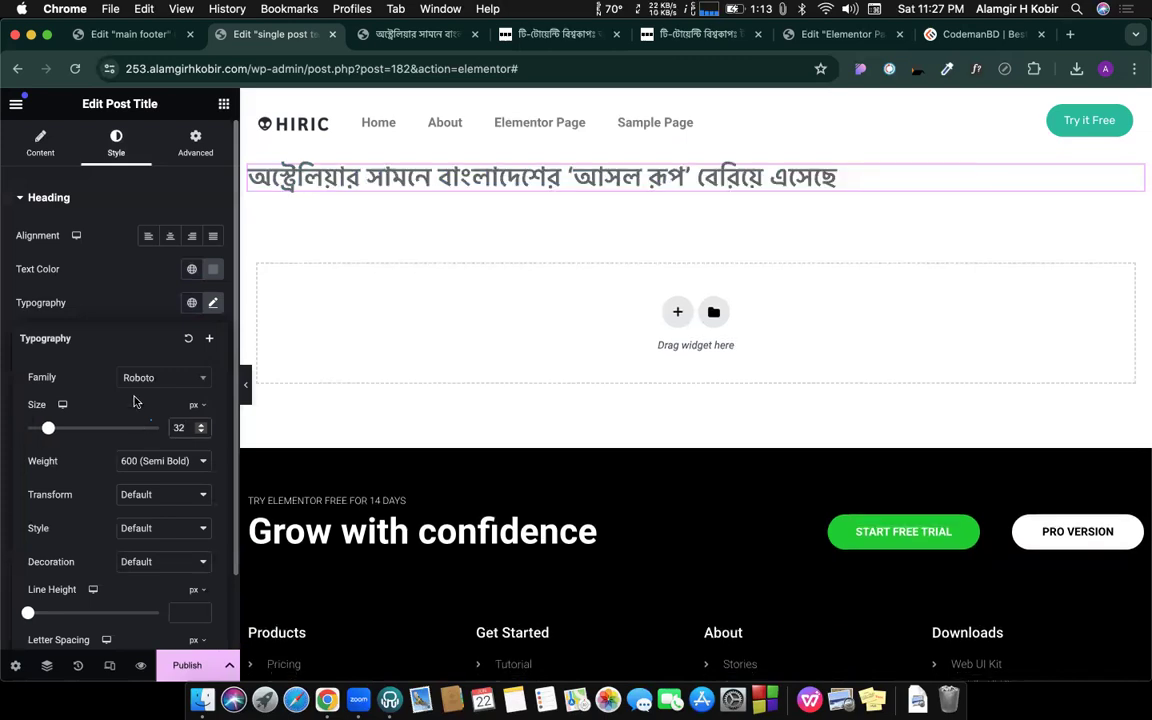
click(214, 306)
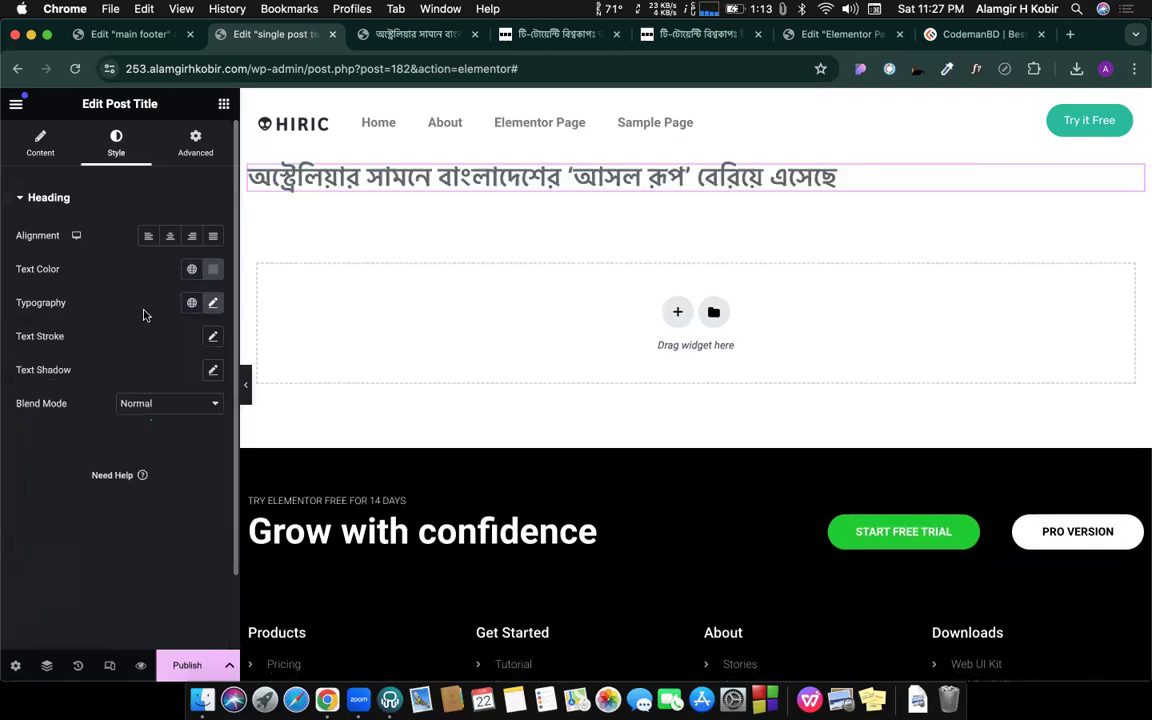
Step: Add a Featured Image widget below the post title and set the image width to 100%
click(224, 103)
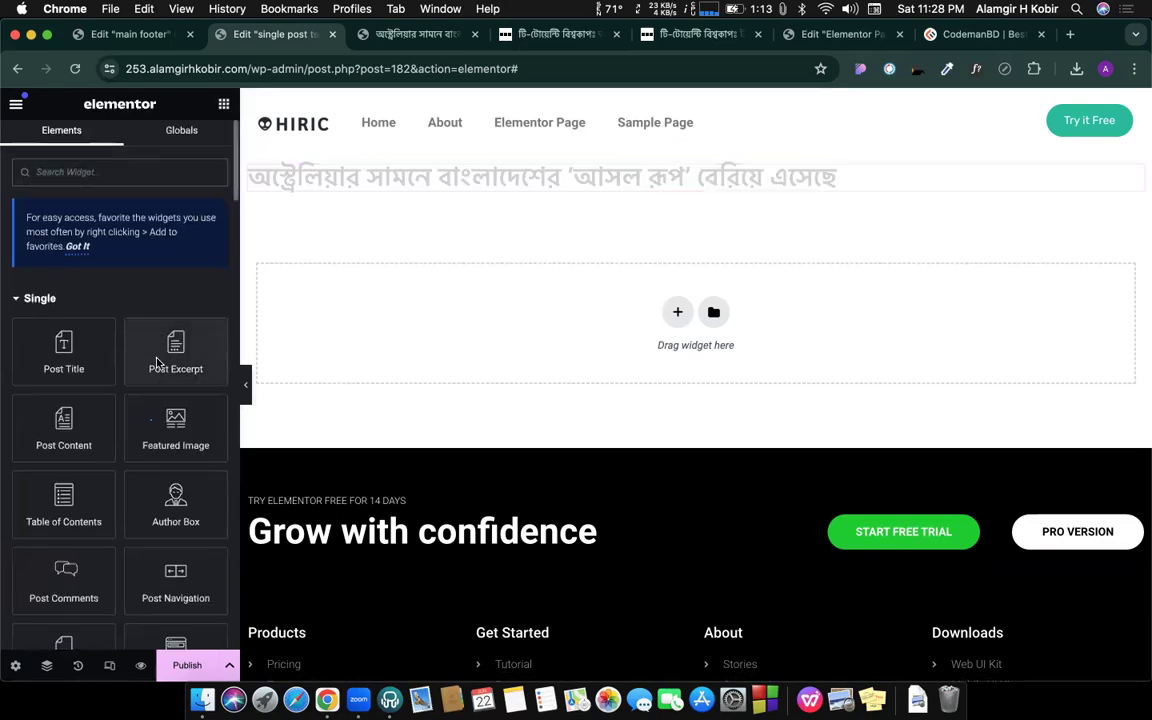
scroll(157, 363, down, 1)
drag(175, 365, 414, 190)
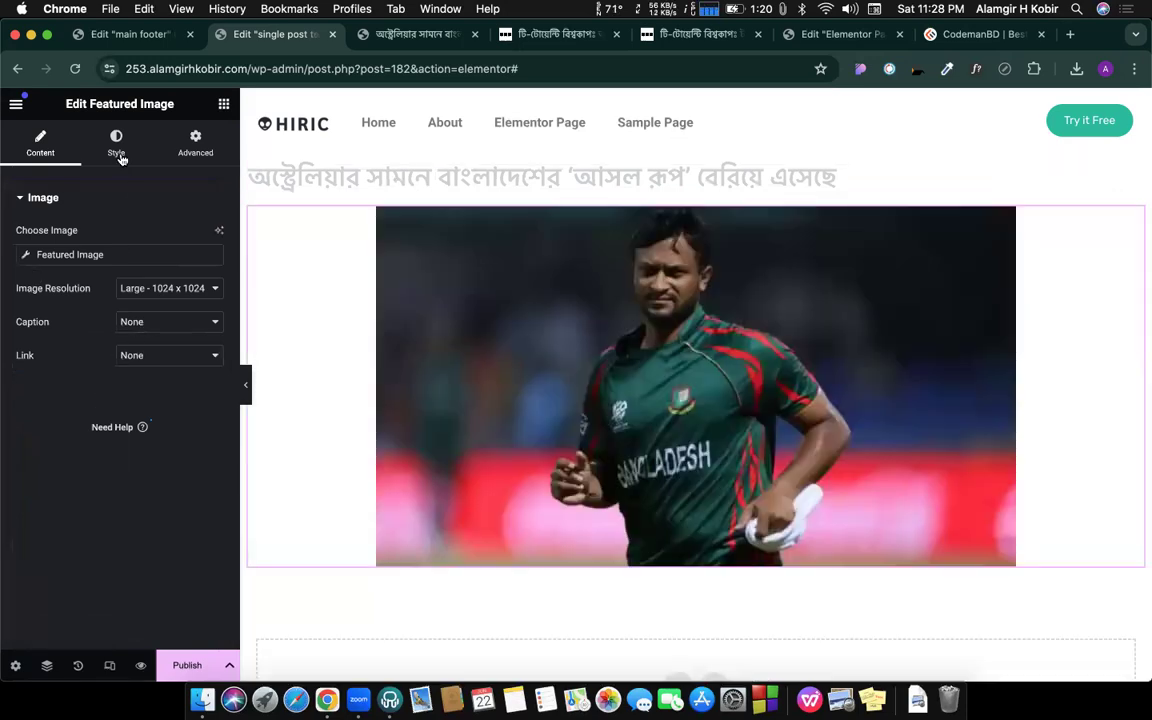
click(116, 146)
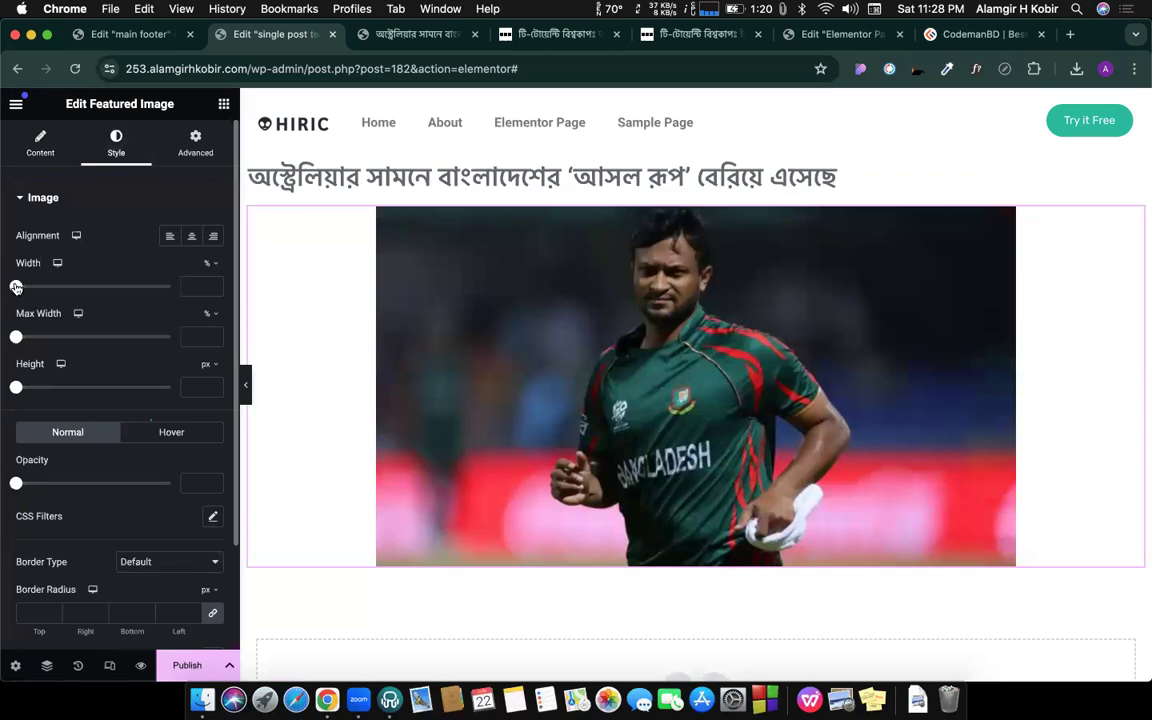
drag(16, 286, 177, 300)
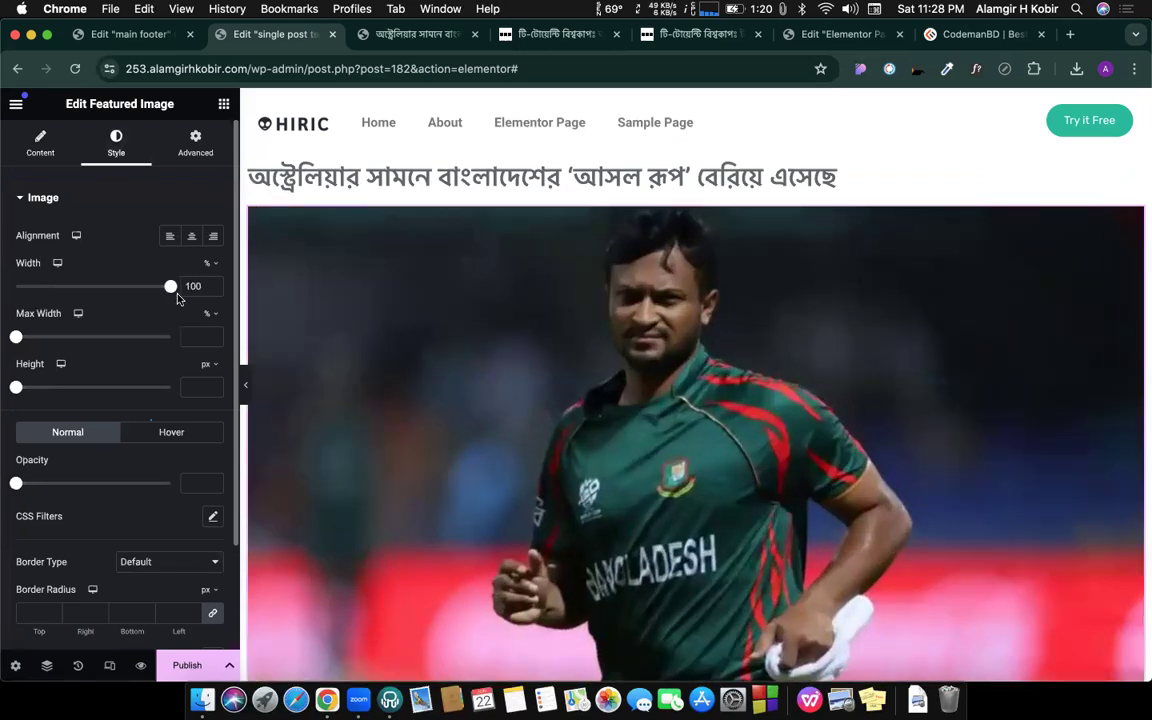
scroll(357, 320, down, 4)
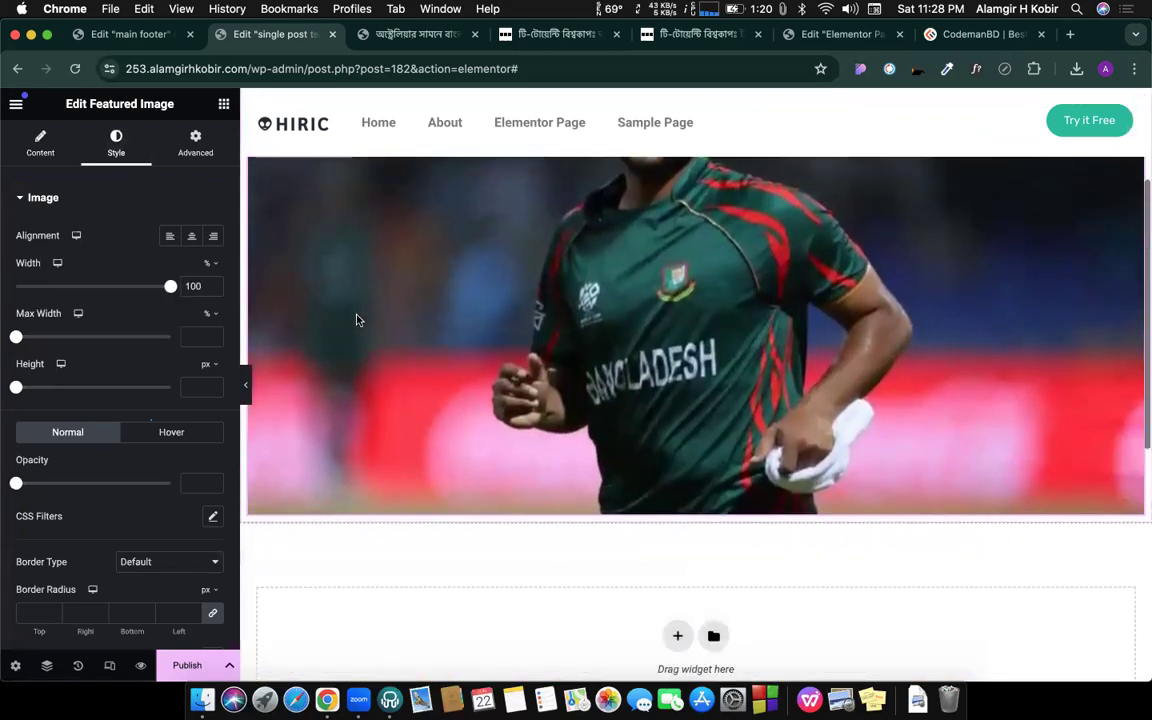
scroll(357, 320, down, 5)
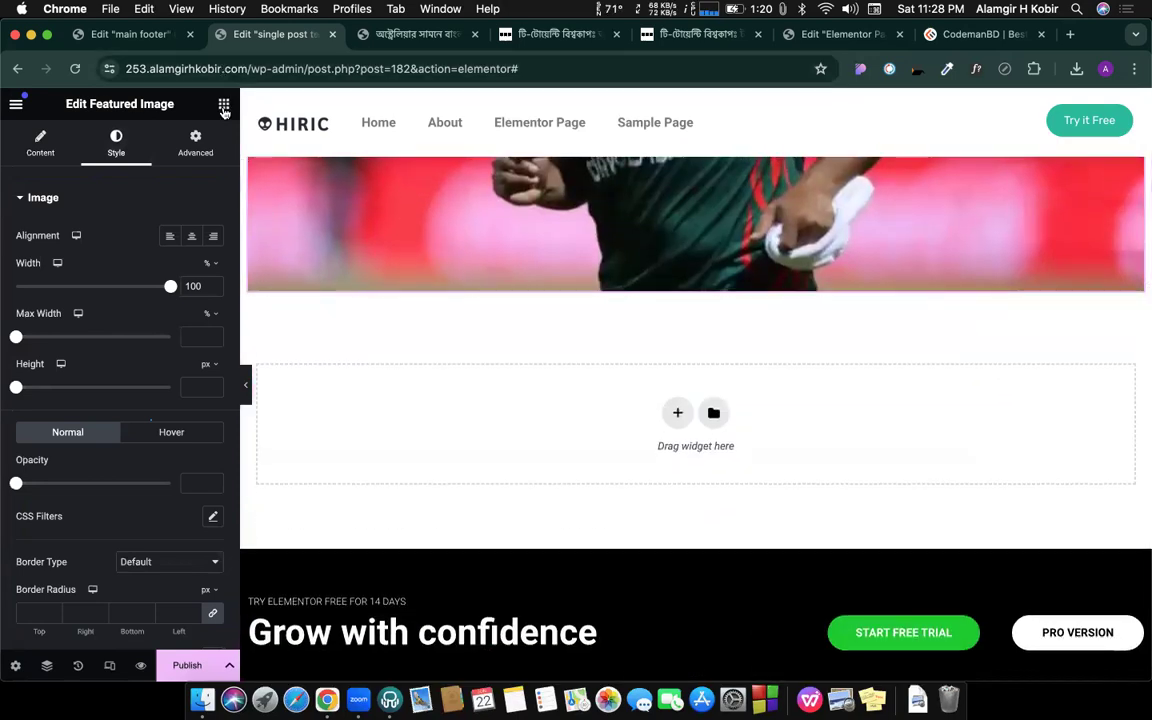
Step: Add a Post Info widget below the featured image and remove its Comments item
click(224, 106)
scroll(159, 319, down, 1)
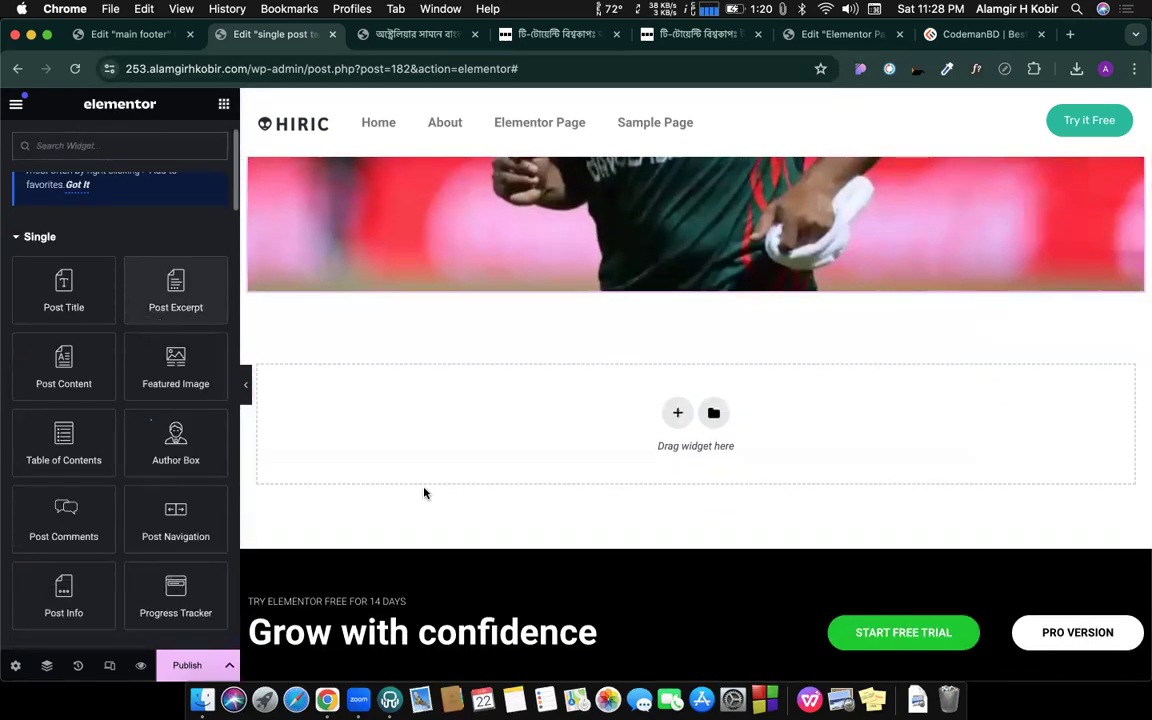
scroll(210, 375, down, 3)
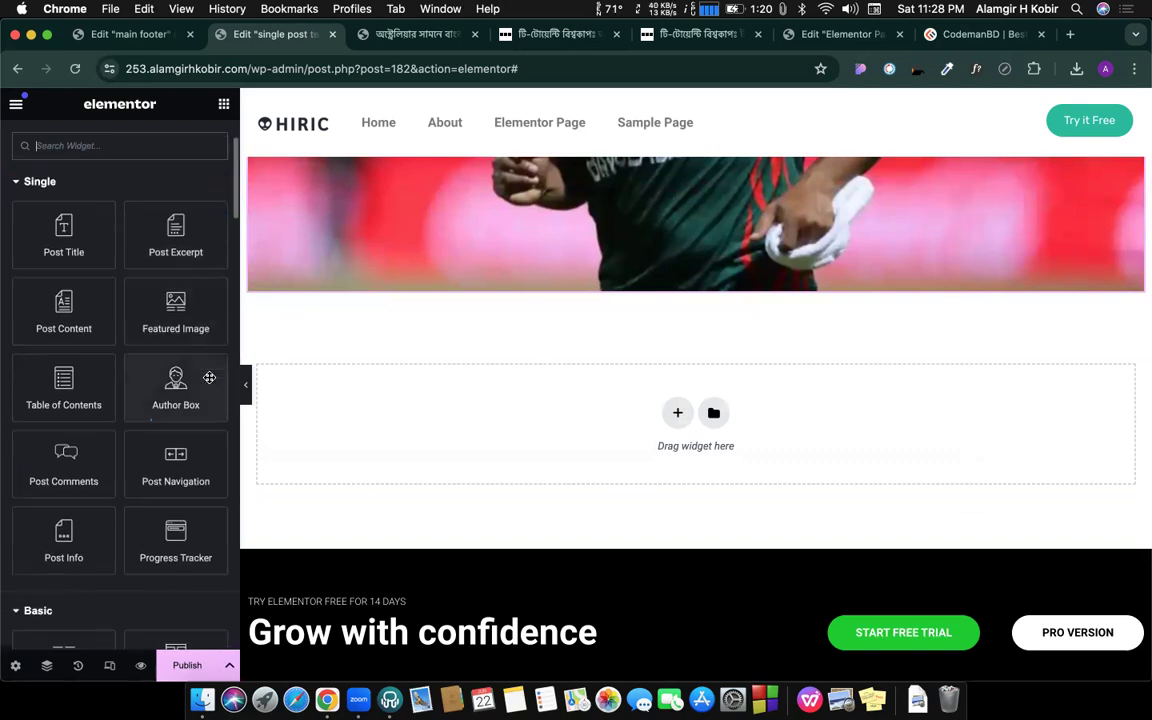
drag(57, 455, 425, 288)
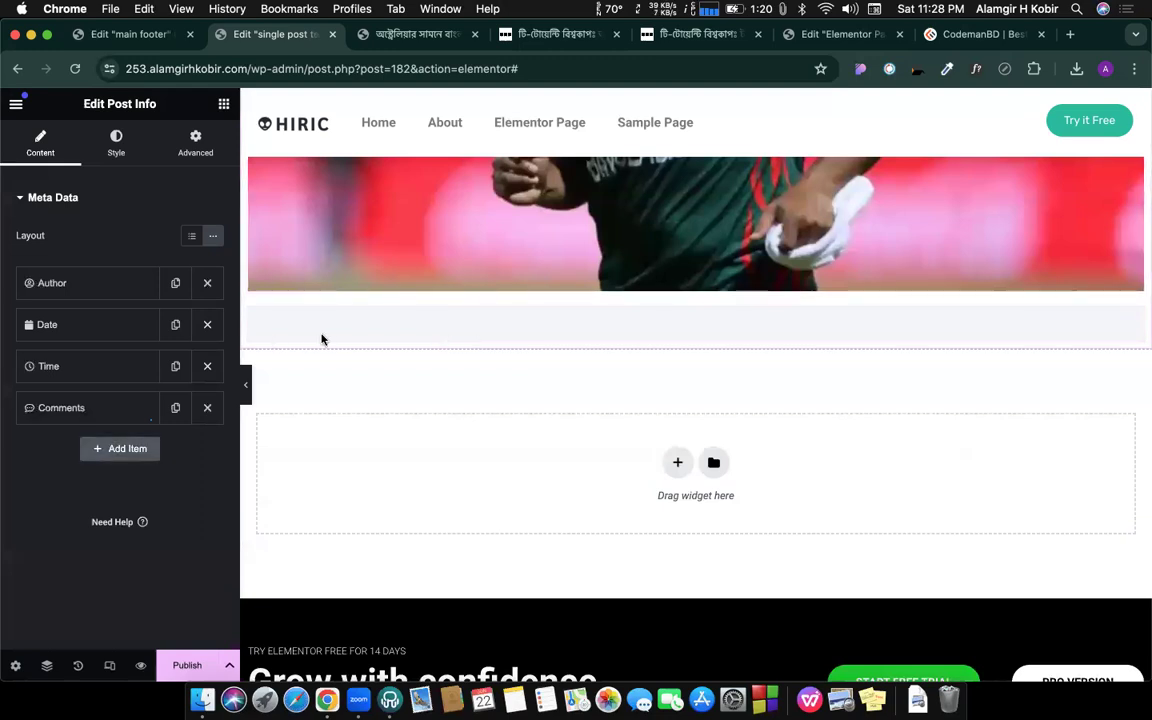
click(208, 410)
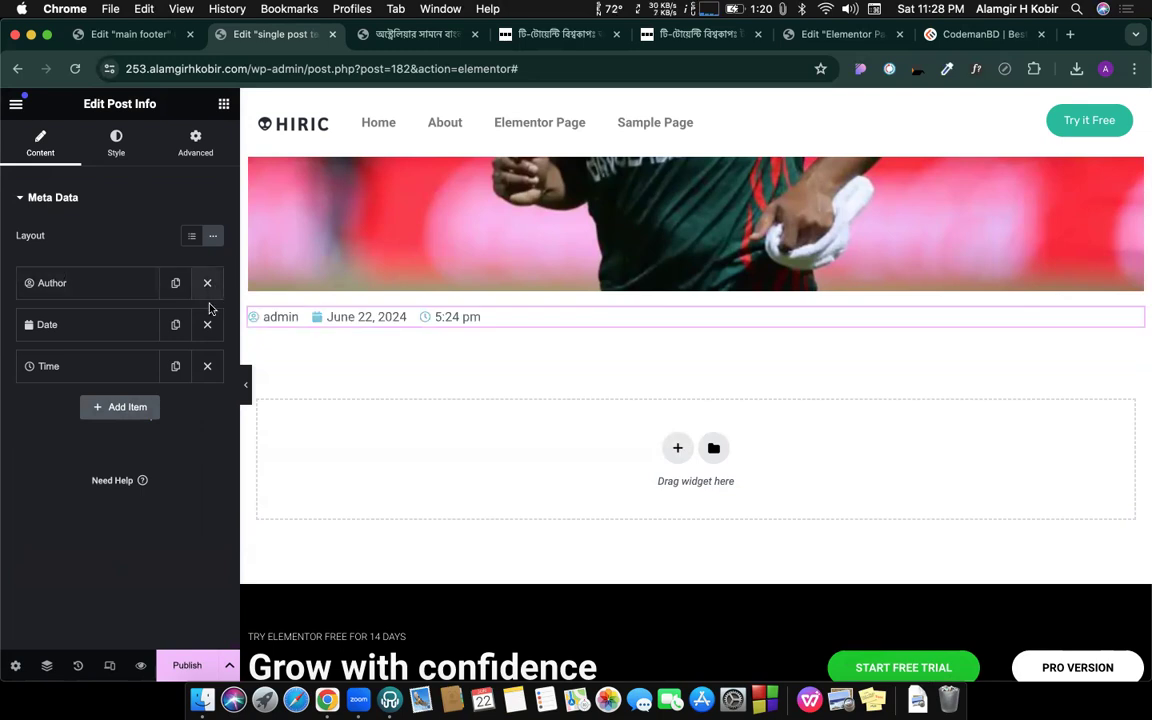
Step: Try out a custom Post Info item reading "2 min to read" and delete that item
click(110, 406)
click(140, 447)
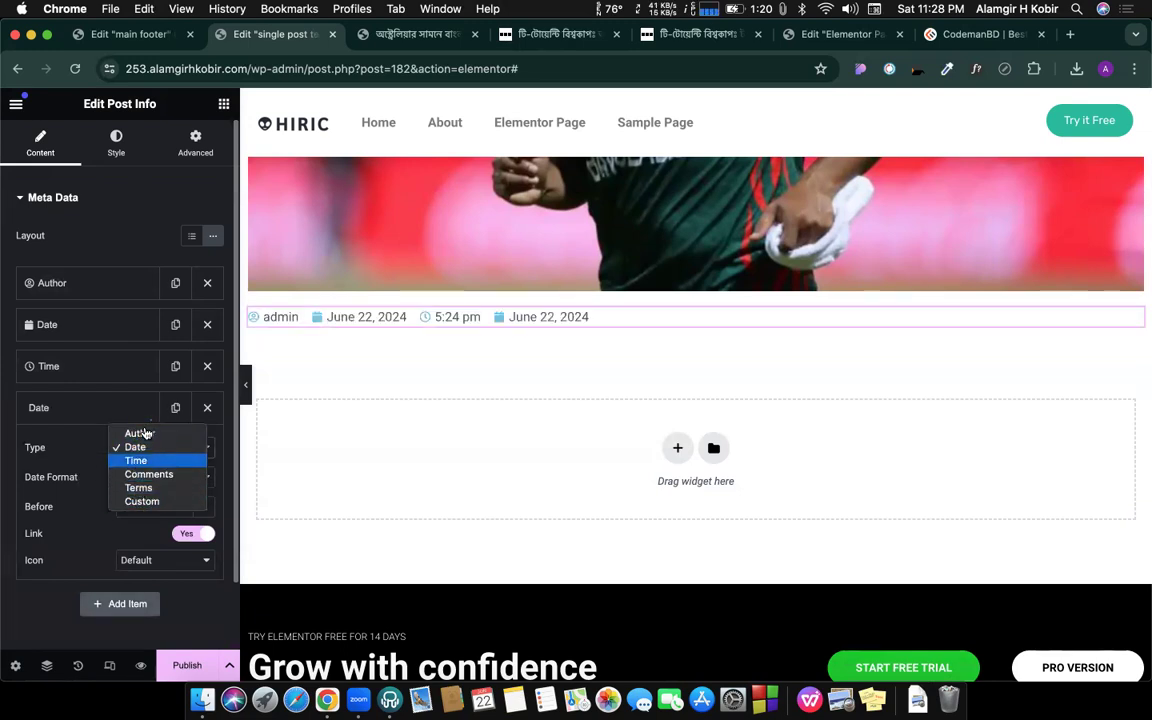
click(143, 502)
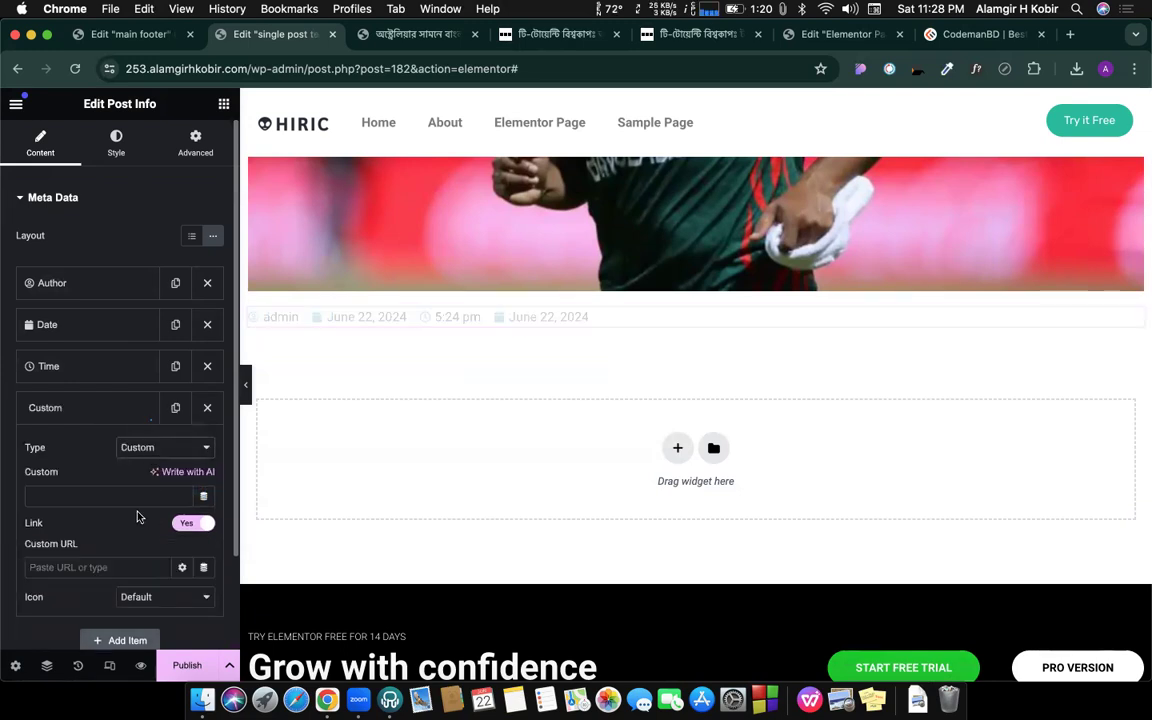
click(99, 494)
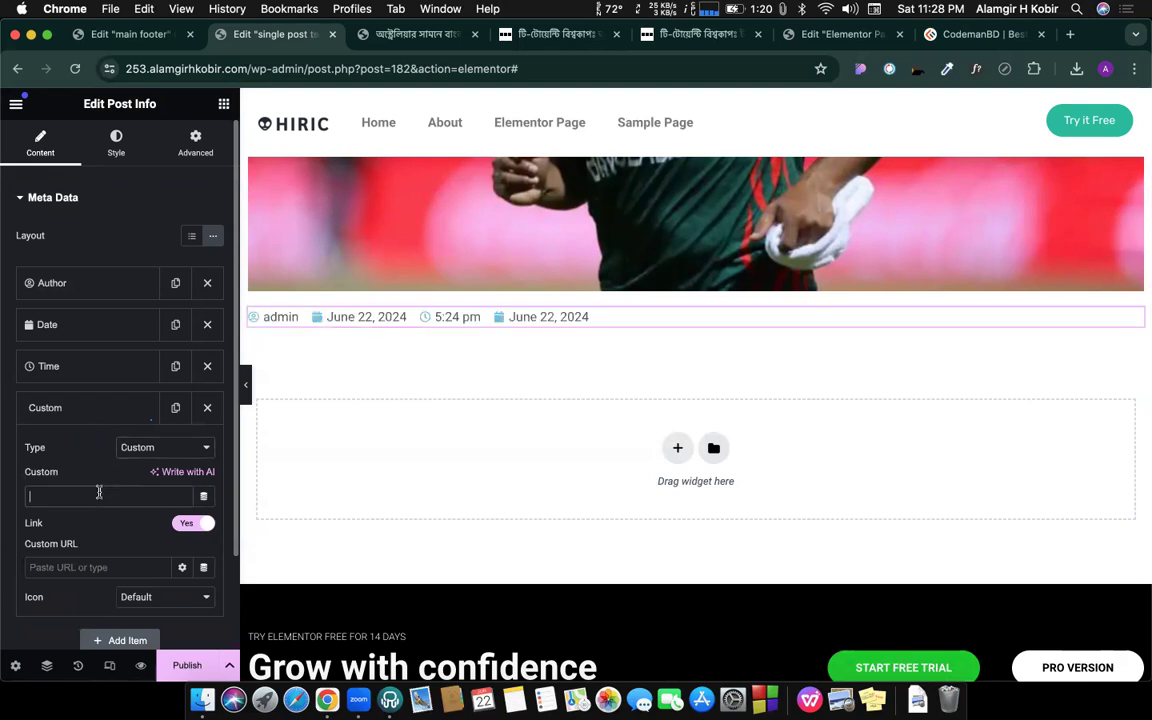
text(5 min)
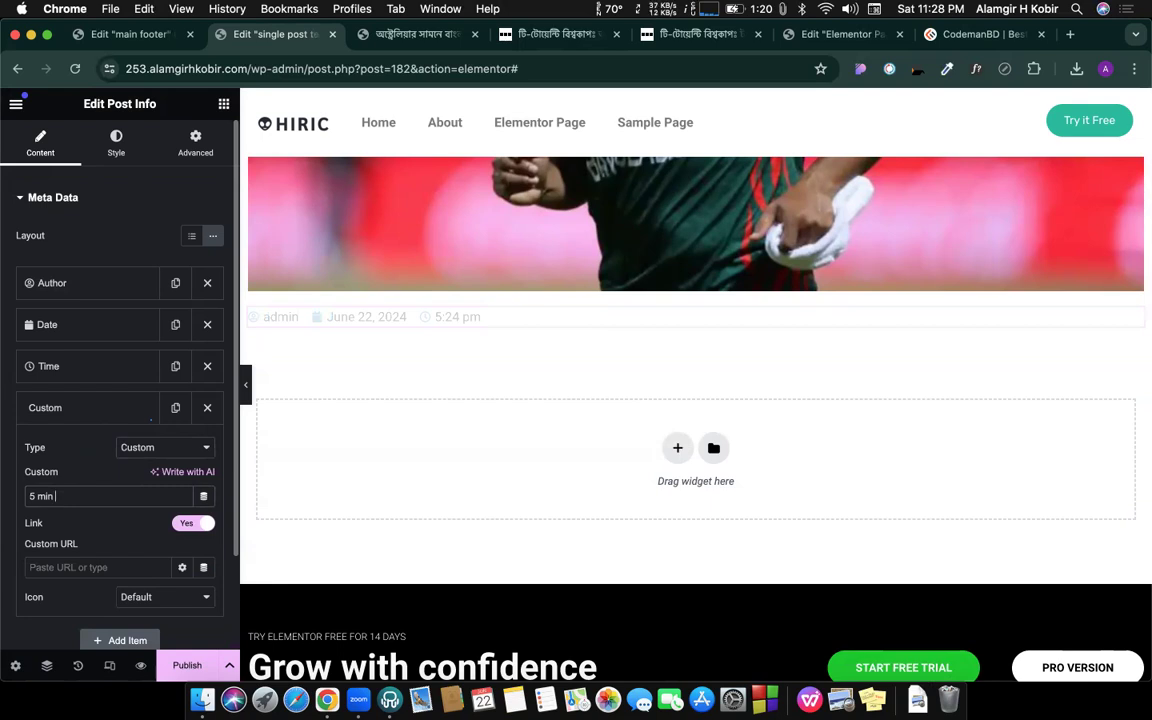
text(to re)
text(ad)
text(2)
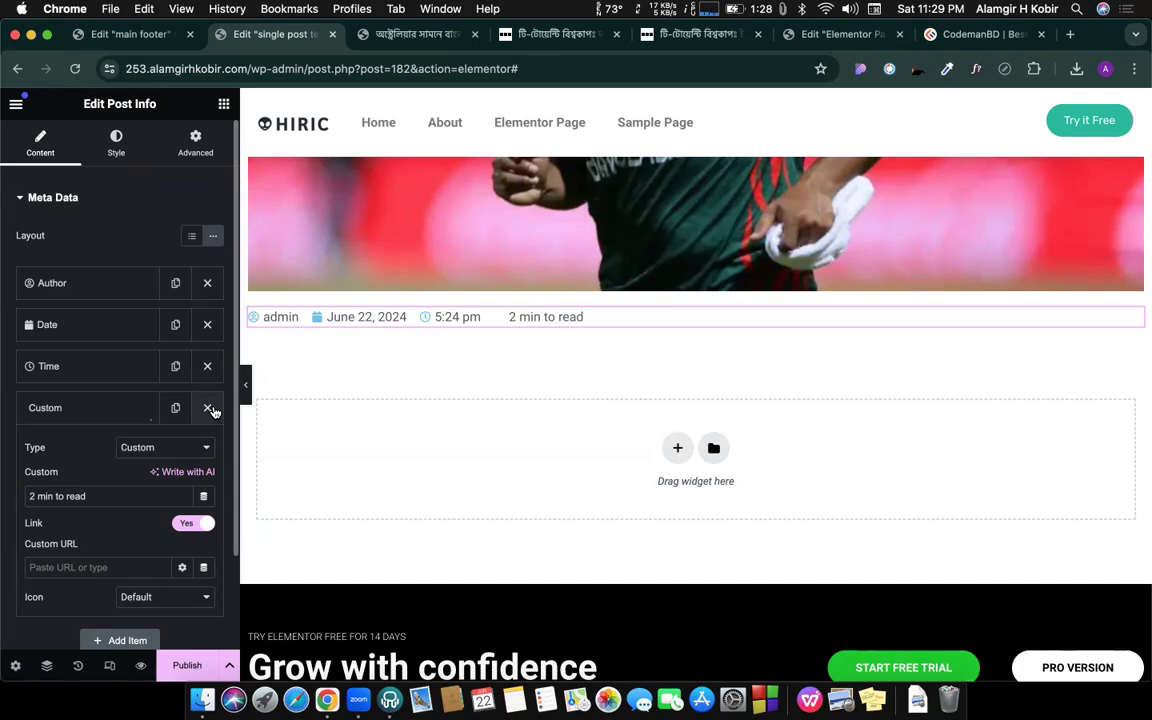
click(209, 409)
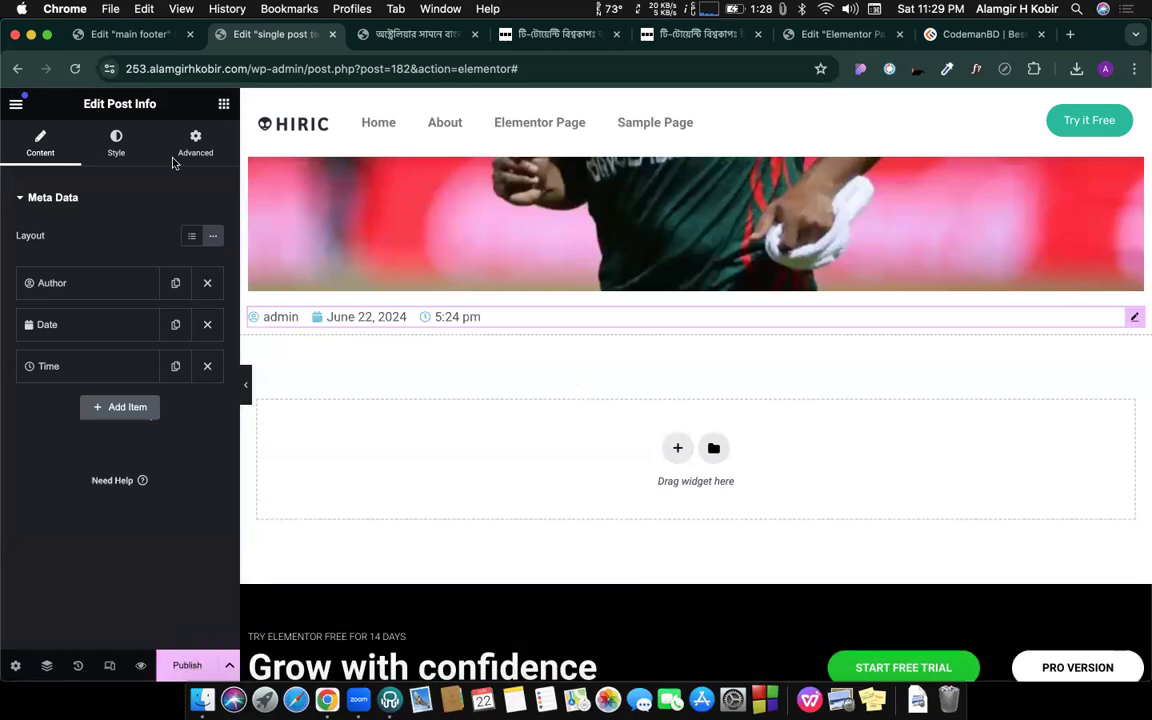
Step: Add a Post Content widget below the post info and review the assembled layout
click(226, 106)
scroll(160, 400, down, 2)
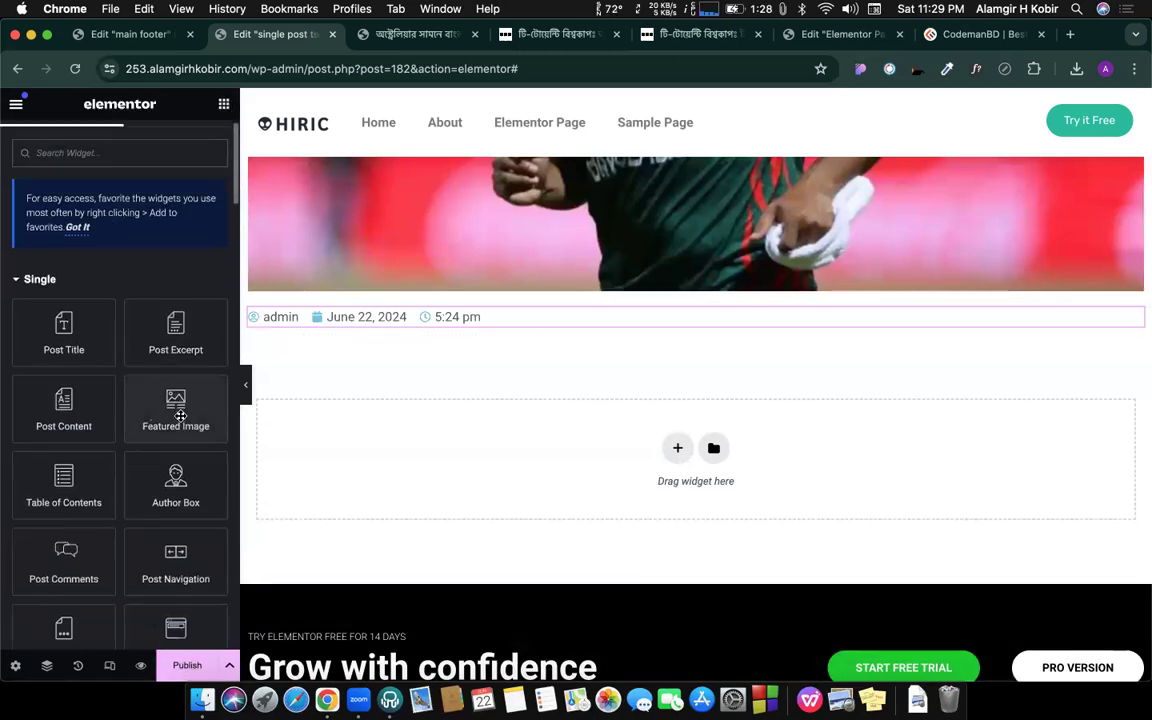
drag(55, 292, 356, 332)
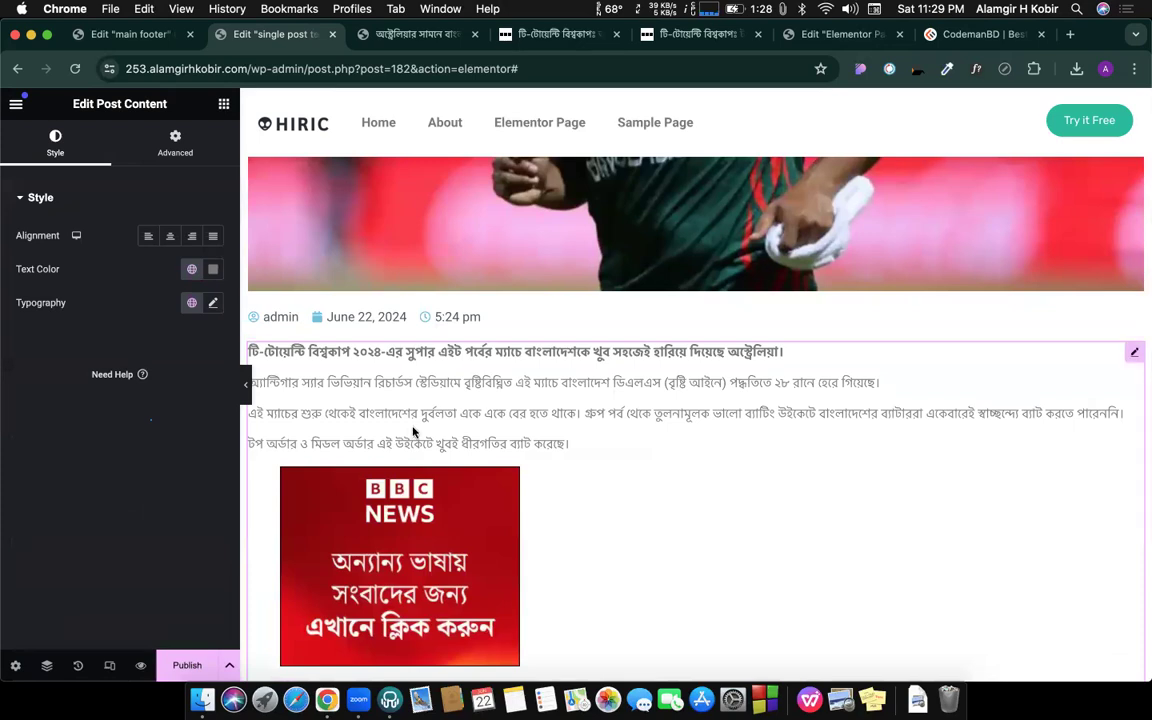
scroll(411, 432, down, 10)
scroll(411, 432, up, 10)
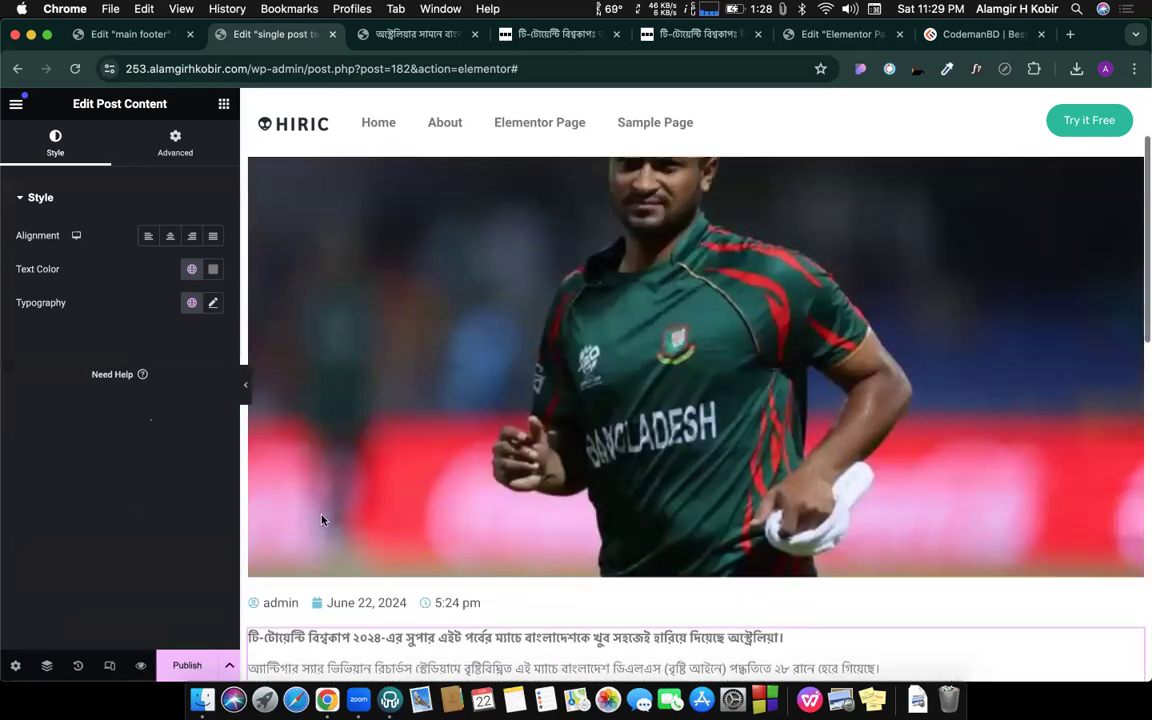
scroll(322, 519, up, 1)
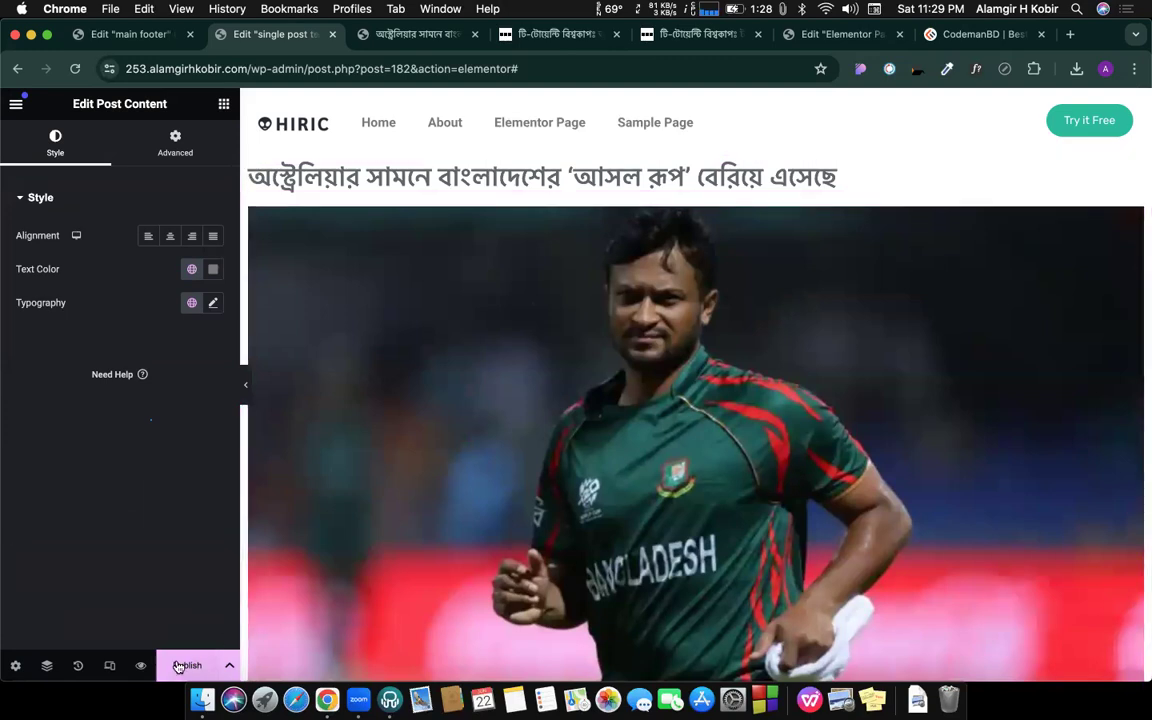
Step: Add a Post Comments widget in a new section below the post content, keeping the Theme Comments skin
scroll(635, 370, down, 10)
scroll(592, 309, up, 2)
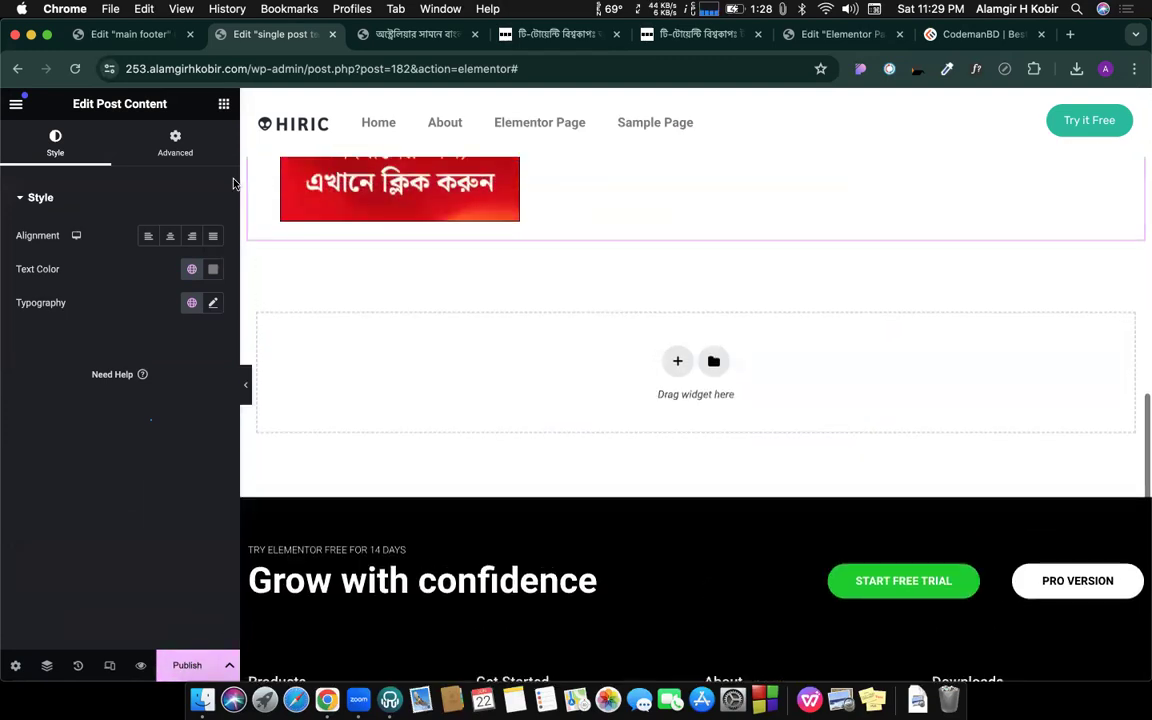
click(225, 104)
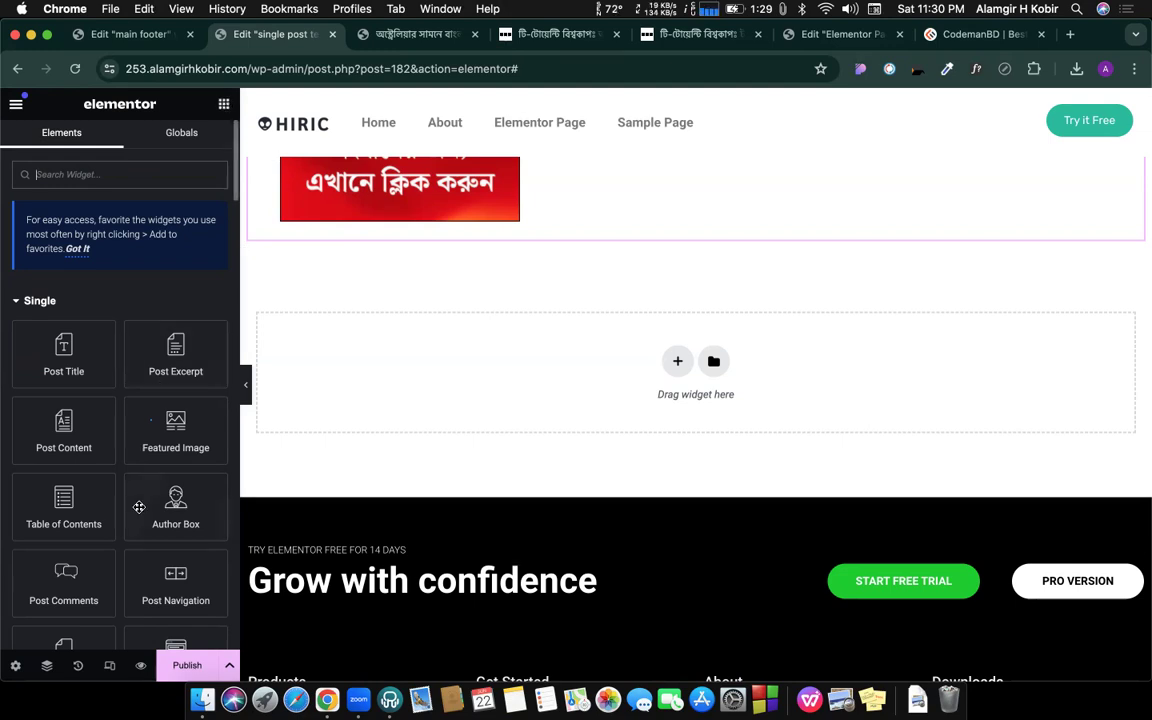
scroll(139, 507, down, 2)
drag(63, 483, 596, 364)
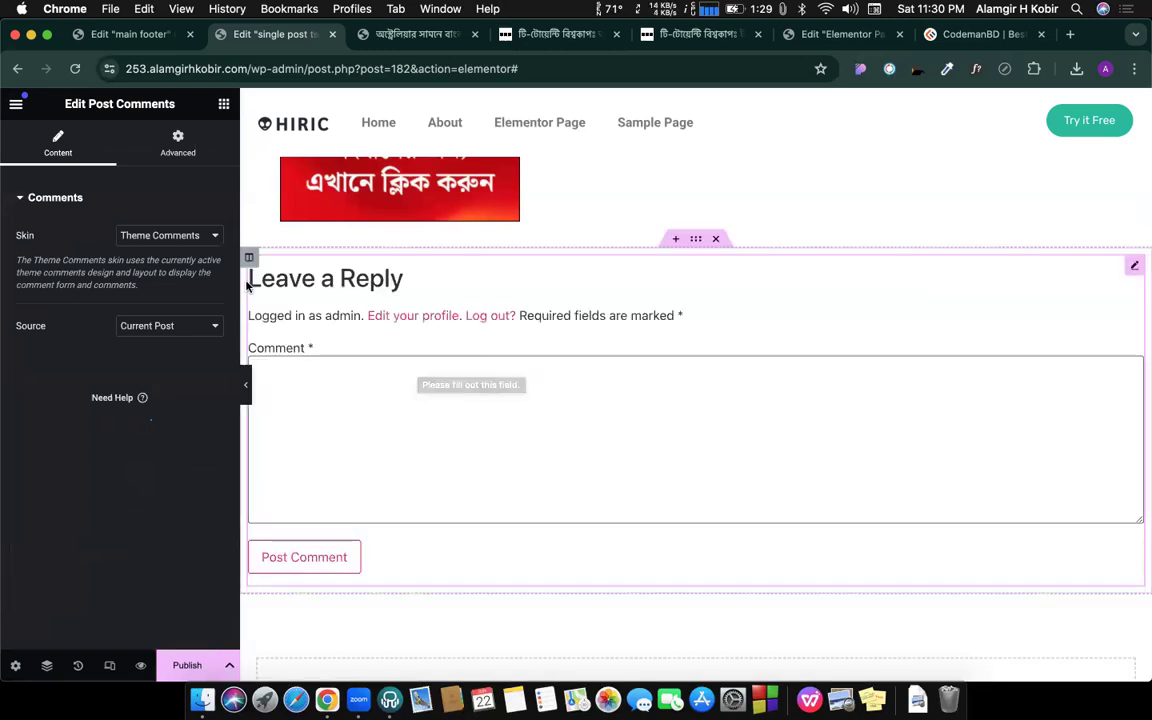
click(143, 235)
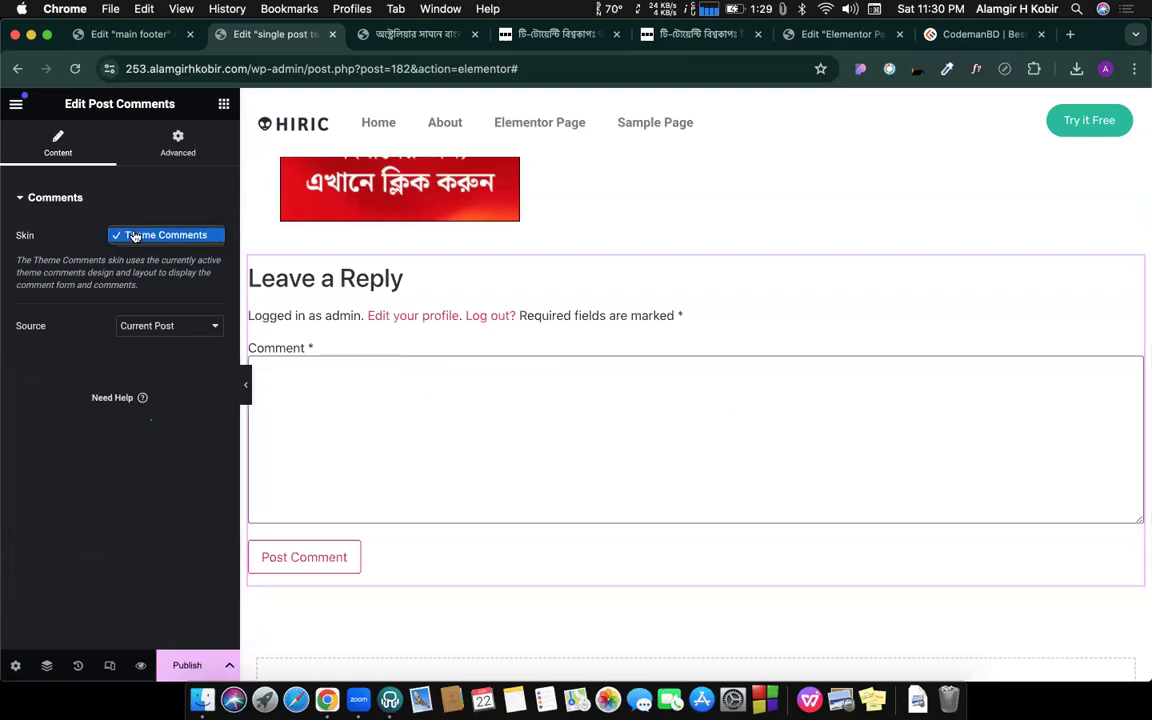
click(135, 234)
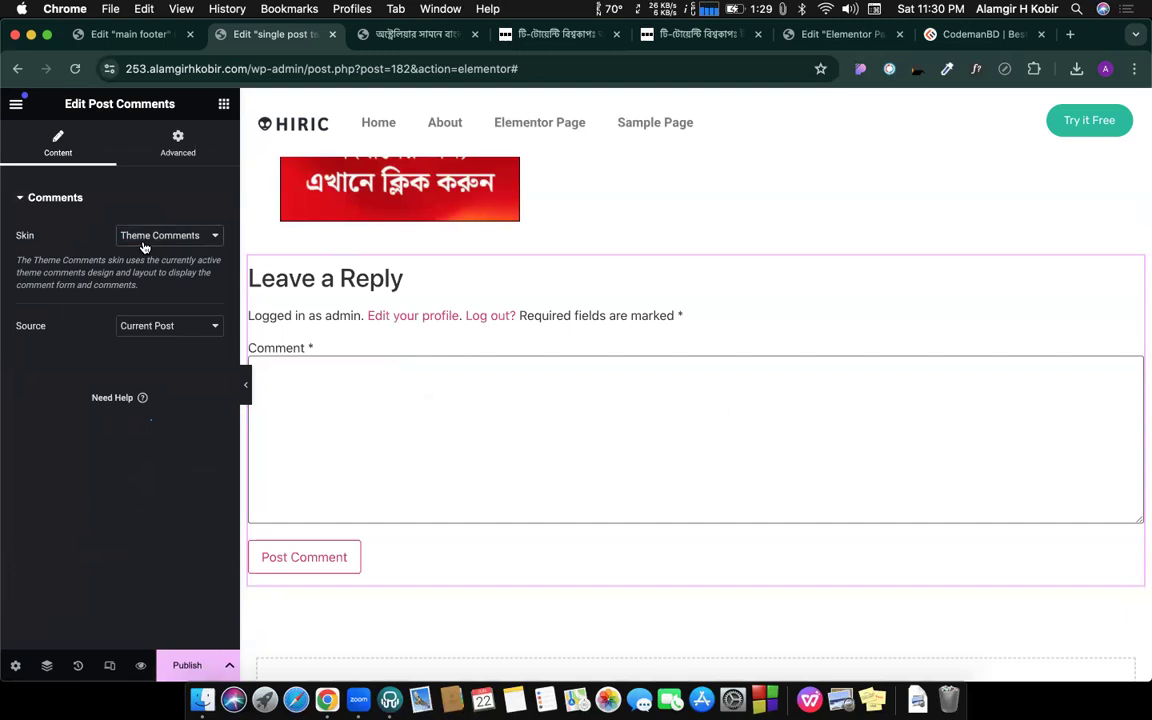
Step: Publish the single post template with a display condition that includes all Posts
click(177, 668)
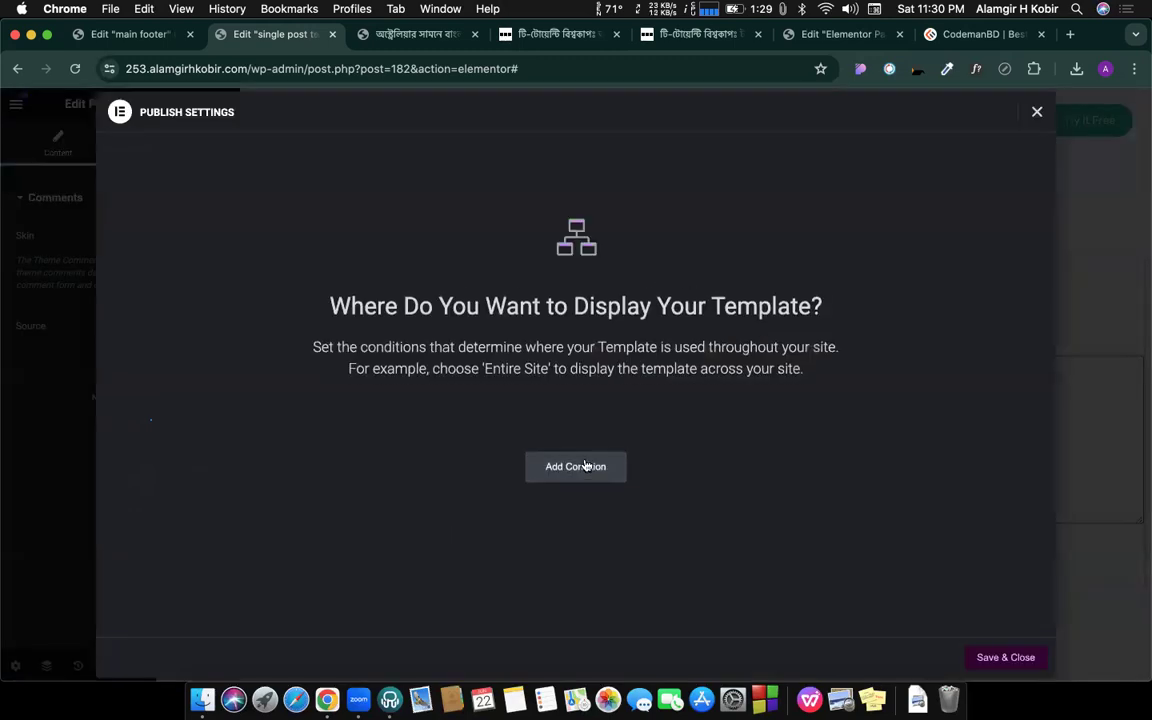
click(577, 469)
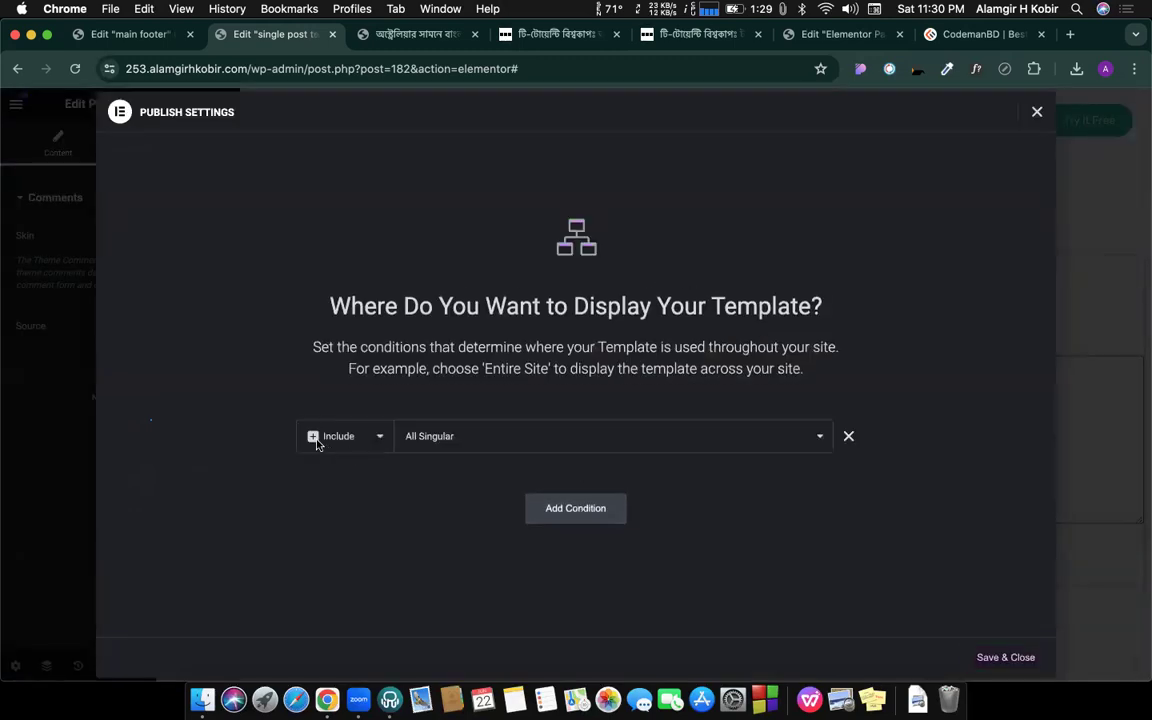
click(435, 437)
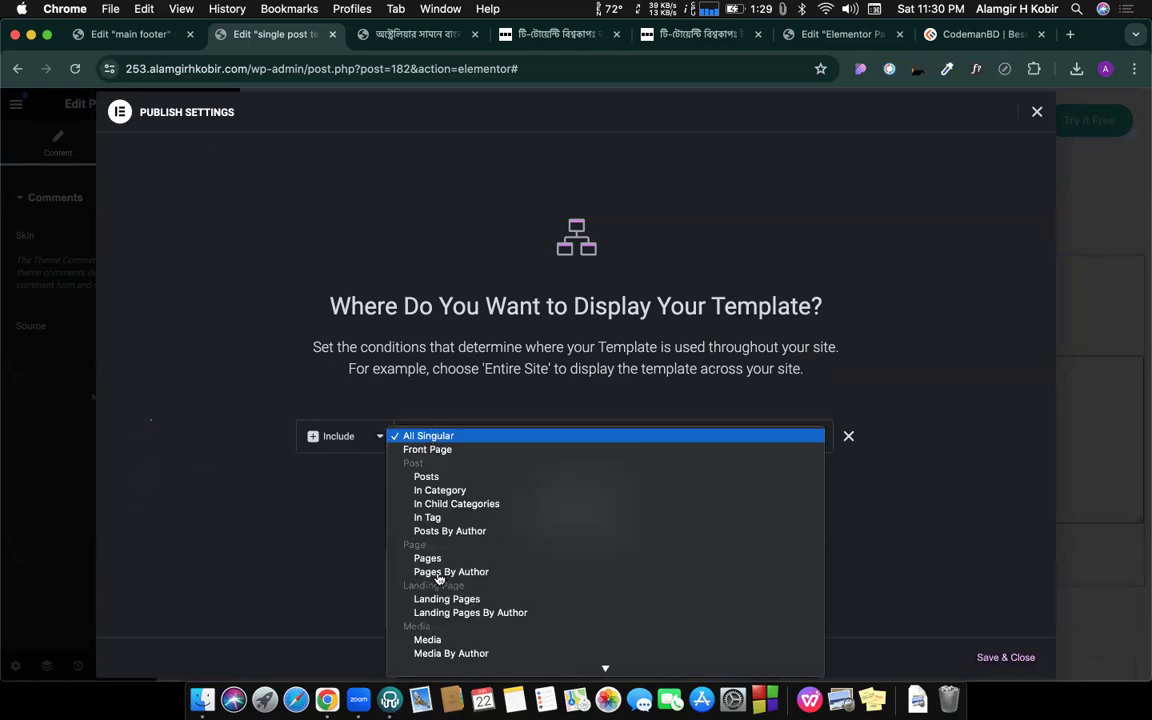
click(427, 478)
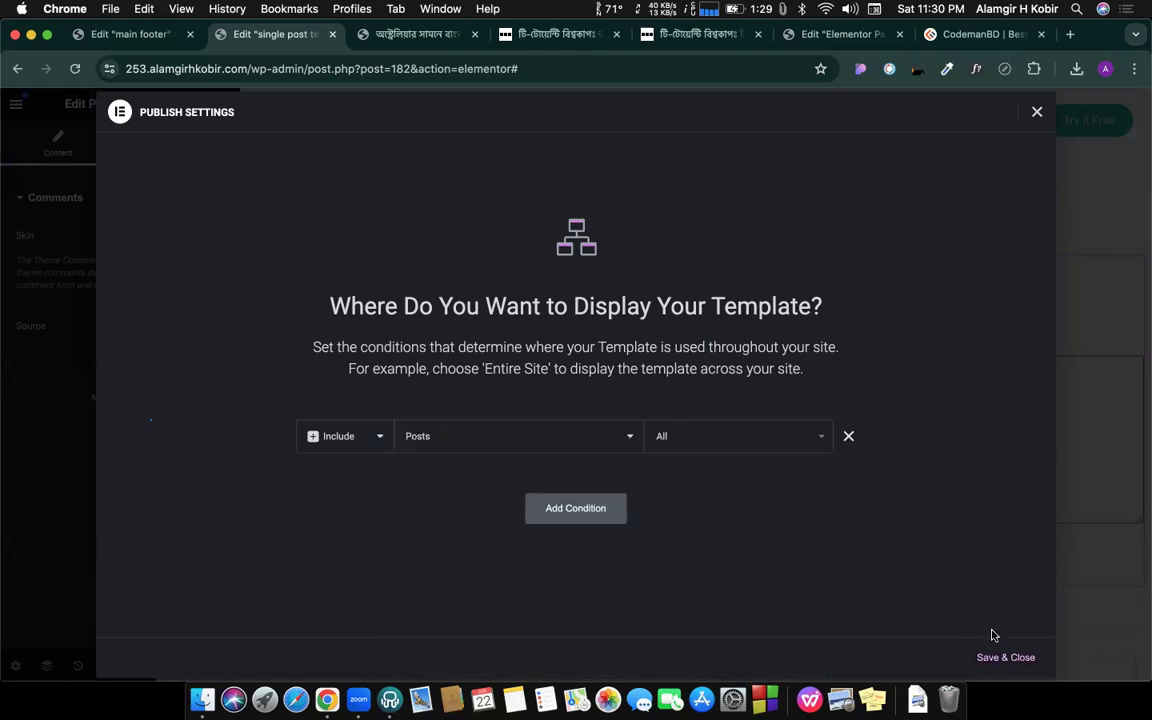
click(1004, 658)
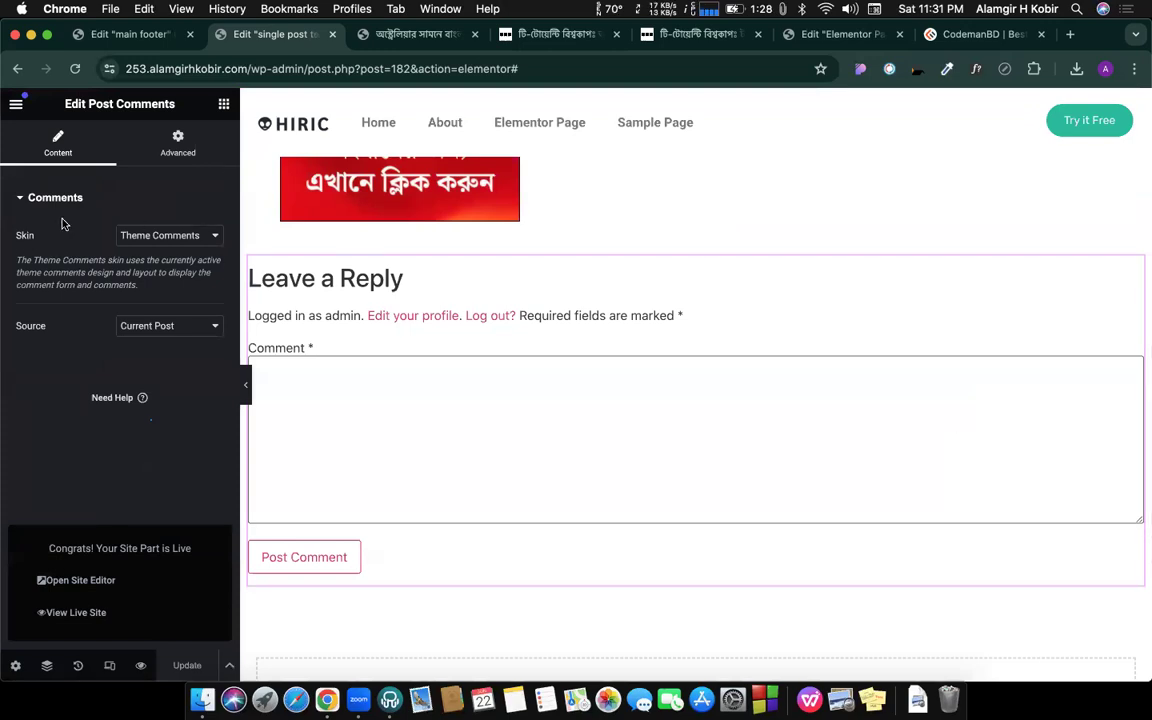
Step: Reload the published Sports post and examine how the single post template displays it down to the footer
scroll(340, 310, up, 1)
scroll(347, 322, up, 5)
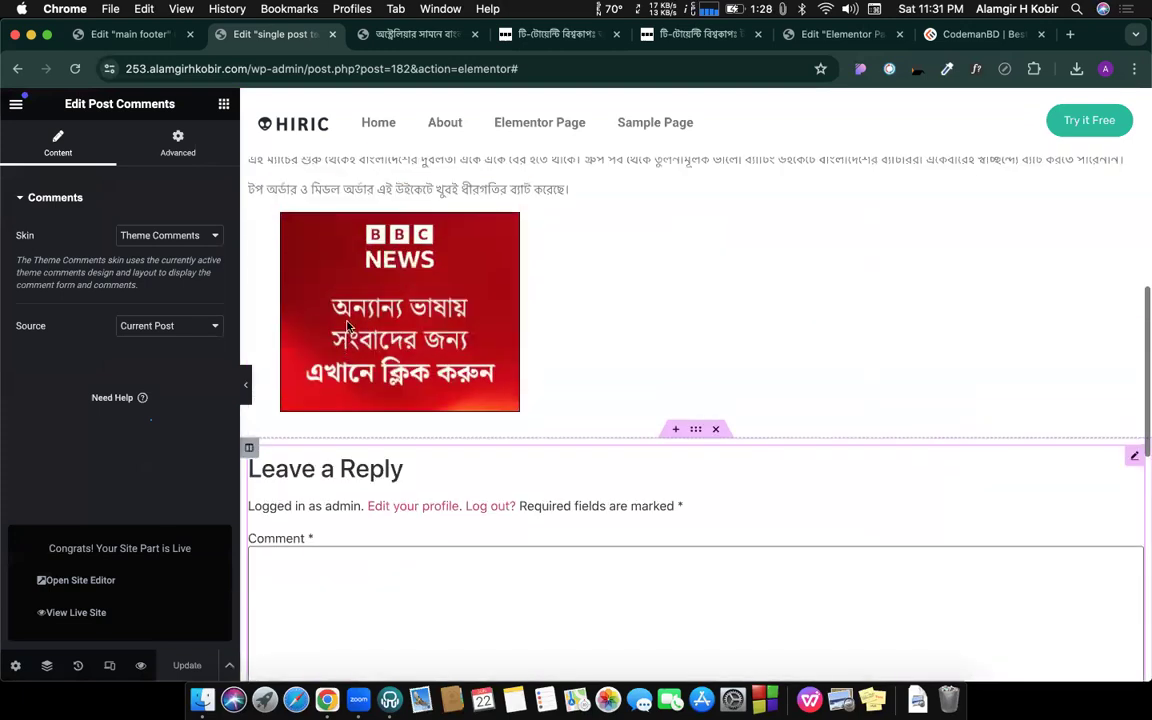
scroll(347, 325, up, 8)
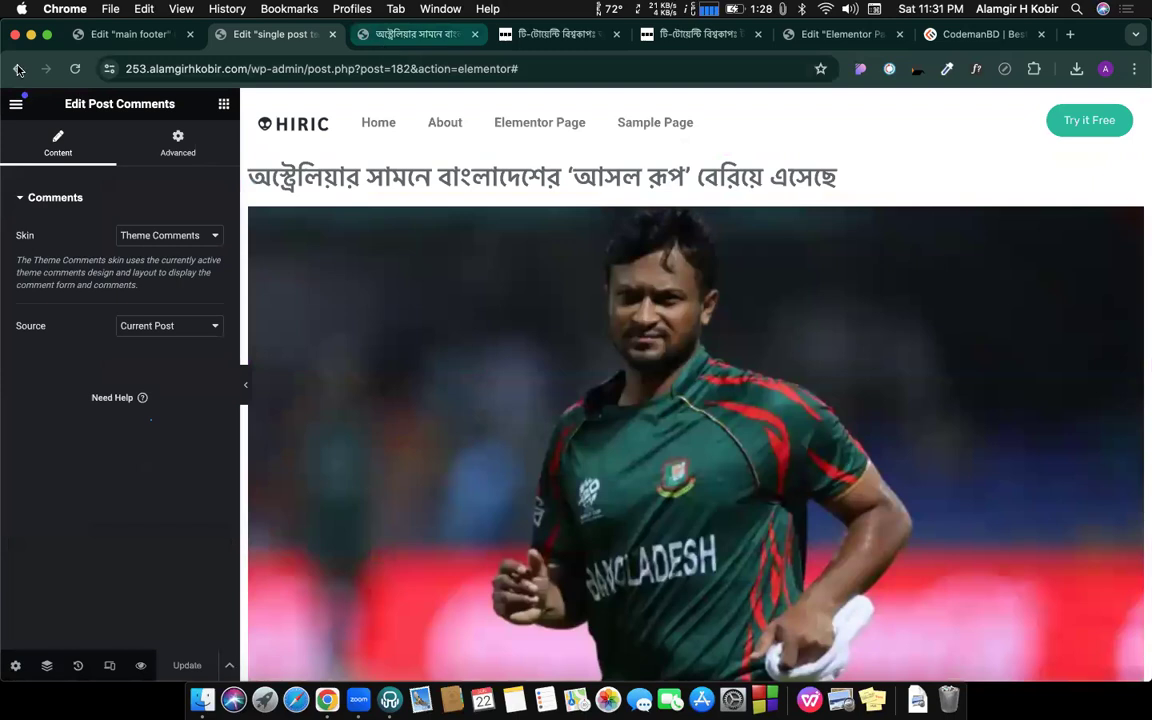
click(400, 34)
key(super+r)
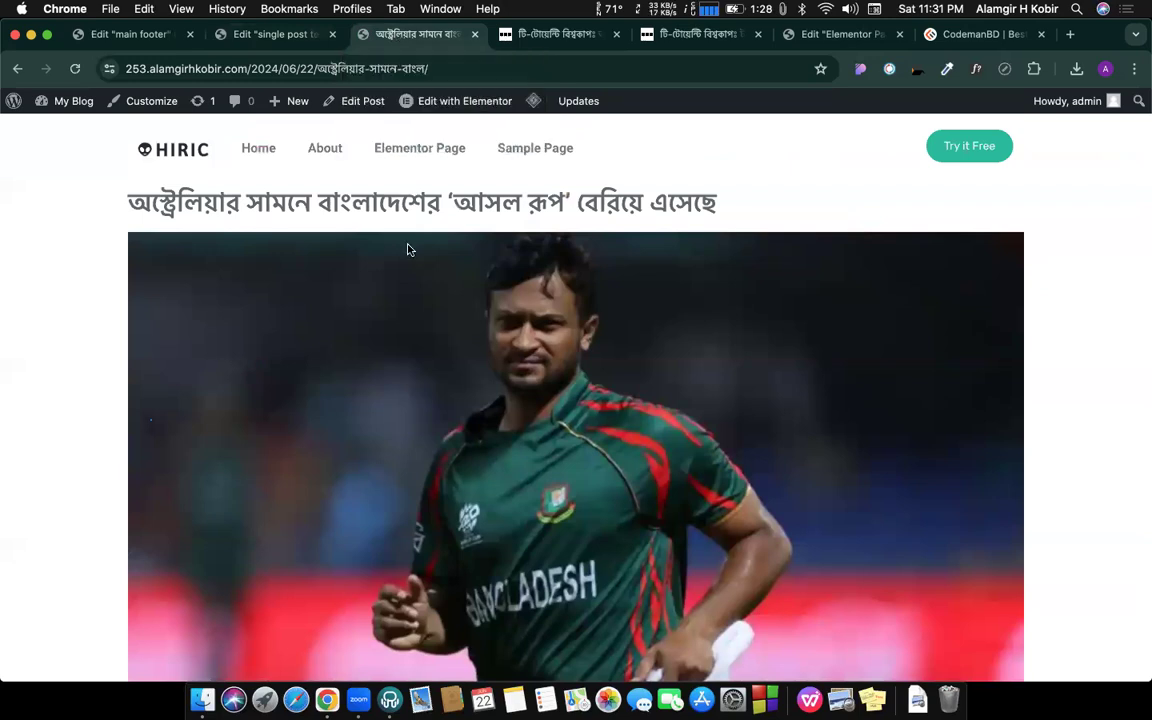
scroll(408, 249, down, 3)
scroll(408, 249, down, 10)
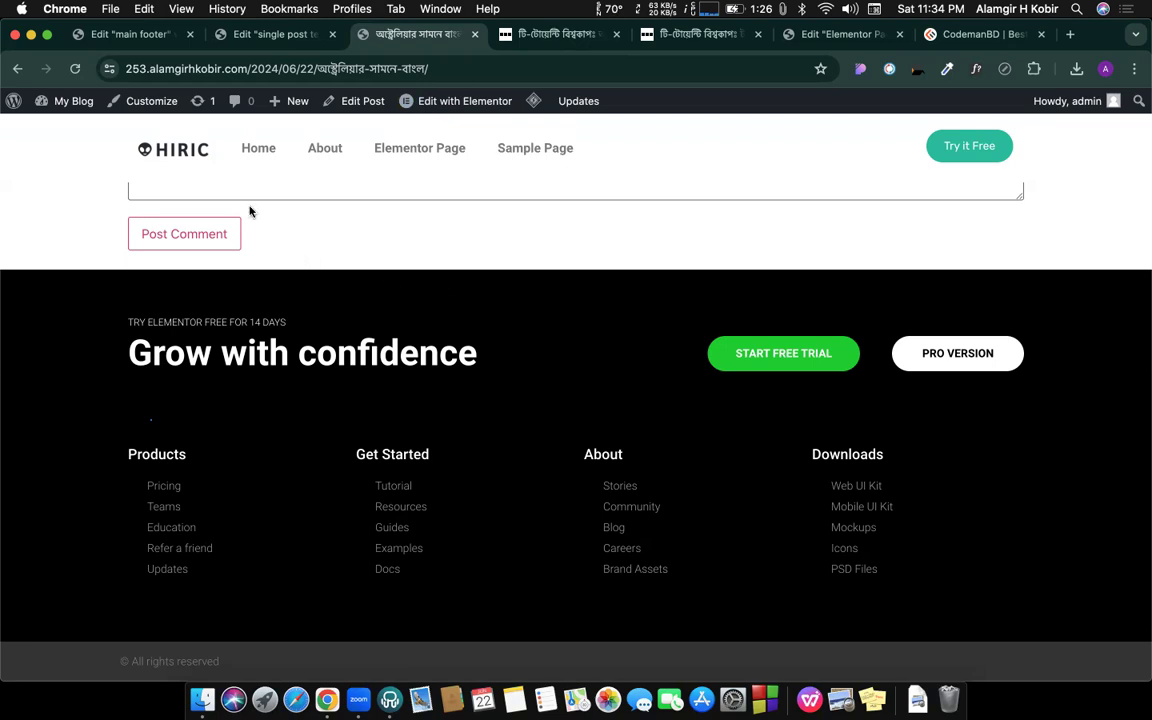
Step: Go from the published post to the About WordPress page in the site's admin area
mouse_move(10, 105)
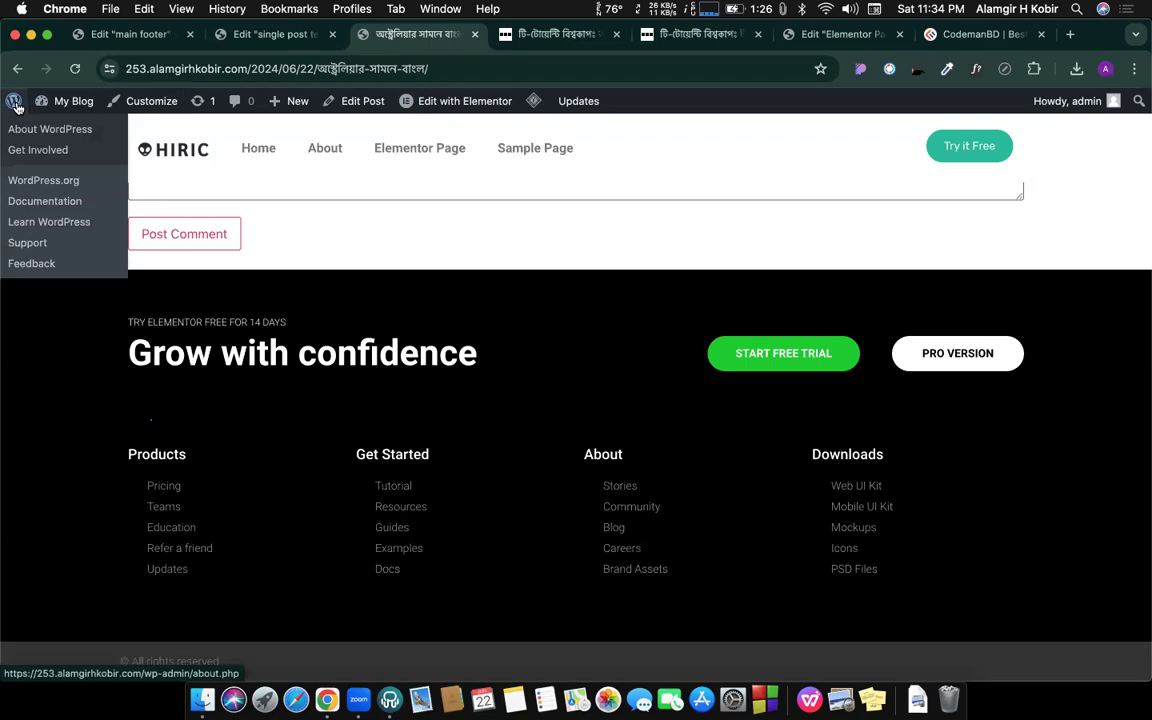
key(super+r)
scroll(524, 237, up, 15)
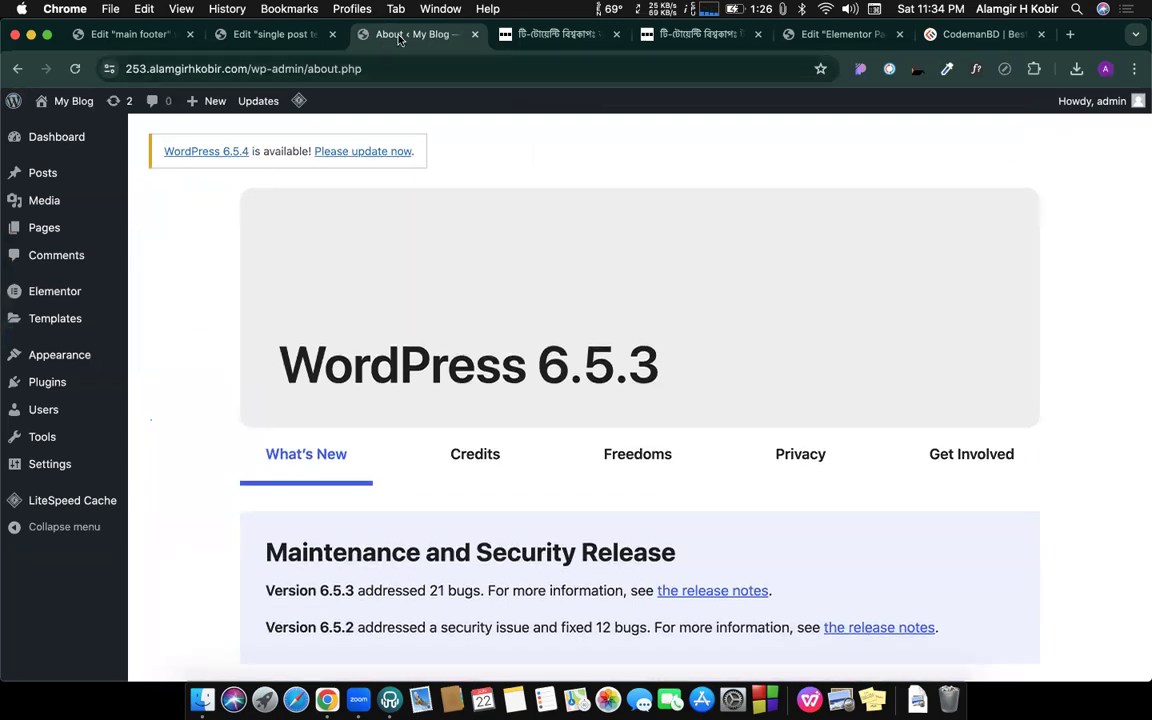
drag(253, 150, 310, 152)
click(230, 242)
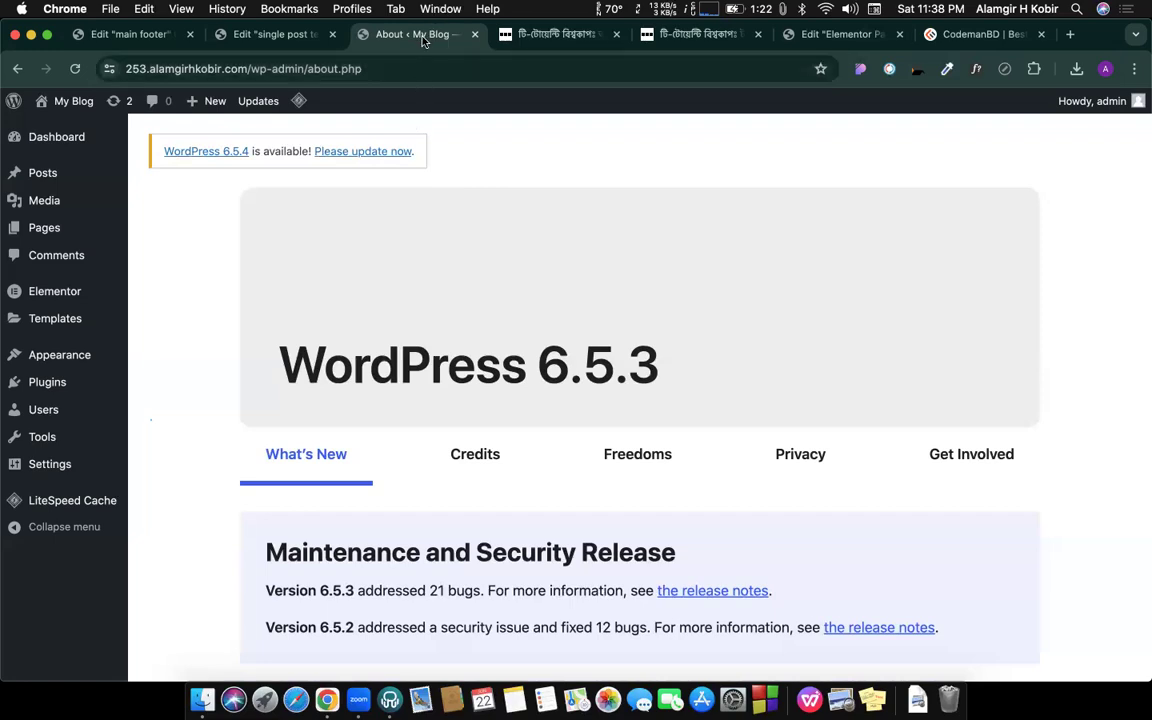
mouse_move(46, 227)
Step: Examine the post card grid on the CodemanBD Blog page and return to the single post template editor
click(955, 34)
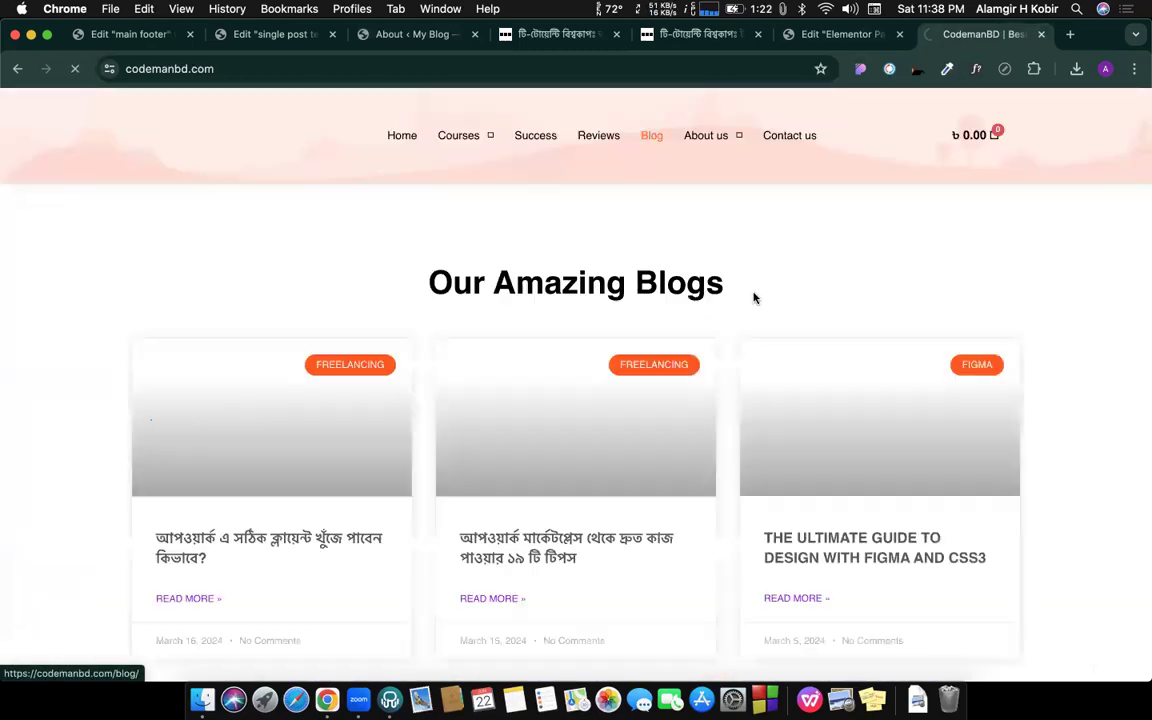
scroll(674, 465, down, 5)
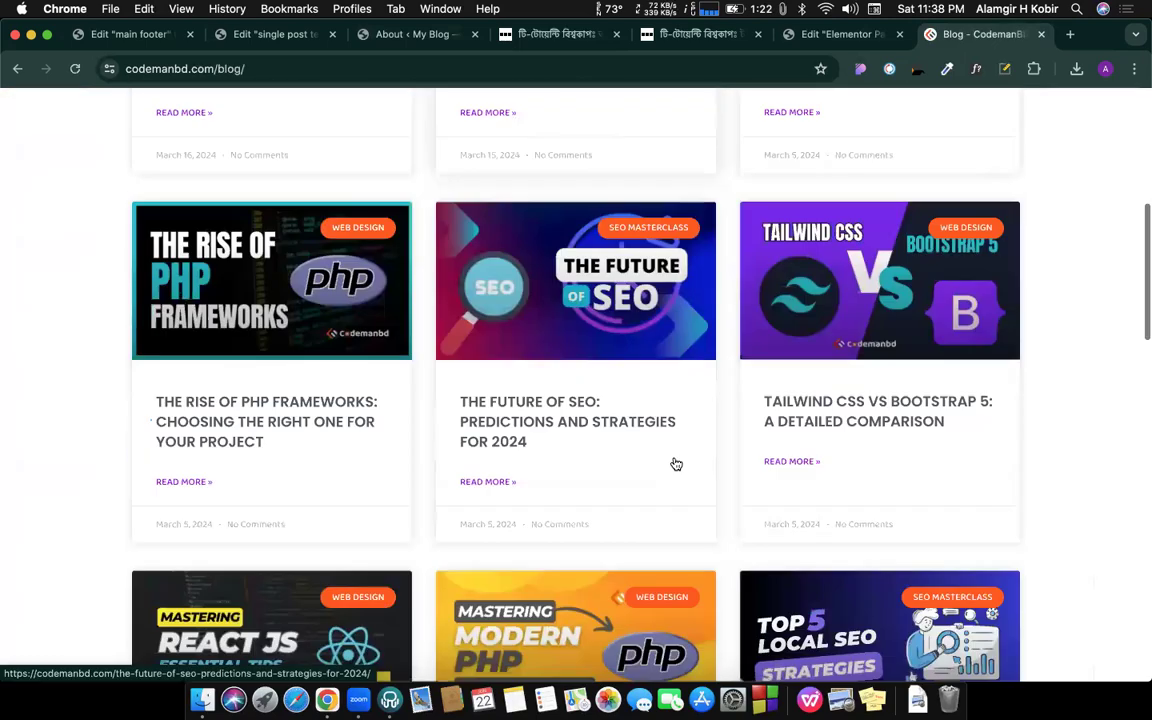
scroll(507, 404, up, 5)
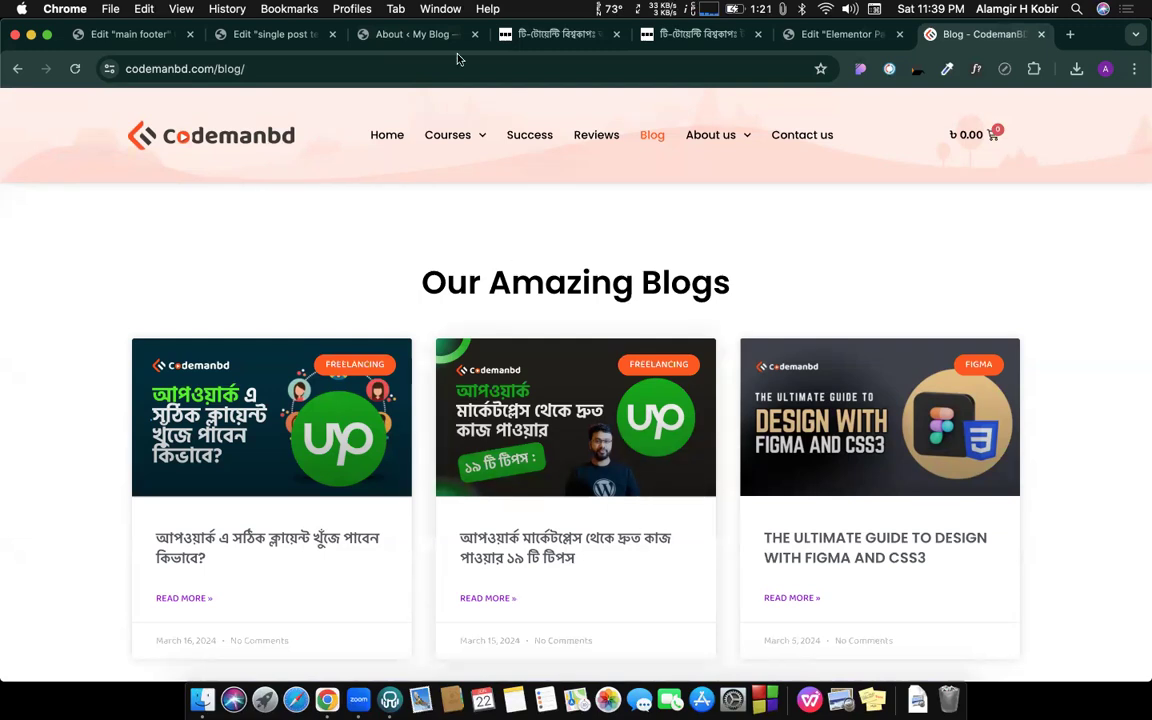
click(246, 33)
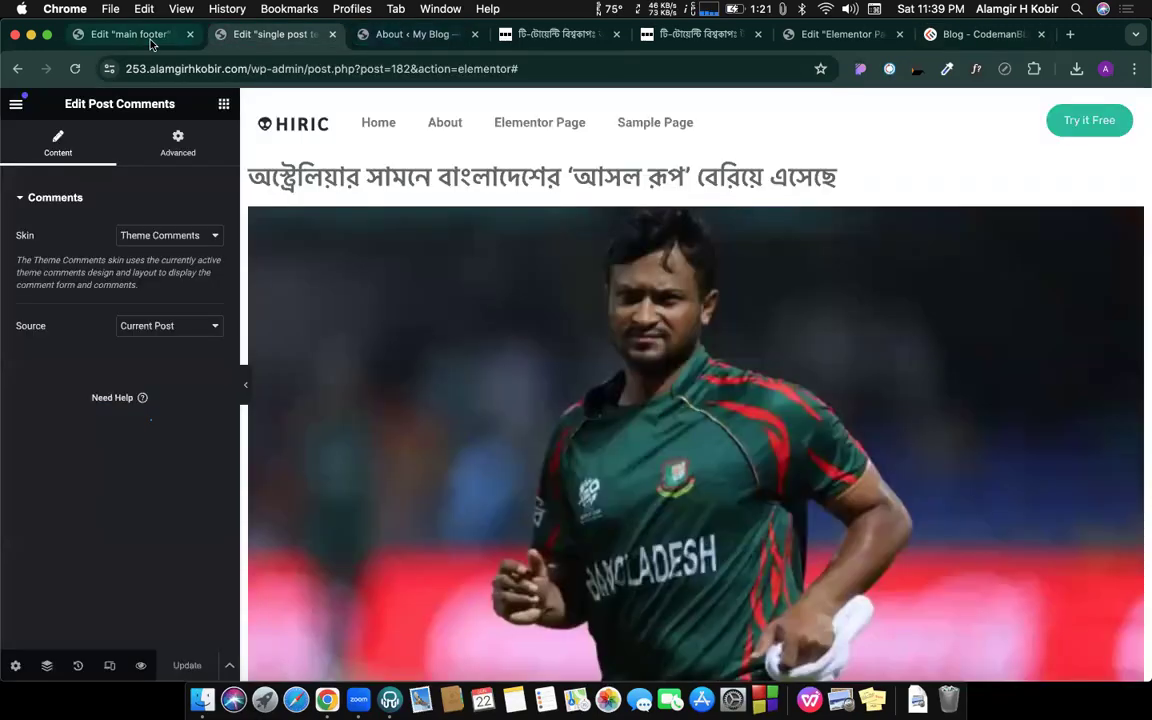
Step: Return to the site's admin area and open the list of saved templates
click(128, 35)
click(407, 37)
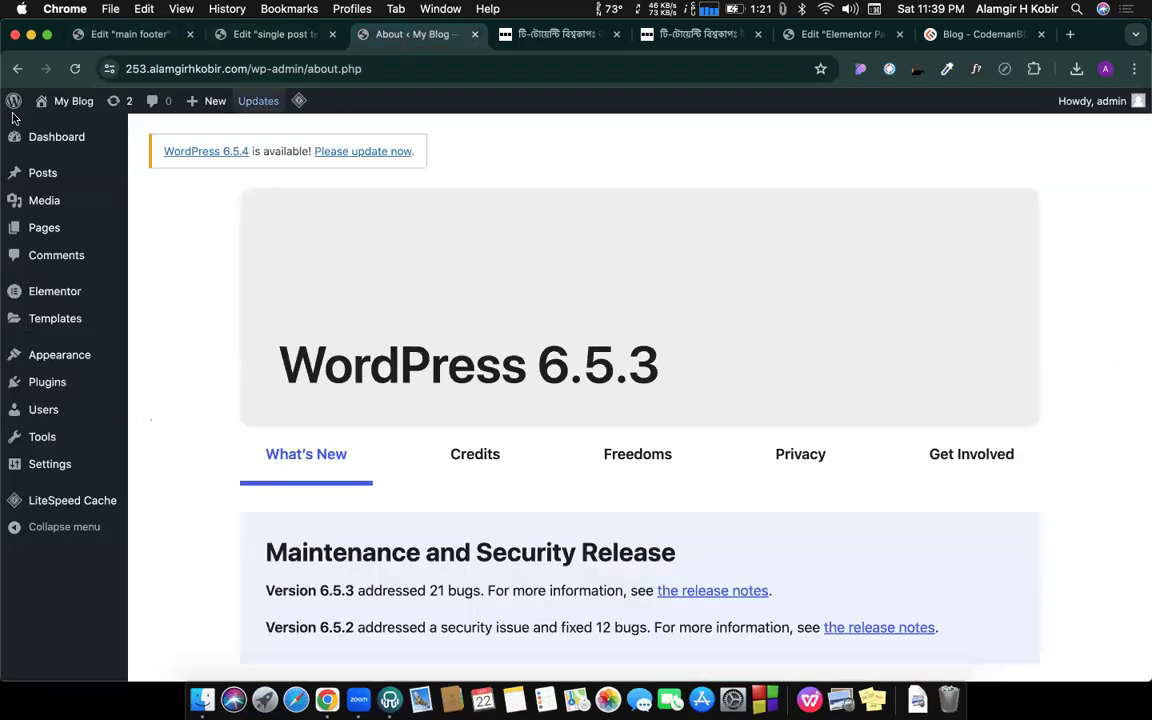
click(55, 320)
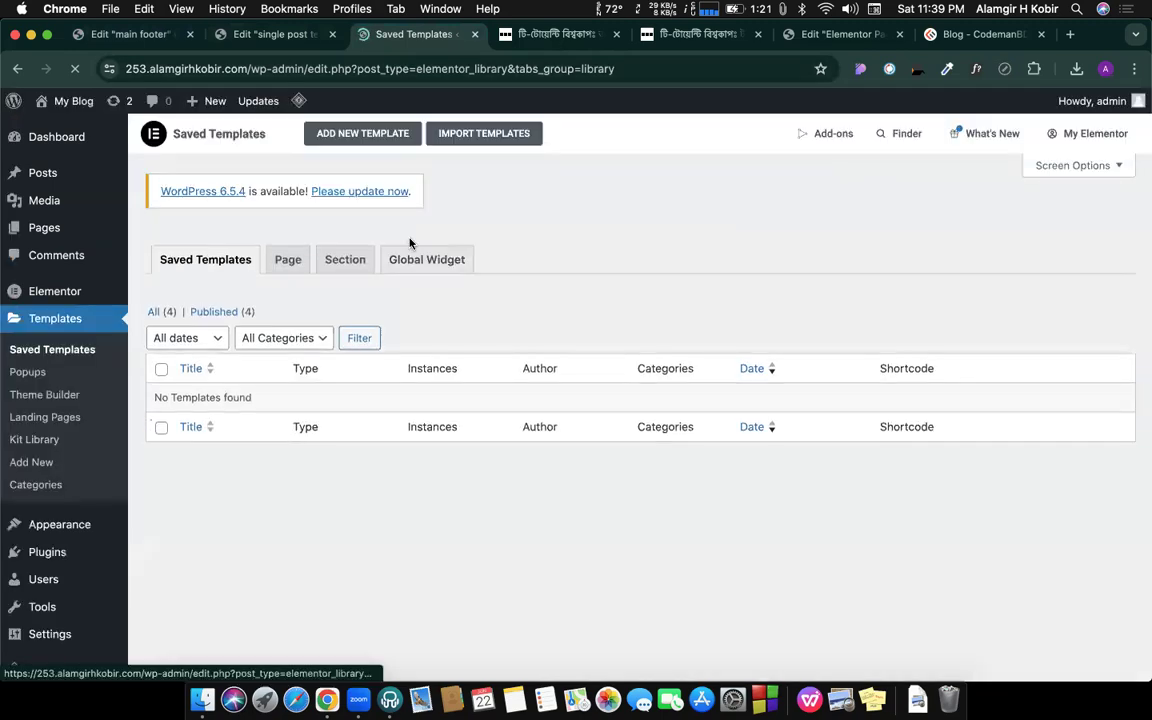
Step: Create a new template of type Archive named "Blog and C"
click(327, 131)
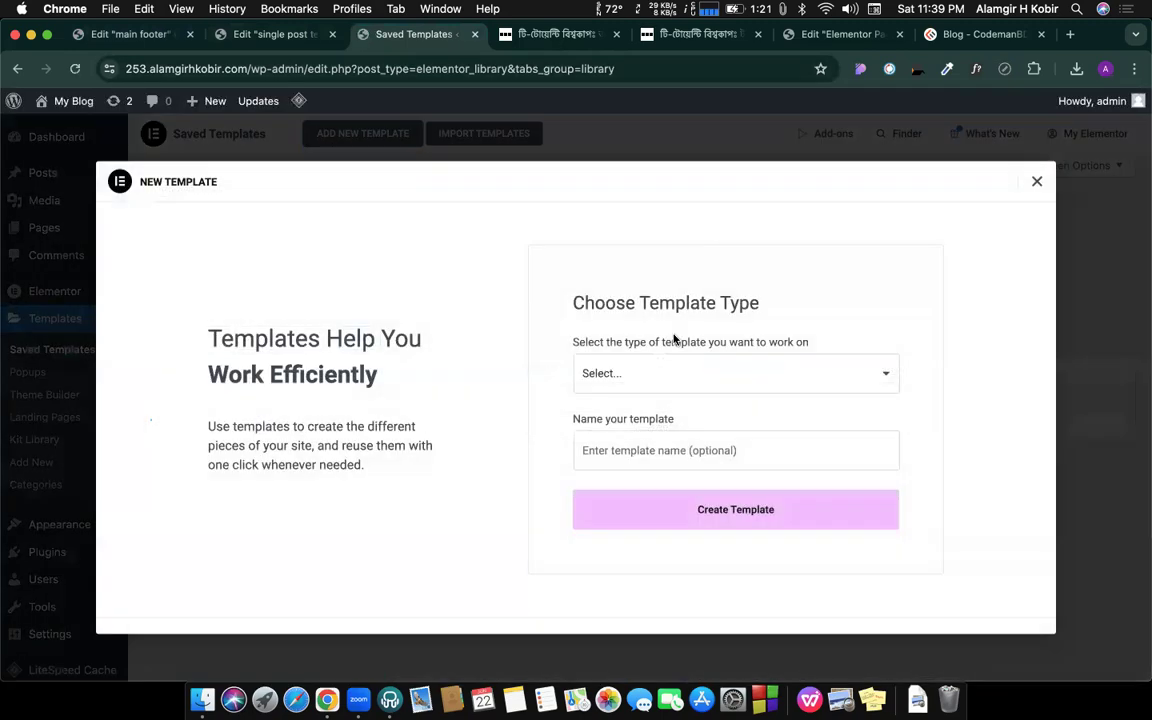
click(651, 376)
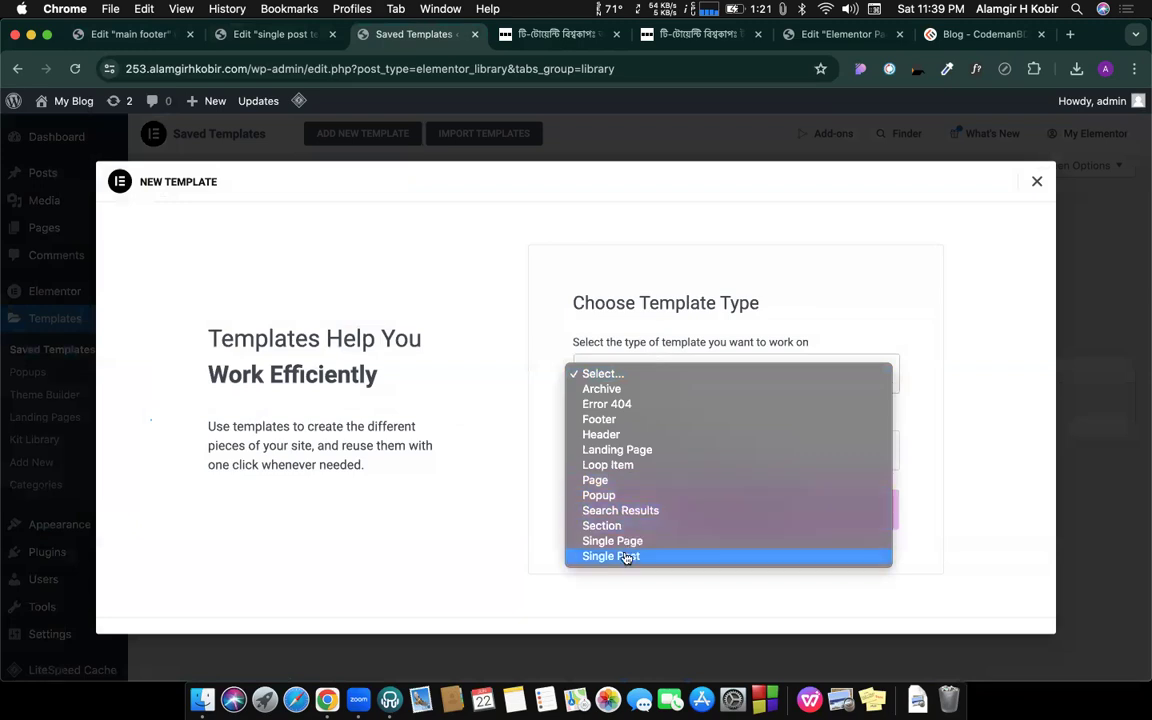
click(603, 390)
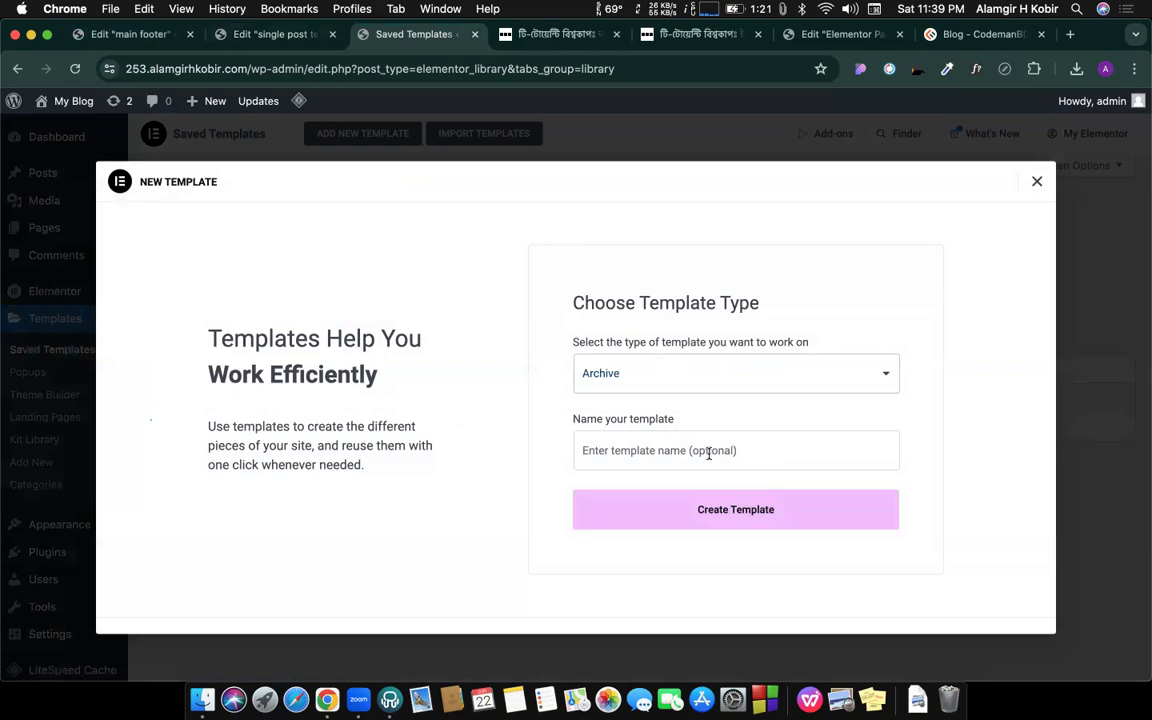
click(709, 452)
text(Blog a)
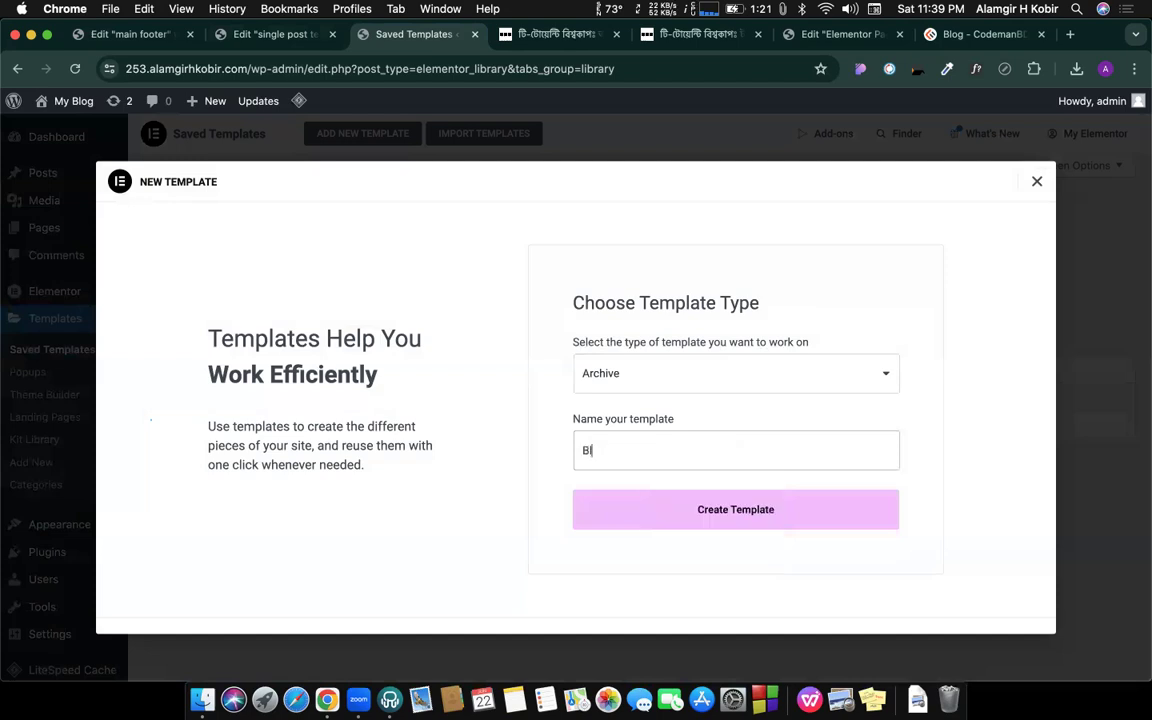
text(nd C)
click(776, 522)
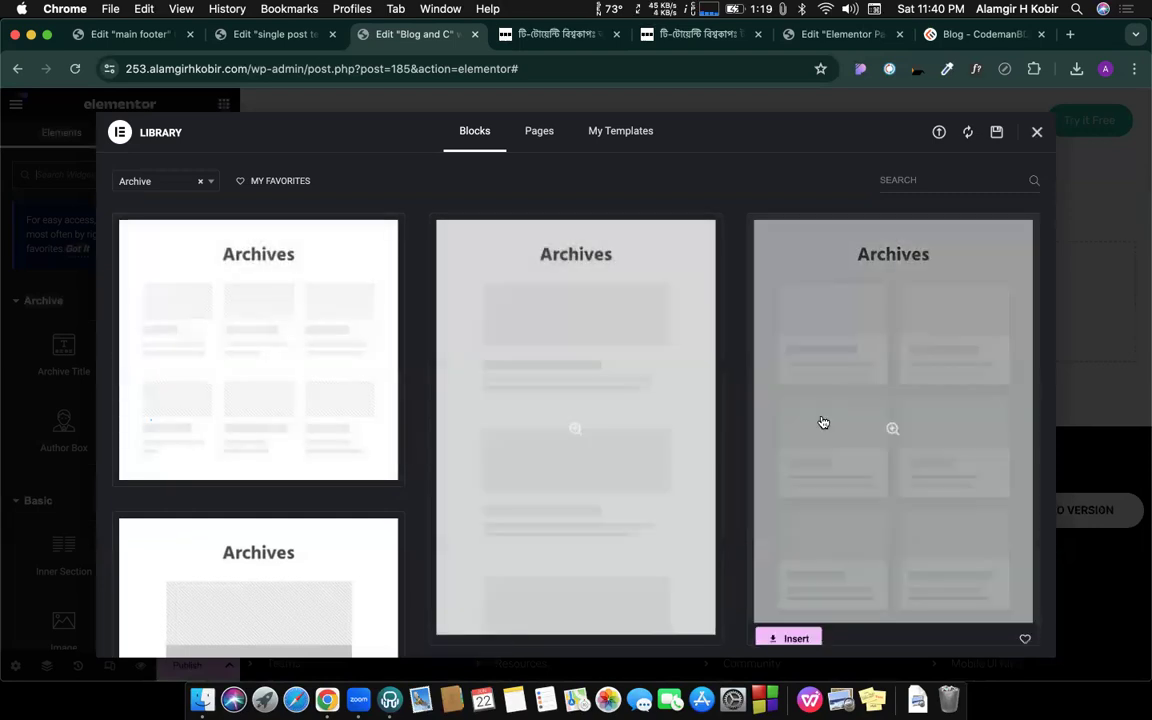
Step: Dismiss the block library, add a single-column section to the template and place an Archive Title widget in it
click(1036, 132)
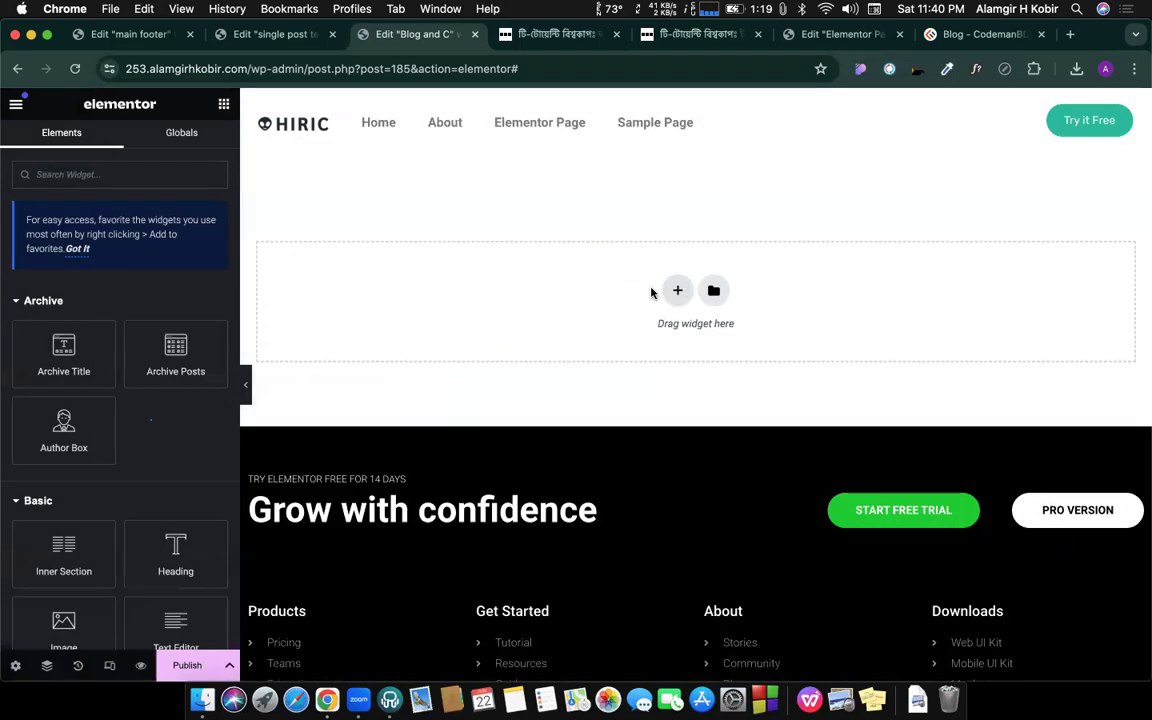
click(677, 290)
click(508, 331)
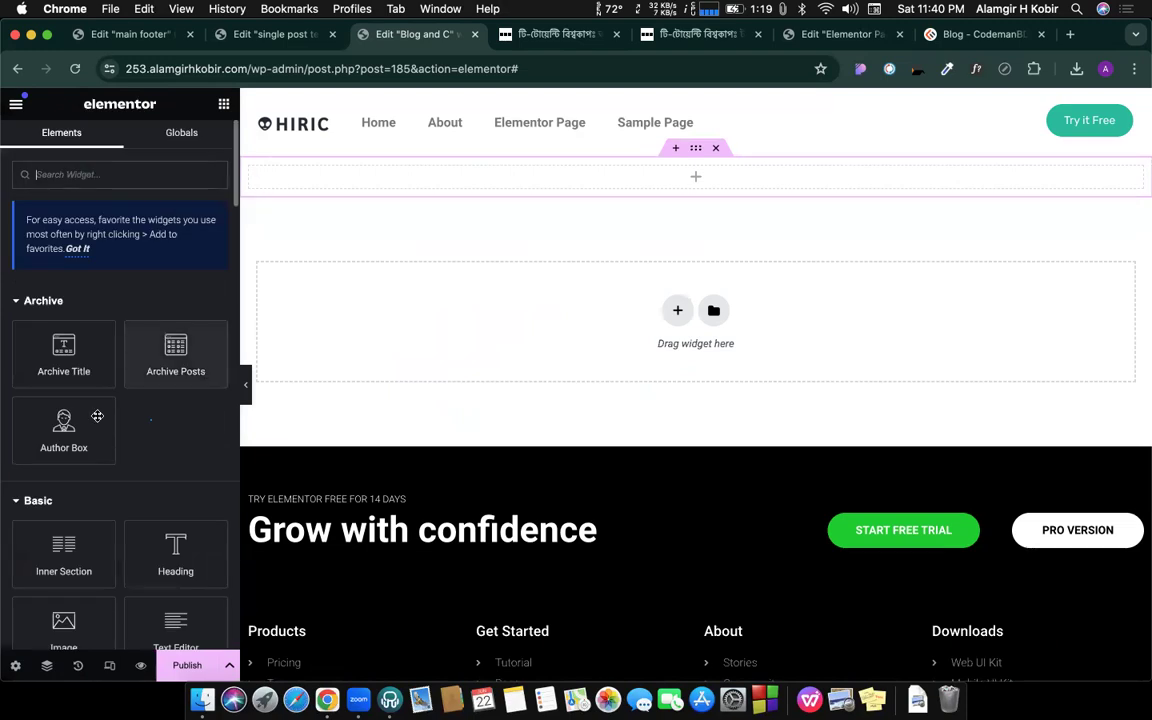
drag(80, 314, 690, 178)
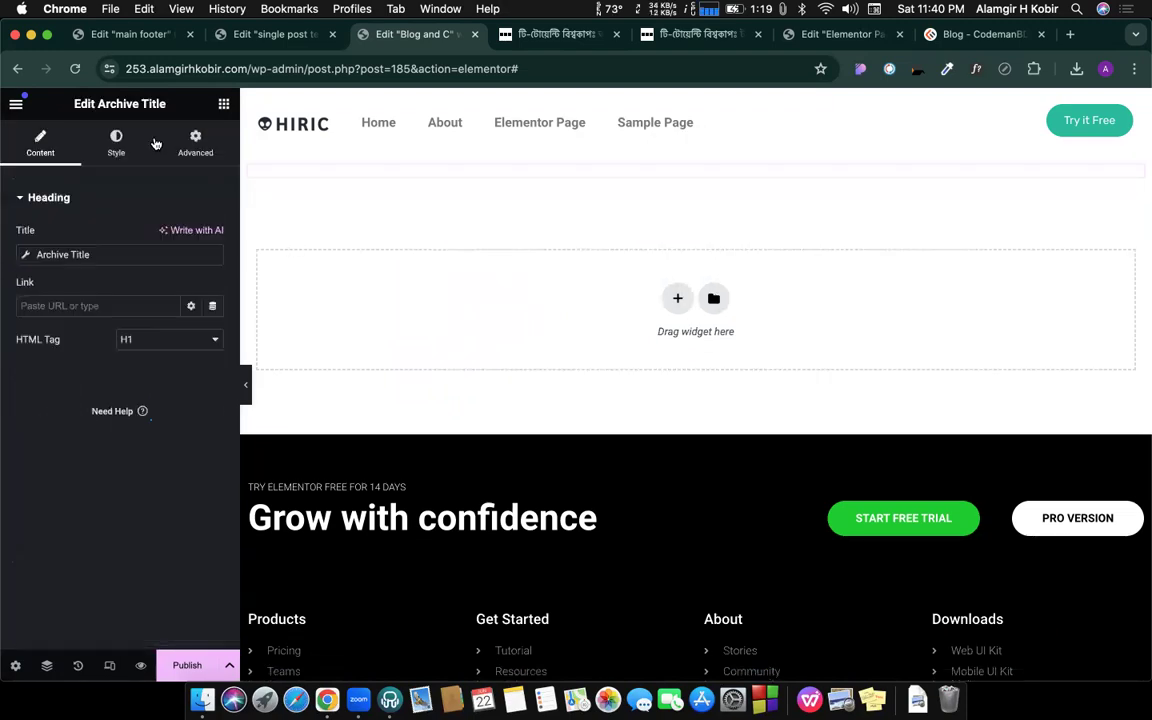
Step: Set the archive title's text color to dark gray #6B6B6B
click(116, 146)
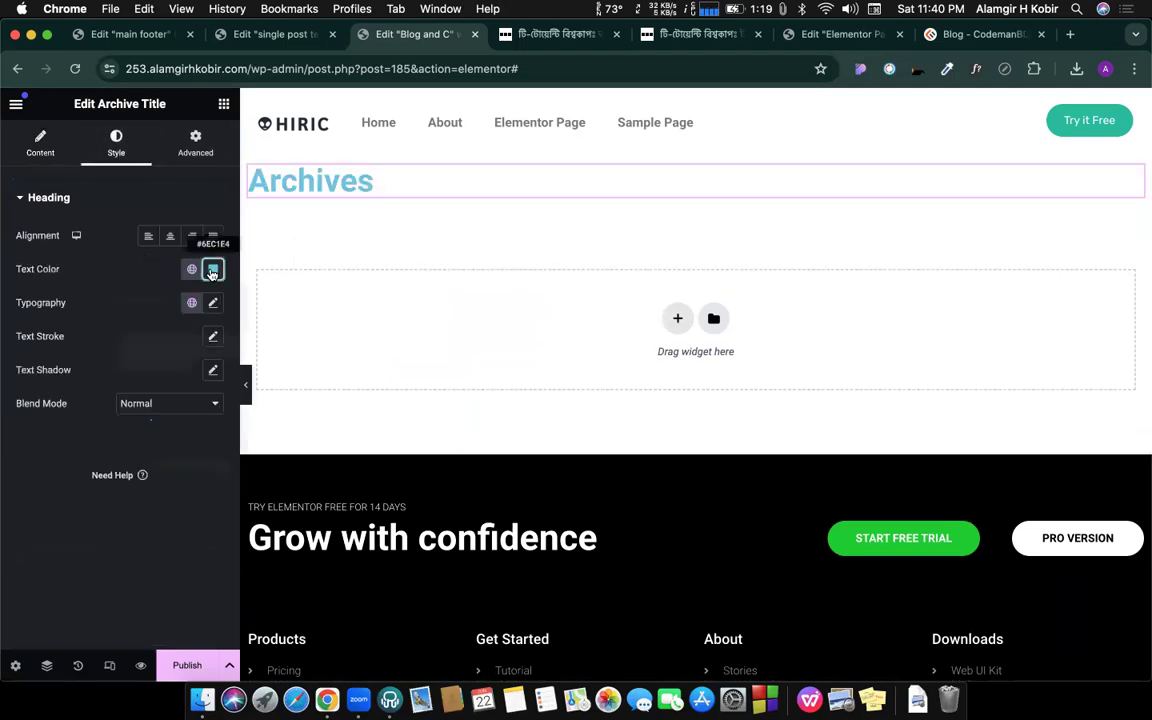
click(212, 269)
click(120, 390)
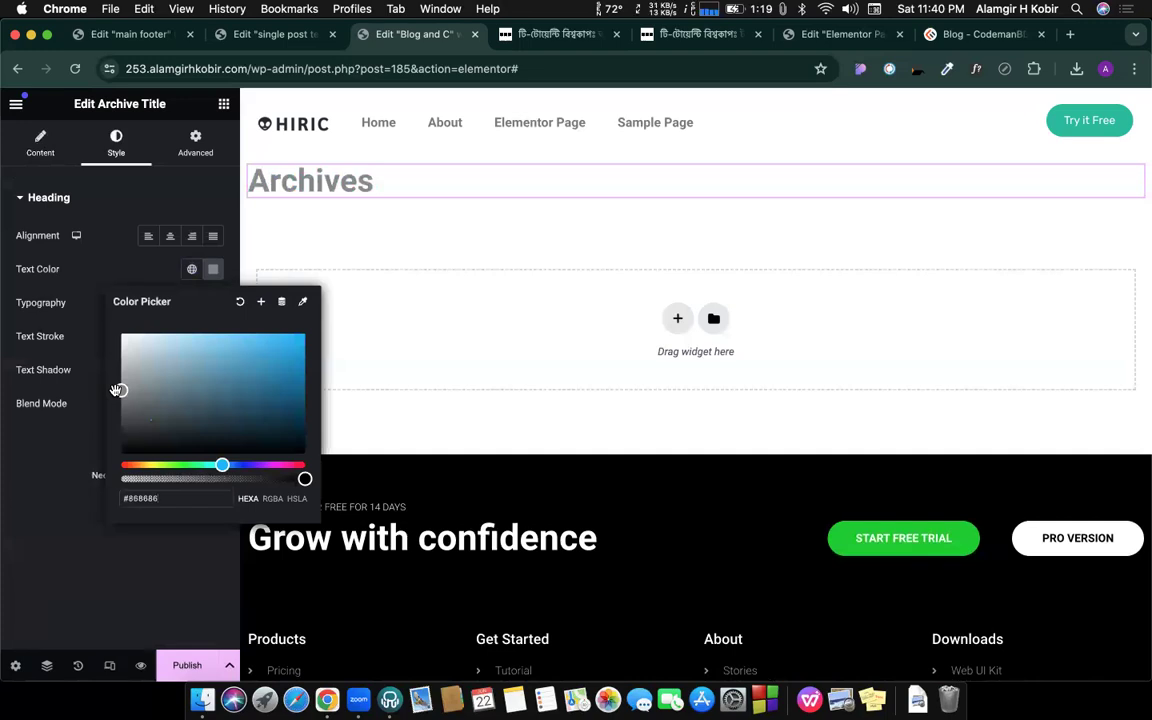
drag(119, 389, 119, 402)
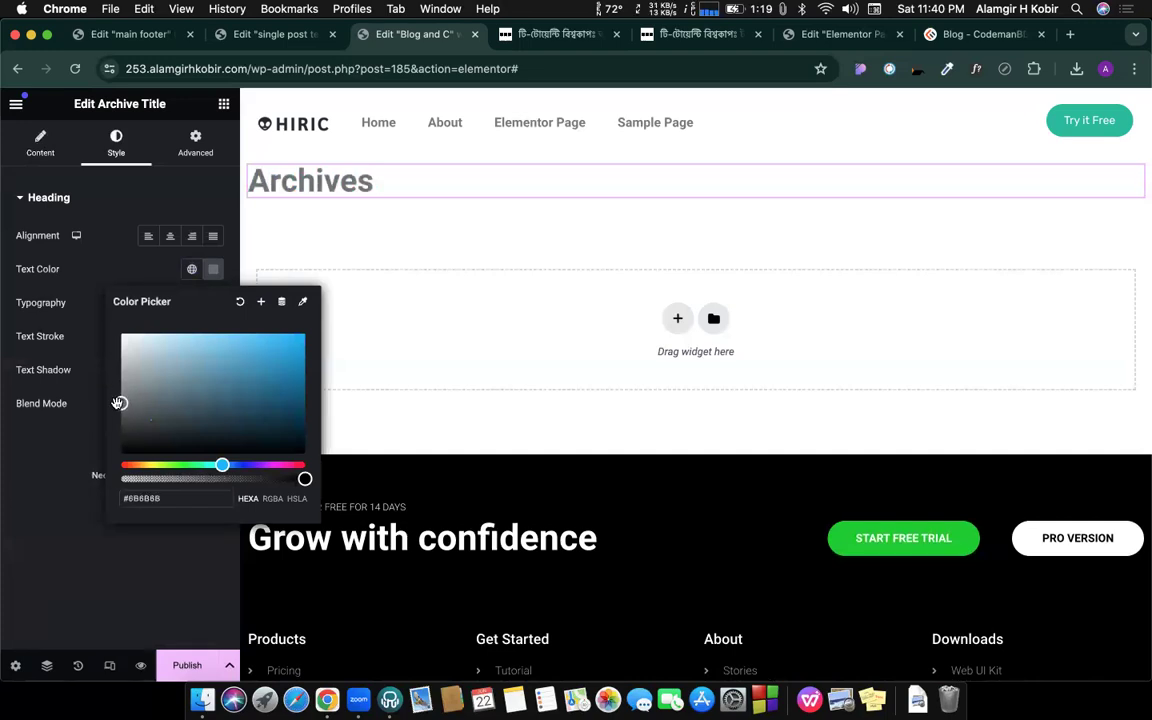
click(73, 403)
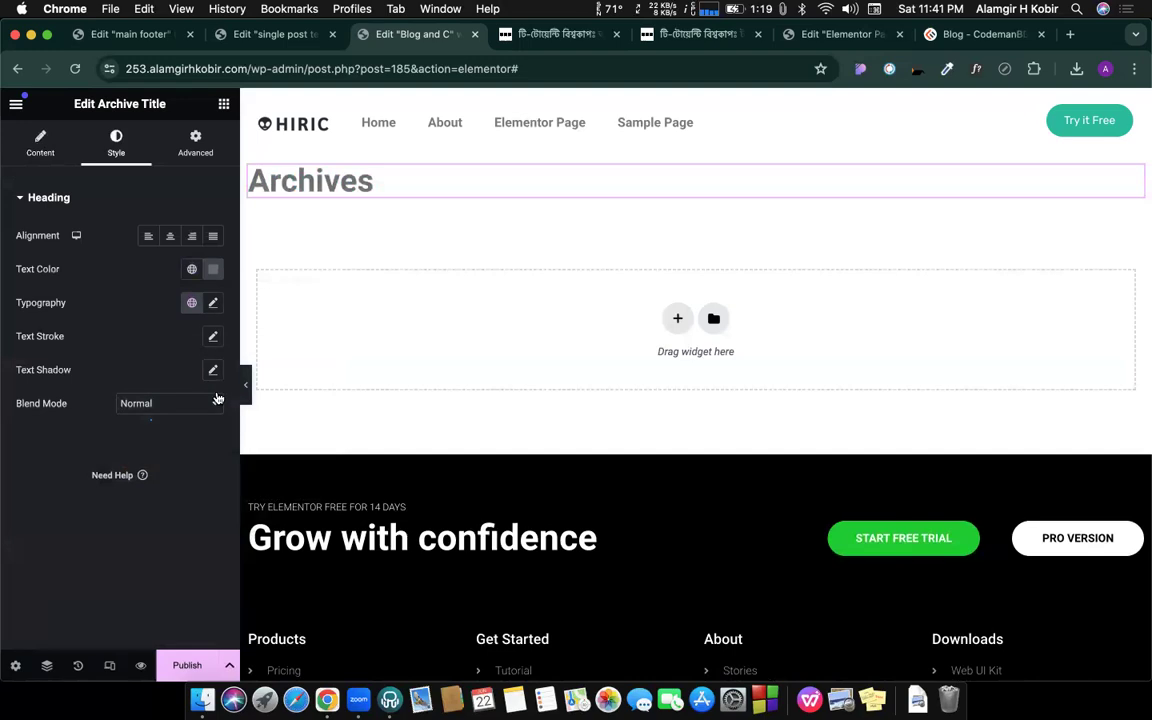
Step: Add an Archive Posts widget below the archive title and center-align the title
click(224, 105)
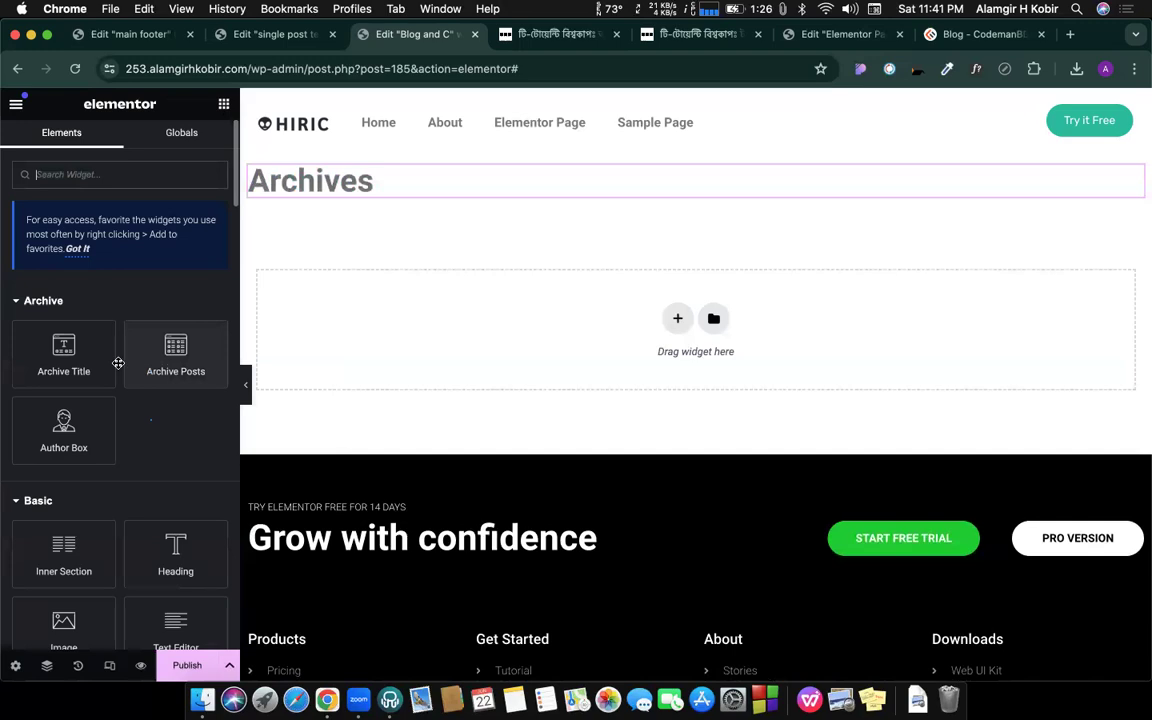
drag(353, 228, 422, 194)
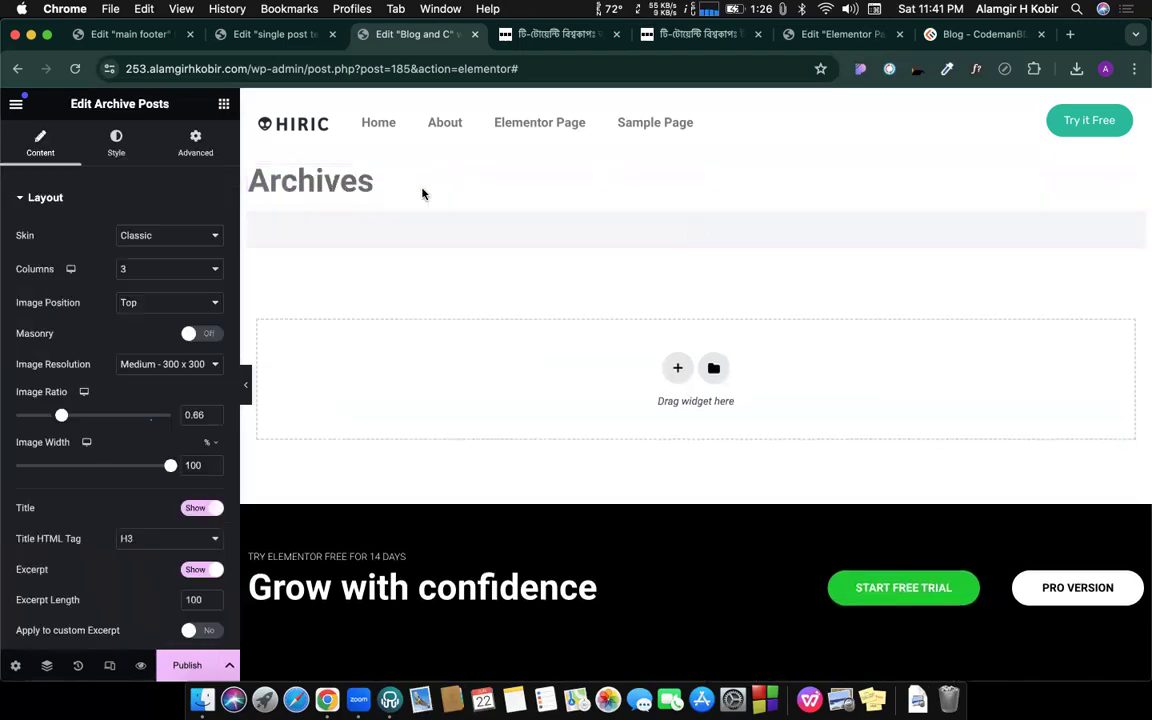
click(422, 192)
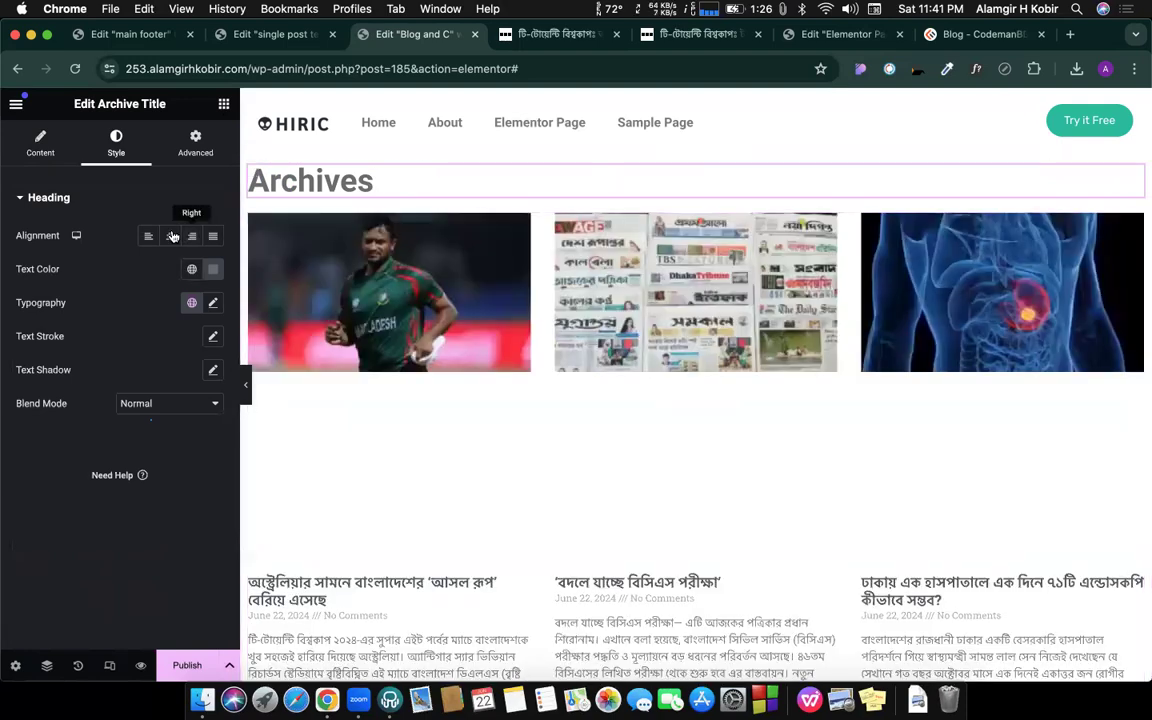
click(170, 236)
Step: Try the Full Content skin on the Archive Posts widget, settle on the Cards skin, and review the post grid
scroll(733, 383, down, 3)
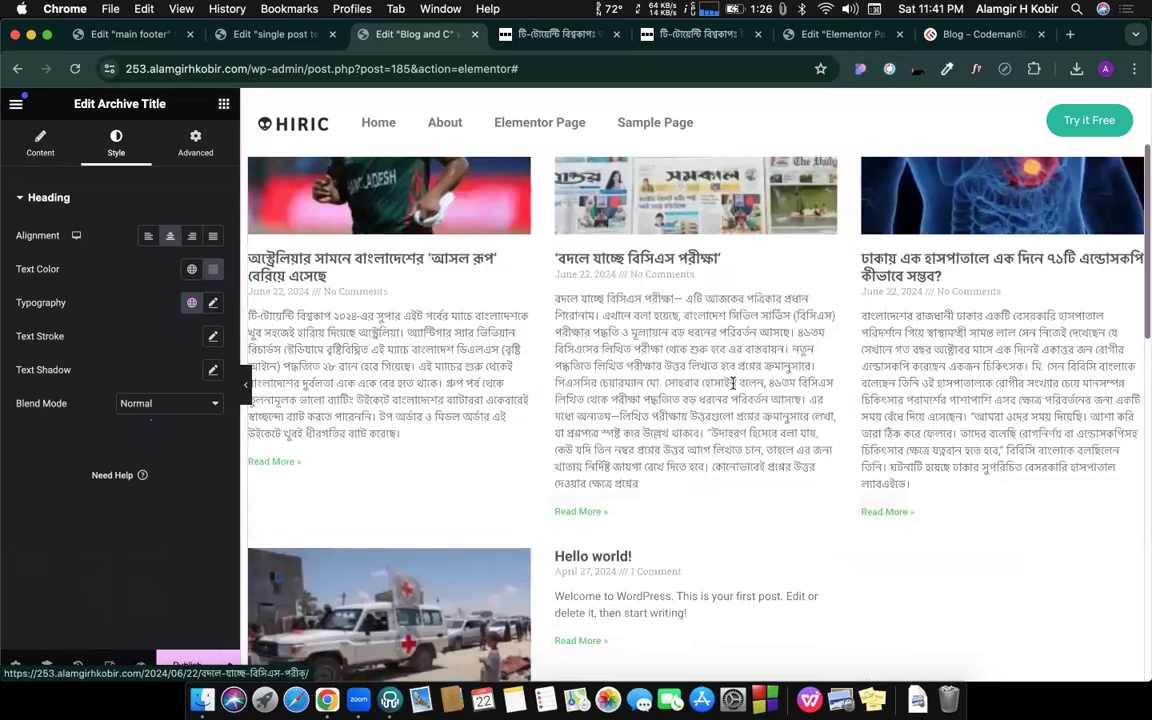
scroll(733, 383, down, 2)
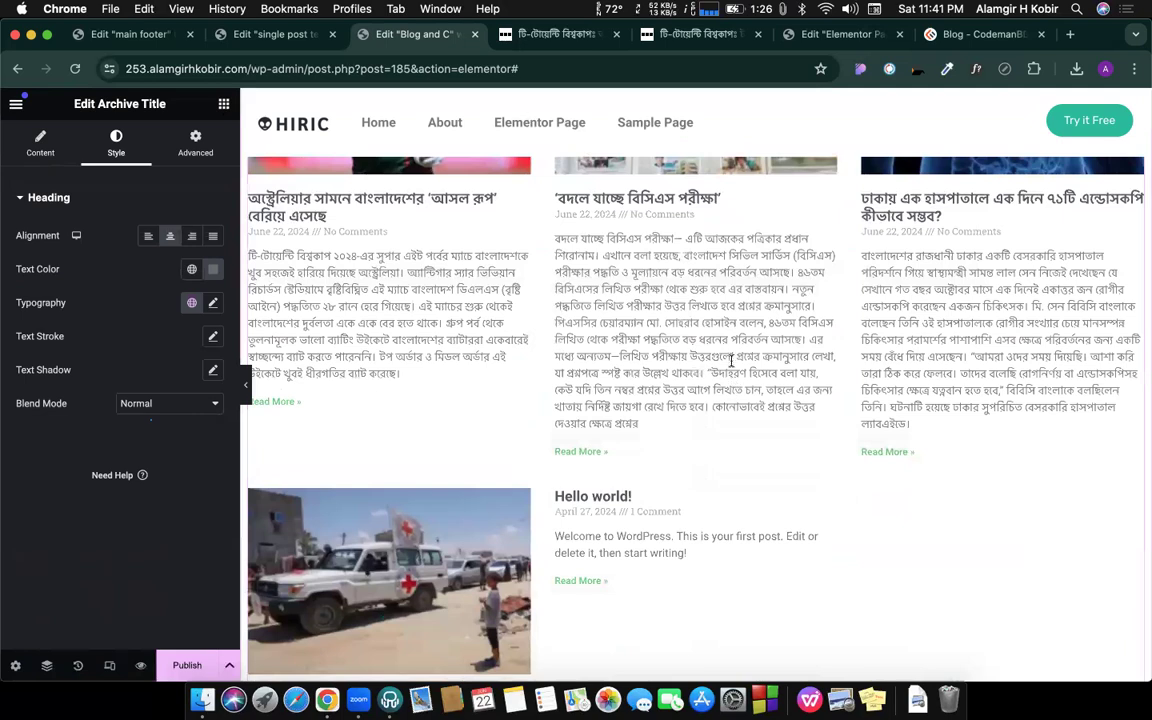
scroll(658, 330, up, 5)
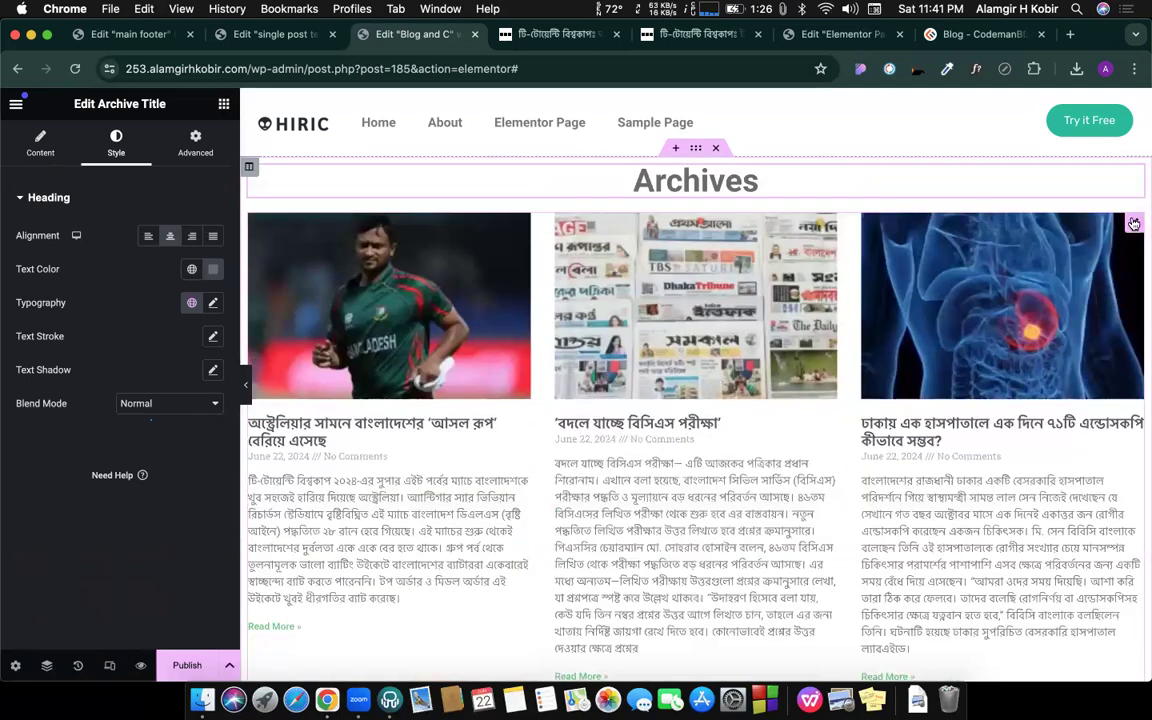
click(409, 203)
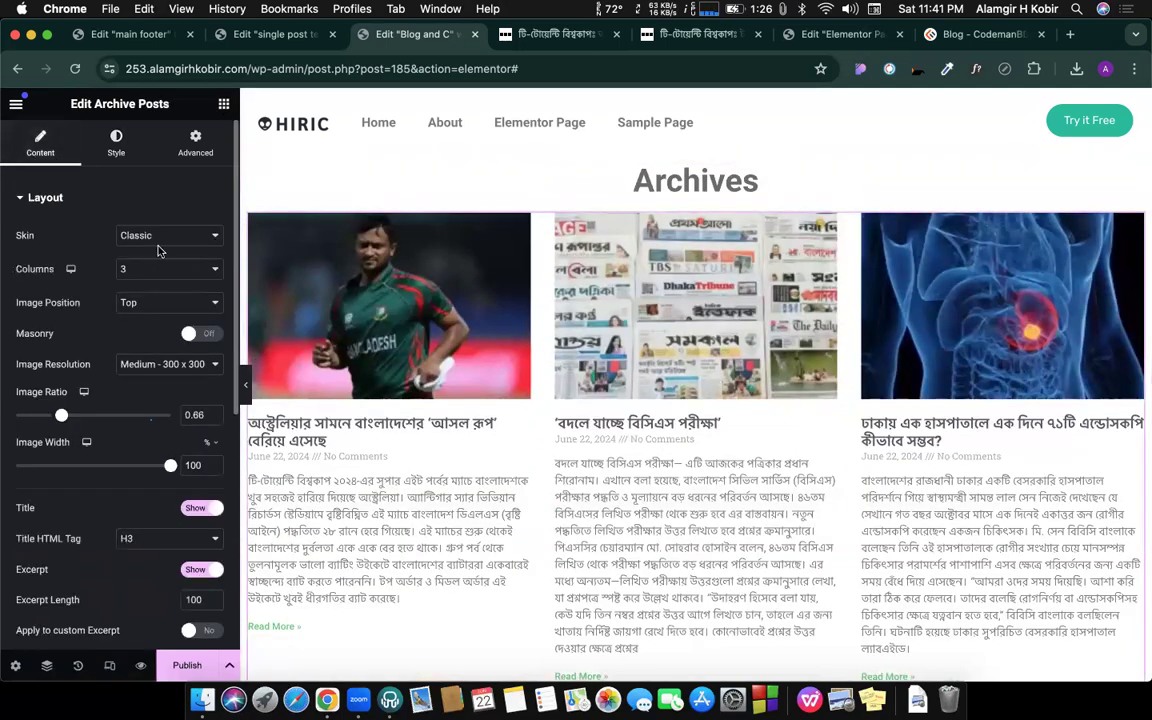
click(181, 235)
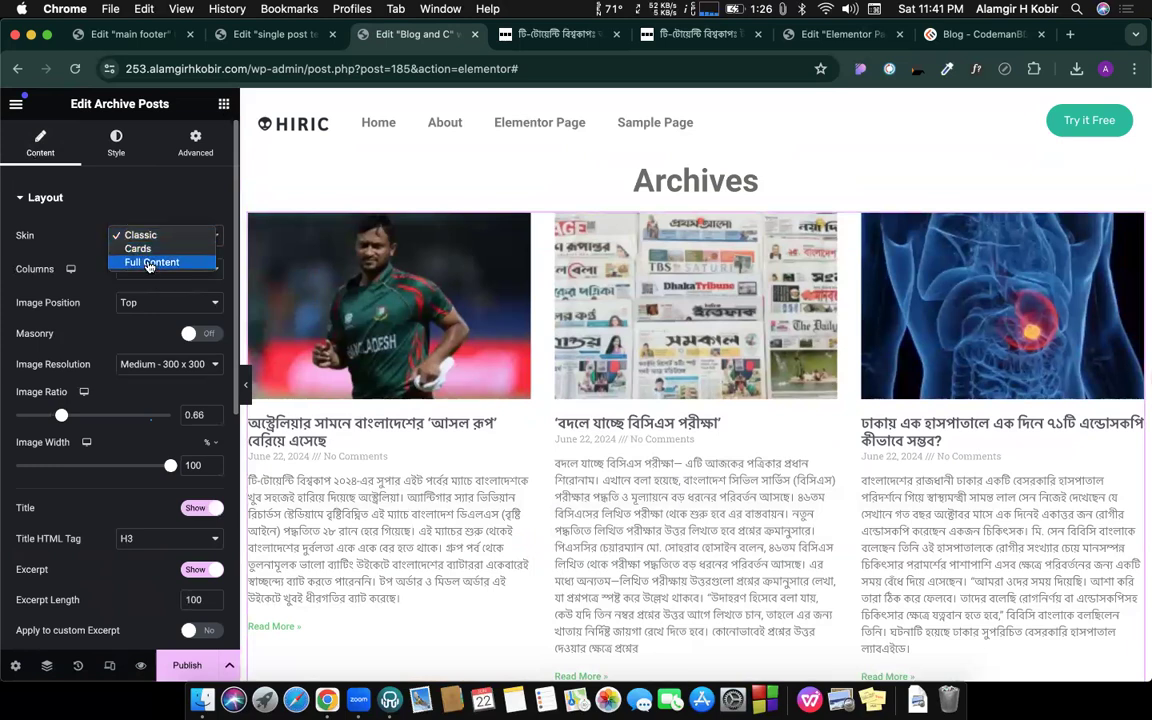
click(149, 263)
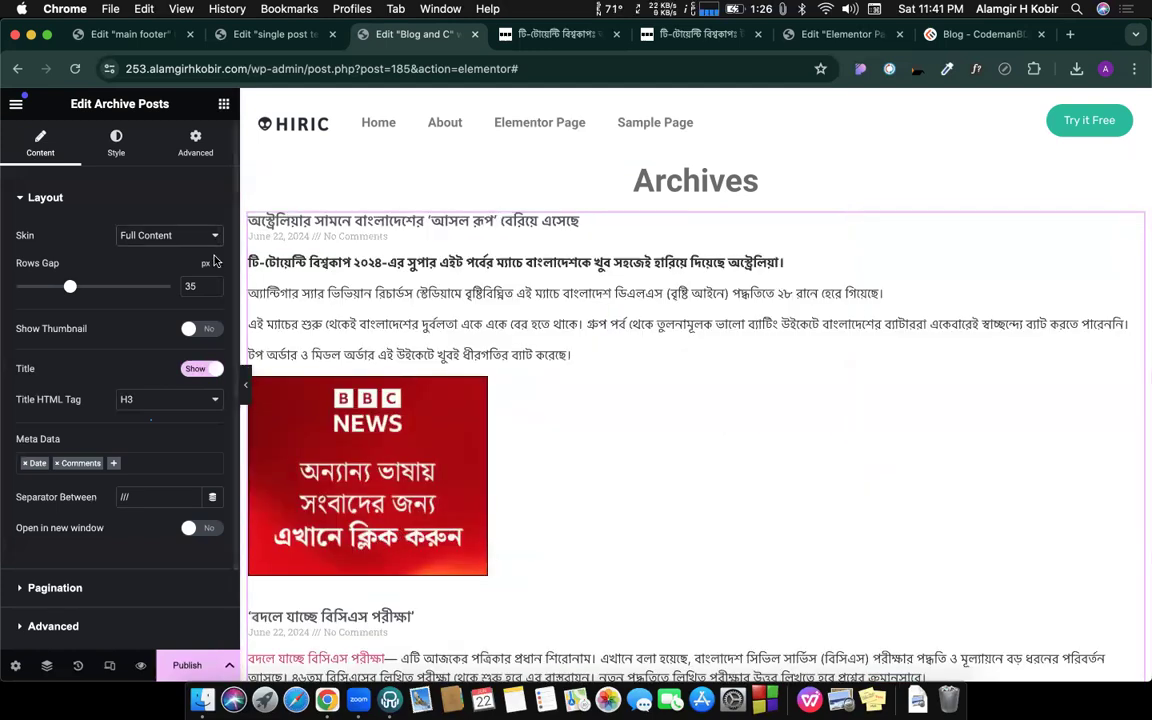
click(150, 235)
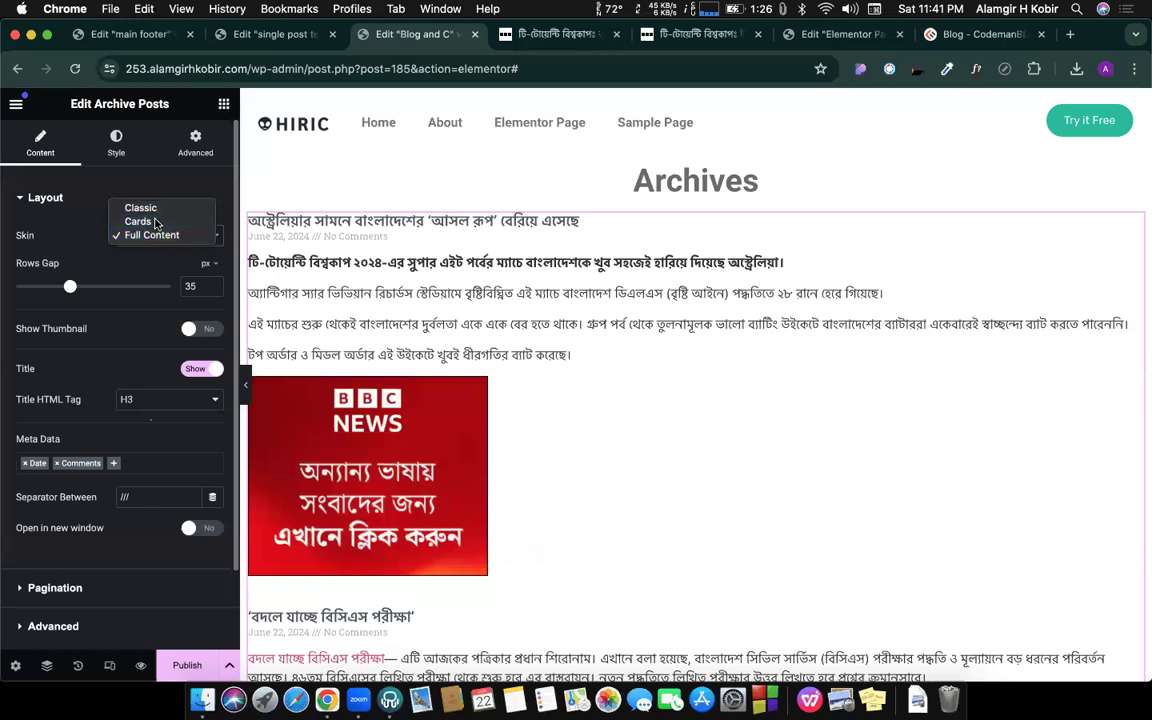
click(139, 221)
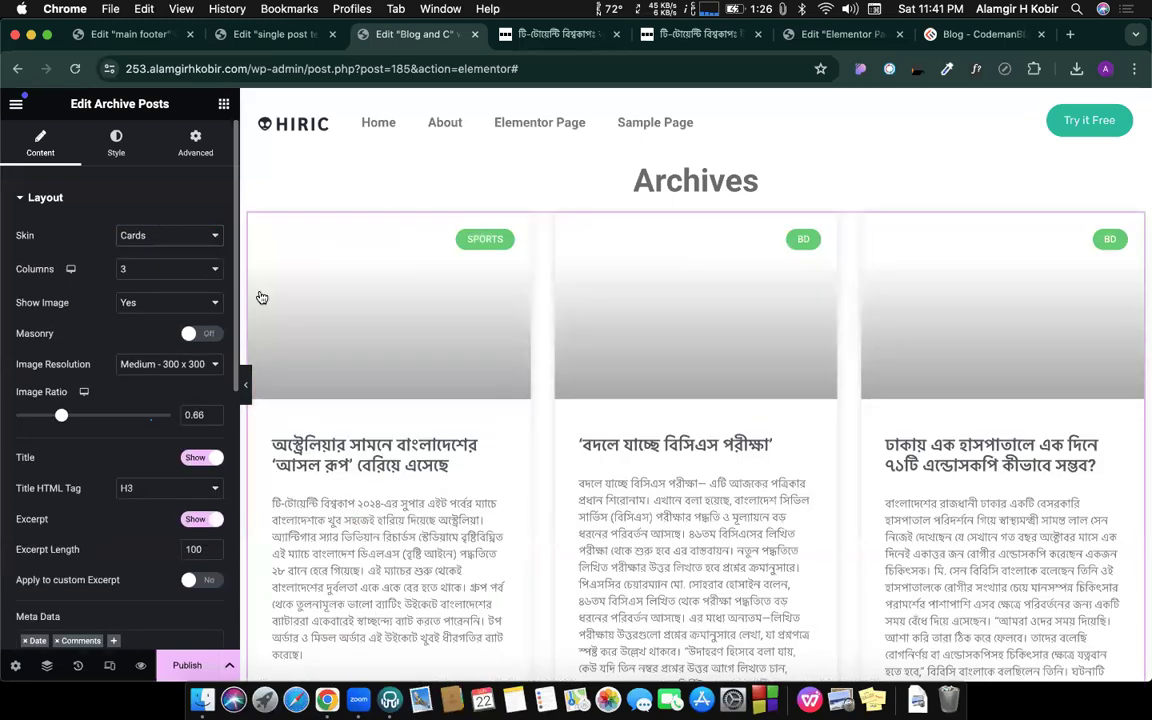
scroll(600, 450, down, 3)
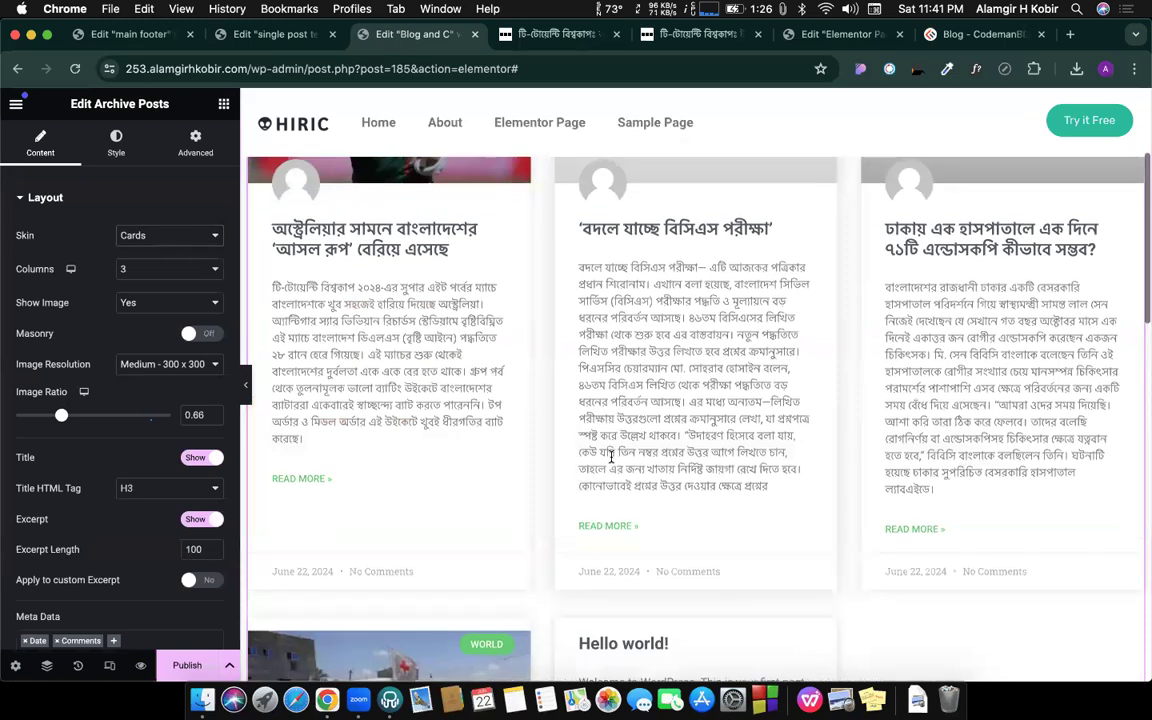
scroll(560, 460, up, 3)
Step: Set the Archive Posts excerpt length to 20 and check the post cards
scroll(84, 408, down, 6)
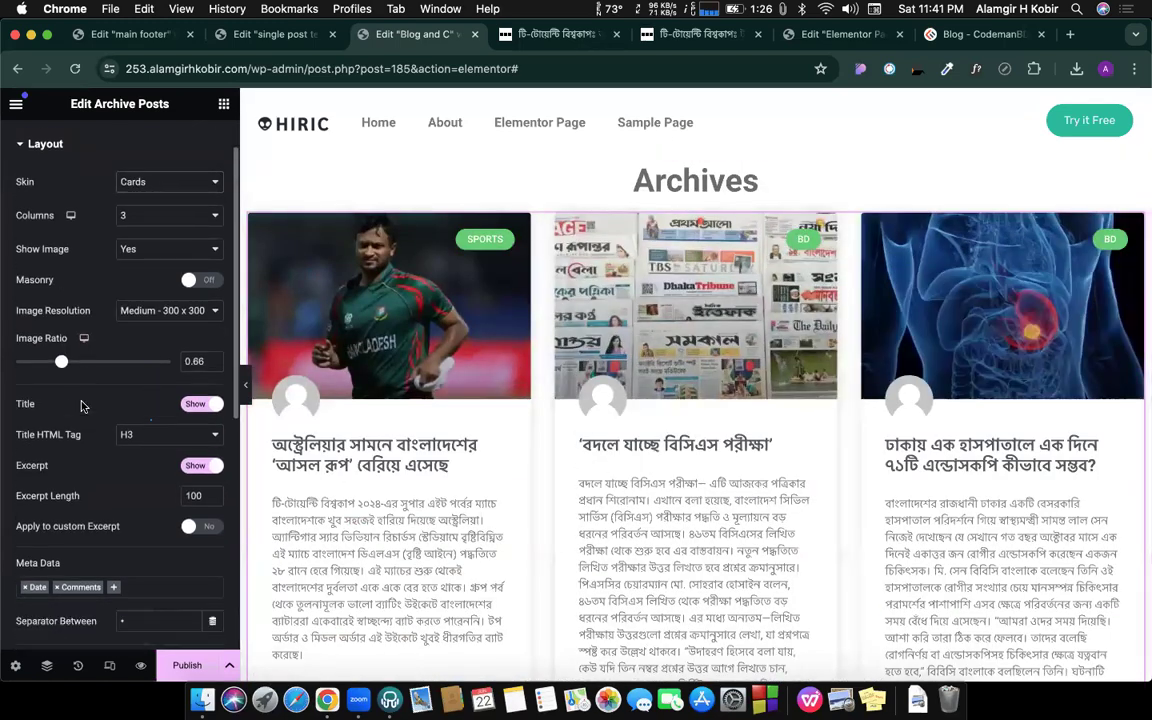
scroll(82, 404, down, 1)
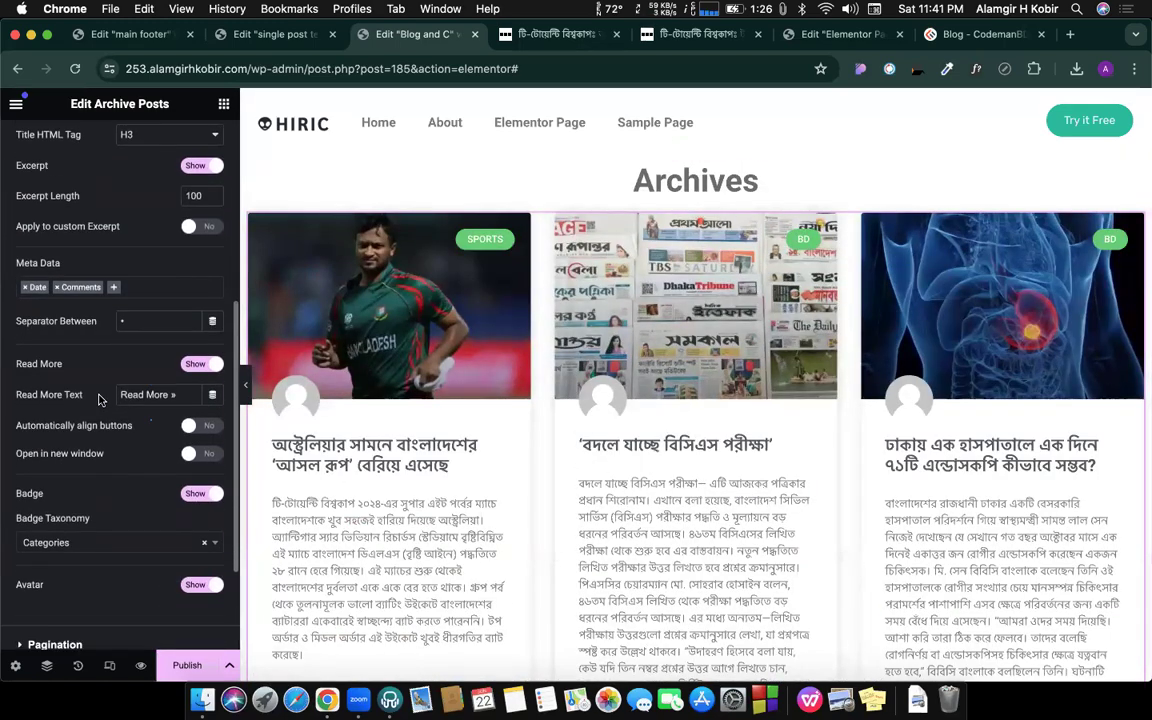
scroll(121, 391, up, 1)
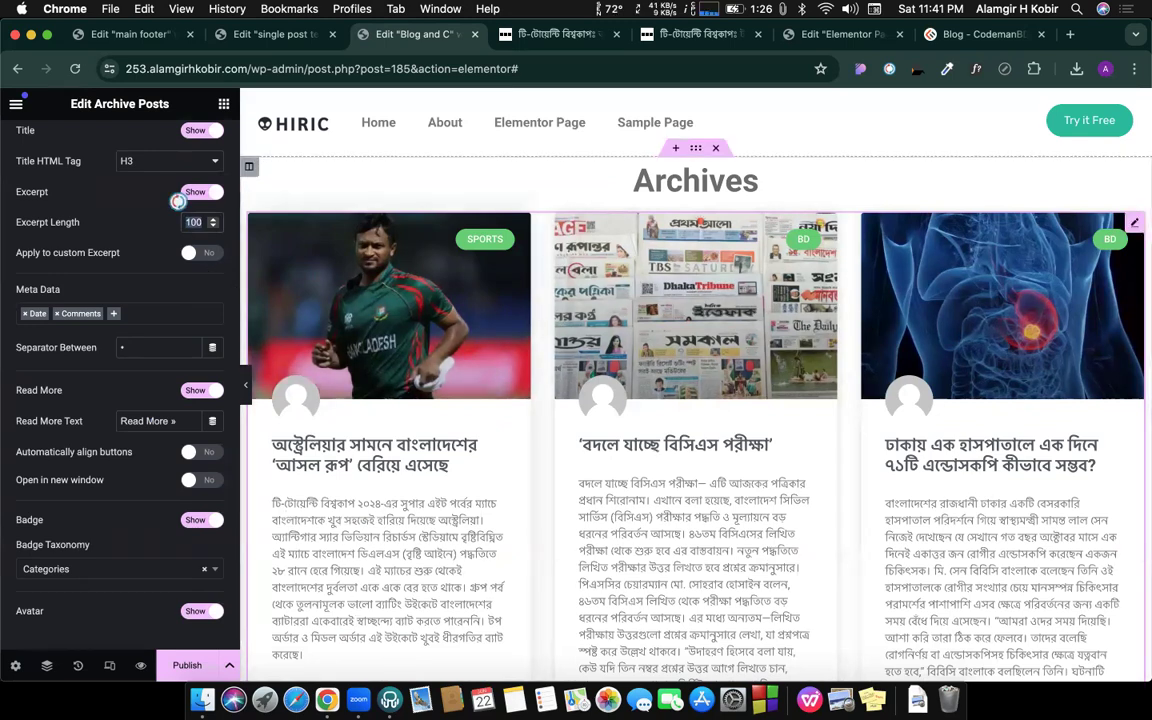
text(20)
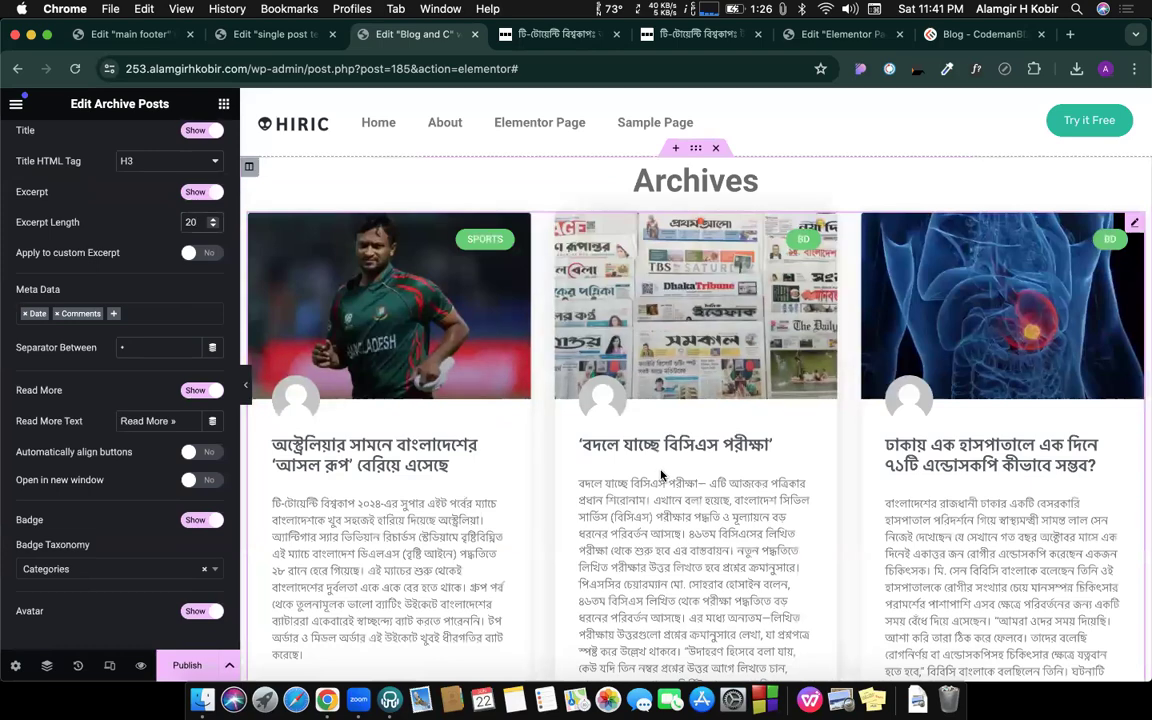
scroll(660, 476, down, 3)
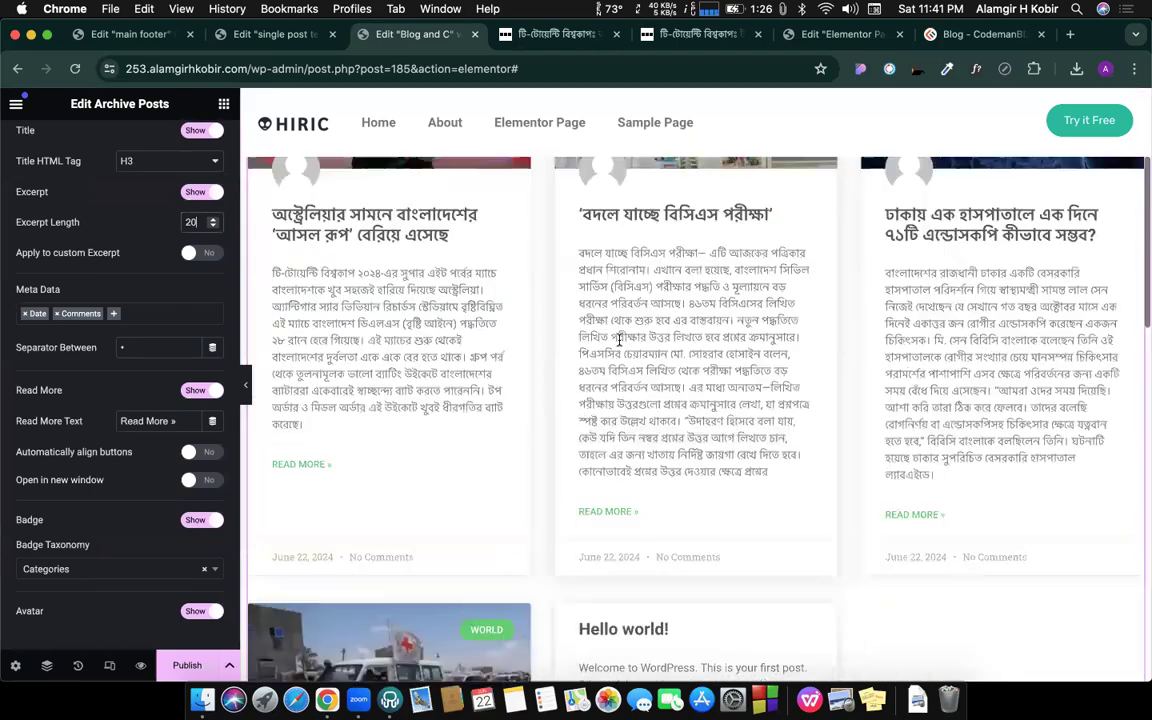
Step: Publish the archive template with a display condition that includes All Archives
click(176, 667)
click(570, 466)
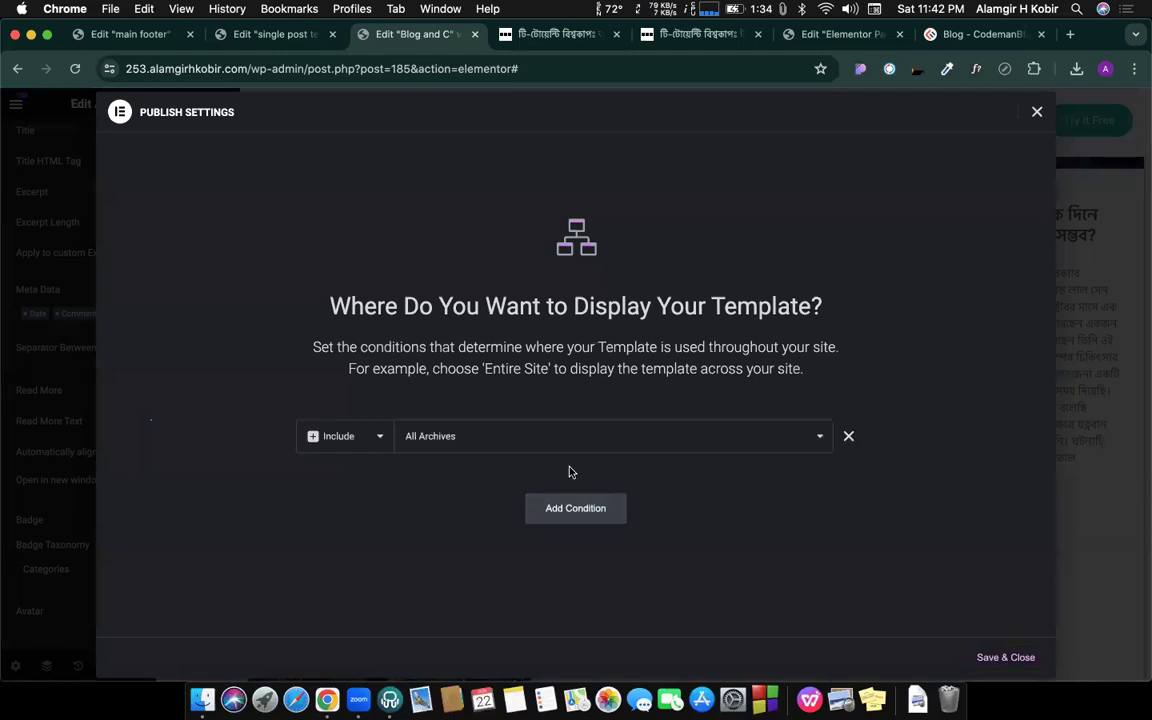
click(1000, 656)
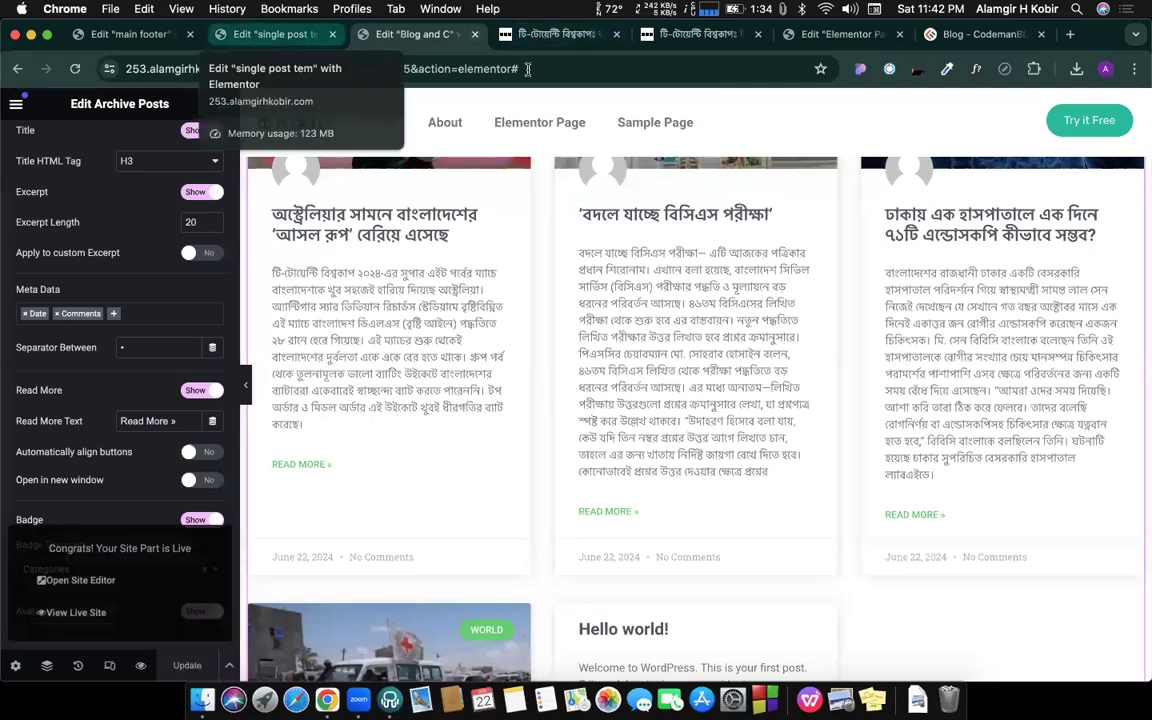
Step: Reach the site's WordPress admin from the Elementor Page editor's browser tab and start a new page from the Pages list
click(840, 36)
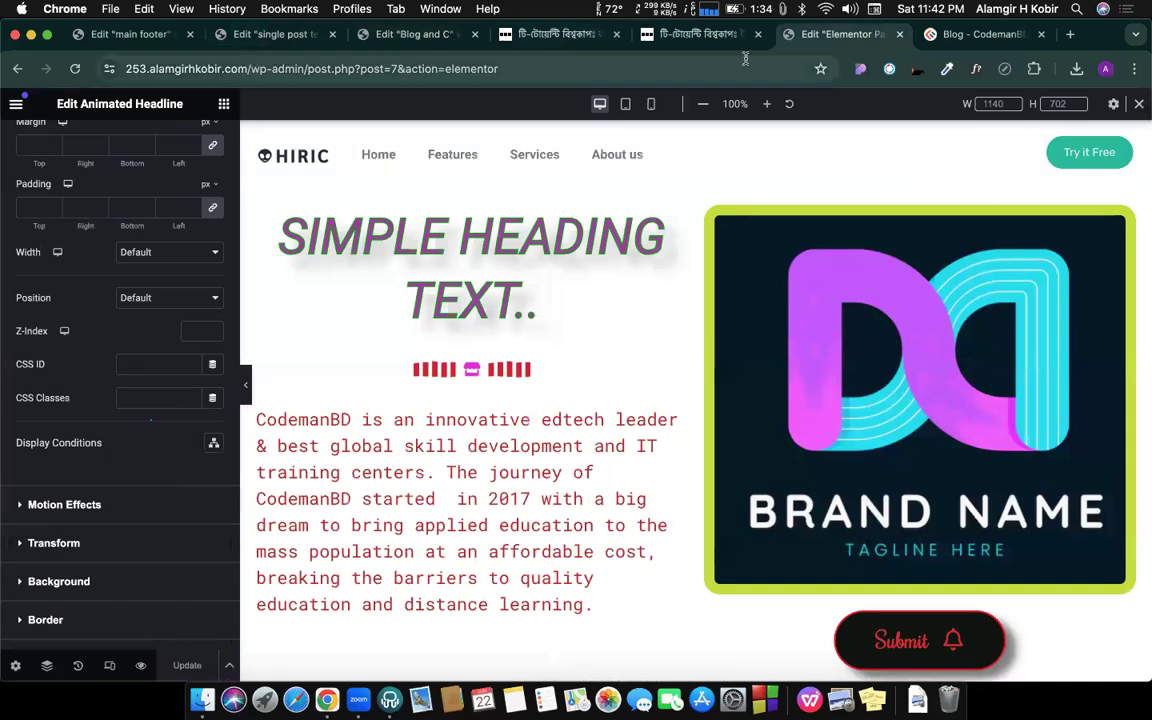
drag(251, 69, 747, 59)
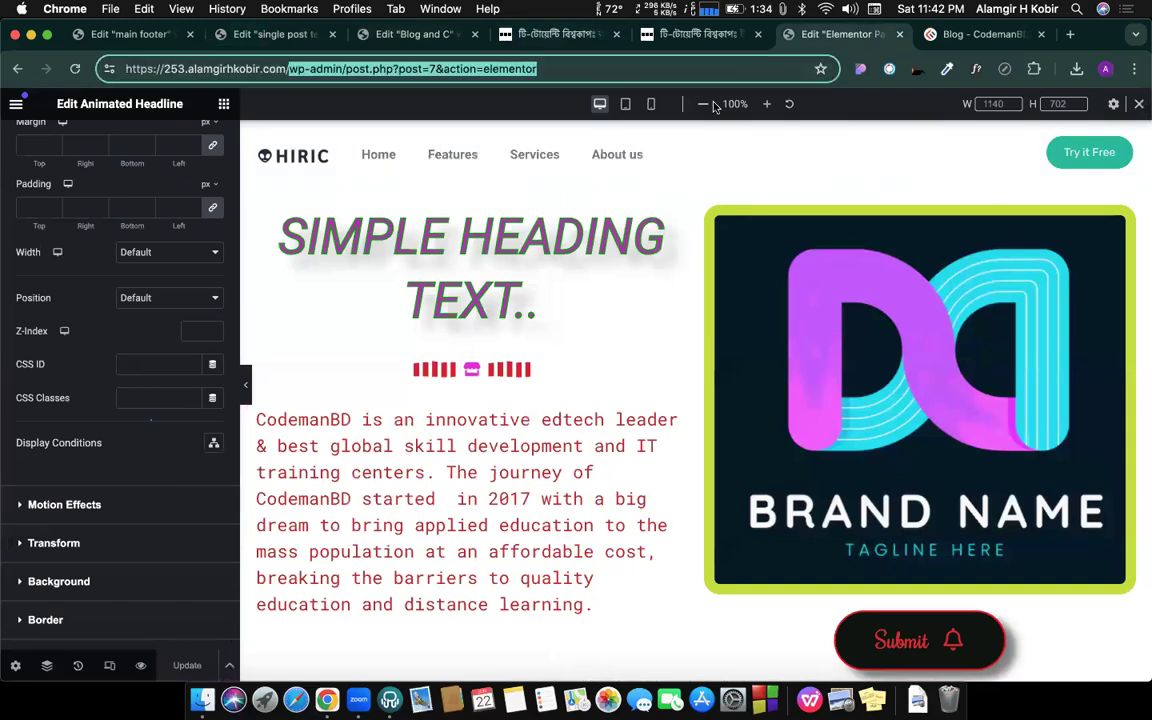
key(BackSpace)
key(Return)
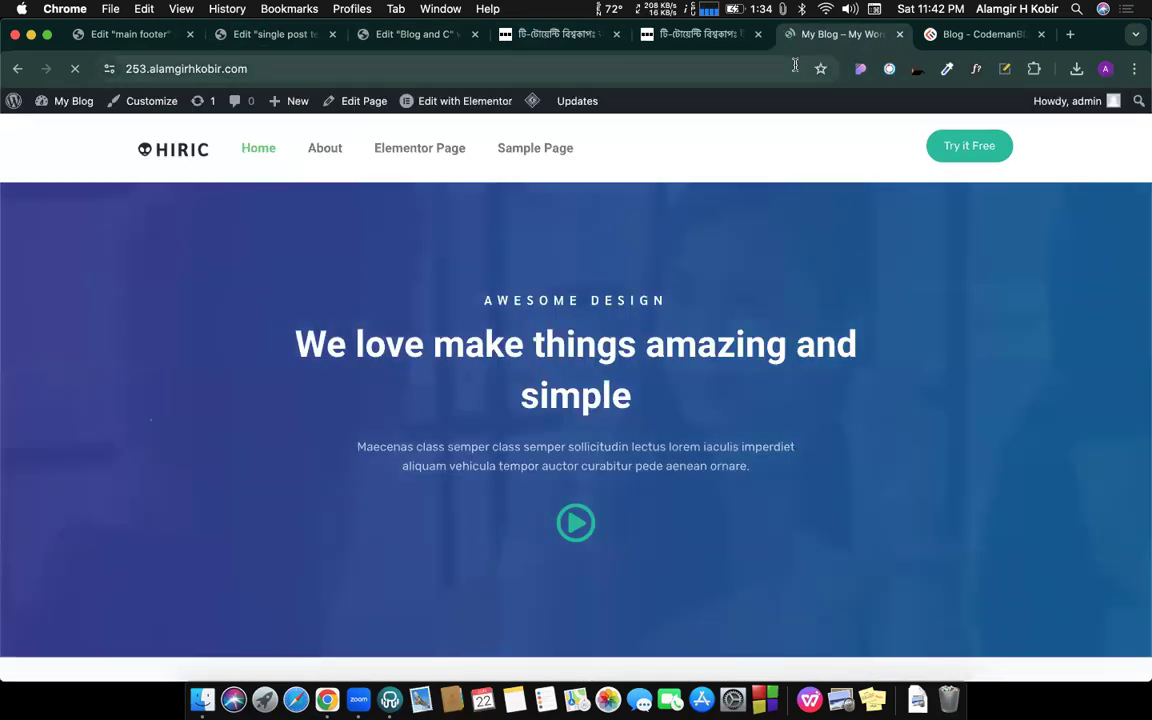
click(12, 104)
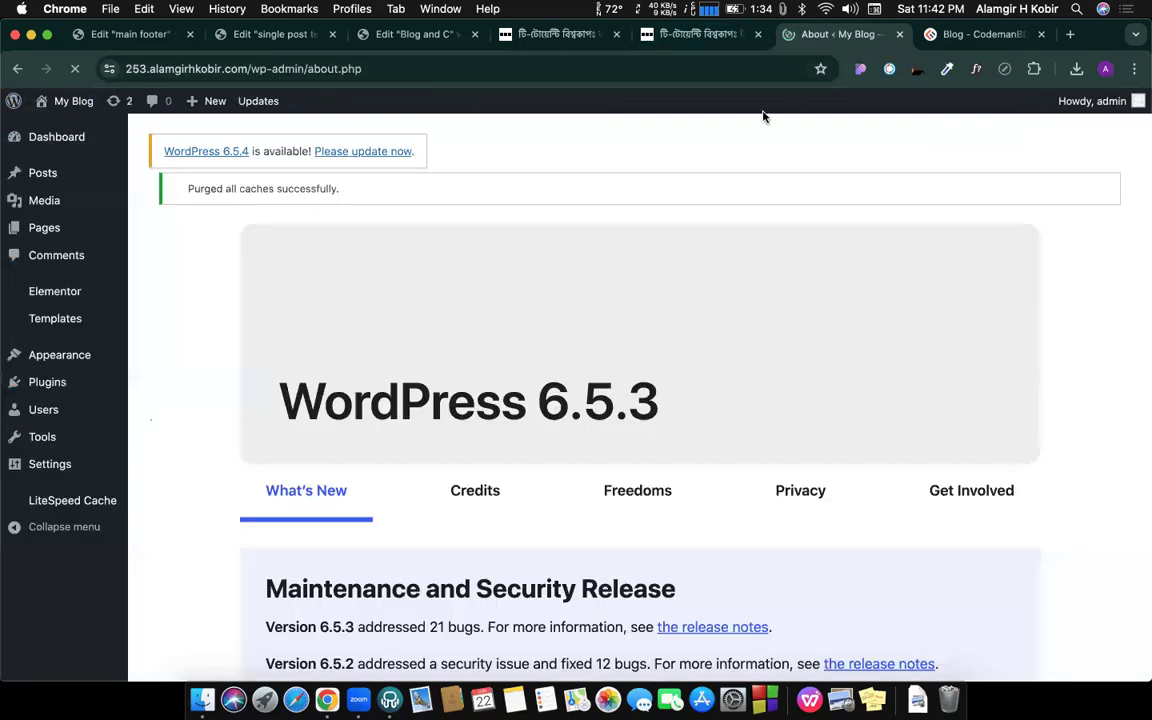
click(38, 238)
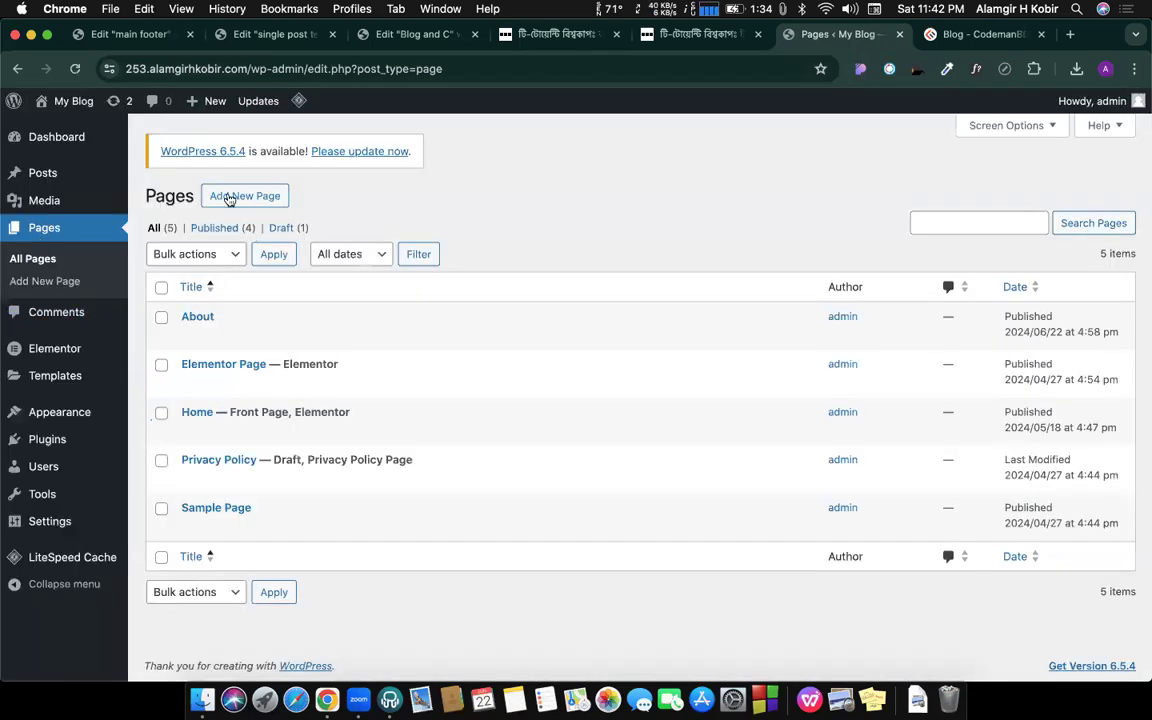
key(Return)
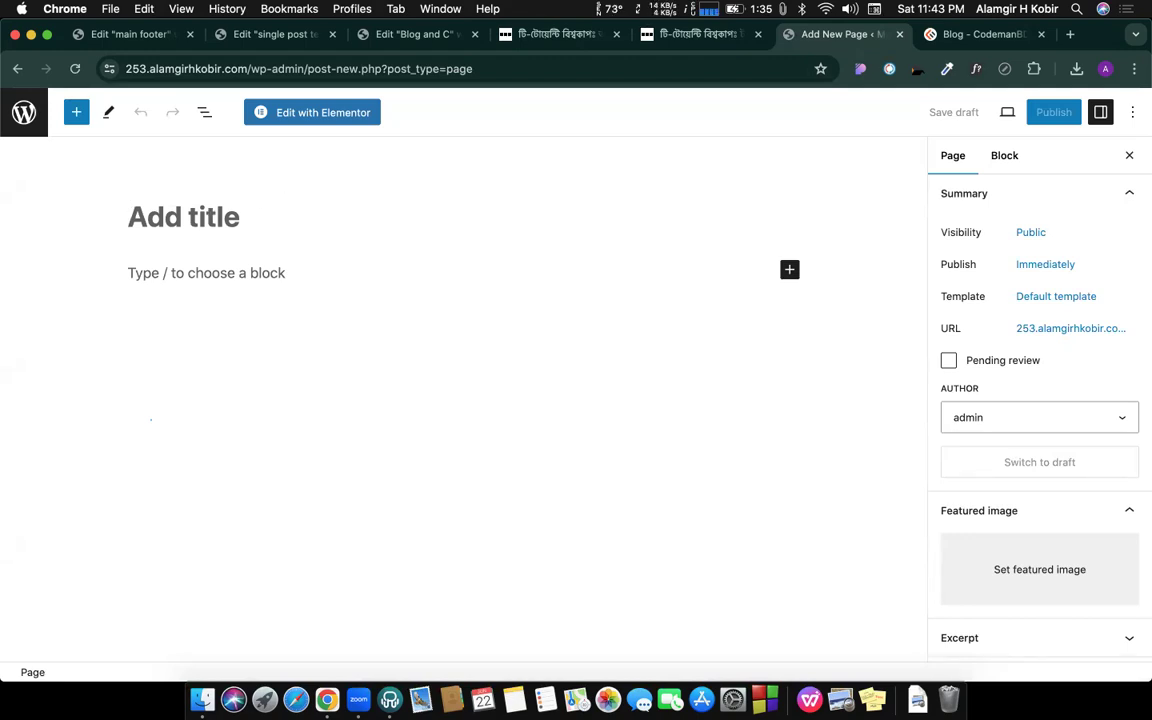
Step: Title the new page Blog, assign it the Elementor Full Width template, and publish it
text(Blog)
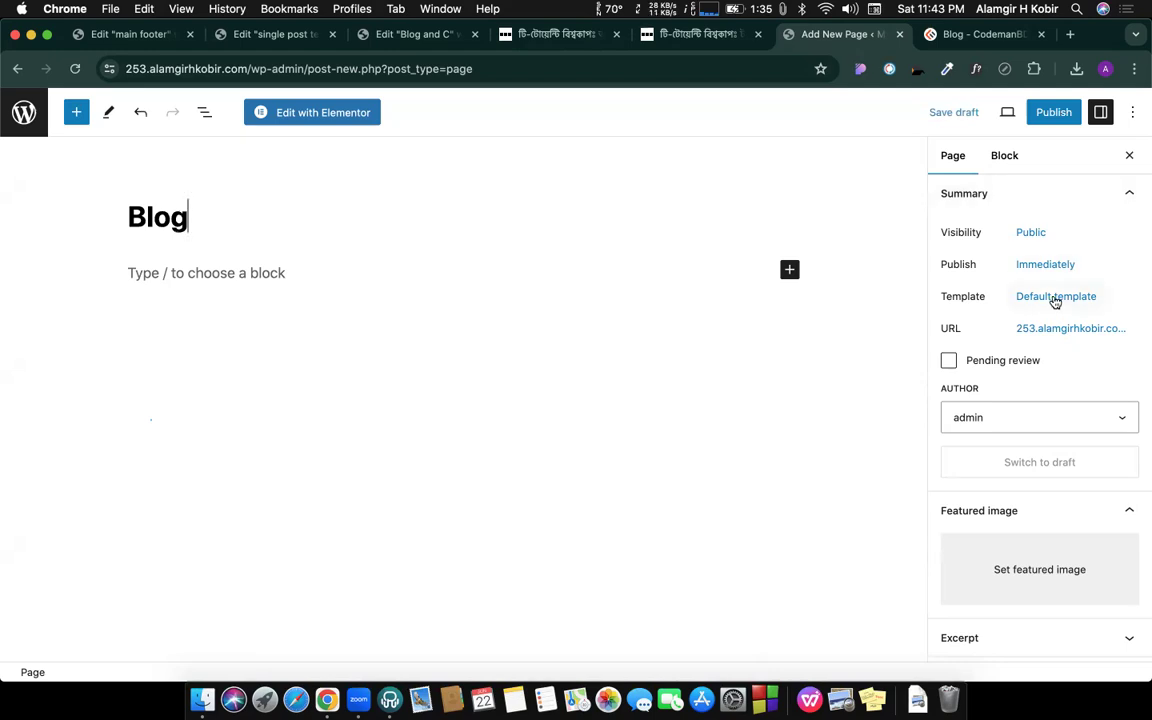
click(1020, 302)
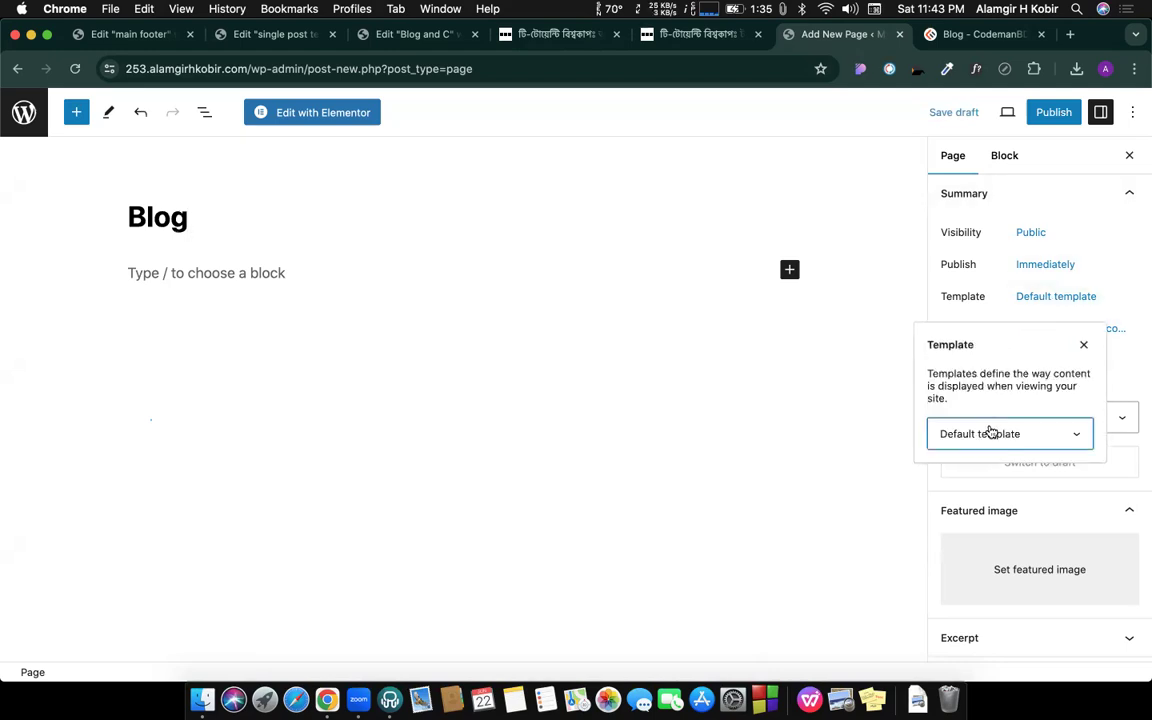
click(990, 431)
click(1041, 332)
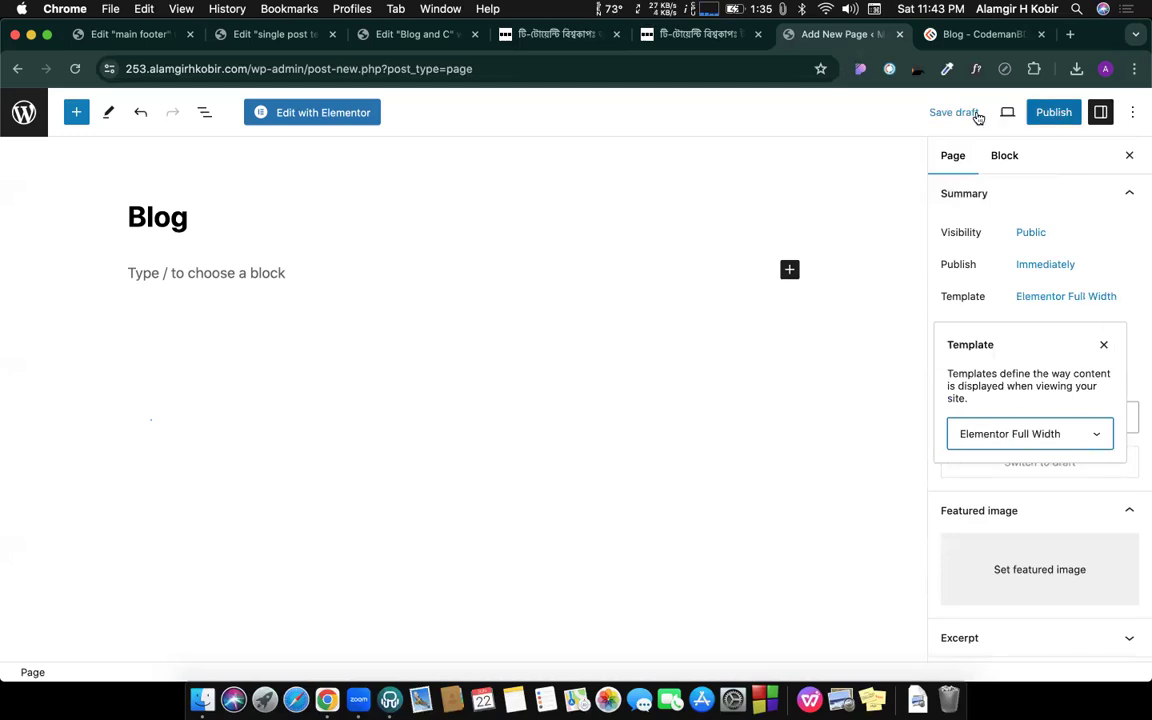
click(1054, 114)
click(987, 112)
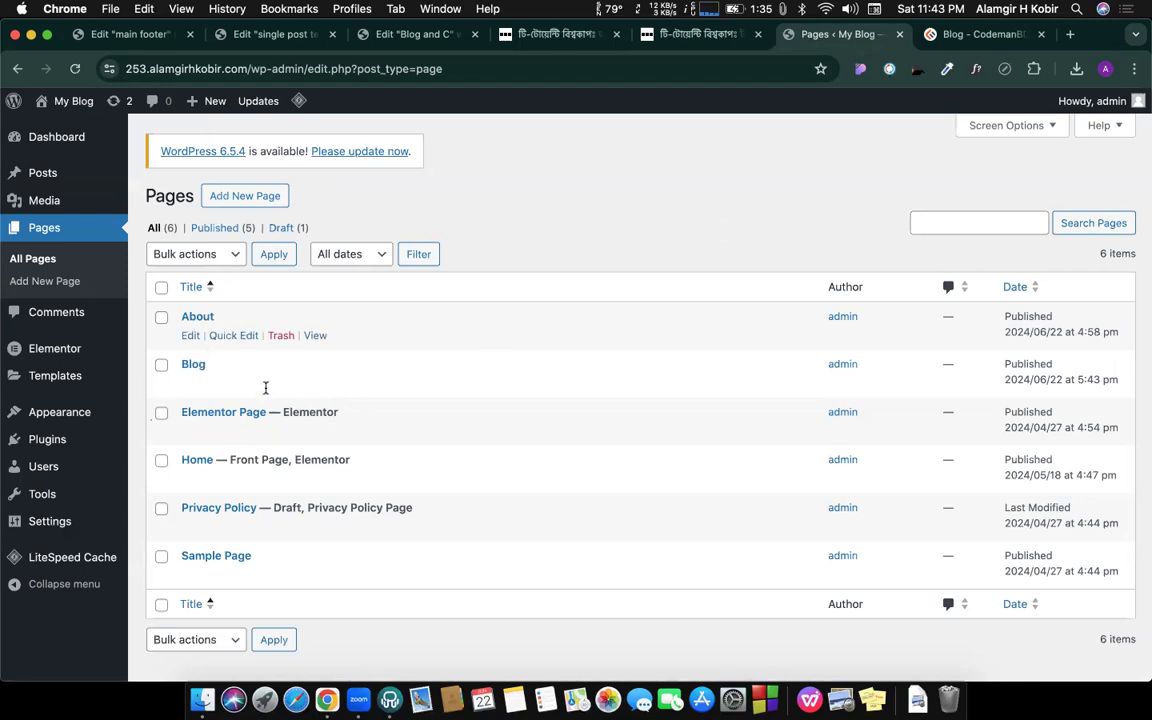
Step: In the Reading settings, set the posts page to Blog and save the changes
mouse_move(230, 384)
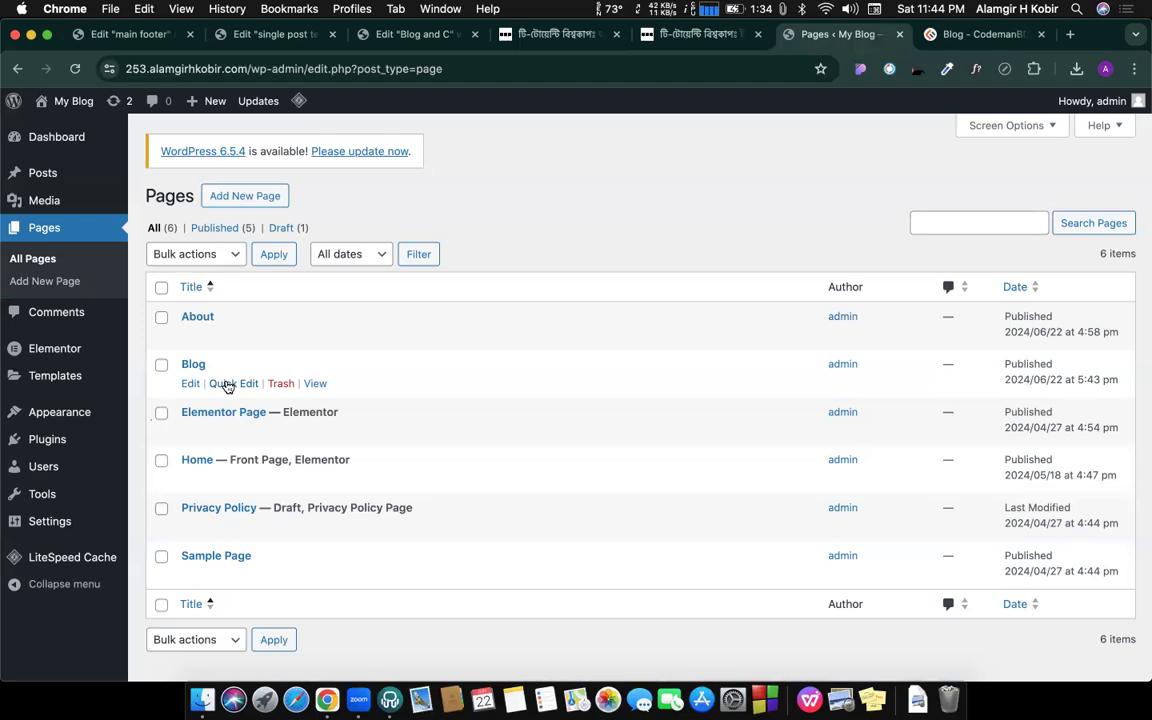
mouse_move(57, 527)
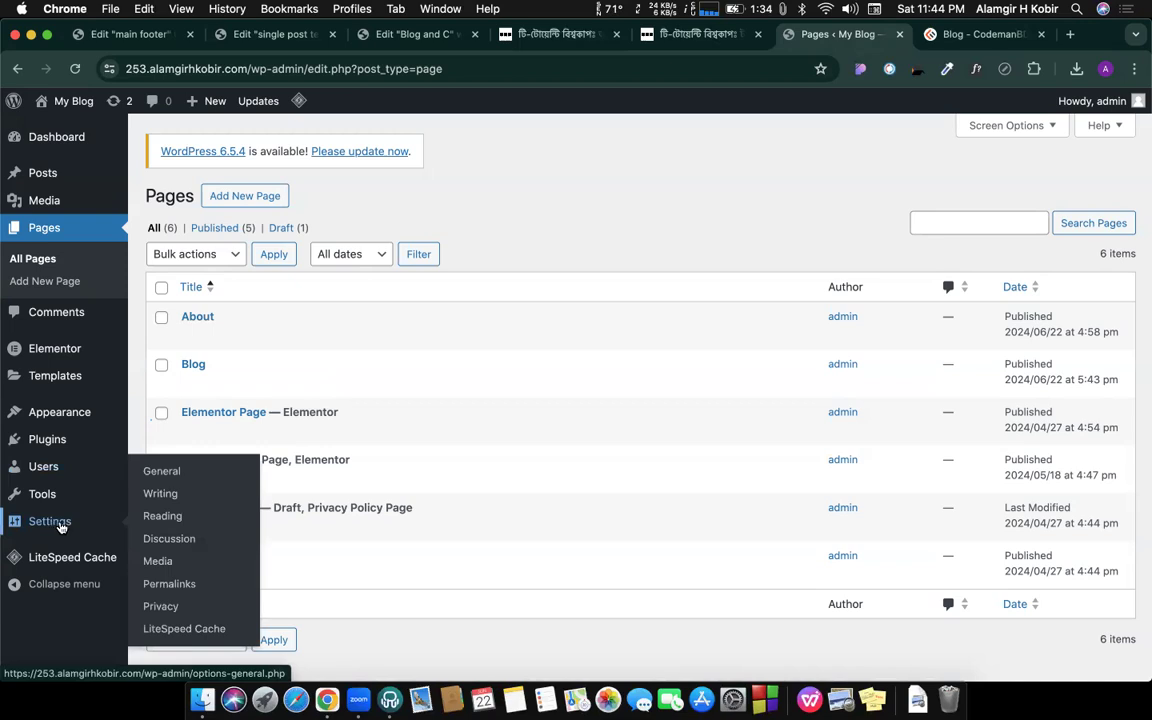
click(163, 525)
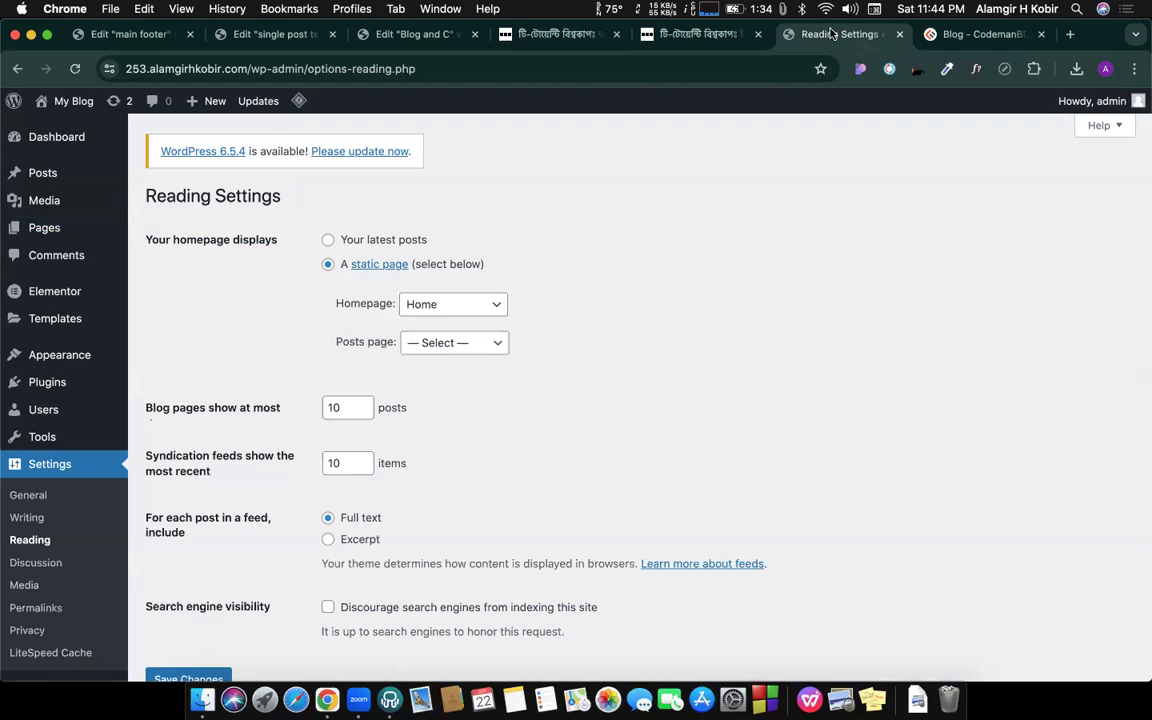
click(452, 349)
click(449, 352)
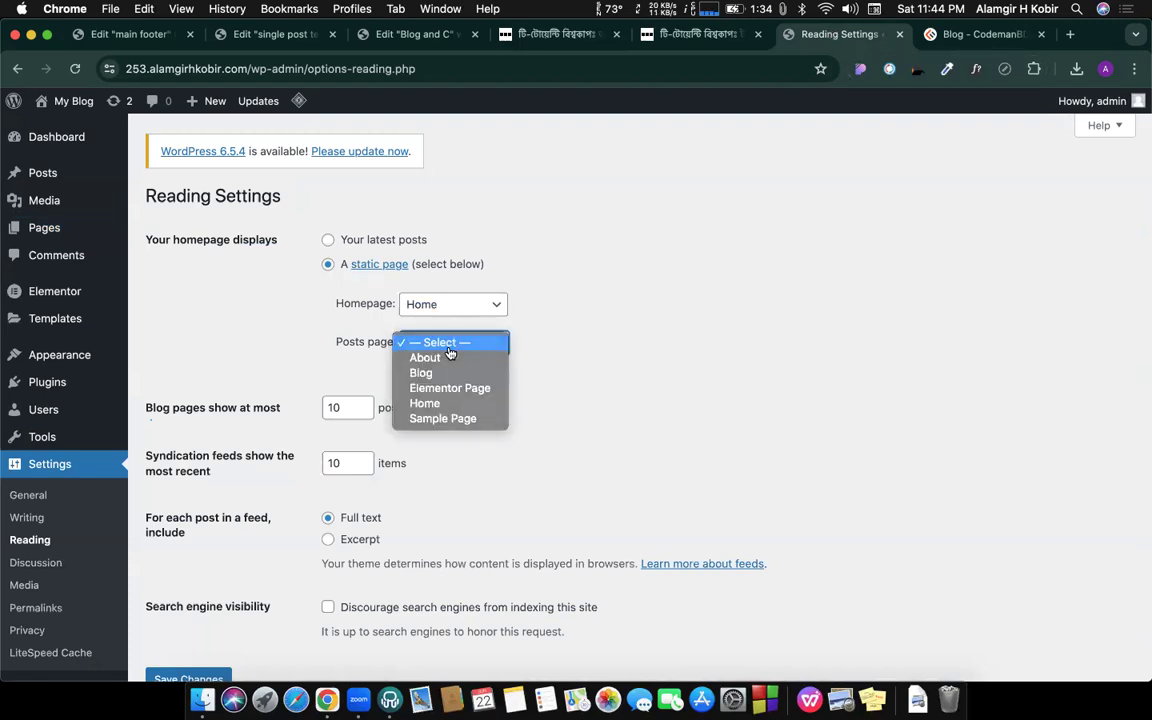
click(449, 352)
click(449, 352)
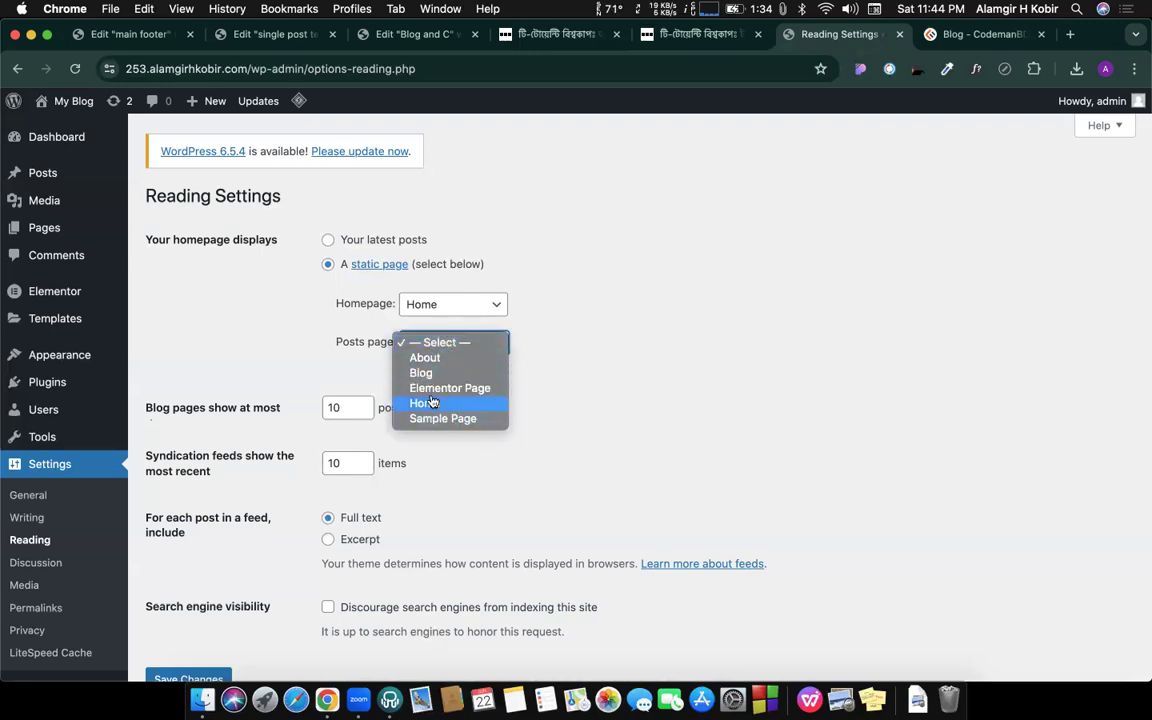
click(421, 374)
scroll(422, 380, down, 2)
click(192, 598)
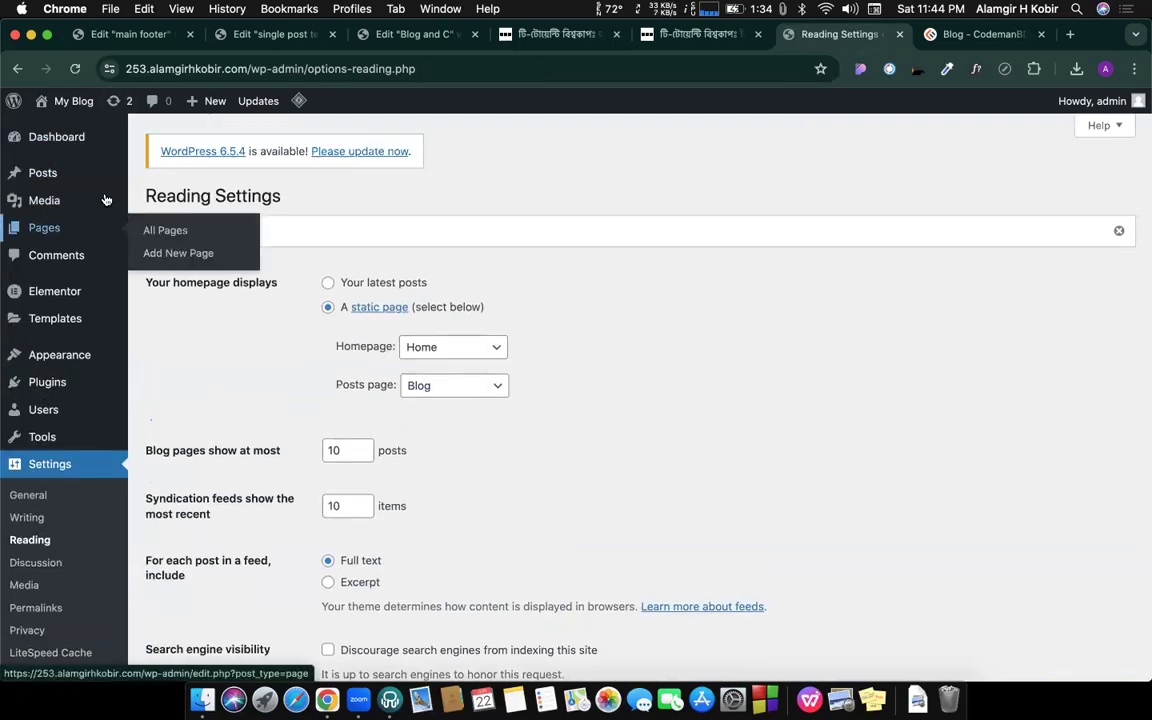
Step: Check how the Blog page is labelled in the Pages list
click(44, 228)
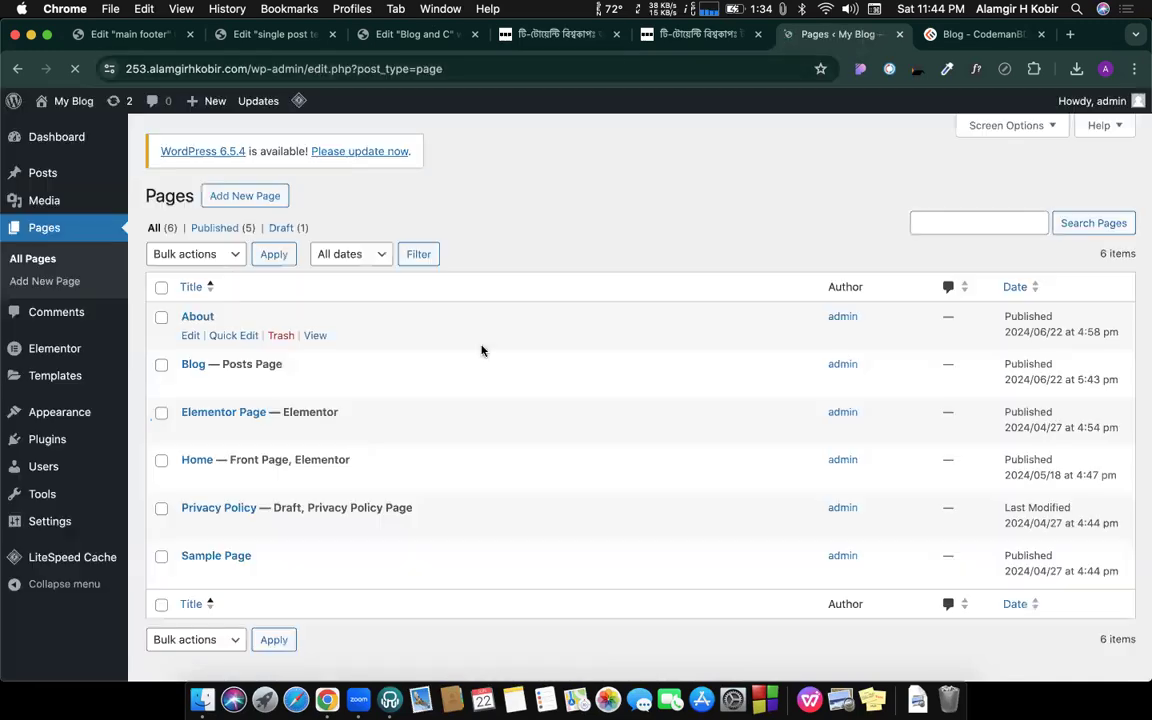
drag(222, 364, 300, 368)
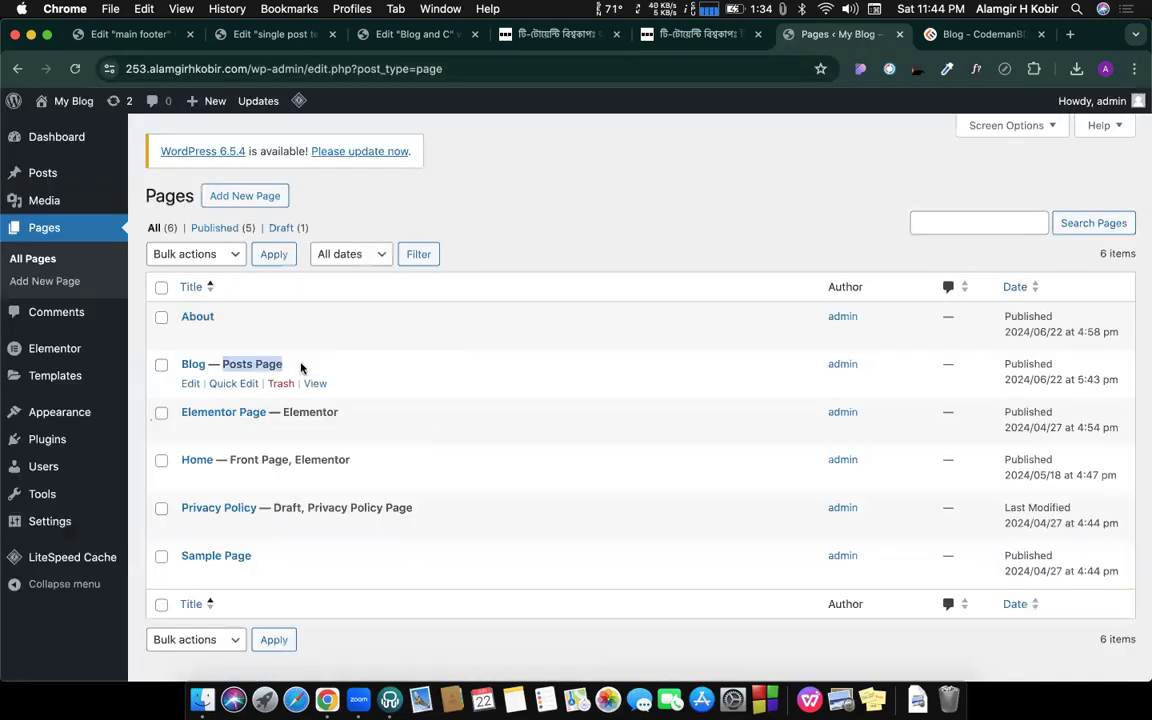
click(302, 368)
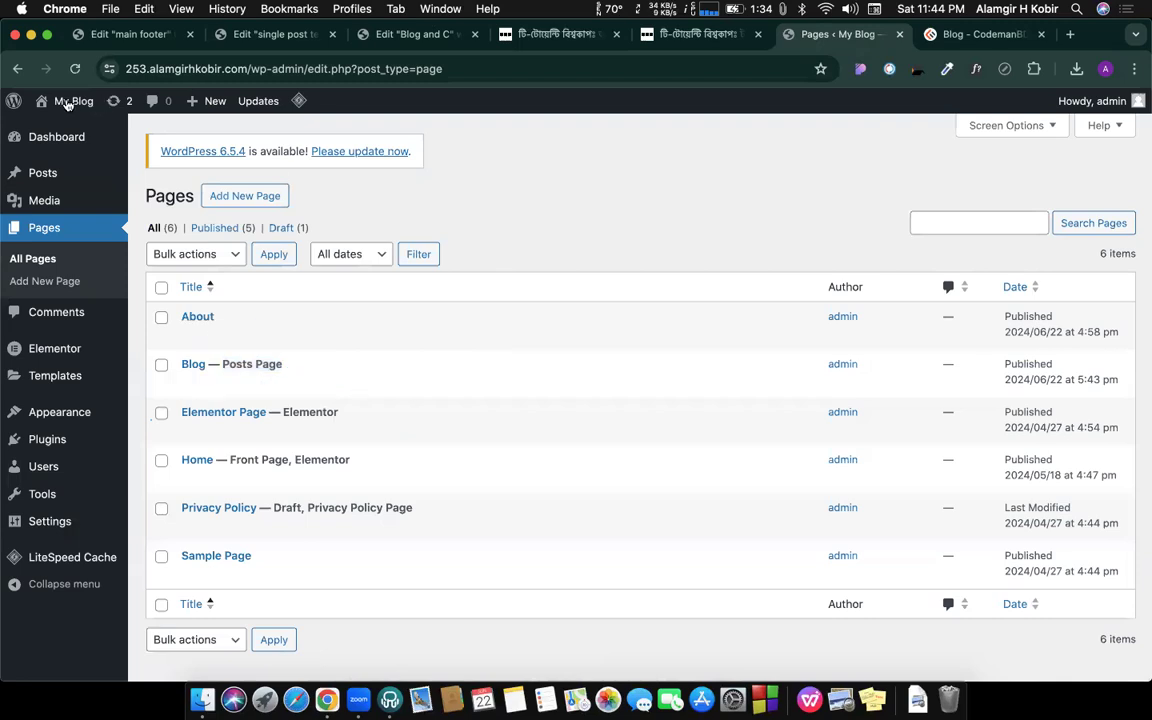
Step: Add the Blog page to the main menu, save the menu, and check its structure
mouse_move(60, 412)
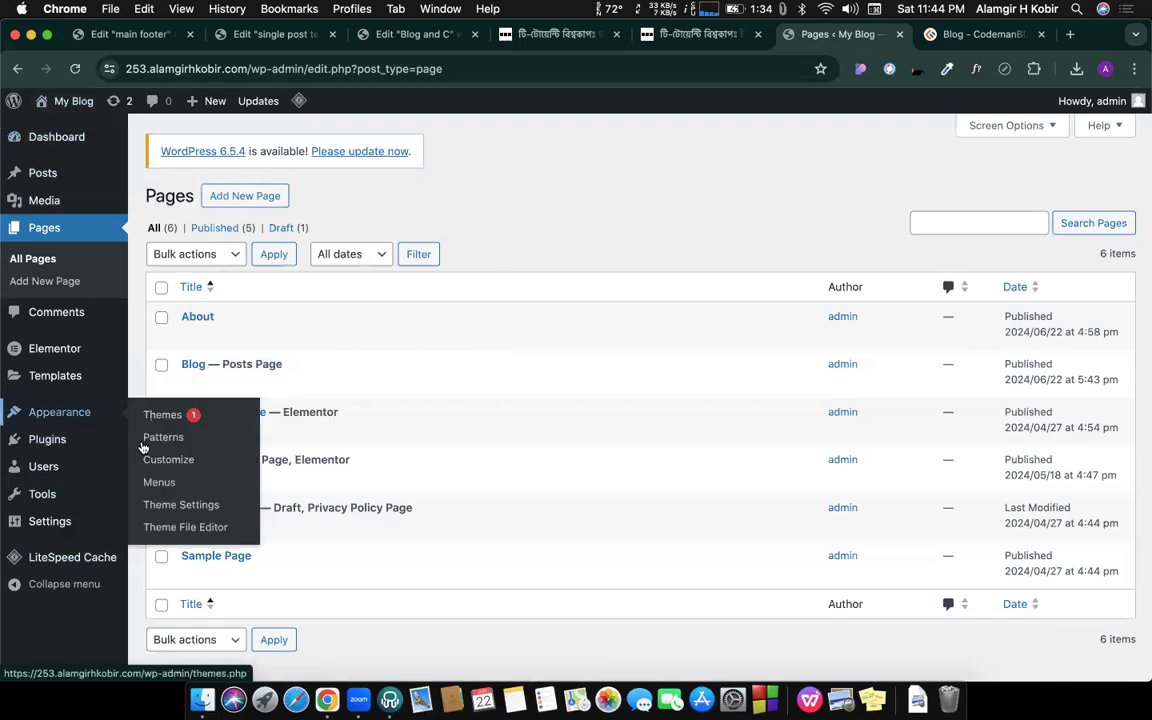
click(160, 483)
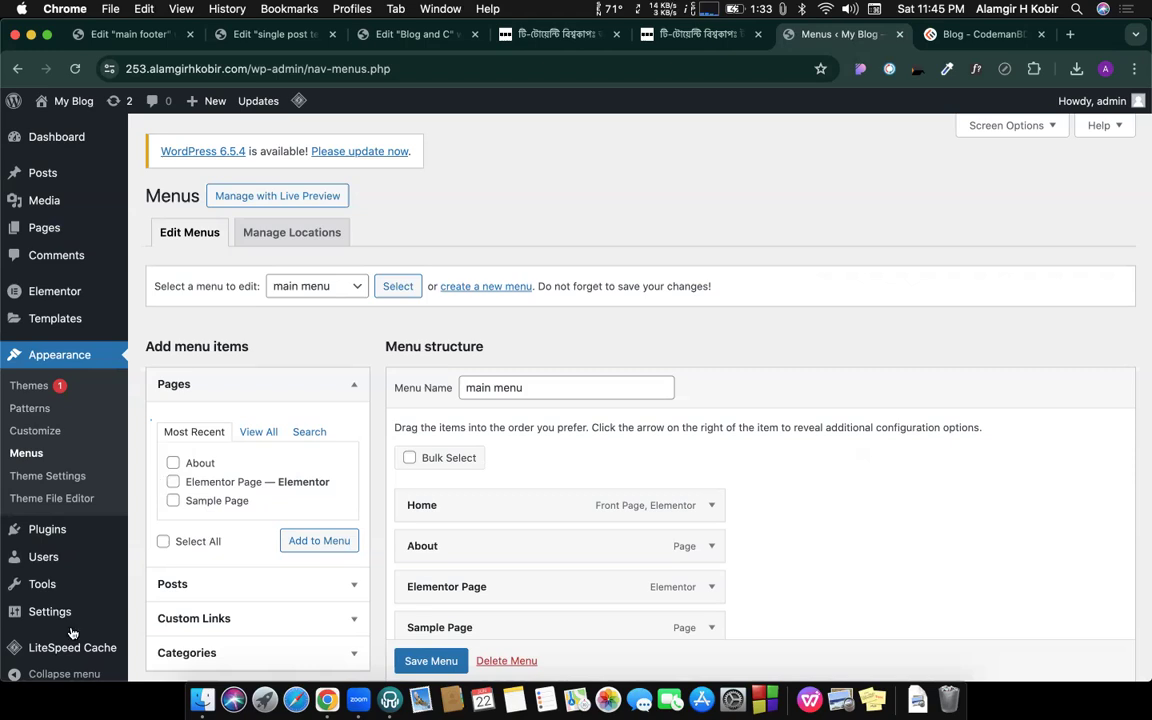
scroll(280, 360, down, 5)
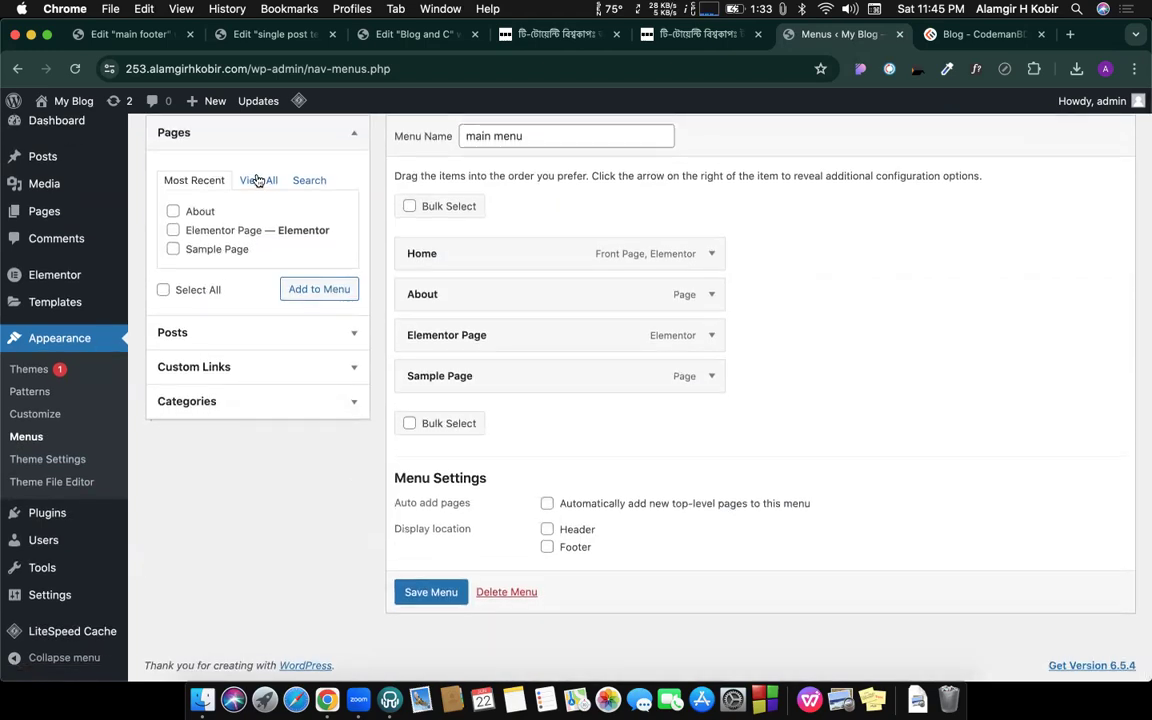
click(258, 180)
click(188, 232)
click(302, 330)
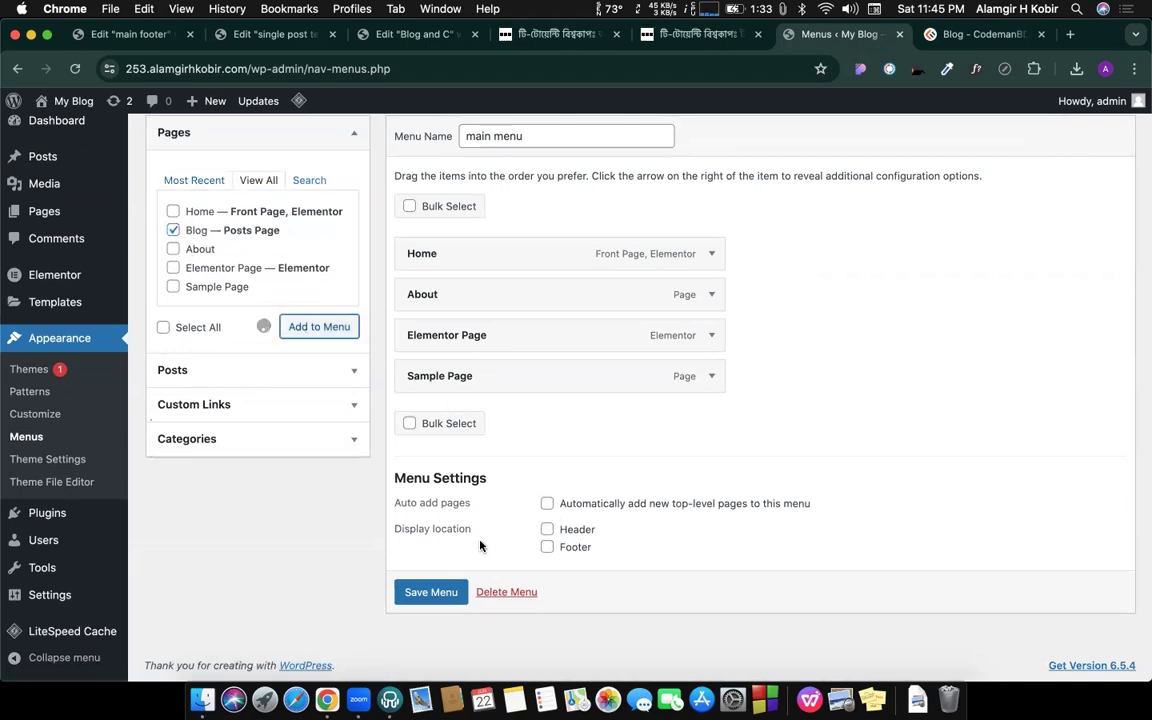
click(424, 630)
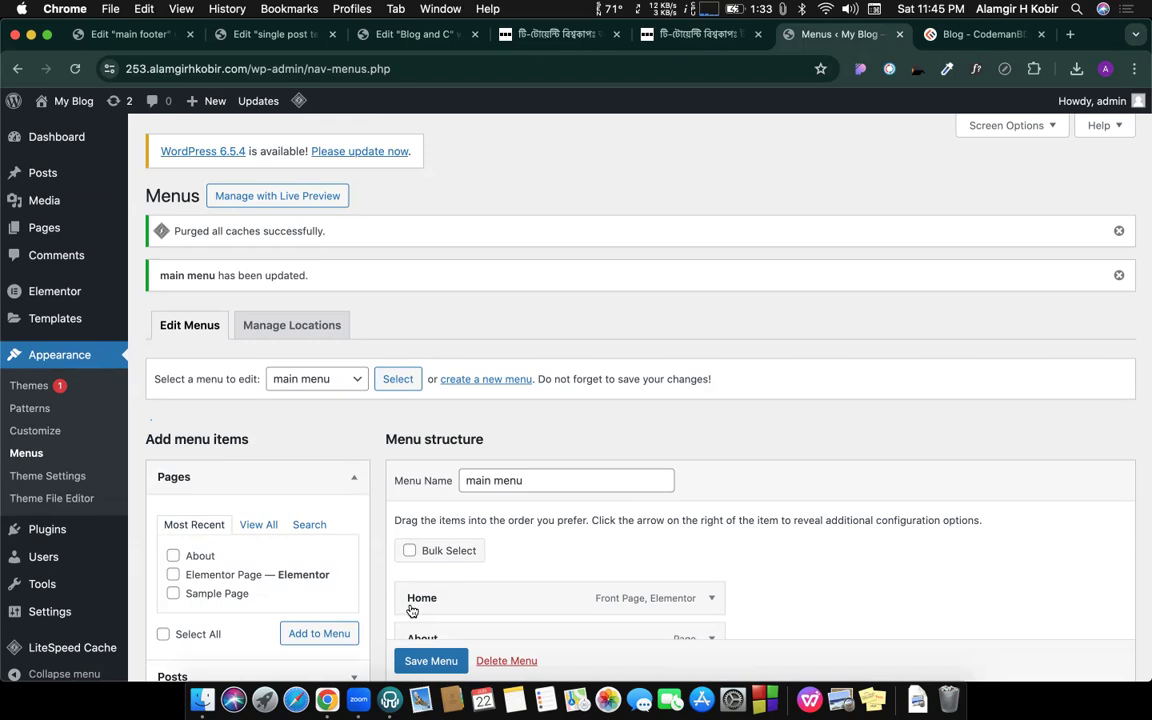
scroll(622, 408, down, 5)
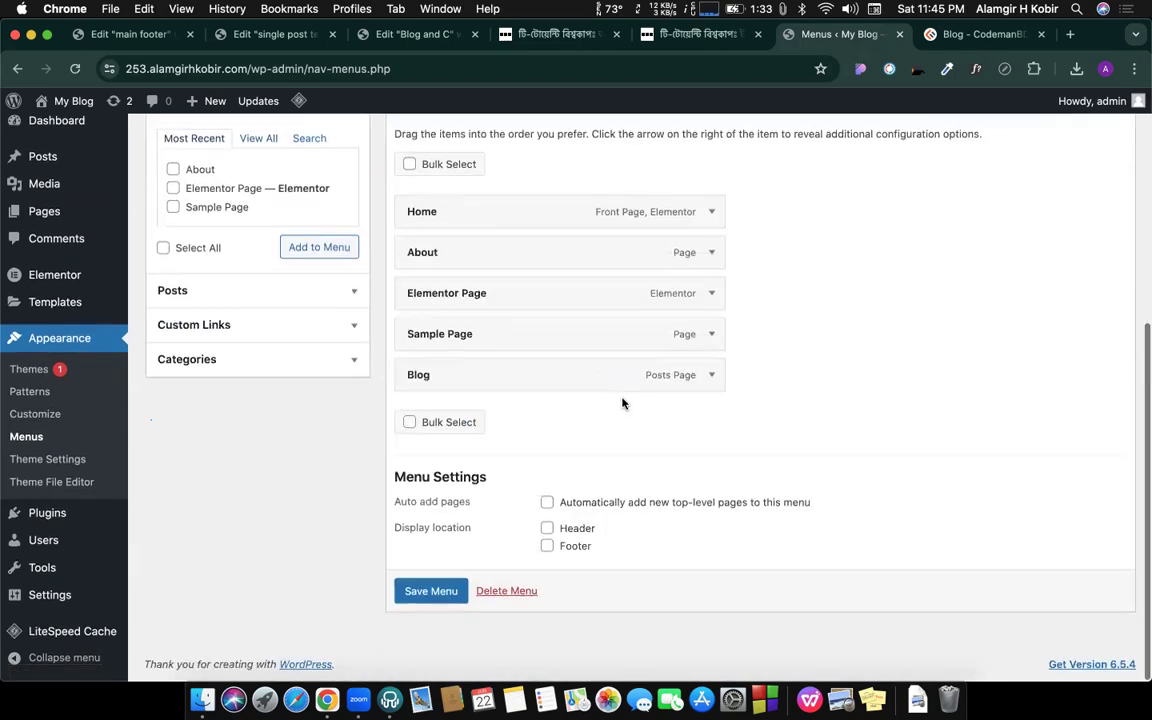
Step: Visit the live site, open Blog from its header menu, and review the post cards
mouse_move(55, 101)
click(53, 130)
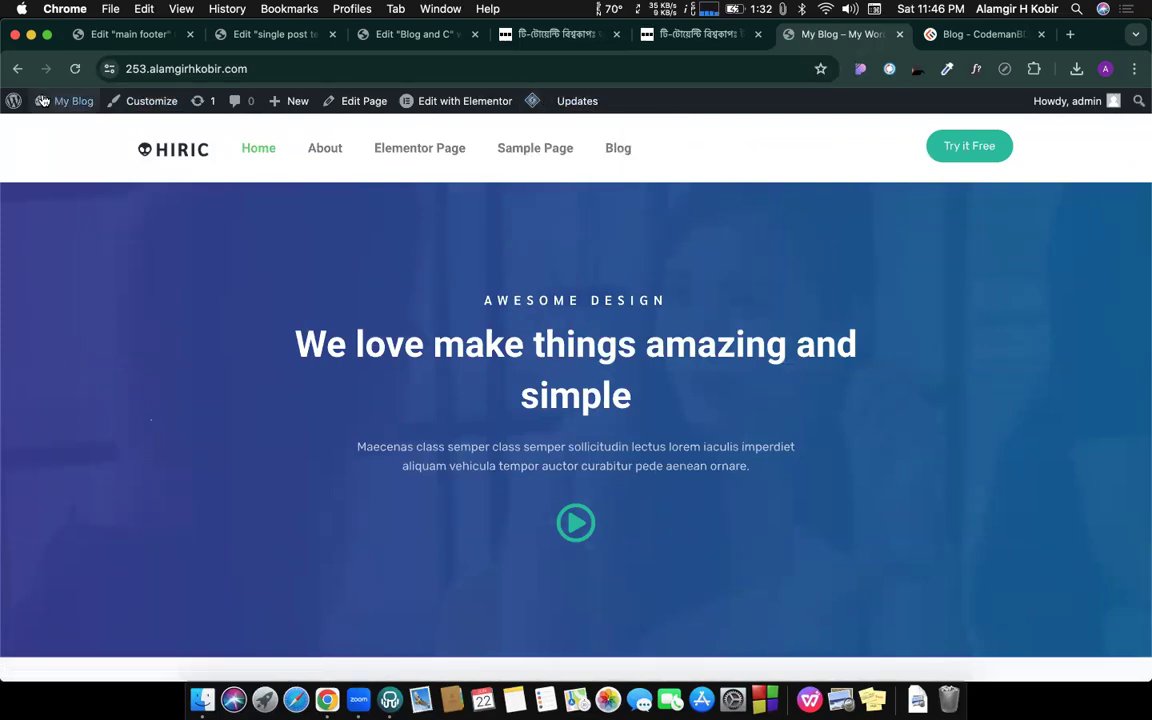
mouse_move(13, 101)
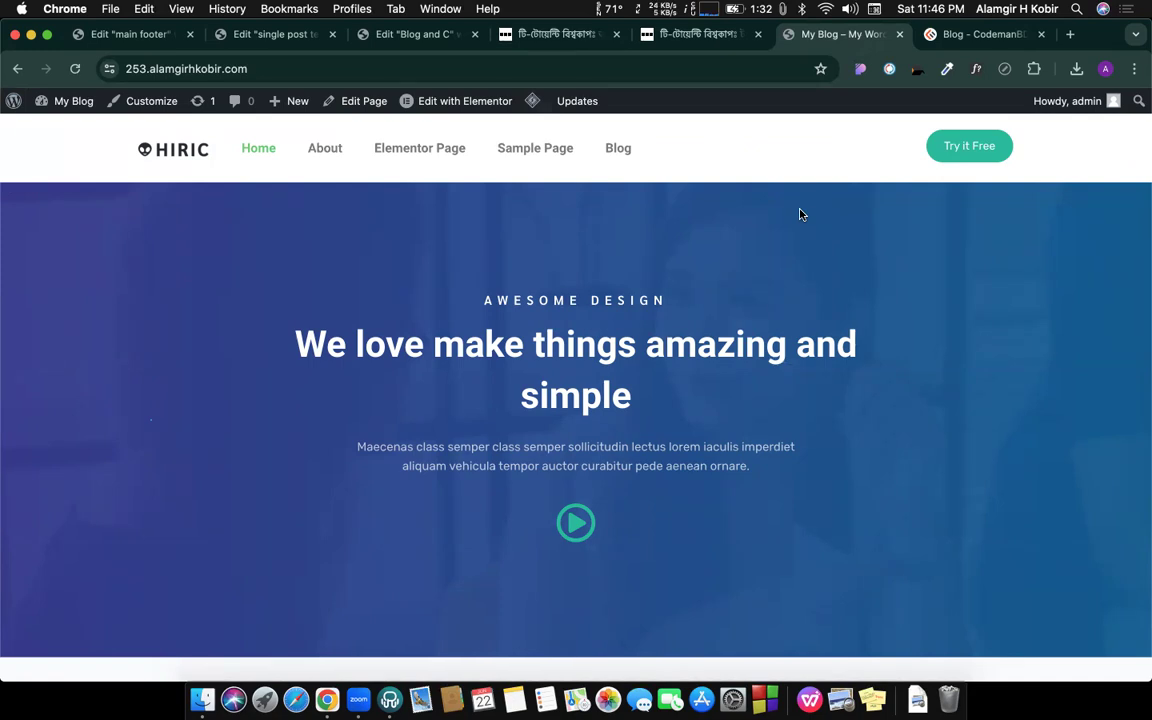
click(619, 150)
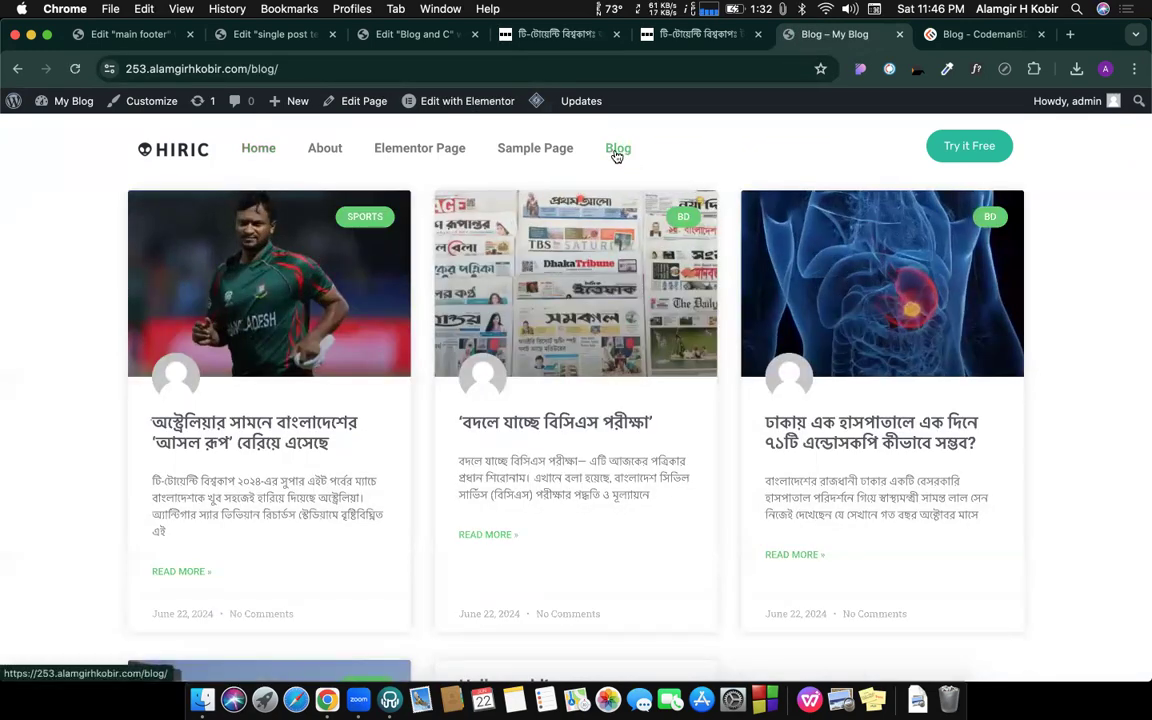
scroll(645, 406, down, 10)
scroll(645, 406, up, 10)
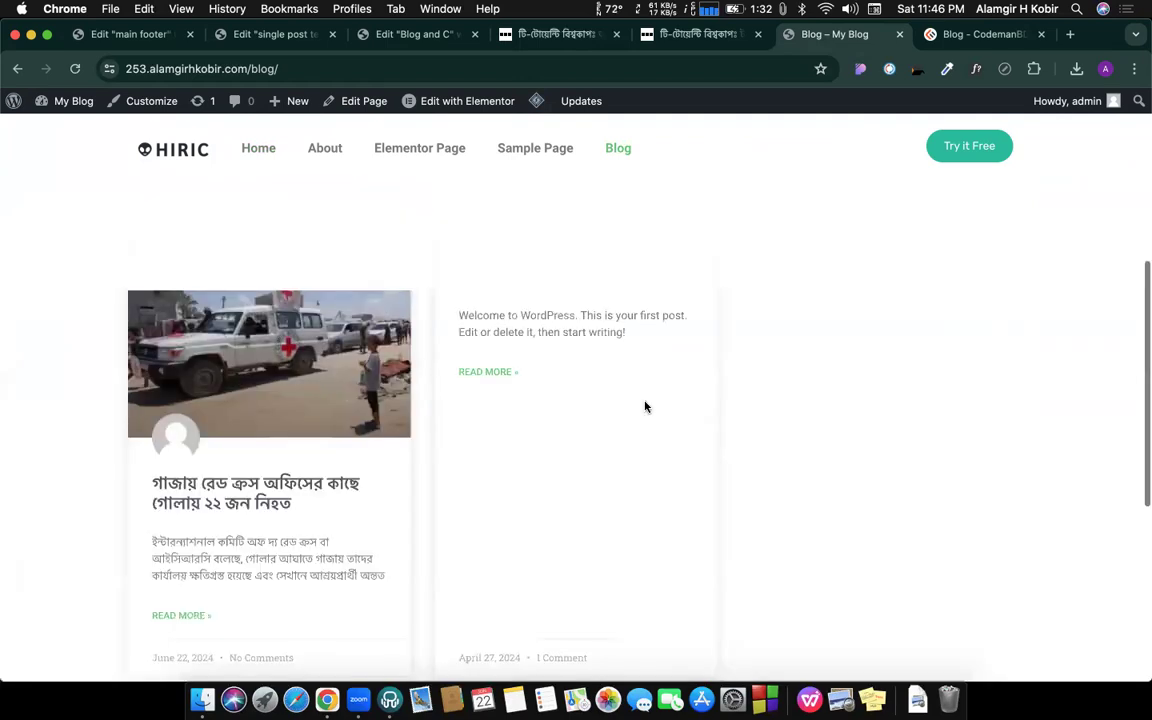
Step: Open Elementor Page on the live site and review its content from top to bottom
click(10, 102)
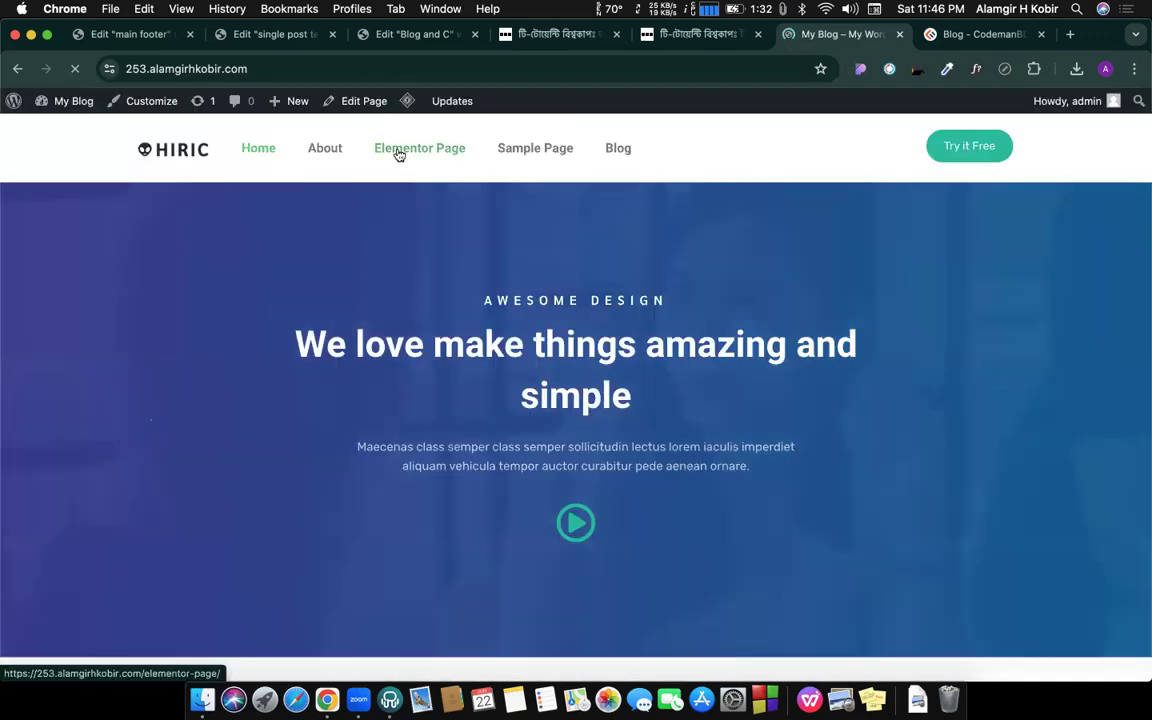
click(399, 154)
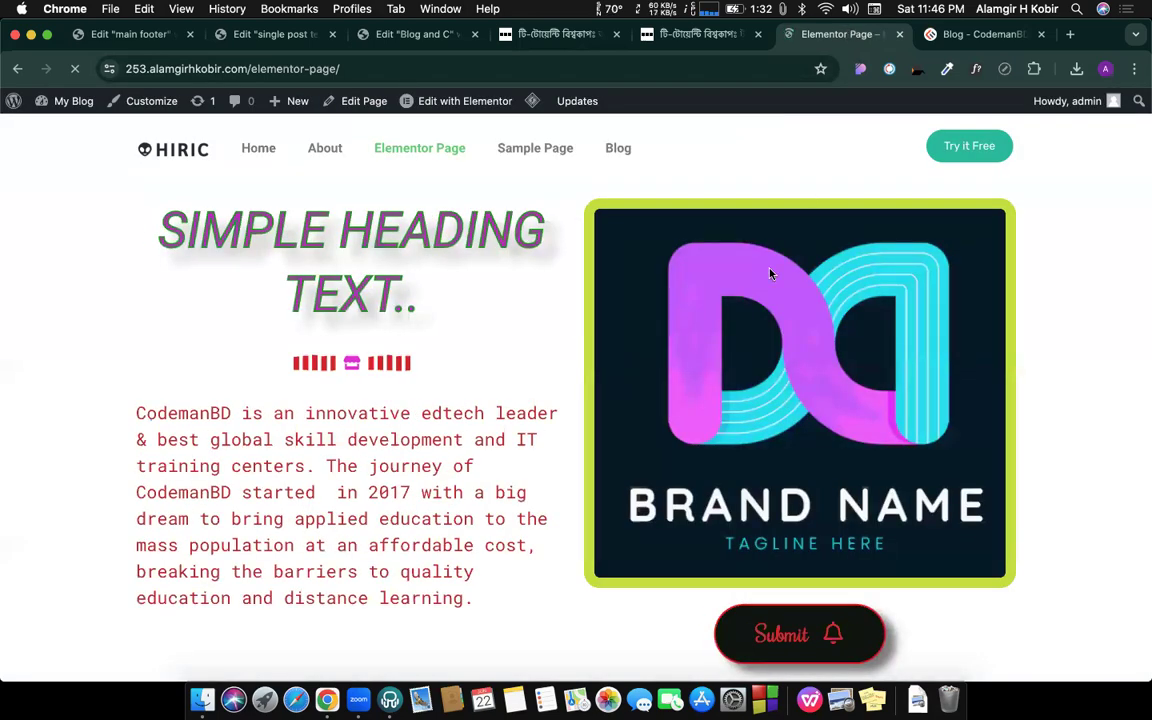
scroll(770, 272, down, 10)
scroll(770, 270, down, 4)
scroll(769, 272, up, 20)
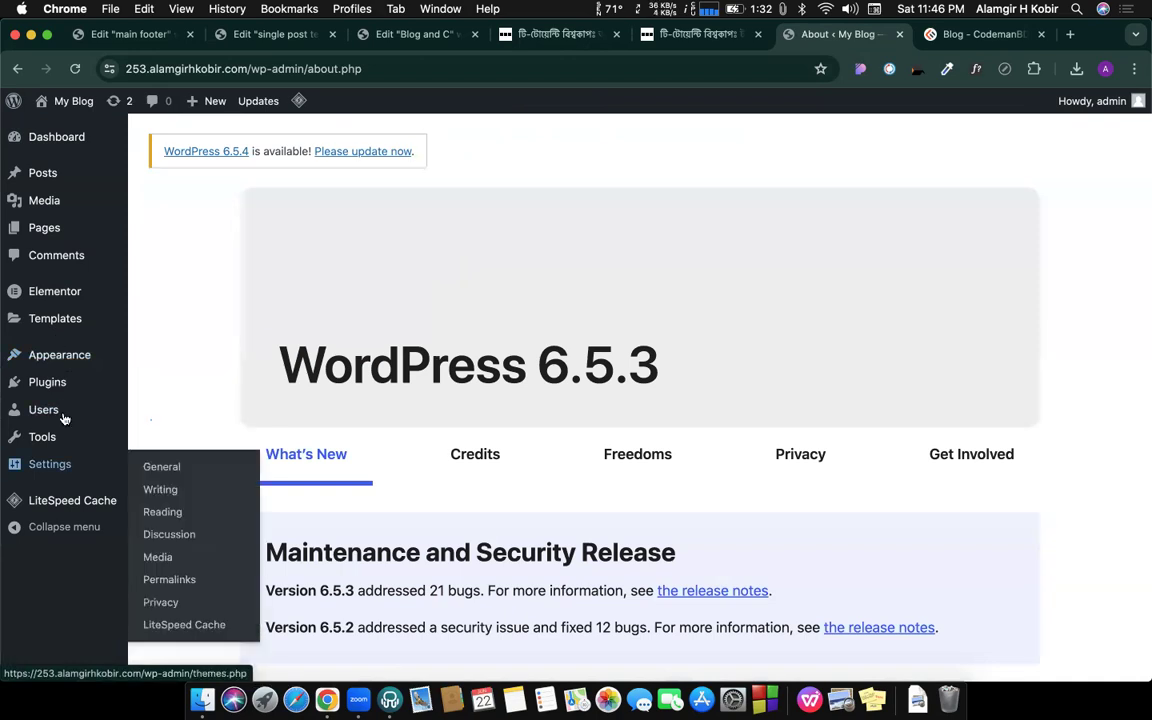
Step: In the Reading settings, set the posts page to Elementor Page and save the changes
click(163, 526)
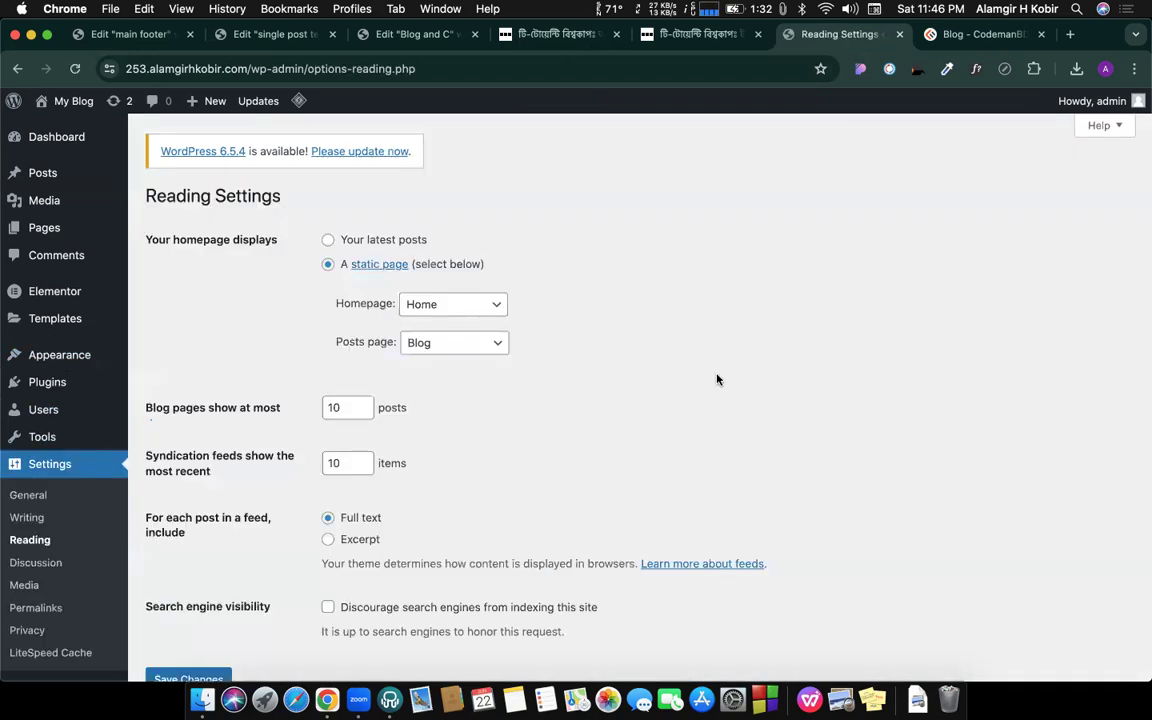
click(445, 342)
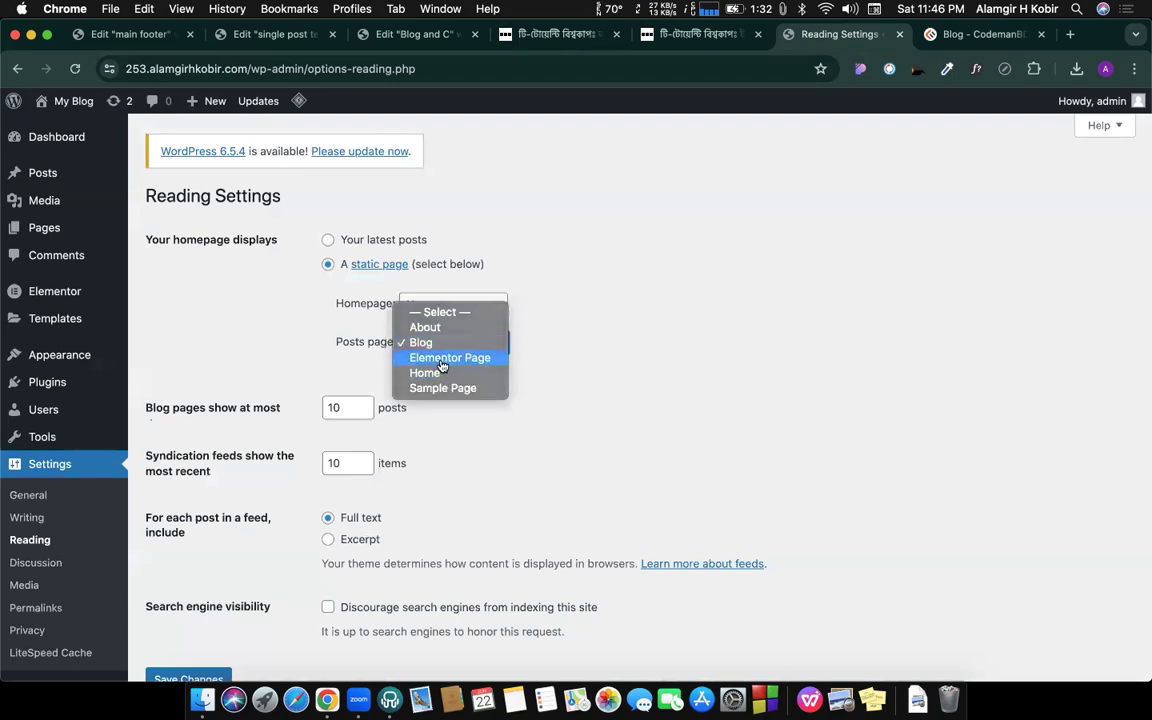
click(441, 358)
click(185, 679)
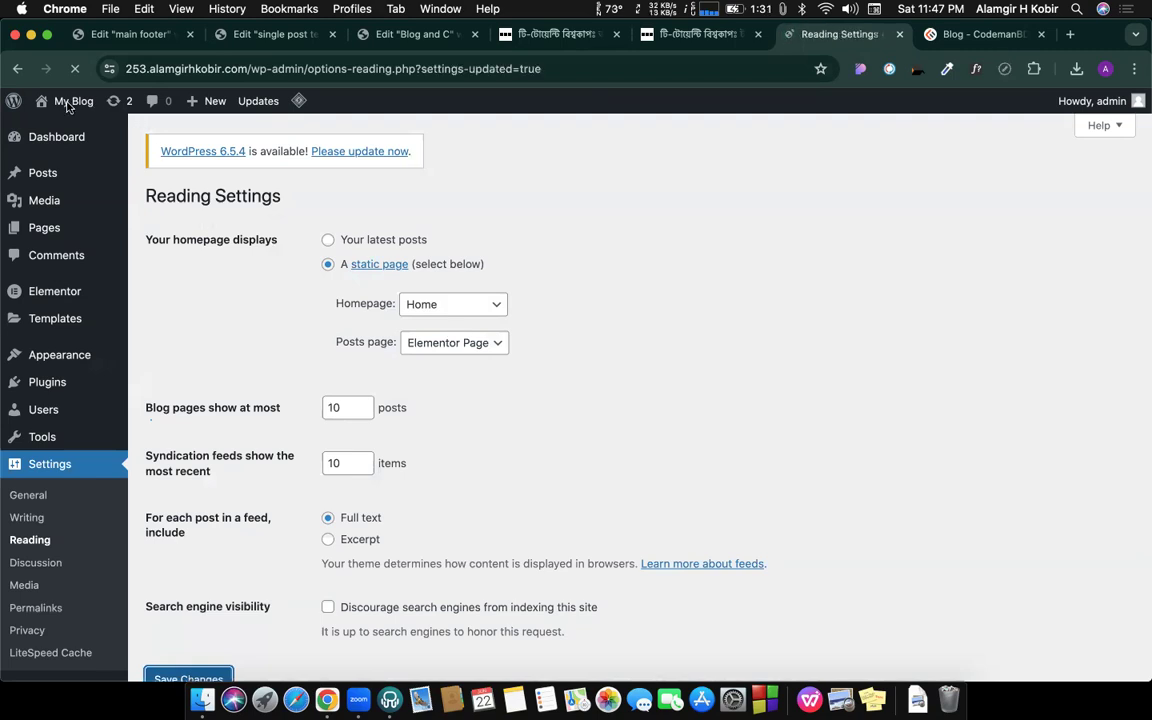
Step: Visit the live site, review the content of Elementor Page, and reload it to check the posts page change
mouse_move(68, 104)
click(60, 131)
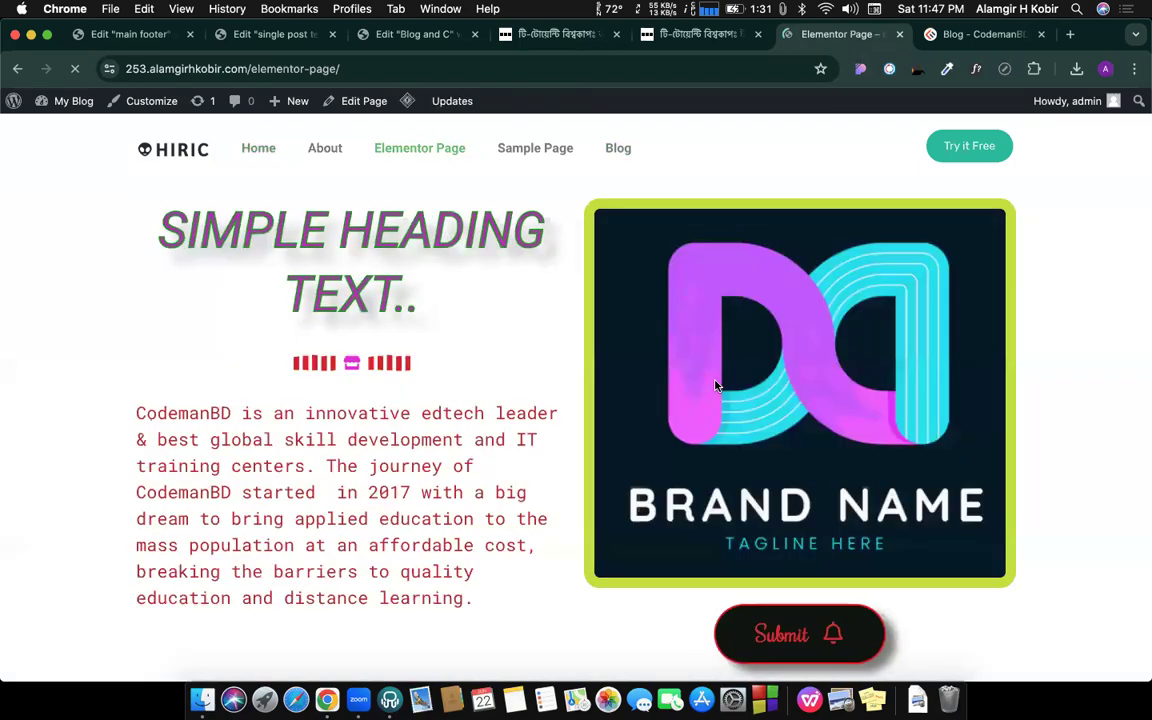
scroll(517, 447, down, 3)
scroll(517, 447, down, 9)
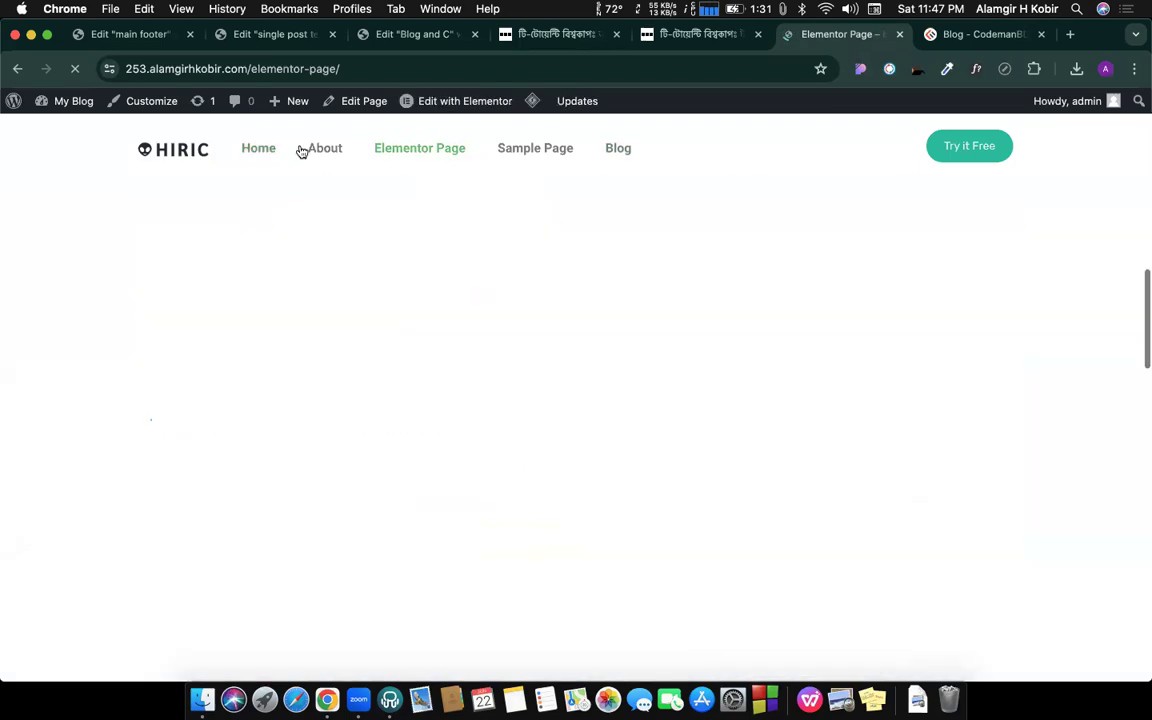
scroll(301, 151, up, 9)
click(74, 70)
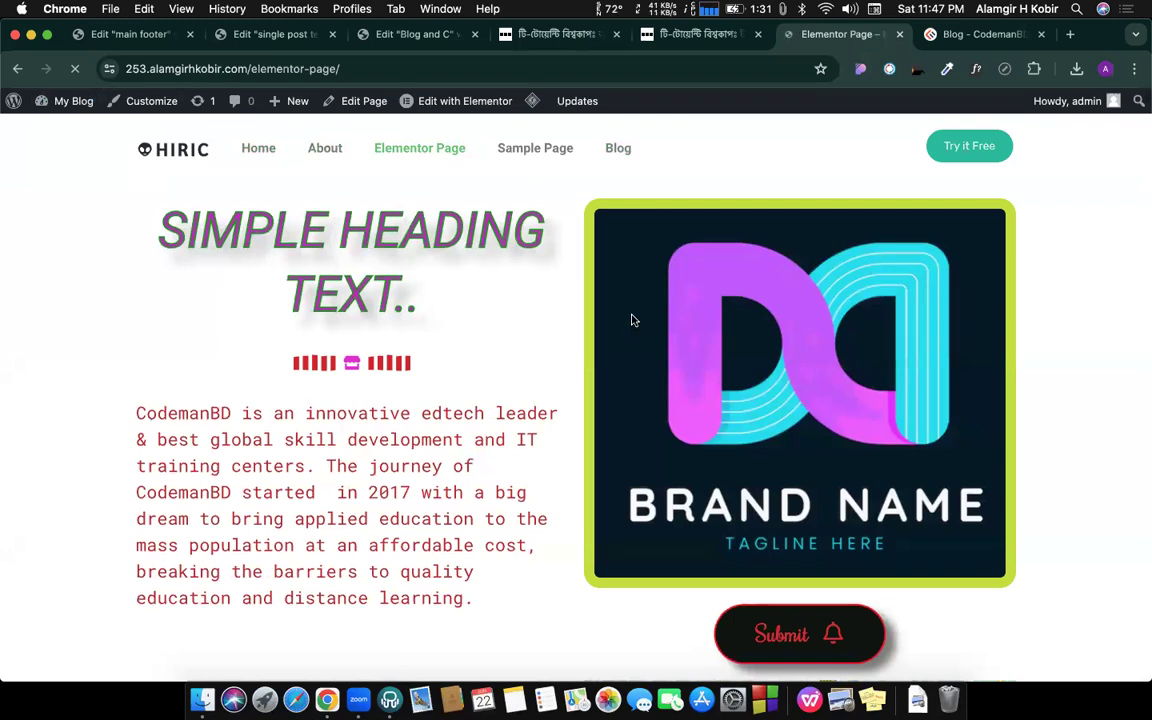
click(73, 69)
click(420, 34)
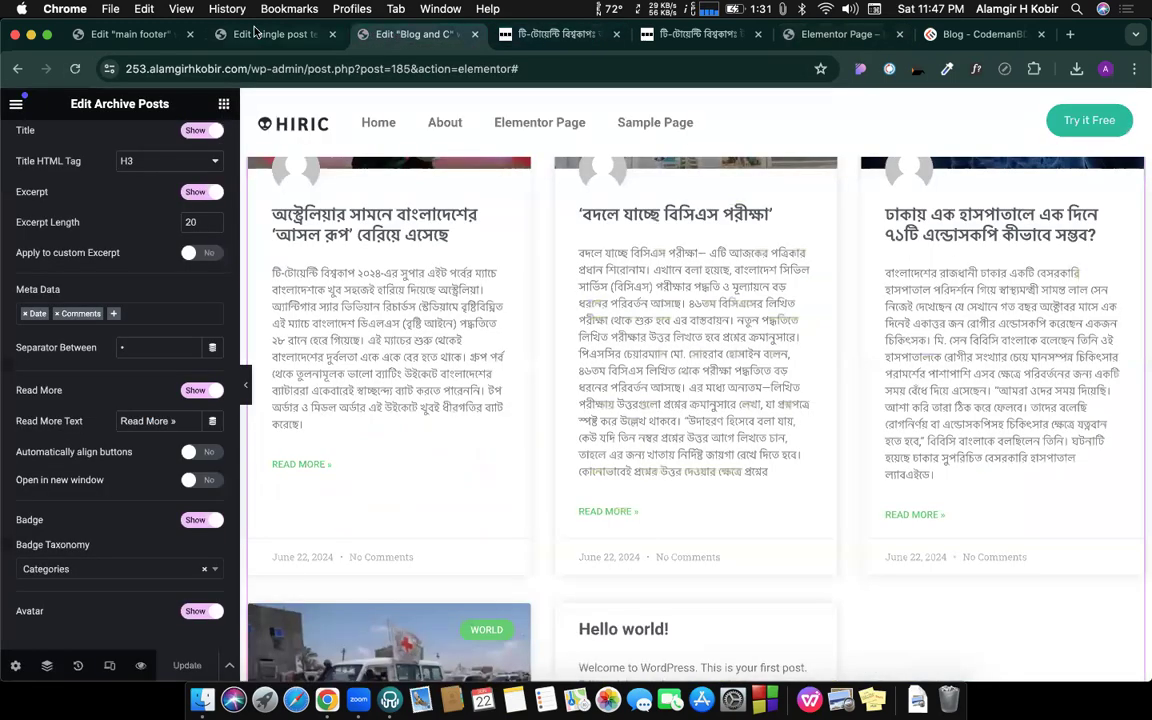
click(255, 33)
click(120, 34)
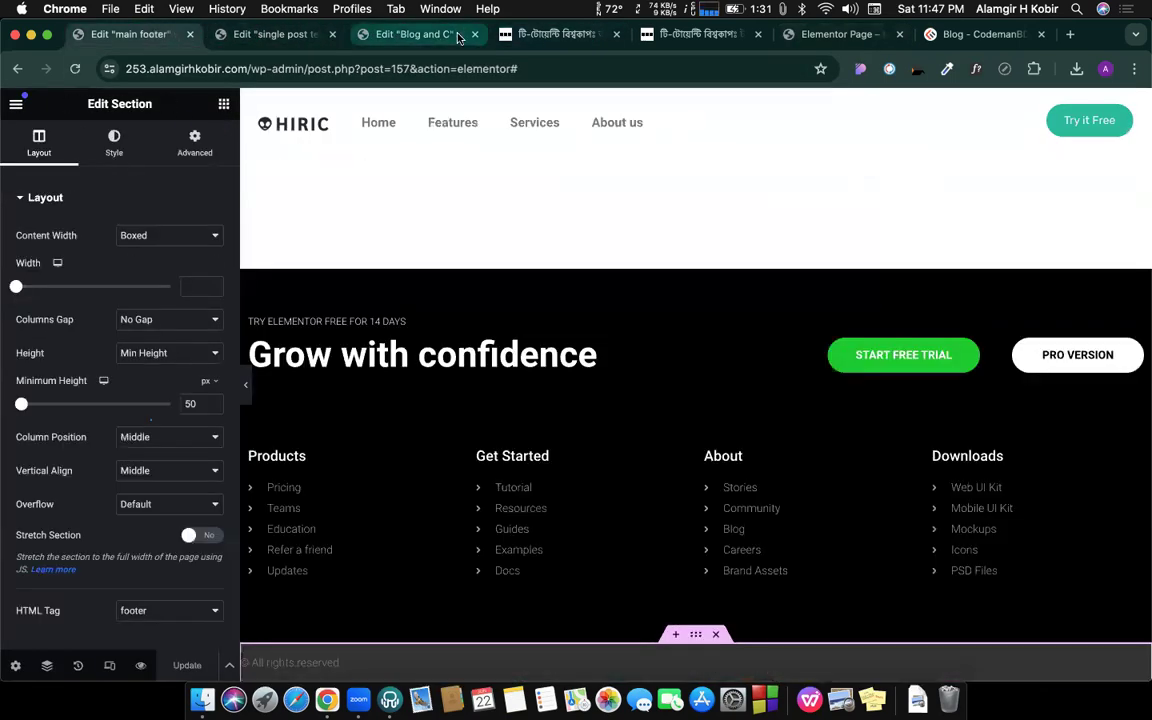
Step: Leave the archive template for the WordPress admin and save the Reading settings again with Elementor Page as the posts page
click(458, 37)
click(15, 104)
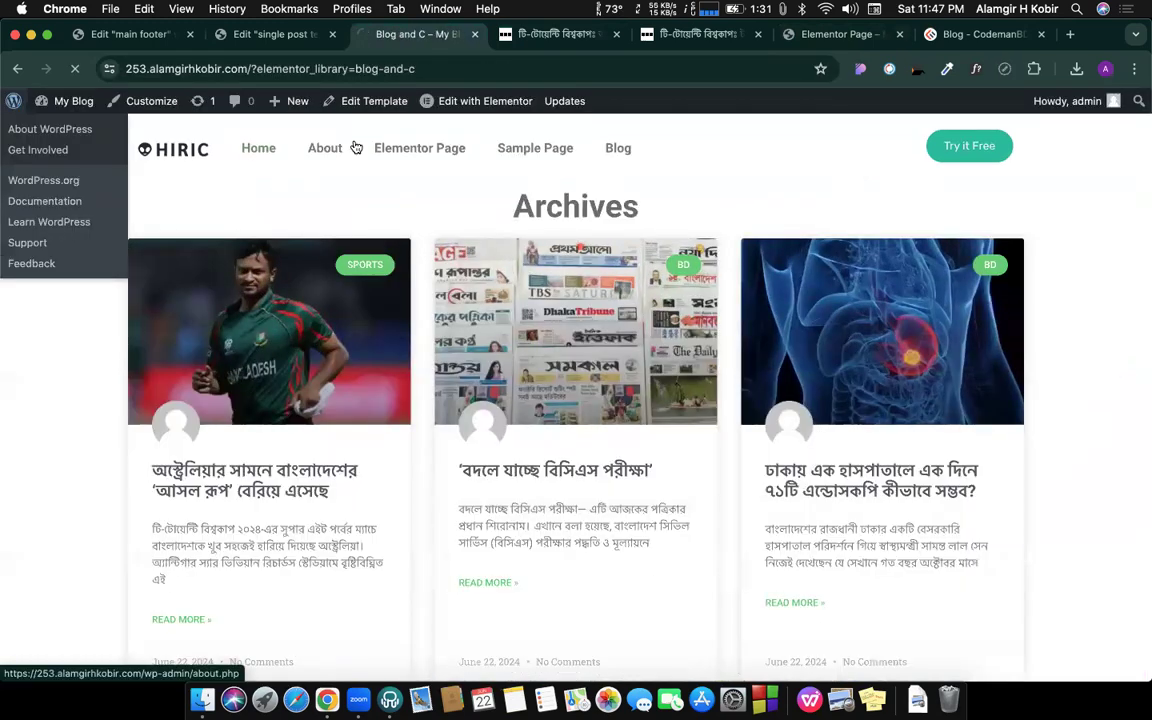
click(12, 101)
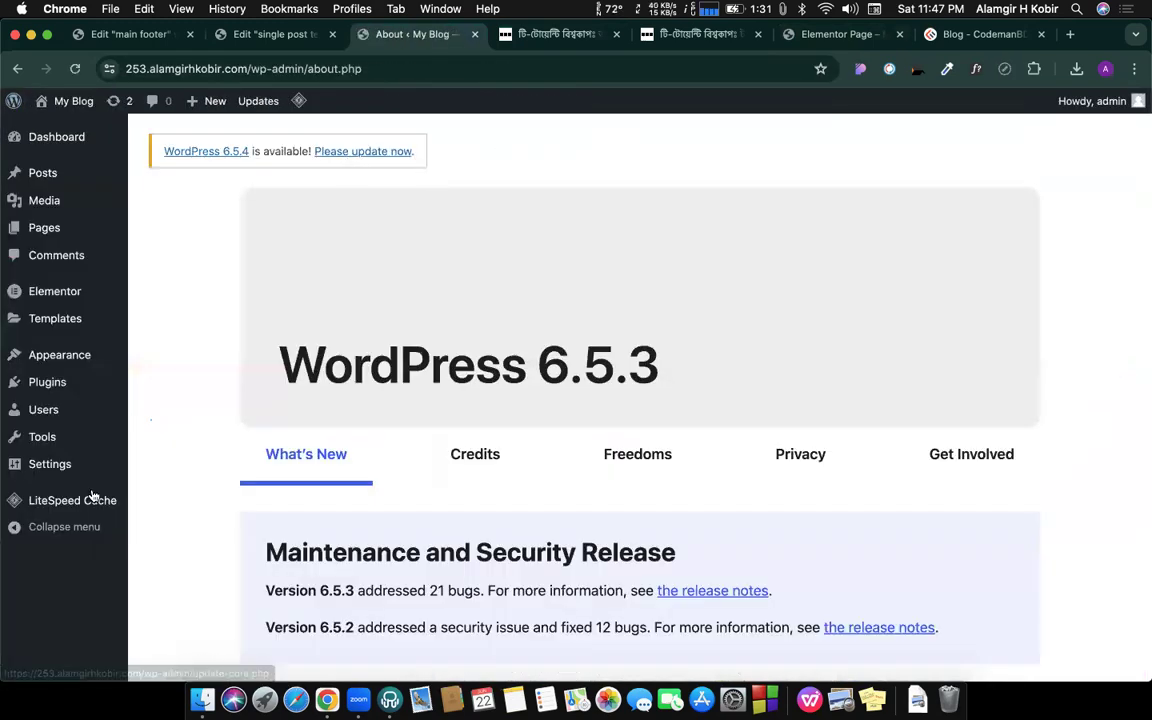
mouse_move(60, 464)
click(181, 514)
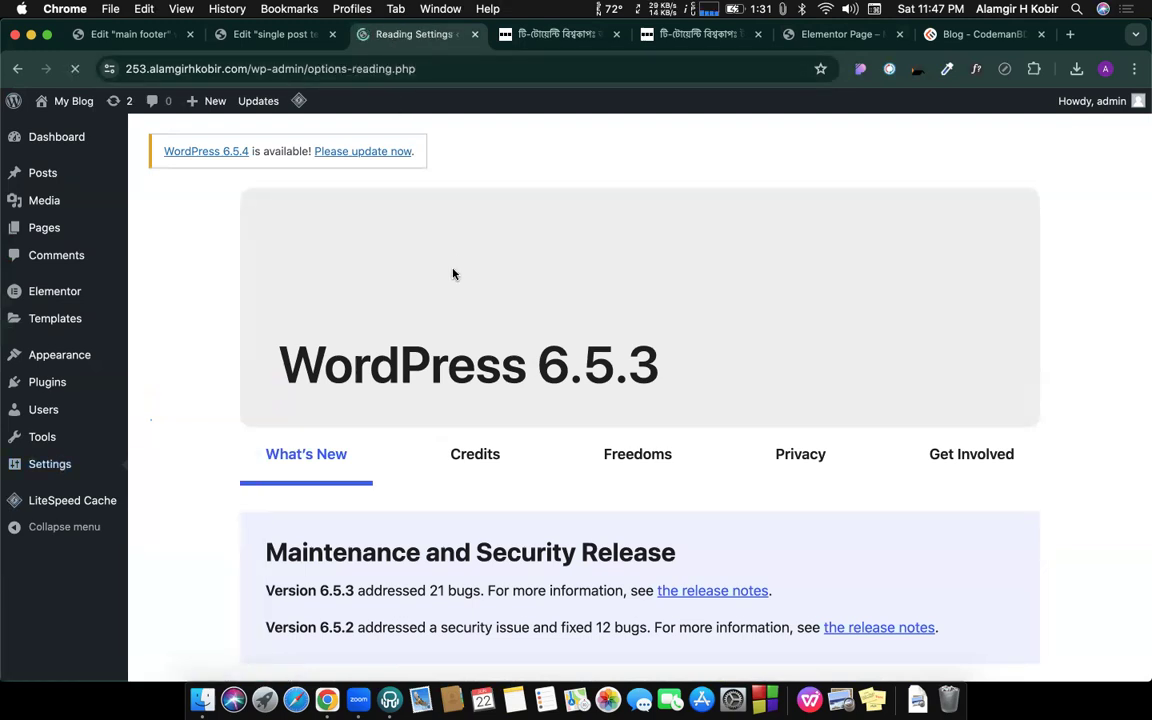
scroll(470, 400, down, 3)
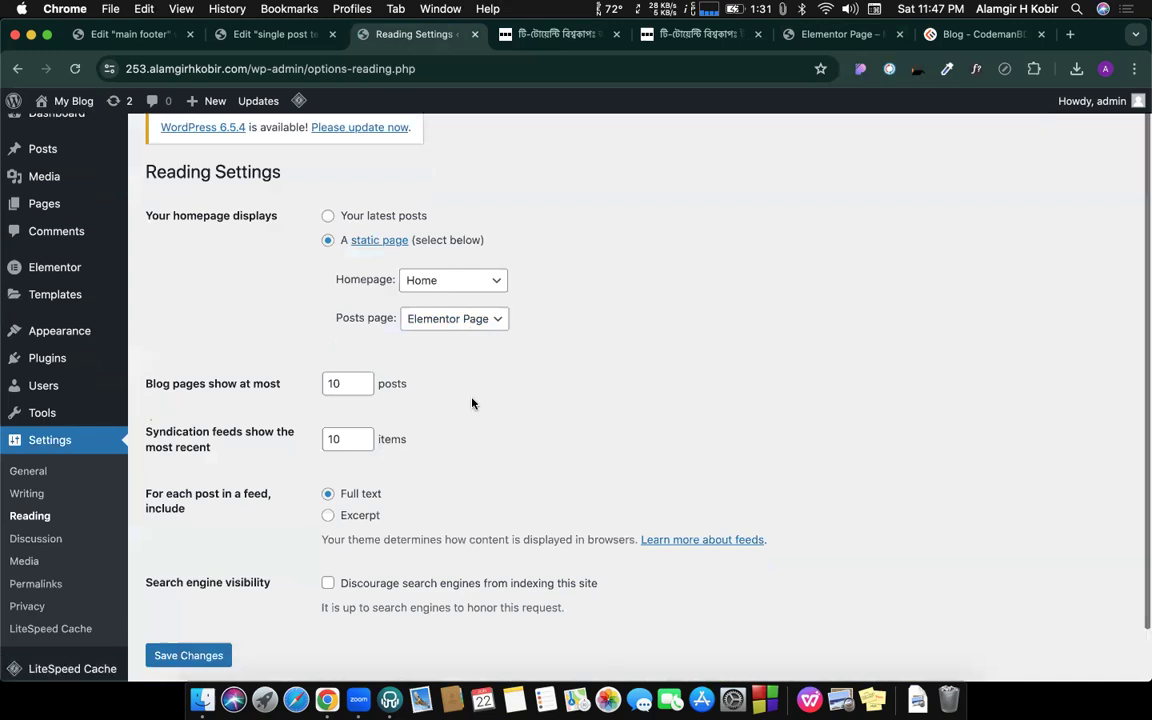
click(206, 598)
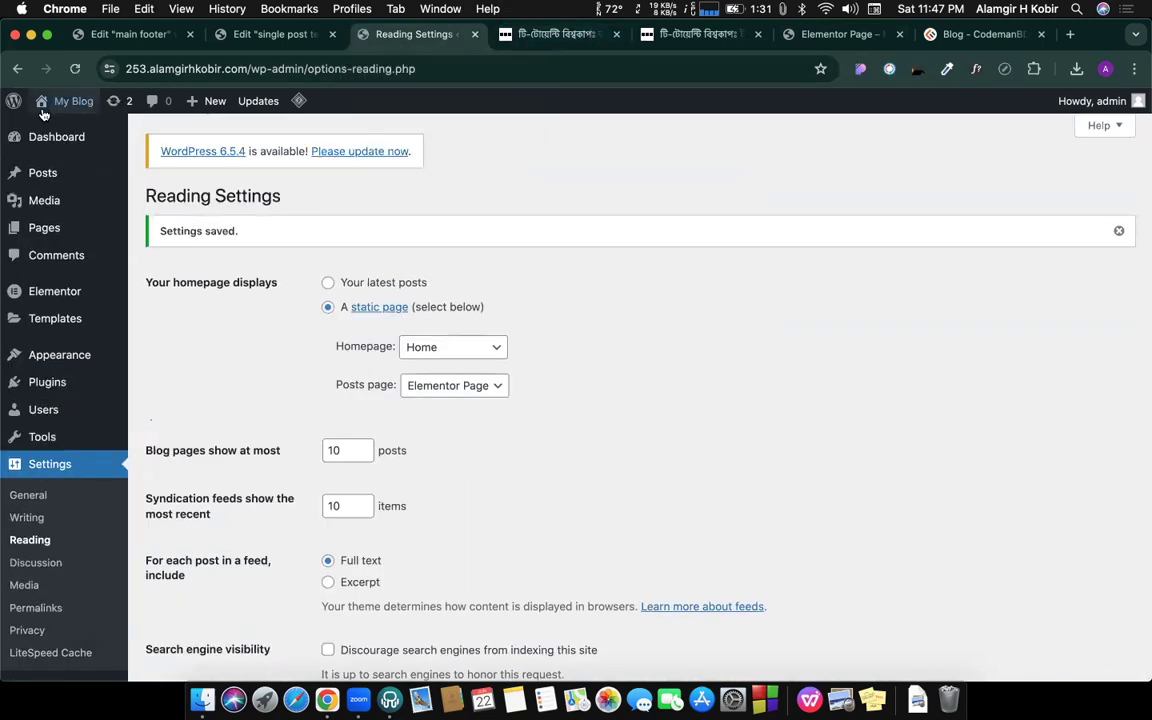
Step: View Elementor Page on the live site from the pages list and review its content
click(41, 227)
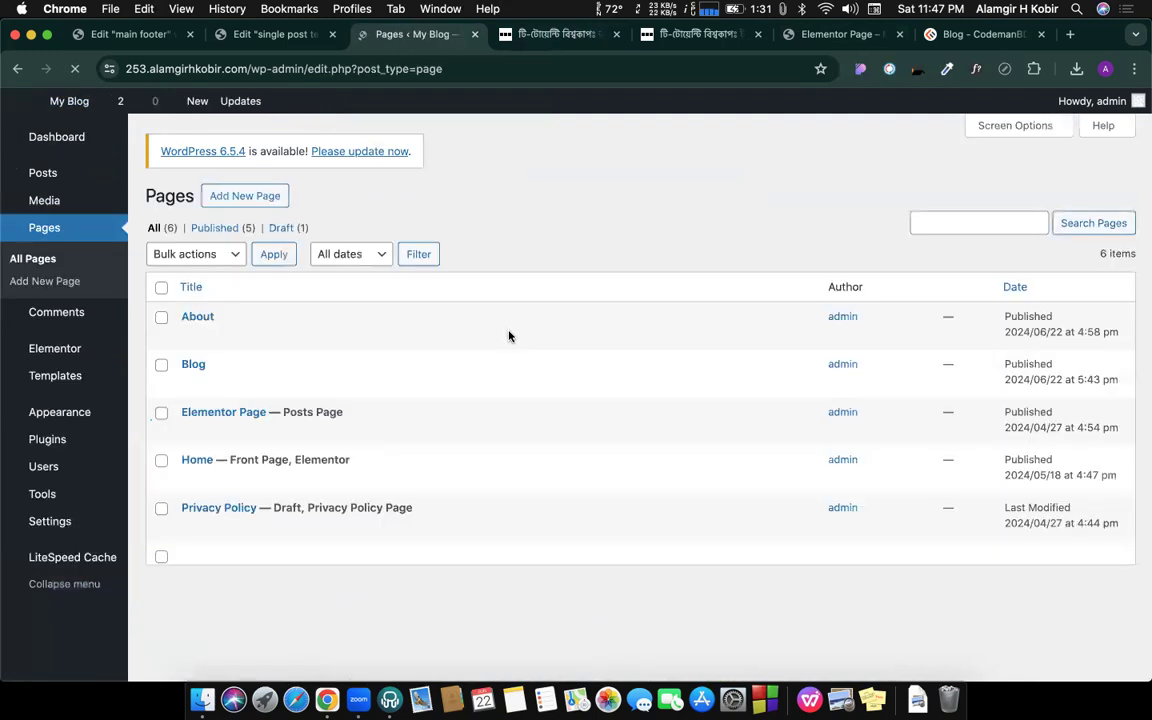
click(315, 431)
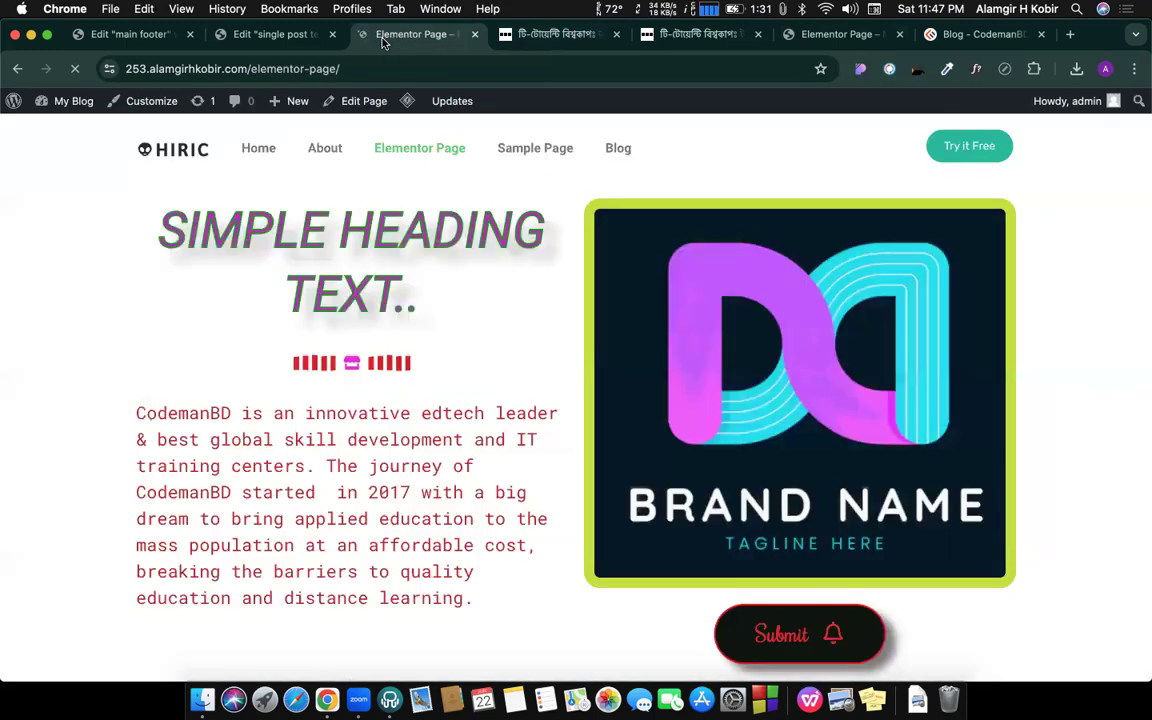
scroll(622, 164, down, 15)
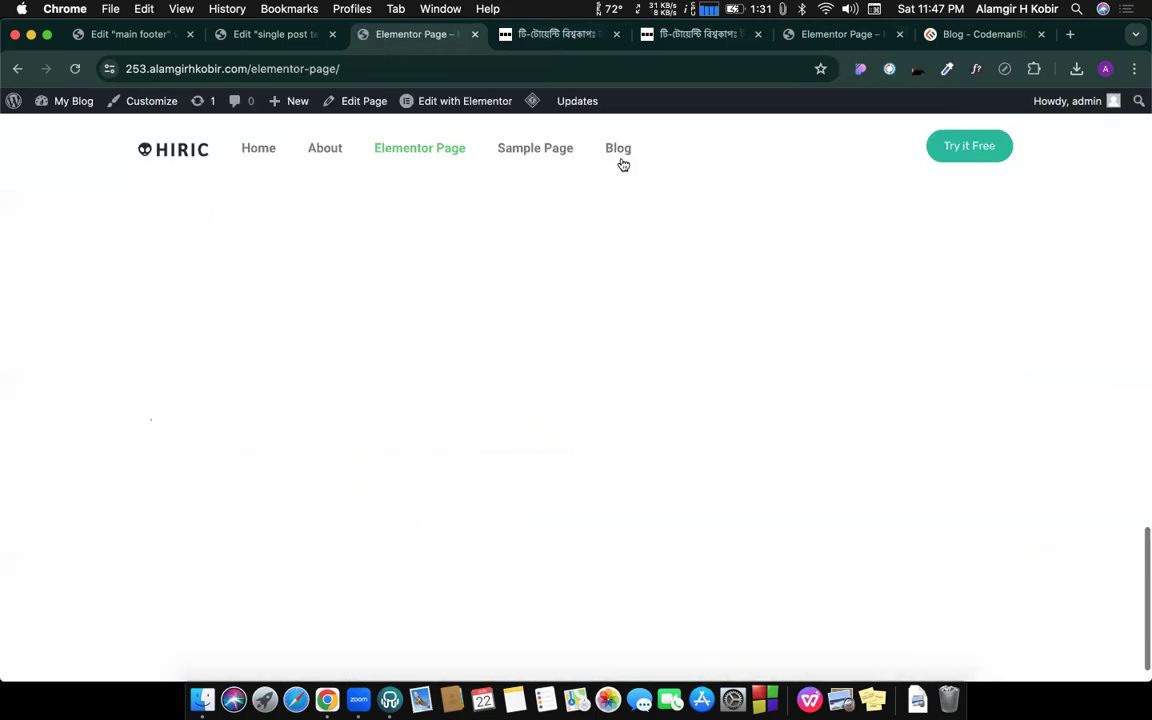
Step: Open Blog from the site's header menu and compare its content with Elementor Page
click(622, 160)
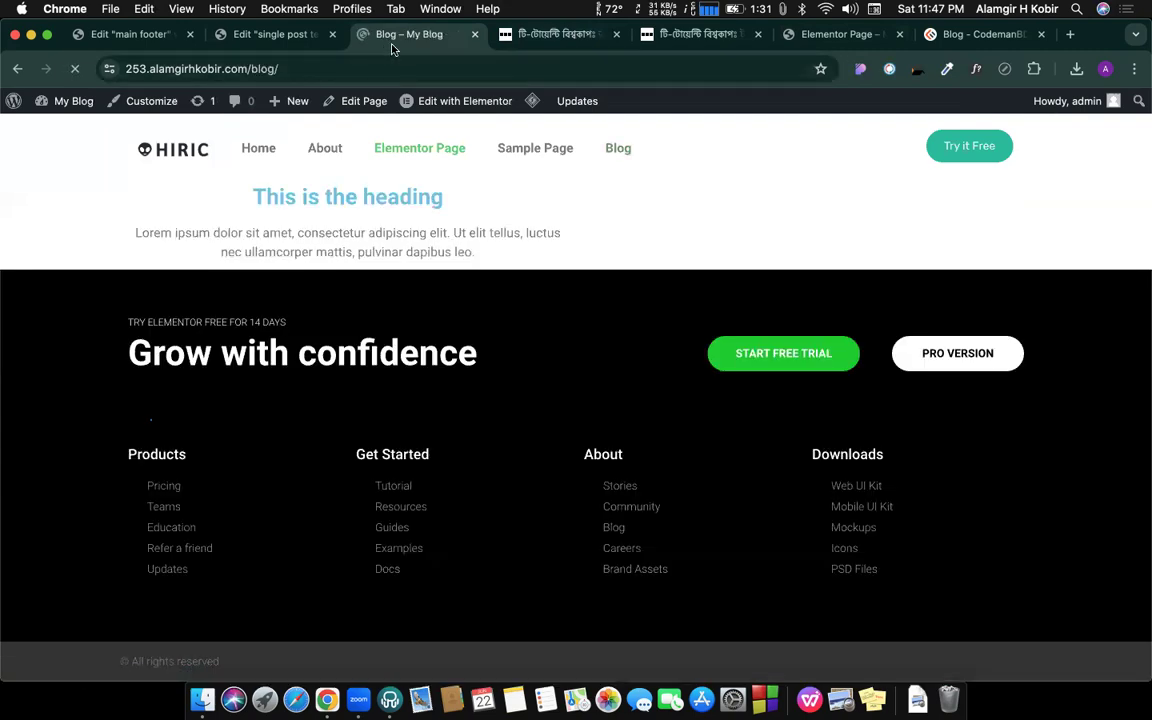
scroll(507, 360, down, 5)
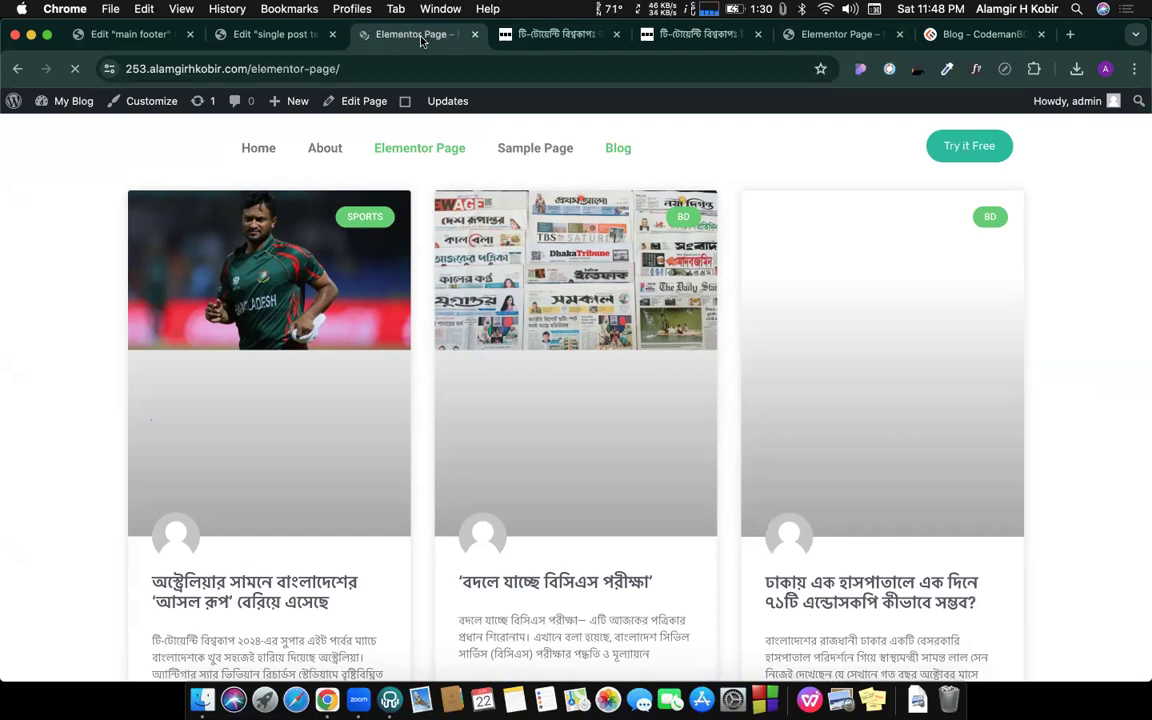
scroll(437, 303, down, 2)
scroll(437, 303, down, 3)
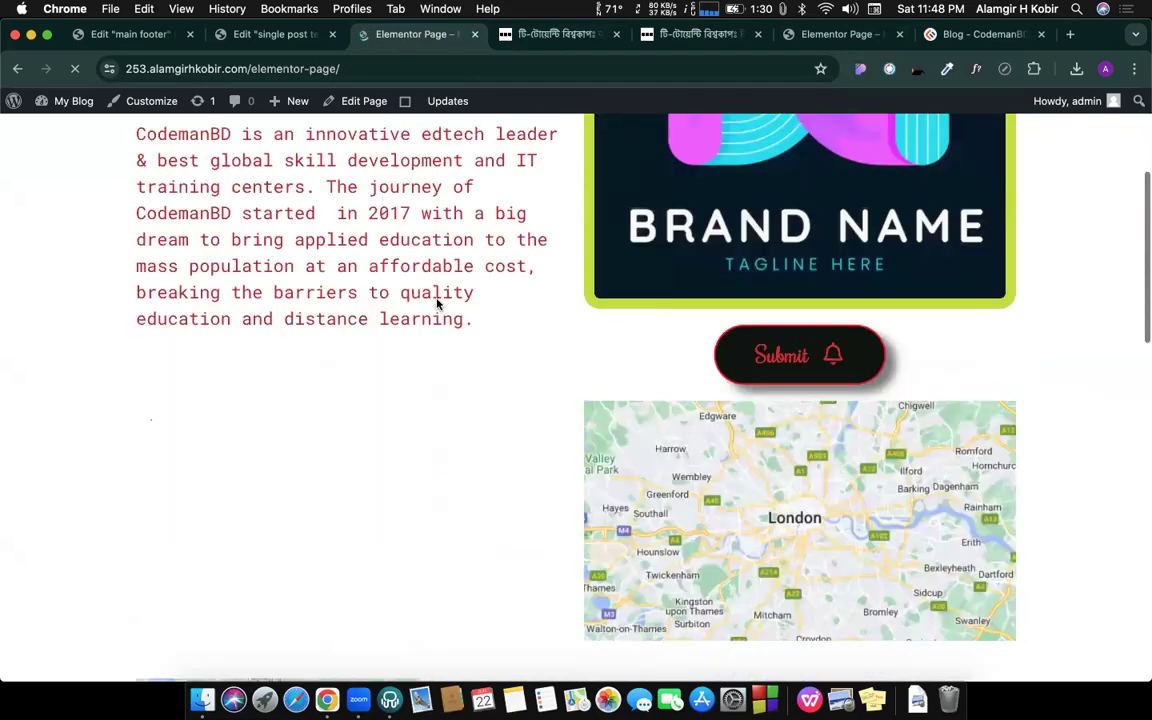
scroll(410, 230, up, 5)
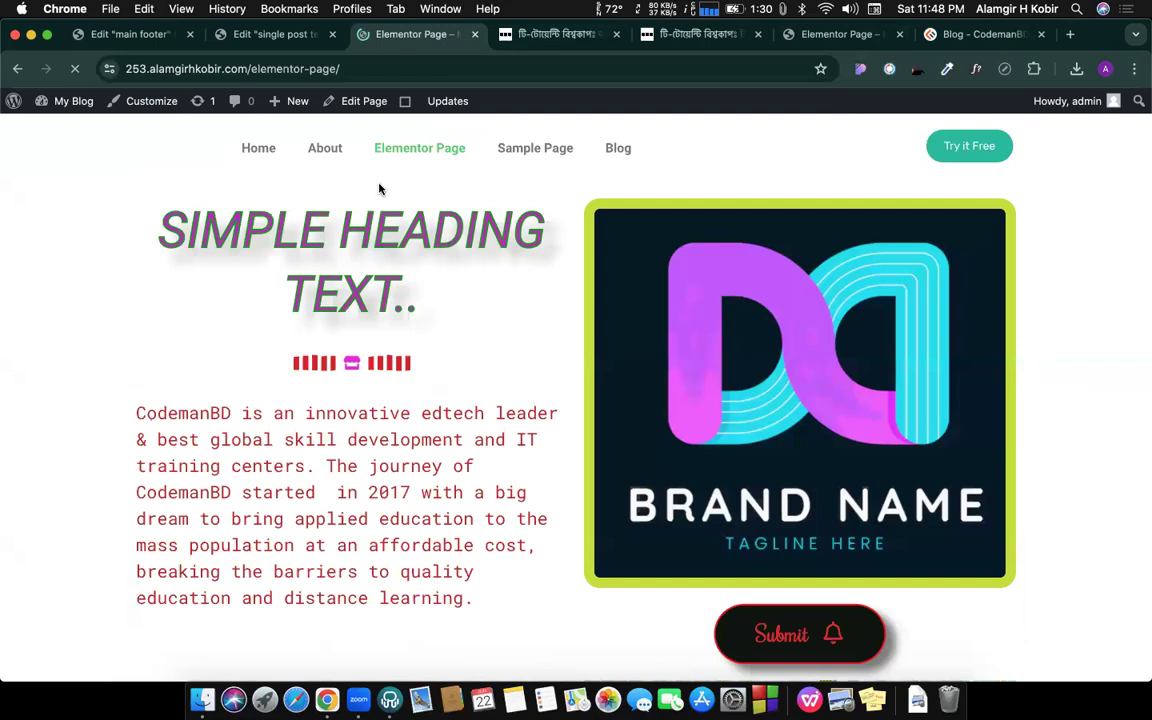
click(276, 36)
click(124, 36)
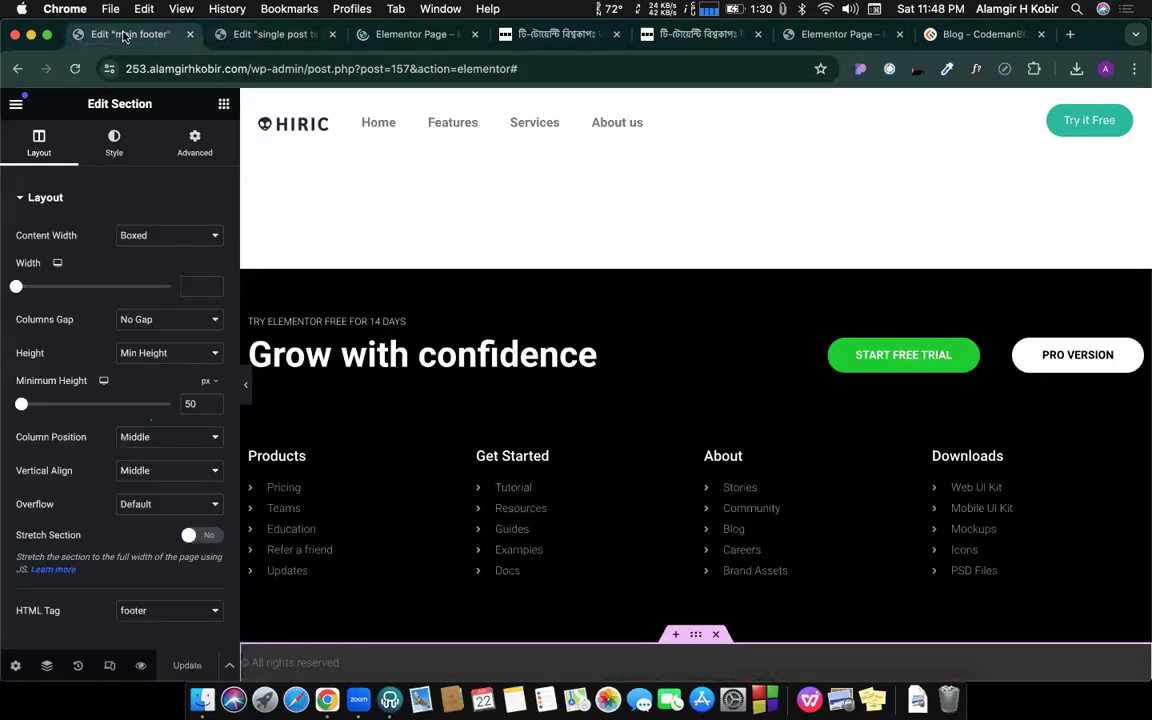
click(423, 34)
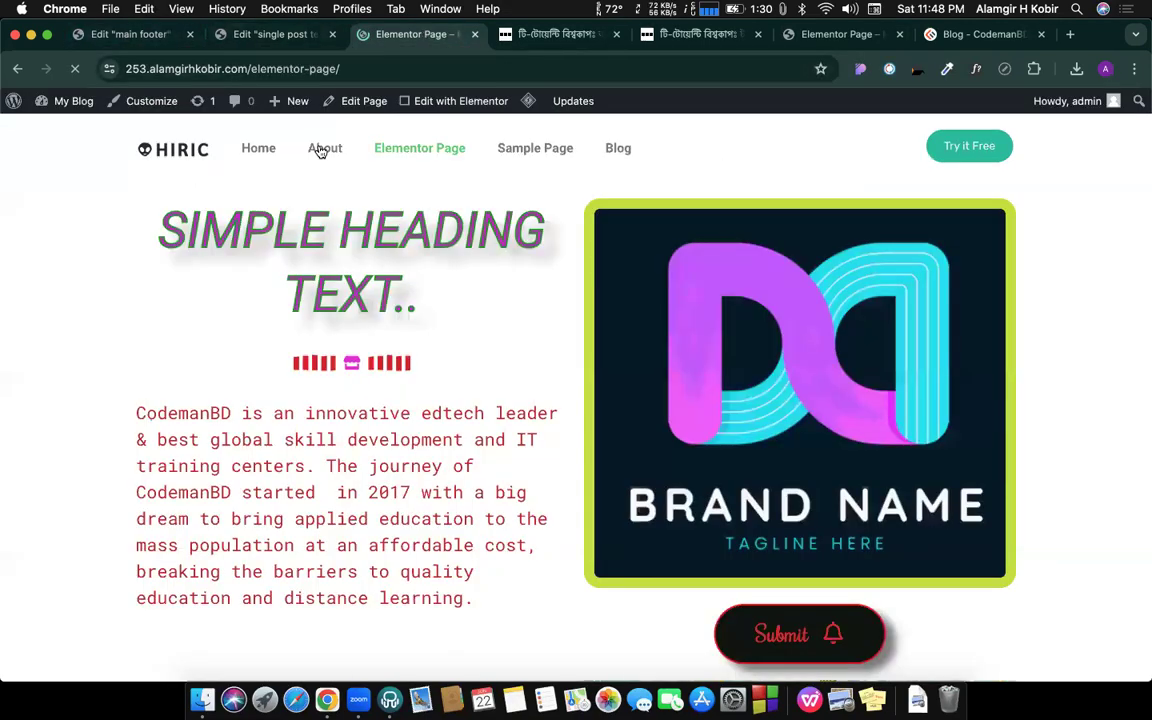
Step: In the Reading settings, set the posts page to Blog and save the changes
click(12, 101)
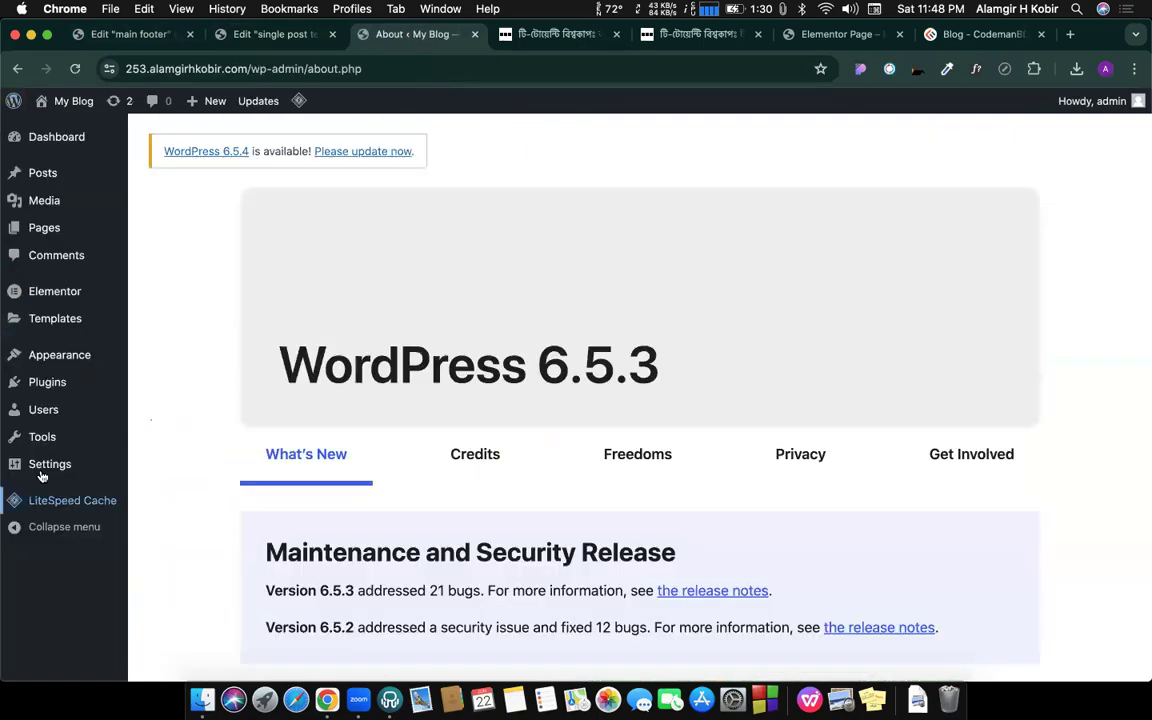
mouse_move(50, 464)
click(147, 512)
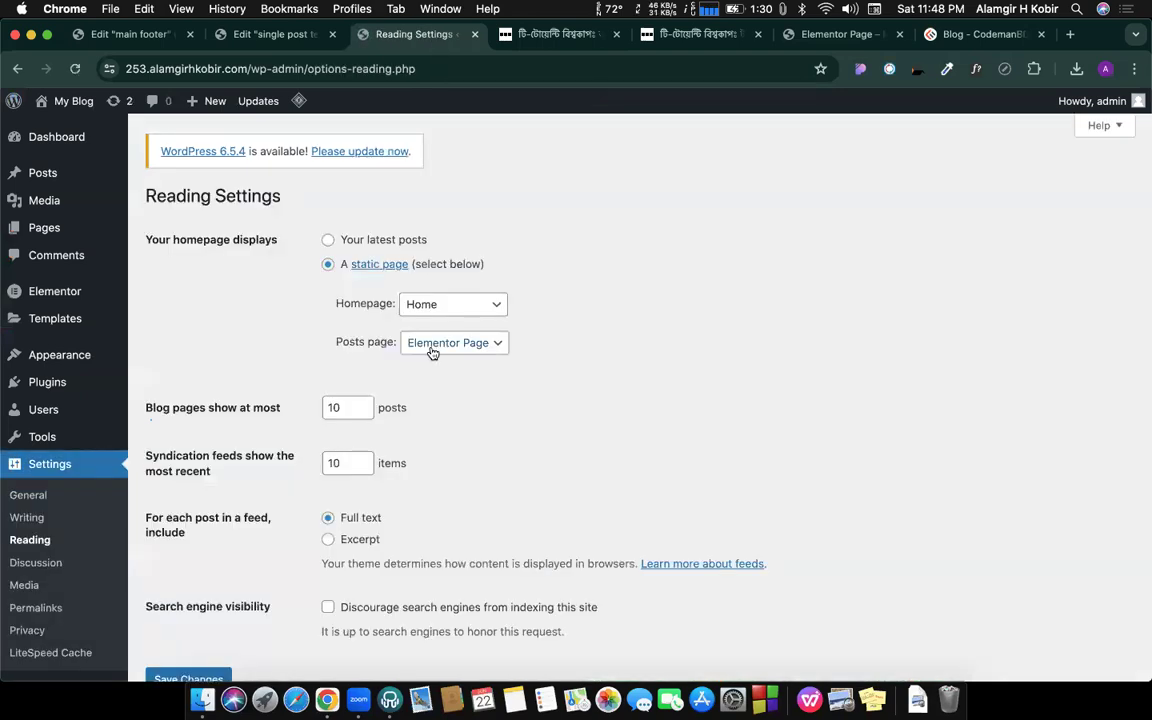
click(432, 342)
click(420, 327)
click(191, 679)
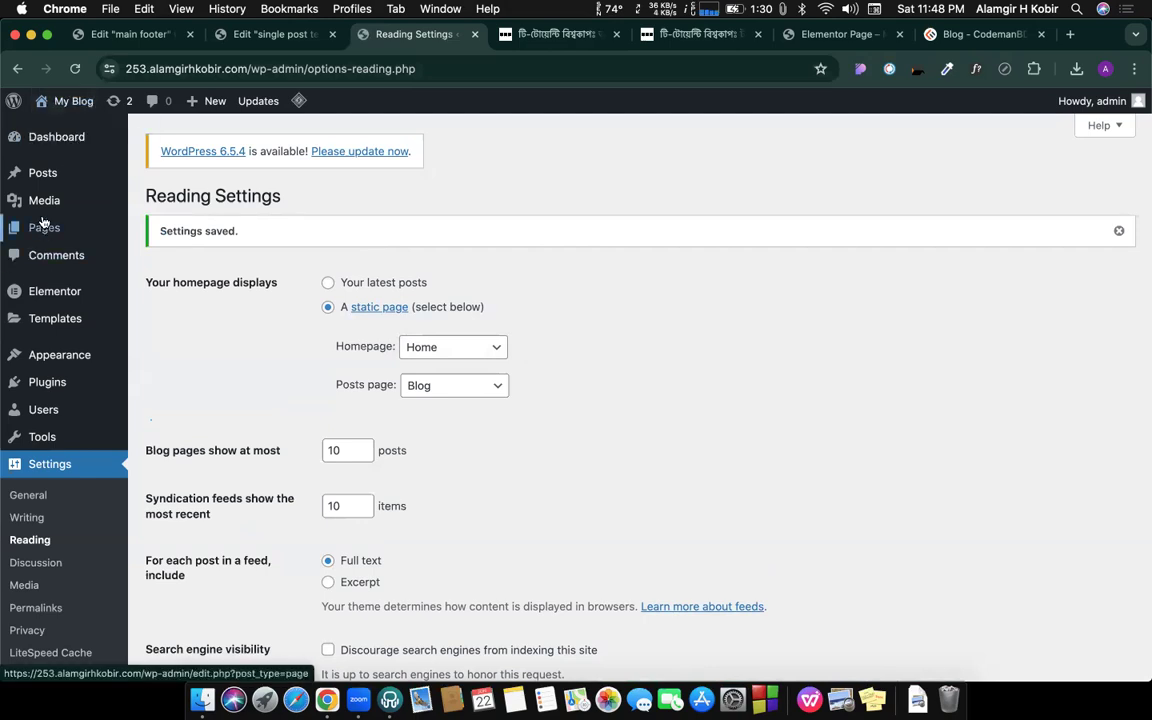
Step: View the BD category on the live site from the post categories list and review its archive heading and post cards
mouse_move(62, 174)
click(167, 221)
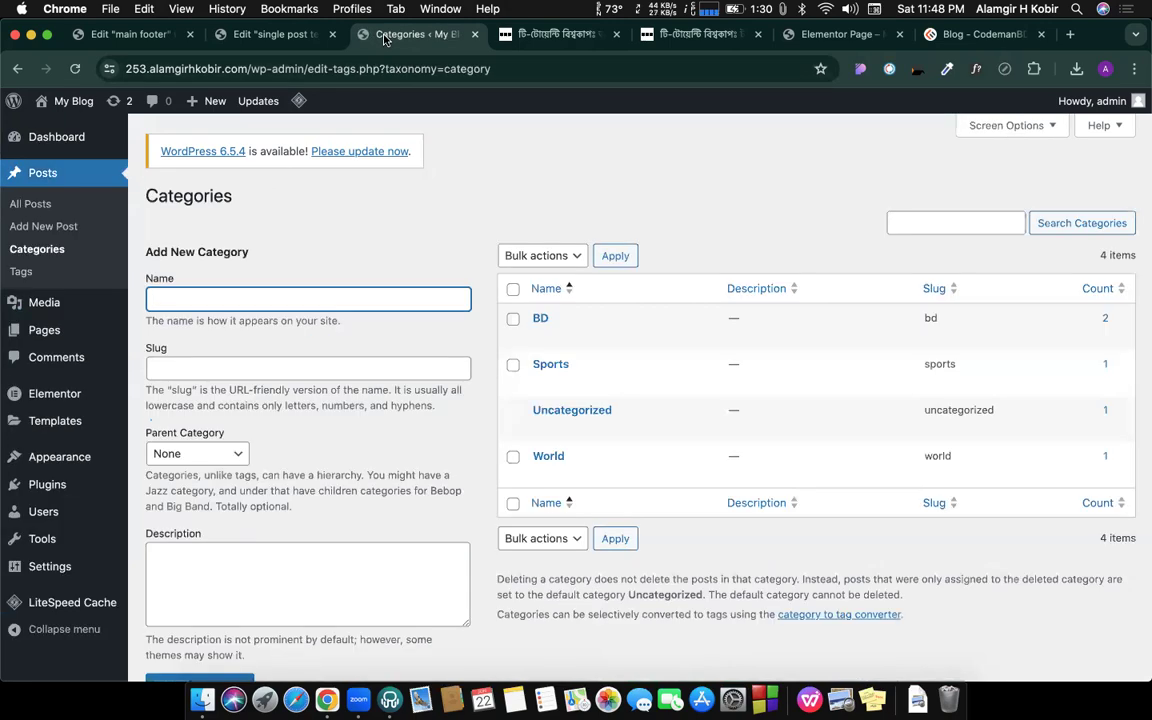
mouse_move(617, 328)
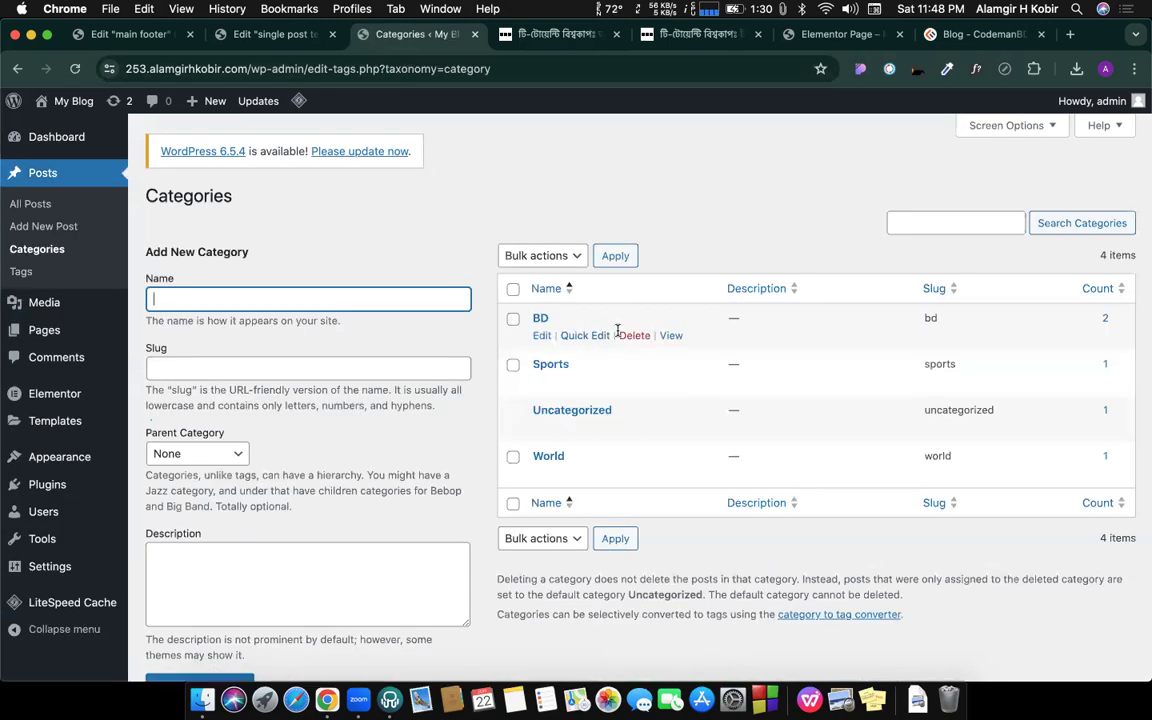
click(670, 337)
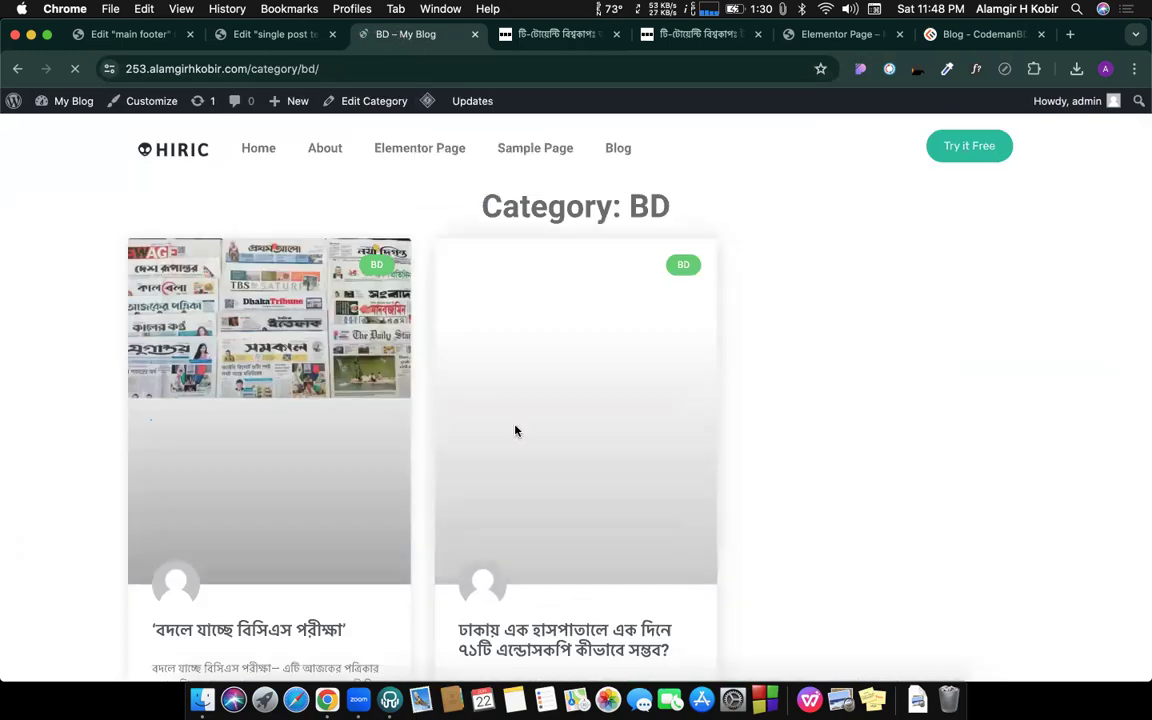
drag(424, 190, 639, 288)
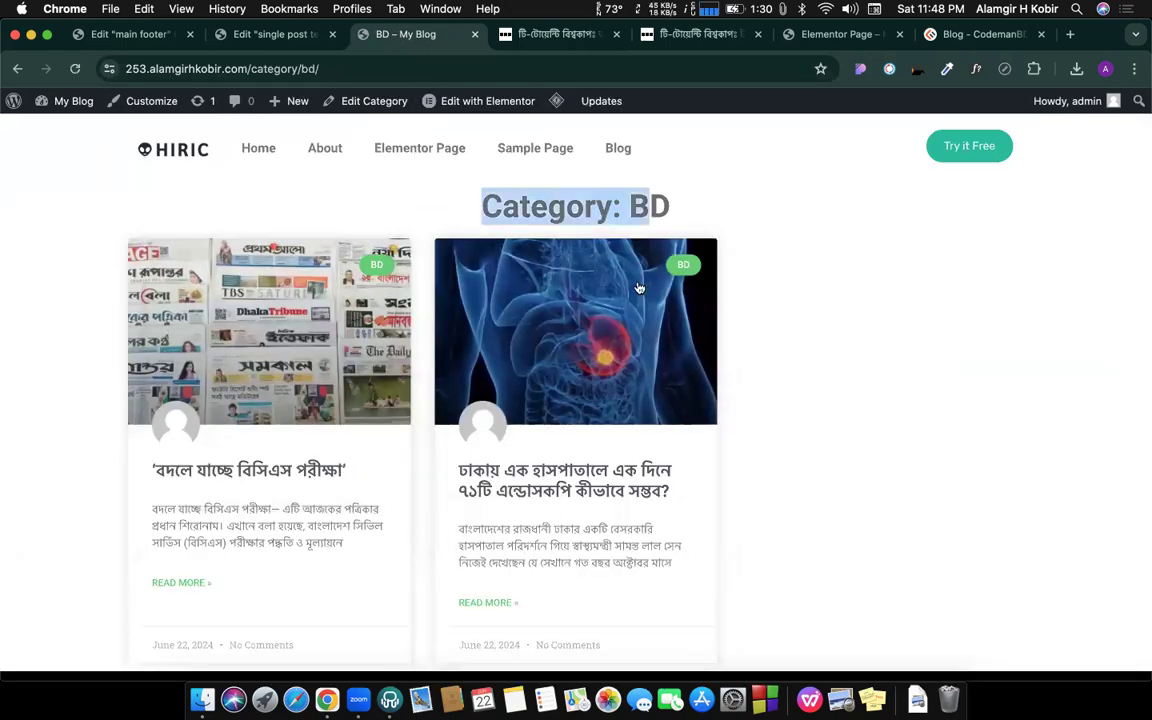
scroll(409, 467, down, 3)
scroll(409, 467, up, 3)
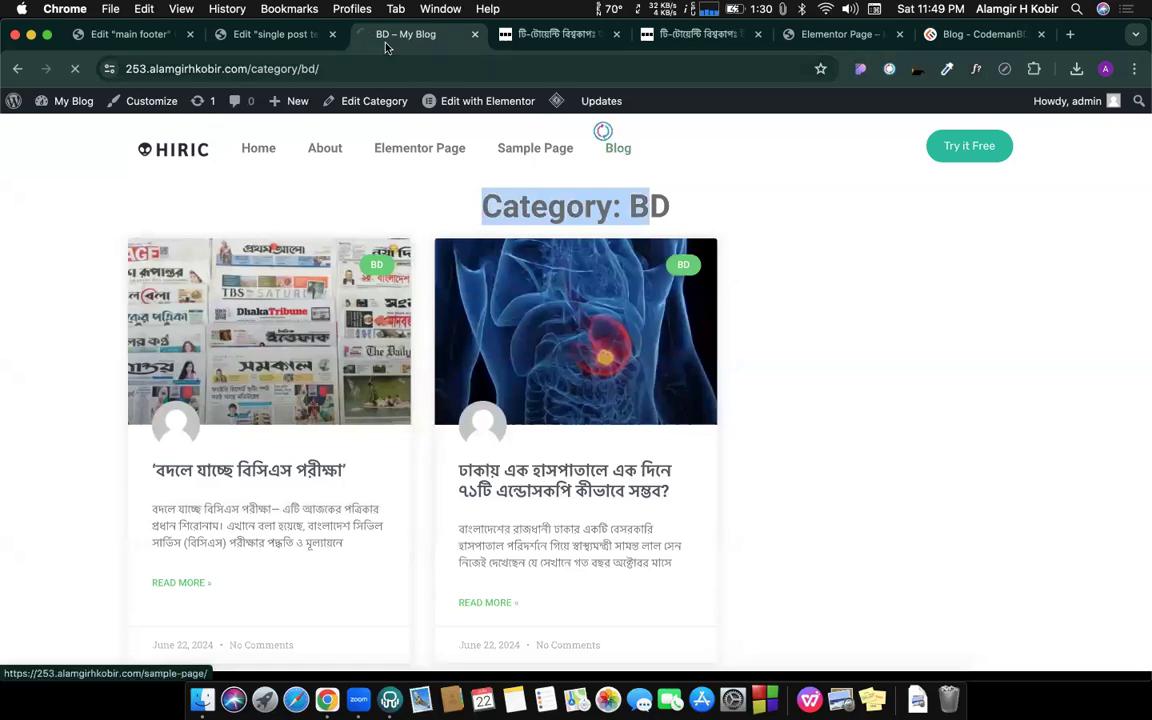
Step: Open the Blog page from the site's header menu and review all of its post cards
click(616, 147)
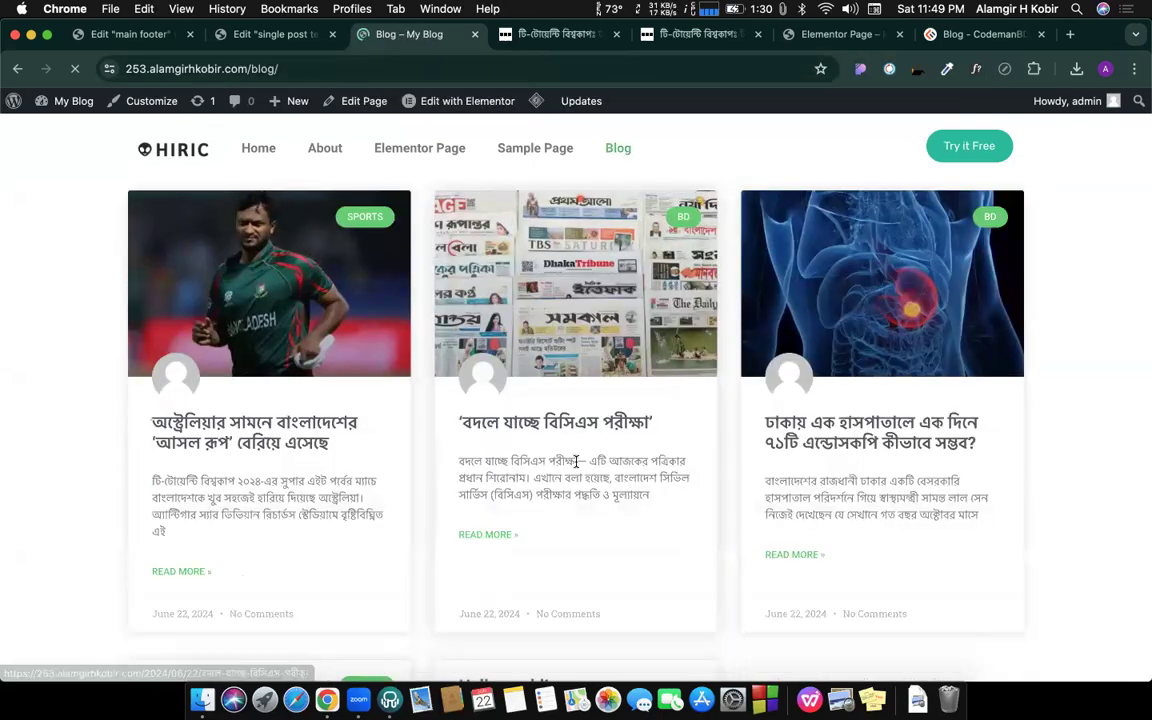
scroll(576, 463, down, 5)
scroll(528, 423, up, 5)
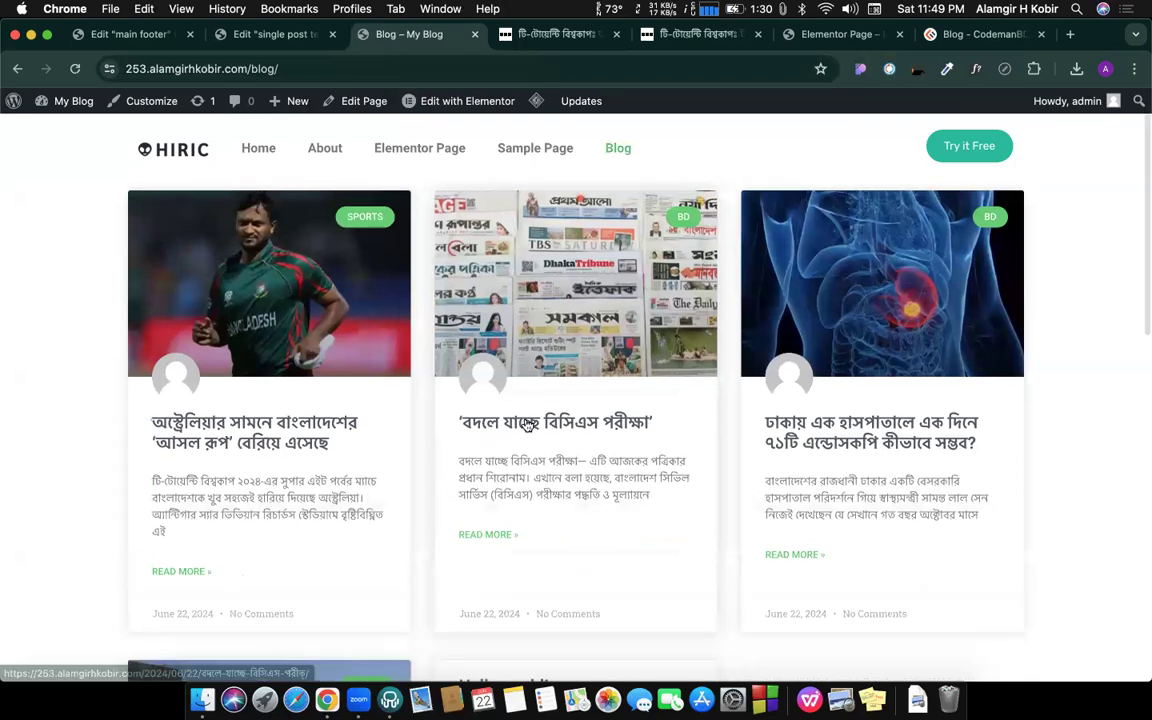
Step: Open the post ‘বদলে যাচ্ছে বিসিএস পরীক্ষা’ from its card and review its title, image, meta data, text and comment form
click(645, 333)
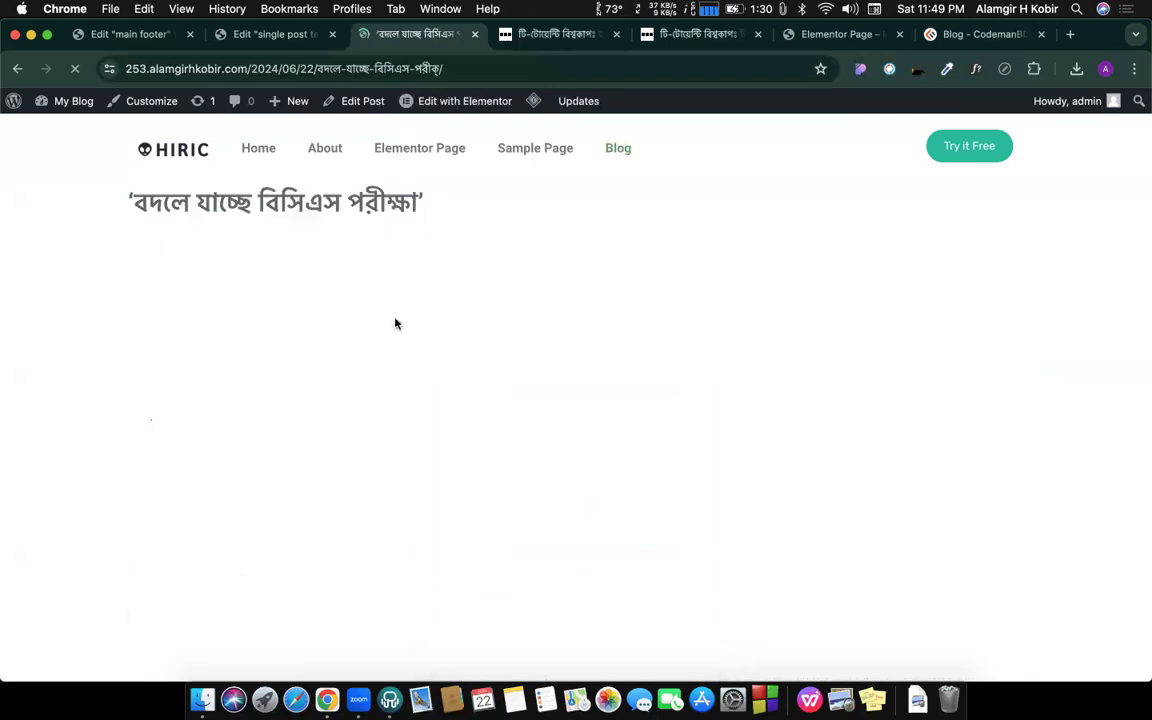
drag(115, 200, 386, 265)
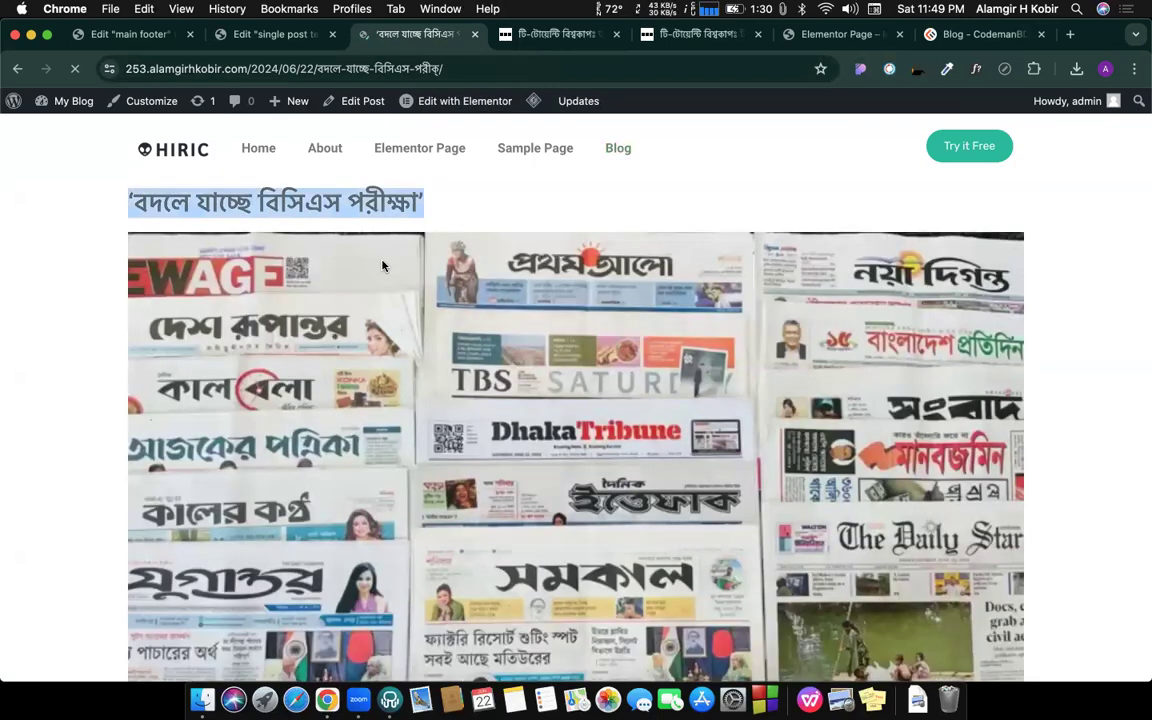
scroll(363, 450, down, 5)
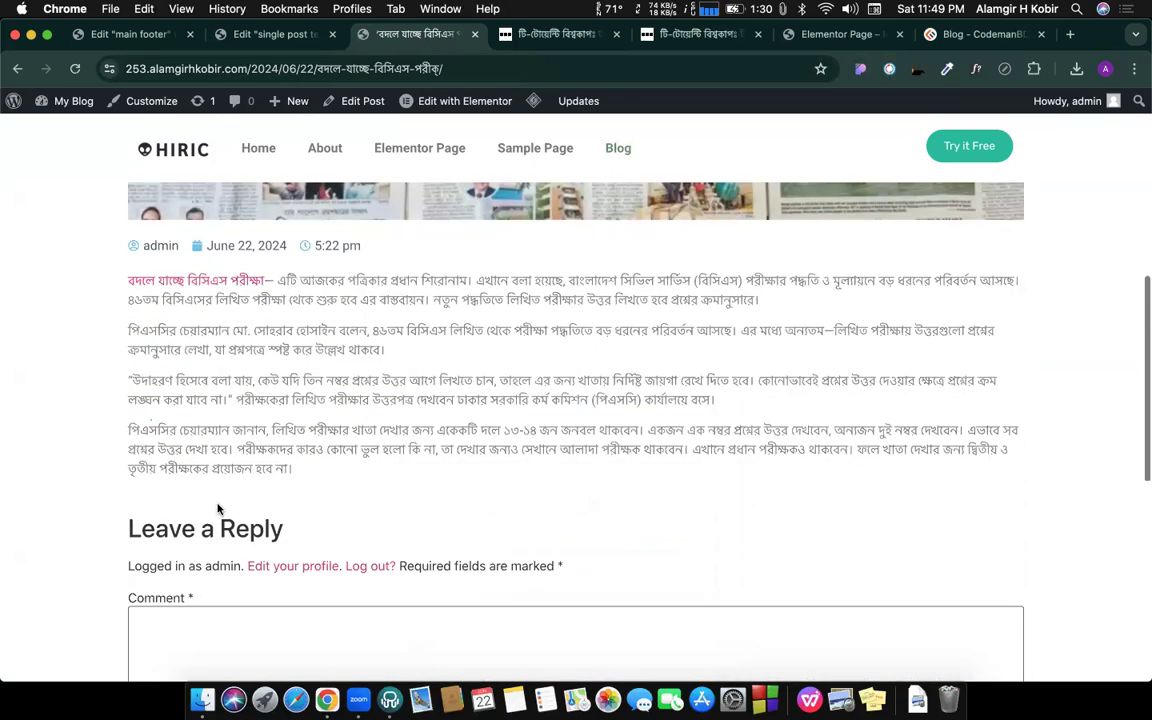
scroll(218, 506, down, 5)
scroll(218, 508, up, 15)
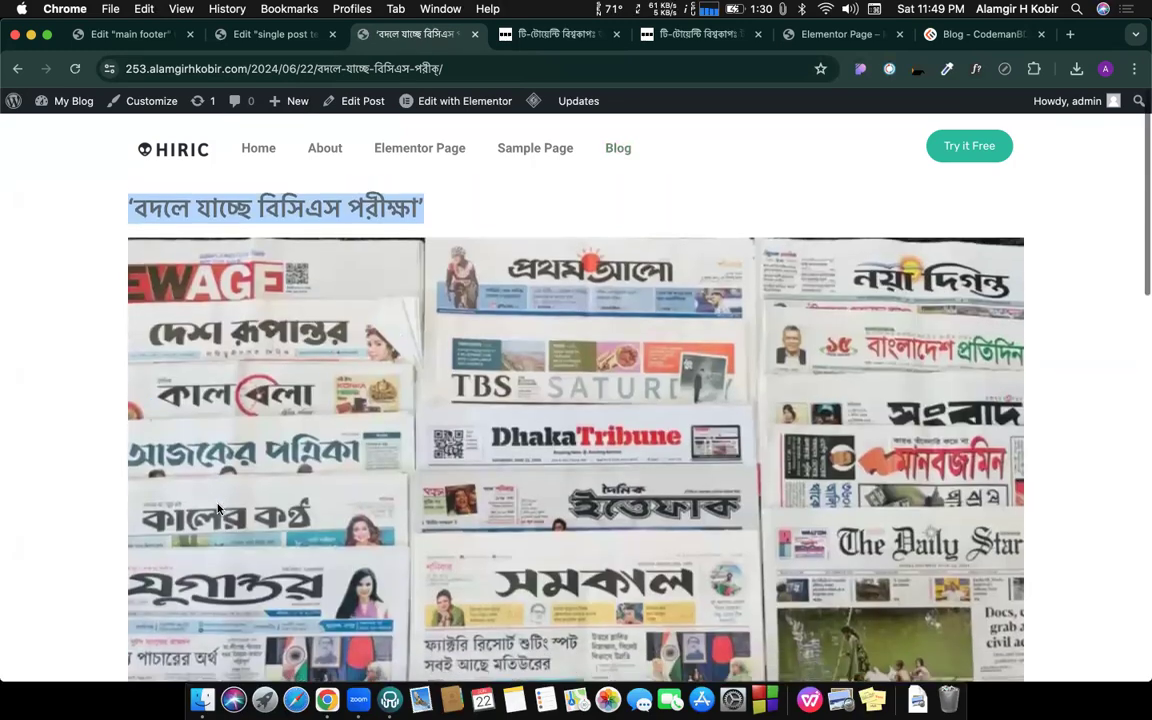
Step: Go to the site's home page through the header logo and open Blog from the menu to check the posts page
click(165, 148)
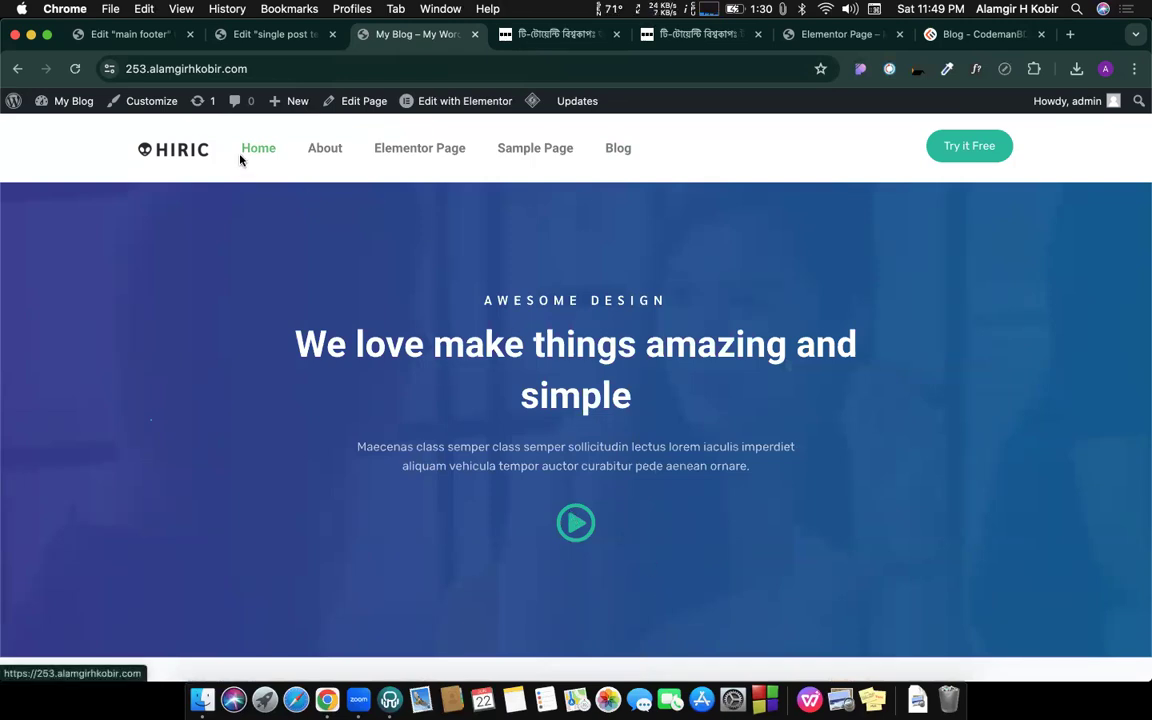
click(620, 148)
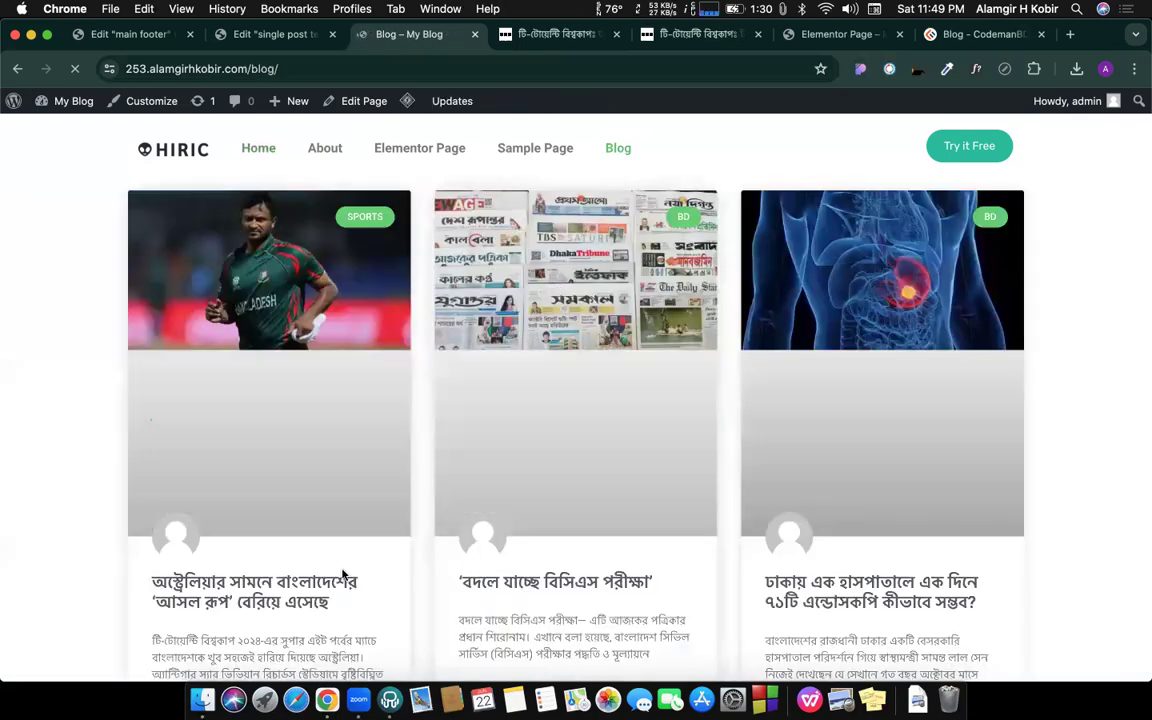
Step: Check the post ‘অস্ট্রেলিয়ার সামনে বাংলাদেশের ‘আসল রূপ’ বেরিয়ে এসেছে’ from its card, and review the sections of the site's Home page
click(290, 595)
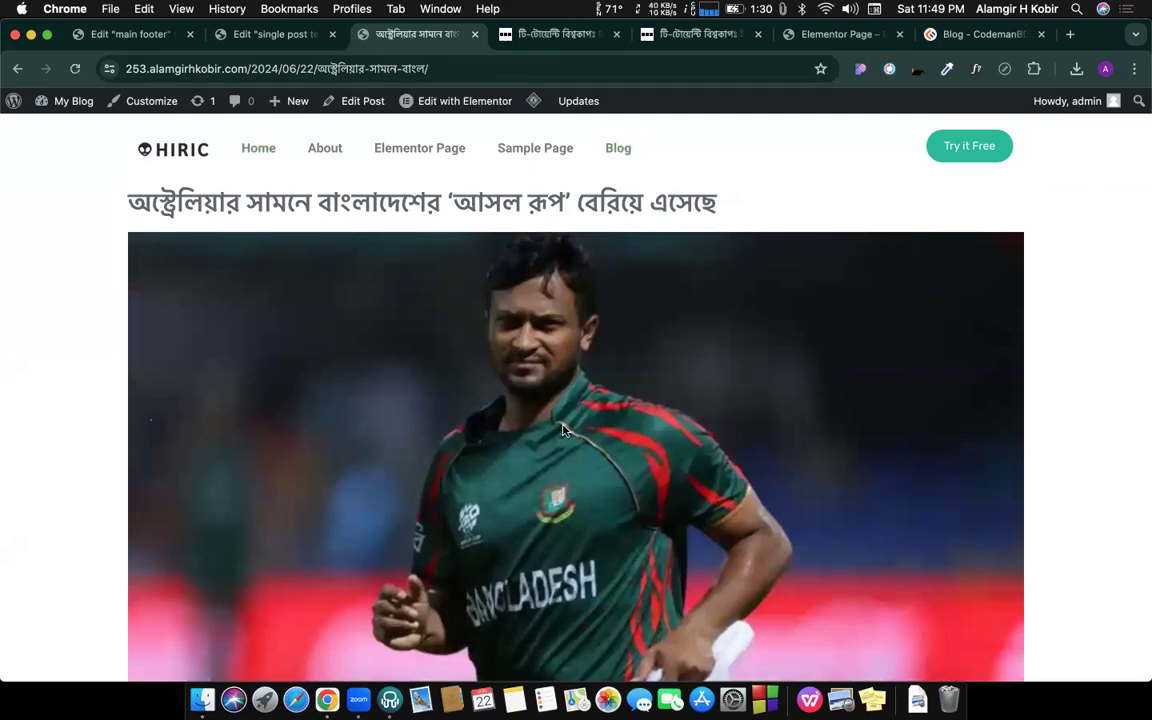
click(254, 148)
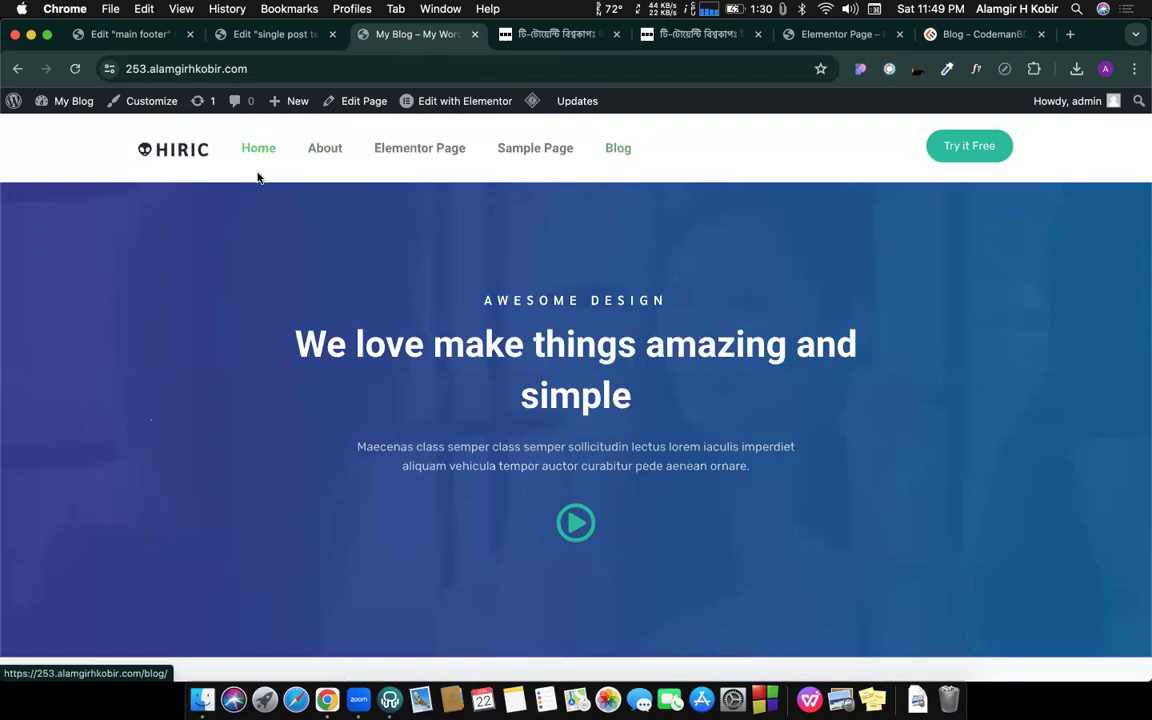
scroll(571, 350, down, 10)
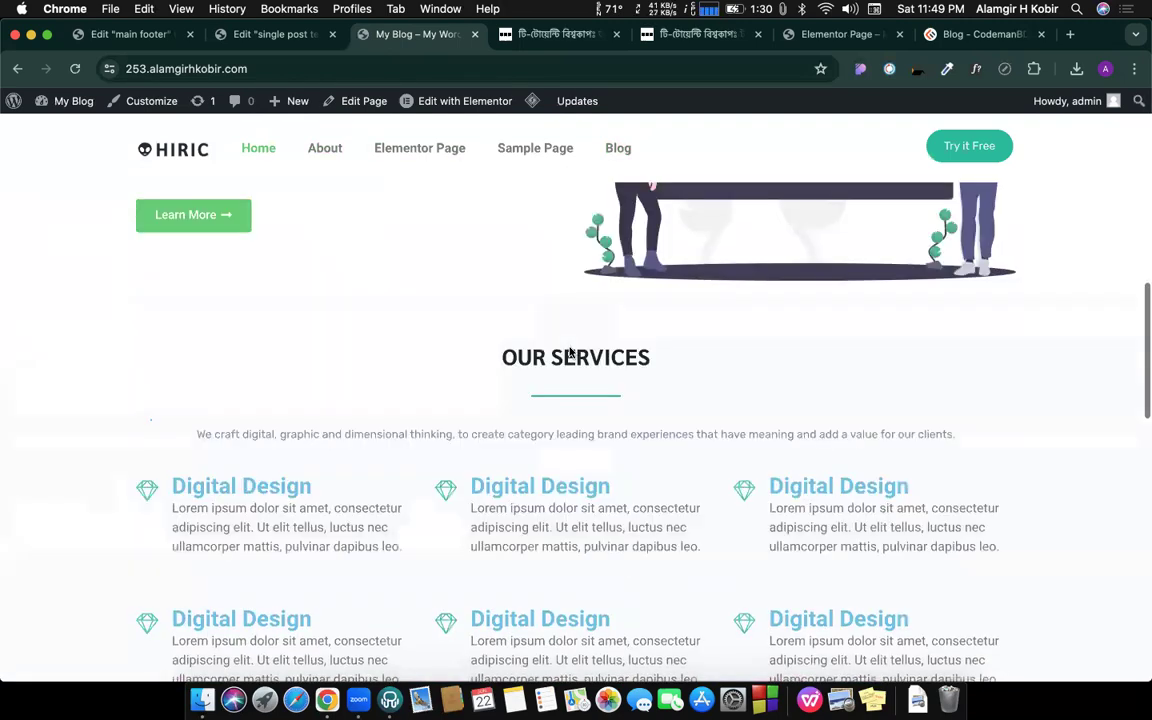
scroll(571, 352, down, 10)
Step: Return to the Blog page and examine the layout of both rows of post cards, including images, category badges and excerpts
click(617, 150)
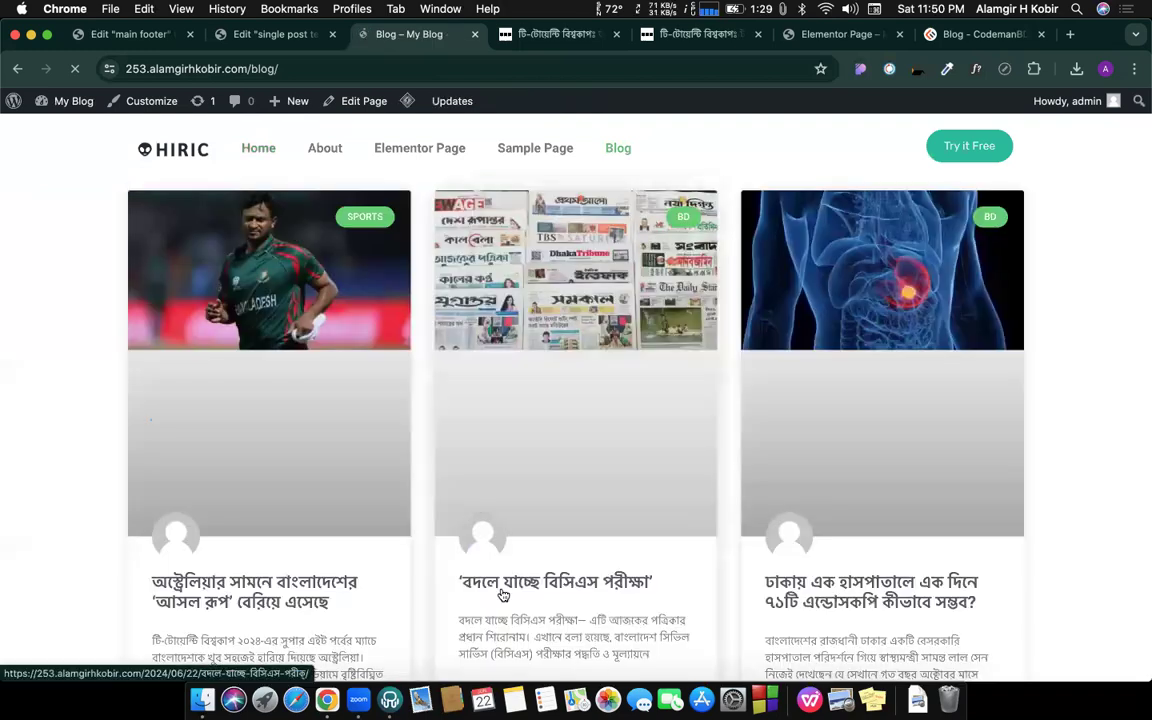
scroll(512, 596, down, 10)
scroll(512, 596, up, 6)
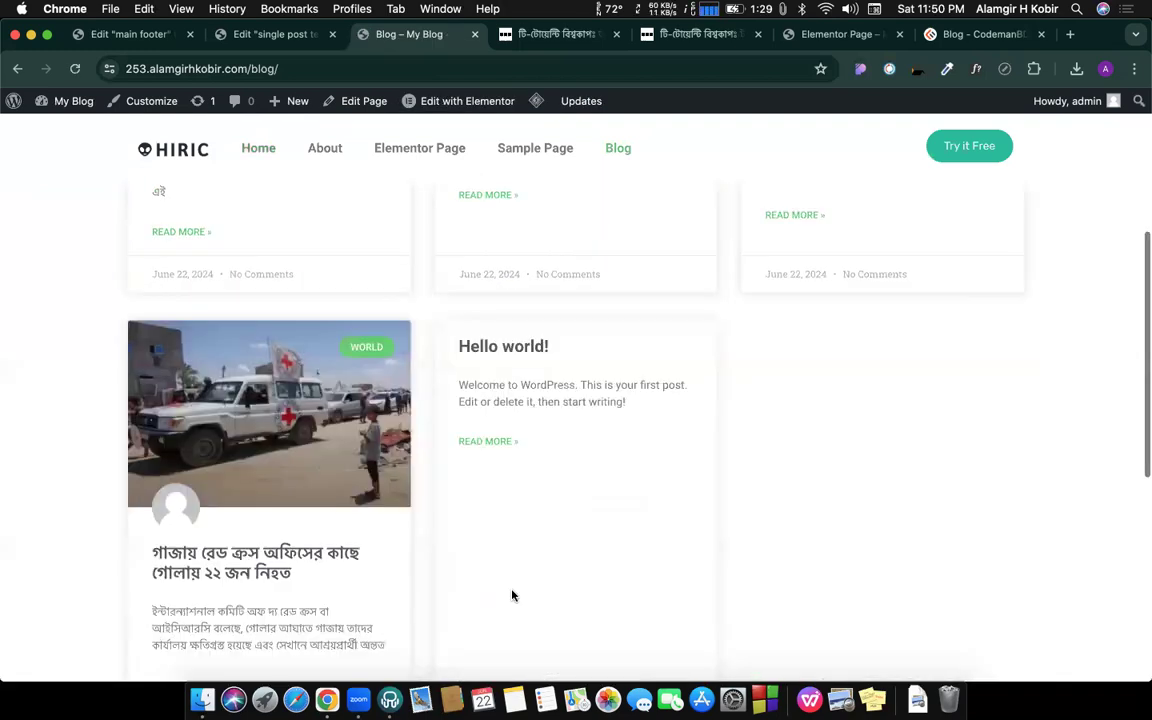
scroll(480, 596, up, 3)
scroll(444, 596, down, 3)
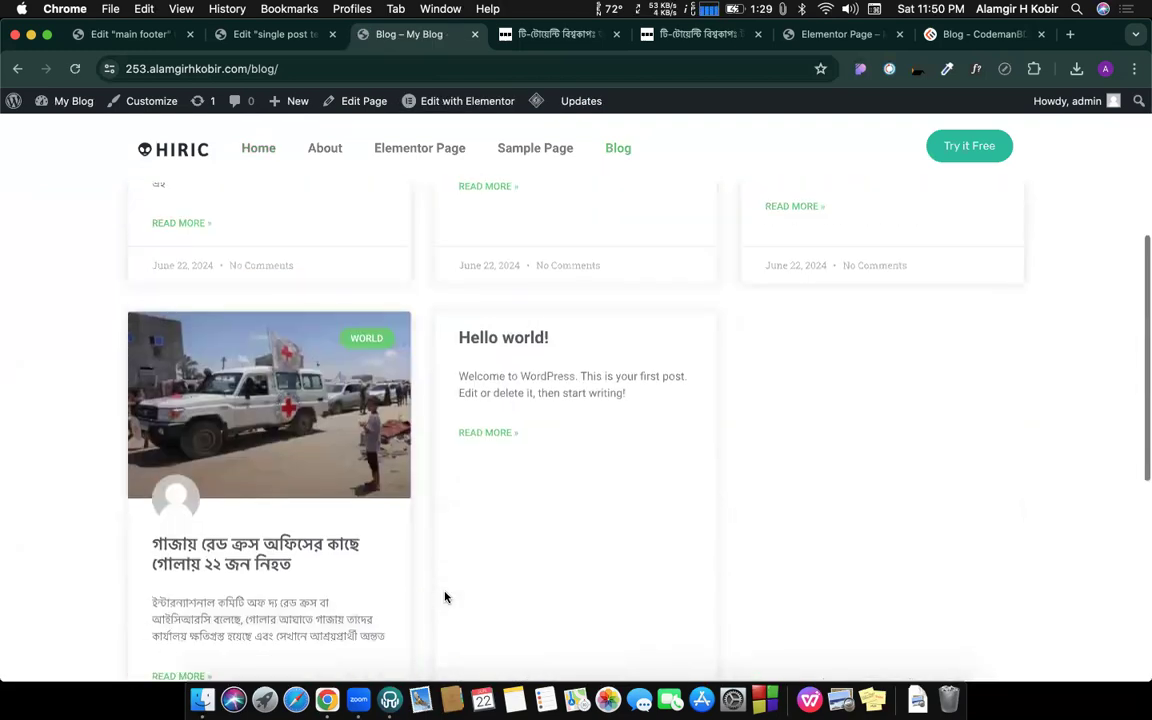
scroll(446, 597, down, 5)
scroll(400, 485, up, 8)
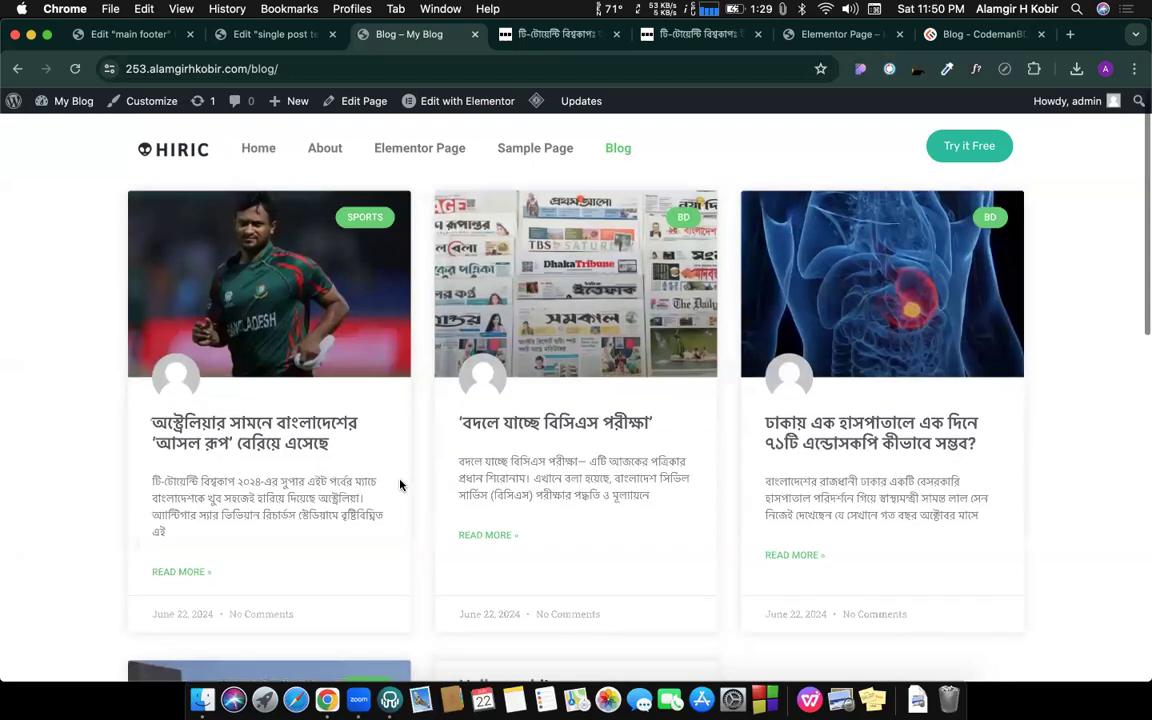